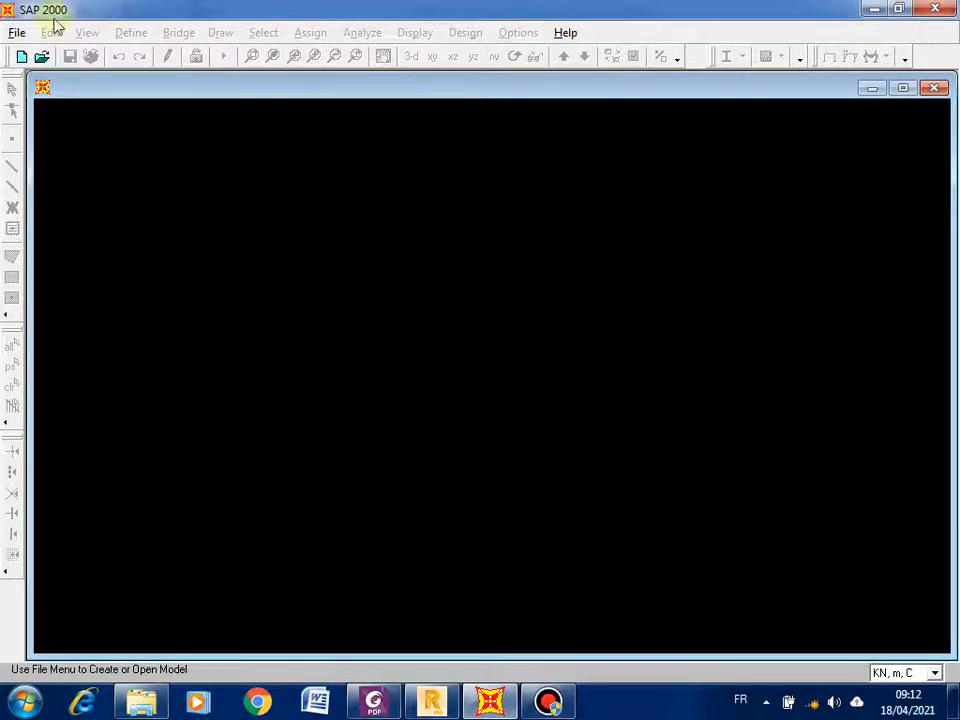
Create a new model from the Beam template in KN, m, C units with the number of spans set to 4
left_click(17, 34)
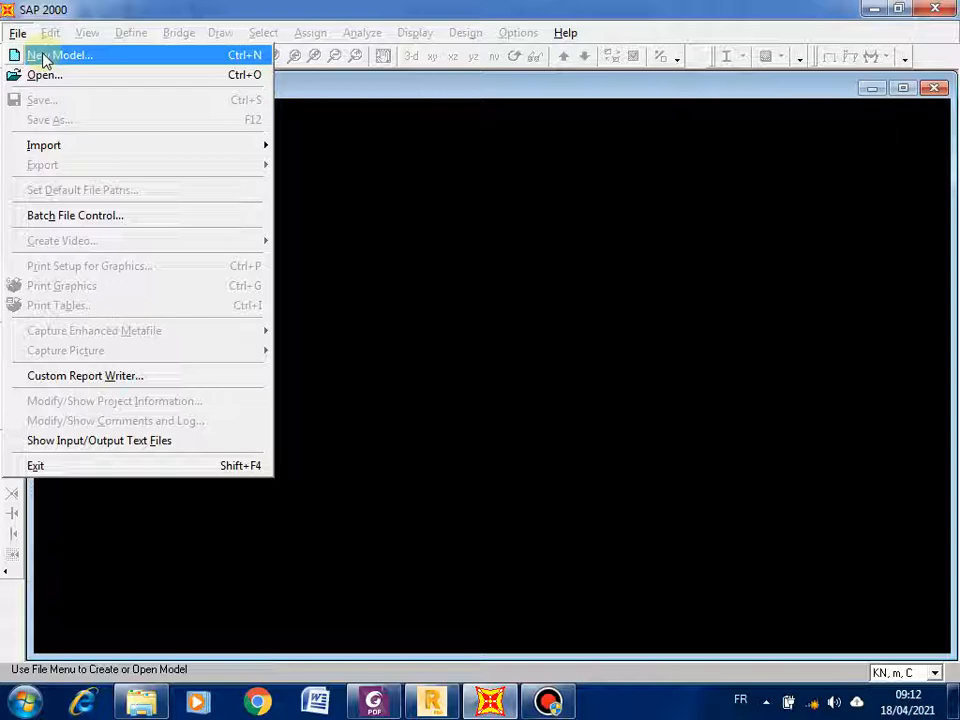
left_click(43, 58)
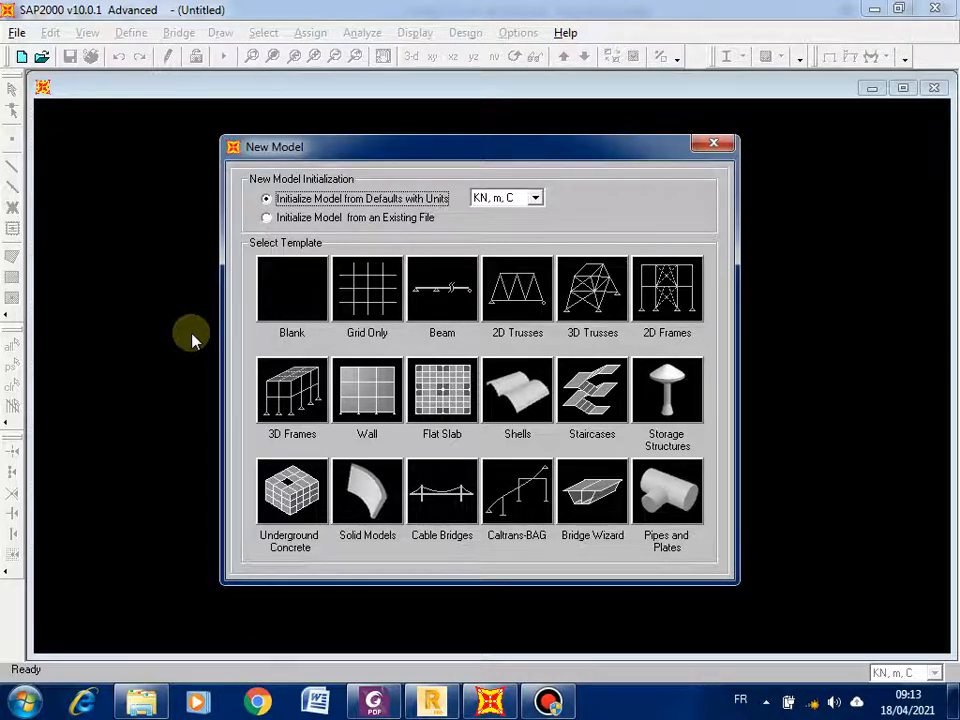
left_click(443, 295)
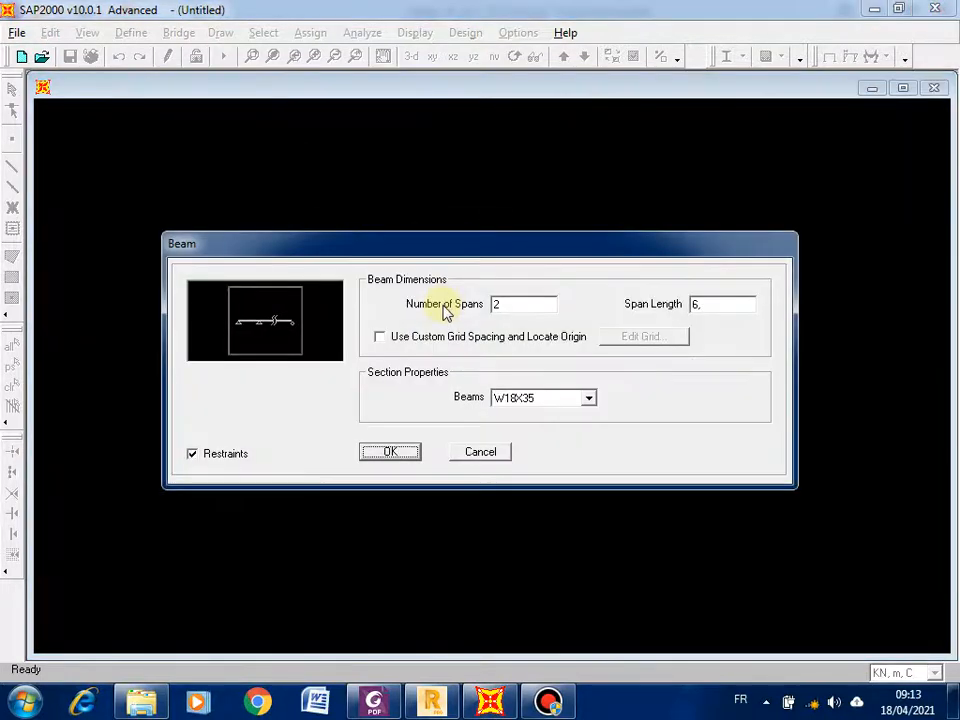
left_click(503, 306)
double_click(510, 306)
type("4")
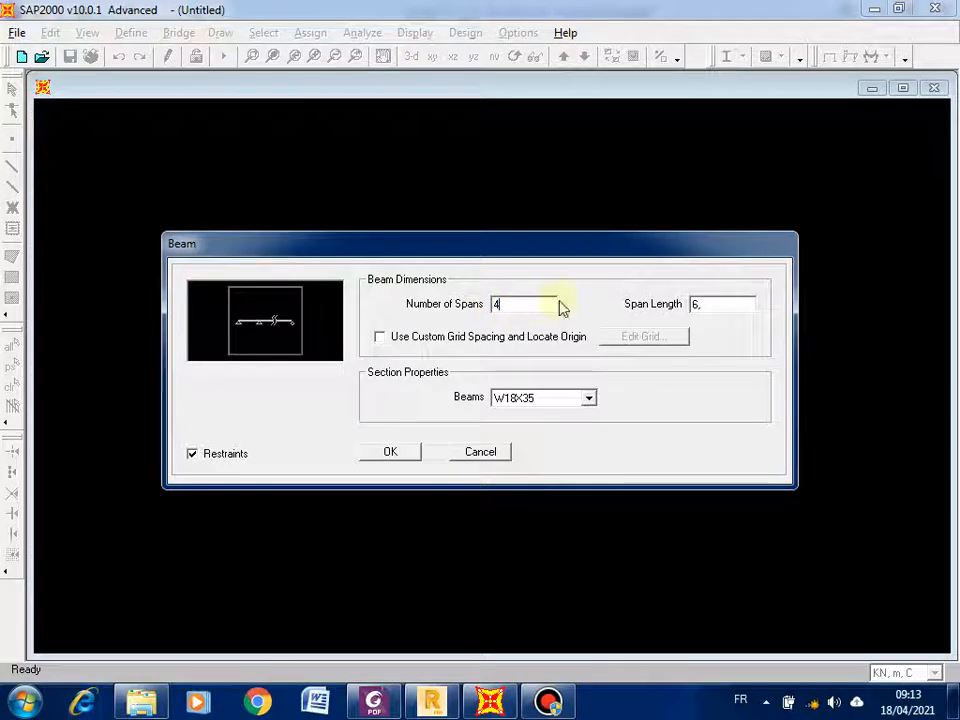
double_click(705, 304)
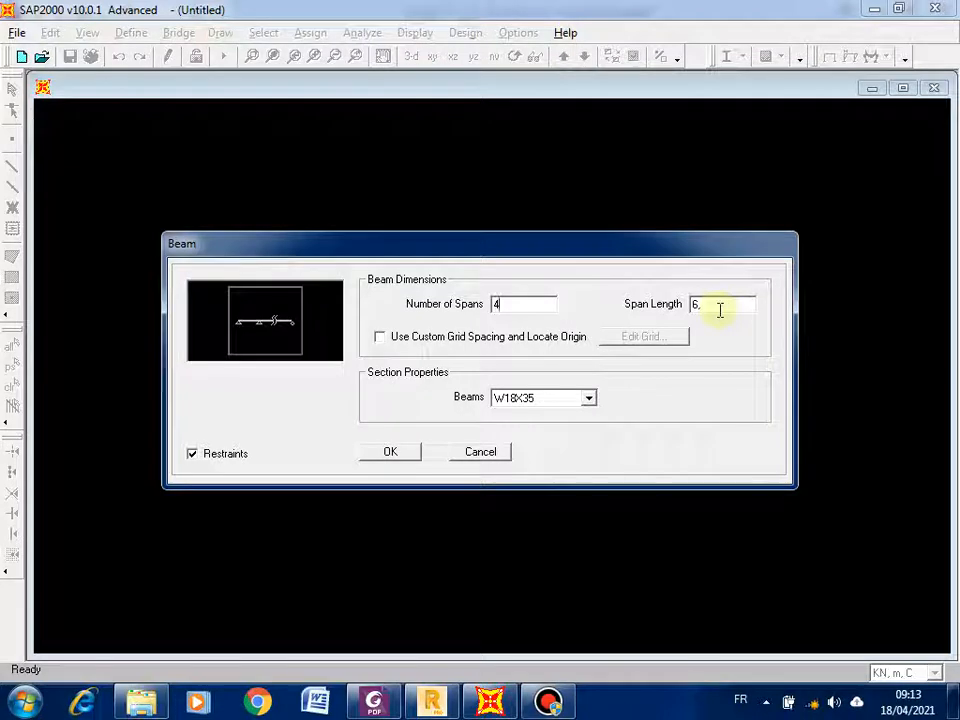
Enable custom grid spacing for the beam and open its grid data, accepting the basic Windows 7 colour scheme when asked
left_click(381, 338)
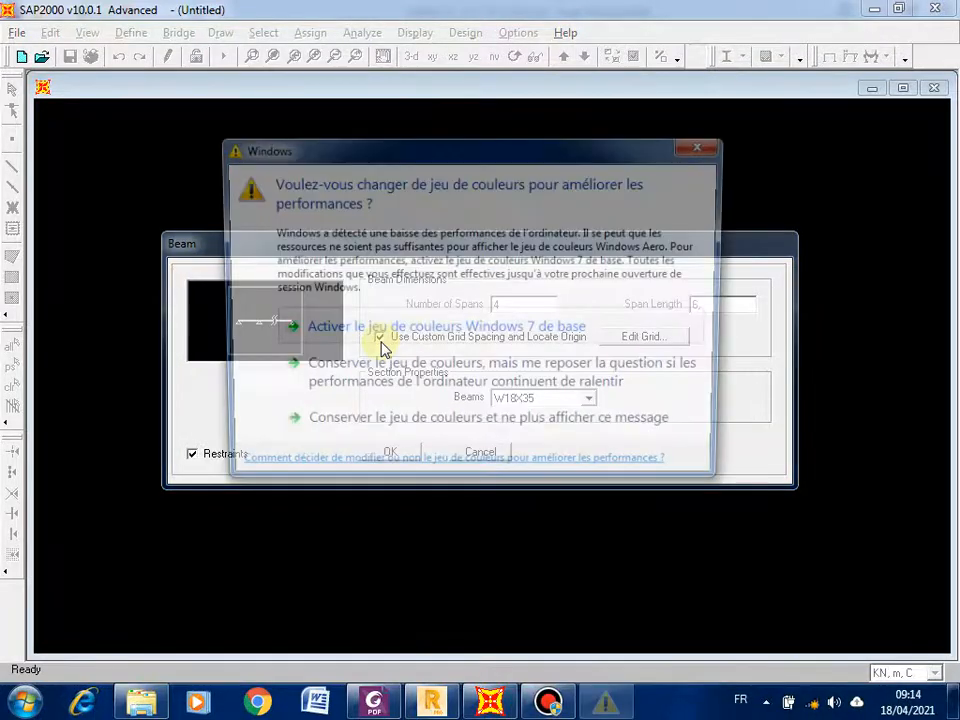
left_click(415, 340)
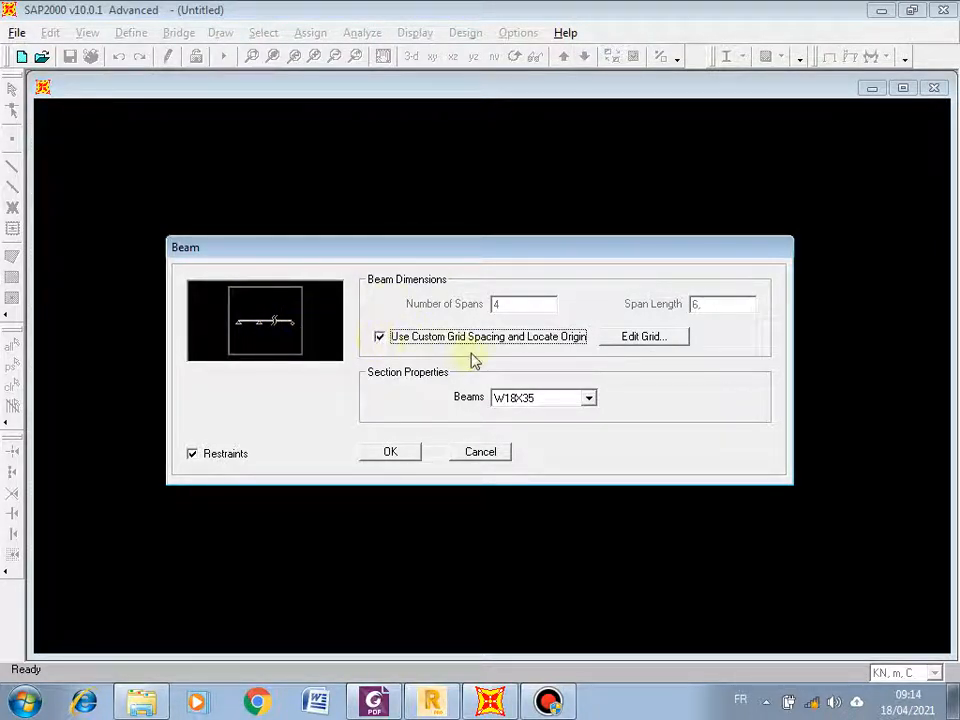
left_click(645, 338)
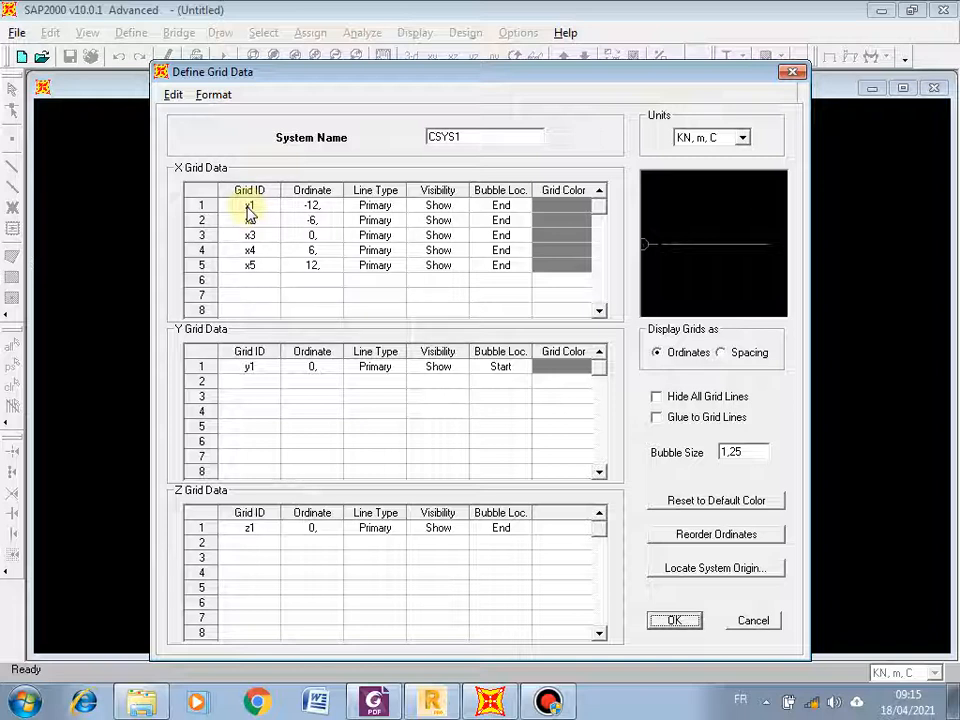
Set the ordinates of X grid line x1 to 0 and x2 to 5
left_click(331, 208)
type("0")
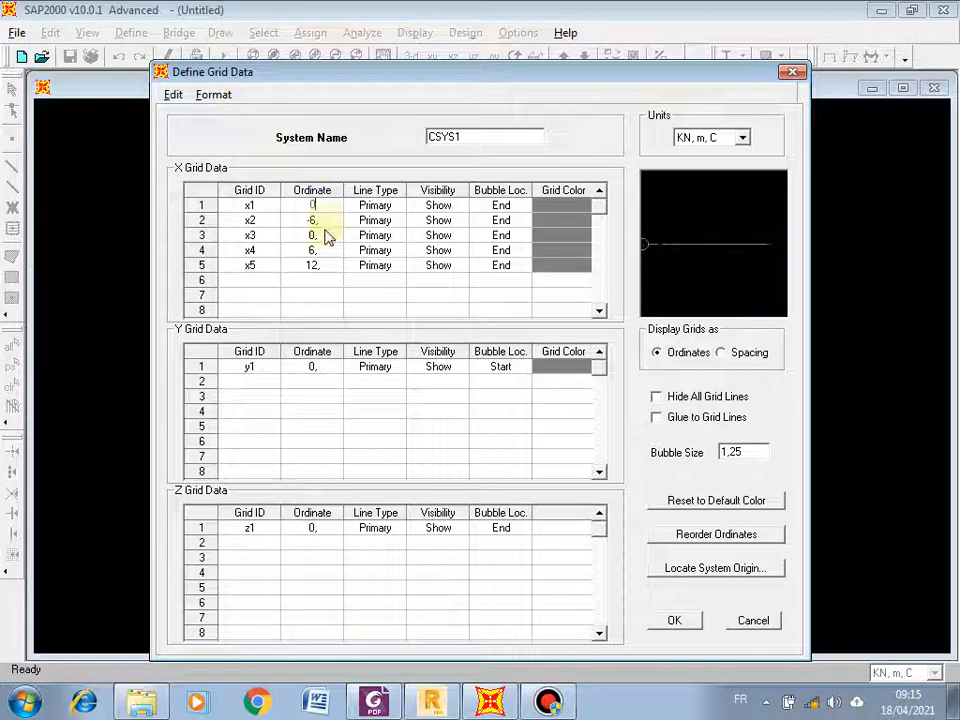
left_click(326, 222)
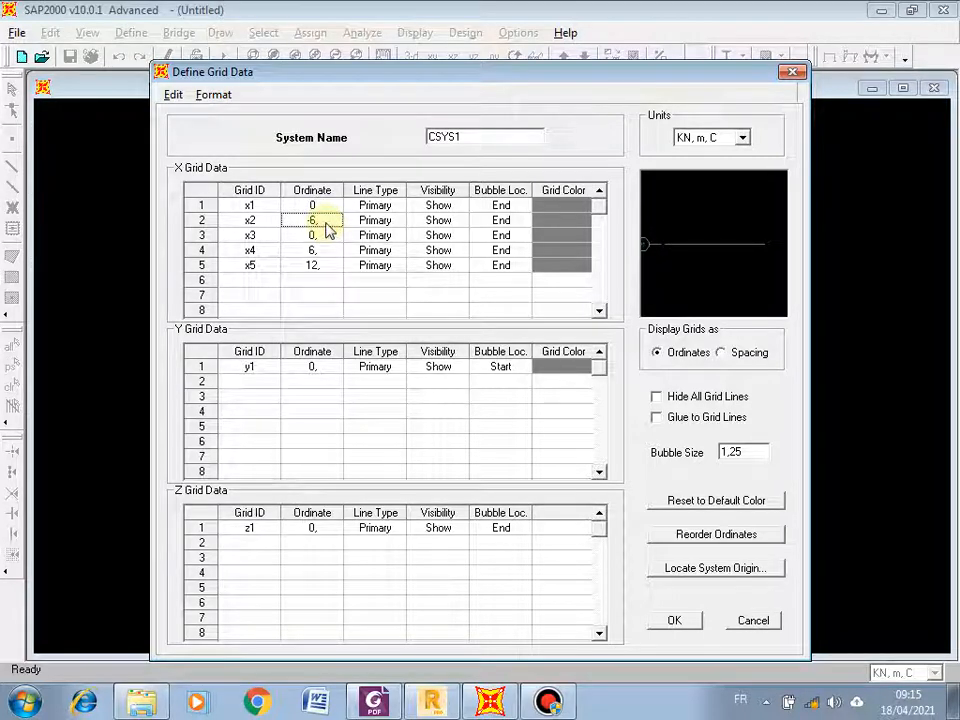
type("5")
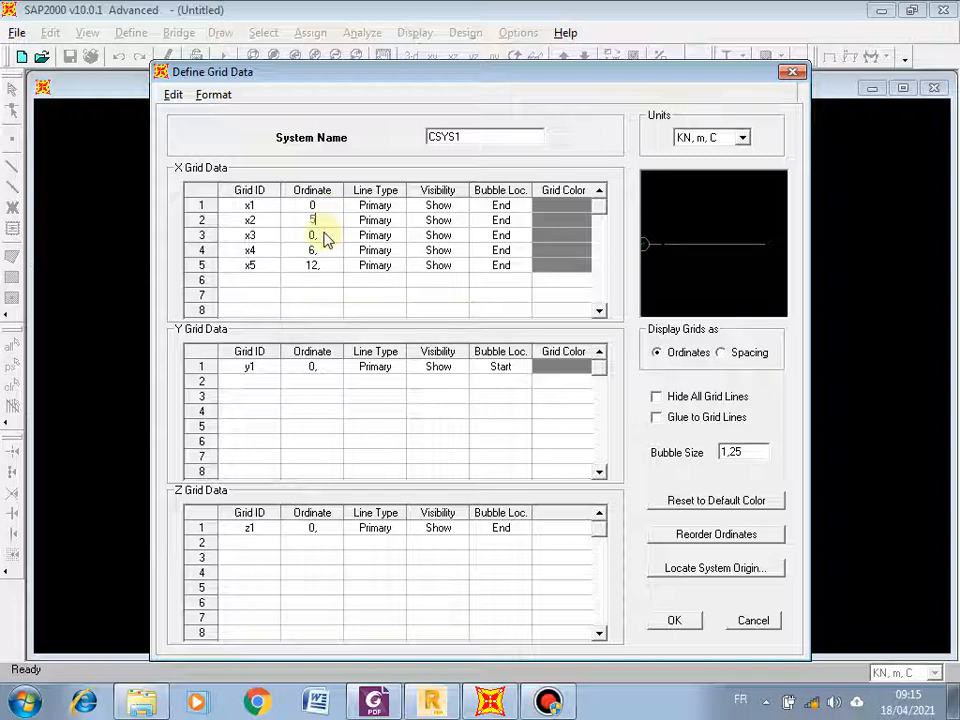
left_click(324, 237)
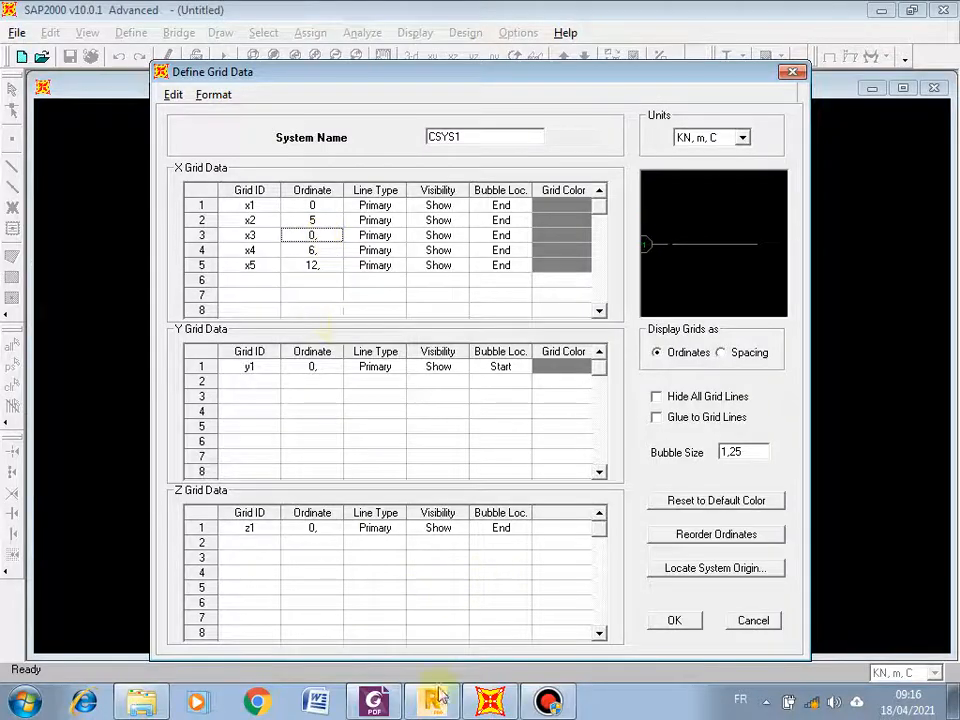
Check the Application 3 beam's span lengths in the Foxit PhantomPDF exercise sheet, marking horizontal and vertical axes at support 1, and return to SAP2000
left_click(374, 702)
scroll(354, 306, "up", 3)
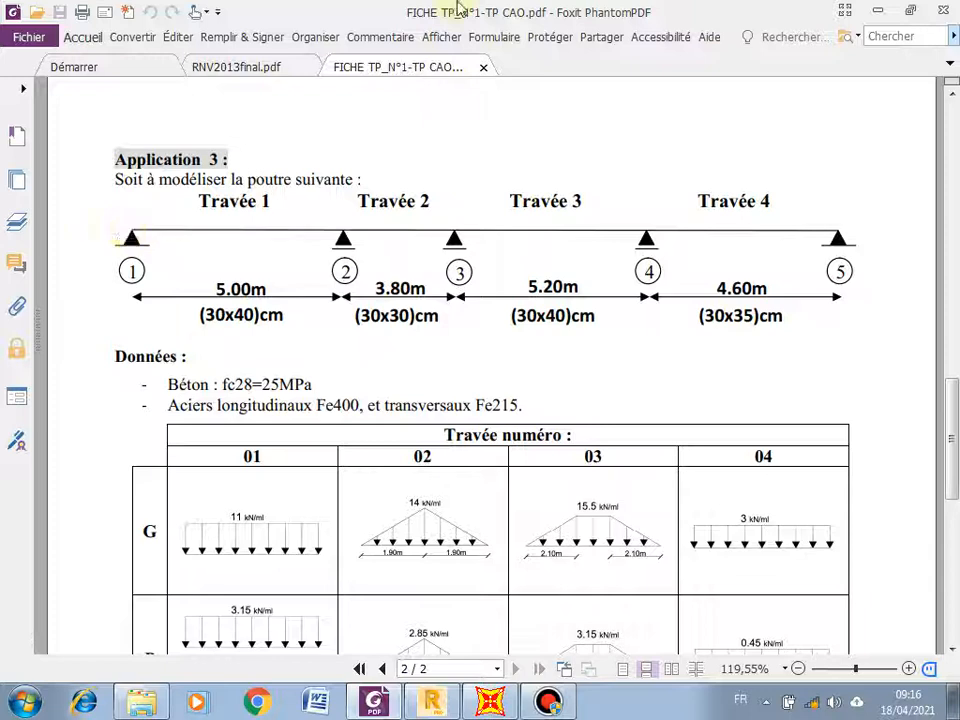
mouse_move(460, 10)
left_click(648, 14)
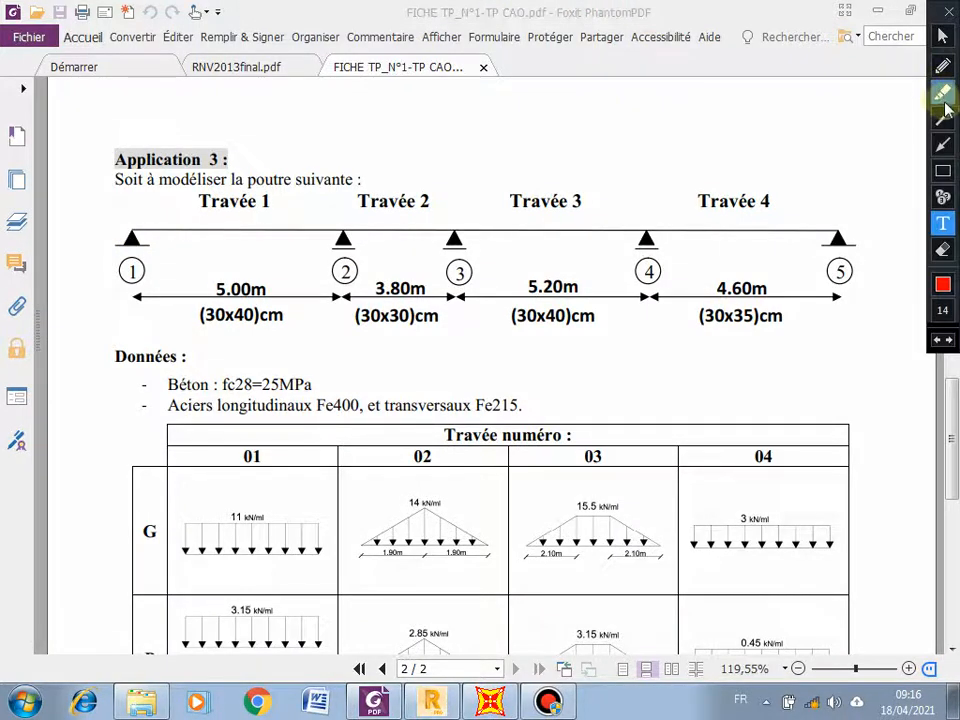
left_click(942, 144)
left_click_drag(133, 221, 206, 218)
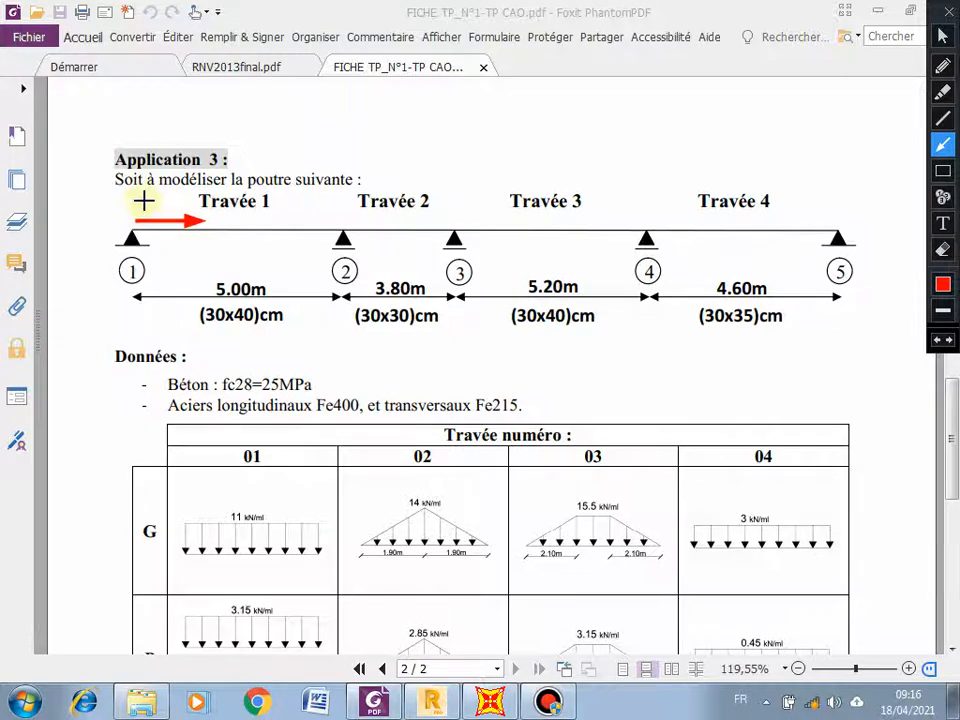
mouse_move(137, 218)
left_mouse_down()
mouse_move(135, 92)
mouse_move(136, 145)
left_mouse_up()
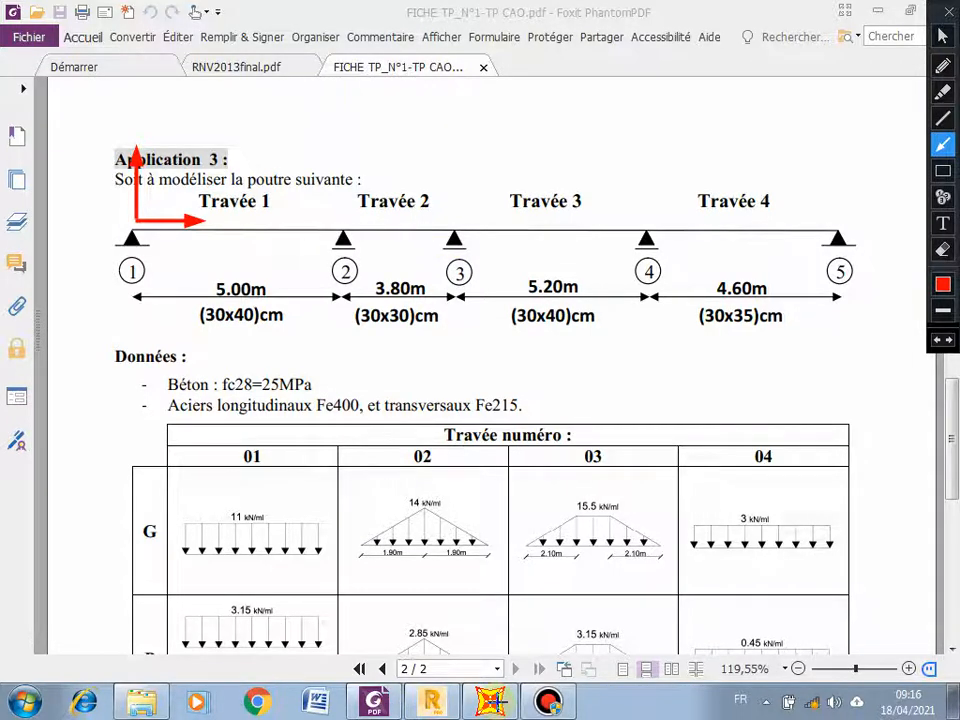
left_click(490, 703)
left_click(492, 704)
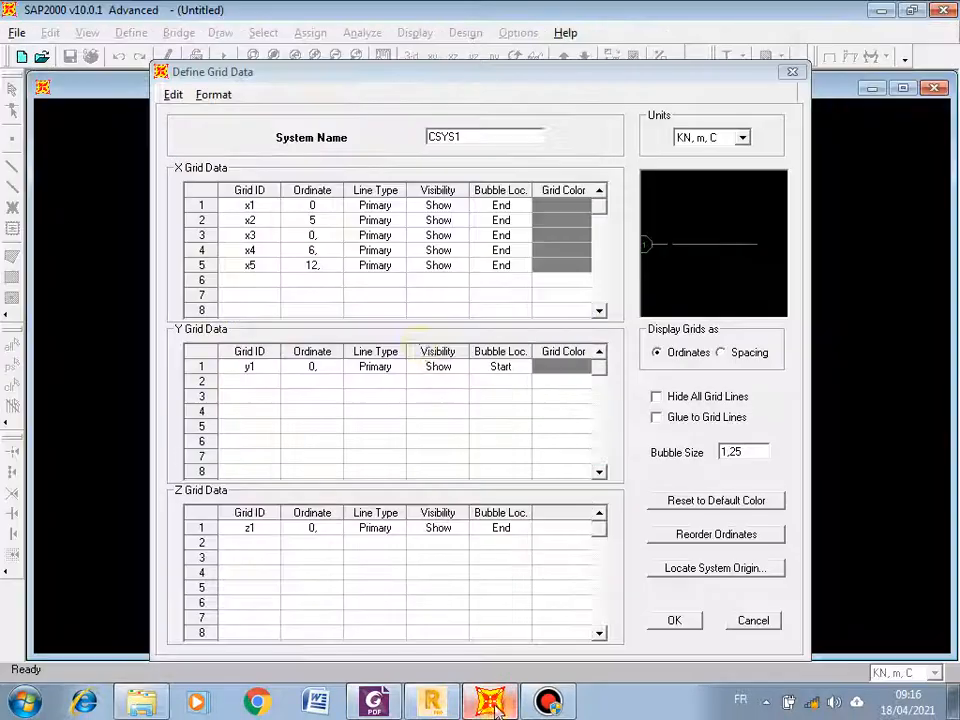
left_click(321, 240)
type("5+3")
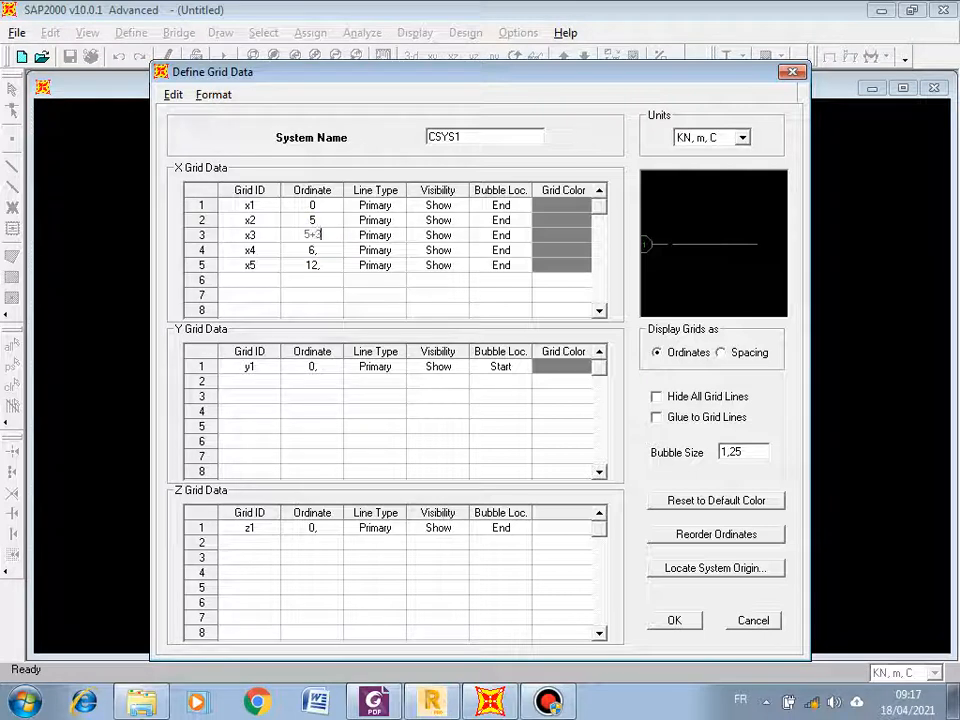
type(",8")
key("Return")
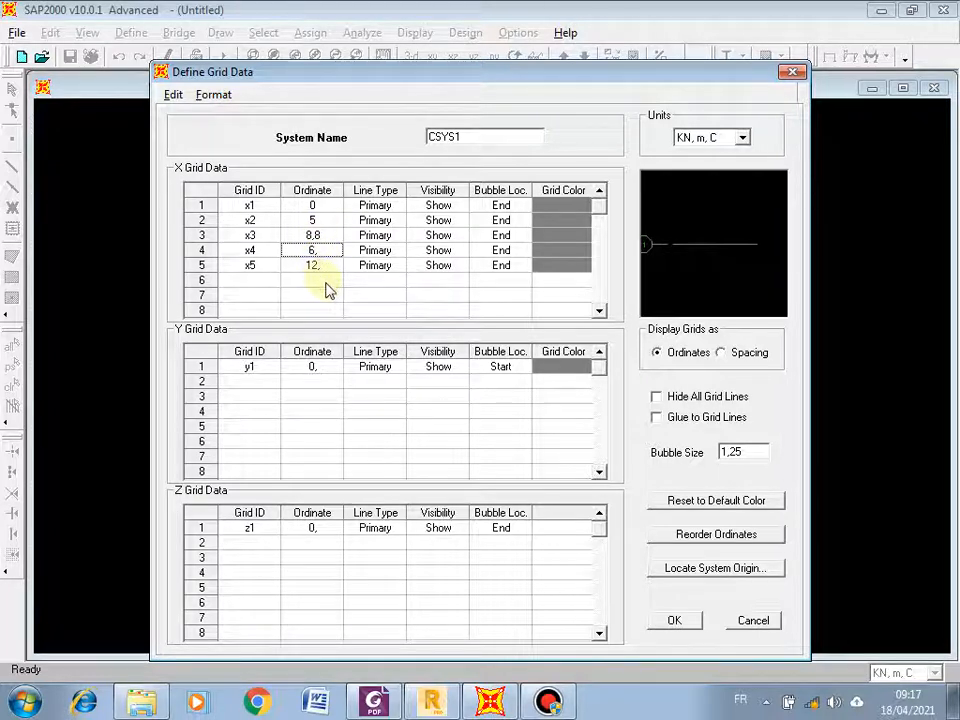
left_click(317, 238)
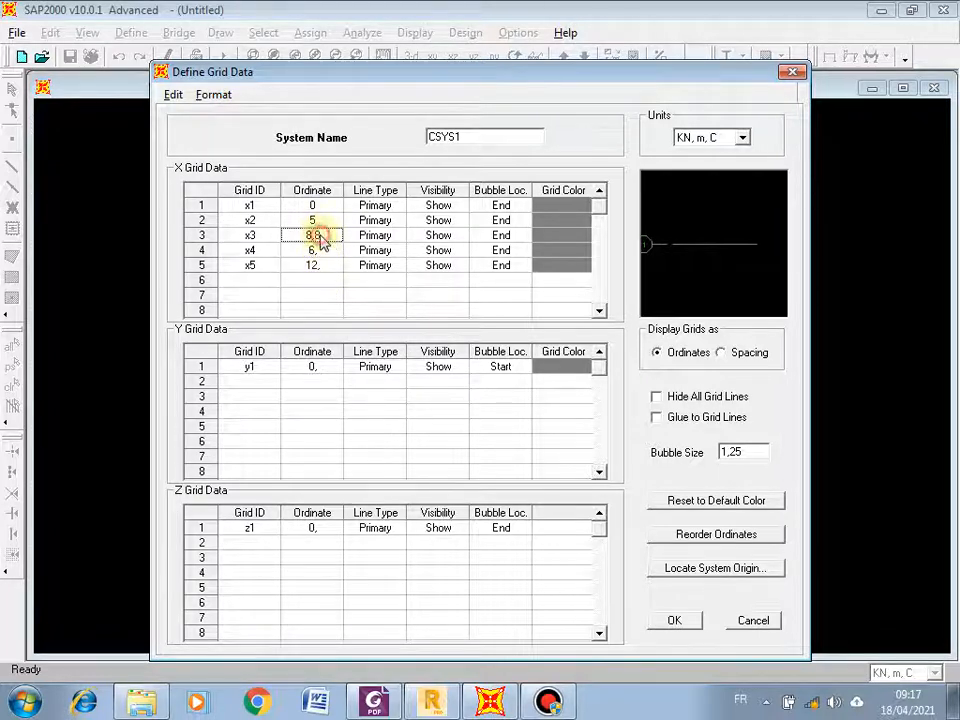
key("BackSpace")
left_click(324, 266)
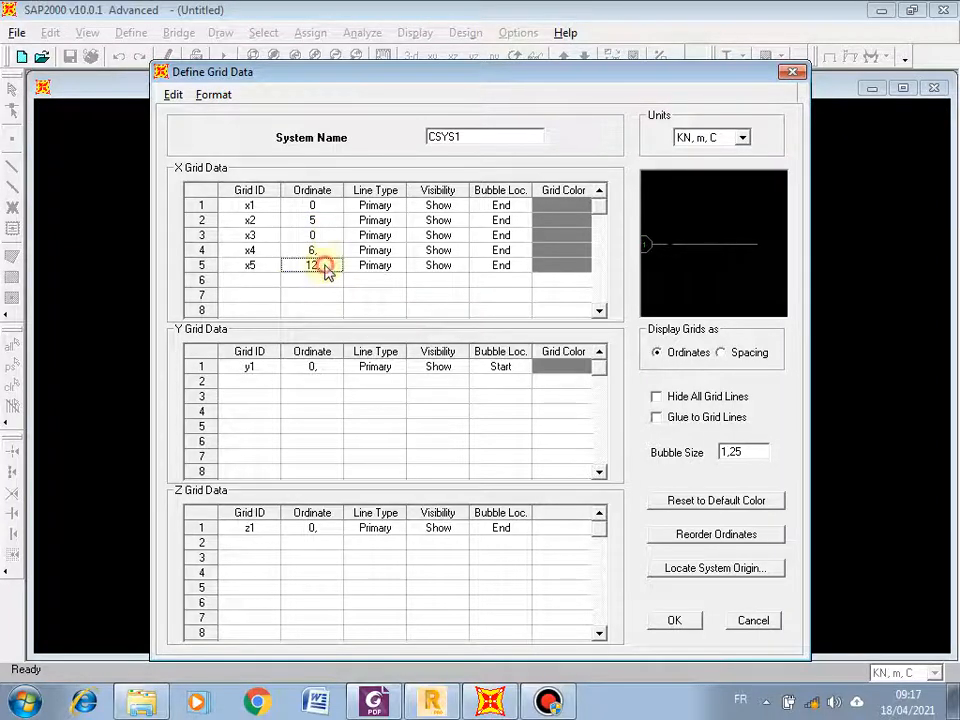
Set the ordinate of X grid line x3 to the sum 5+3,8
left_click(322, 237)
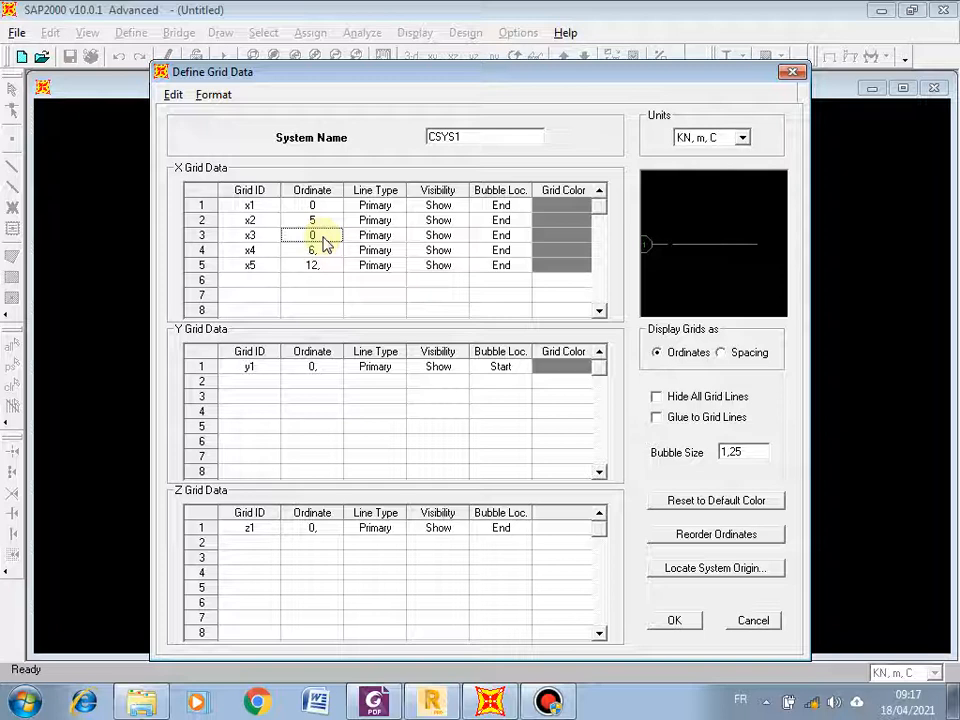
type("5+3,8")
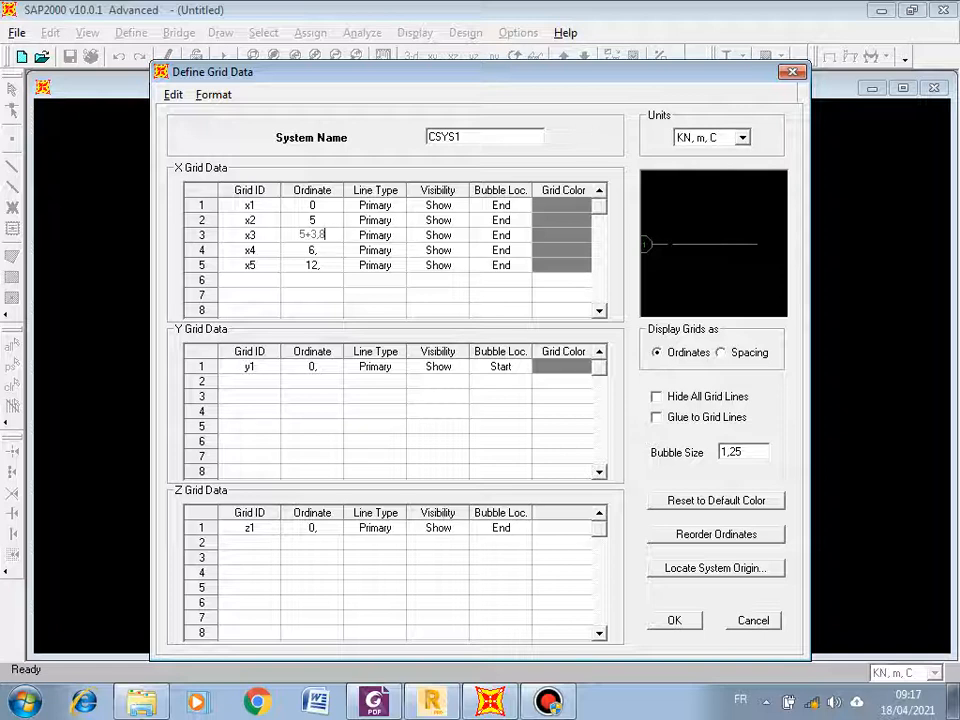
key("Return")
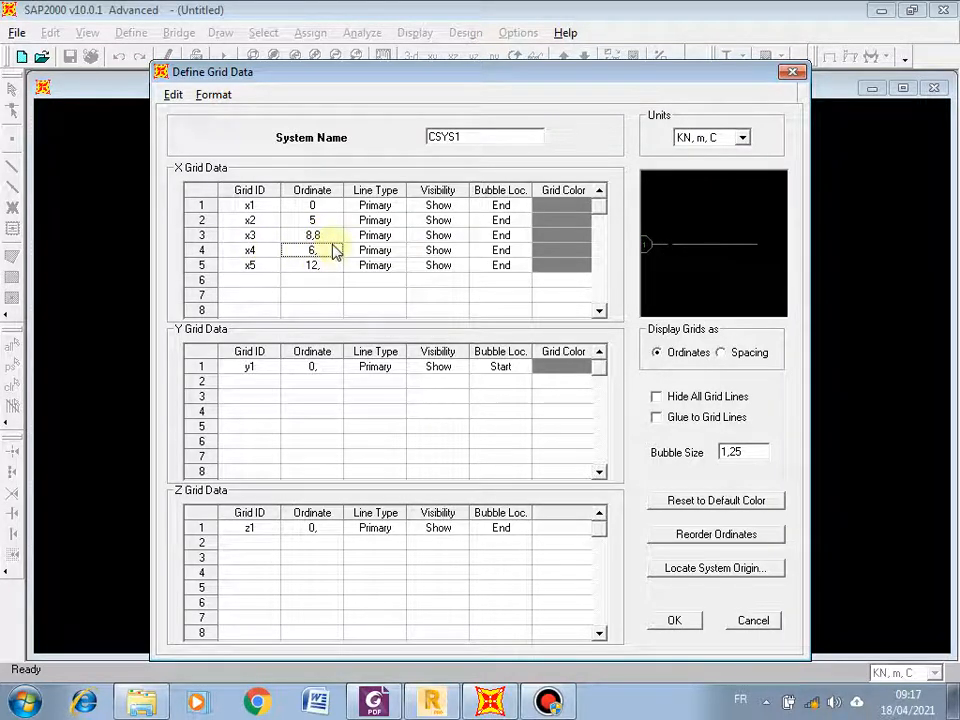
Set the ordinate of X grid line x4 to 8,8+5,2, checking the third span's length in the PDF exercise sheet
type("8,8+")
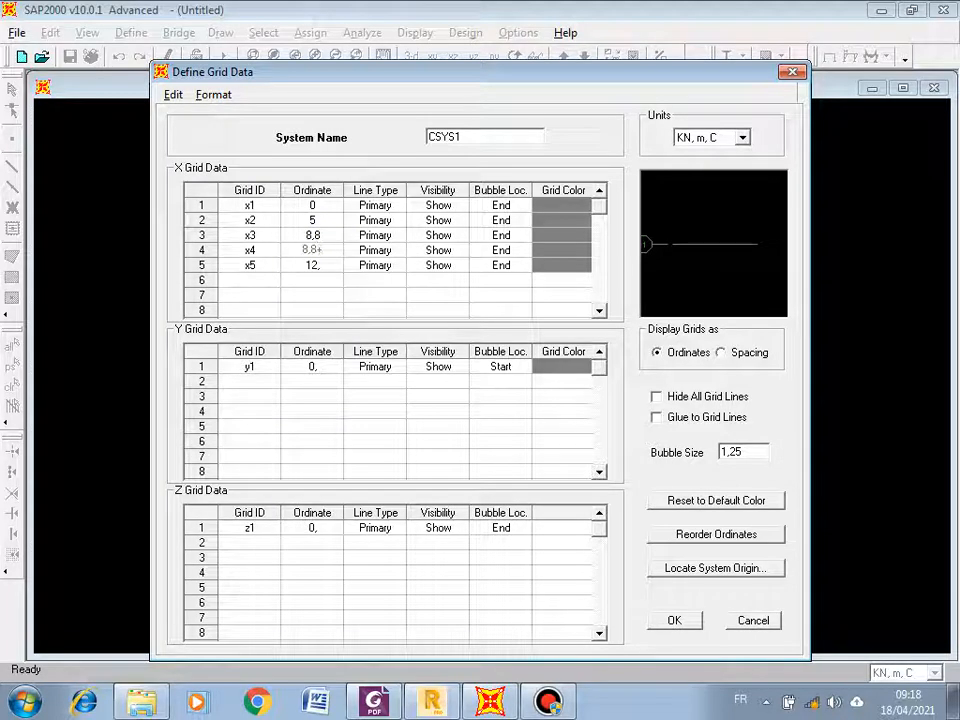
left_click(370, 705)
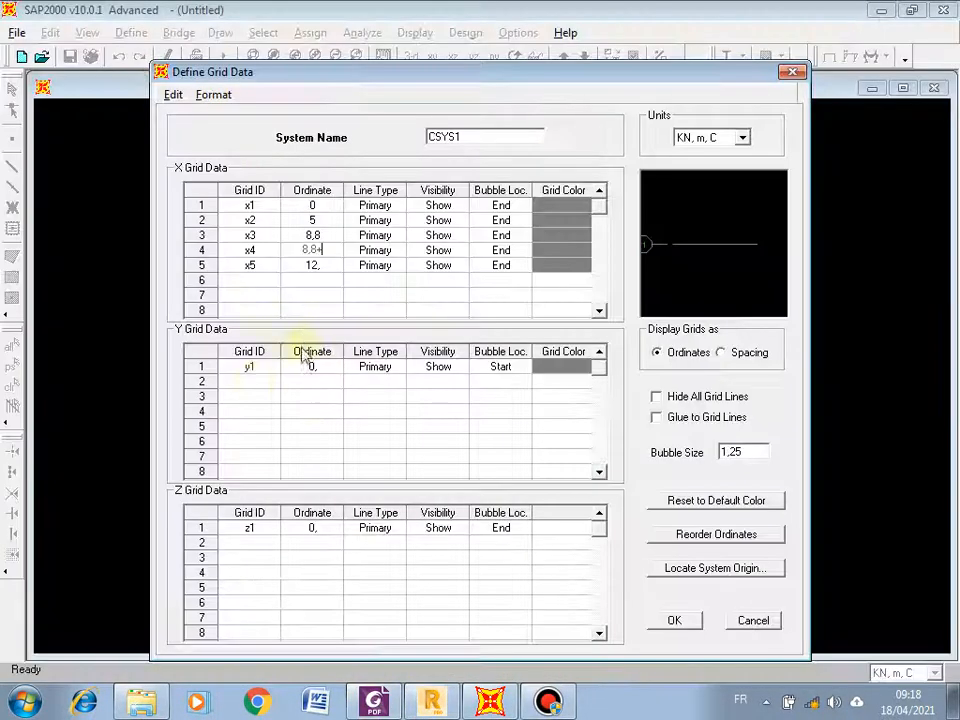
left_click(877, 10)
type("5,2")
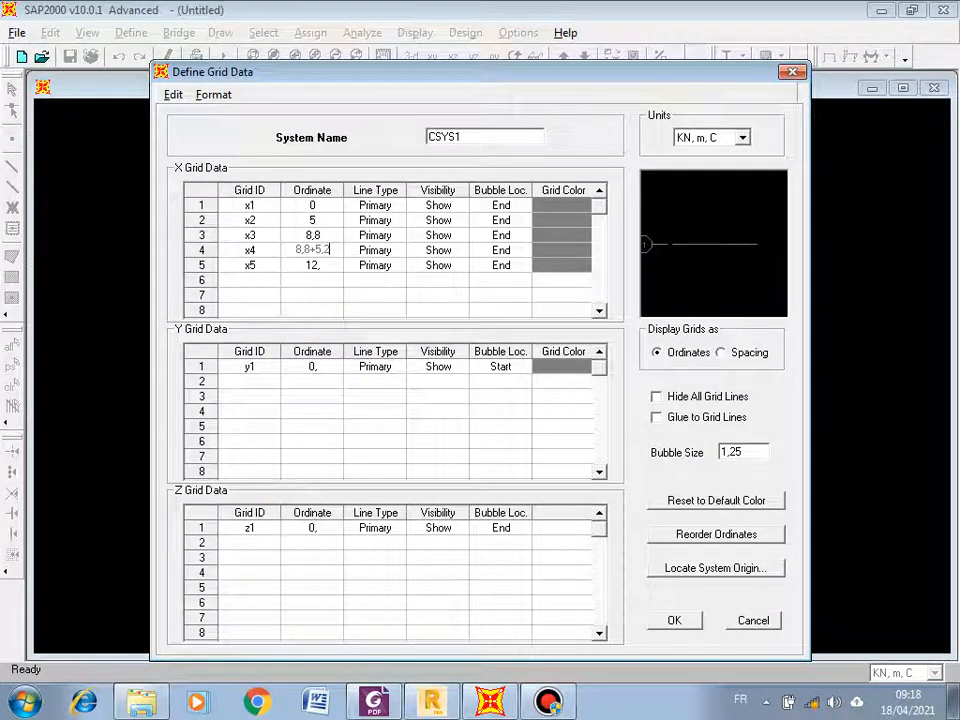
key("Return")
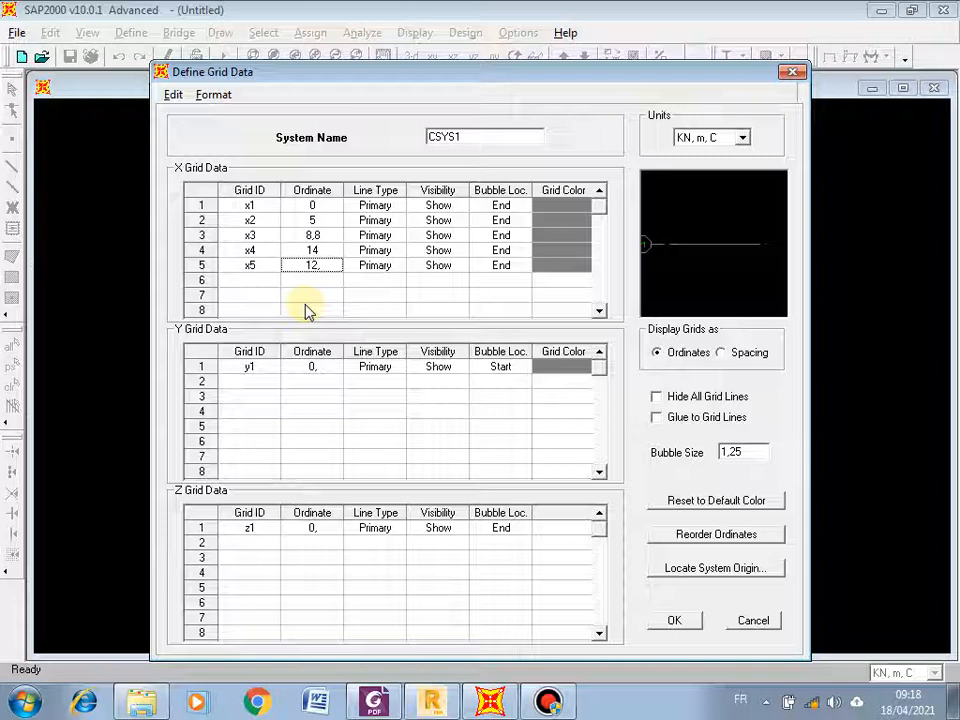
Set the ordinate of X grid line x5 to 14+4,6, checking the fourth span's length in the PDF exercise sheet
type("14+")
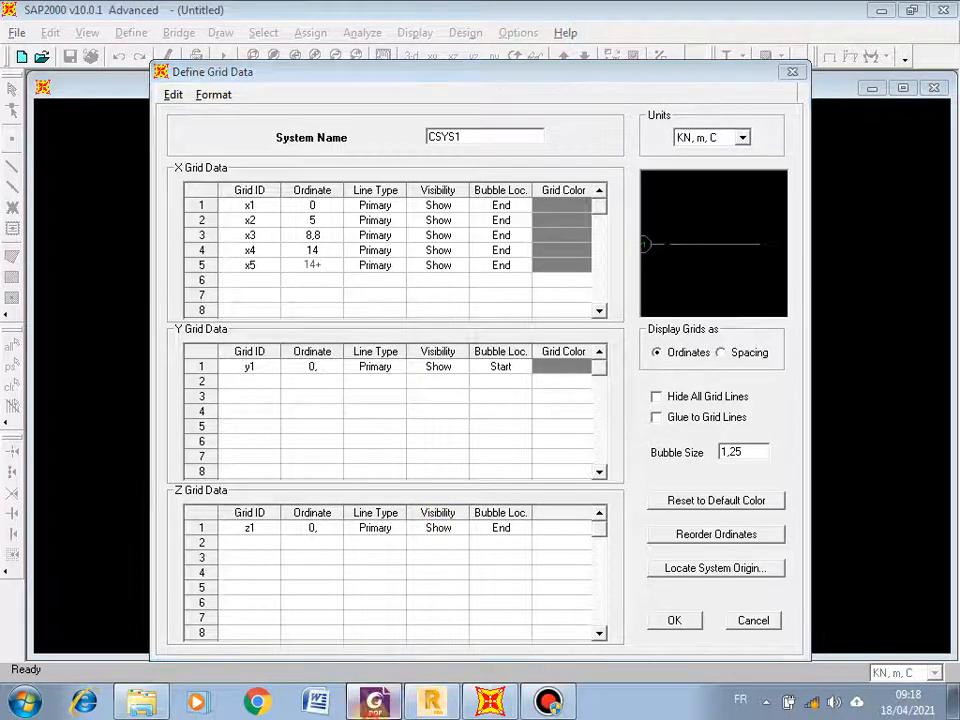
left_click(373, 700)
left_click(374, 702)
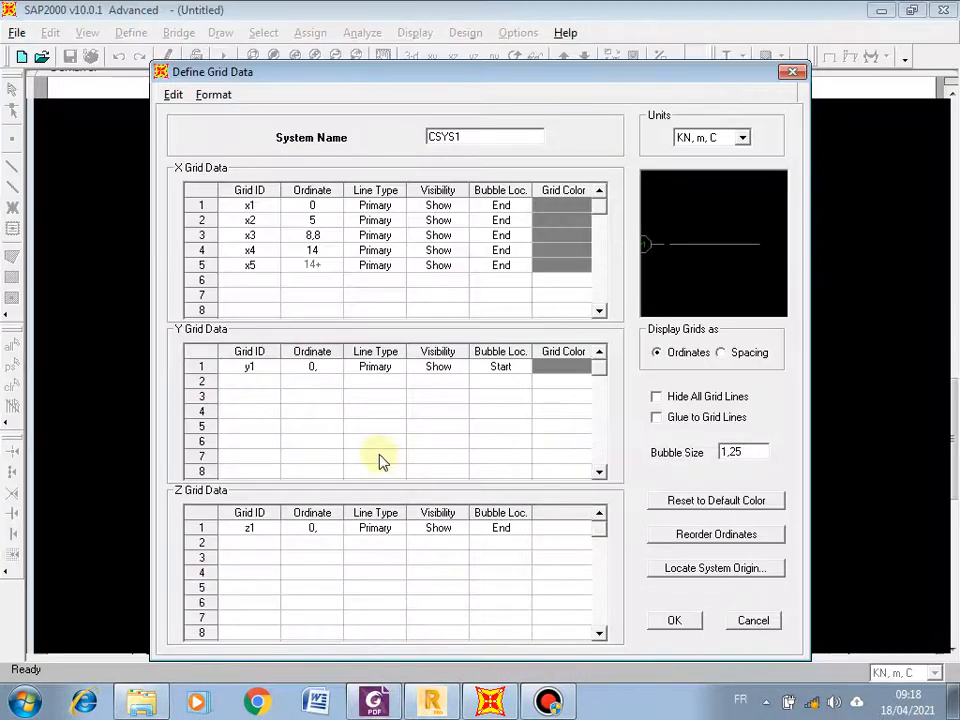
type("4,6")
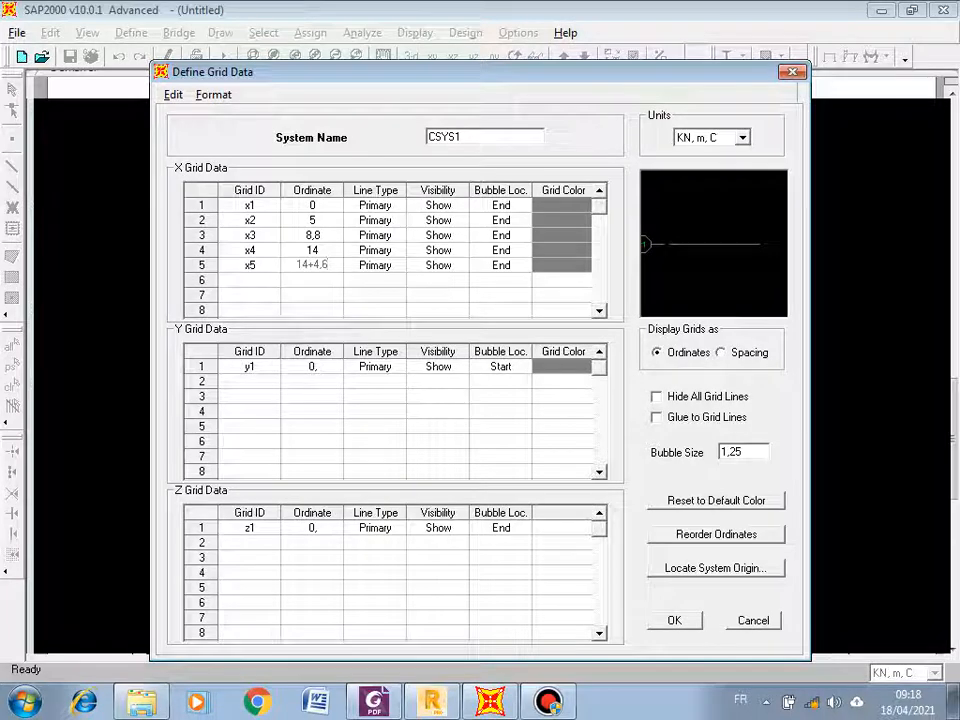
key("Return")
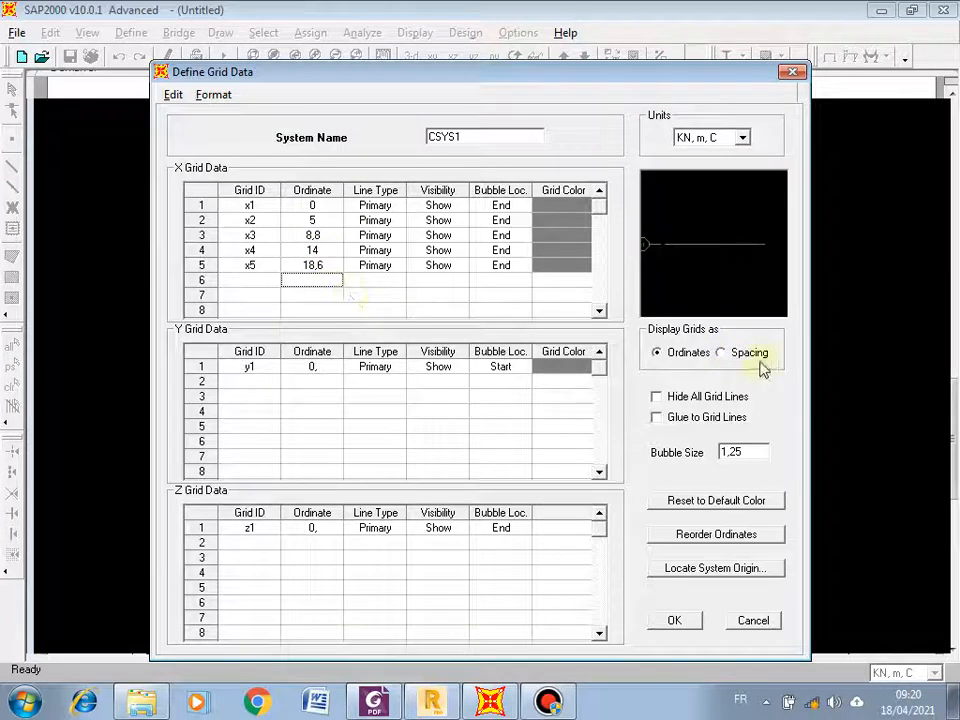
Check the grid lines as spacings and accept the grid data with the display set back to ordinates
left_click(722, 353)
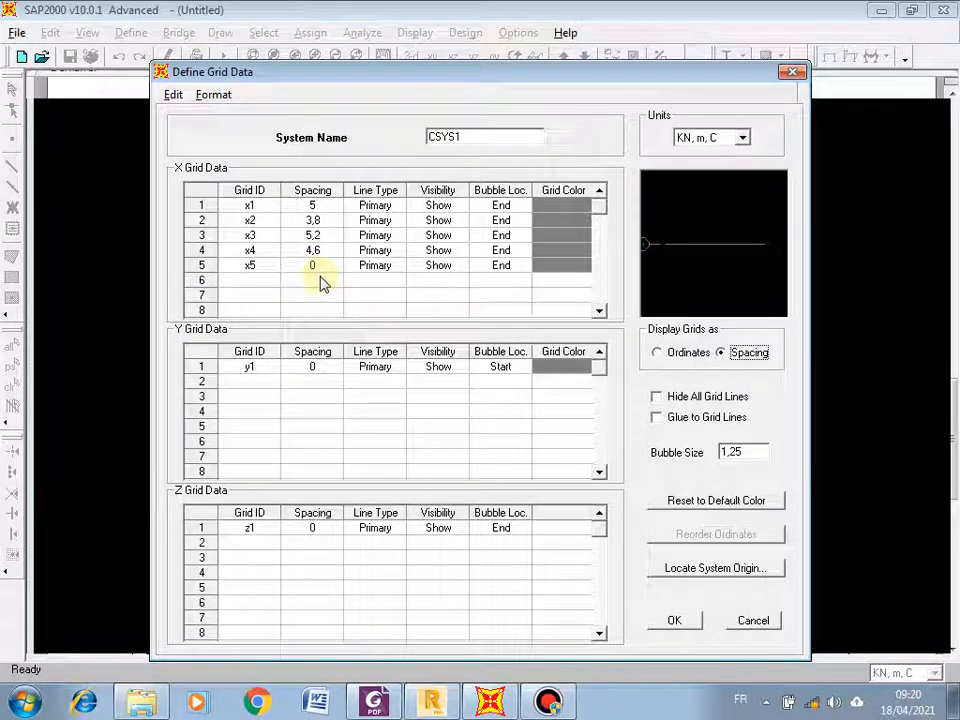
left_click(657, 352)
left_click(675, 620)
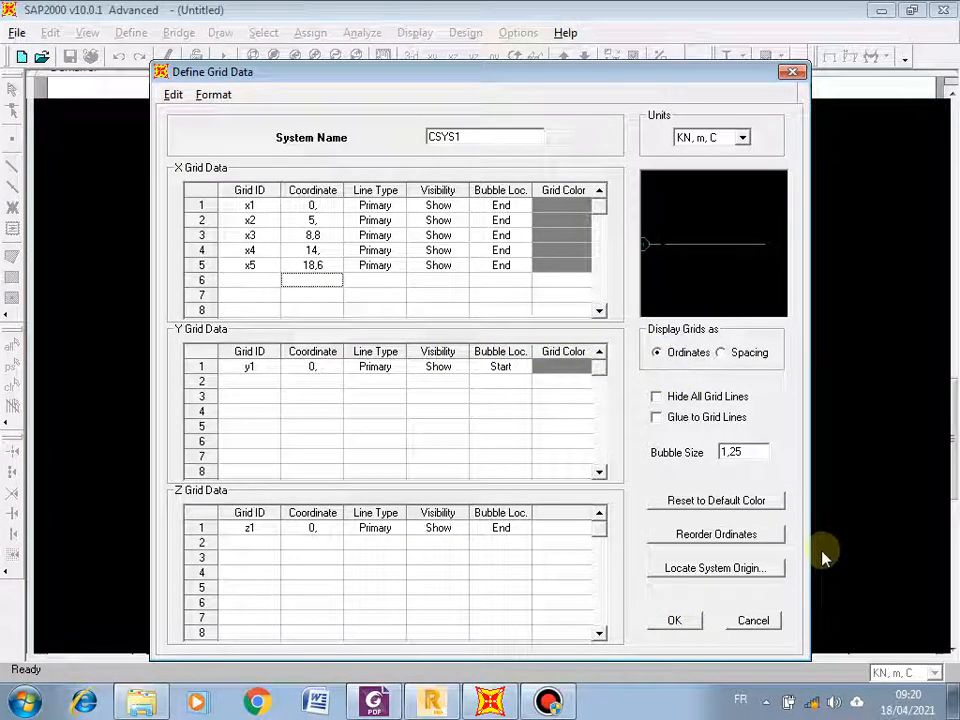
left_click(675, 620)
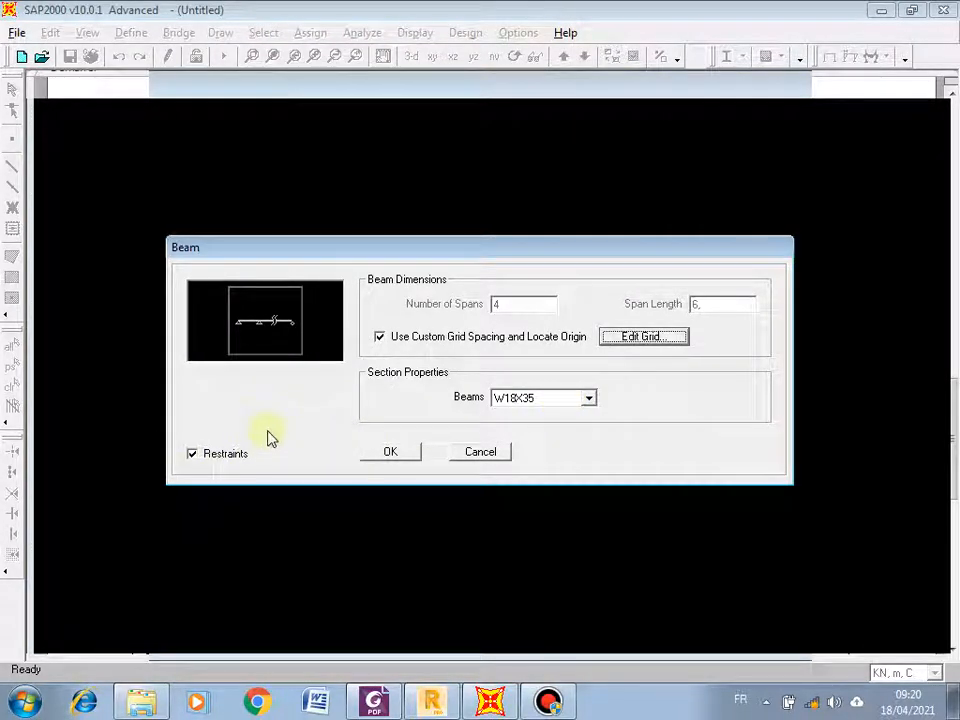
Generate the beam from the template and display it in a single window set to the X-Z plane
left_click(405, 456)
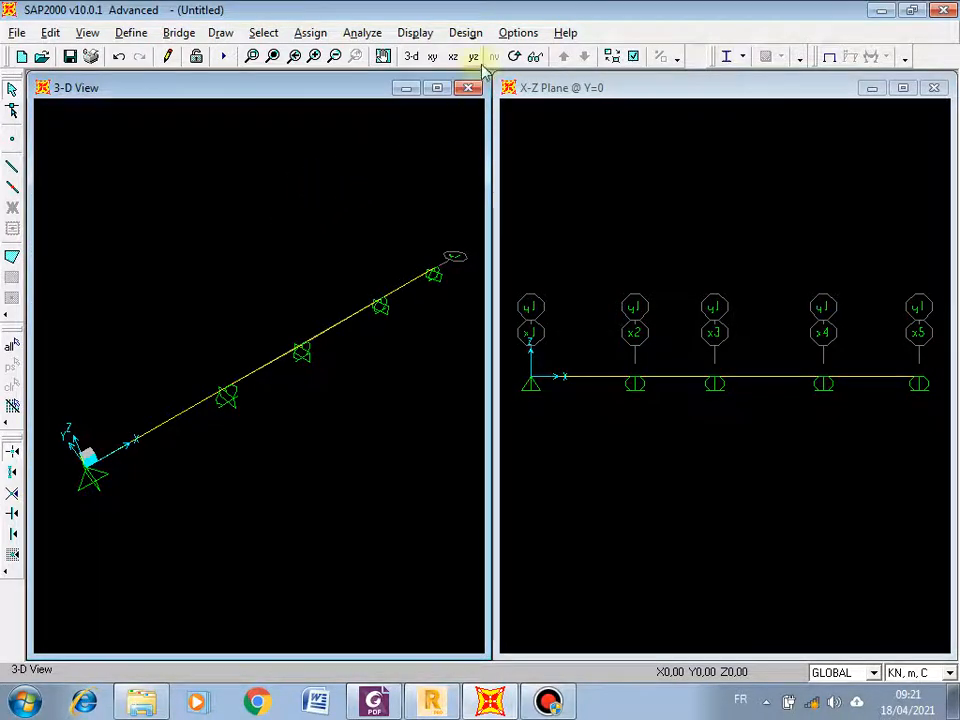
left_click(512, 34)
mouse_move(623, 56)
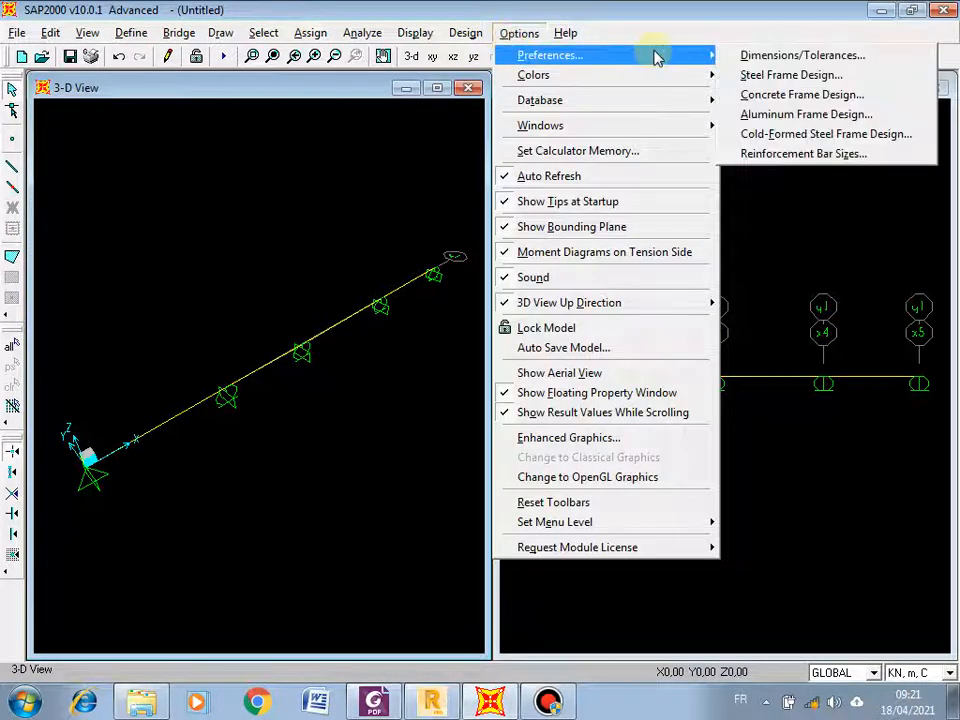
mouse_move(551, 126)
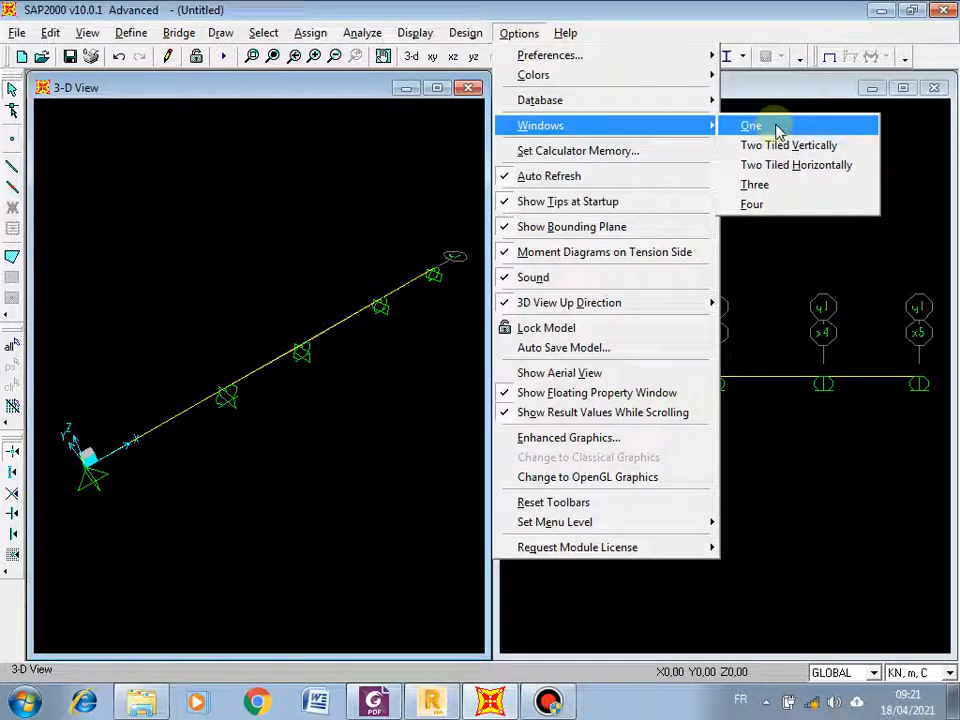
left_click(778, 127)
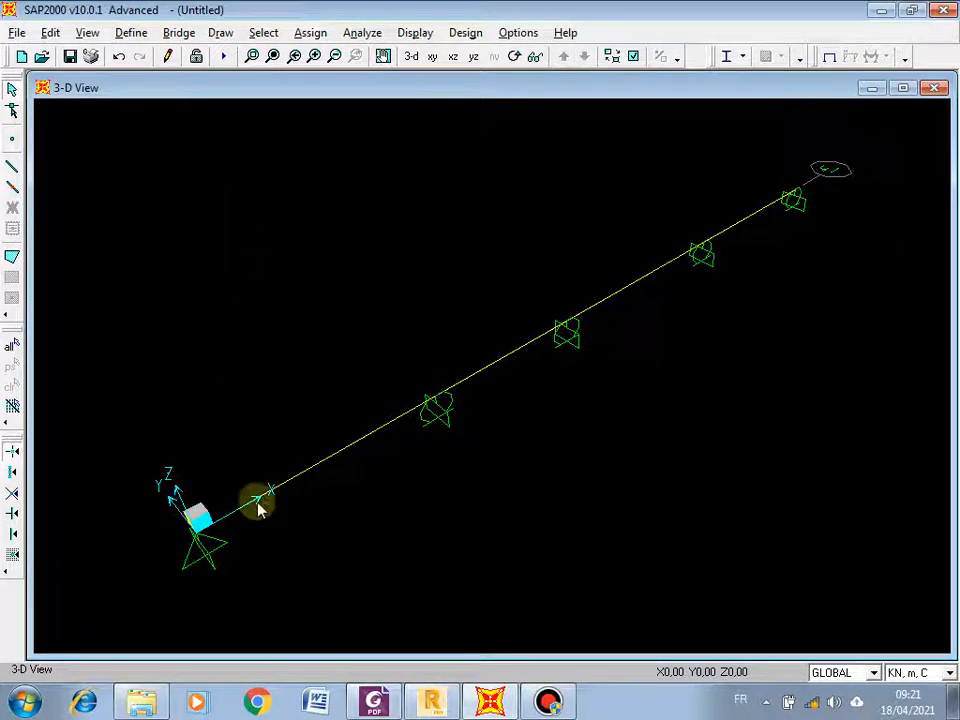
left_click(452, 59)
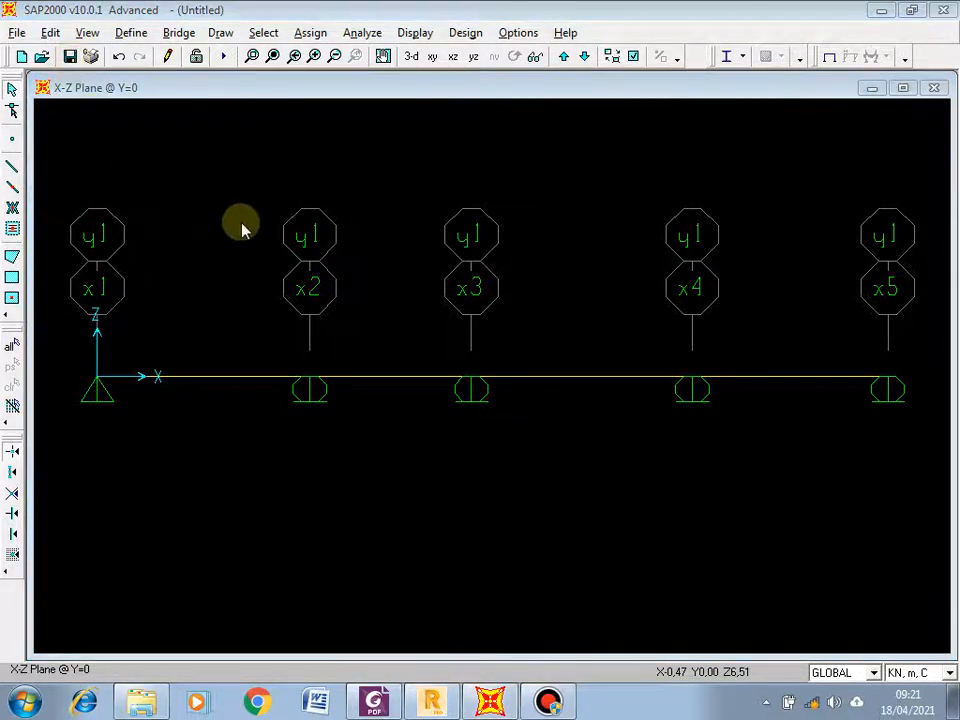
Start saving the model and create a new folder named TP-CAO-SG6 in the Documents library
key("ctrl+s")
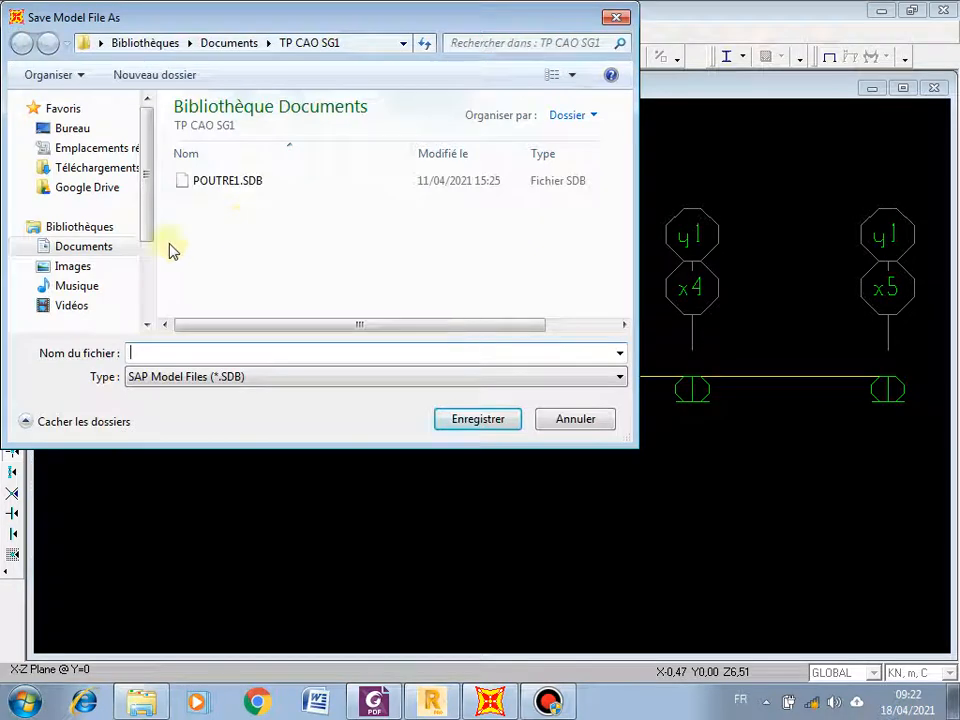
left_click(84, 249)
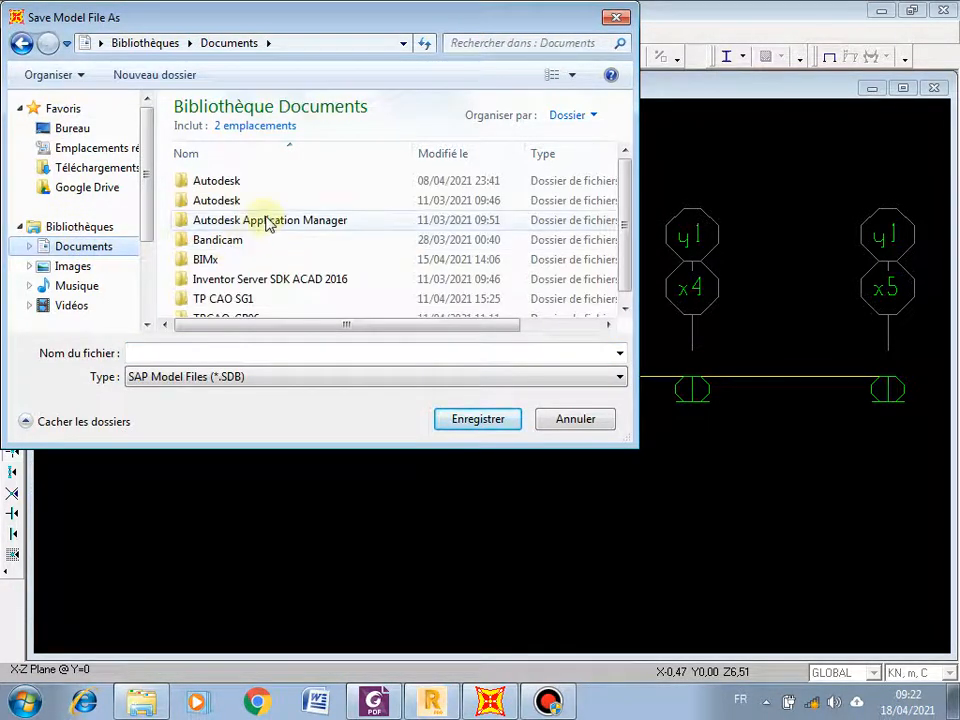
scroll(232, 303, "down", 1)
left_click(236, 300)
scroll(238, 303, "down", 1)
left_click(237, 306)
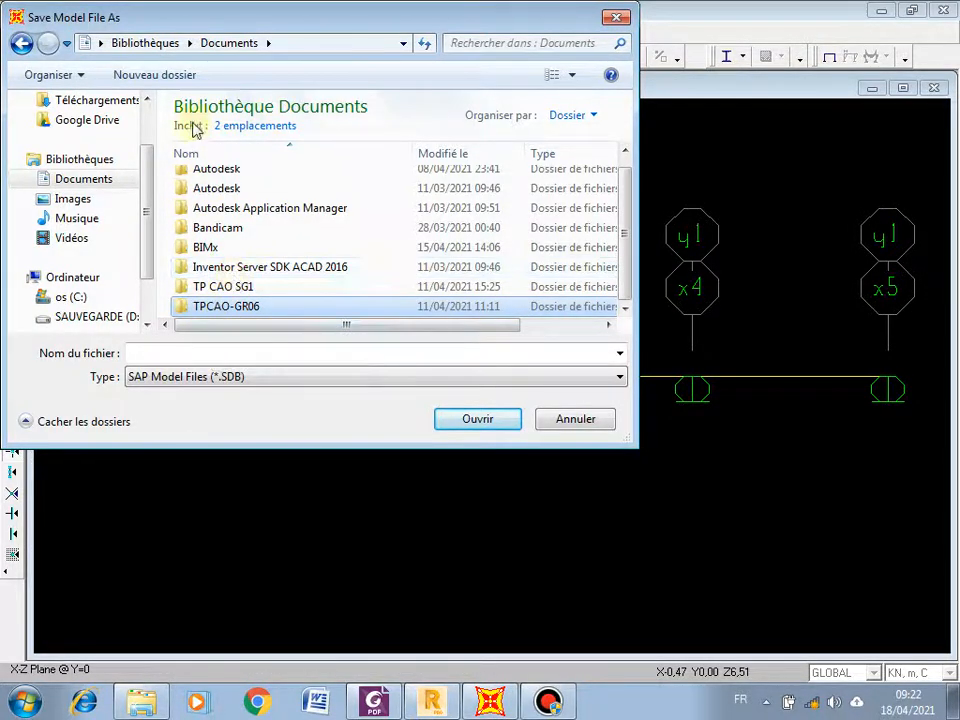
left_click(138, 78)
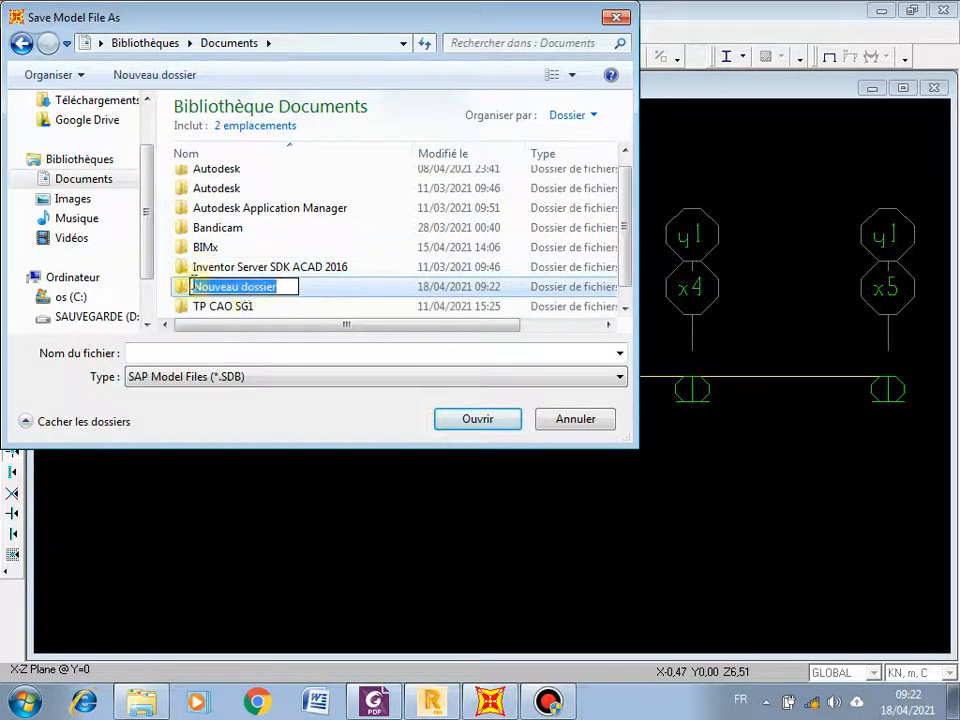
type("T")
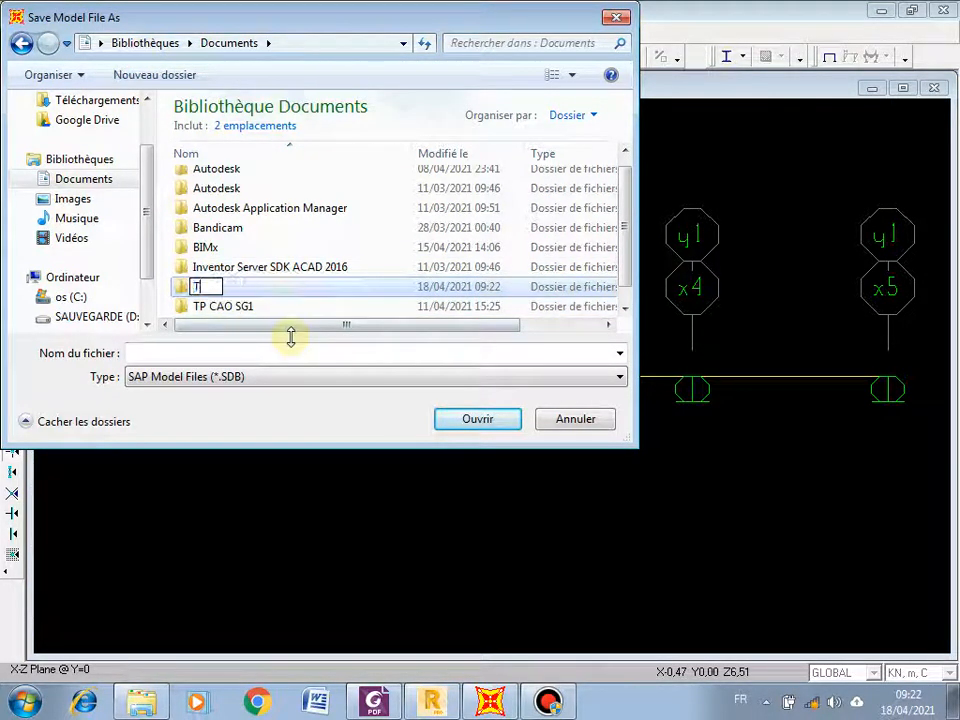
type("P-CAO")
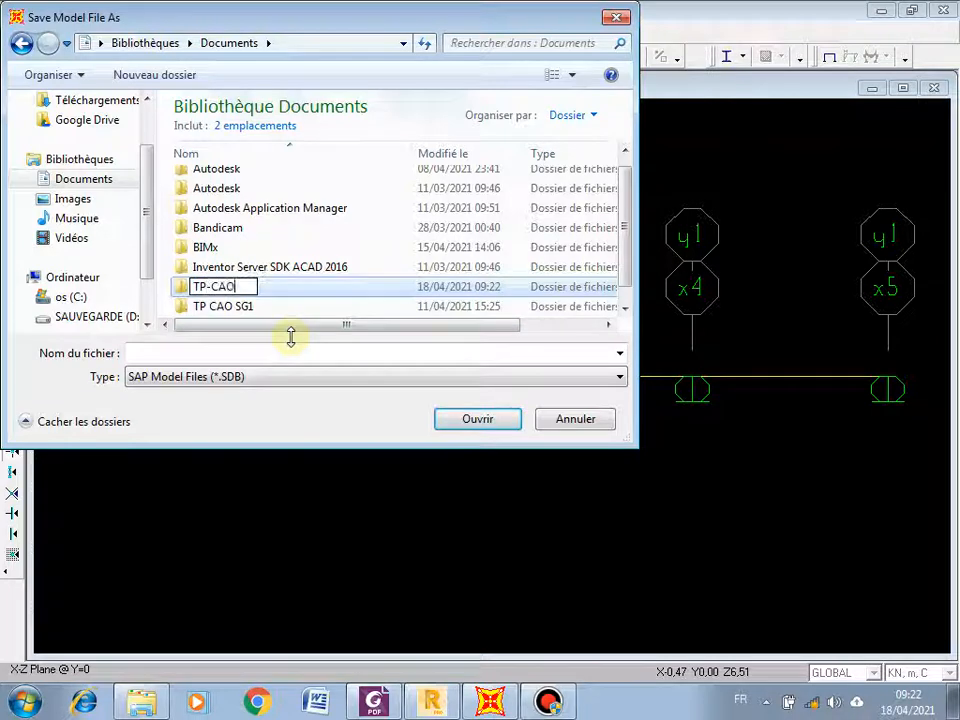
type("-SG6")
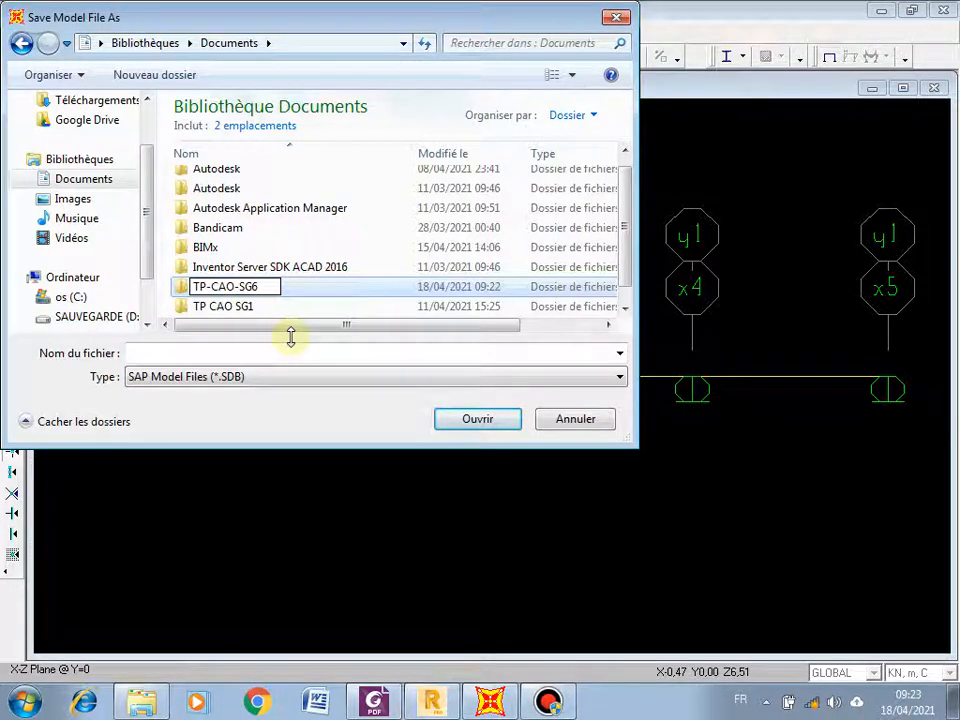
key("Return")
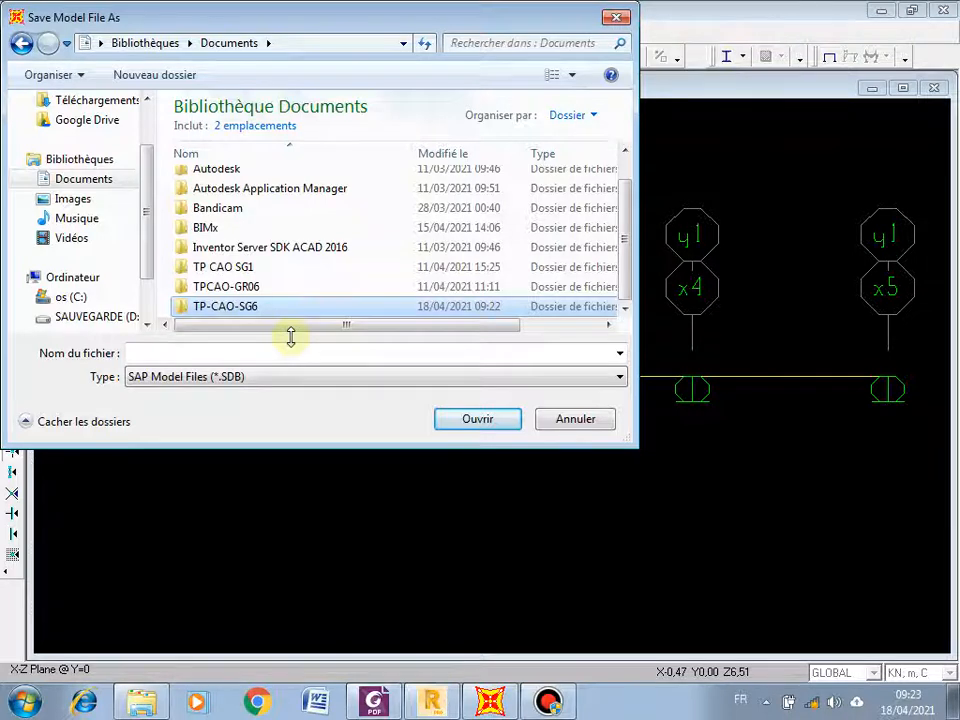
Save the model as Poutre2 inside the TP-CAO-SG6 folder
key("Return")
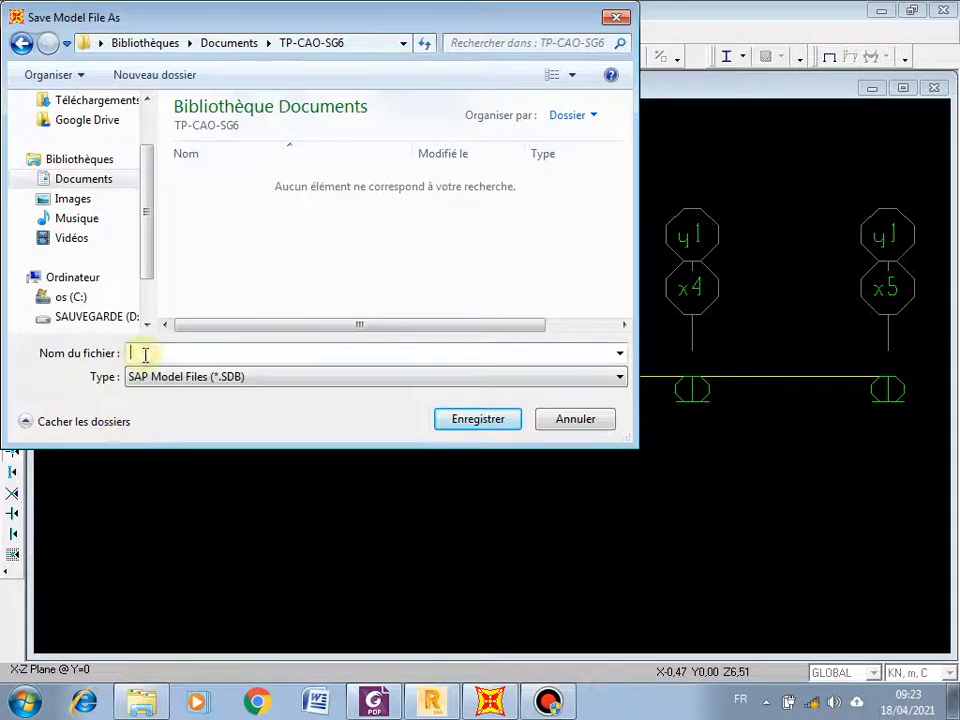
type("P")
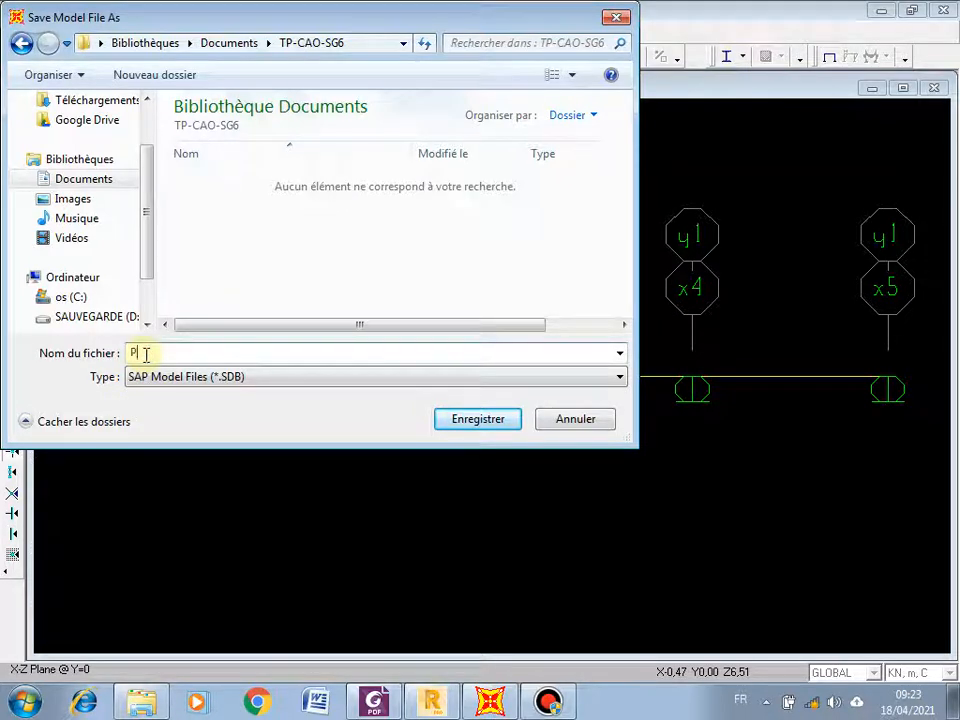
type("outre2")
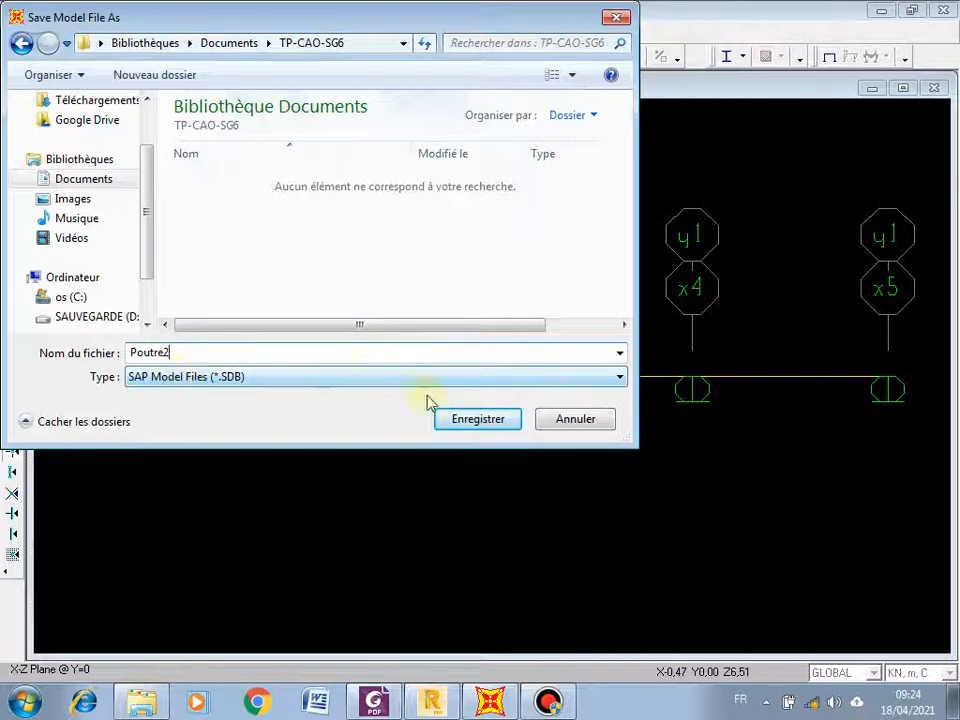
left_click(472, 426)
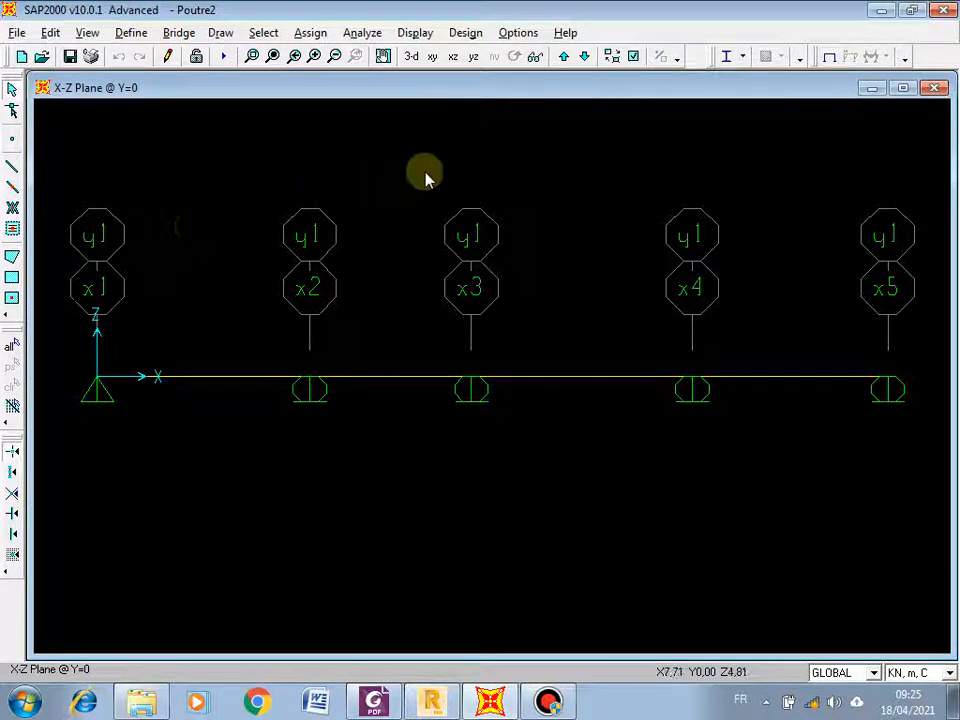
Set the design code in the concrete frame design preferences to EUROCODE 2-1992
left_click(519, 33)
mouse_move(531, 55)
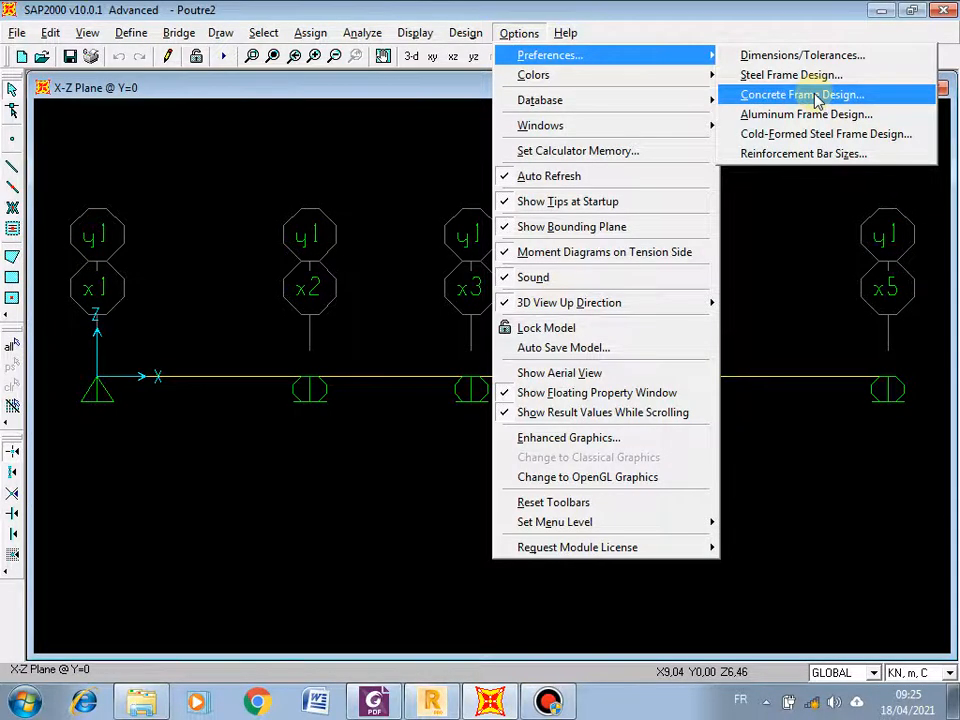
left_click(815, 94)
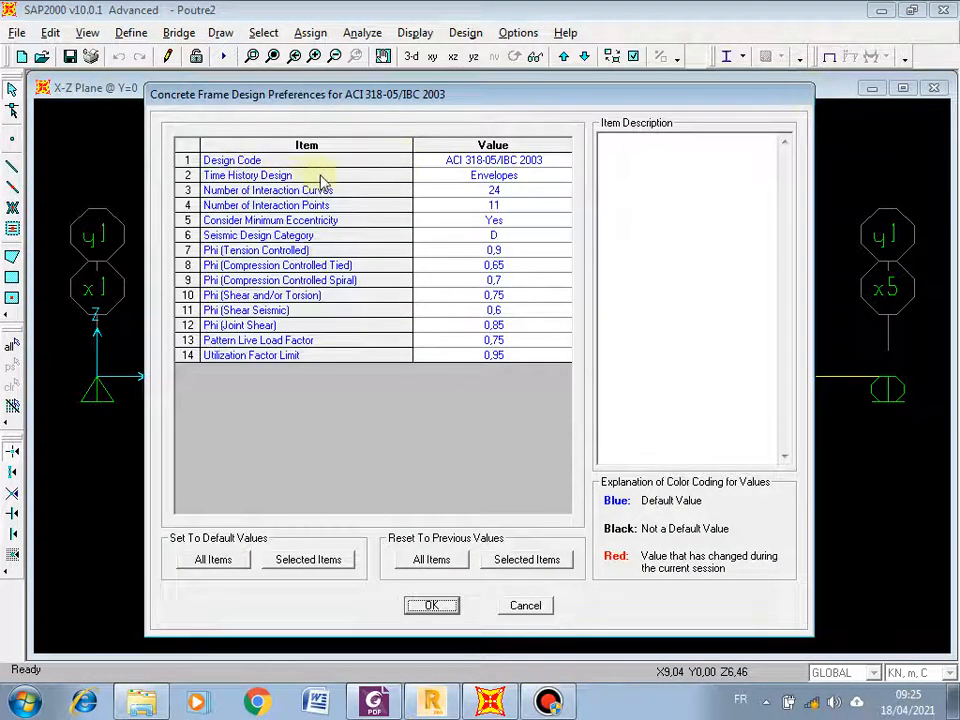
left_click(530, 163)
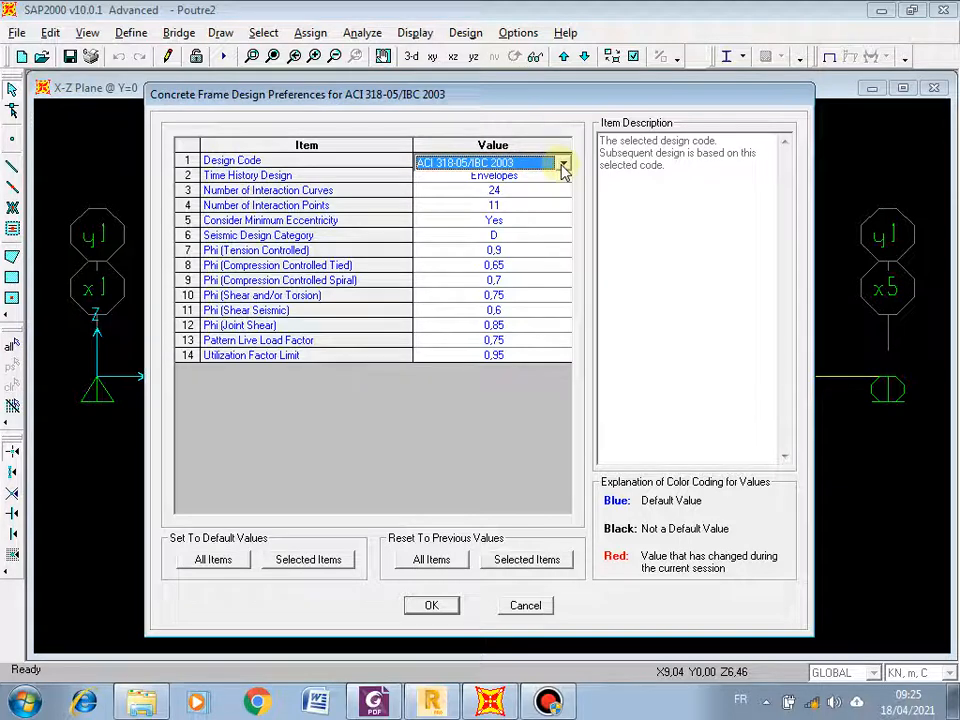
left_click(563, 167)
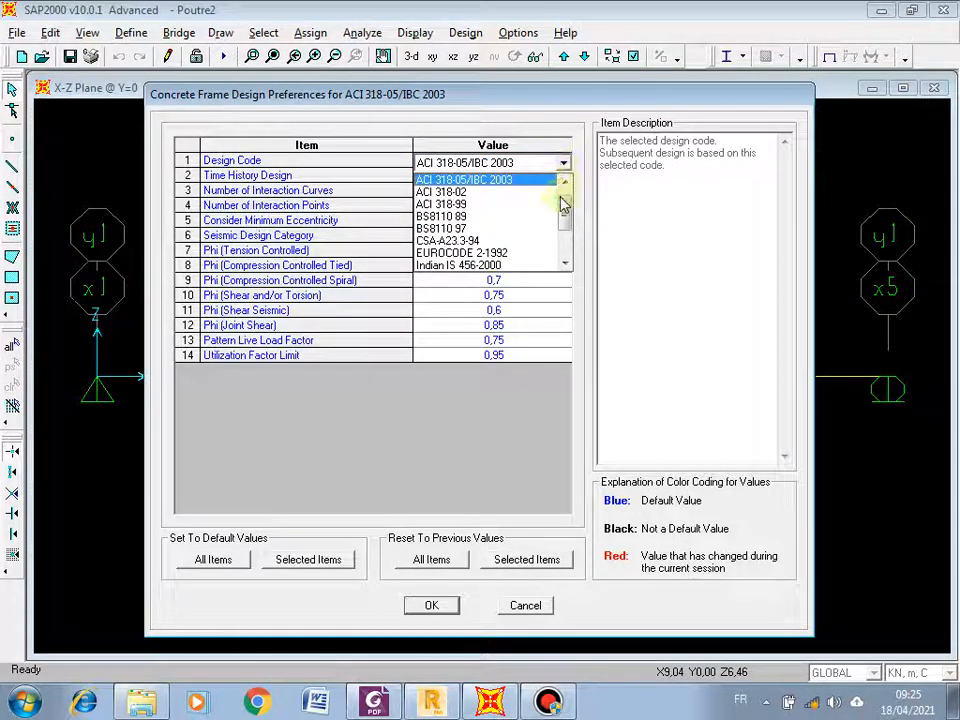
left_click_drag(568, 214, 566, 224)
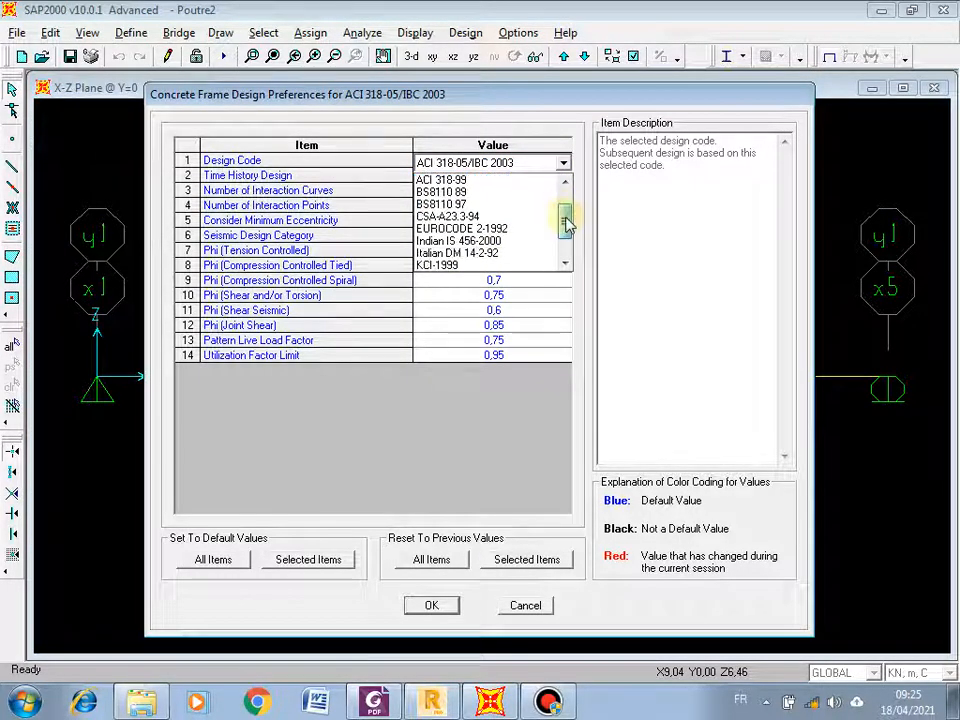
left_click(484, 231)
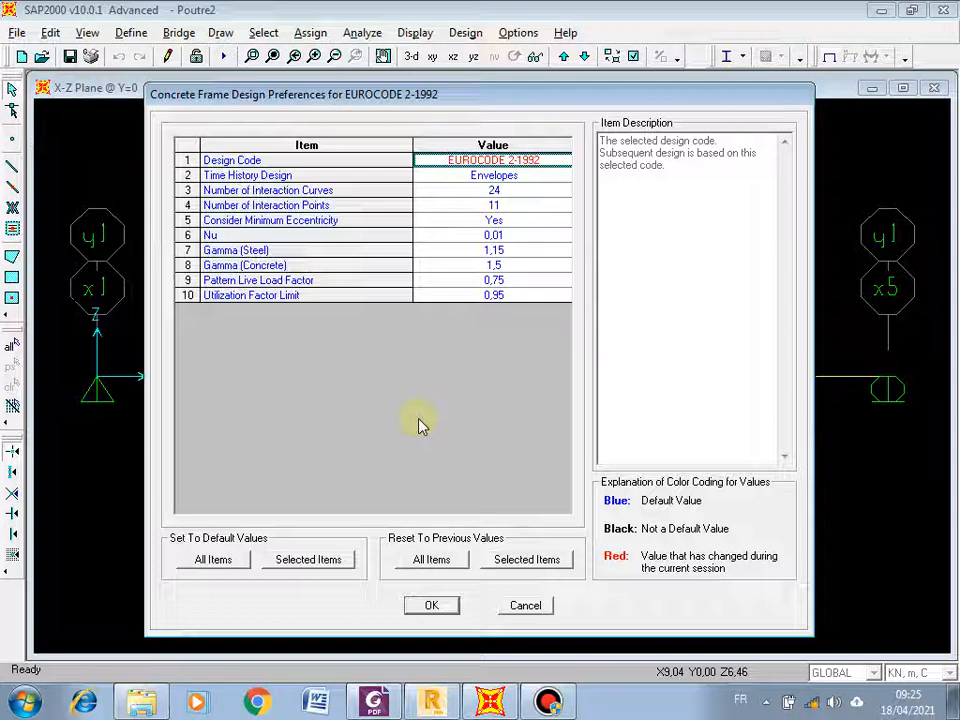
left_click(435, 606)
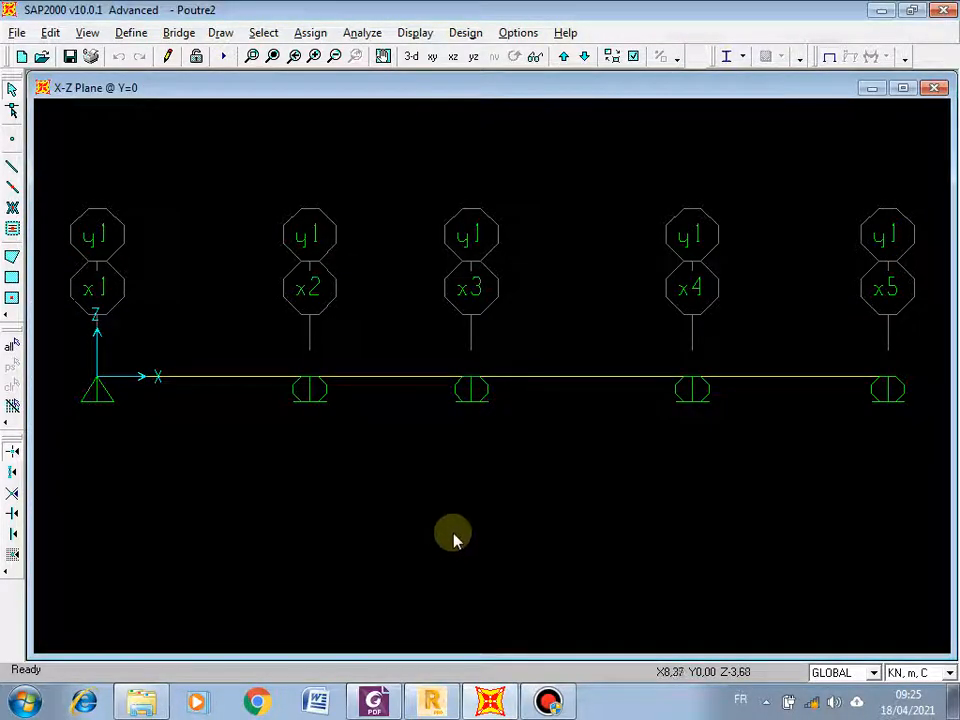
Add a new material named BETON and set its design type to Concrete
left_click(127, 37)
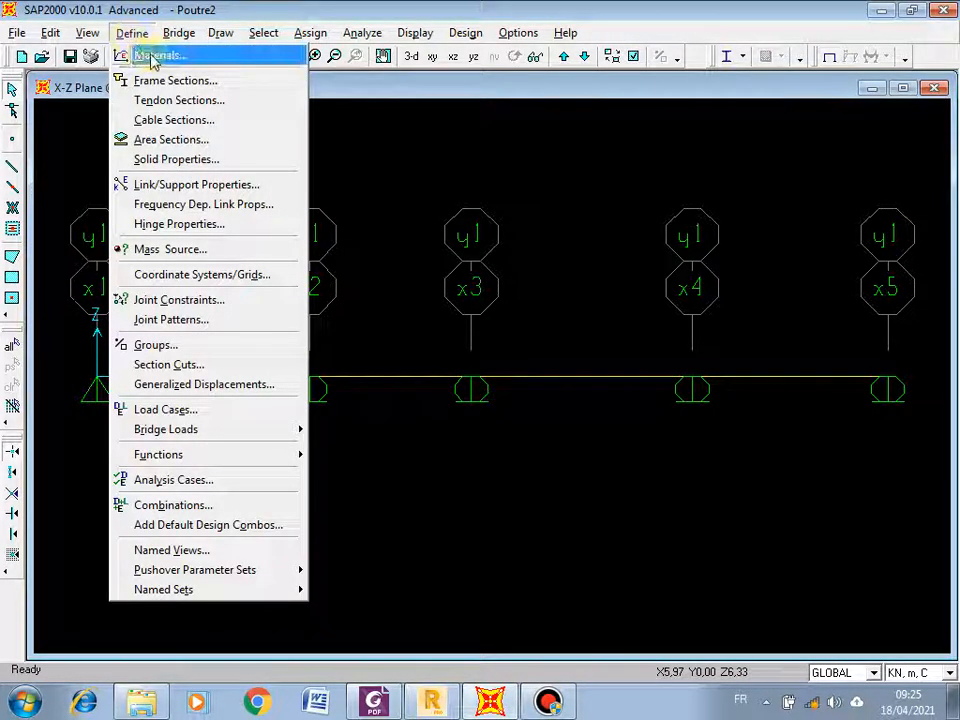
left_click(152, 57)
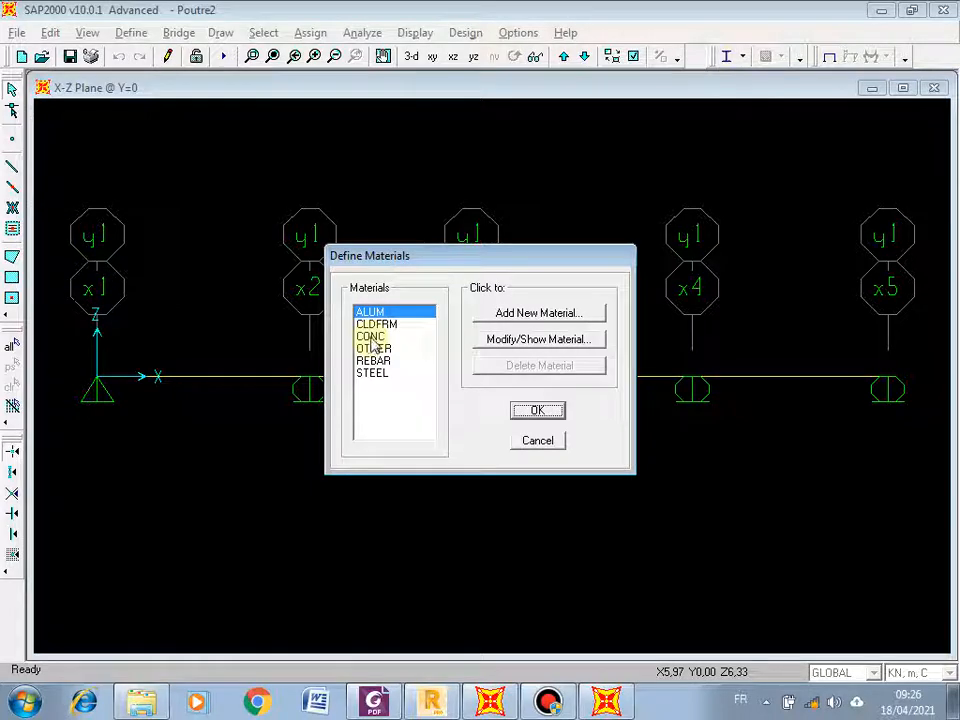
left_click(535, 316)
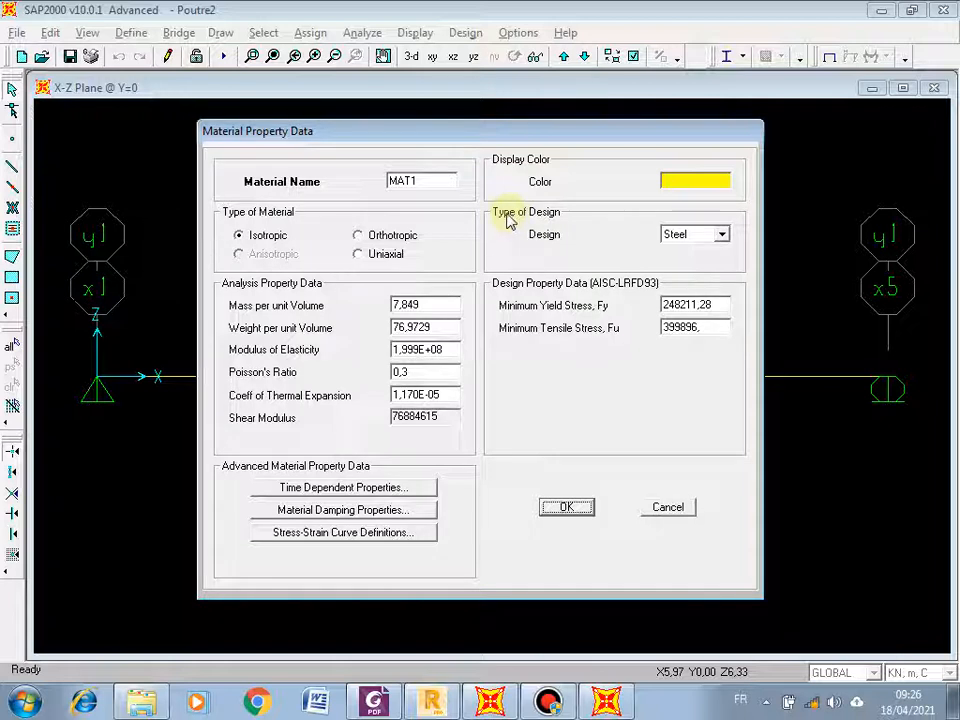
double_click(426, 181)
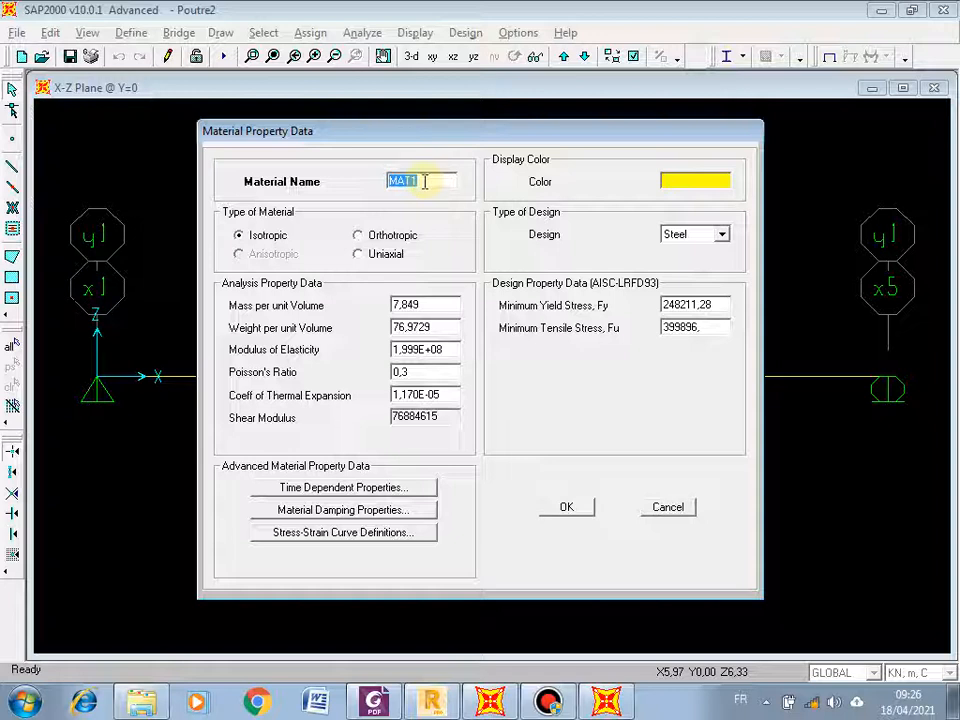
type("beton")
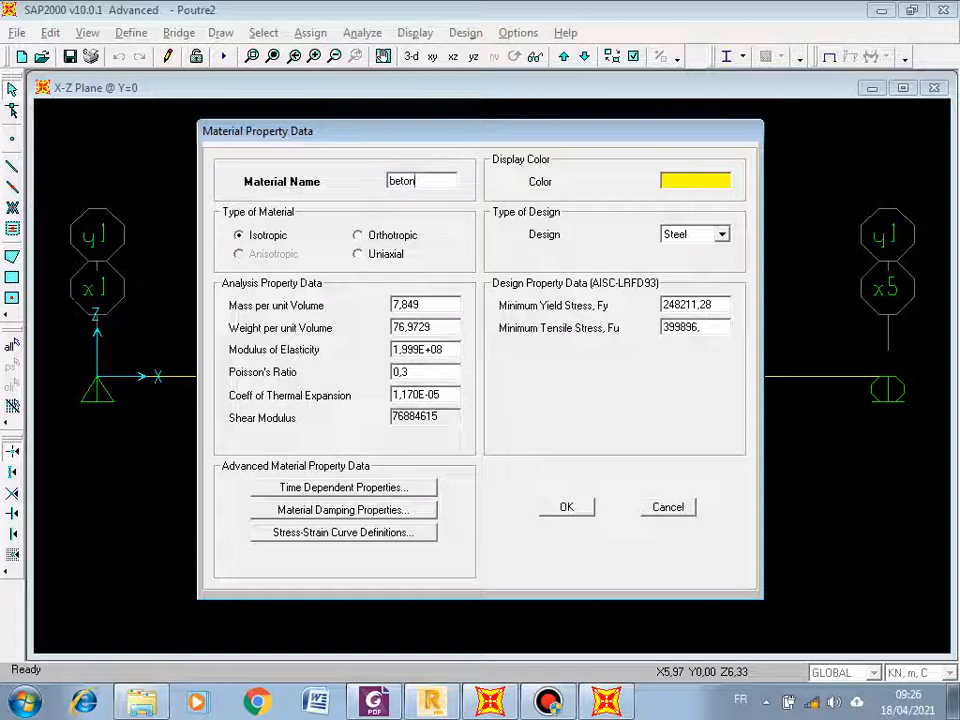
key("BackSpace")
key("BackSpace")
key("BackSpace")
key("BackSpace")
key("BackSpace")
type("BETON")
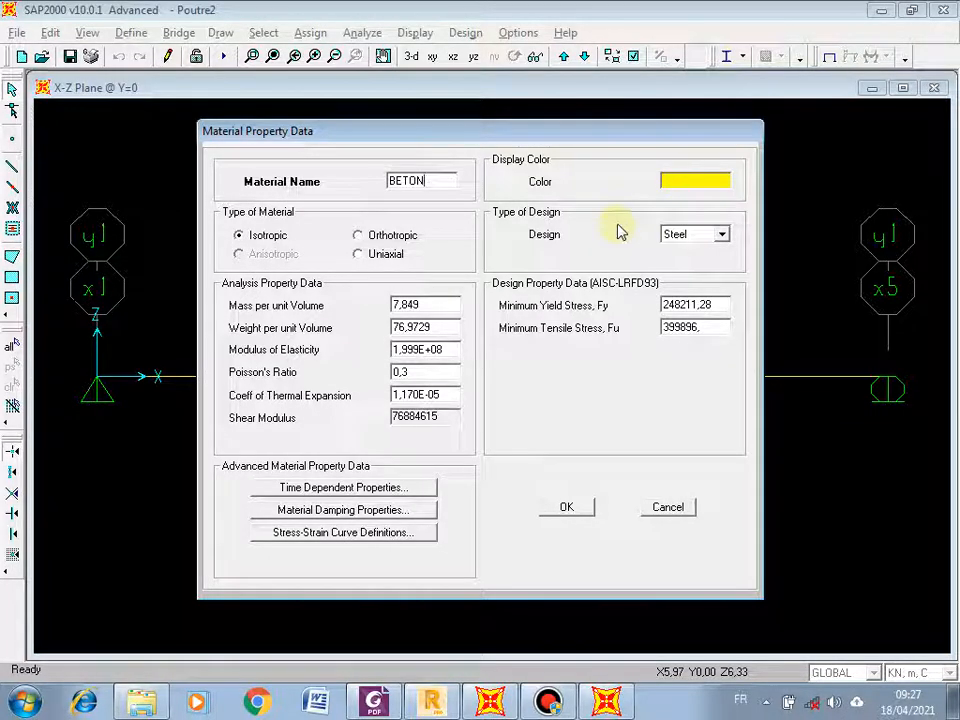
left_click(723, 235)
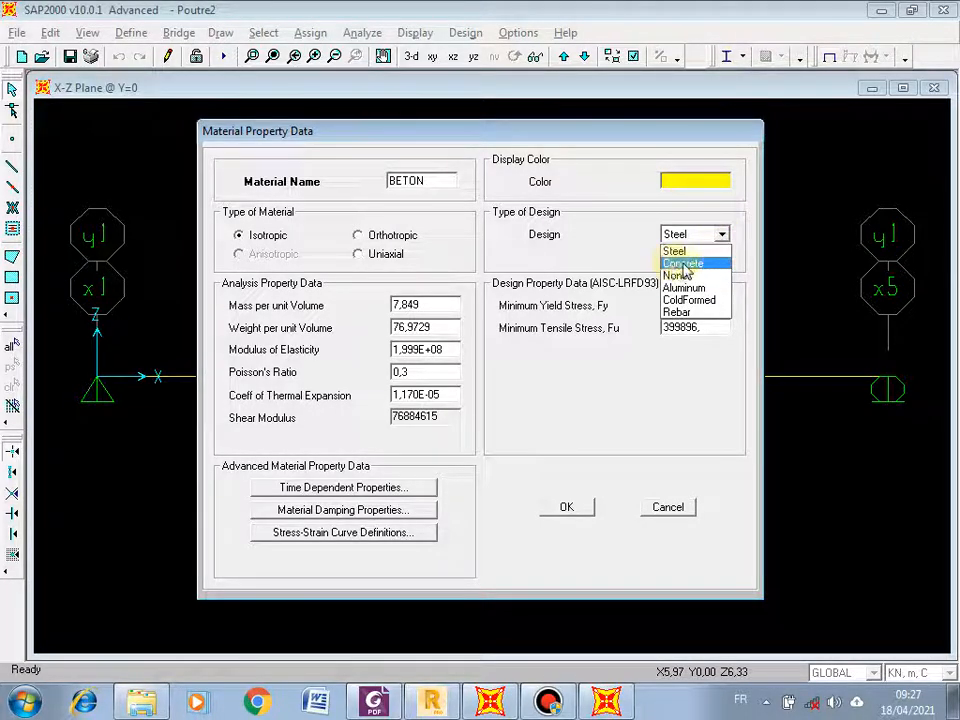
left_click(684, 264)
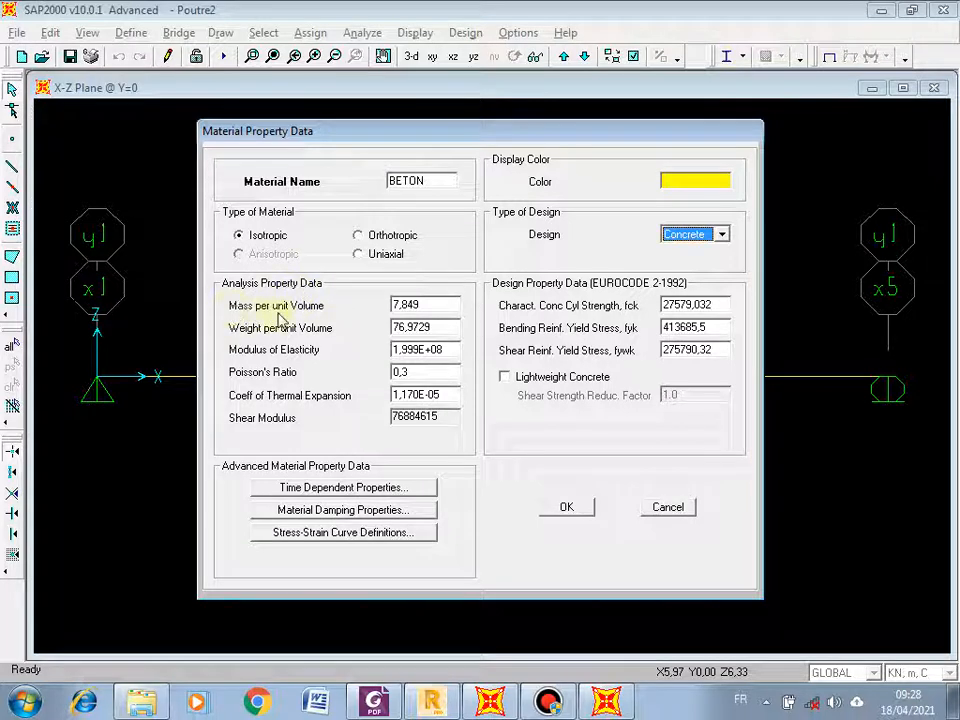
Switch to the Windows calculator and compute the concrete mass per unit volume as 25 divided by 9,81
double_click(431, 305)
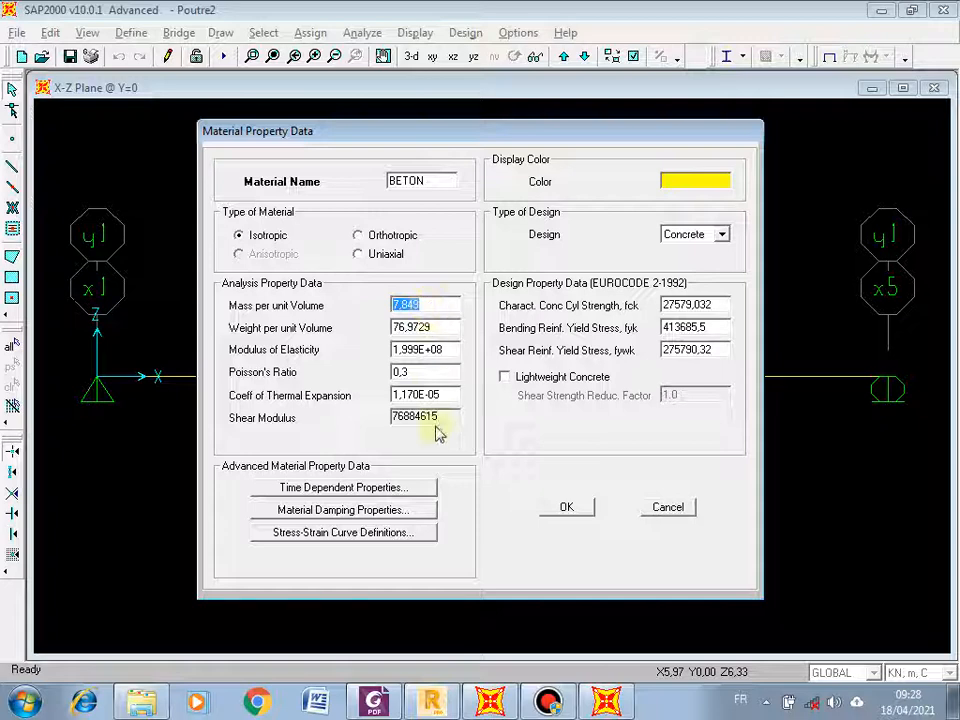
left_click(22, 703)
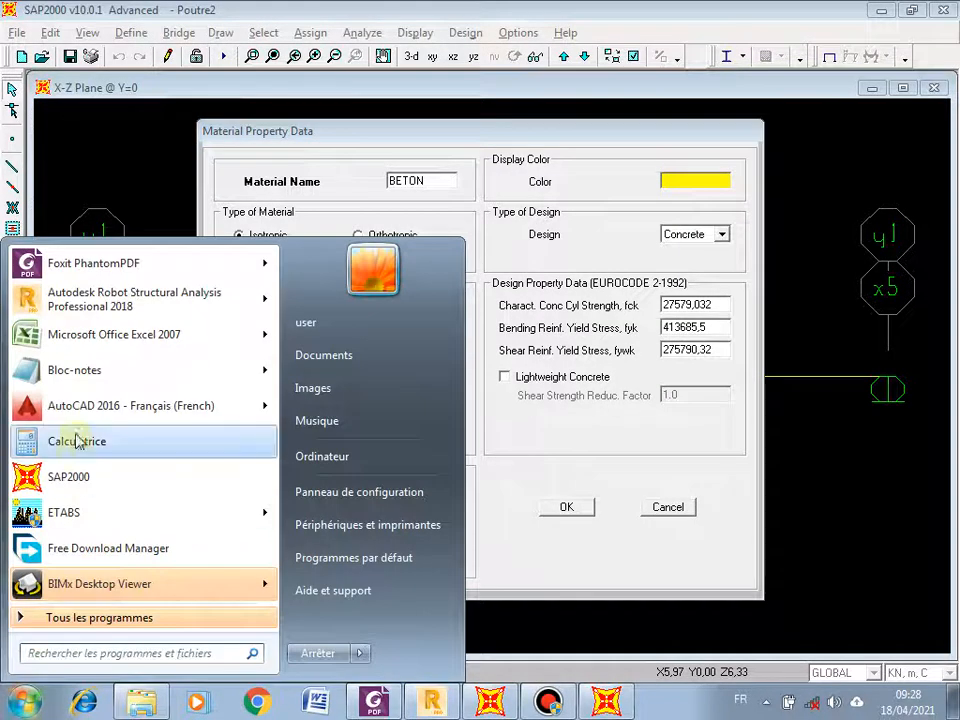
left_click(77, 443)
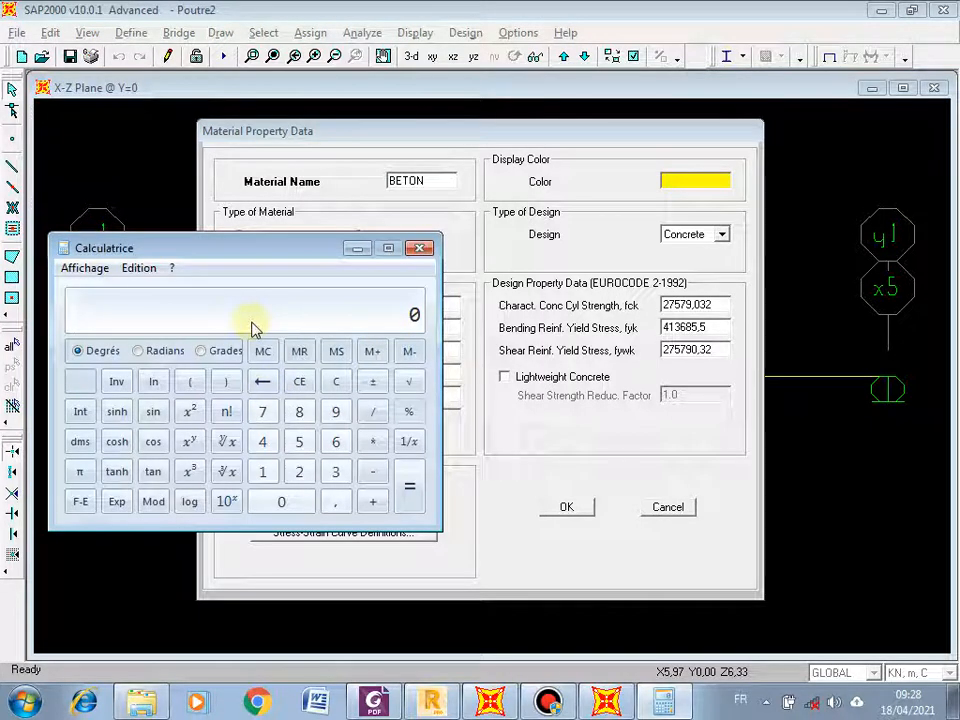
type("25")
key("slash")
type("9,81")
key("Return")
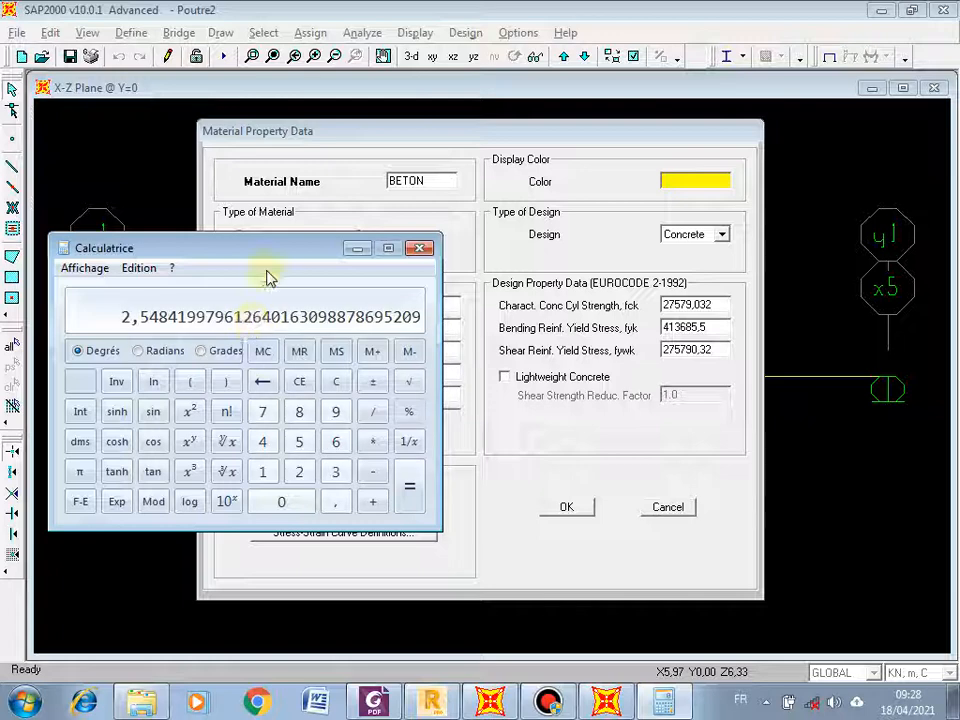
Back in SAP2000, set BETON's mass per unit volume to 2,55 and its weight per unit volume to 25
left_click(358, 141)
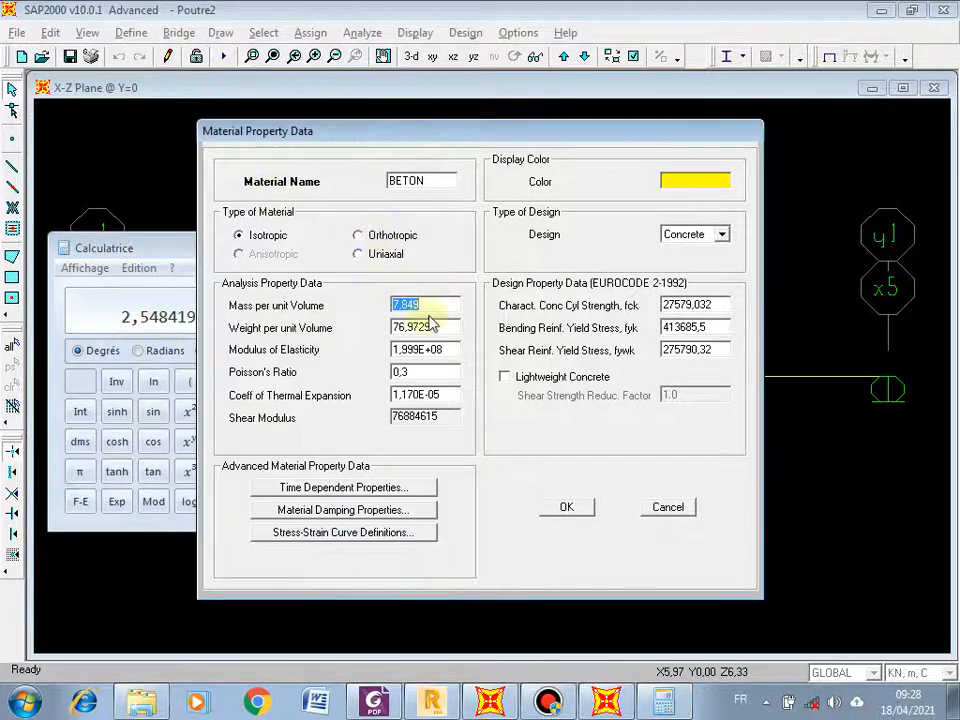
type("2,55")
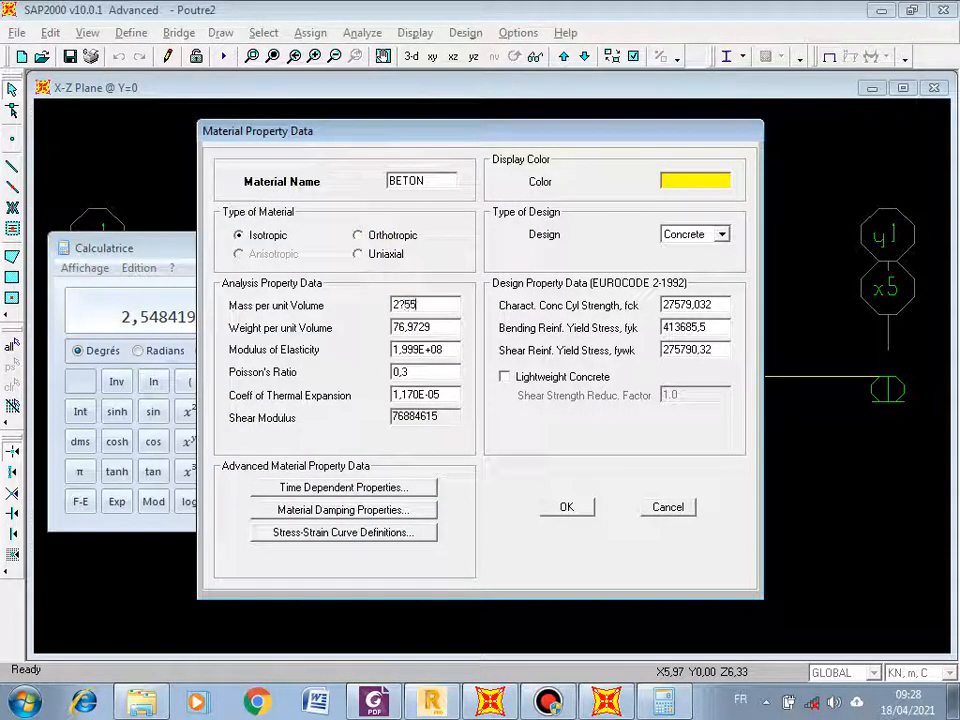
key("BackSpace")
key("BackSpace")
key("BackSpace")
key("BackSpace")
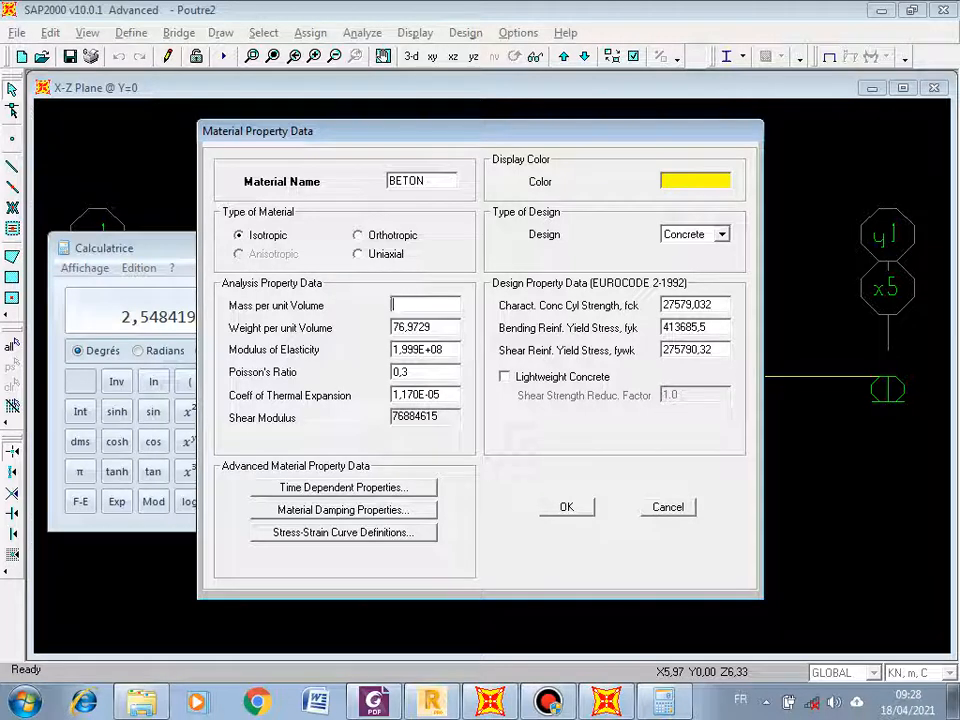
type("2,5")
type("55")
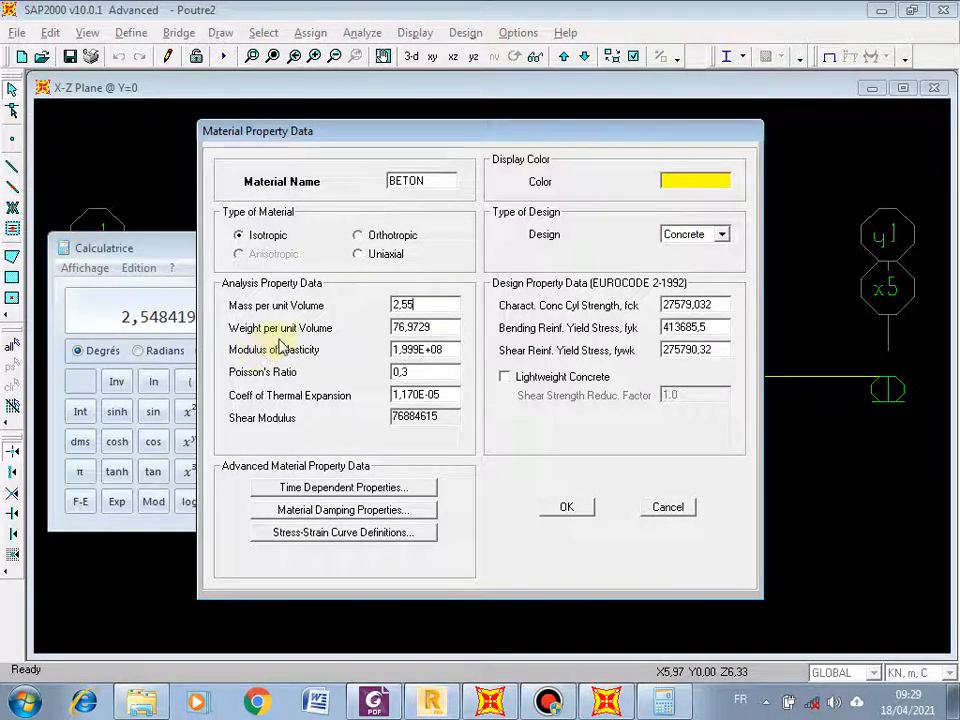
double_click(441, 328)
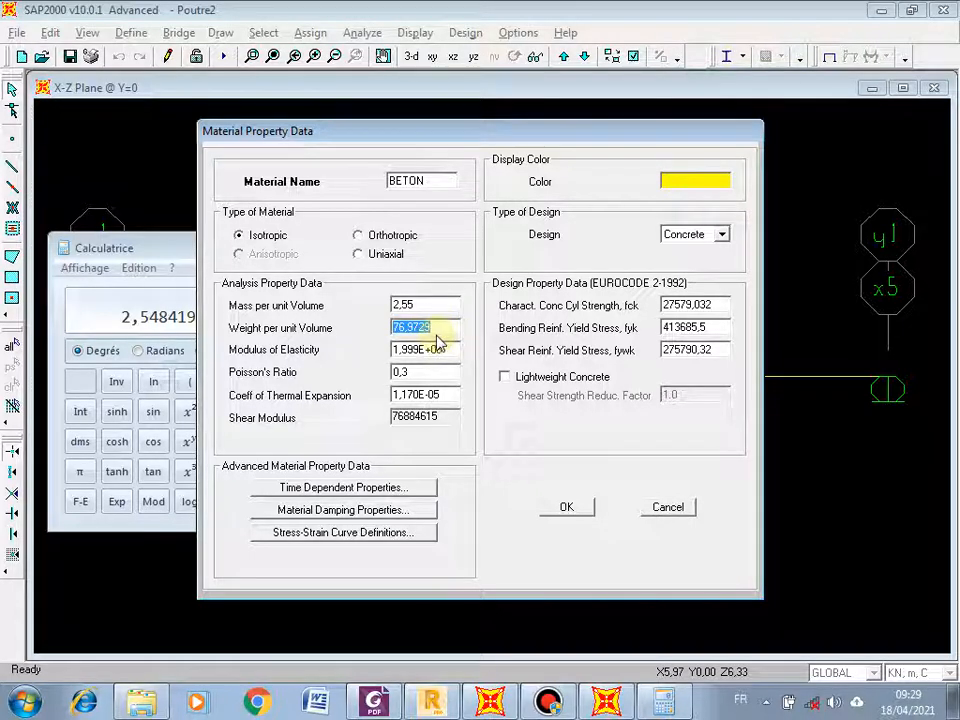
type("25")
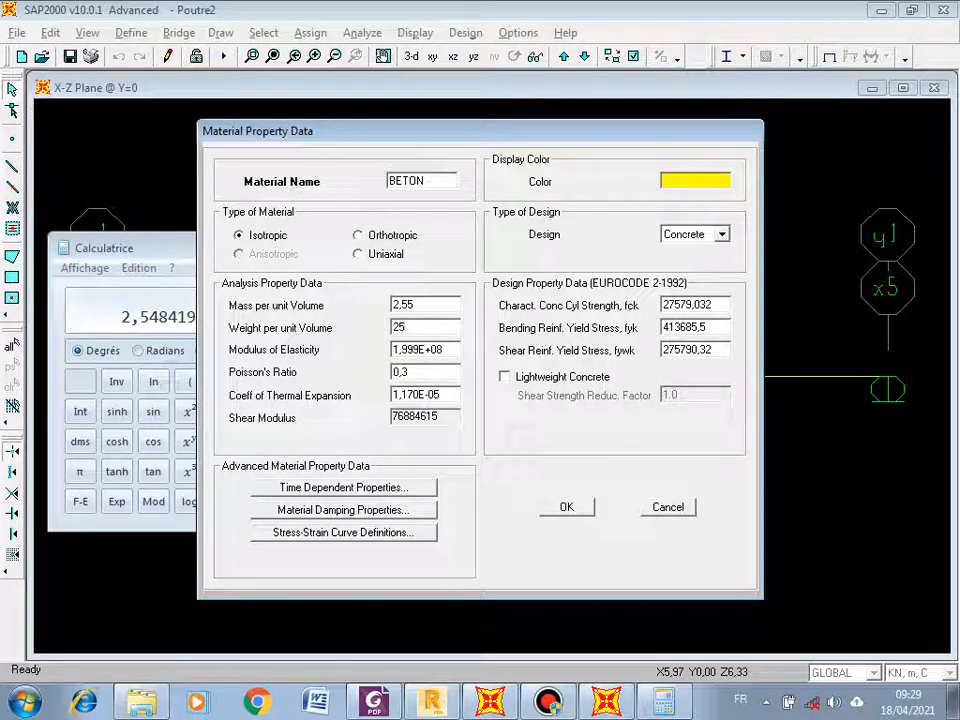
Check fc28 in the PDF worksheet and compute the elastic modulus in the calculator as cube root of 25 times 11000 times 1000
left_click(450, 349)
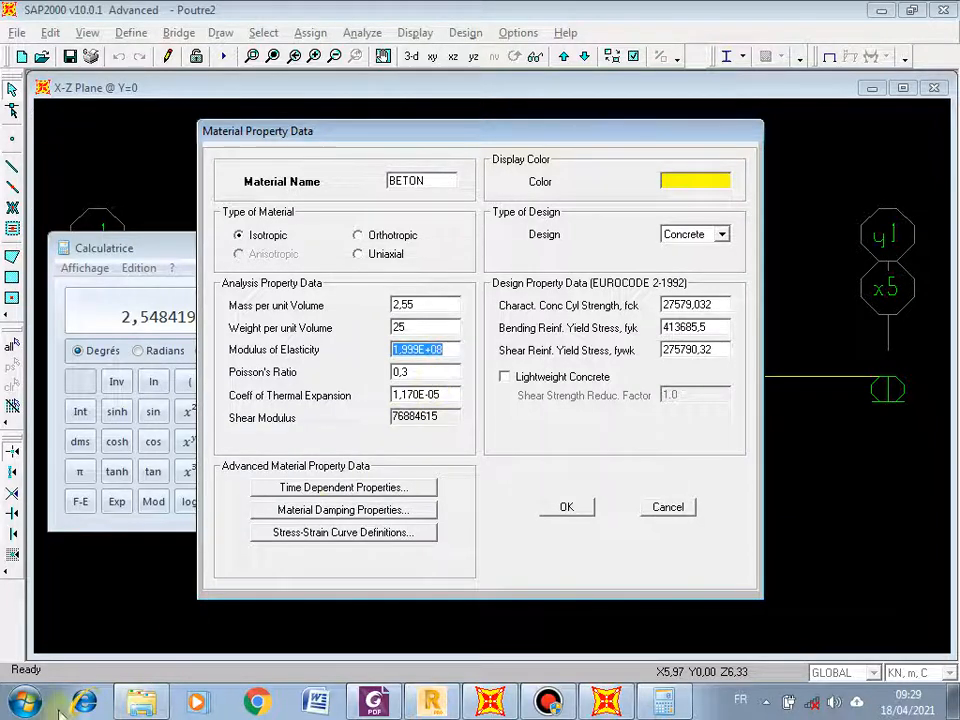
left_click(122, 248)
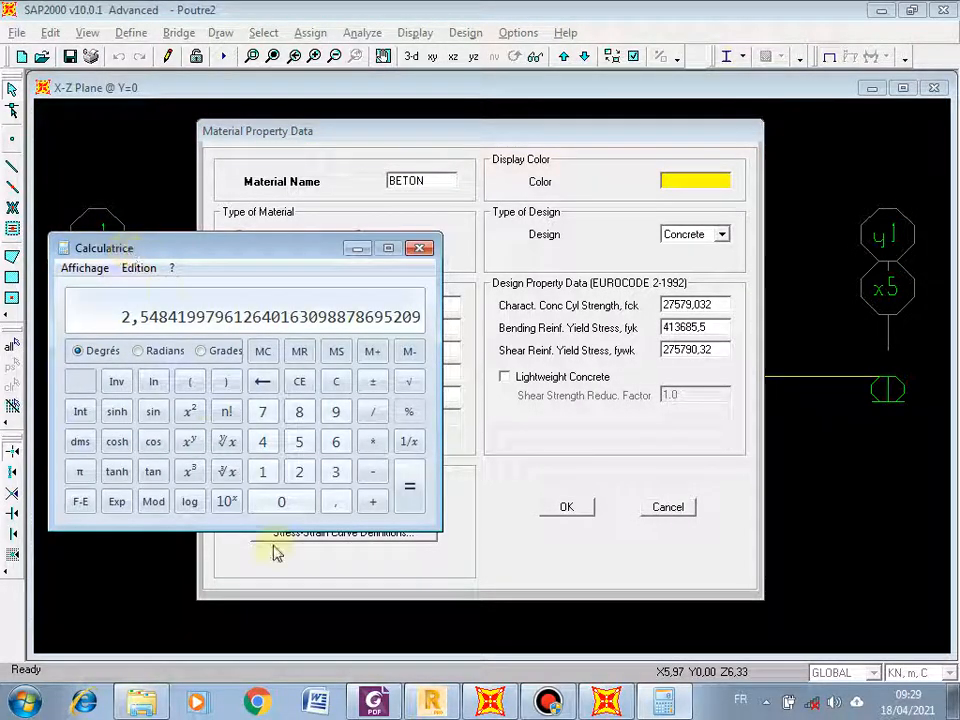
left_click(376, 705)
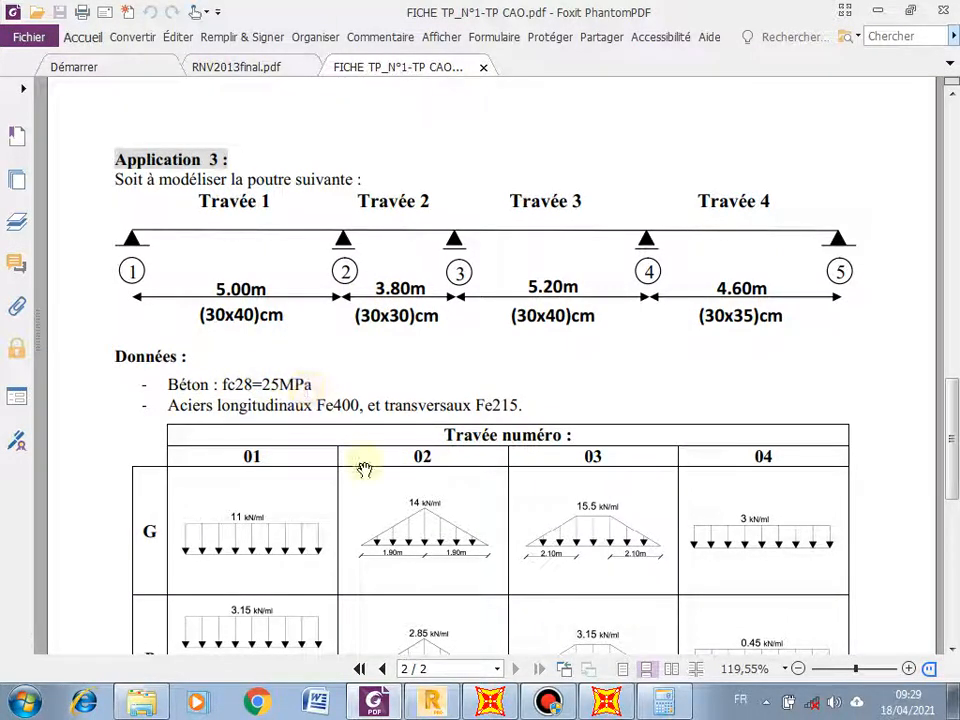
left_click(663, 703)
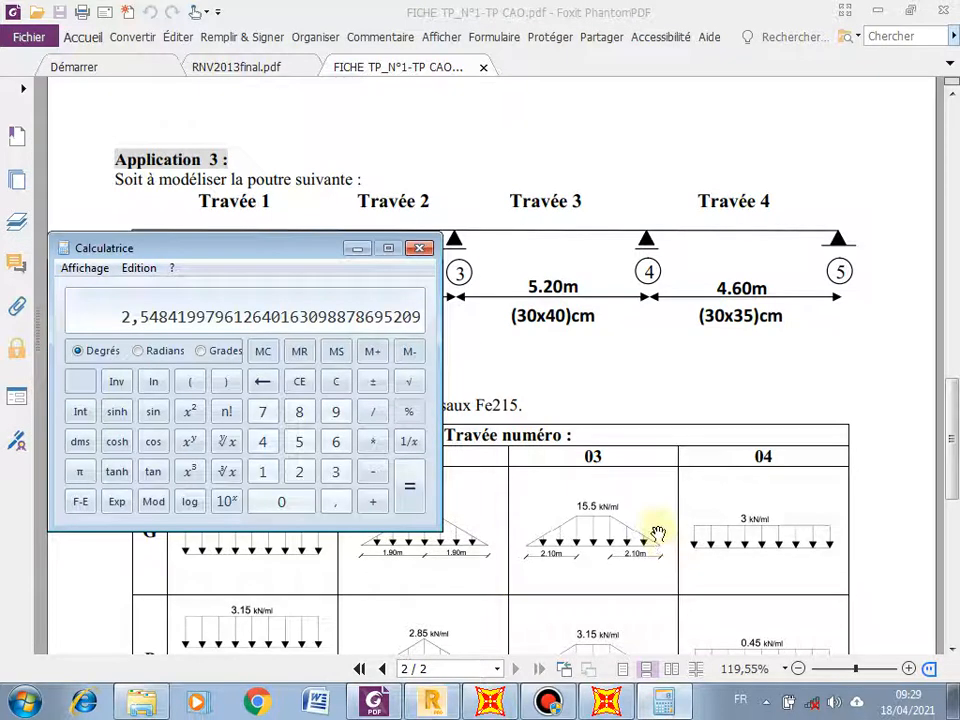
type("25")
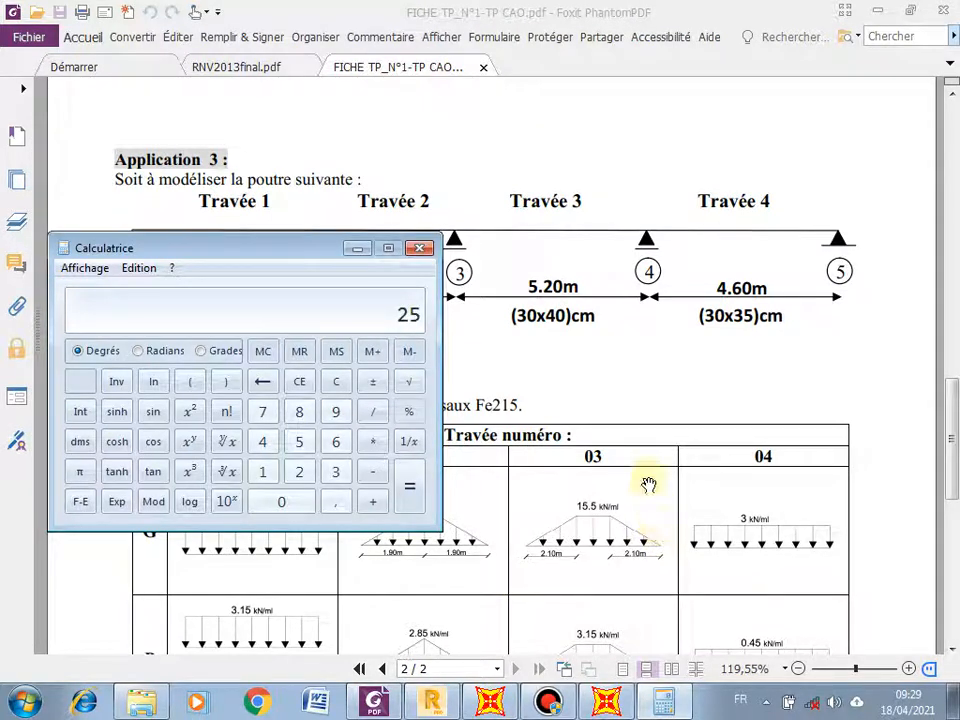
left_click(228, 473)
type("*11000")
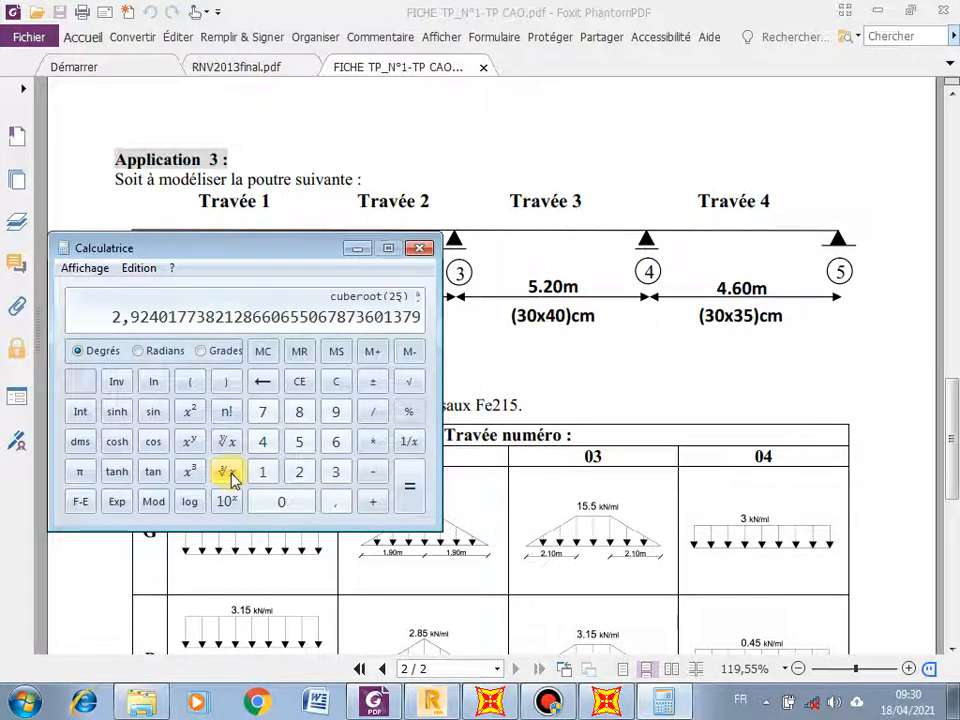
key("Return")
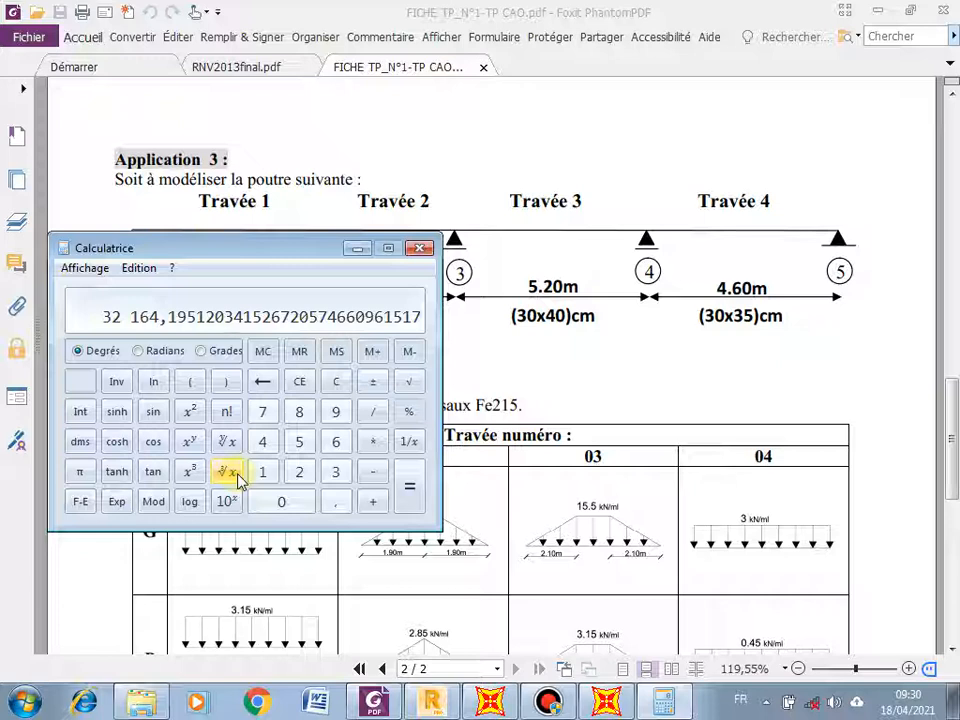
type("*1000")
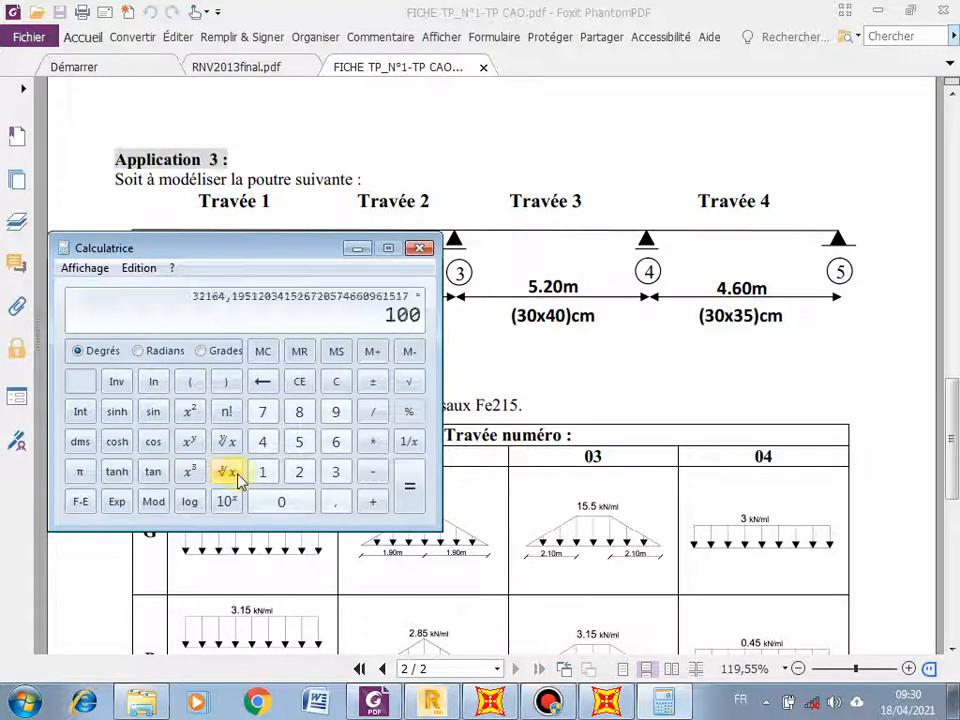
key("Return")
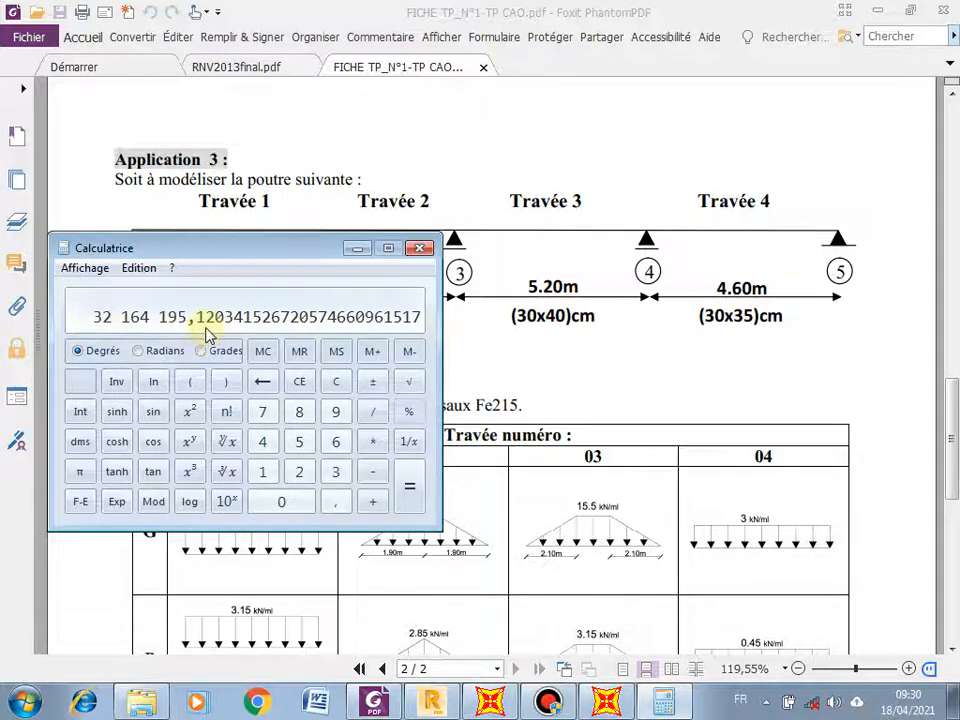
Return to SAP2000 and set BETON's modulus of elasticity to 32100000 and its Poisson's ratio to 0,2
key("alt+Tab")
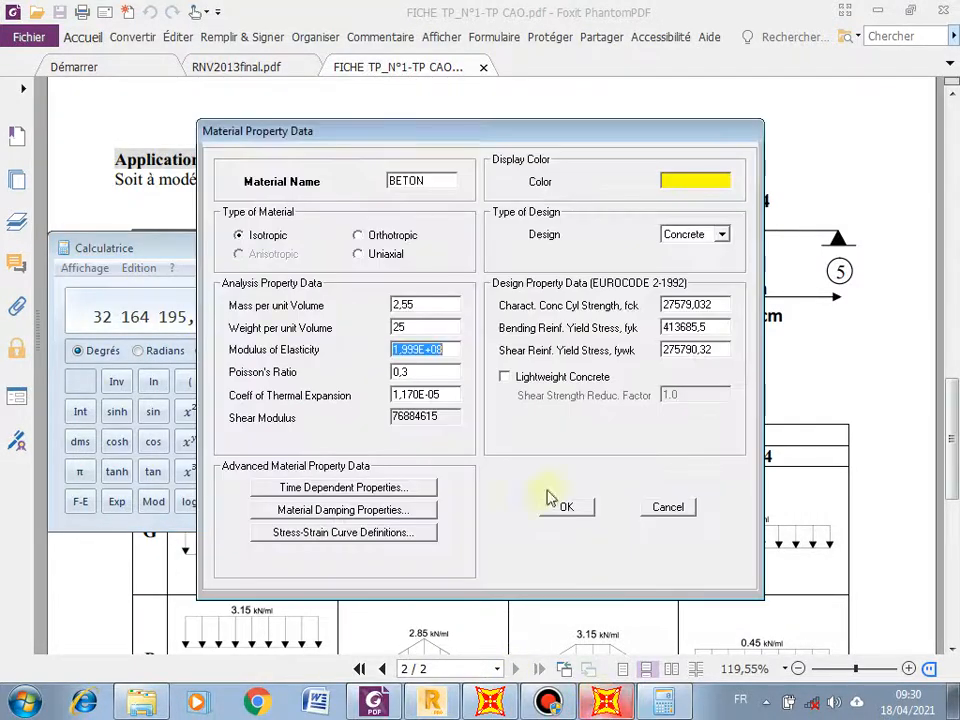
left_click(606, 700)
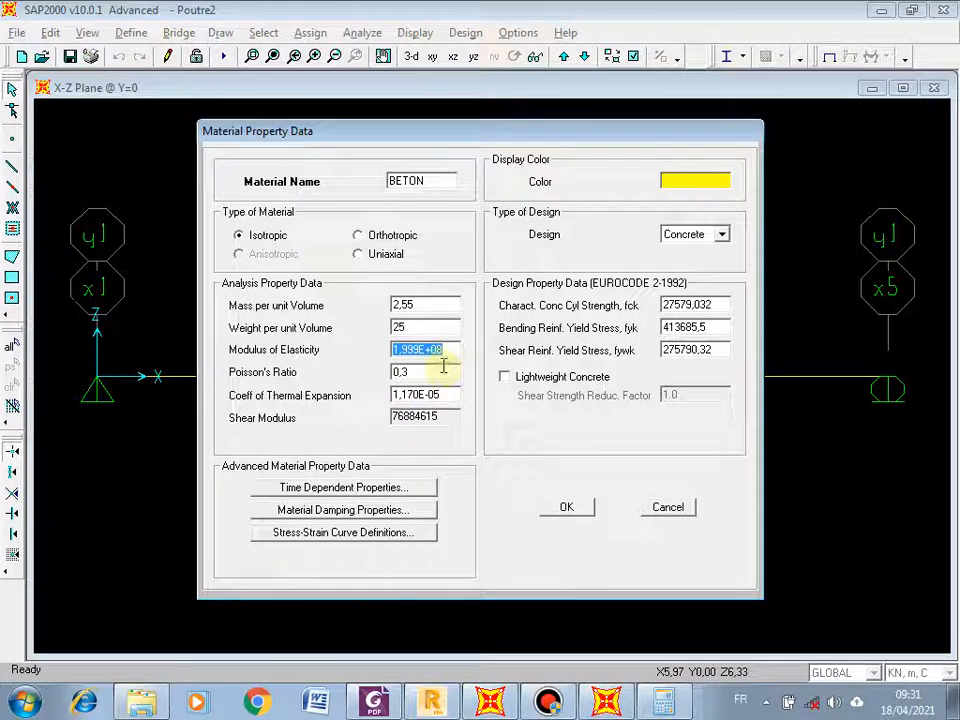
type("32")
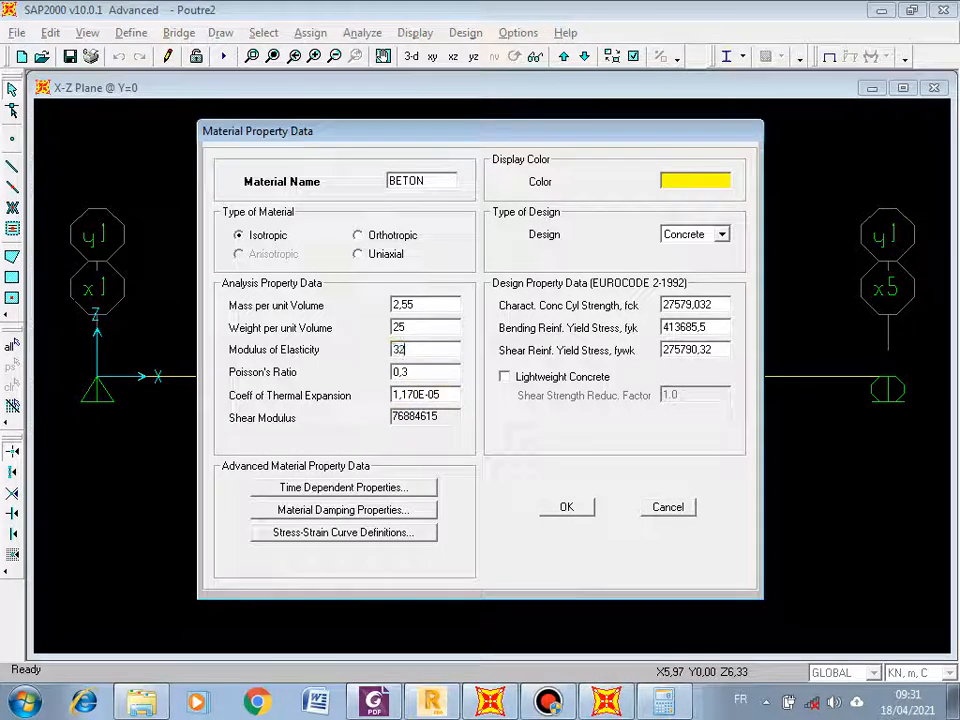
type("10")
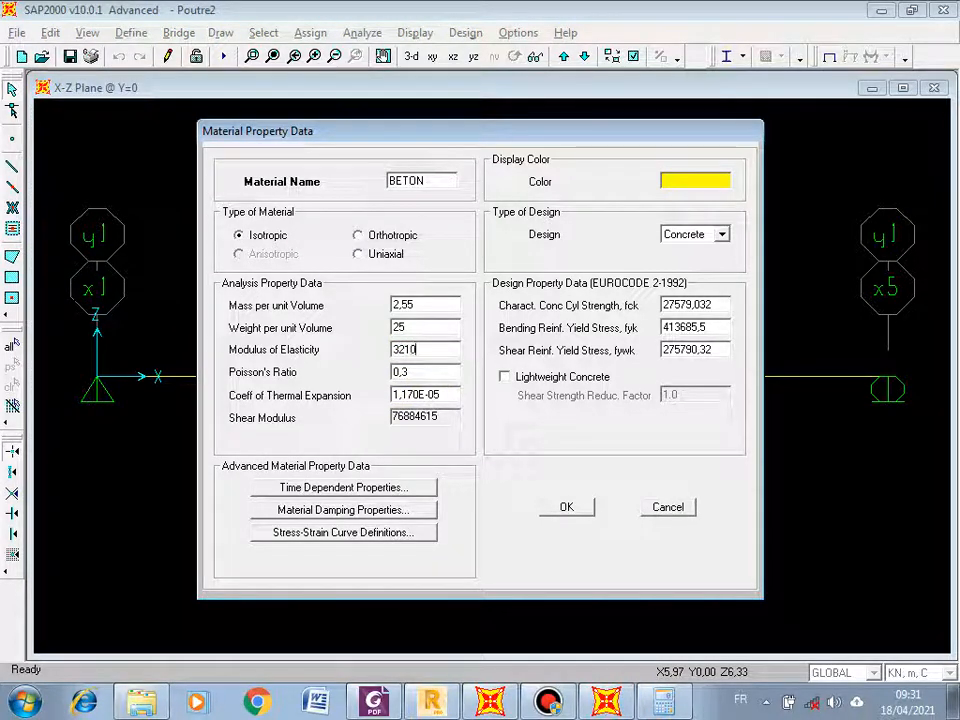
type("0000")
double_click(429, 372)
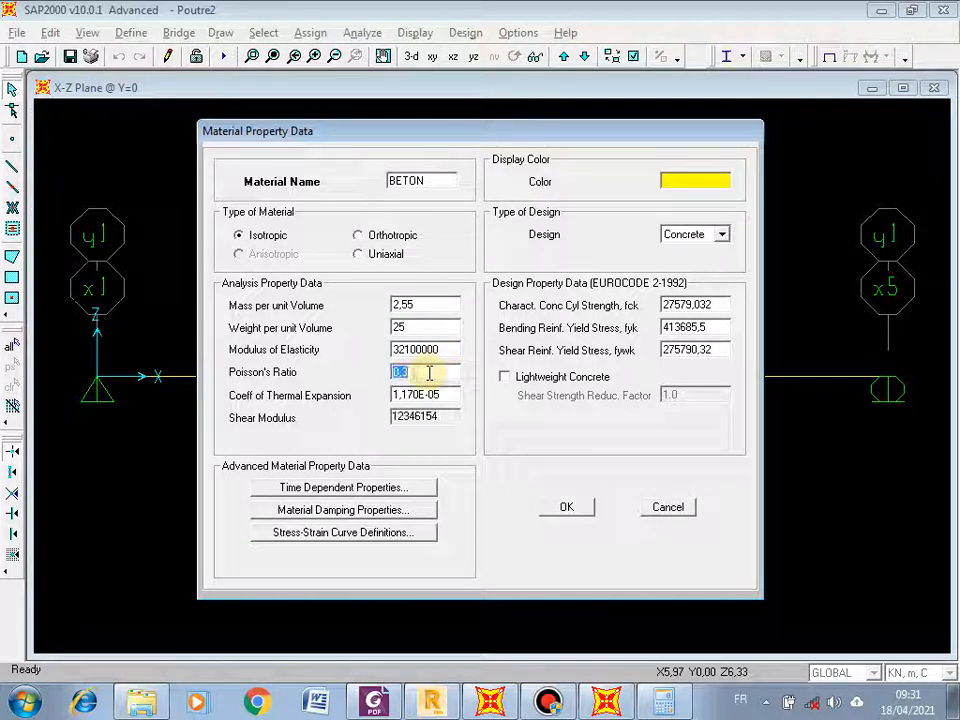
type("0,2")
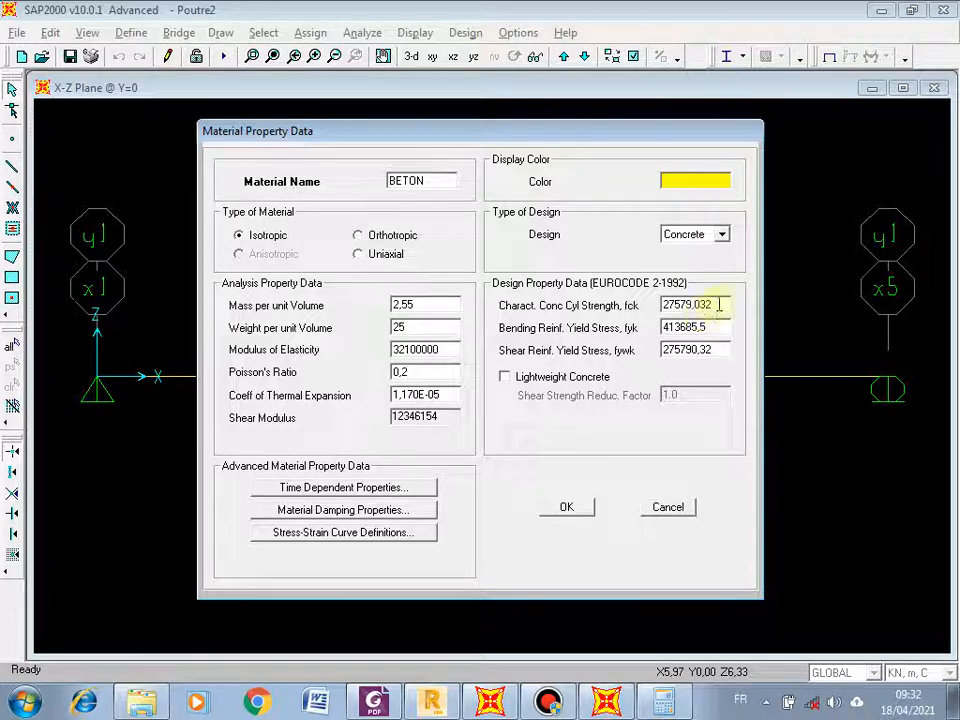
Set BETON's characteristic concrete strength fck to 25000 and its bending reinforcement yield stress fyk to 400000
left_click(718, 305)
type("5000")
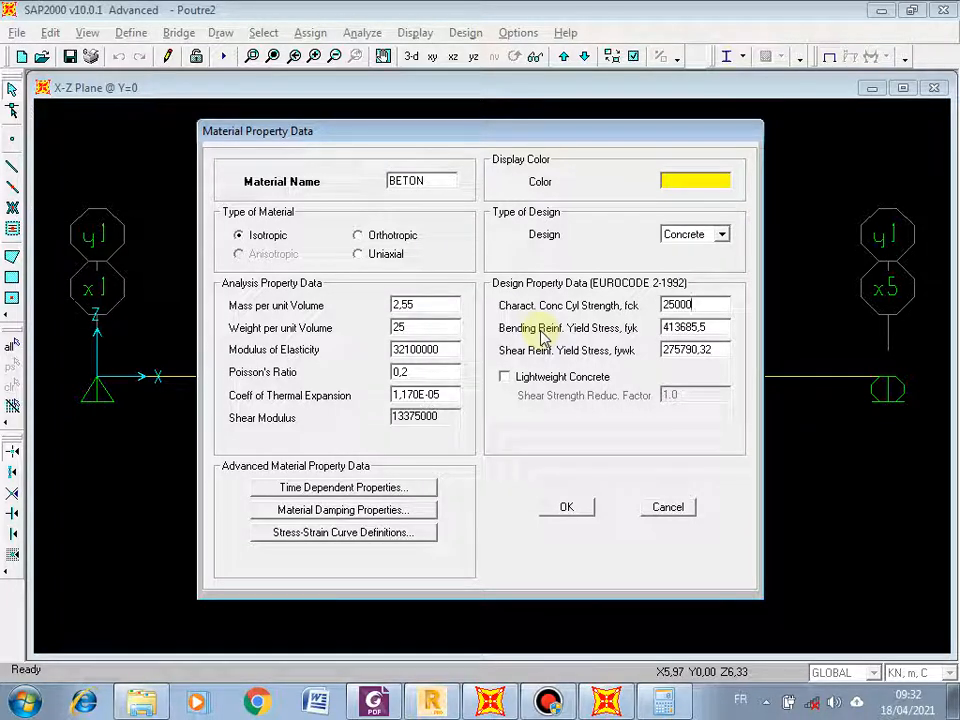
double_click(716, 327)
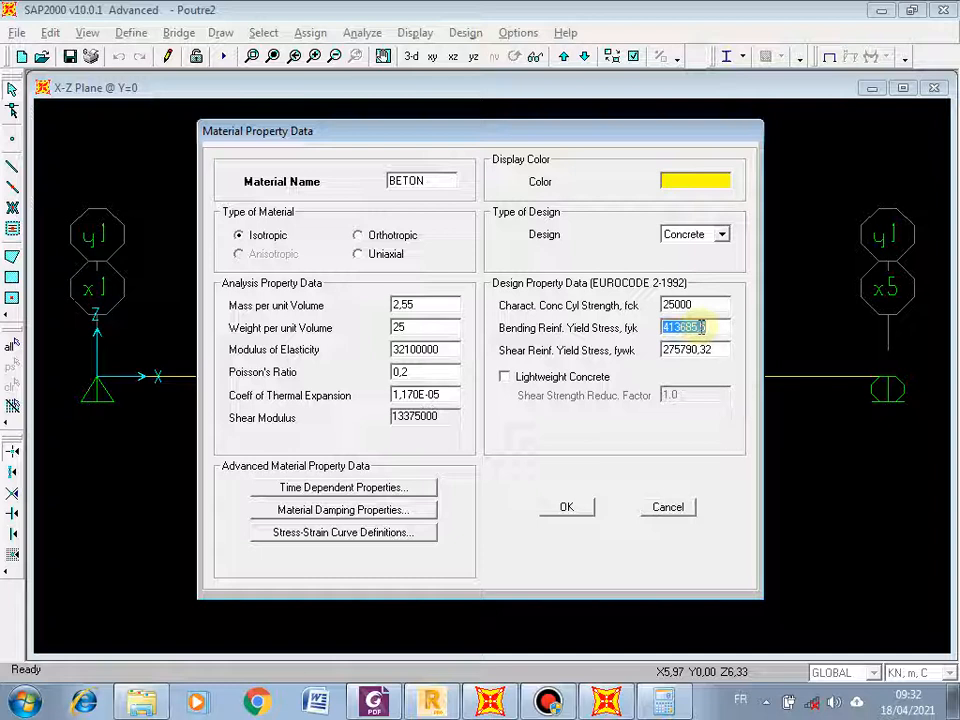
type("400000")
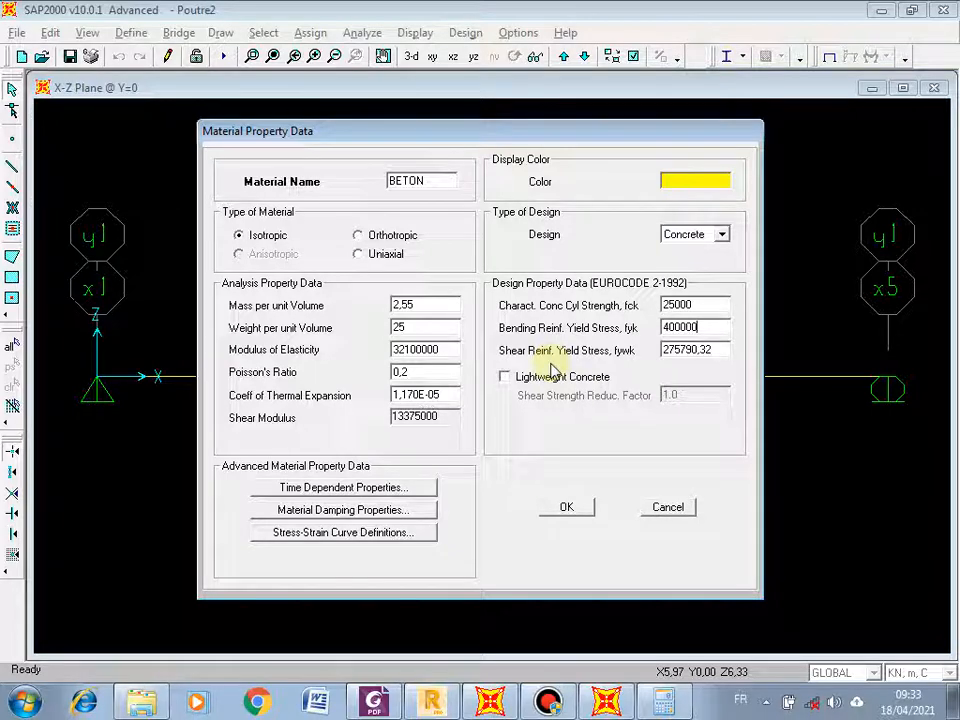
Check the transverse steel grade in the PDF worksheet, set the shear reinforcement yield stress fywk to 215000, and accept the material definitions
left_click(375, 703)
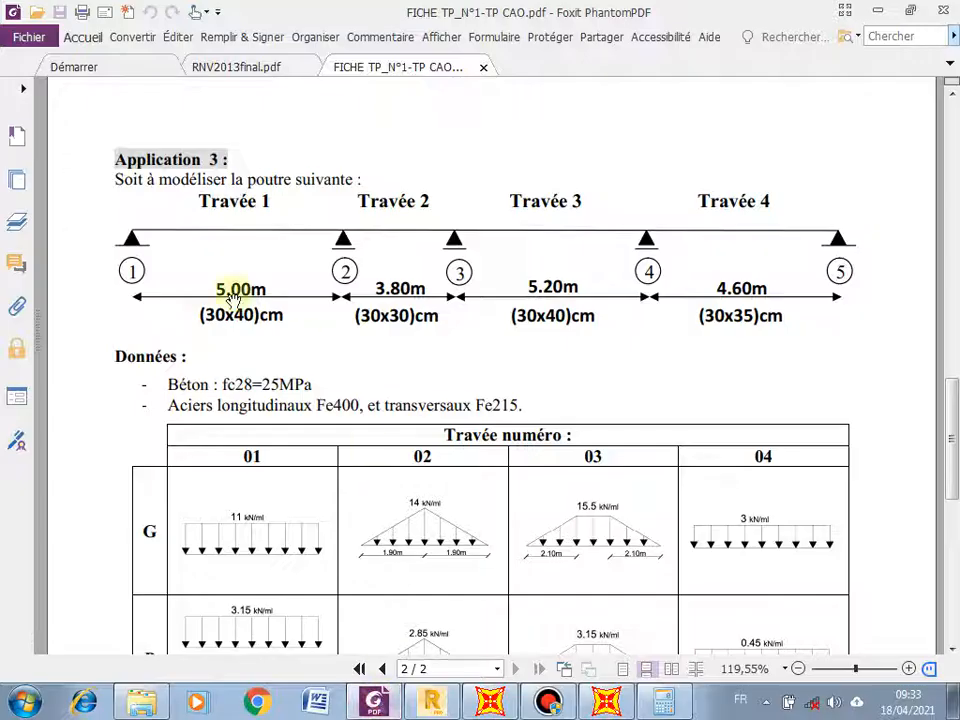
left_click(385, 703)
double_click(718, 349)
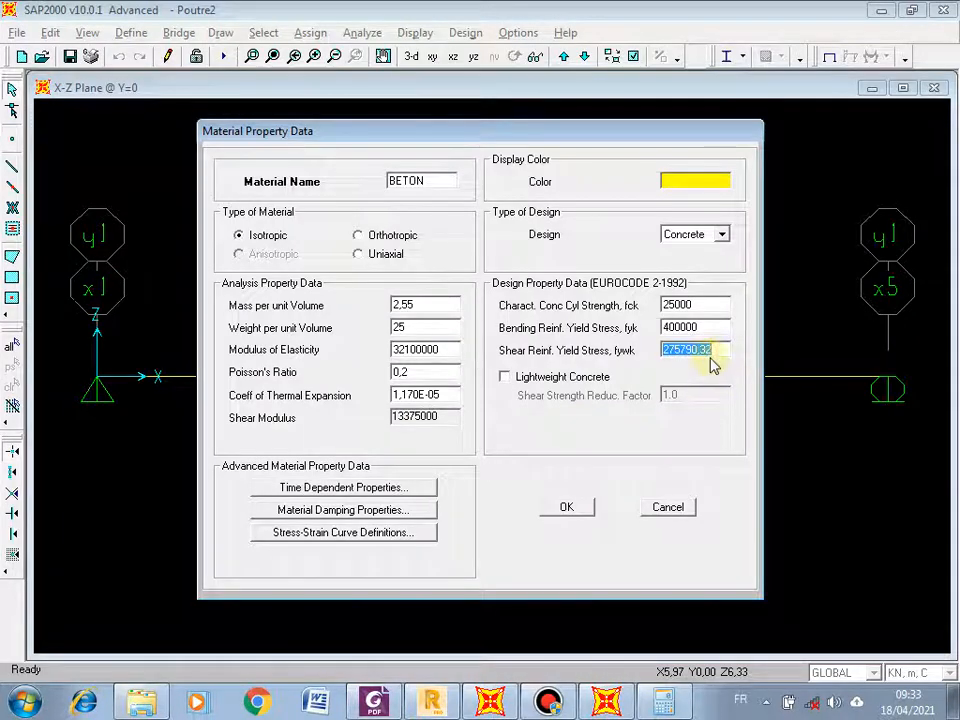
type("215000")
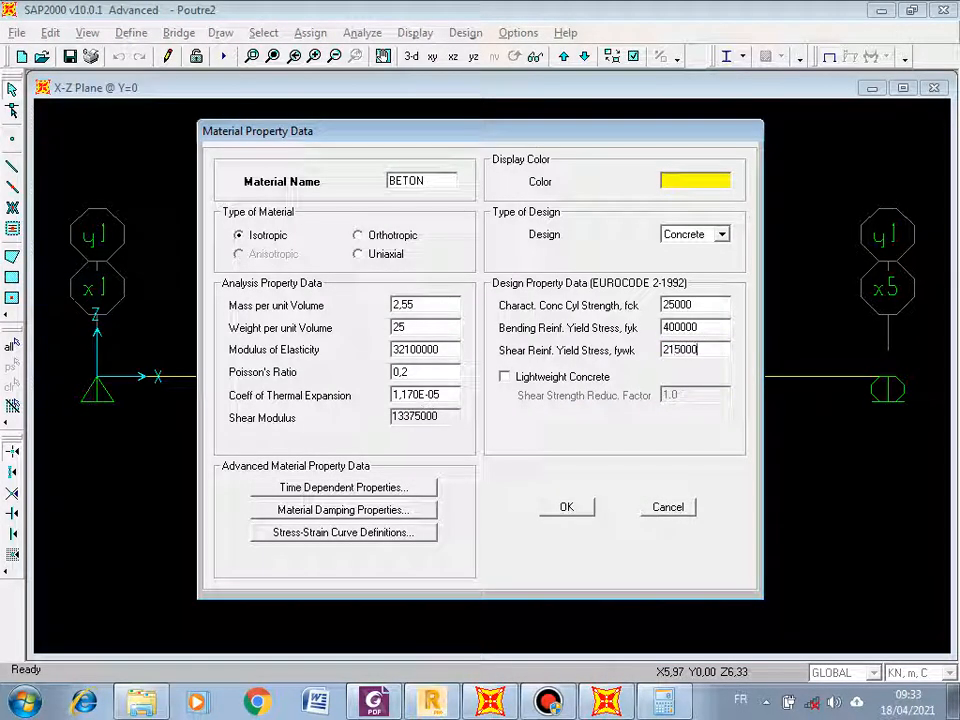
left_click(576, 509)
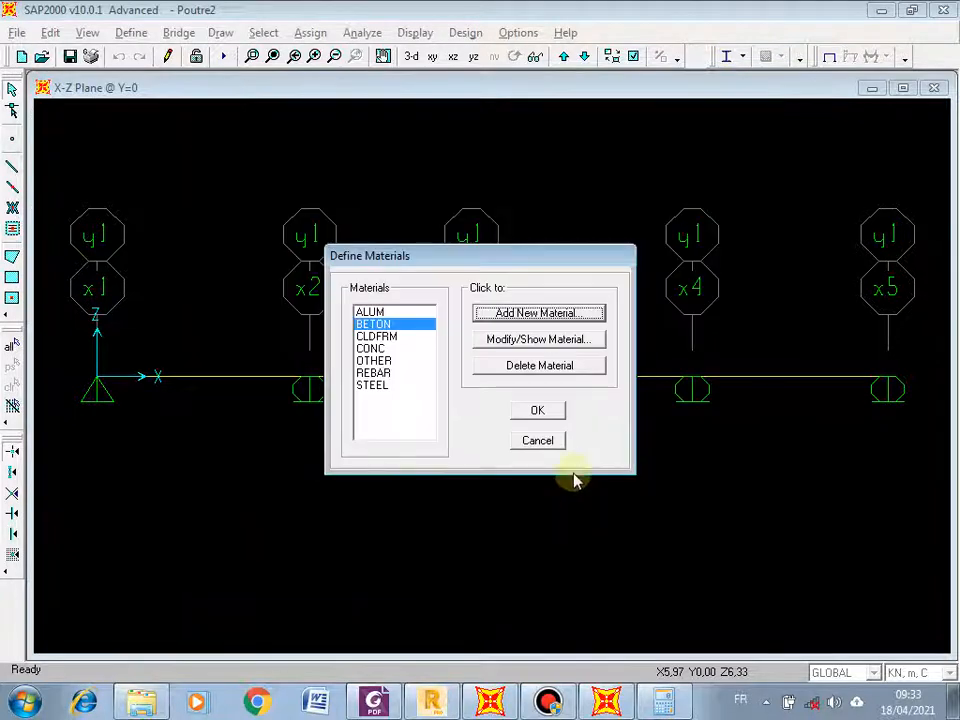
left_click(545, 408)
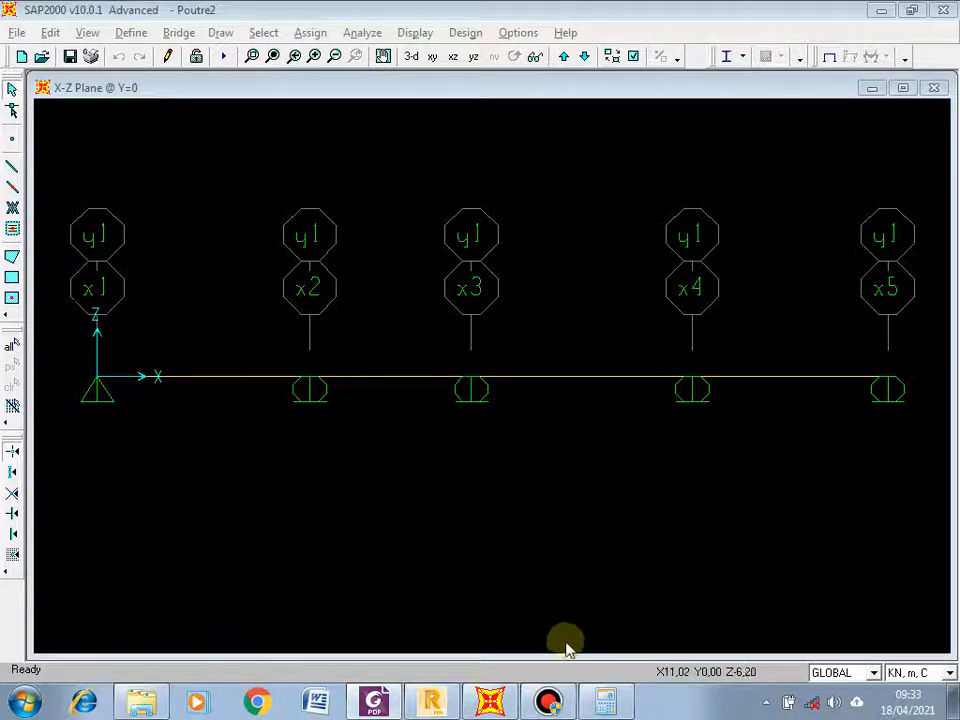
Consult the span data of Application 3 in the PDF worksheet and return to the Poutre2 model in SAP2000
left_click(373, 703)
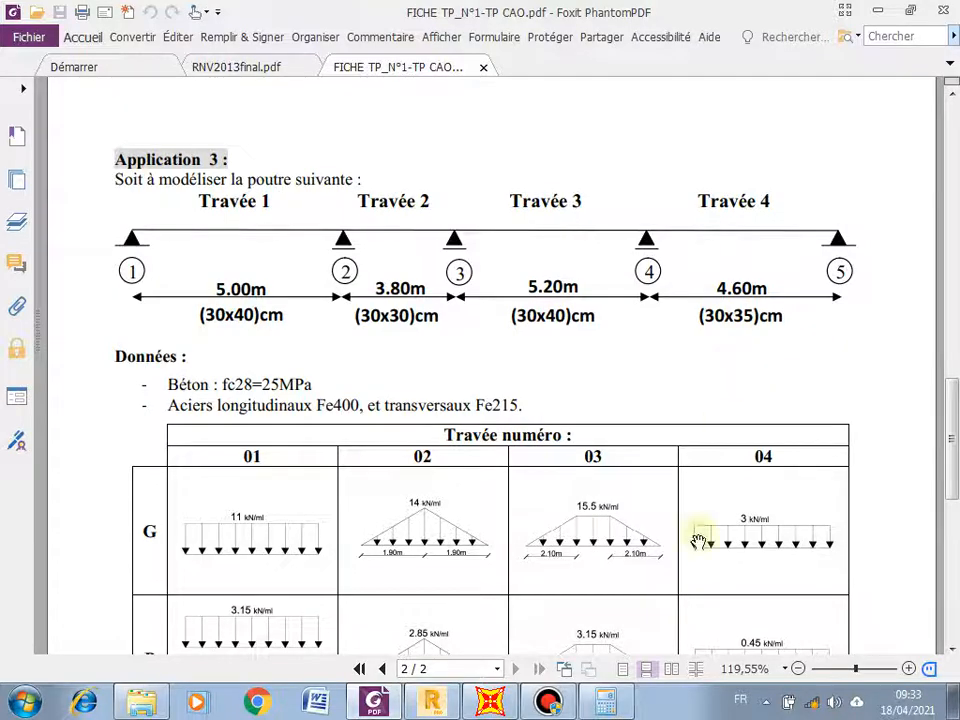
left_click(490, 701)
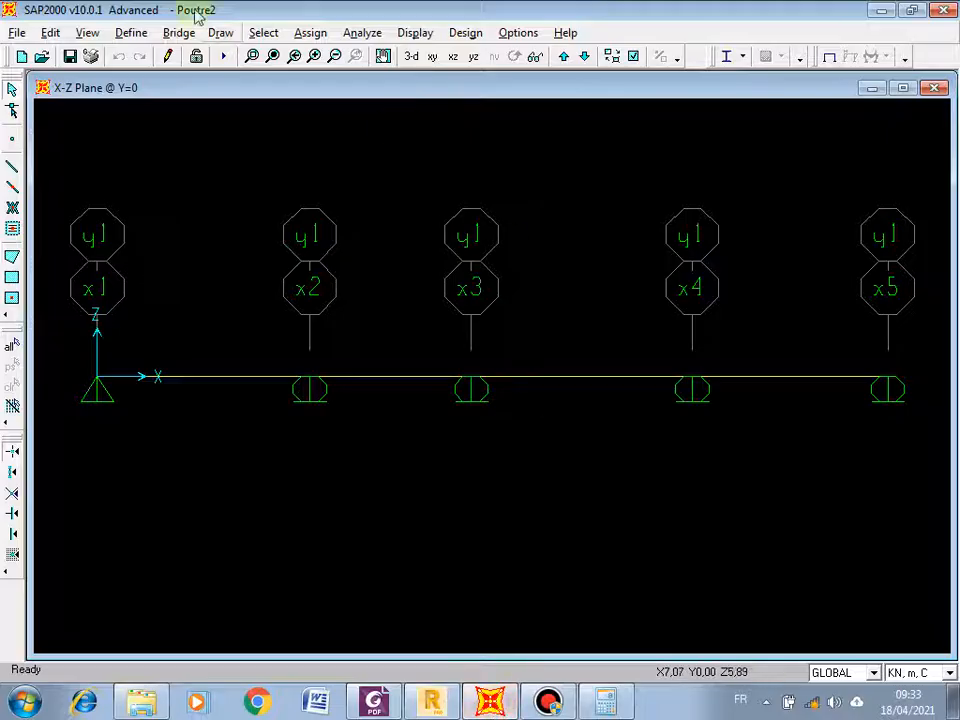
Open the frame section definitions and delete the predefined sections listed ahead of W18X35
left_click(131, 33)
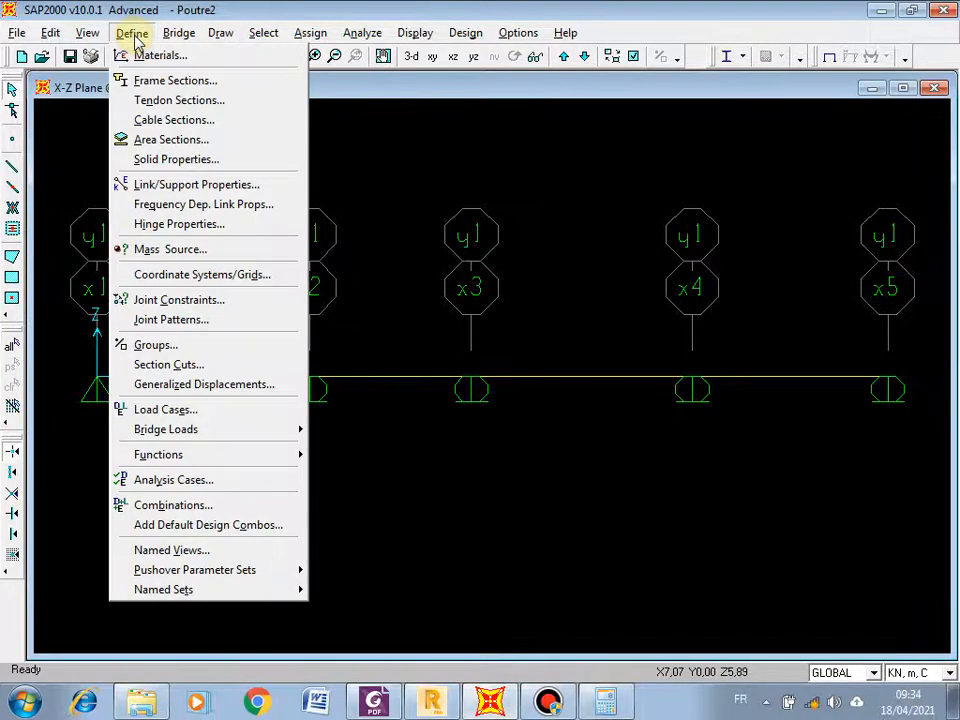
left_click(160, 81)
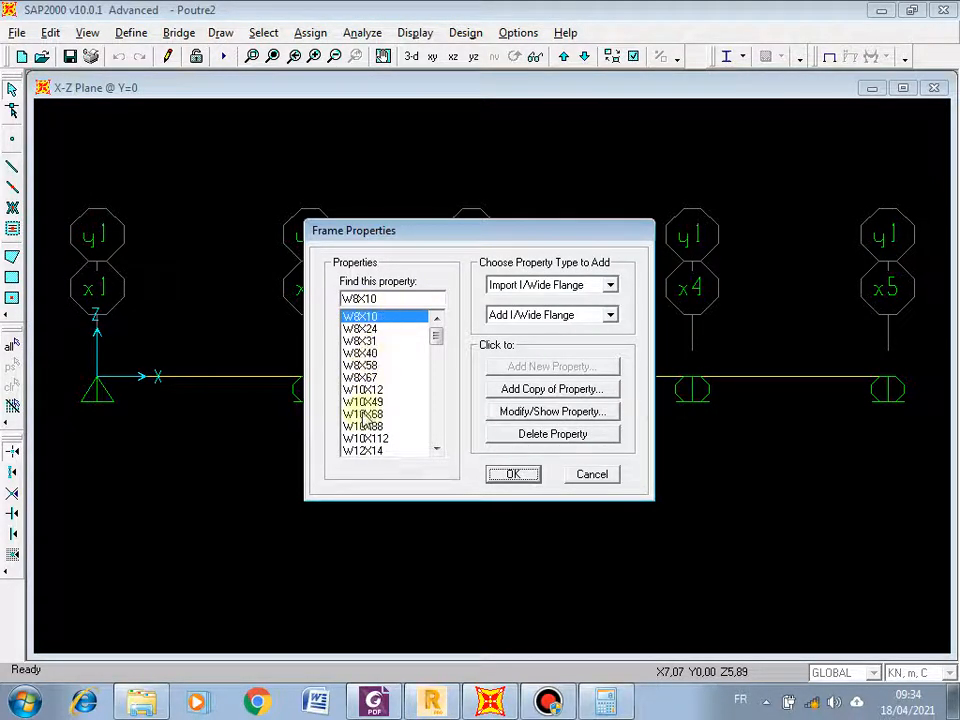
left_click(553, 434)
left_click(553, 434)
left_click(553, 434)
left_click(553, 434)
left_click(553, 434)
left_click(553, 434)
left_click(553, 434)
left_click(553, 434)
left_click(553, 434)
left_click(553, 434)
left_click(553, 434)
left_click(553, 434)
left_click(553, 434)
left_click(553, 434)
left_click(553, 434)
left_click(553, 434)
left_click(553, 434)
left_click(553, 434)
left_click(553, 434)
left_click(553, 434)
left_click(553, 434)
left_click(553, 434)
left_click(553, 434)
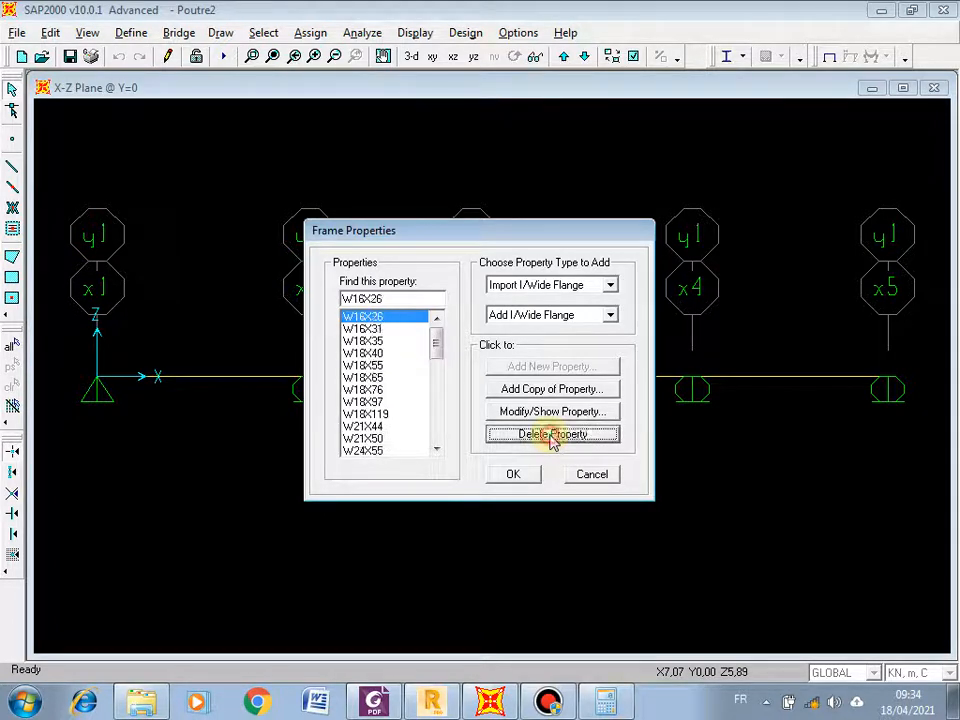
left_click(553, 434)
left_click(553, 434)
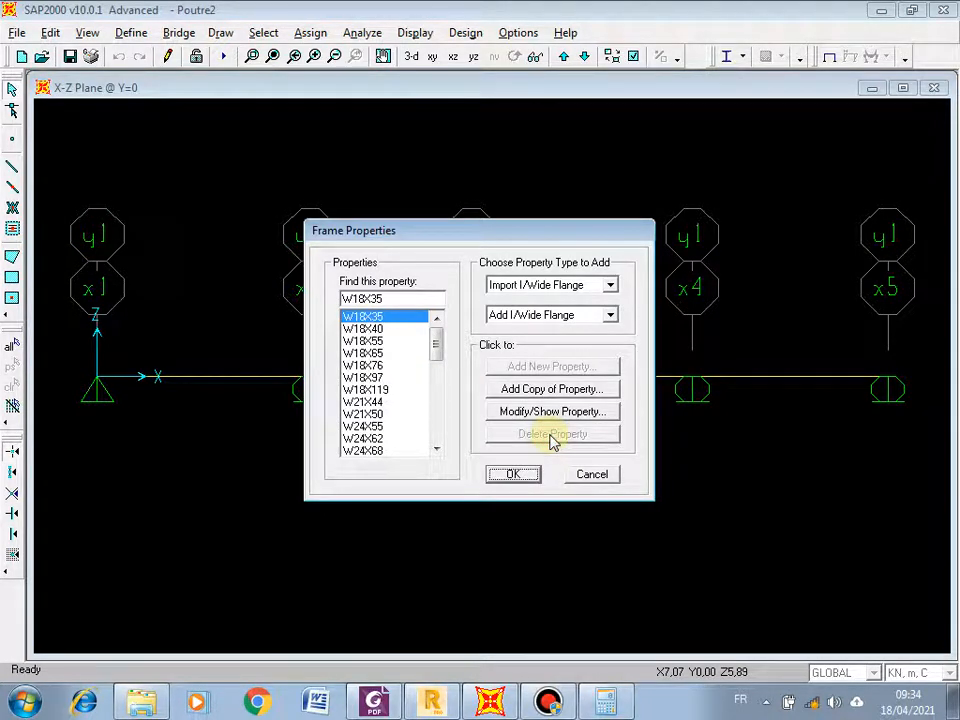
Delete all the predefined frame sections listed after W18X35, from W18X40 through W36X300
left_click(363, 330)
left_click(541, 440)
left_click(541, 440)
left_click(541, 440)
left_click(541, 440)
left_click(541, 440)
left_click(541, 440)
left_click(541, 440)
left_click(541, 440)
double_click(541, 440)
double_click(541, 440)
left_click(541, 440)
double_click(541, 440)
double_click(541, 440)
left_click(541, 440)
double_click(541, 437)
double_click(541, 437)
double_click(541, 437)
left_click(541, 437)
double_click(541, 437)
double_click(541, 437)
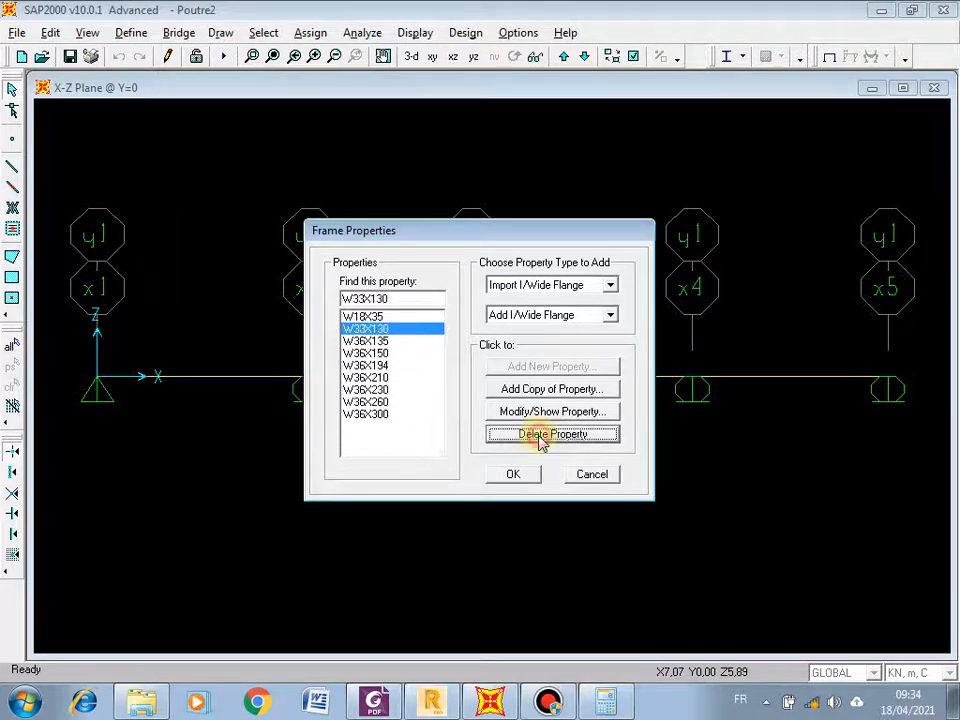
double_click(541, 437)
double_click(541, 437)
left_click(541, 437)
double_click(541, 437)
left_click(541, 437)
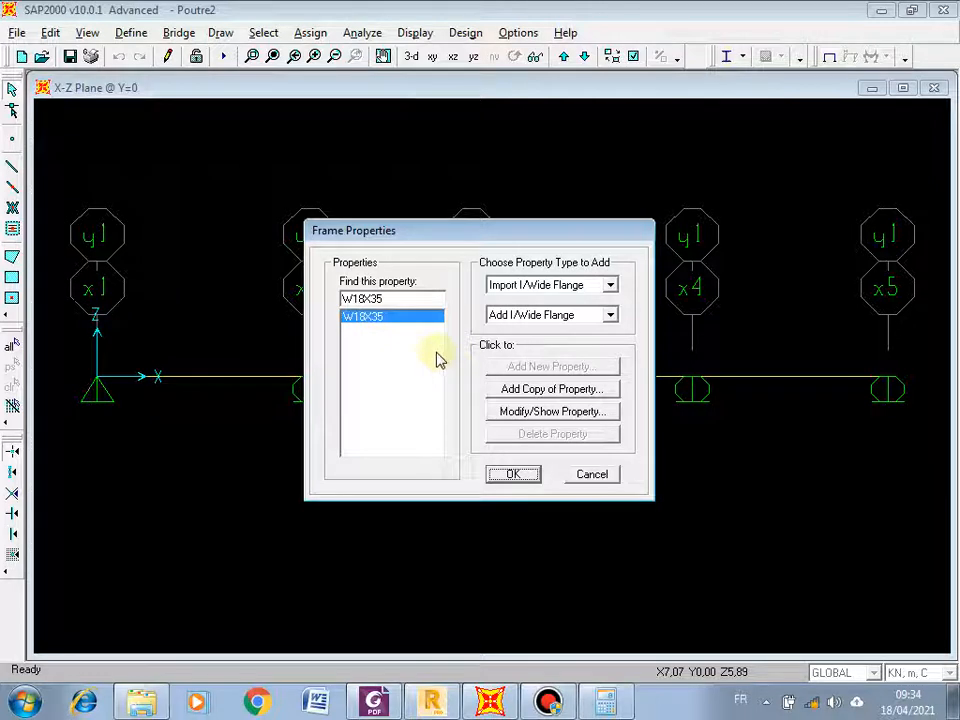
Add a new rectangular frame section and name it POU30X30
left_click(610, 315)
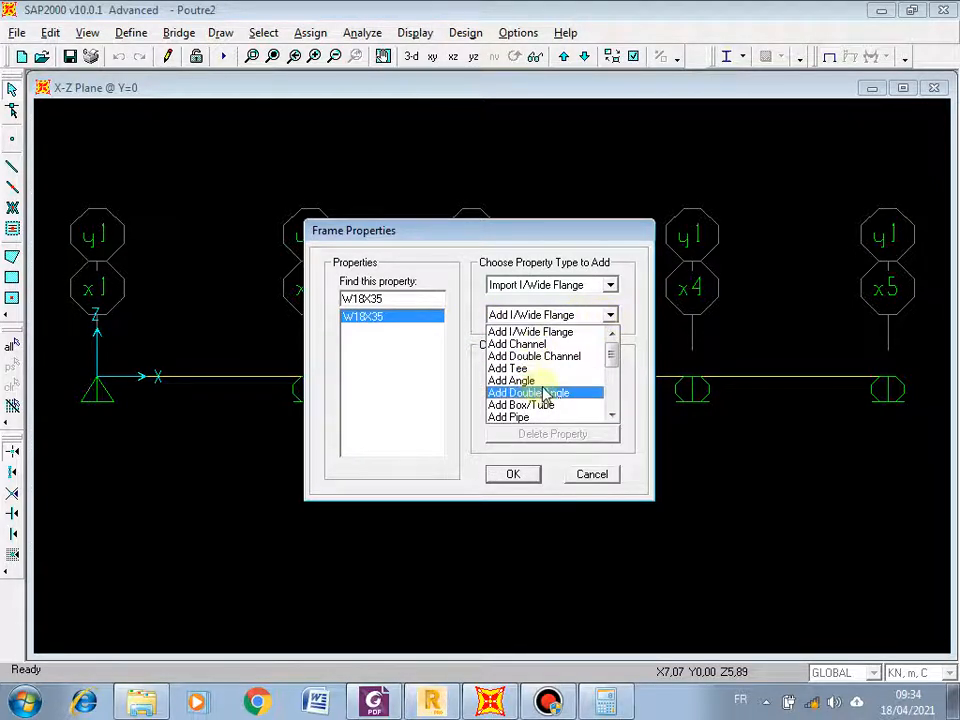
scroll(550, 392, "down", 1)
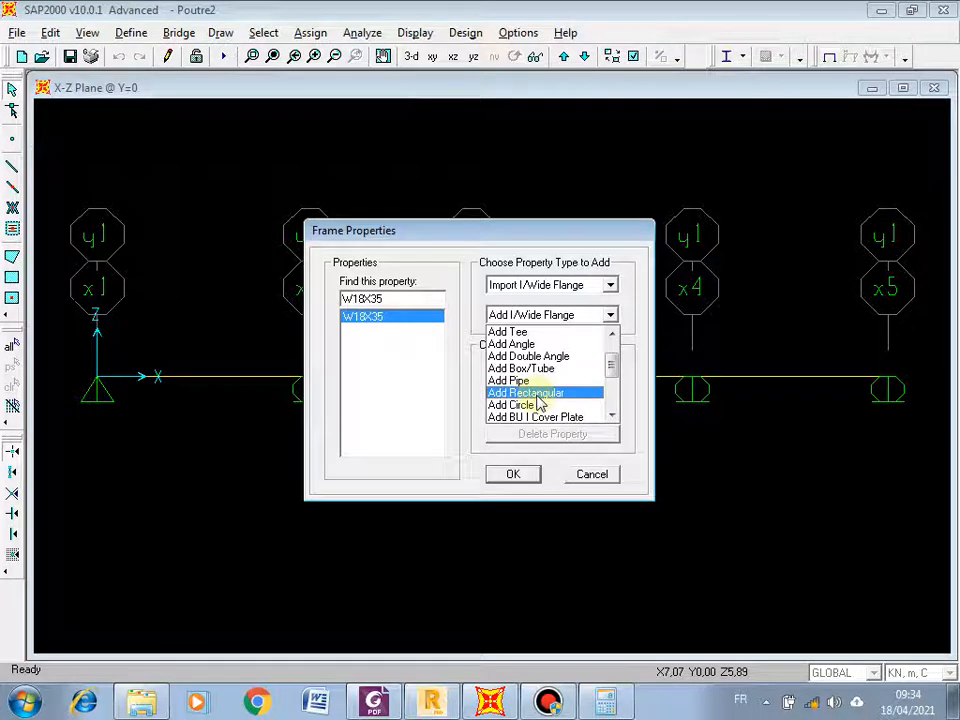
left_click(540, 393)
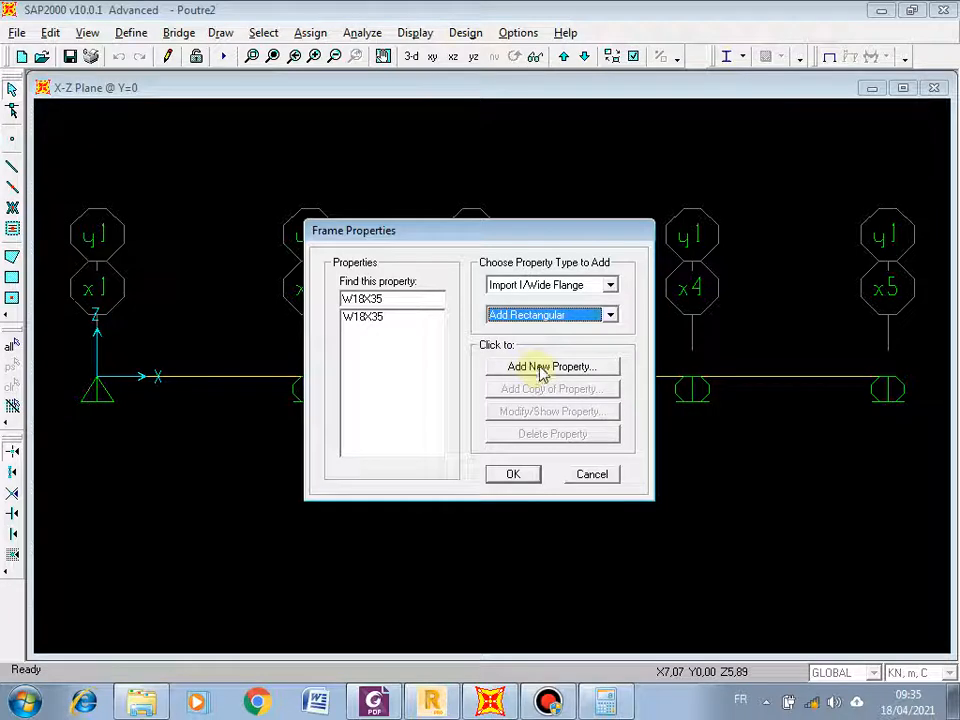
left_click(548, 370)
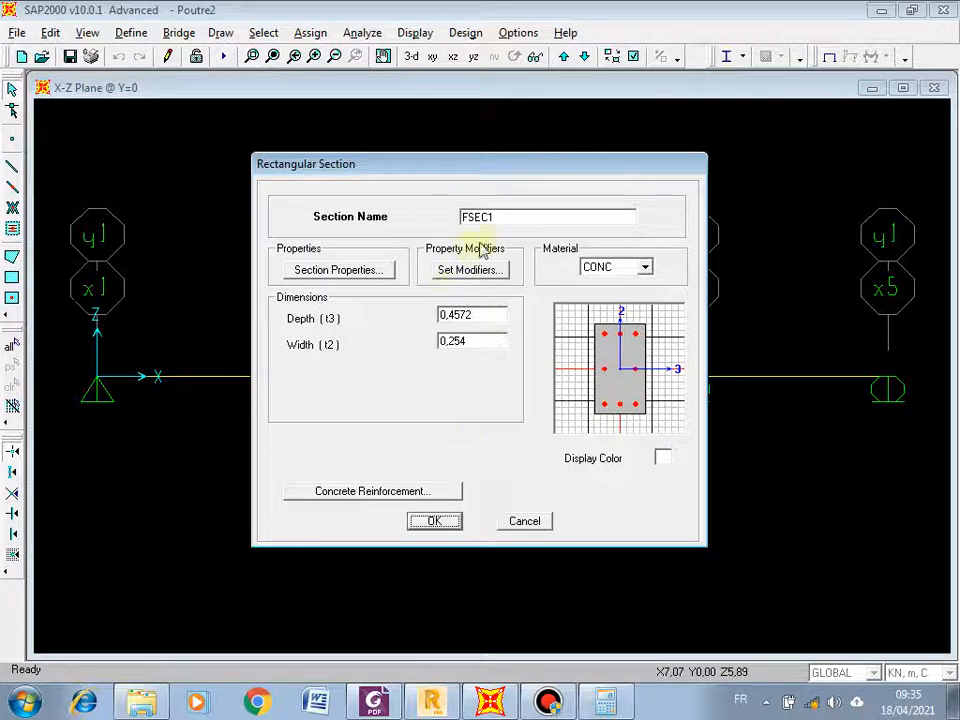
double_click(500, 217)
type("POU")
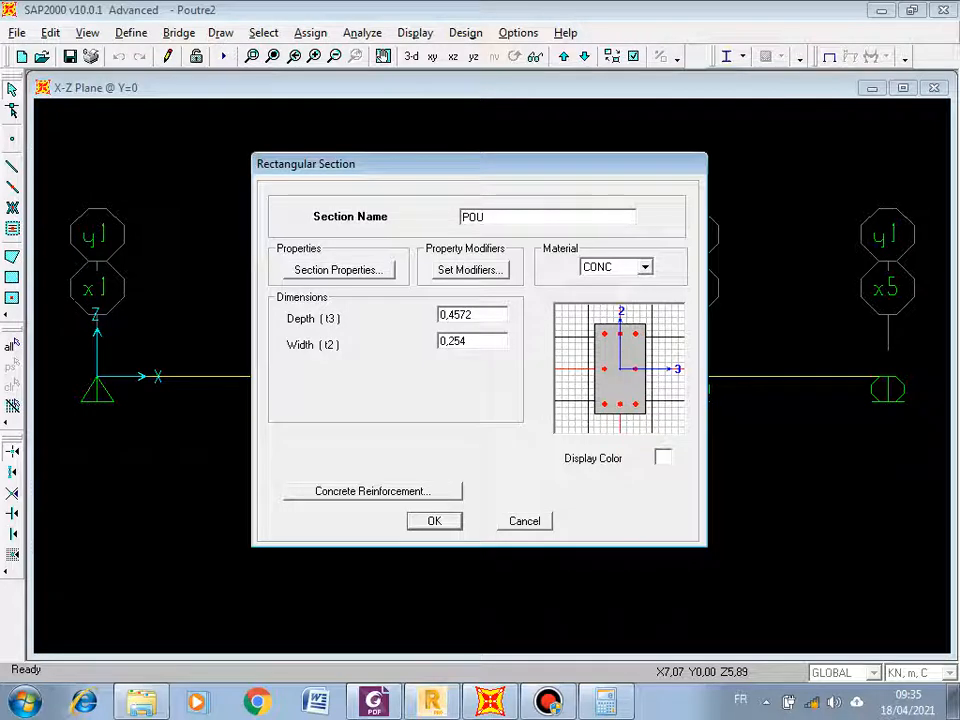
type("30X30")
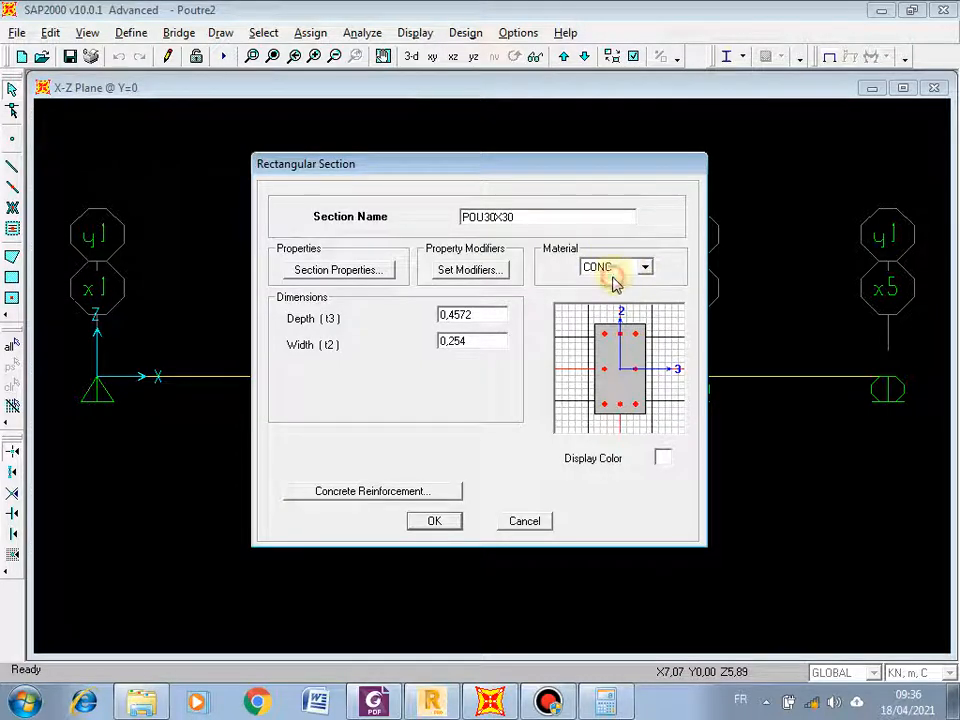
Assign the BETON material to section POU30X30 and set its depth (t3) to 0,3
left_click(647, 268)
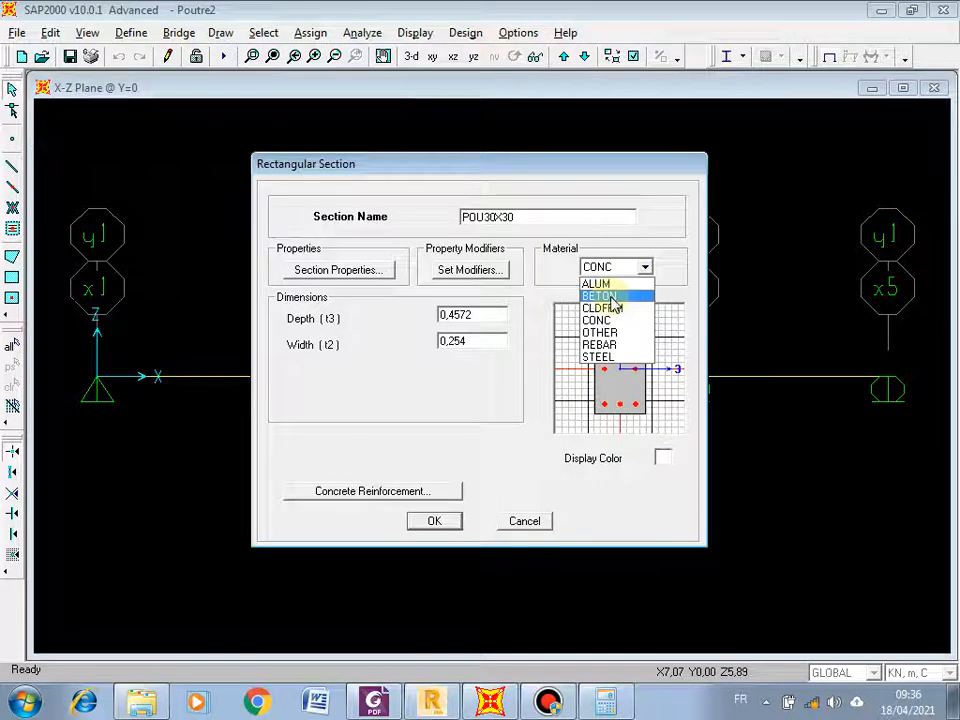
left_click(612, 297)
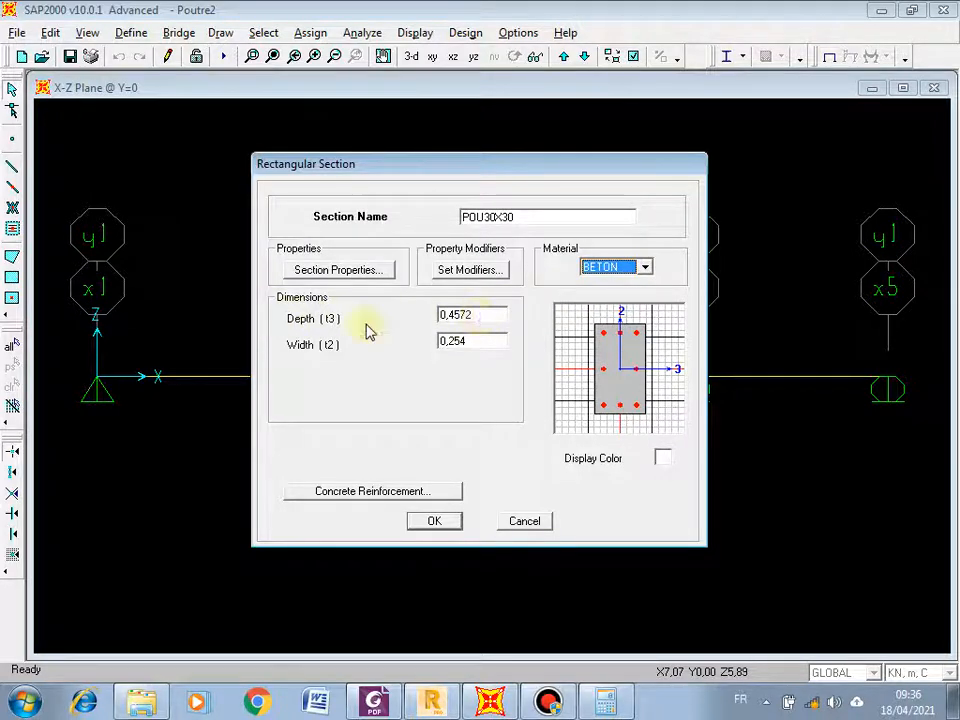
double_click(493, 316)
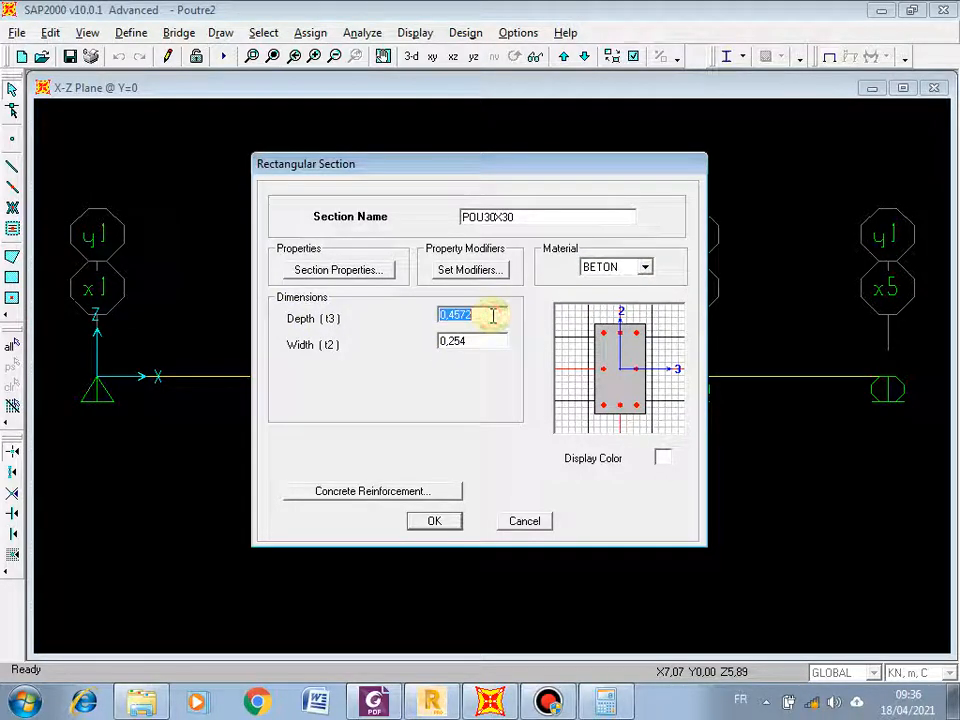
type("0,3")
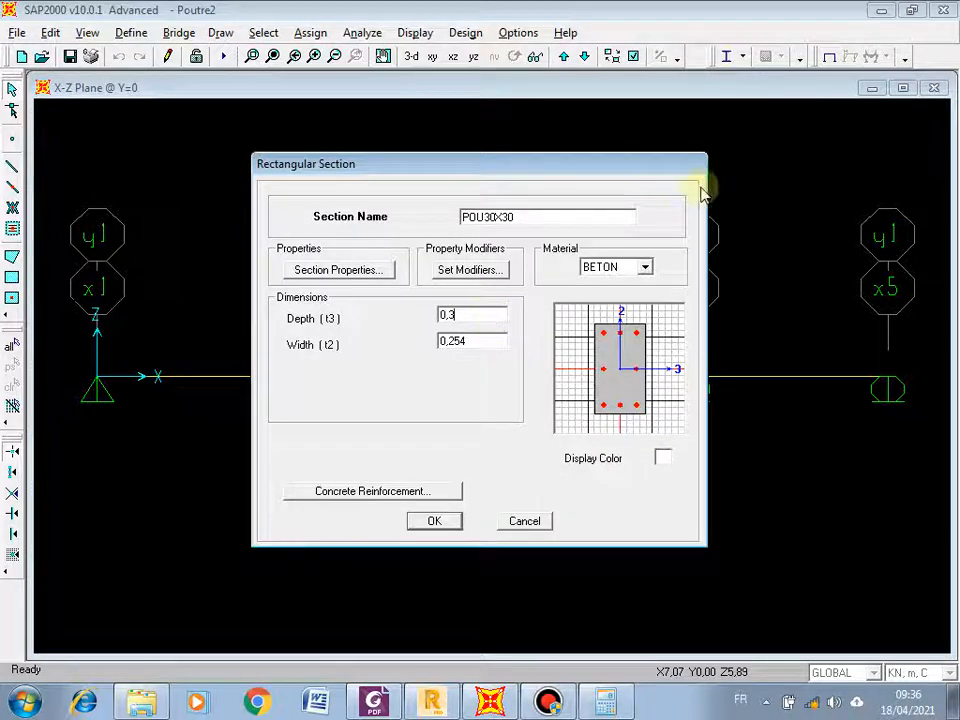
mouse_move(340, 10)
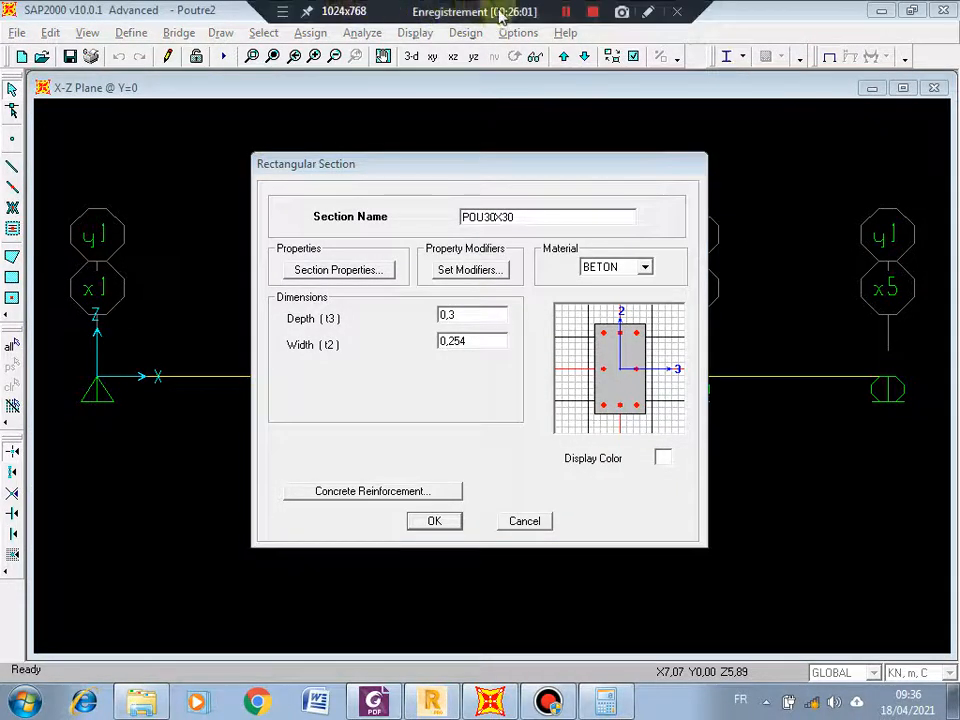
left_click(648, 11)
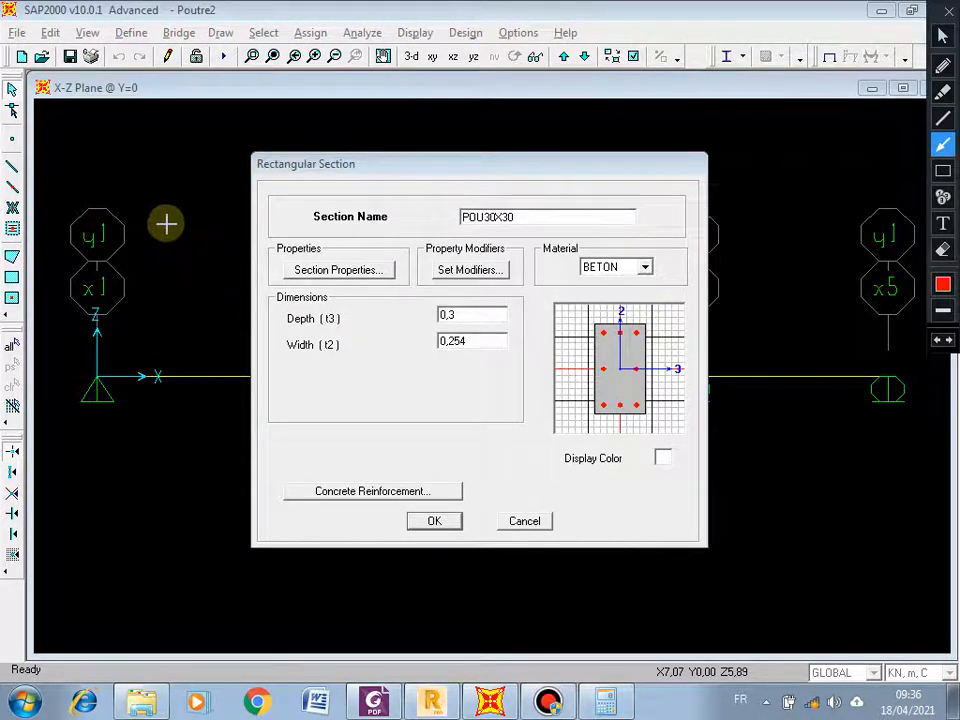
left_click_drag(118, 178, 195, 292)
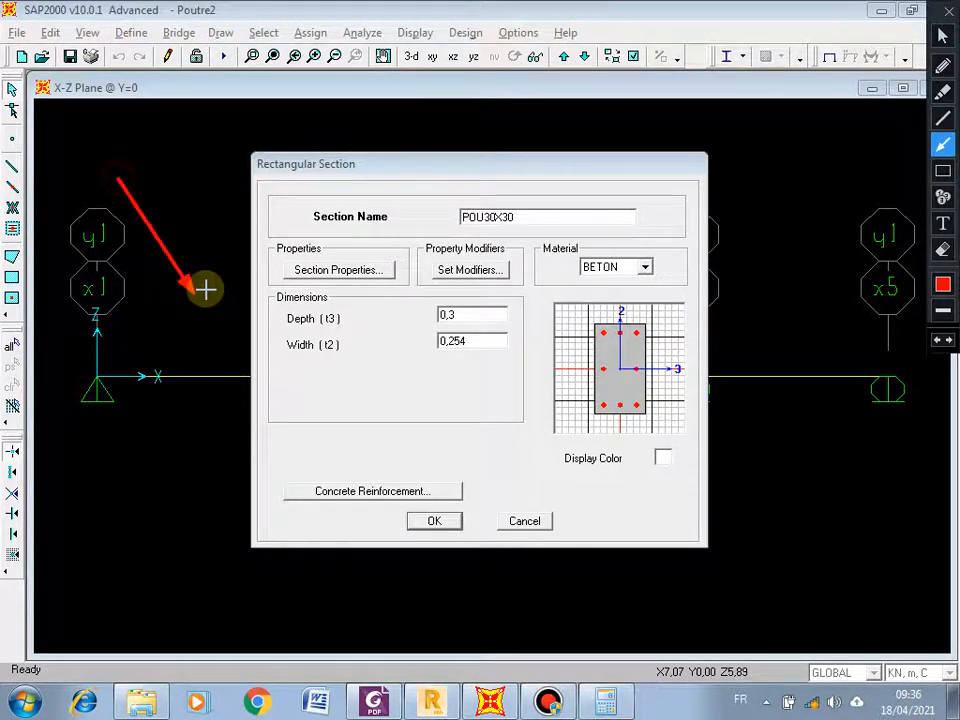
key("ctrl+z")
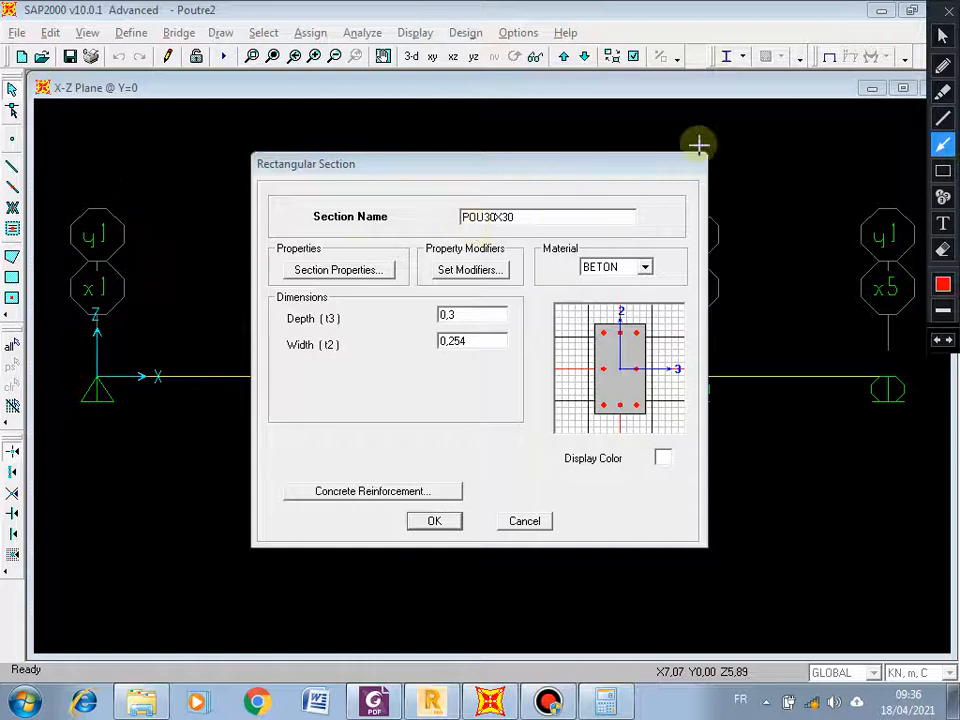
left_click(942, 170)
mouse_move(108, 172)
left_mouse_down()
mouse_move(125, 246)
mouse_move(189, 289)
mouse_move(199, 280)
left_mouse_up()
left_click(942, 224)
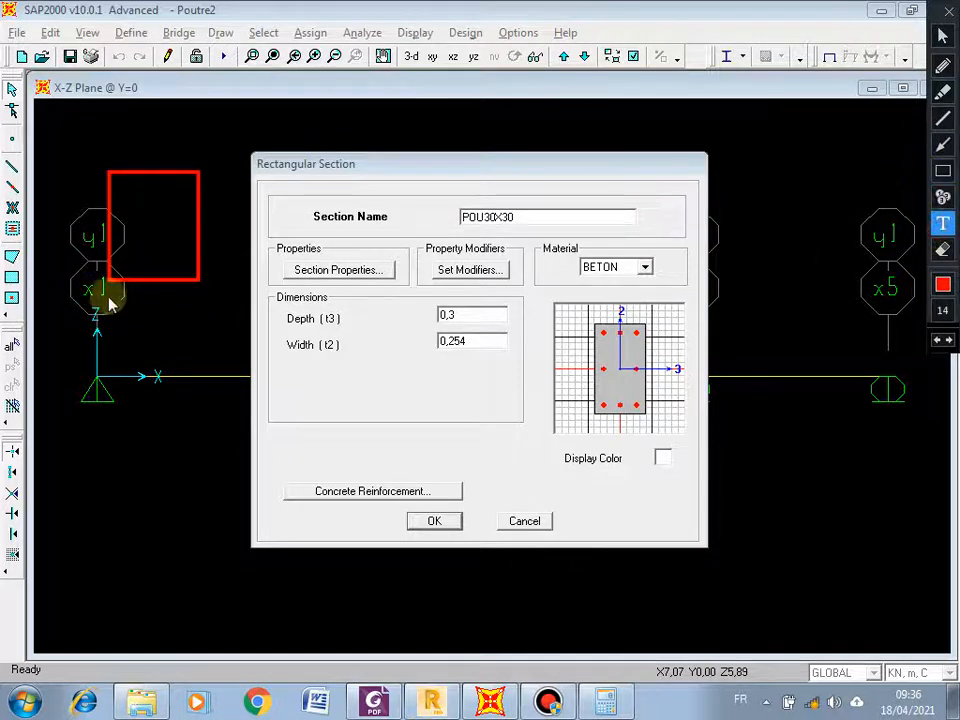
left_click(135, 299)
type("30")
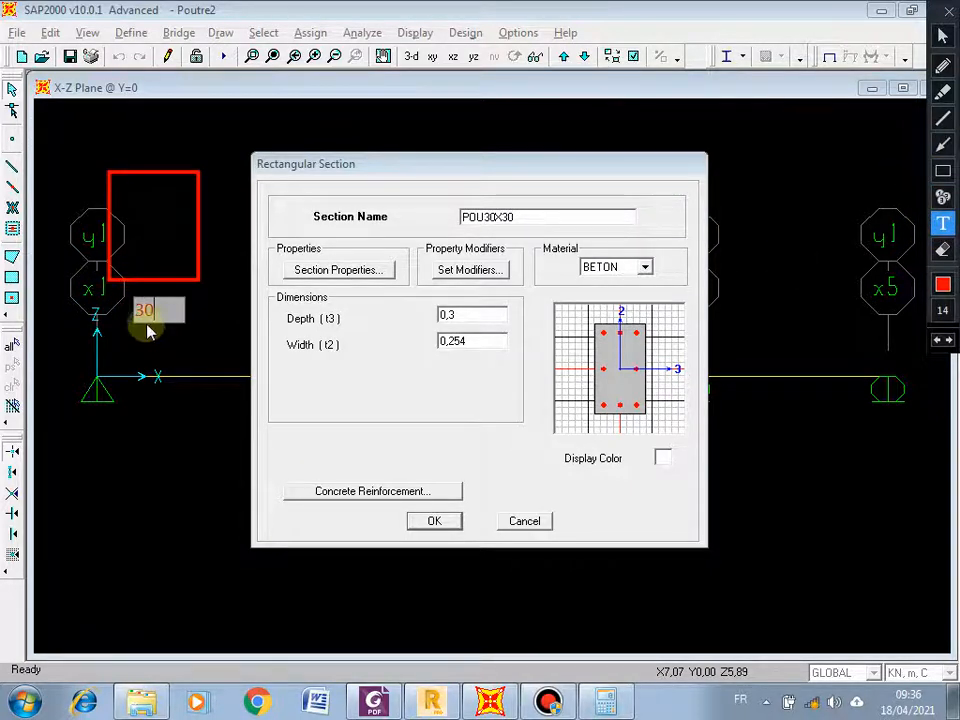
left_click(201, 220)
type("30")
left_click(214, 296)
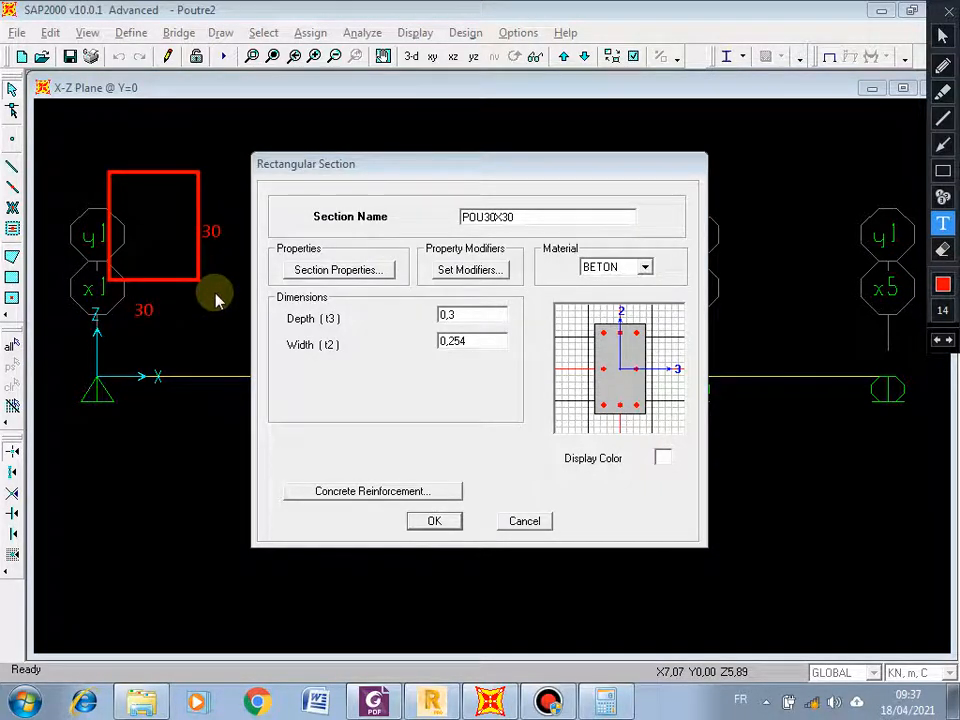
left_click(942, 170)
mouse_move(96, 359)
left_mouse_down()
mouse_move(193, 497)
mouse_move(196, 480)
left_mouse_up()
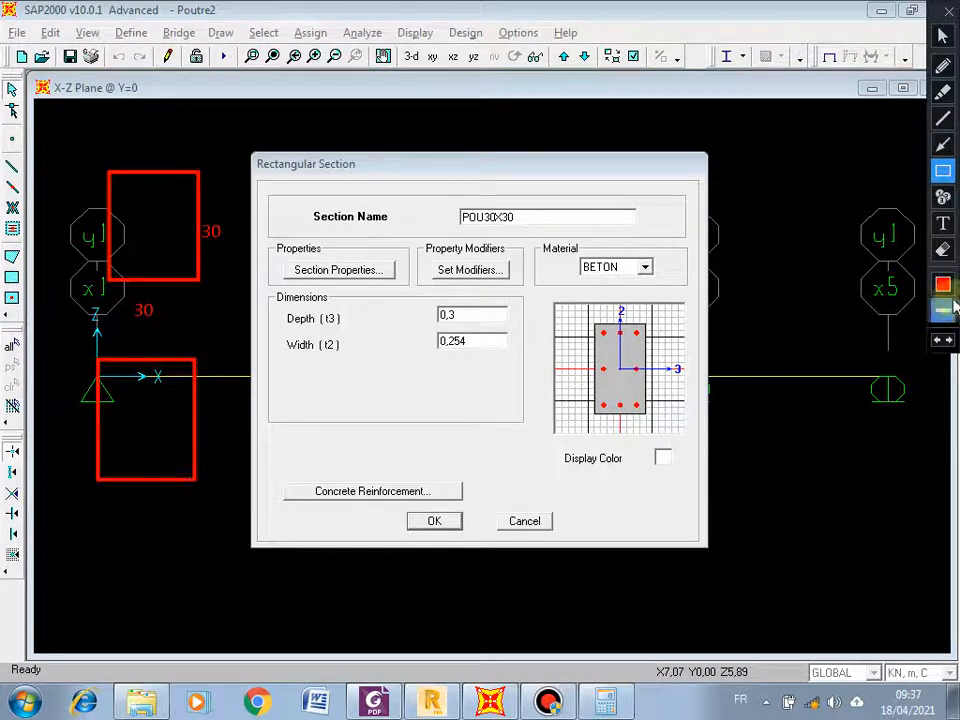
left_click(942, 223)
left_click(135, 506)
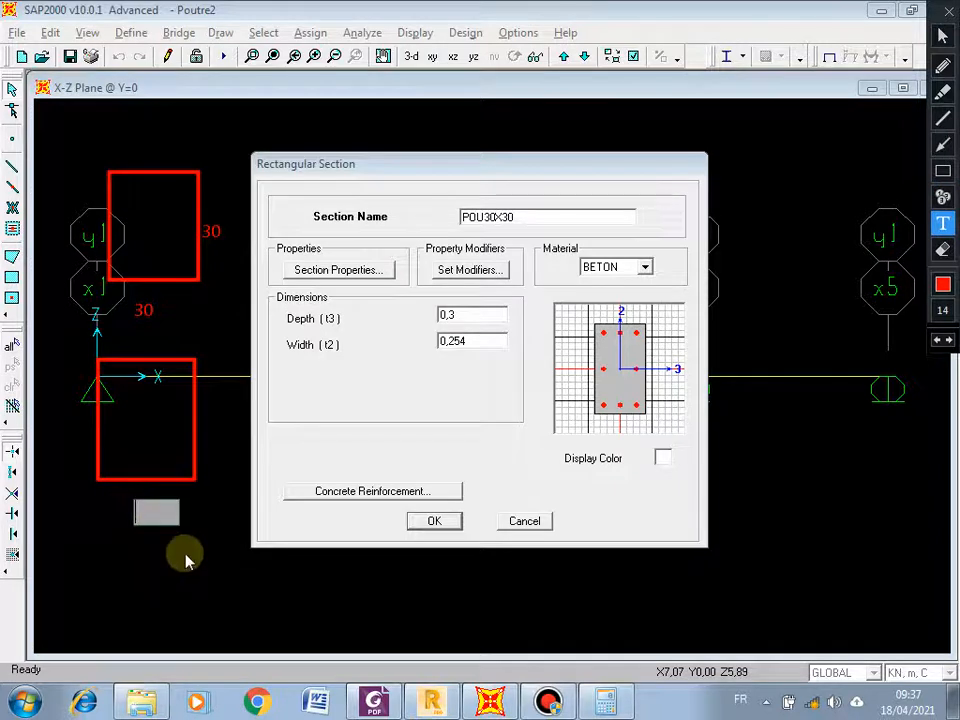
type("30")
left_click(212, 436)
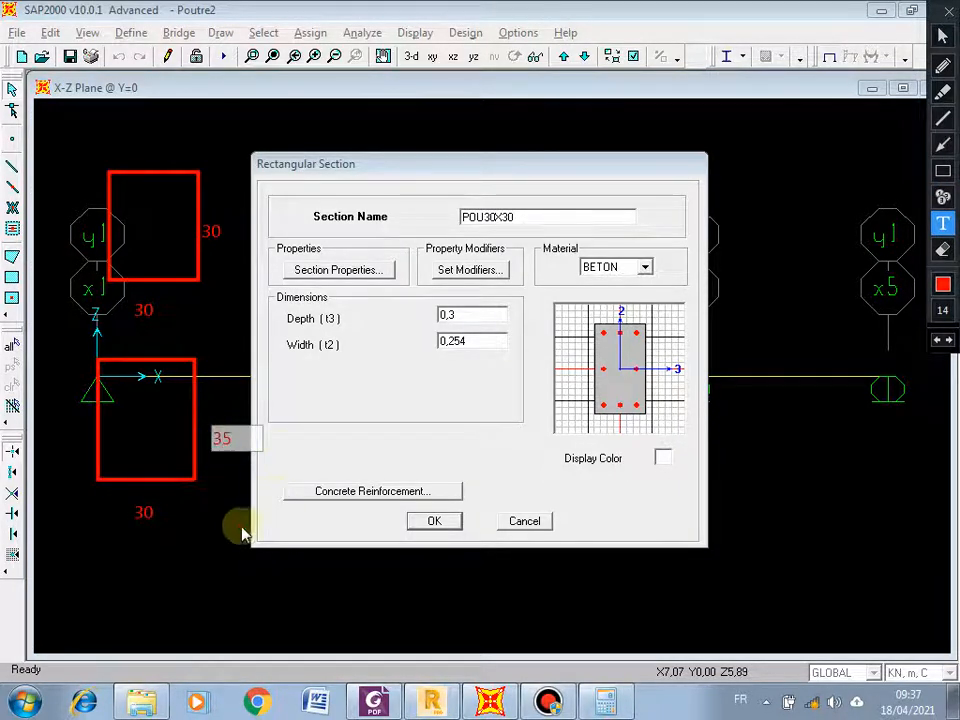
left_click(198, 588)
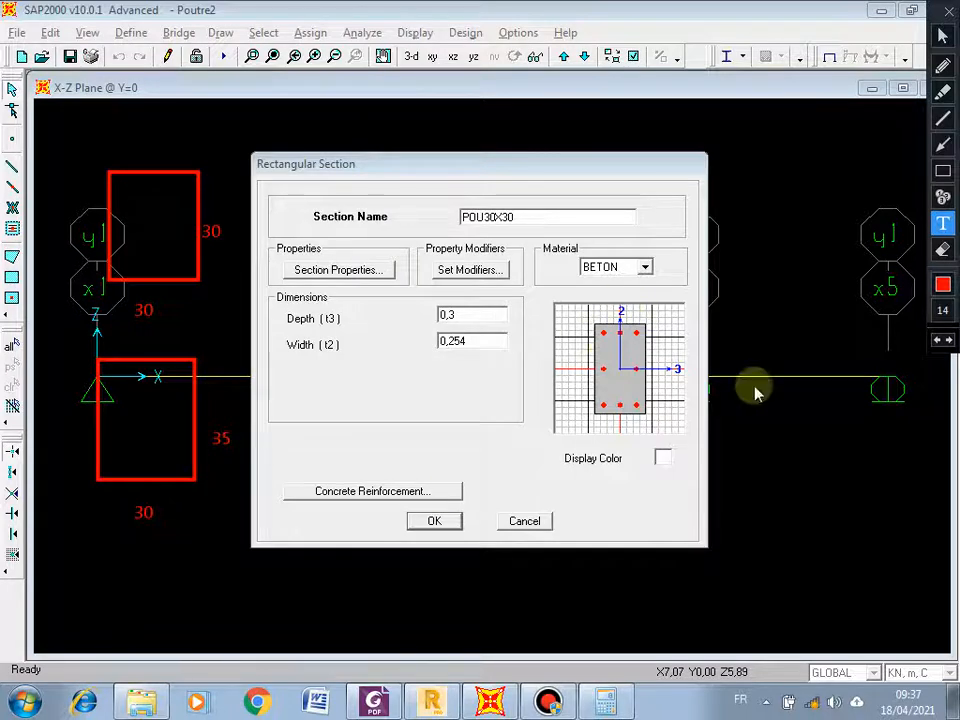
left_click(942, 171)
mouse_move(88, 531)
left_mouse_down()
mouse_move(193, 604)
mouse_move(171, 670)
left_mouse_up()
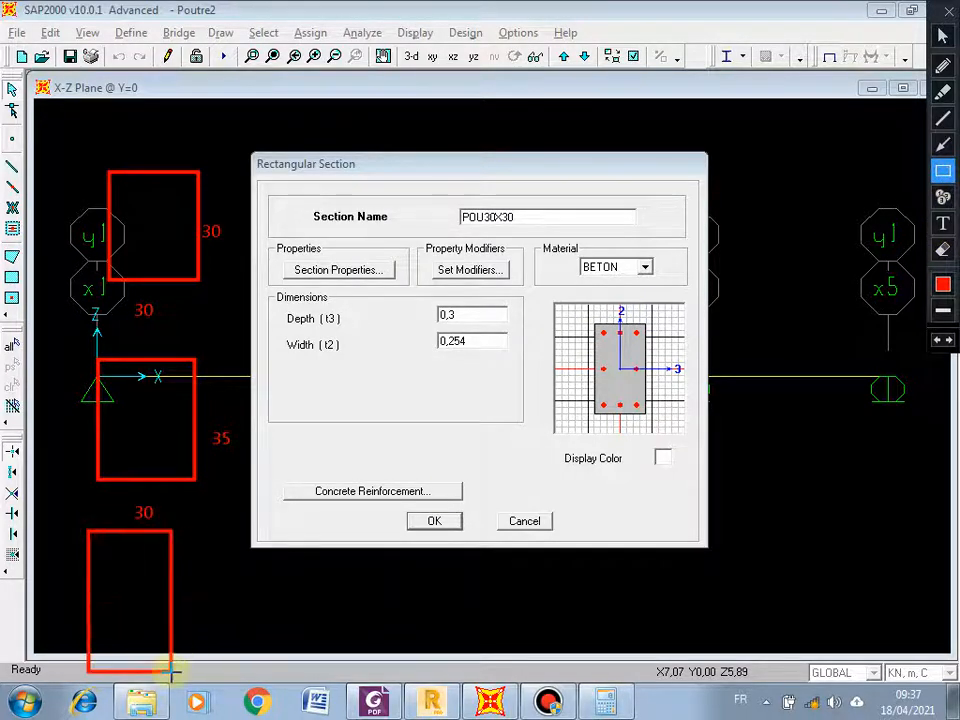
left_click(944, 226)
left_click(120, 687)
type("30")
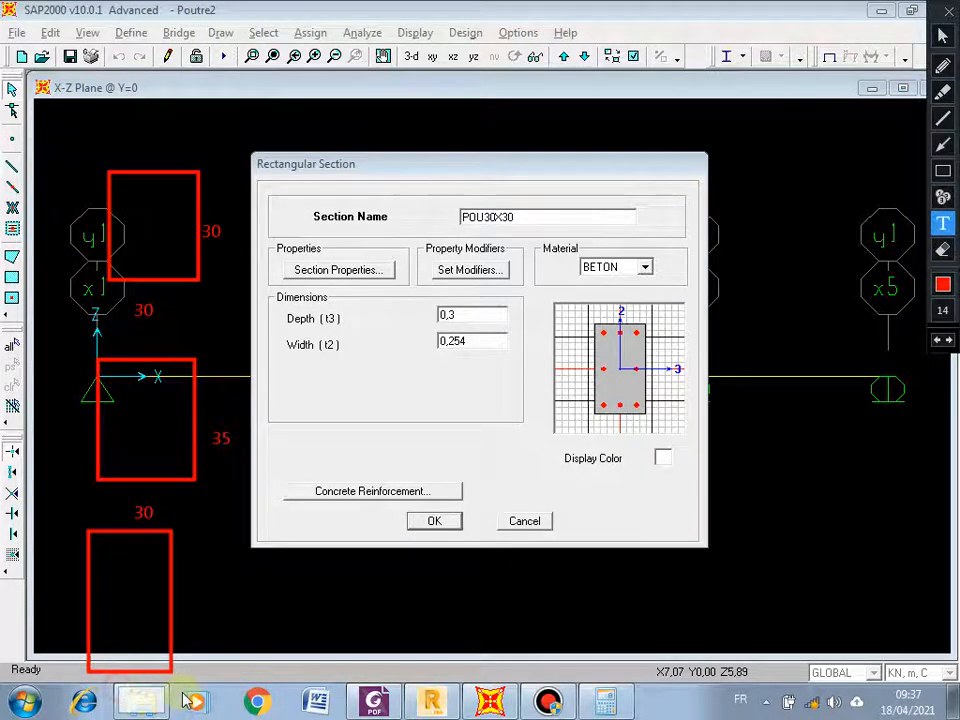
left_click(206, 612)
type("40")
left_click(353, 589)
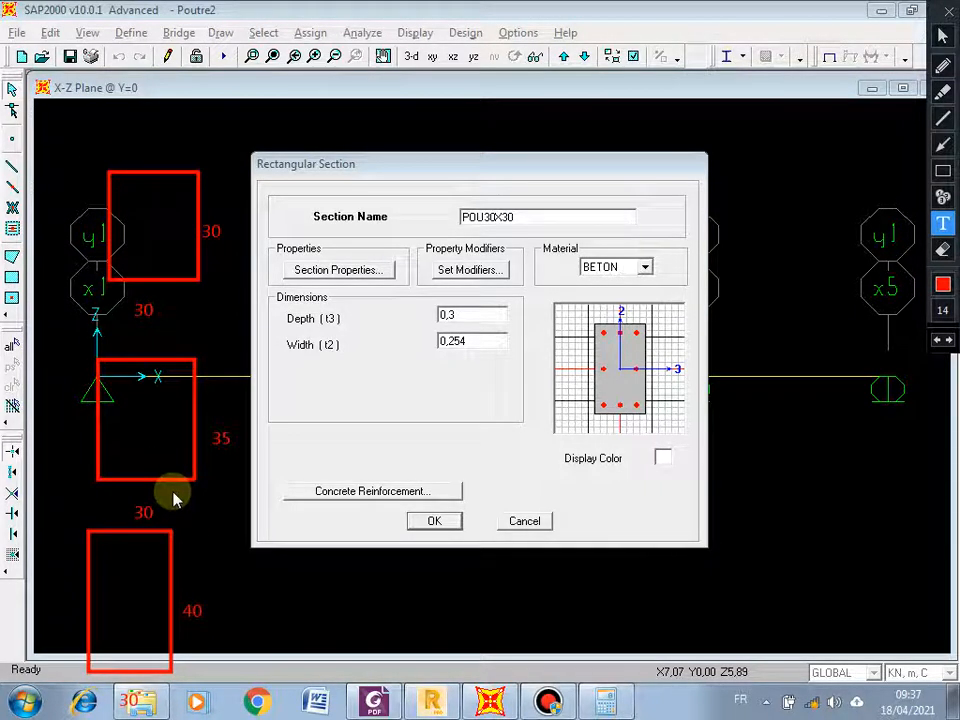
key("Escape")
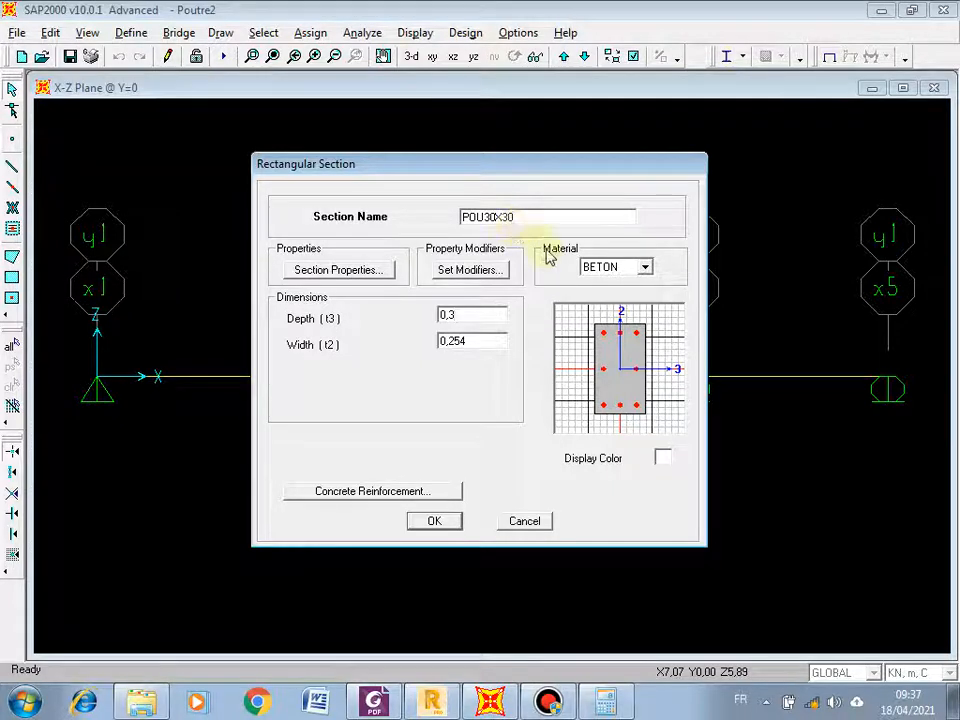
Set the width (t2) of section POU30X30 to 0,3
double_click(474, 342)
type("0")
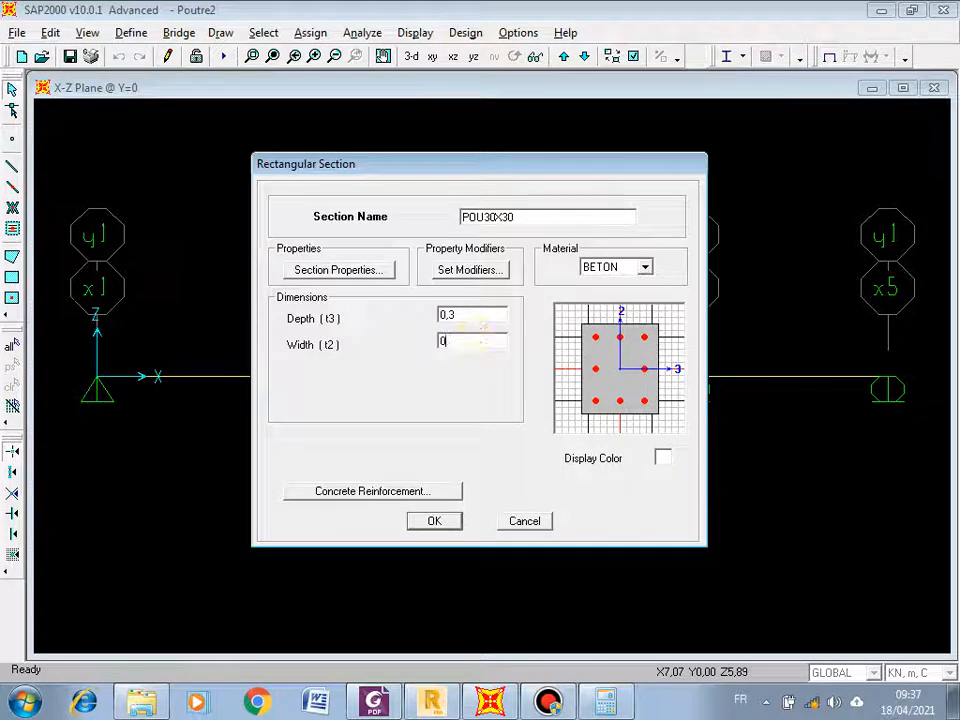
type(",3")
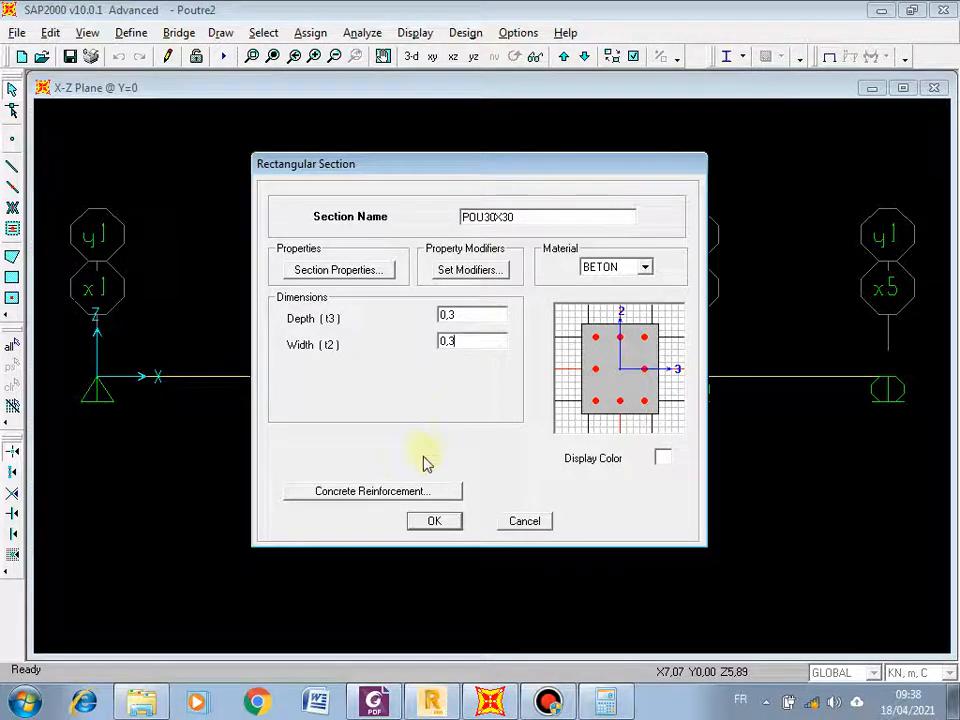
Set the concrete reinforcement design type of section POU30X30 to Beam
left_click(358, 493)
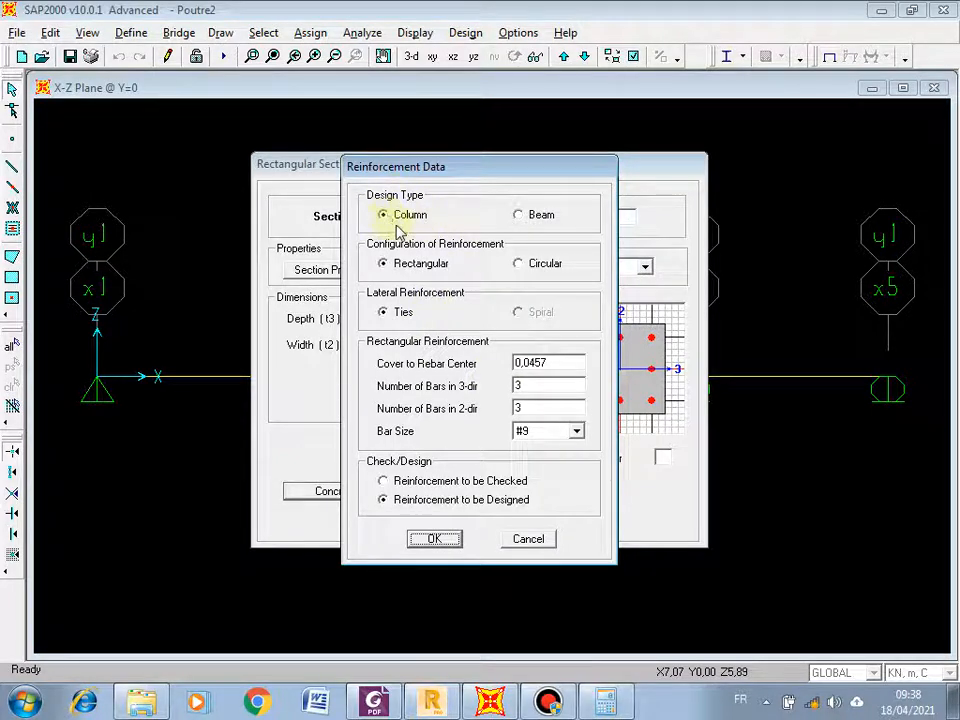
left_click(540, 216)
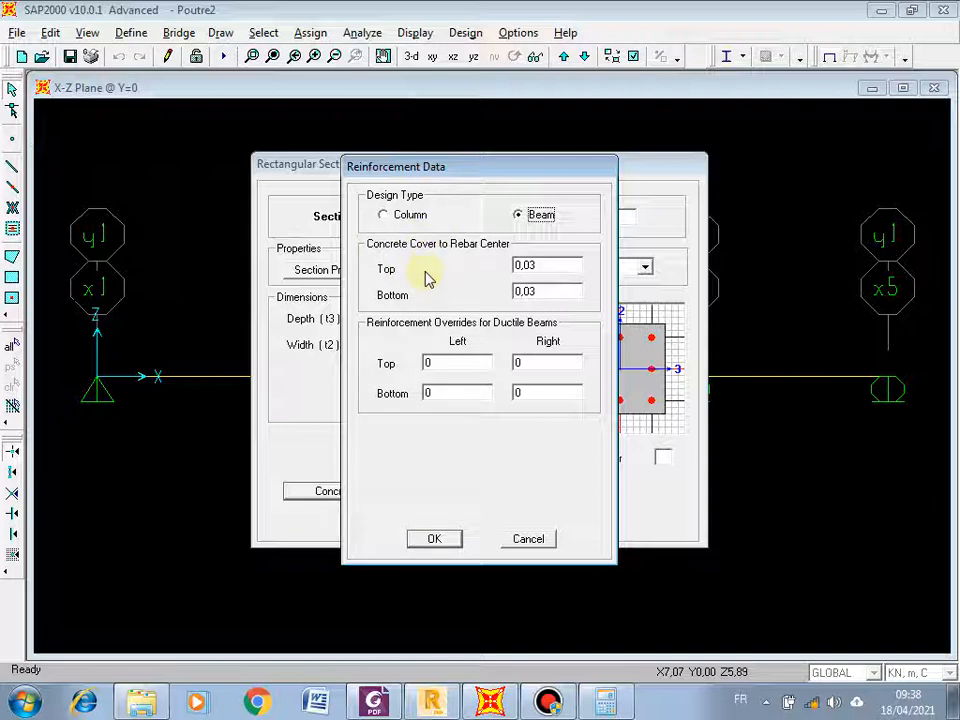
left_click(647, 12)
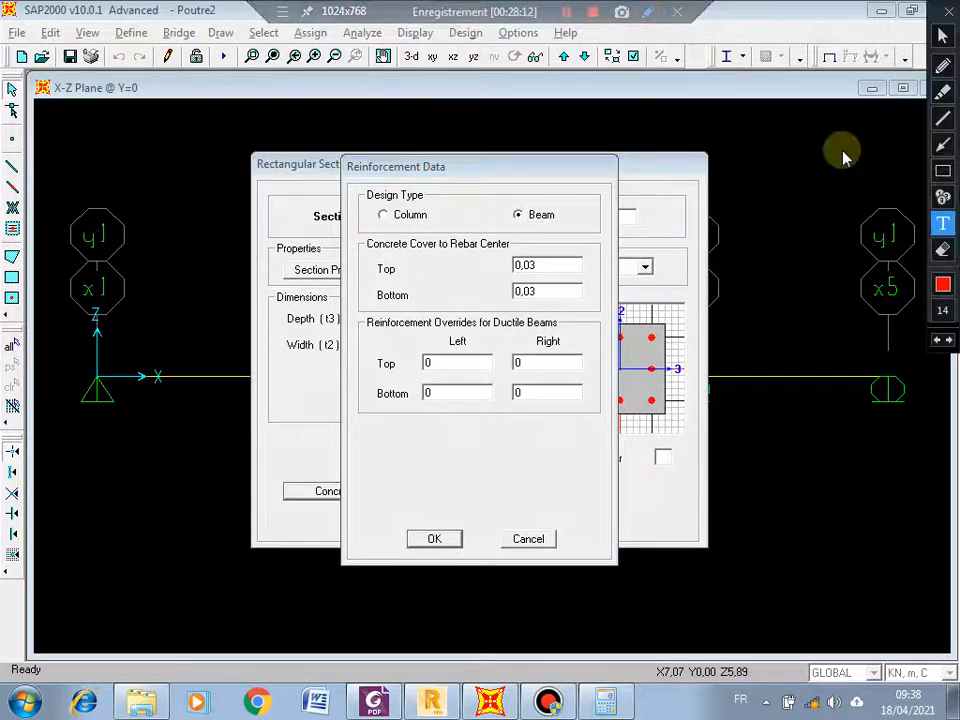
left_click(942, 170)
left_click_drag(744, 176, 851, 320)
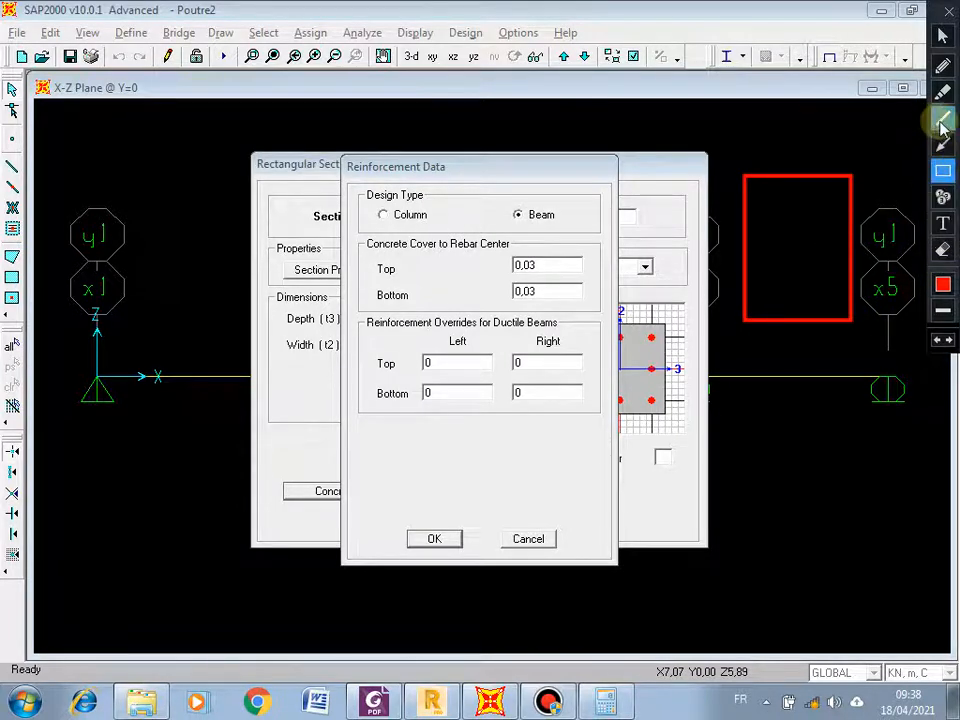
left_click(942, 65)
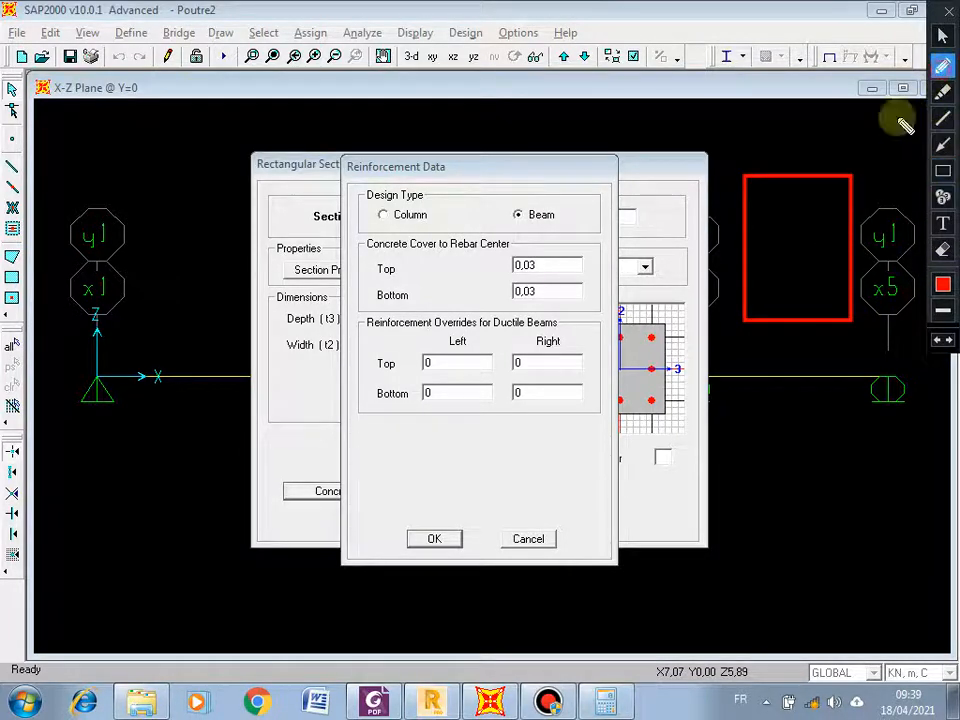
left_click(765, 191)
left_click(832, 190)
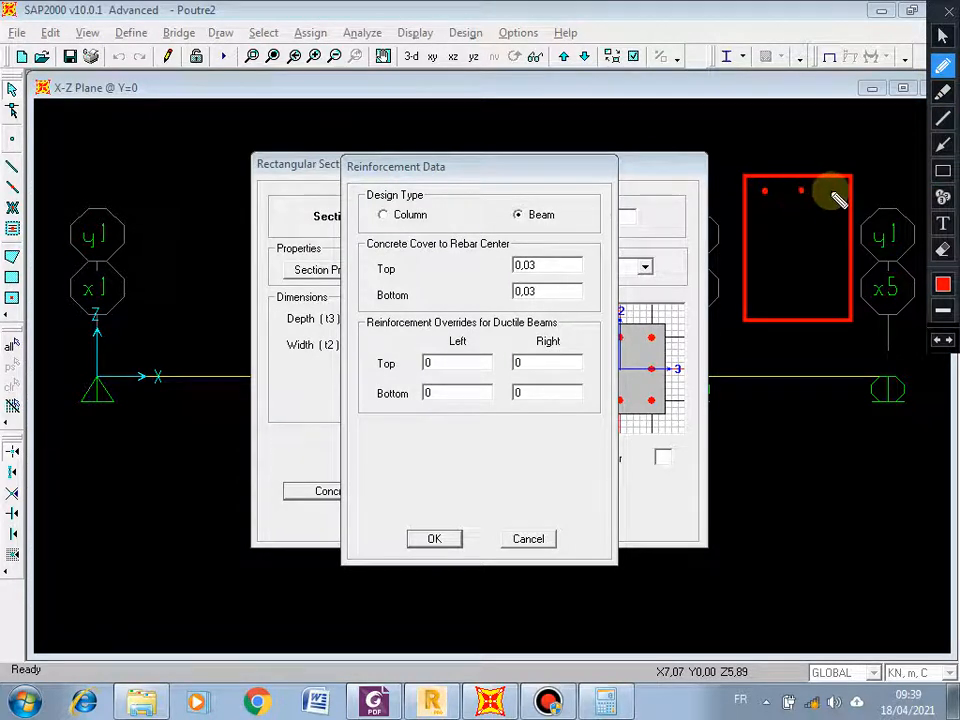
left_click(763, 304)
left_click(793, 304)
left_click(825, 301)
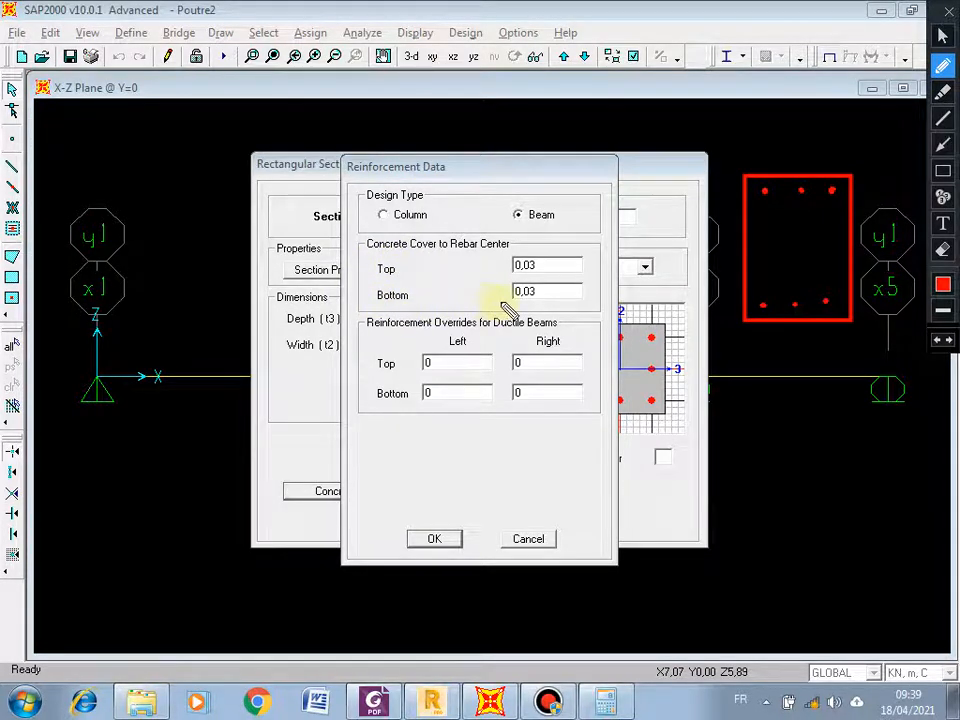
key("Escape")
Keep the 0,03 top and bottom concrete covers and accept the POU30X30 section definition
double_click(560, 265)
left_click(553, 293)
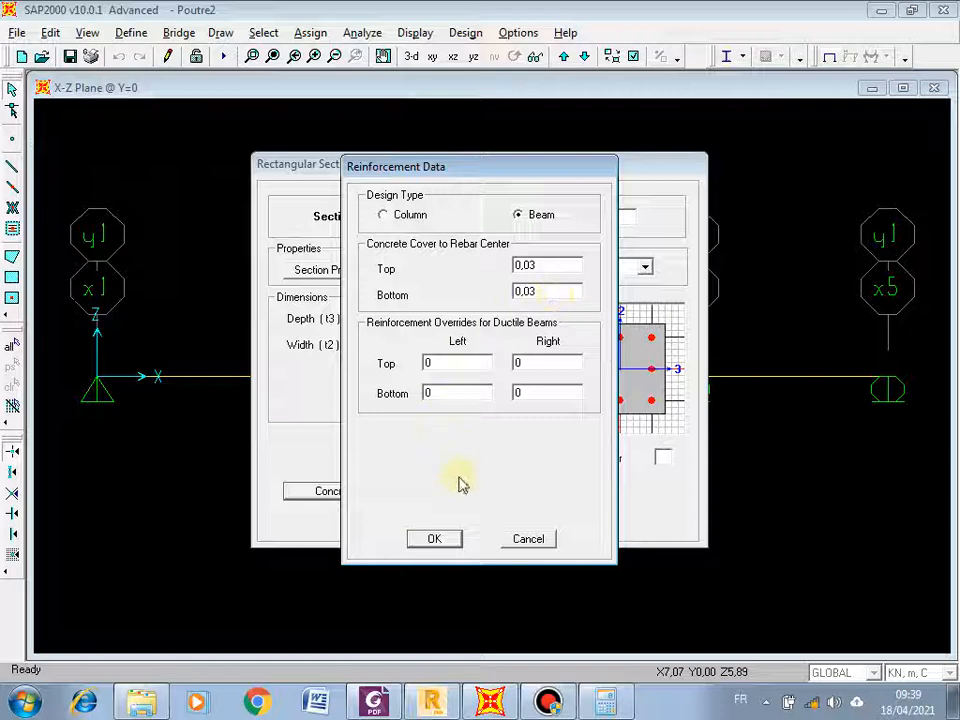
left_click(448, 542)
left_click(447, 528)
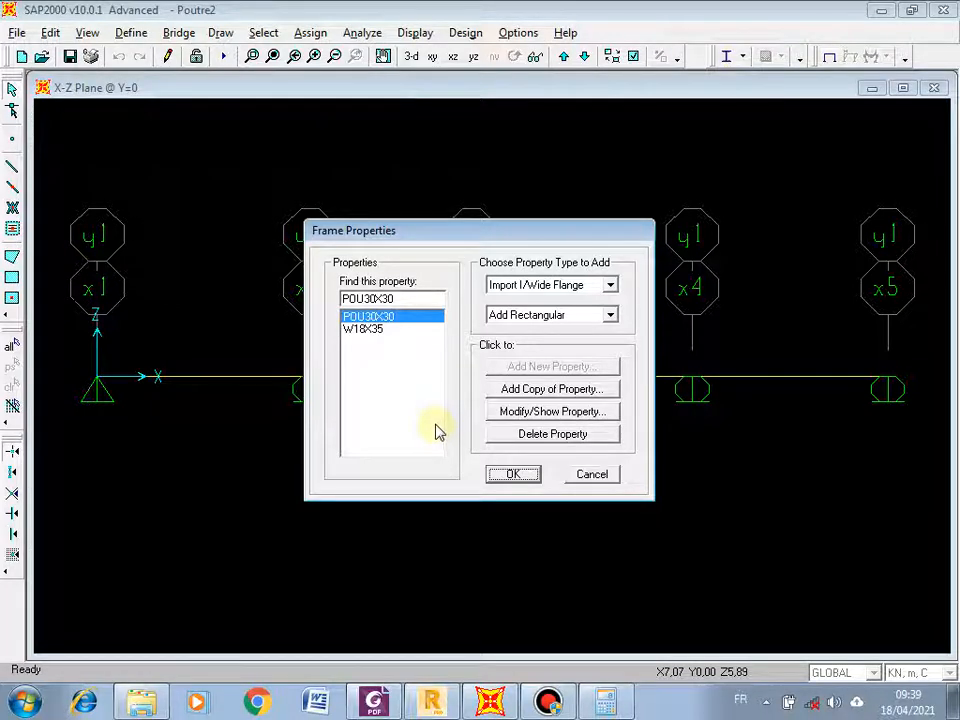
Add a copy of section POU30X30 and name it POU30X35
left_click(541, 392)
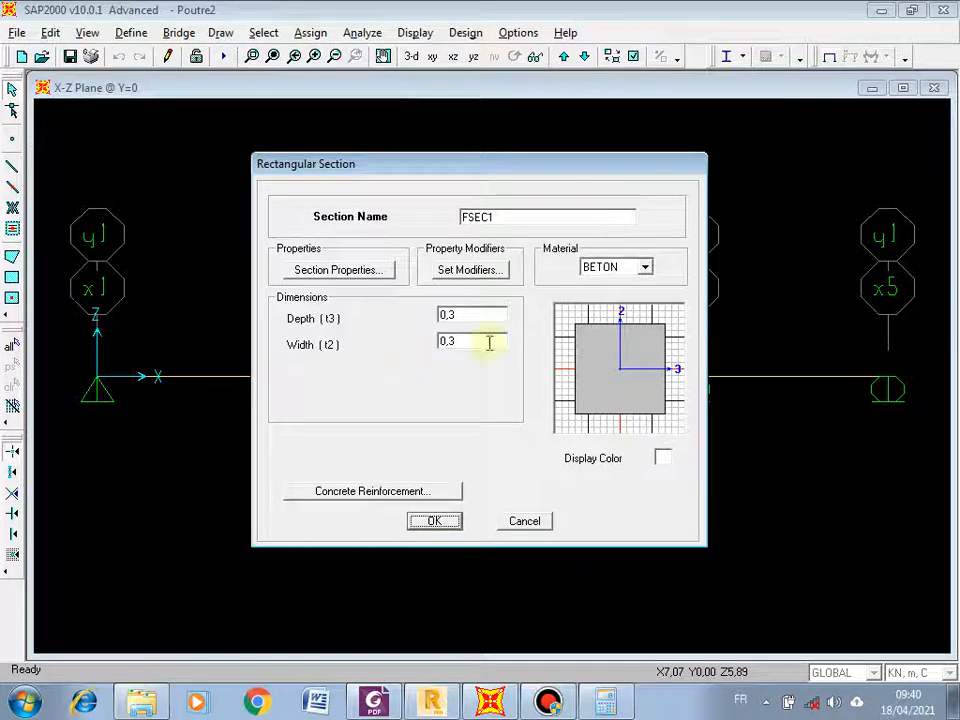
left_click_drag(498, 216, 386, 216)
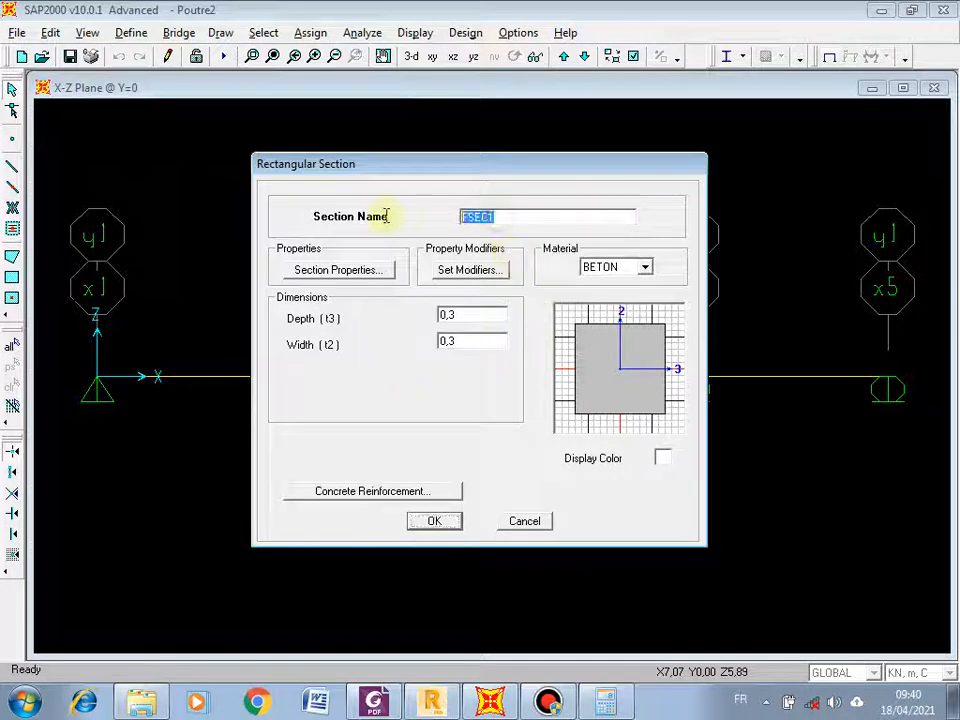
type("P0U30X35")
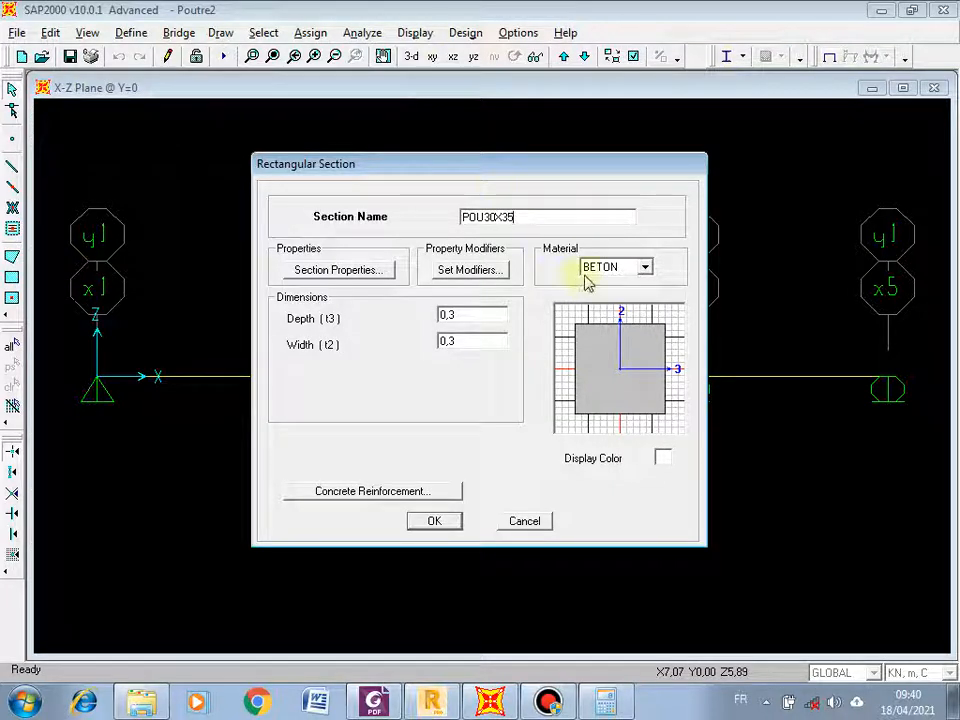
Set the depth (t3) of POU30X35 to 0,35 and accept the section with its Beam reinforcement settings
double_click(478, 315)
left_click(480, 314)
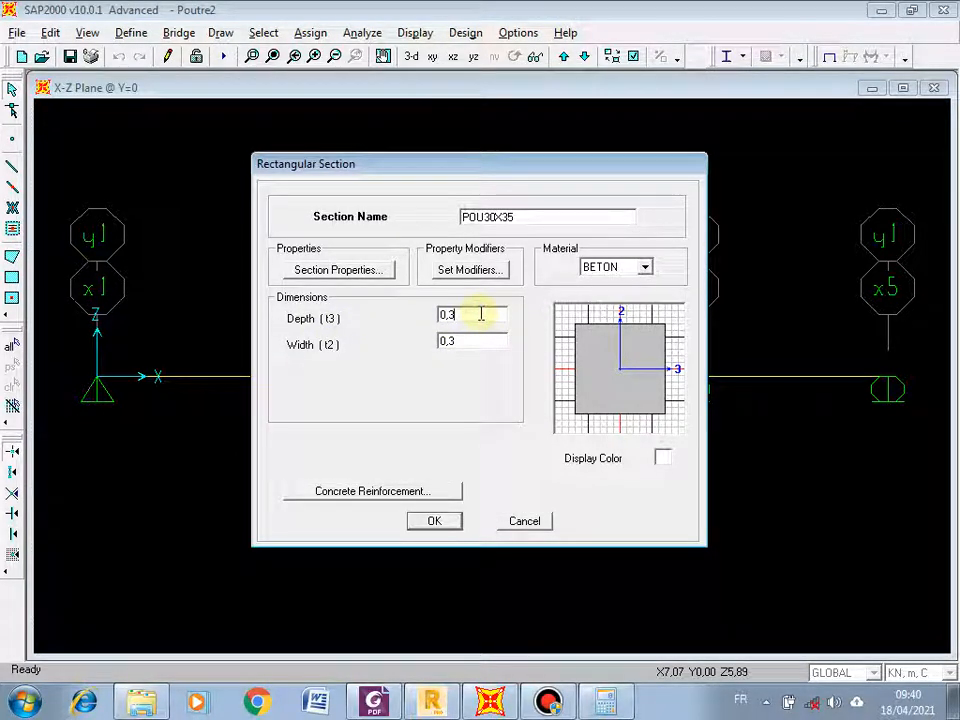
type("5")
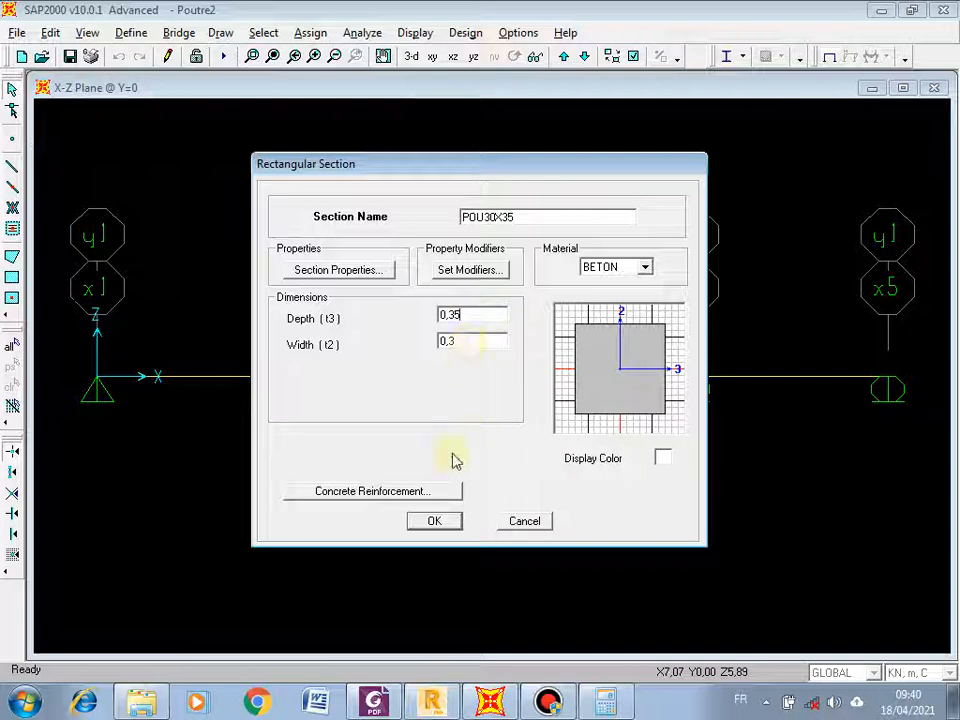
left_click(373, 491)
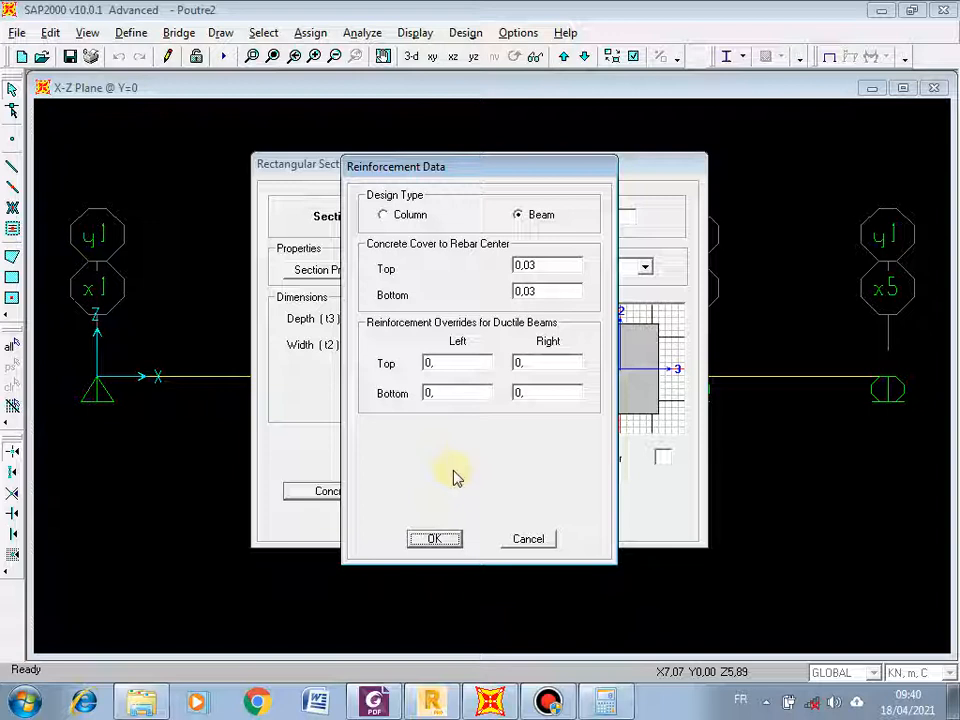
left_click(437, 539)
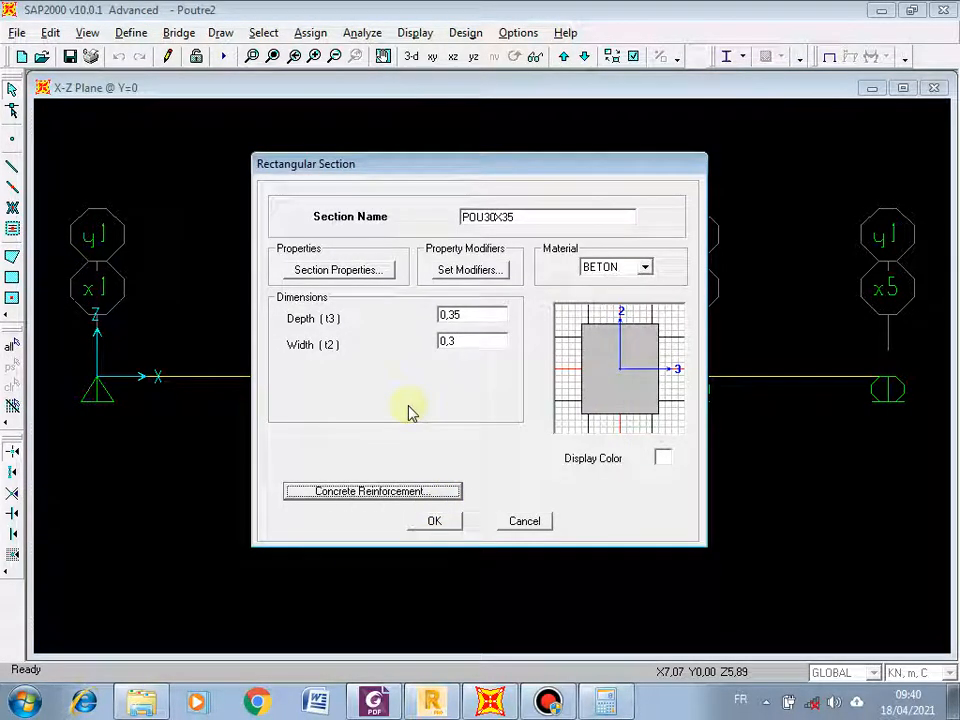
left_click(441, 521)
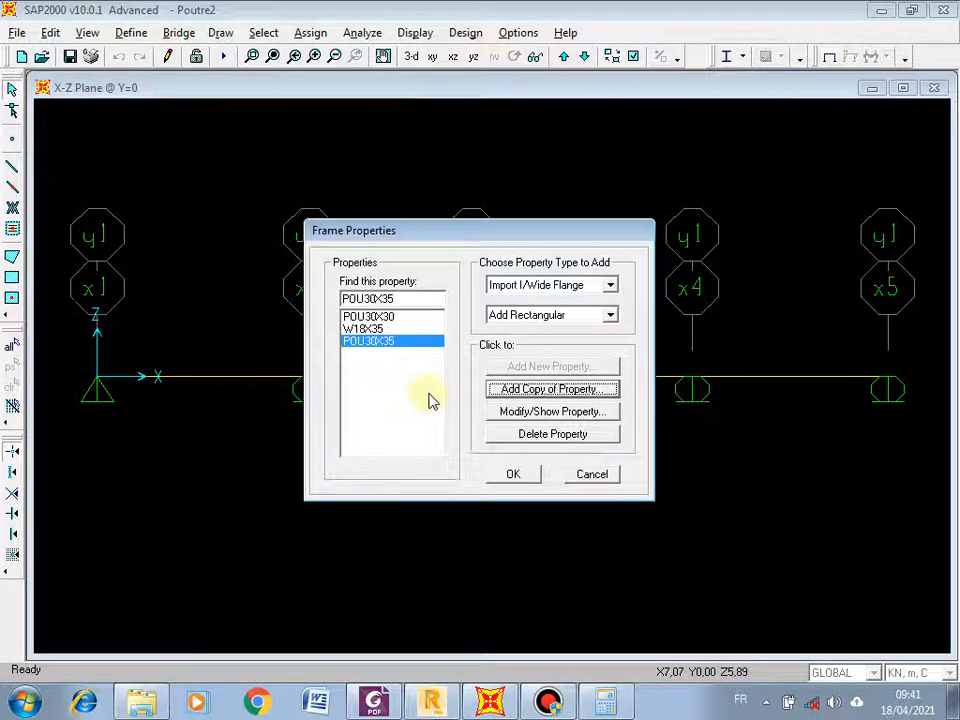
Add a copy of section POU30X35 named POU30X40, checking the span dimensions in the exercise PDF
left_click(541, 392)
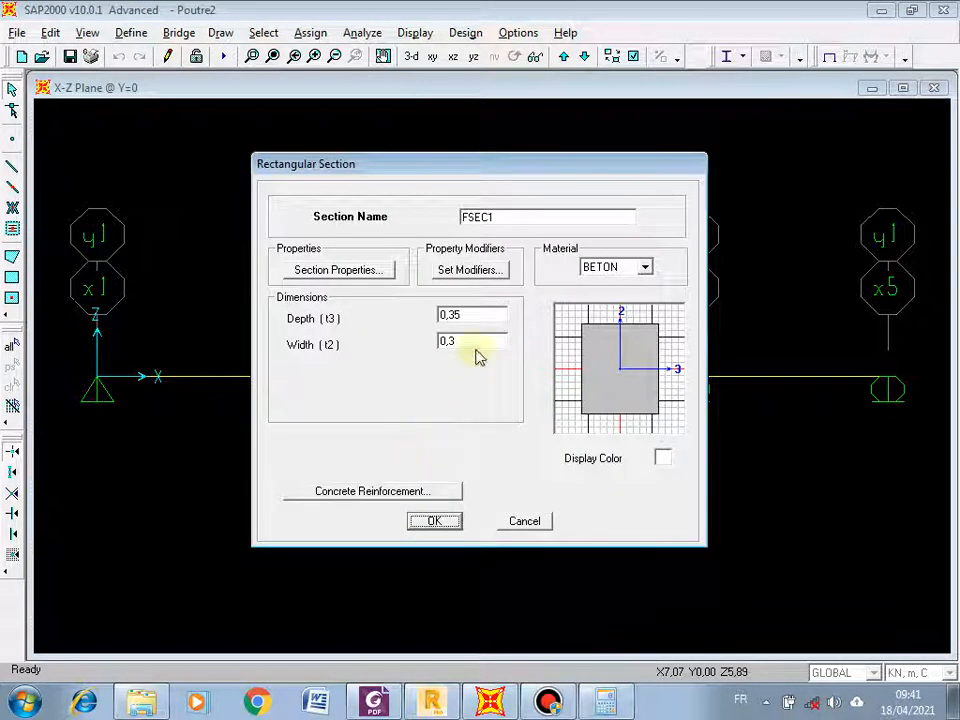
double_click(515, 216)
type("POU")
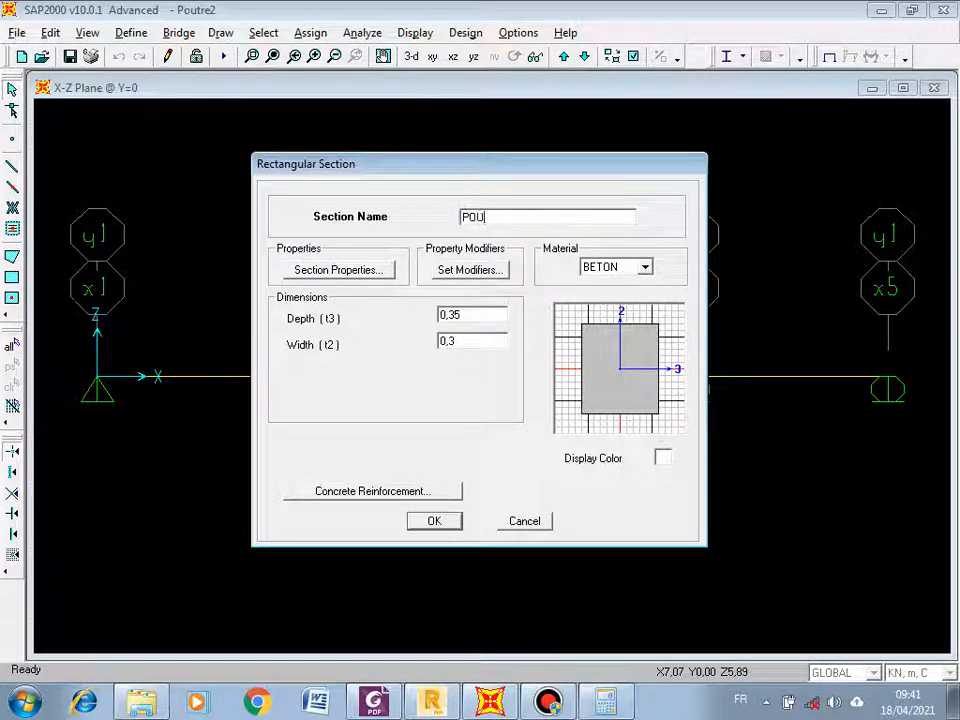
type("30X40")
left_click(374, 701)
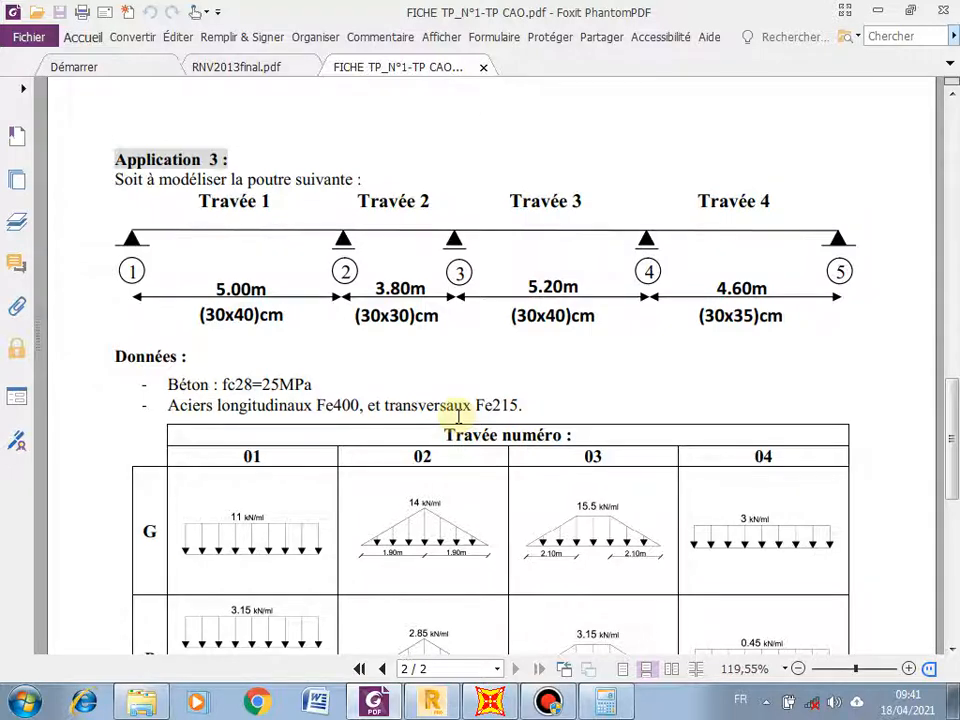
key("alt+Tab")
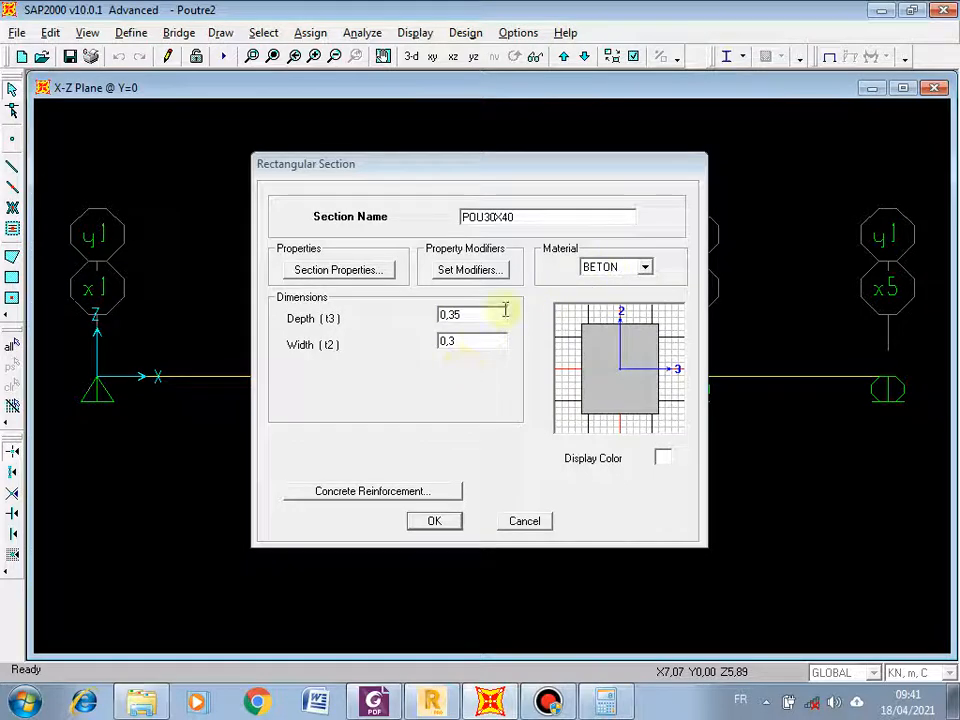
Set the depth (t3) of POU30X40 to 0,4, accept the frame sections and save the model
left_click(474, 315)
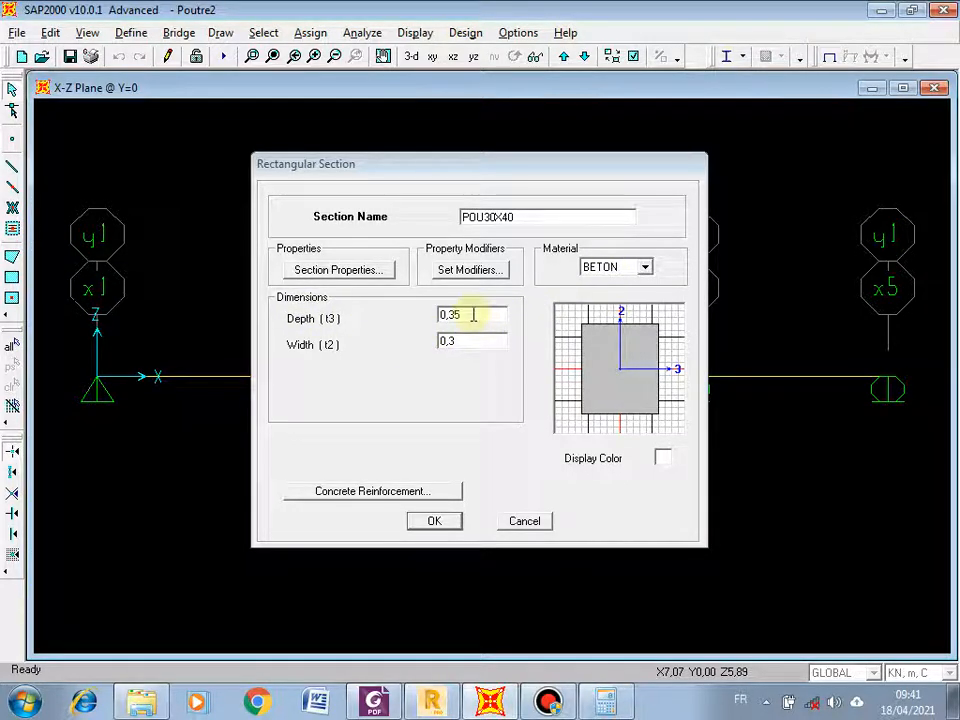
double_click(488, 314)
left_click(489, 314)
key("BackSpace")
key("BackSpace")
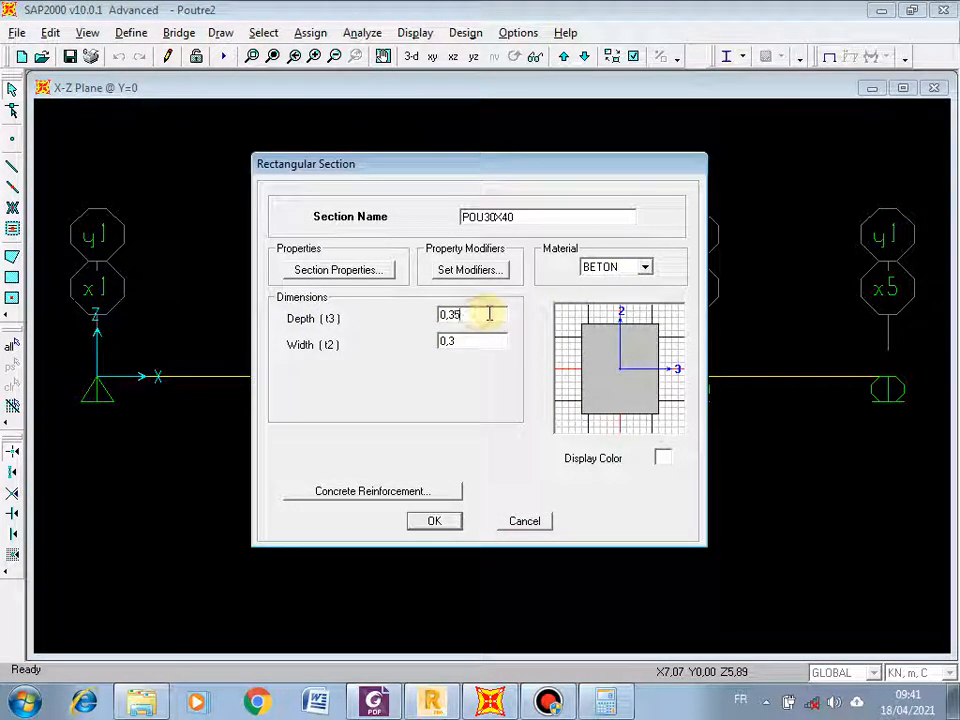
type("4")
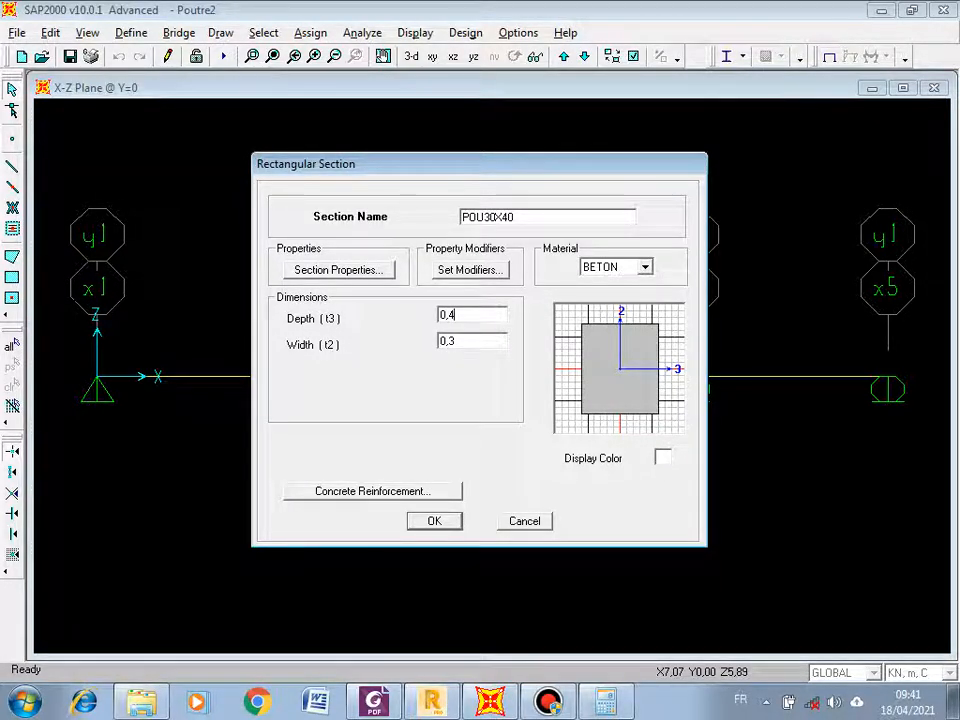
left_click(436, 523)
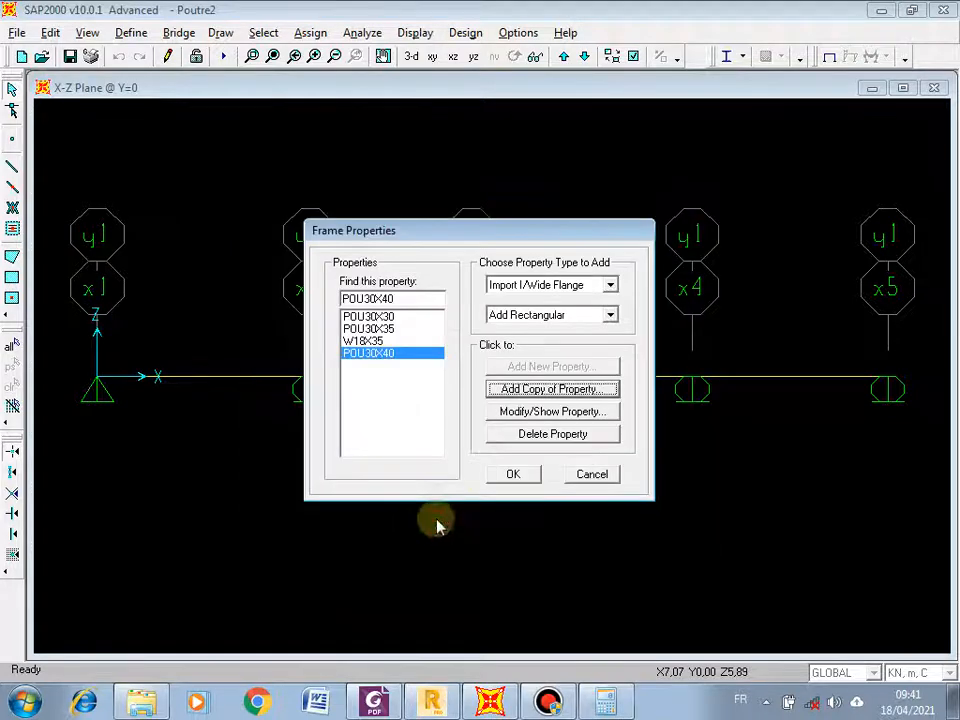
left_click(508, 477)
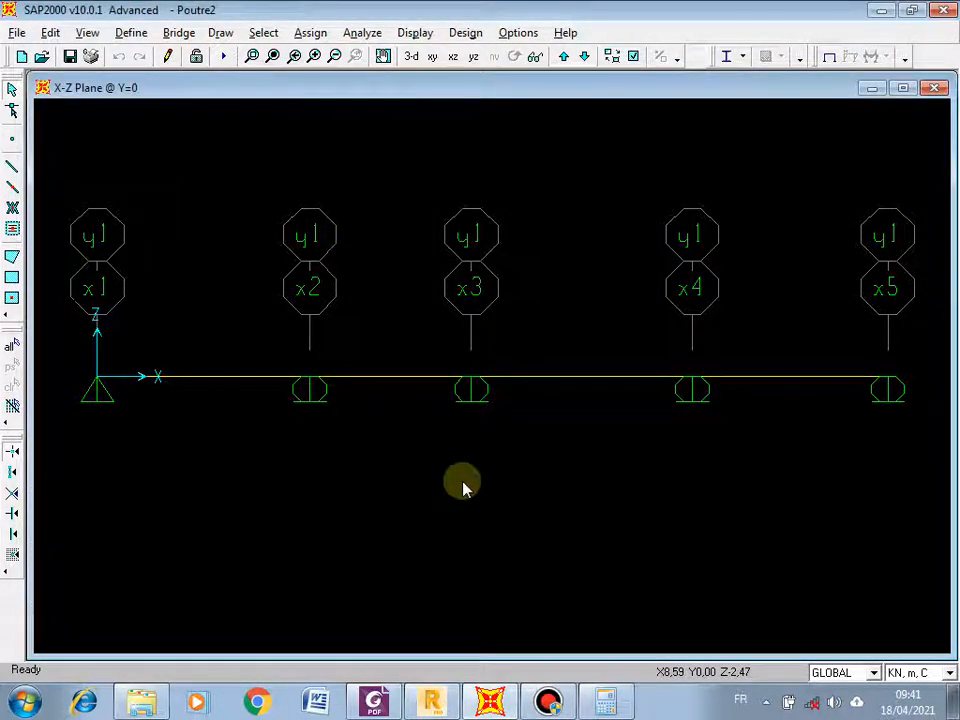
left_click(70, 58)
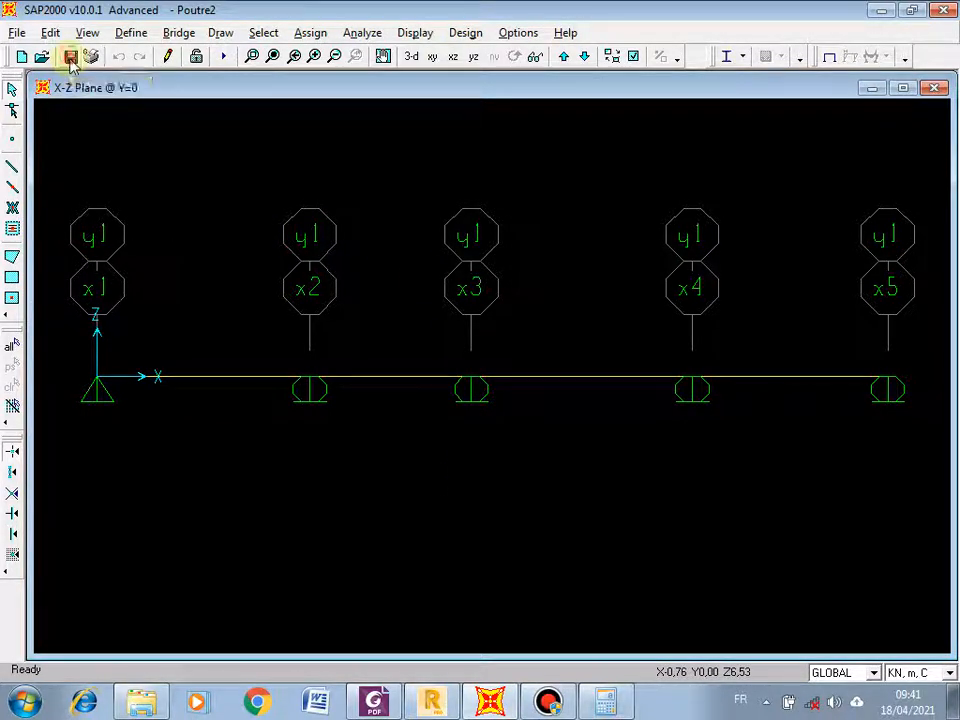
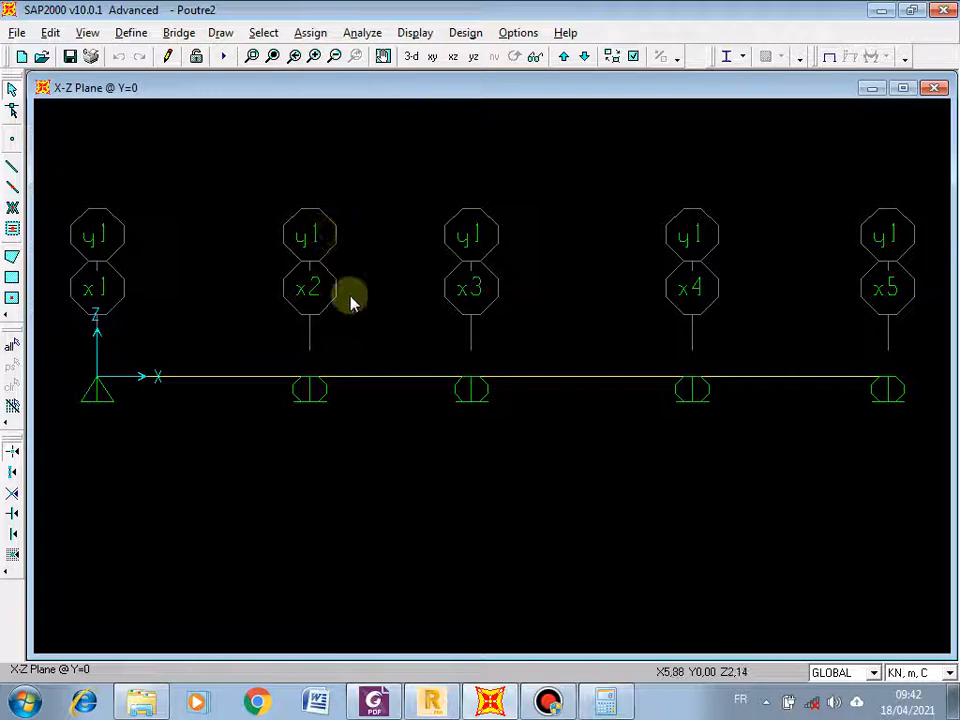
Check the span dimensions in the exercise PDF, and assign frame section POU30X40 to spans 1 and 3 of the beam
left_click(374, 702)
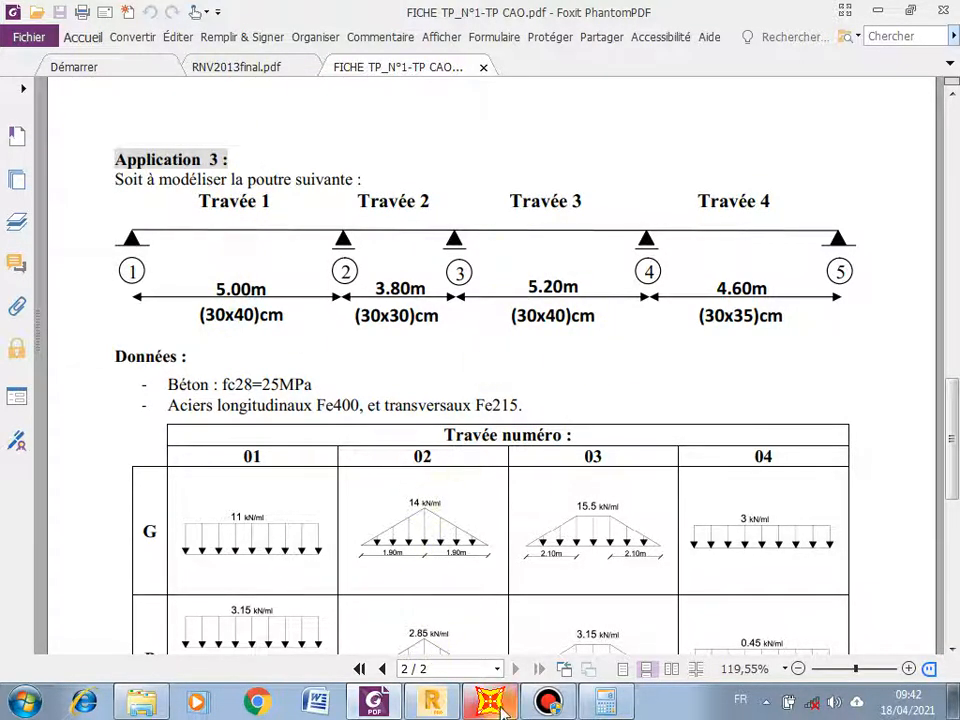
key("alt+Tab")
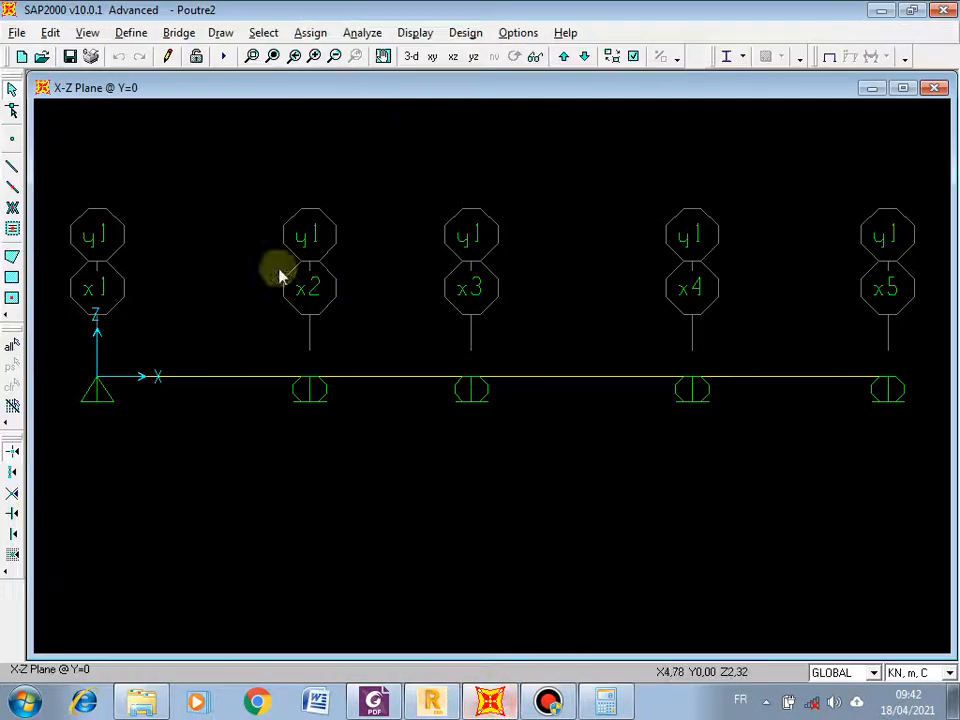
left_click(222, 380)
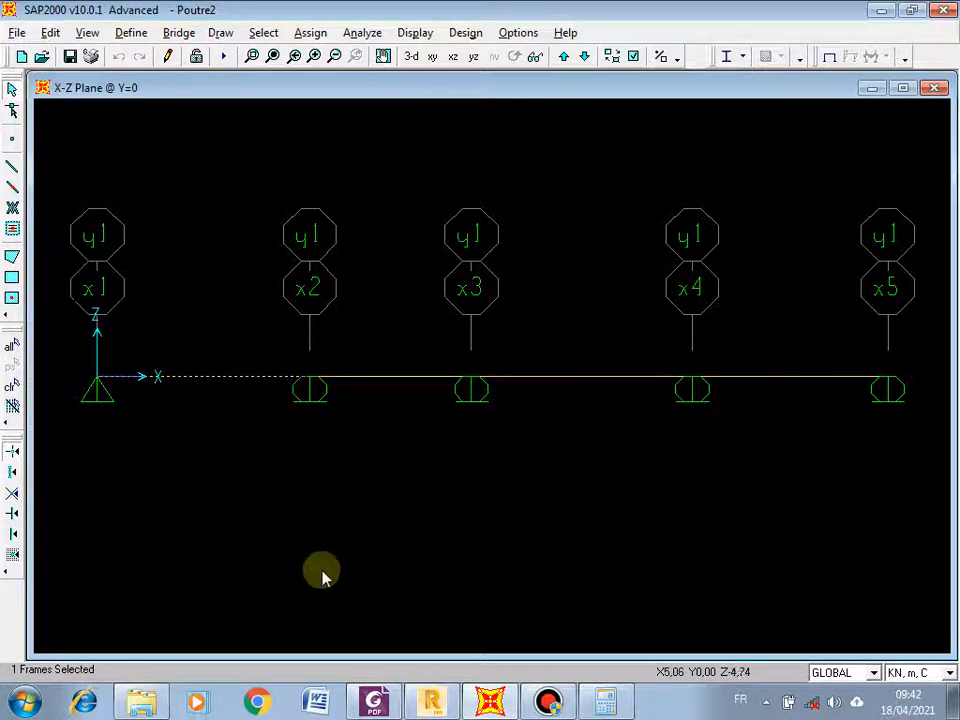
left_click(585, 379)
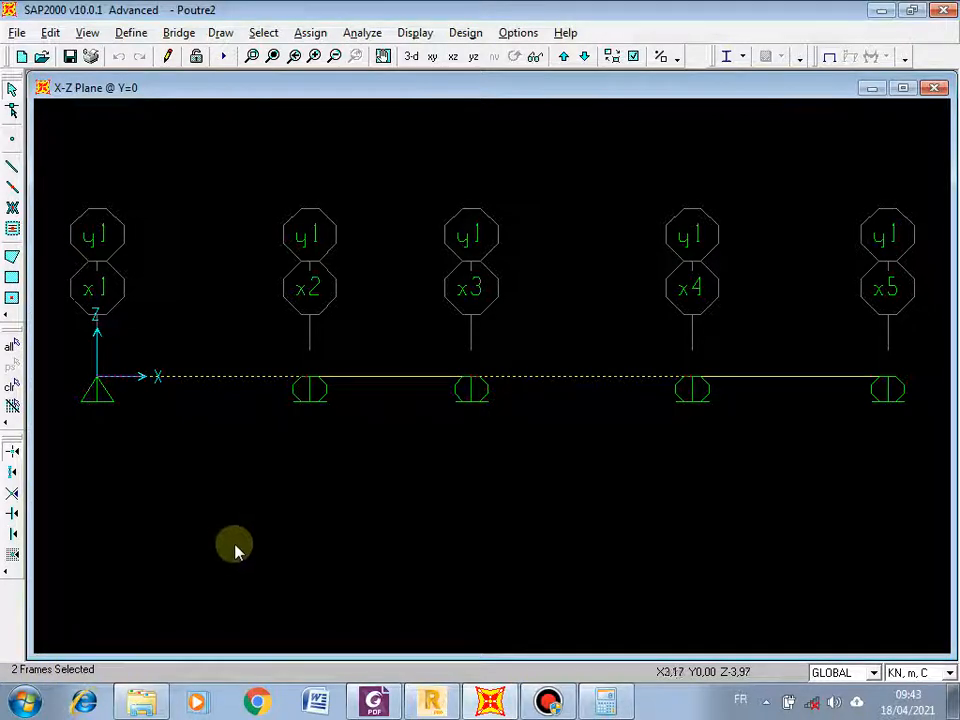
left_click(311, 34)
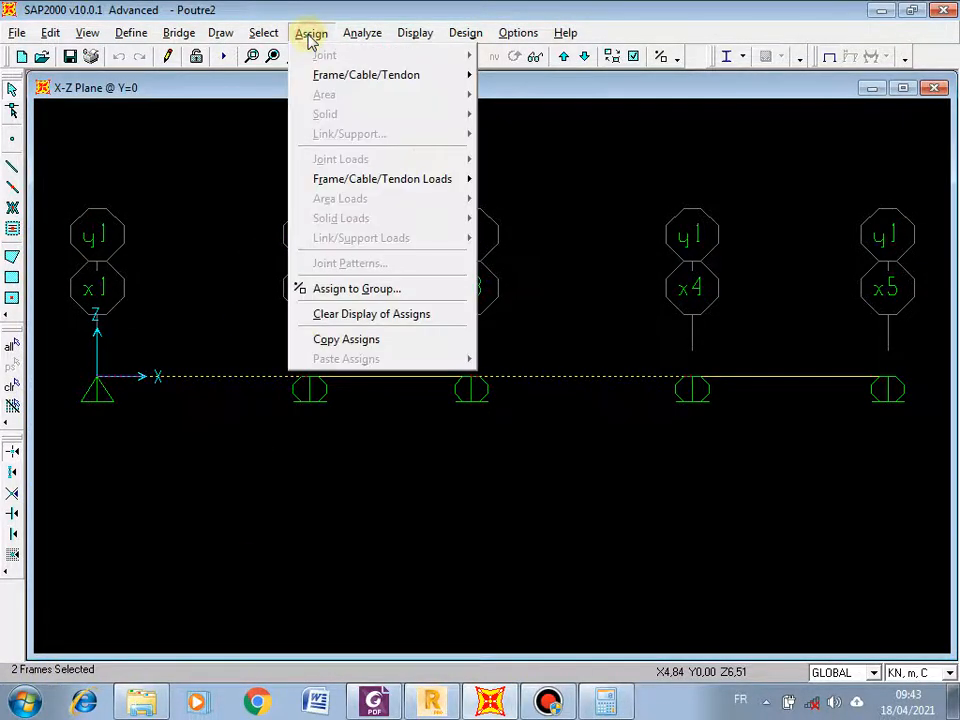
mouse_move(358, 80)
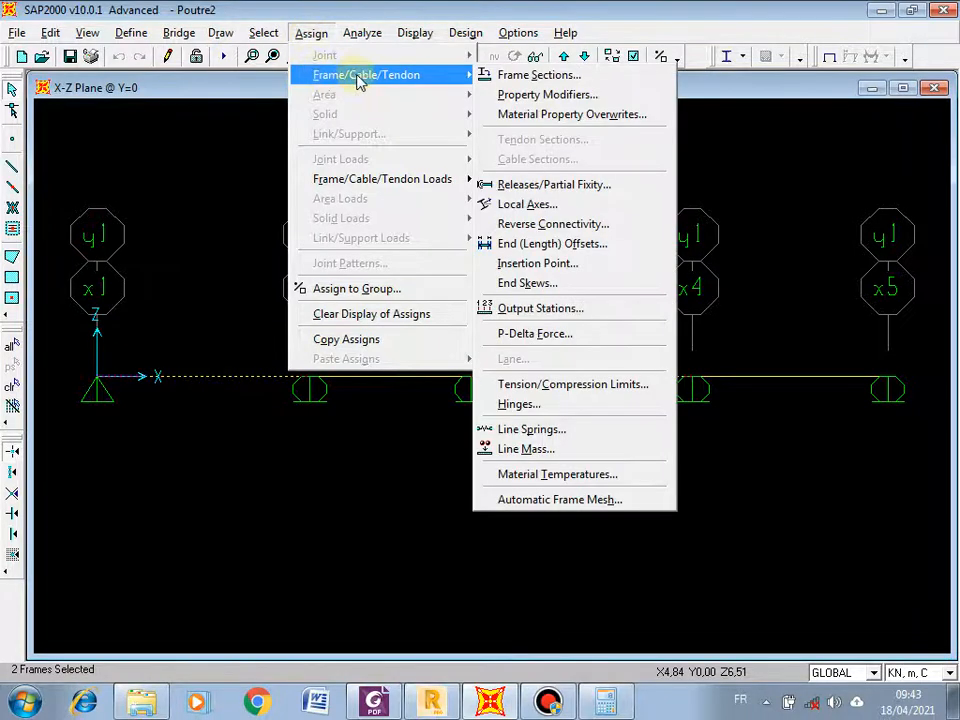
left_click(590, 80)
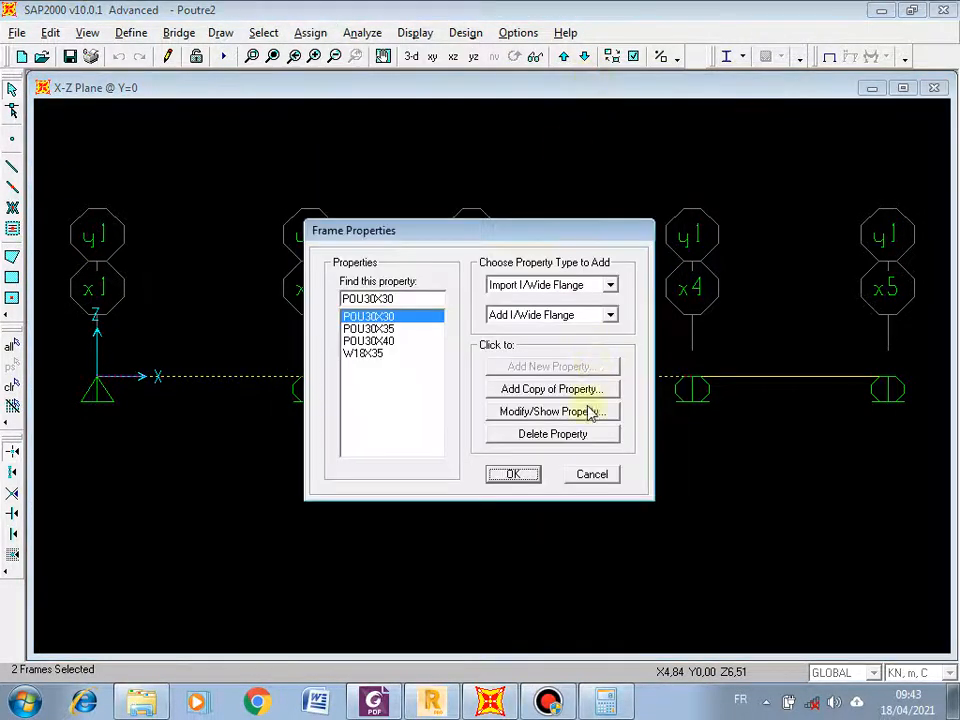
left_click(374, 341)
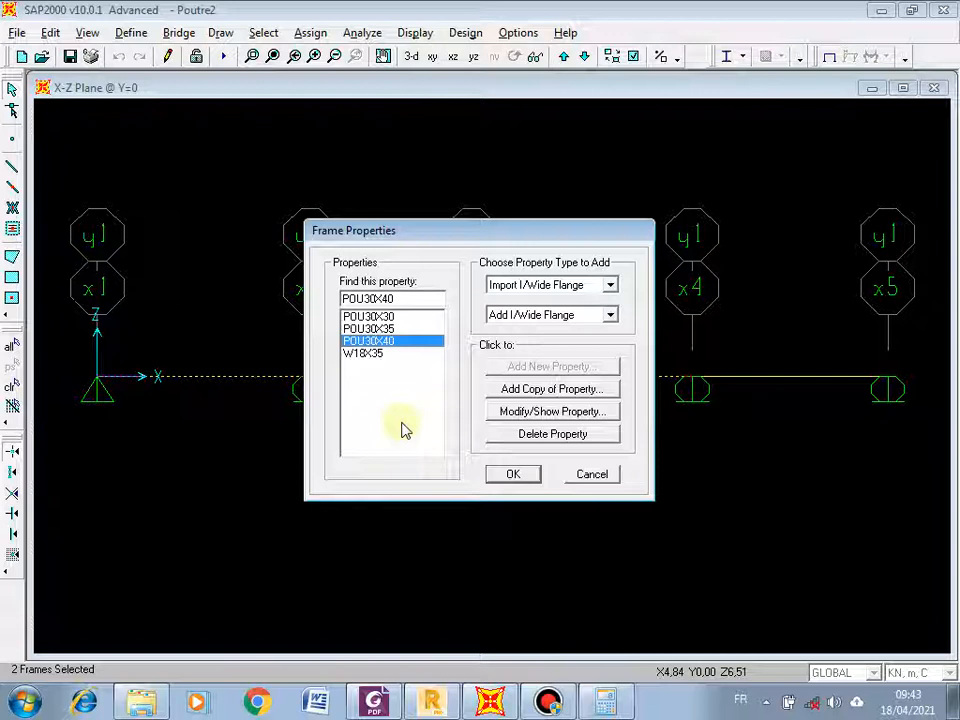
left_click(513, 474)
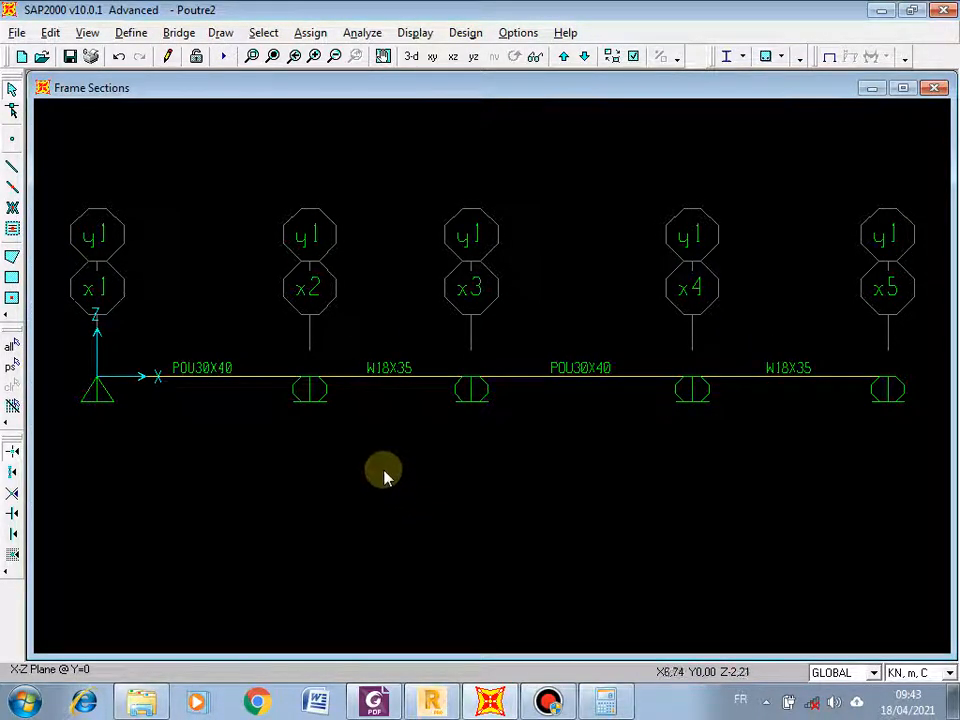
left_click(400, 385)
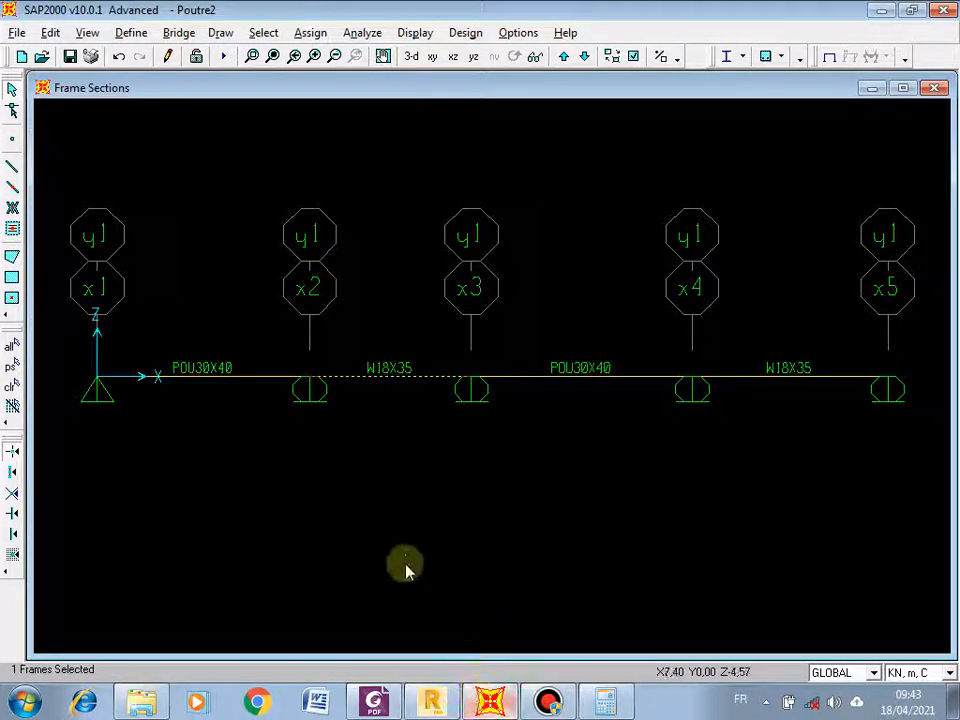
left_click(380, 700)
left_click(380, 700)
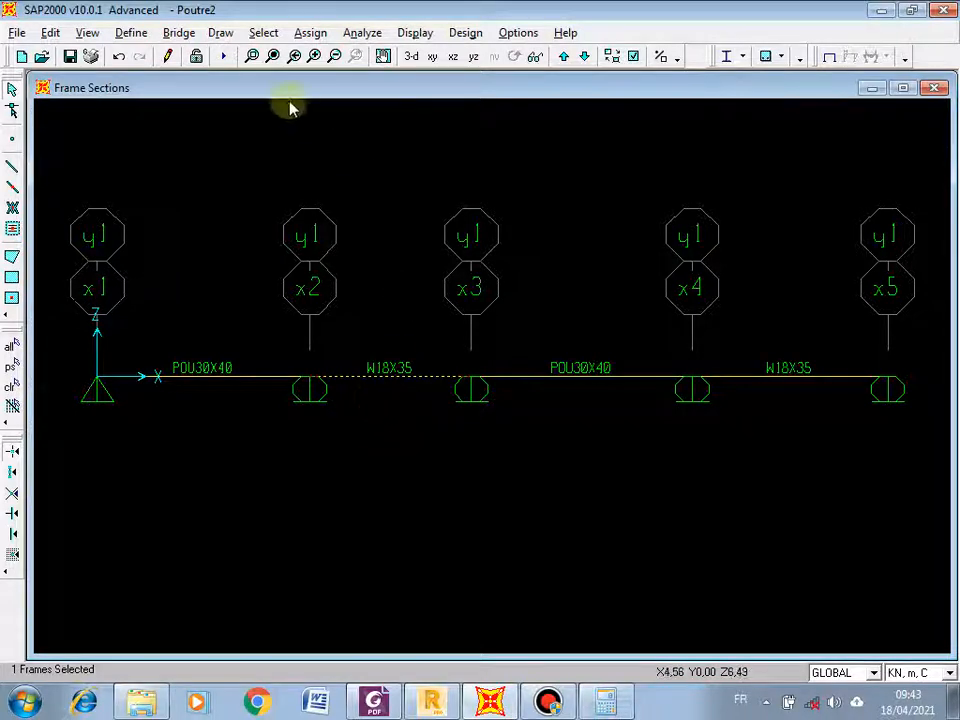
left_click(312, 34)
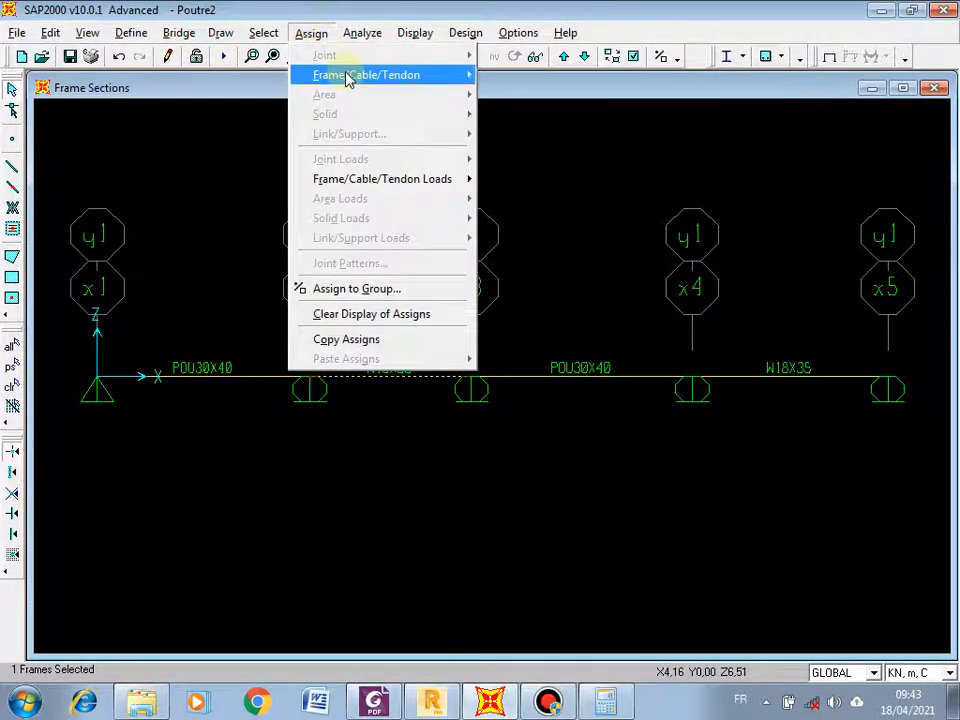
left_click(544, 77)
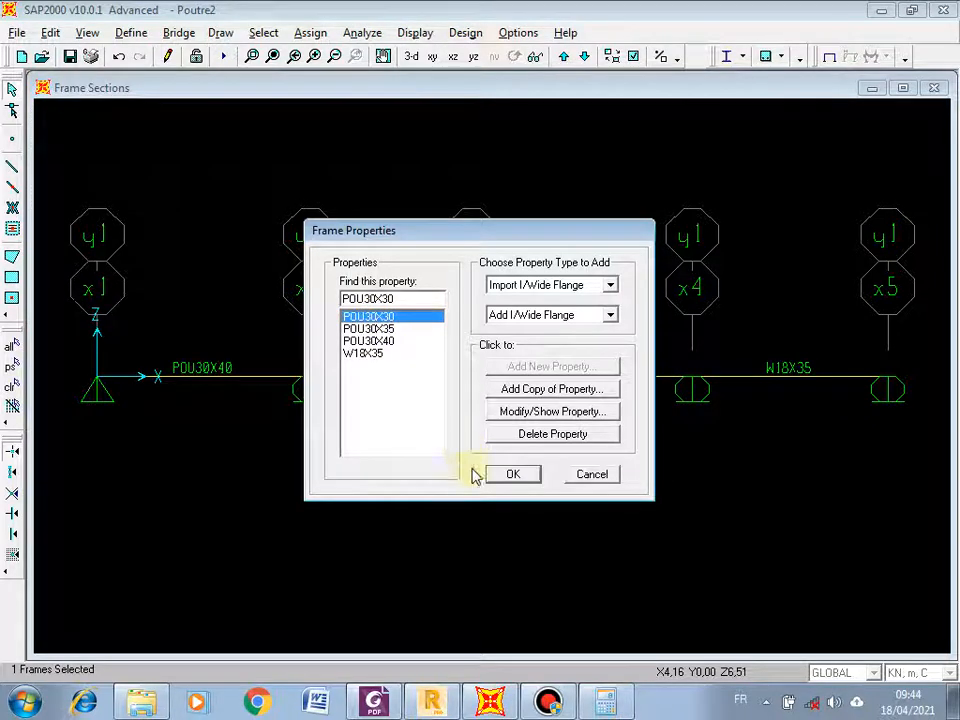
left_click(591, 476)
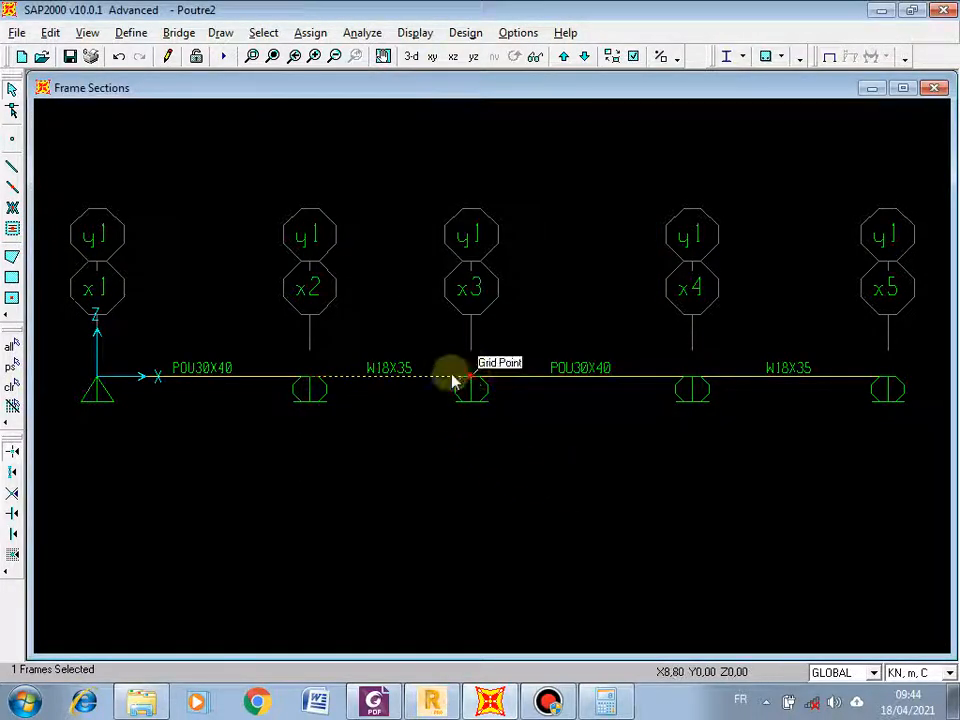
left_click(12, 396)
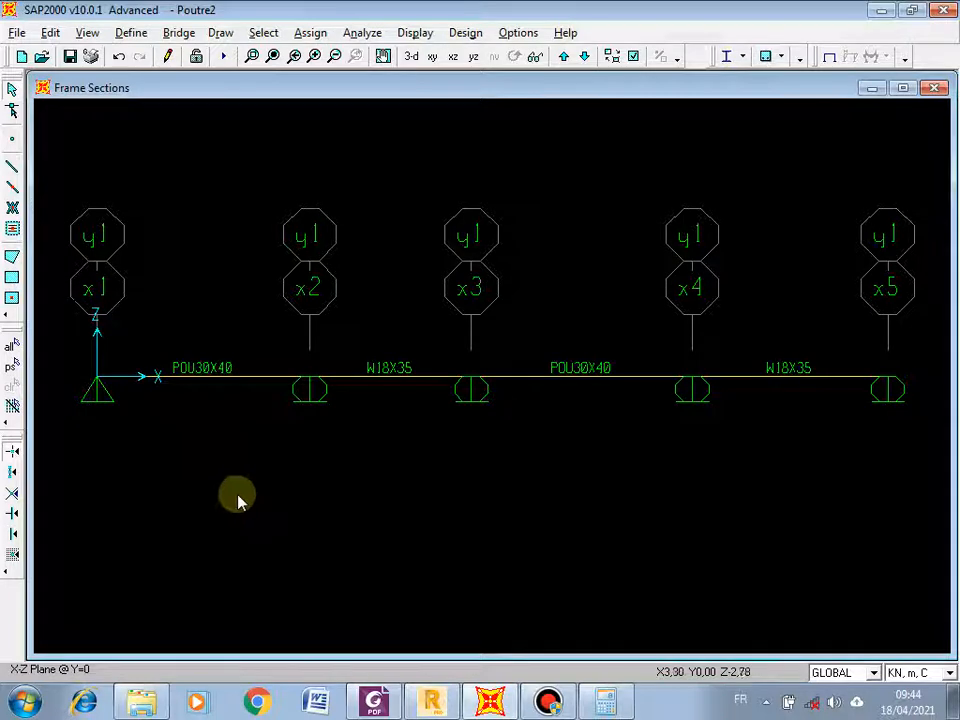
Assign frame section POU30X30 to the second span, between x2 and x3
left_click(384, 381)
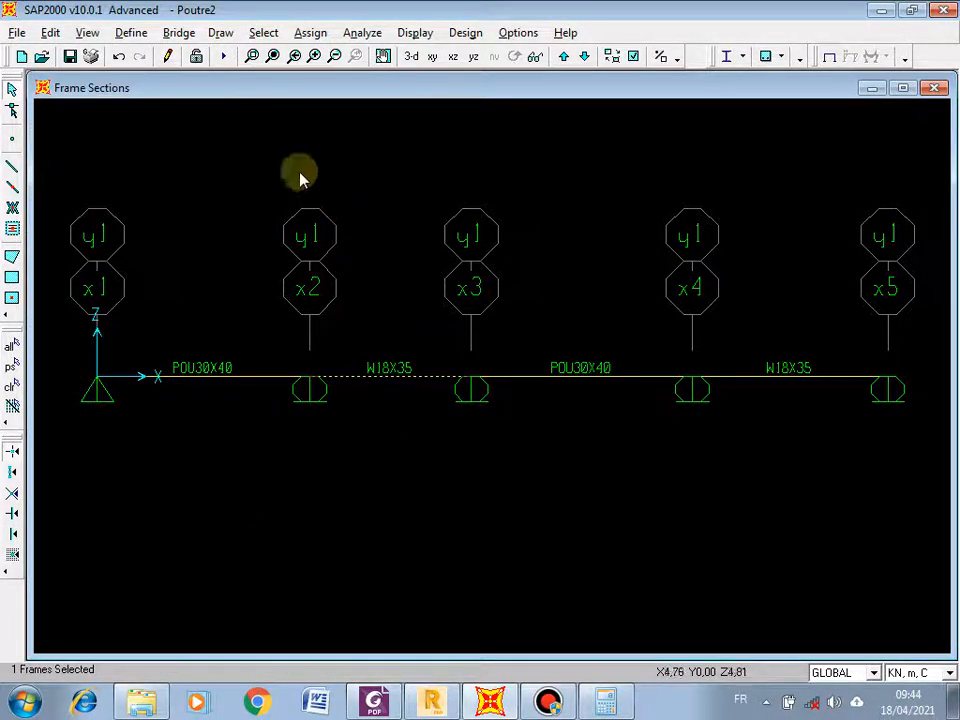
left_click(311, 33)
mouse_move(340, 77)
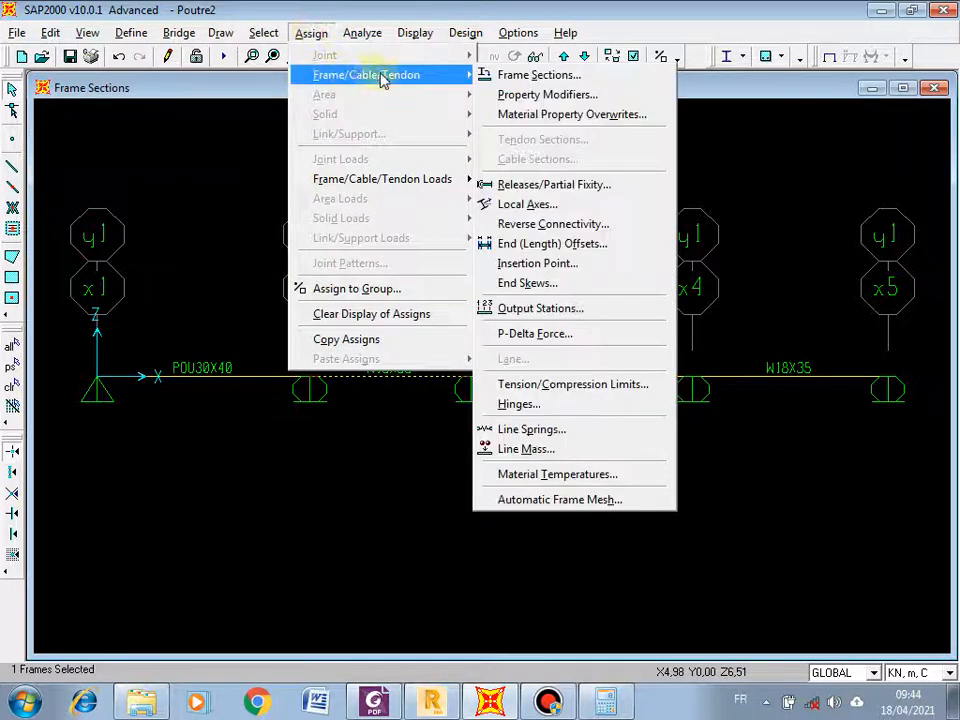
left_click(540, 75)
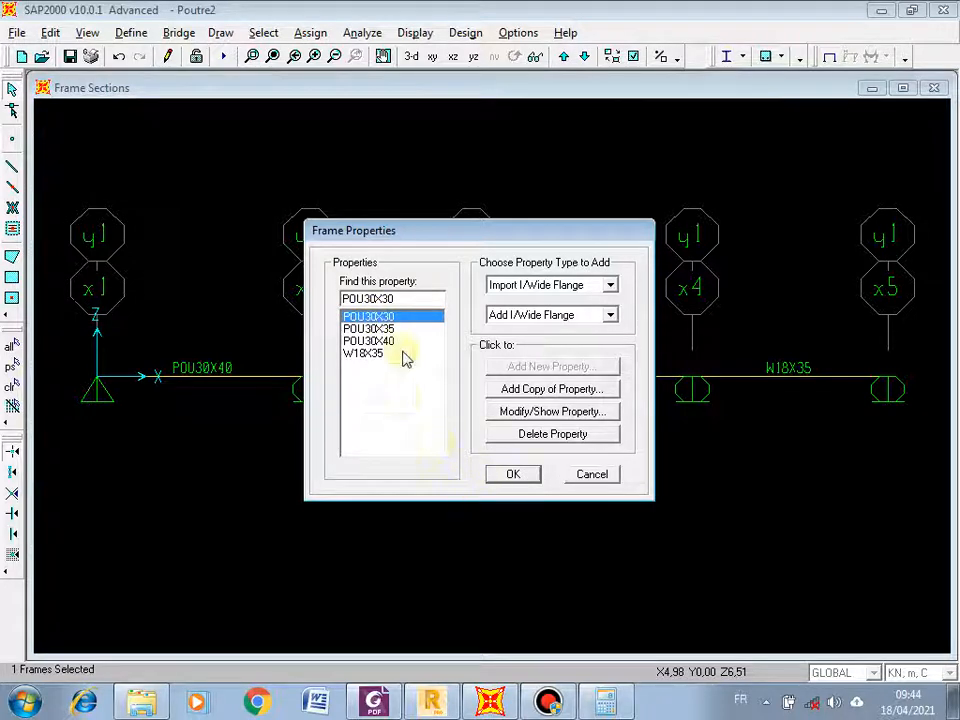
left_click(515, 477)
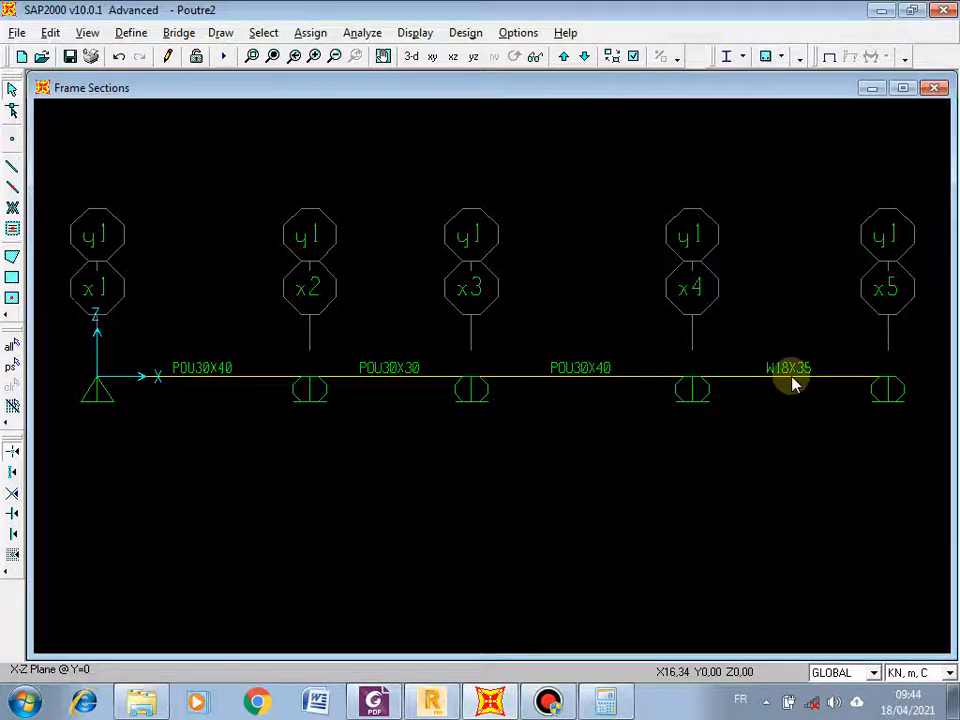
Check the fourth span's dimensions in the exercise PDF, assign section POU30X35 to that span and save the model
left_click(375, 702)
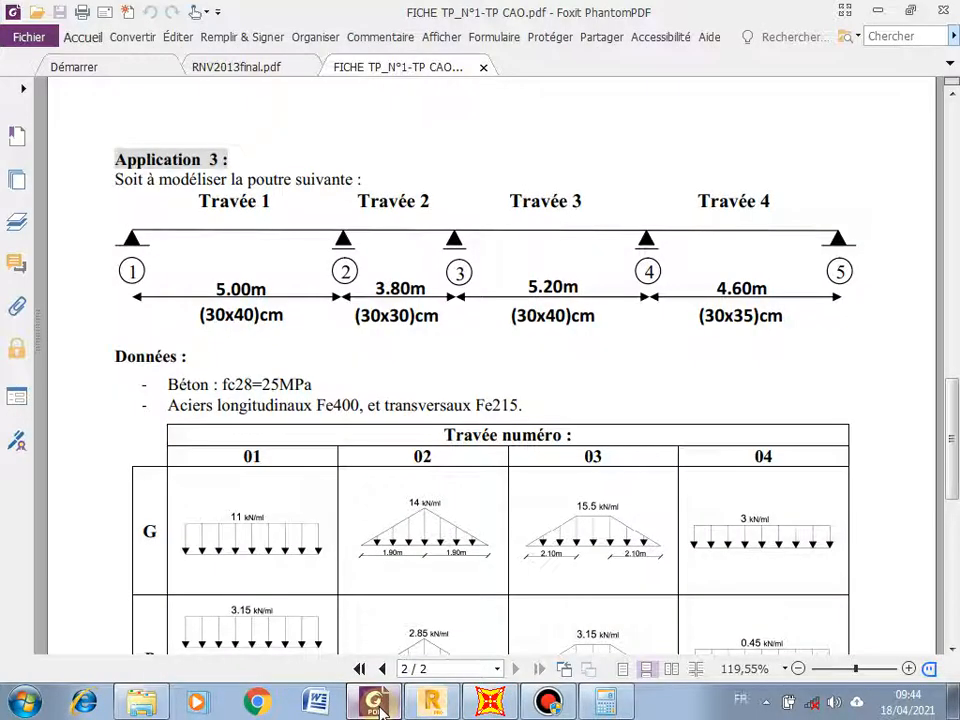
left_click(377, 703)
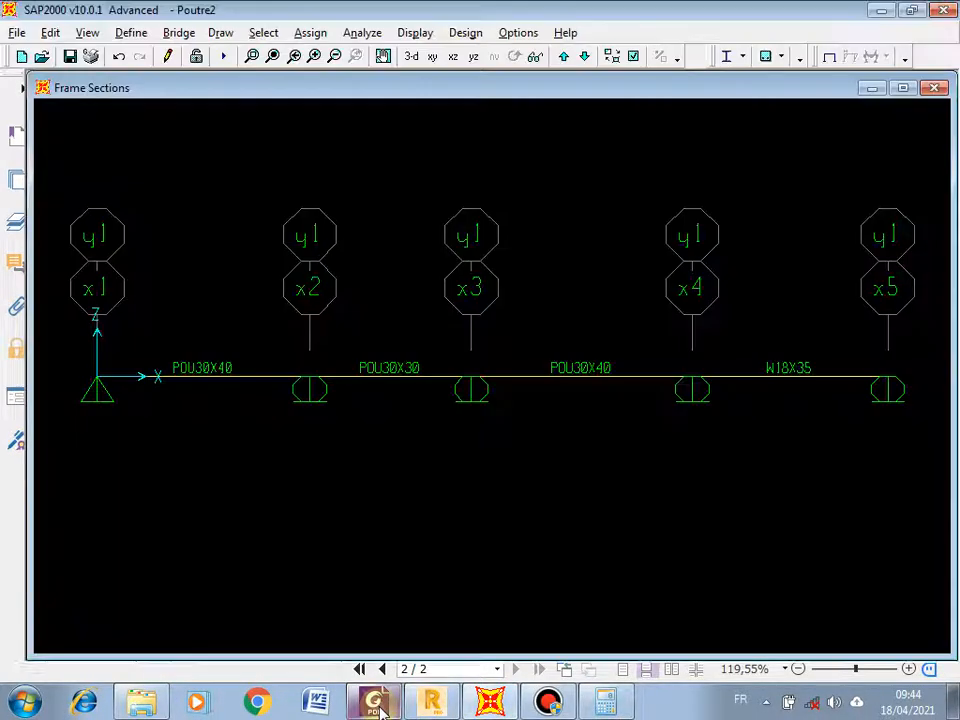
left_click(377, 703)
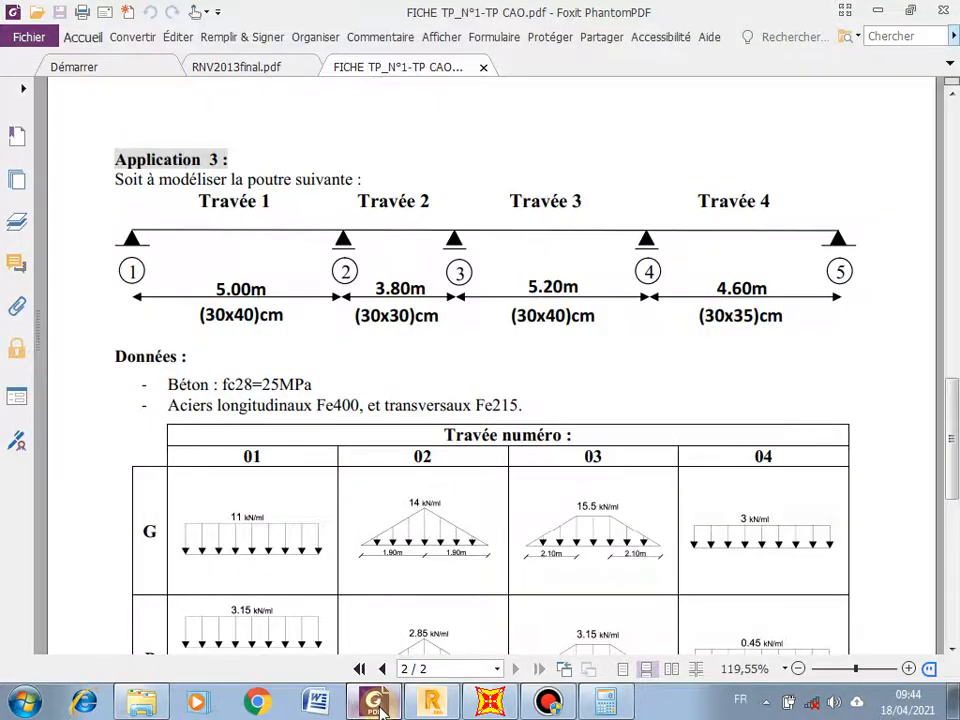
left_click(375, 702)
left_click(786, 379)
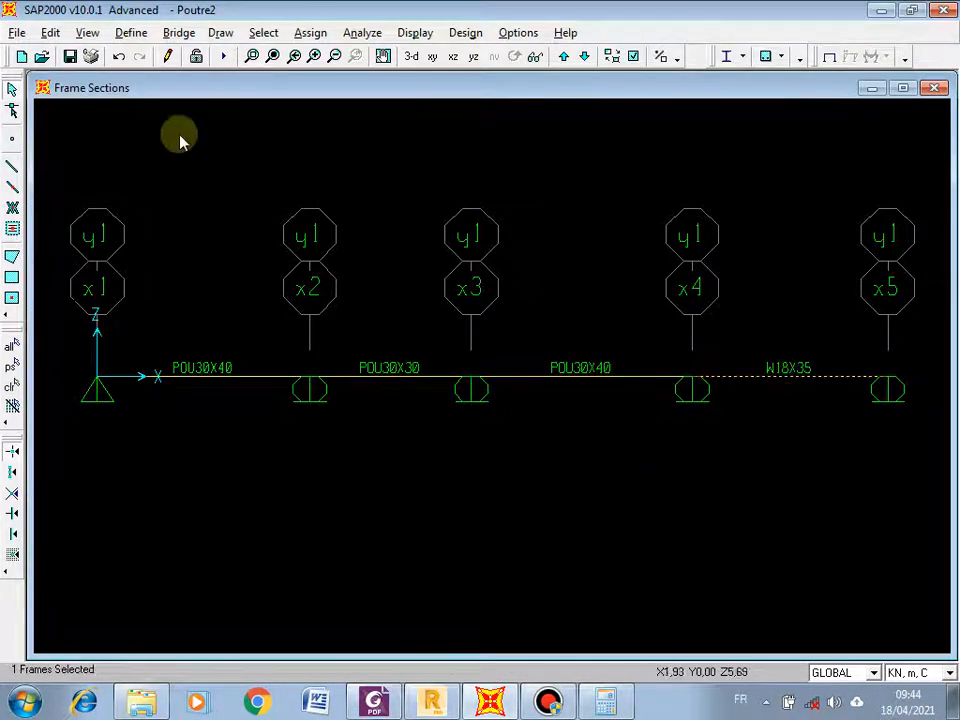
left_click(311, 33)
mouse_move(323, 80)
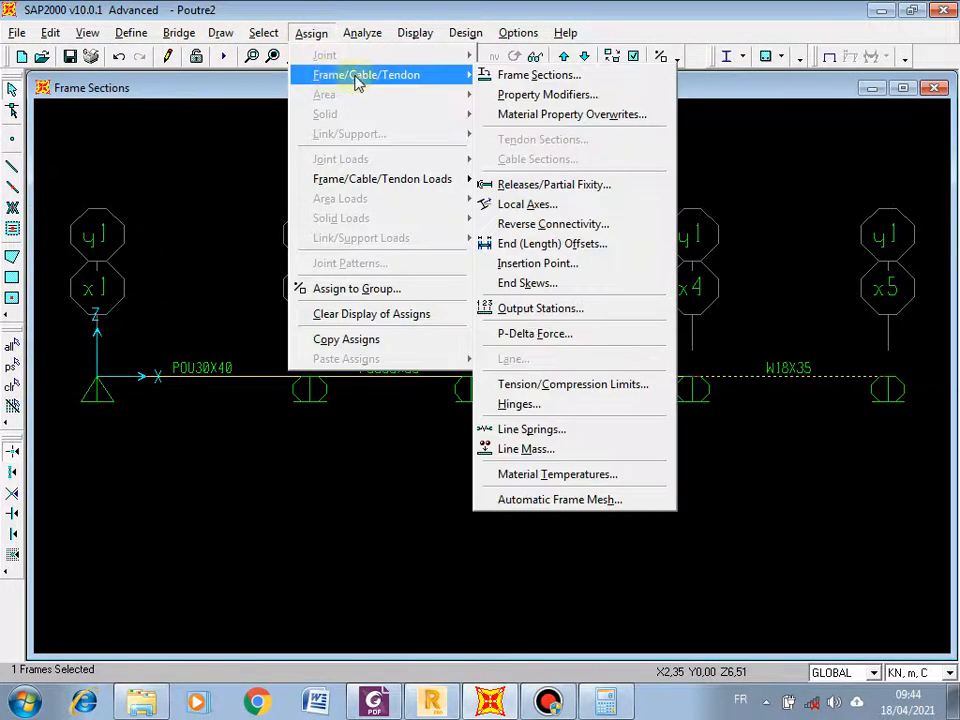
left_click(518, 77)
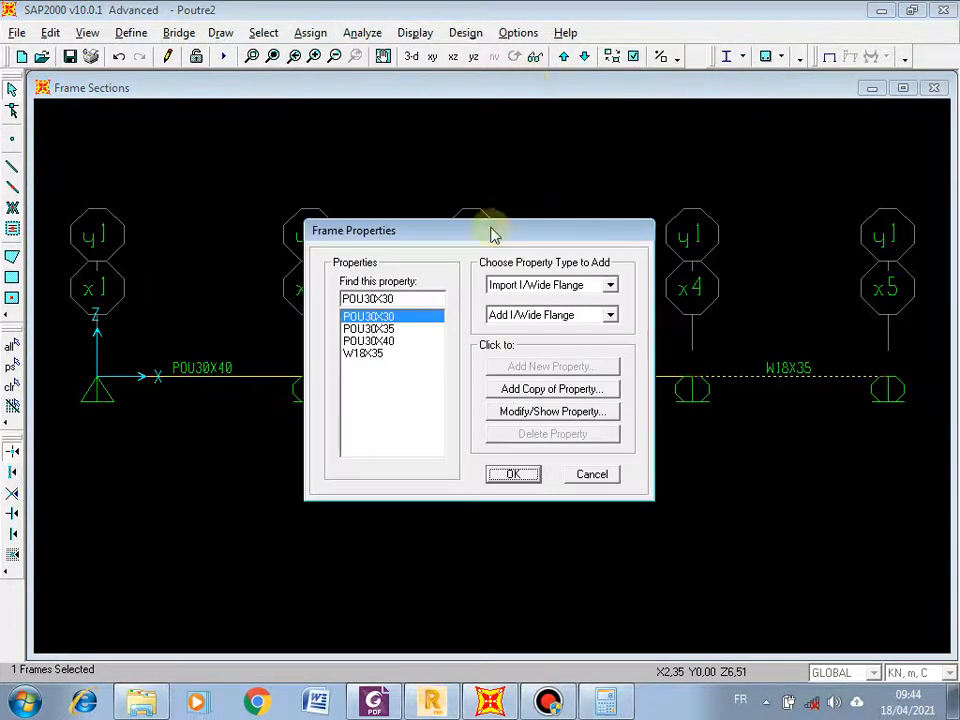
left_click(372, 330)
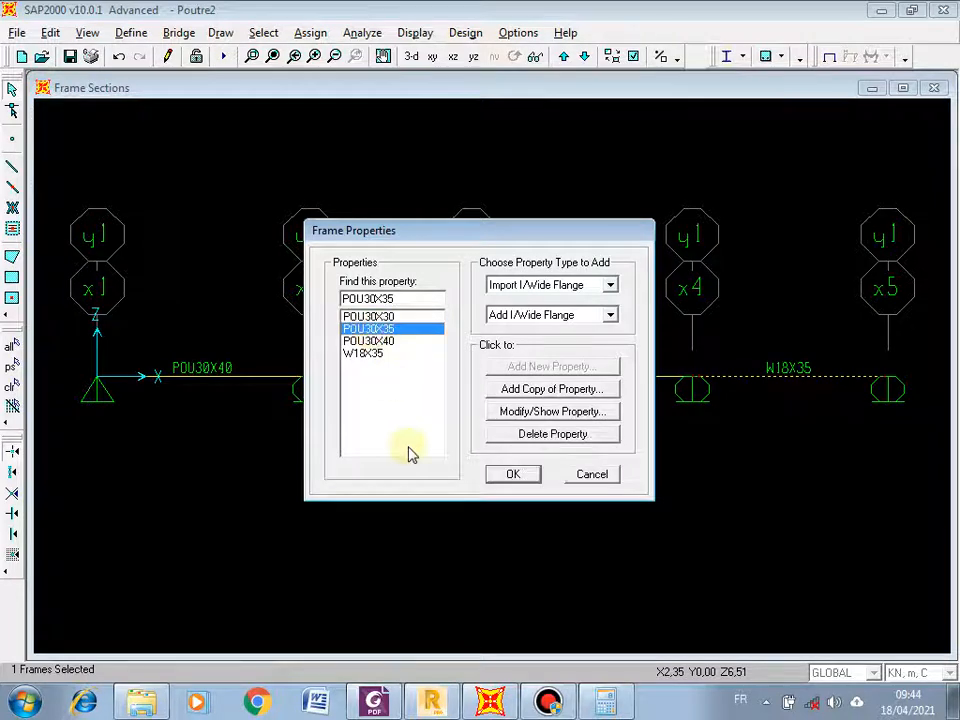
left_click(511, 474)
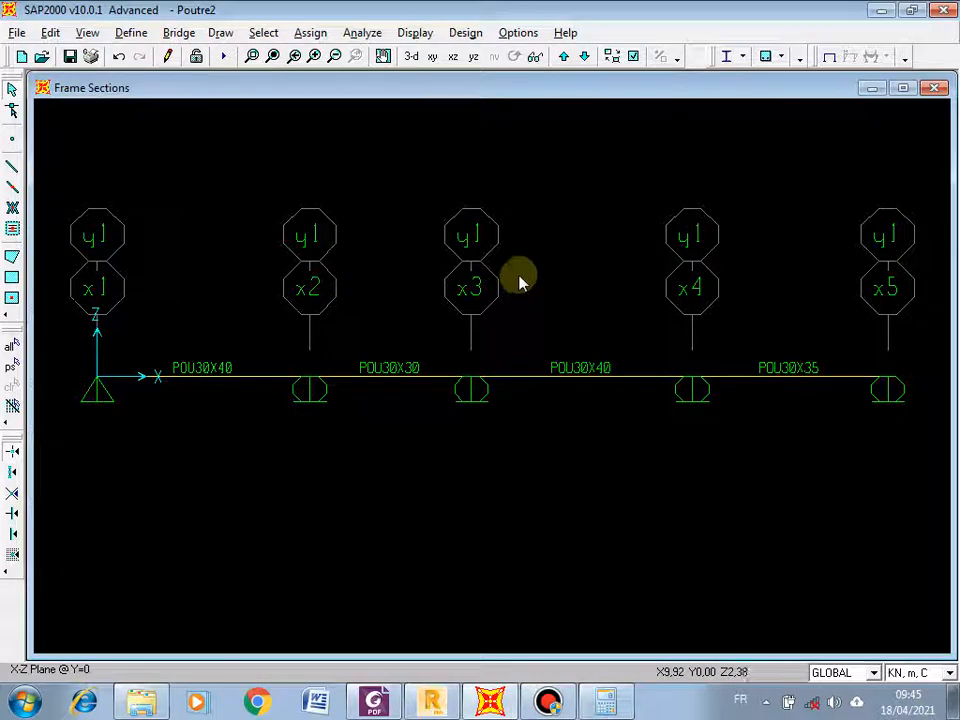
left_click(69, 56)
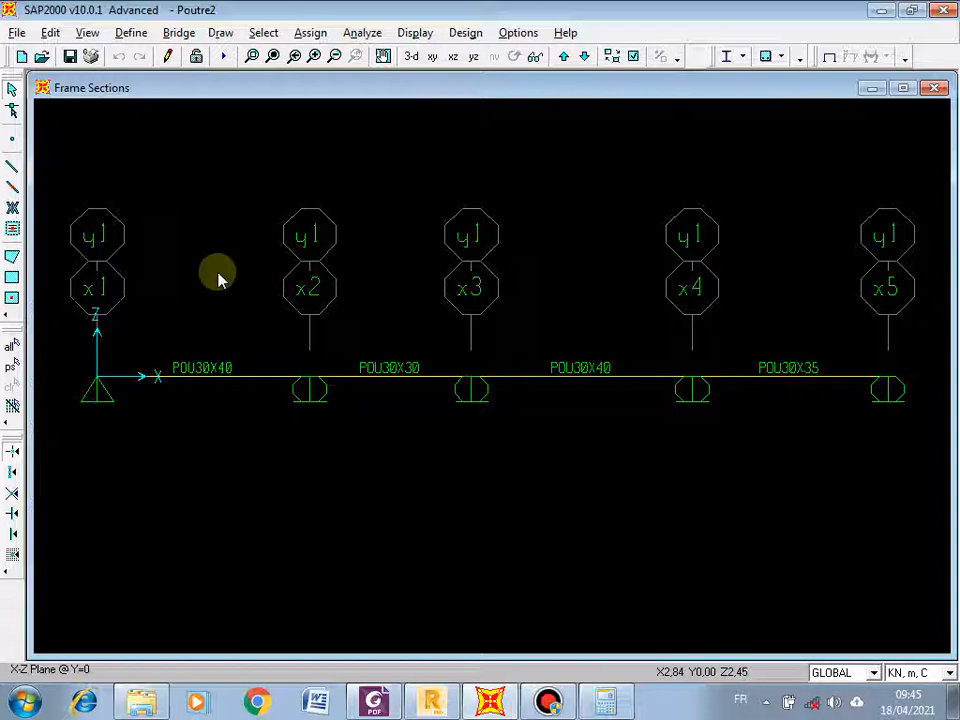
Assign roller restraints, with only Translation 3 fixed, to all five support joints of the beam
left_click(98, 388)
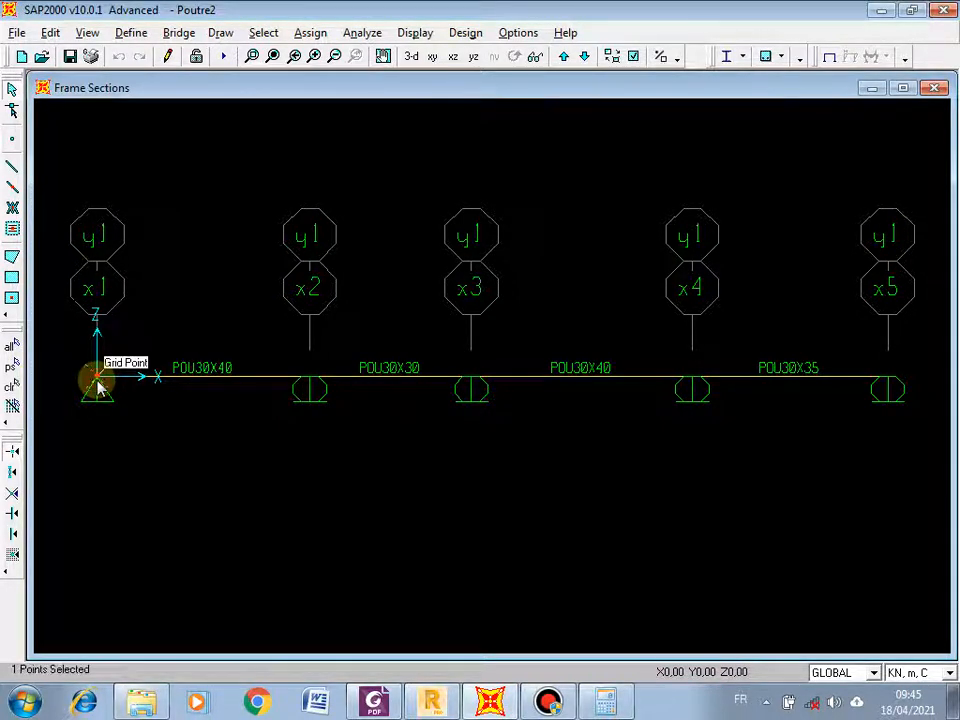
left_click(309, 389)
left_click(474, 388)
left_click(693, 387)
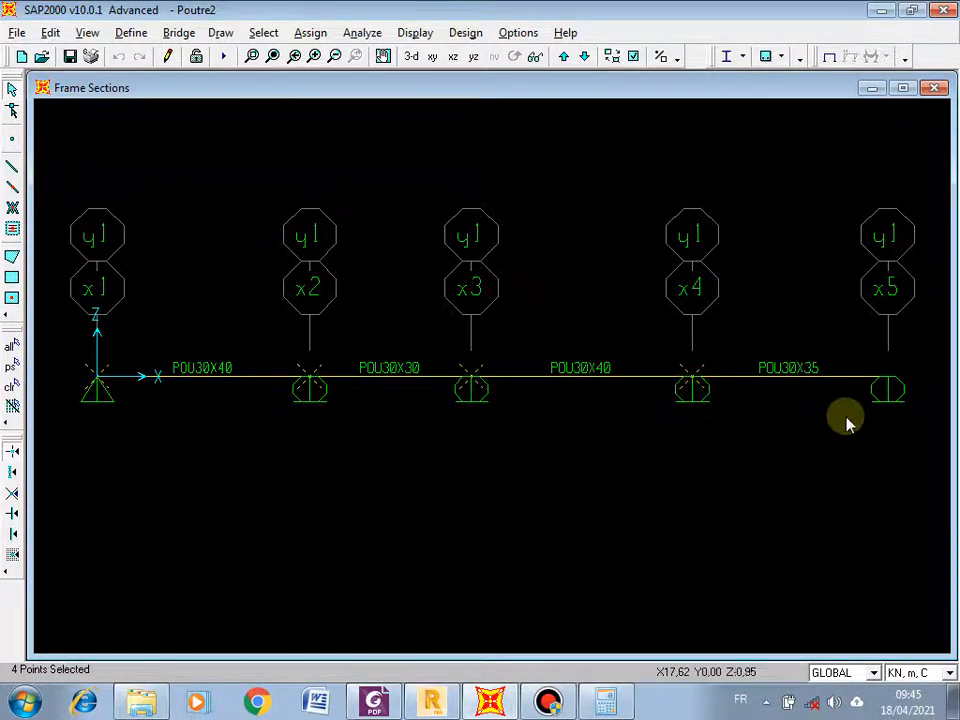
left_click(891, 381)
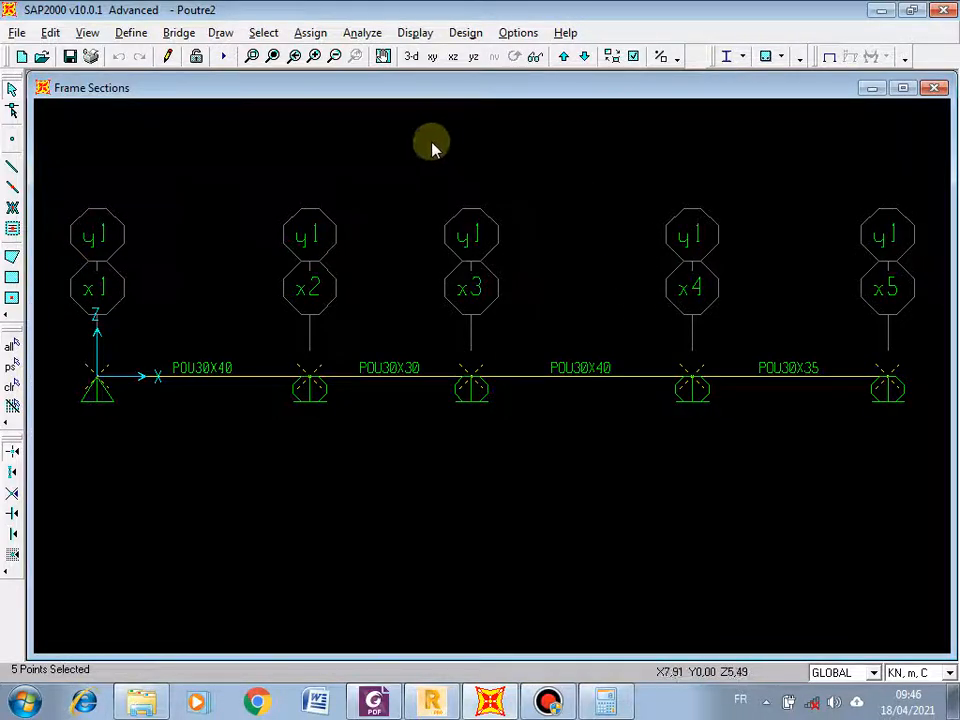
left_click(311, 33)
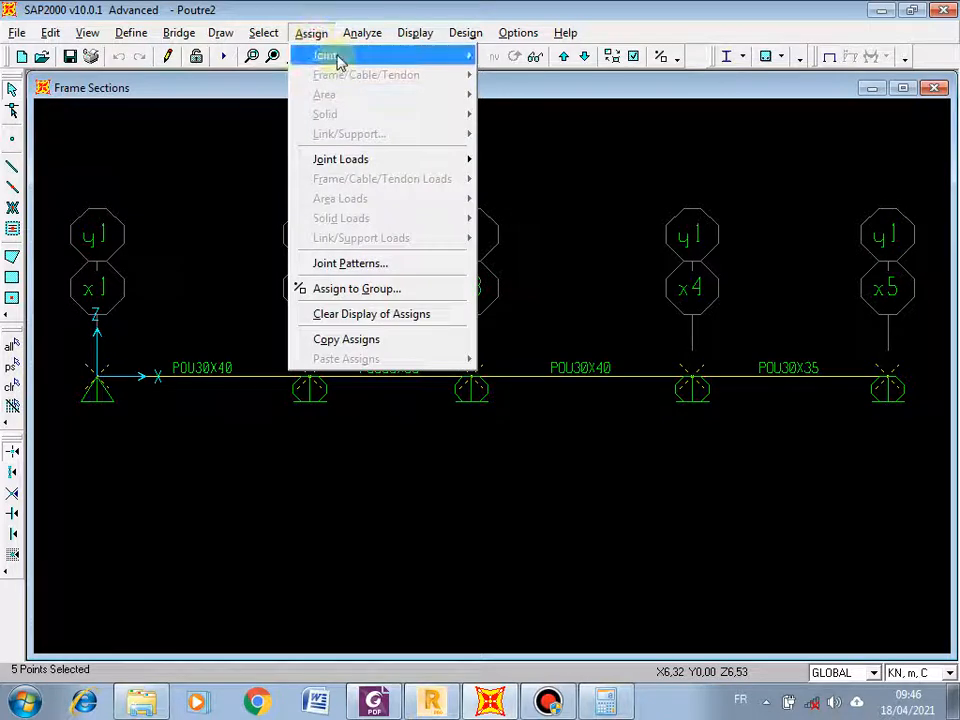
mouse_move(339, 62)
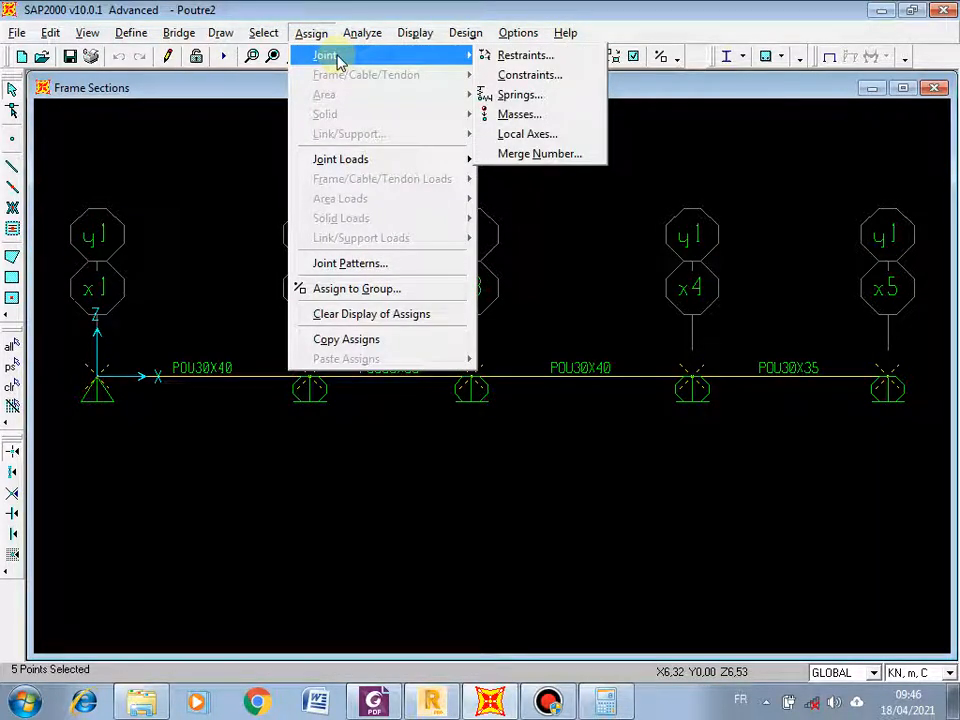
left_click(550, 58)
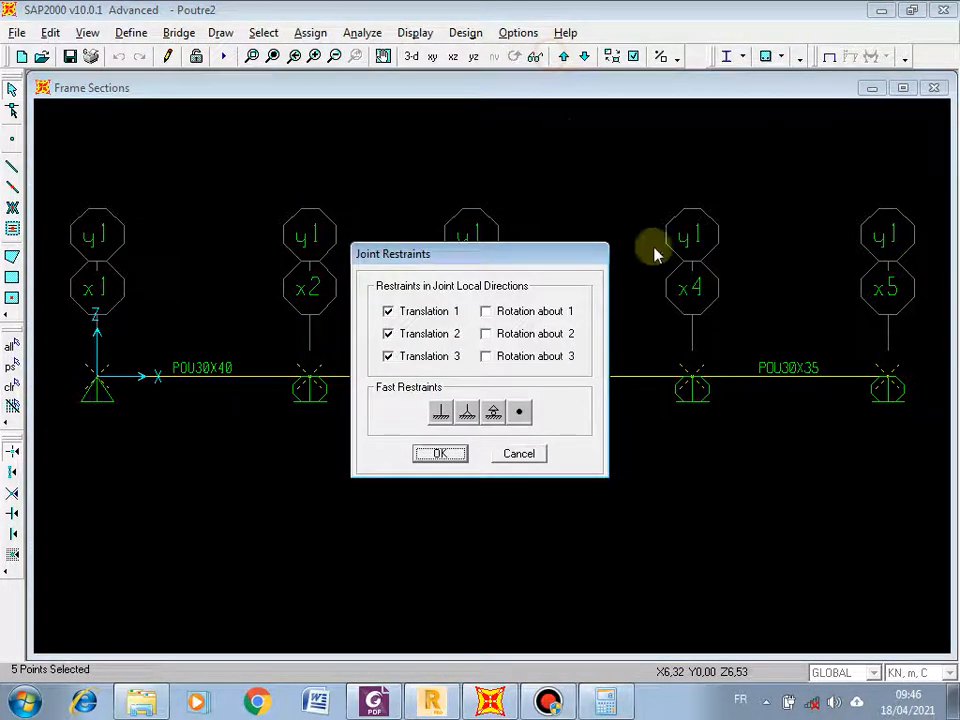
left_click(494, 415)
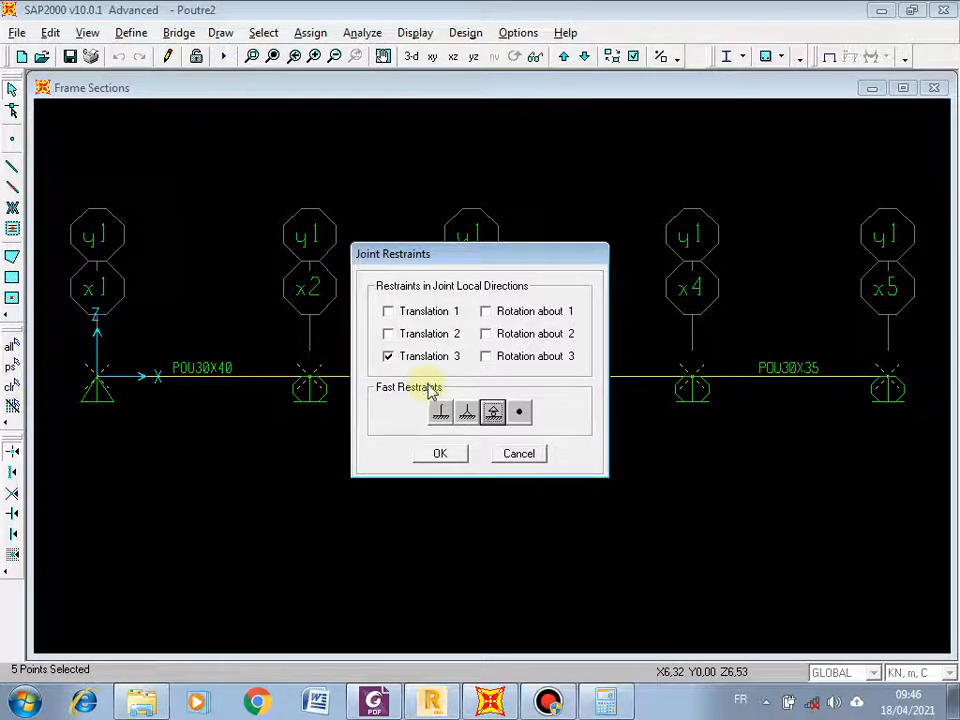
left_click(440, 453)
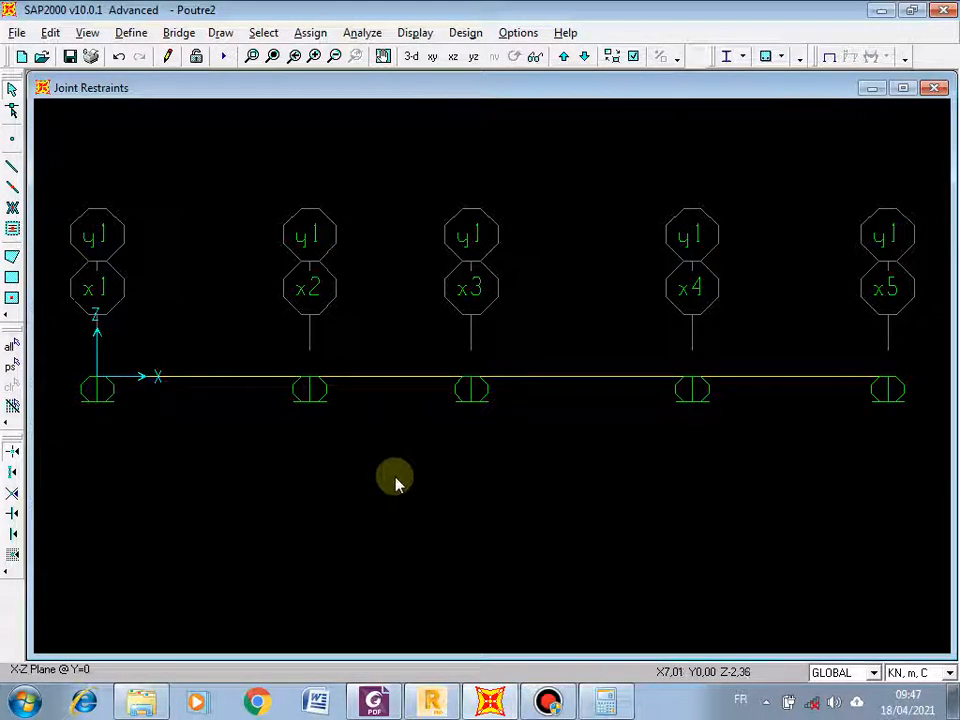
Show the beam in the 3-D view with the joint local axes displayed
left_click(411, 56)
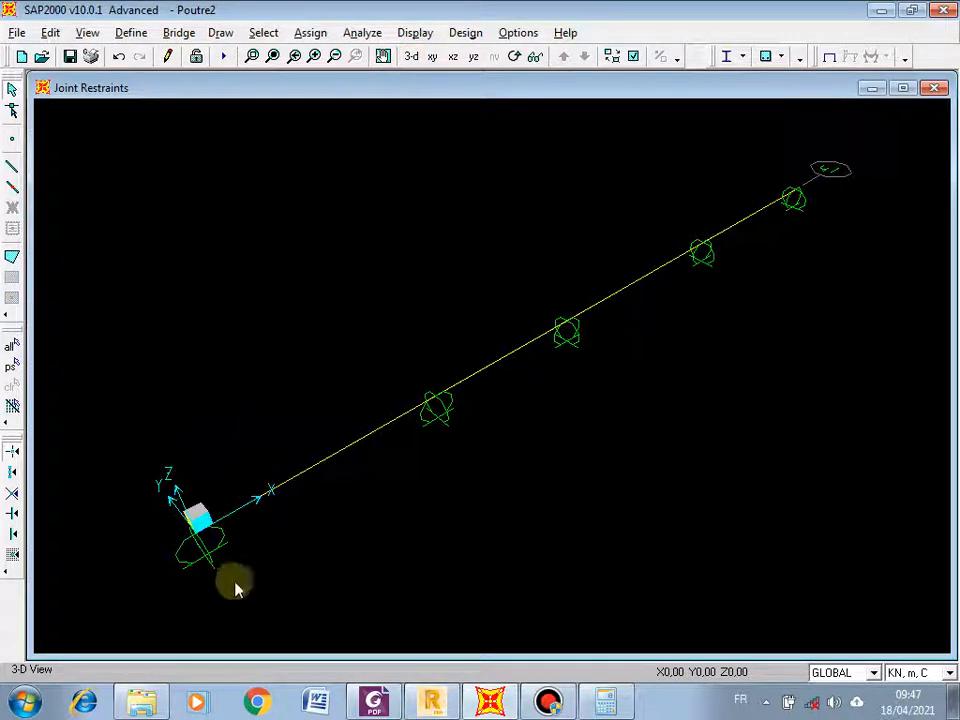
left_click(633, 58)
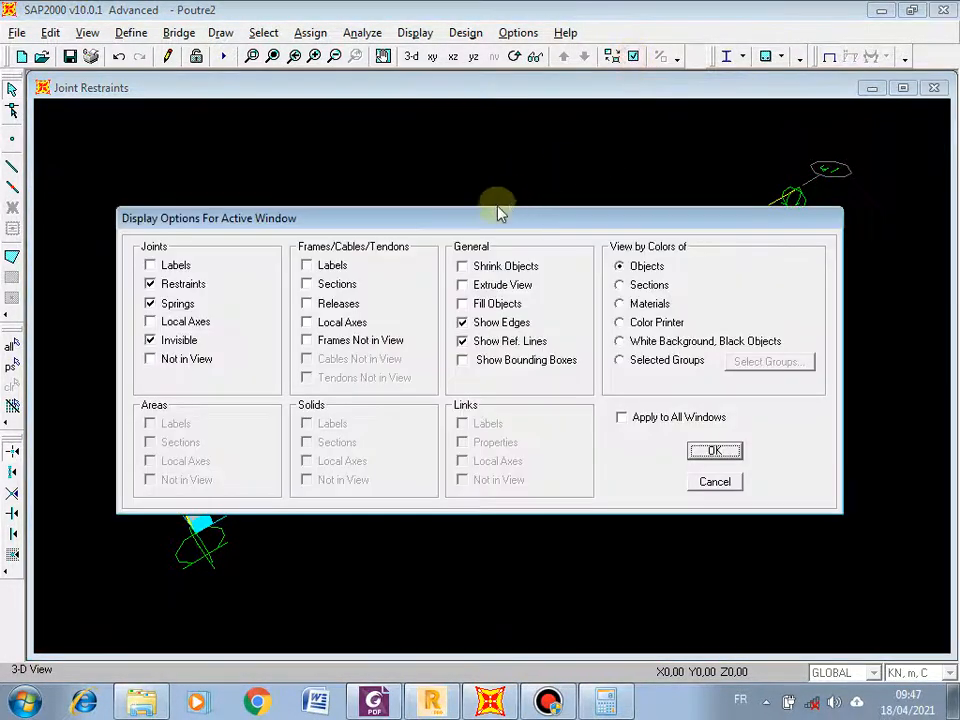
left_click(178, 322)
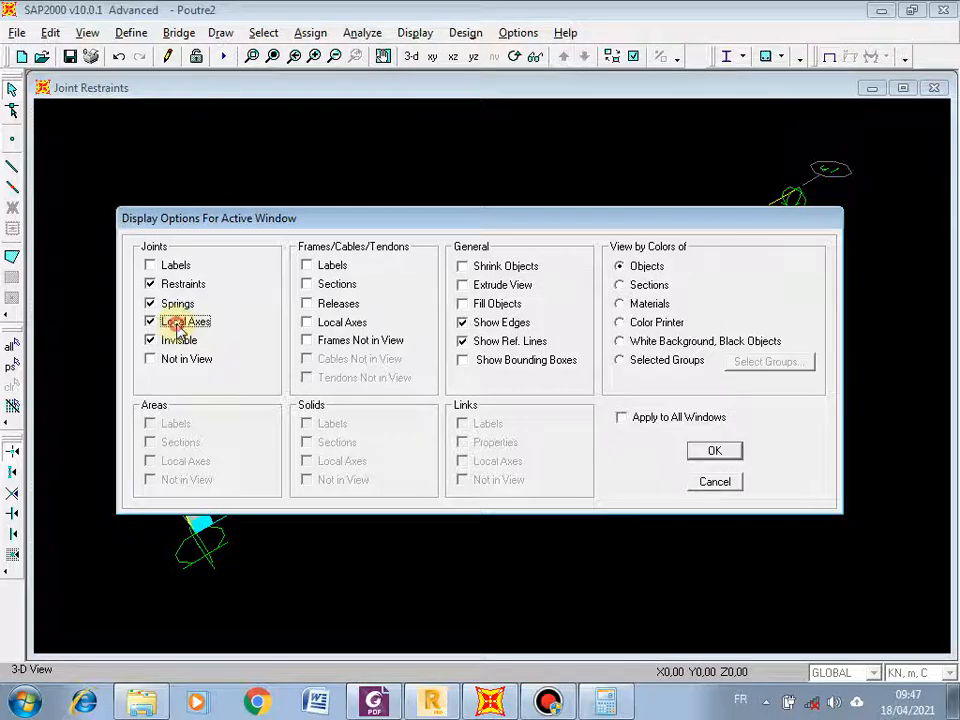
left_click(714, 453)
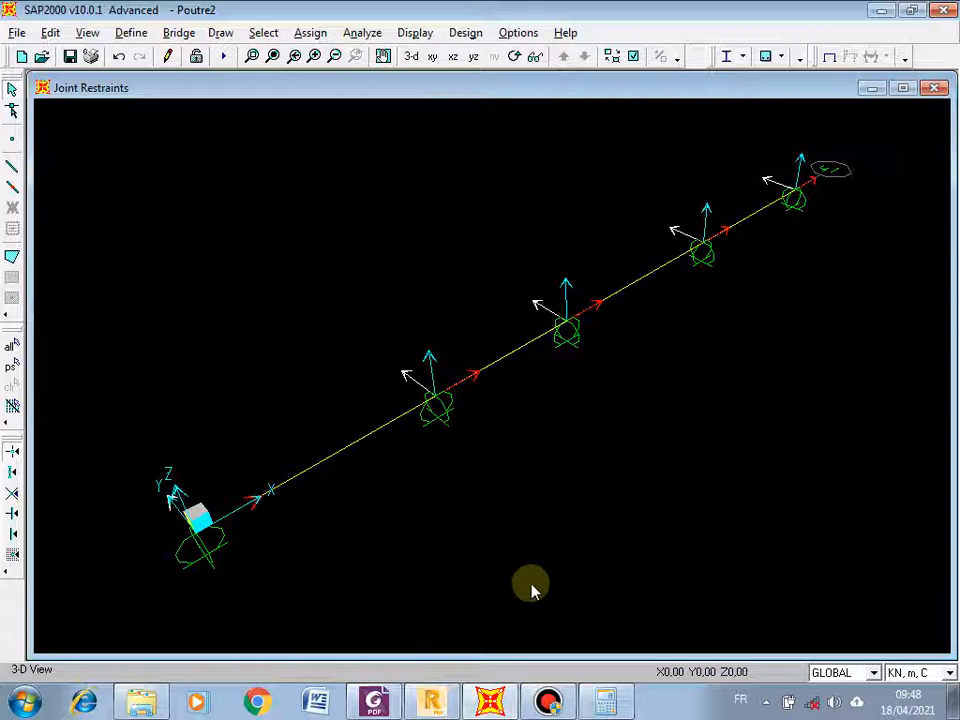
Check the restraint directions assigned to the second support joint against its local axes
left_click(440, 400)
left_click(311, 33)
mouse_move(458, 58)
left_click(530, 55)
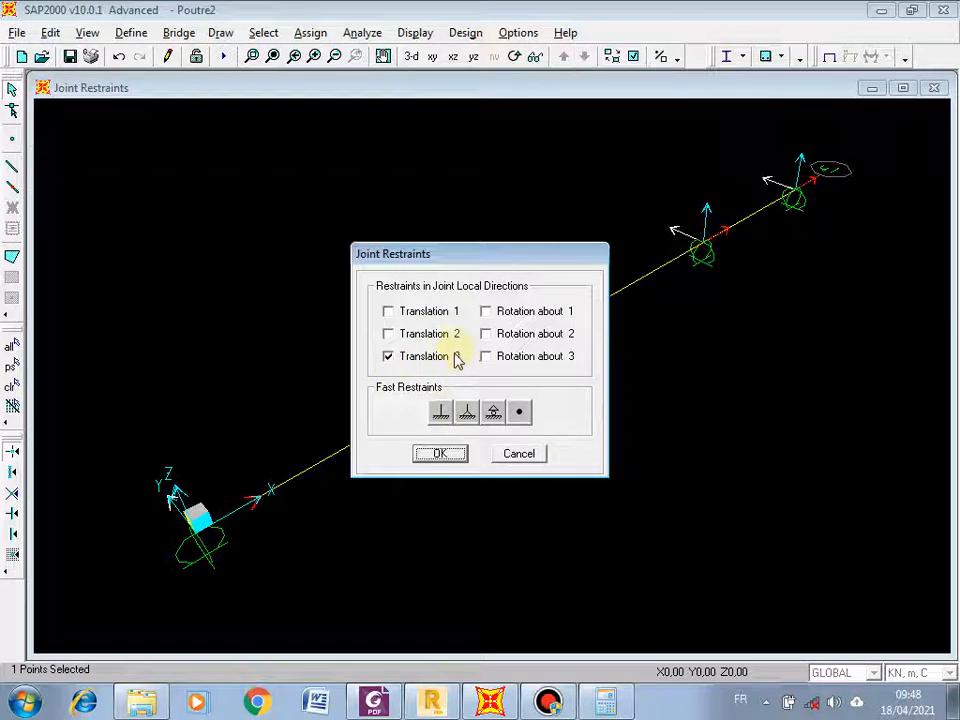
left_click(442, 454)
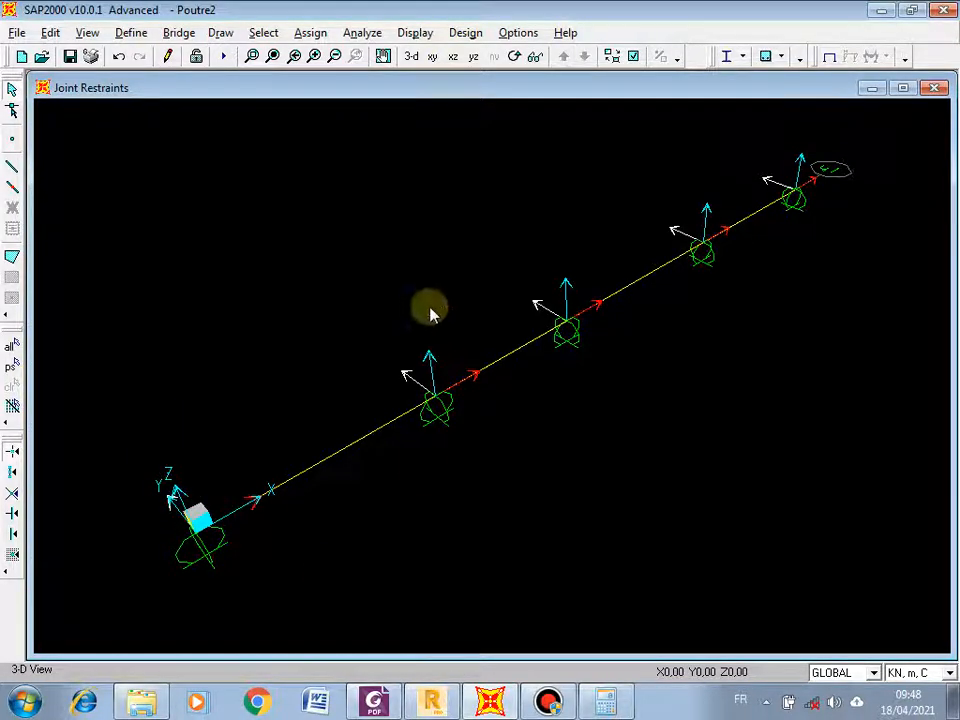
Hide the joint local axes and return to the XZ view of the beam
left_click(633, 56)
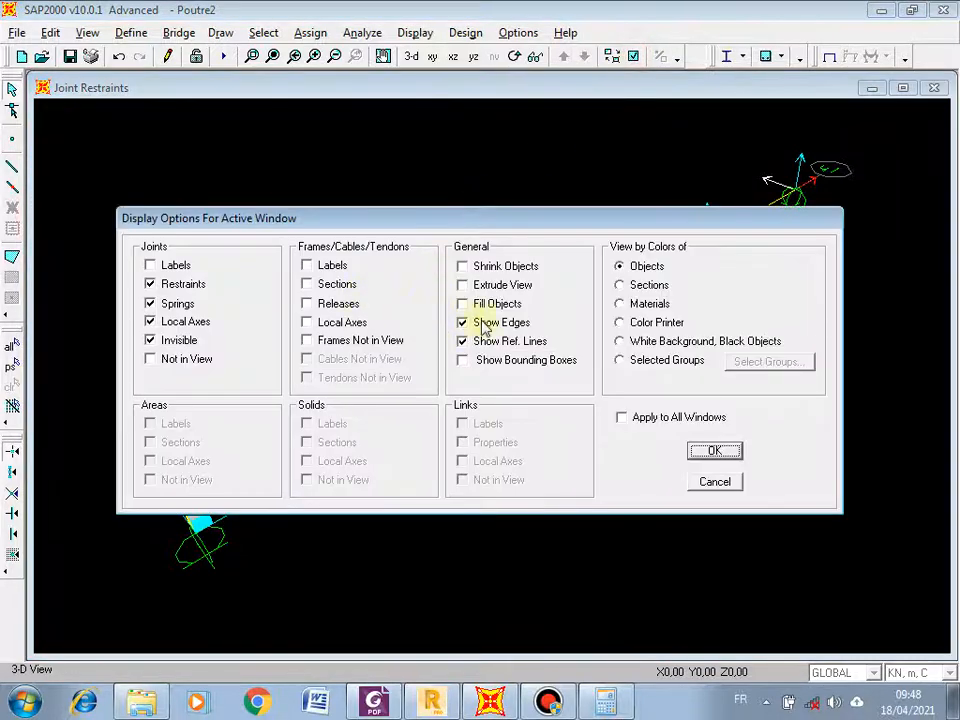
left_click(176, 321)
left_click(708, 451)
left_click(452, 57)
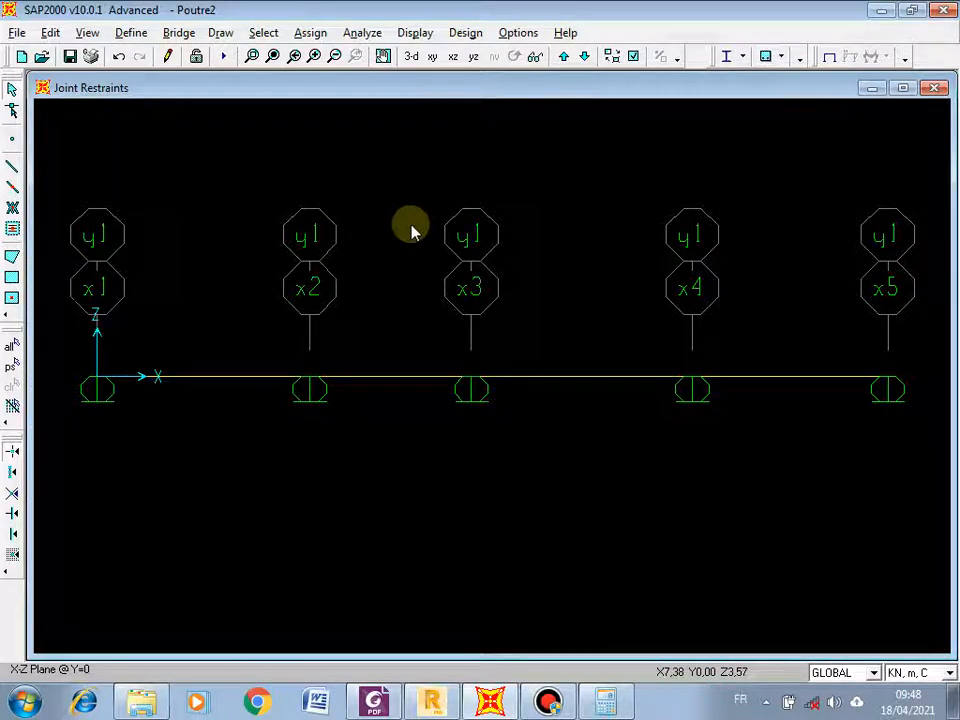
Rename the DEAD load case as G in the load definitions
left_click(133, 33)
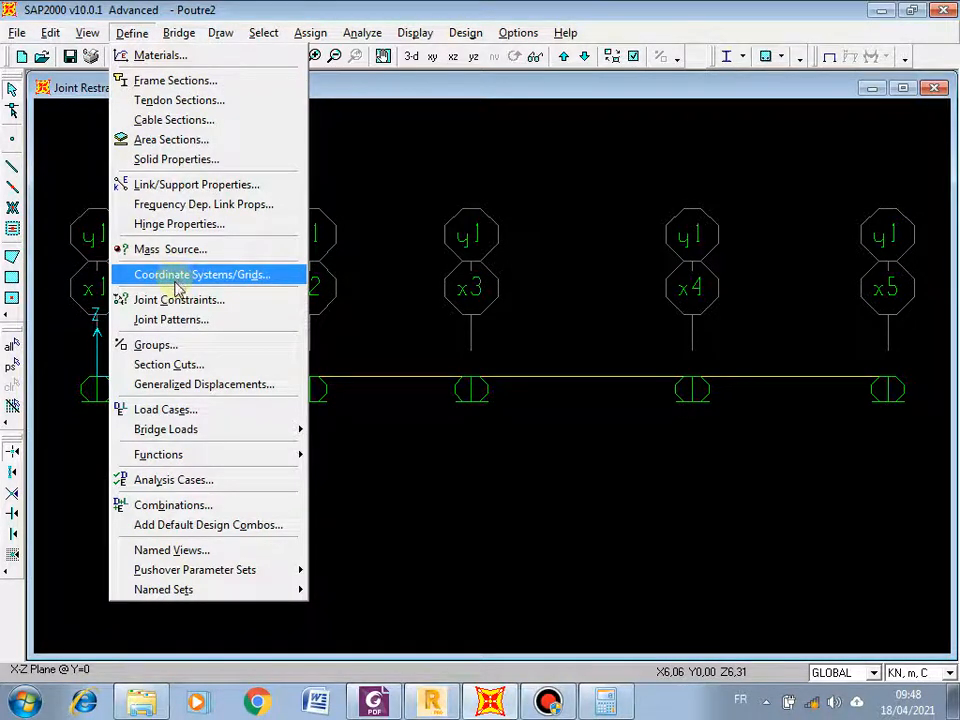
left_click(208, 412)
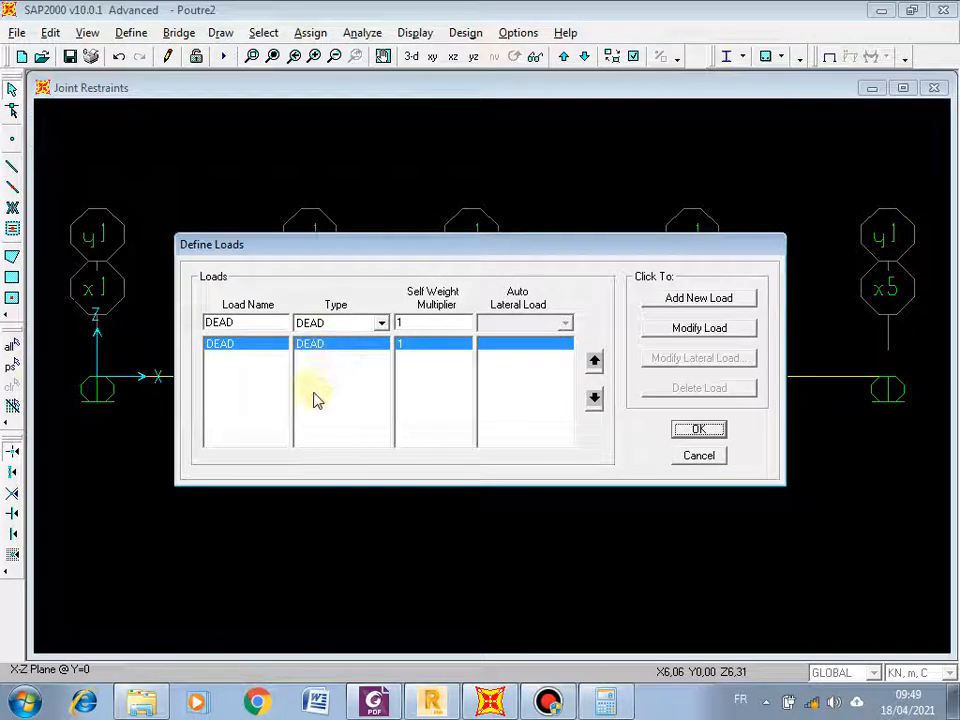
double_click(245, 322)
type("g")
key("BackSpace")
type("G")
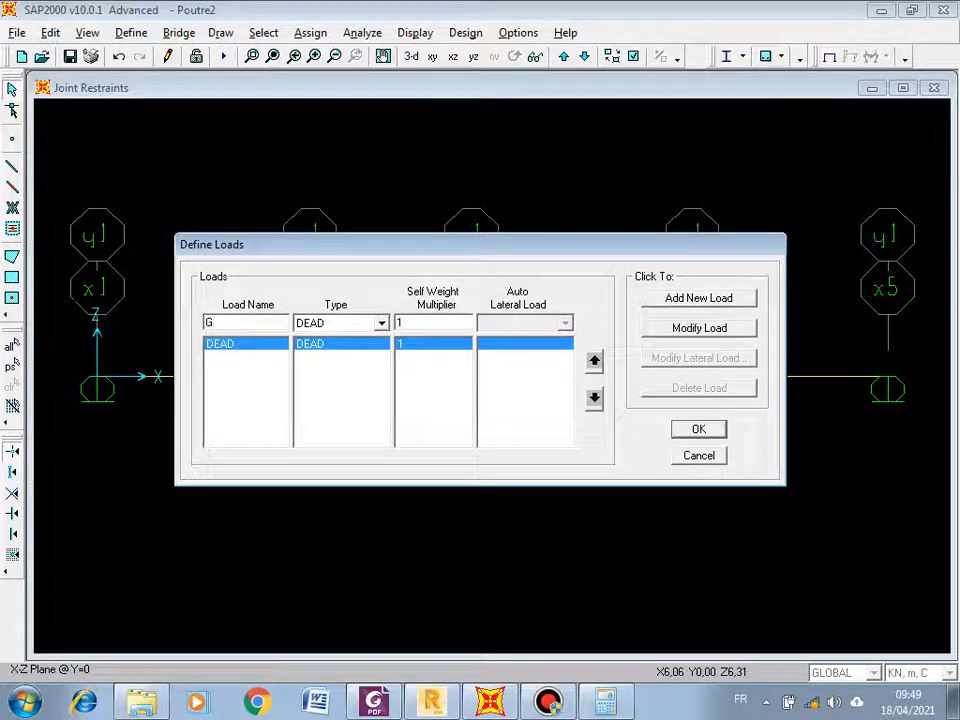
left_click(685, 338)
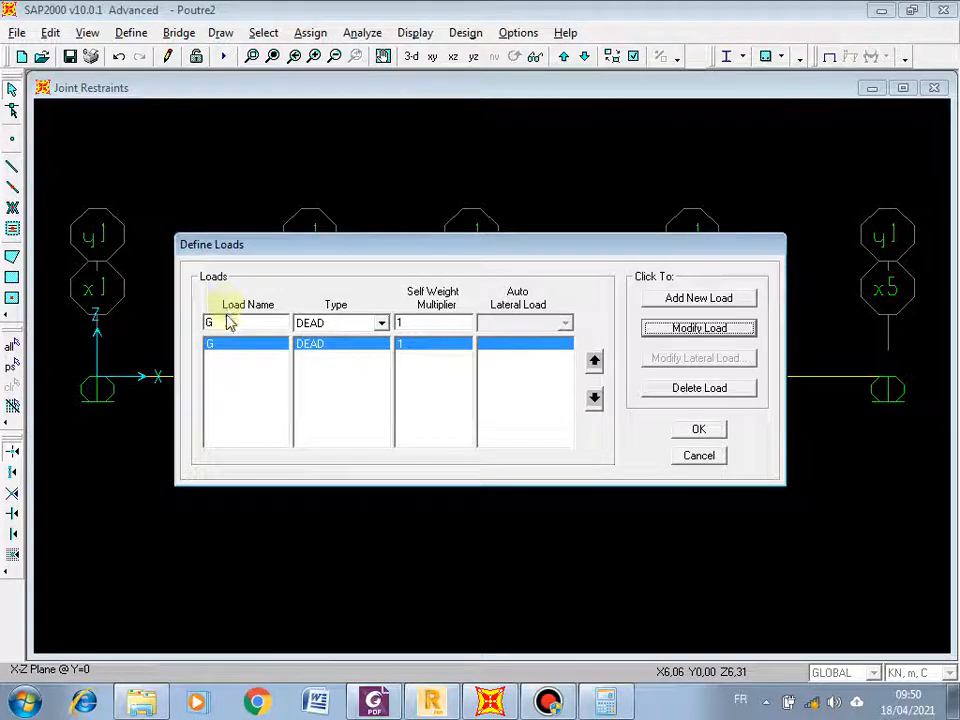
Add a load case named P of type LIVE with a self-weight multiplier of 0
double_click(226, 320)
type("p")
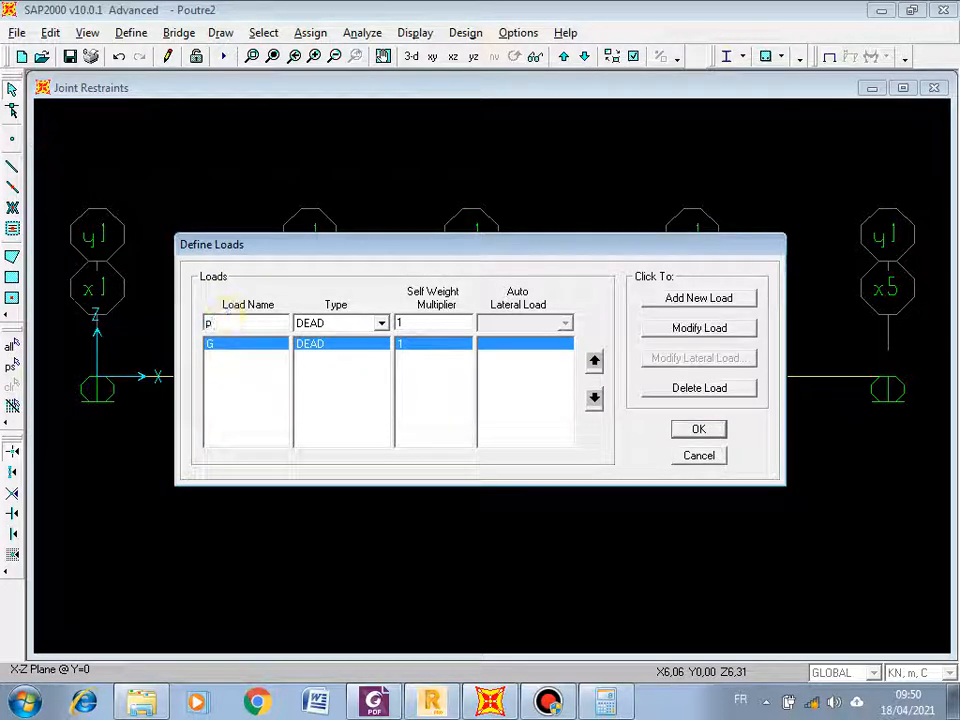
key("BackSpace")
type("P")
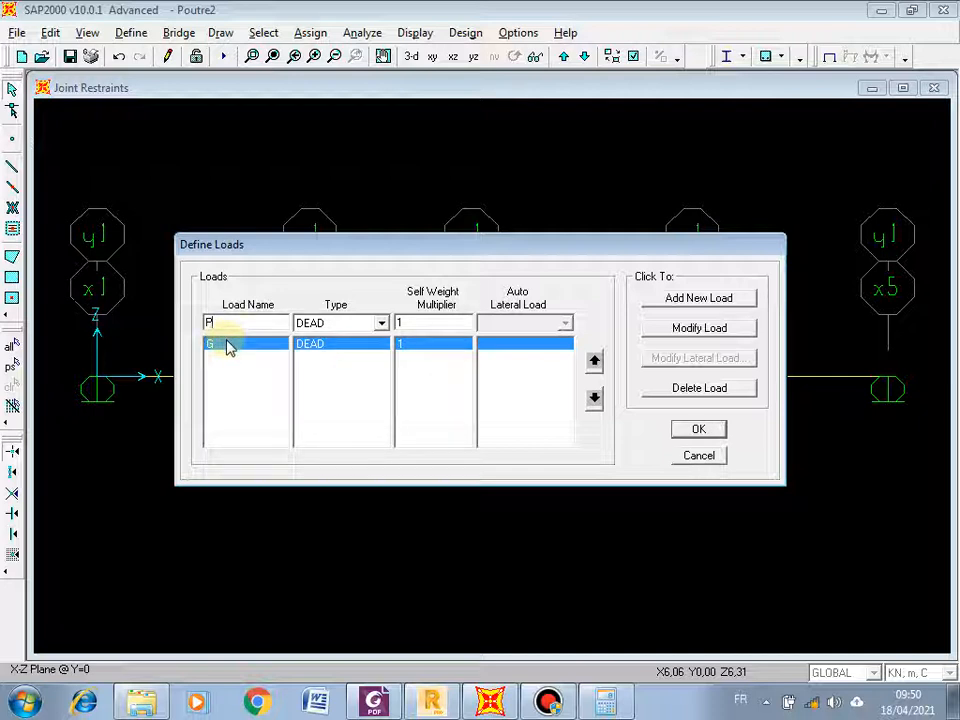
left_click(340, 325)
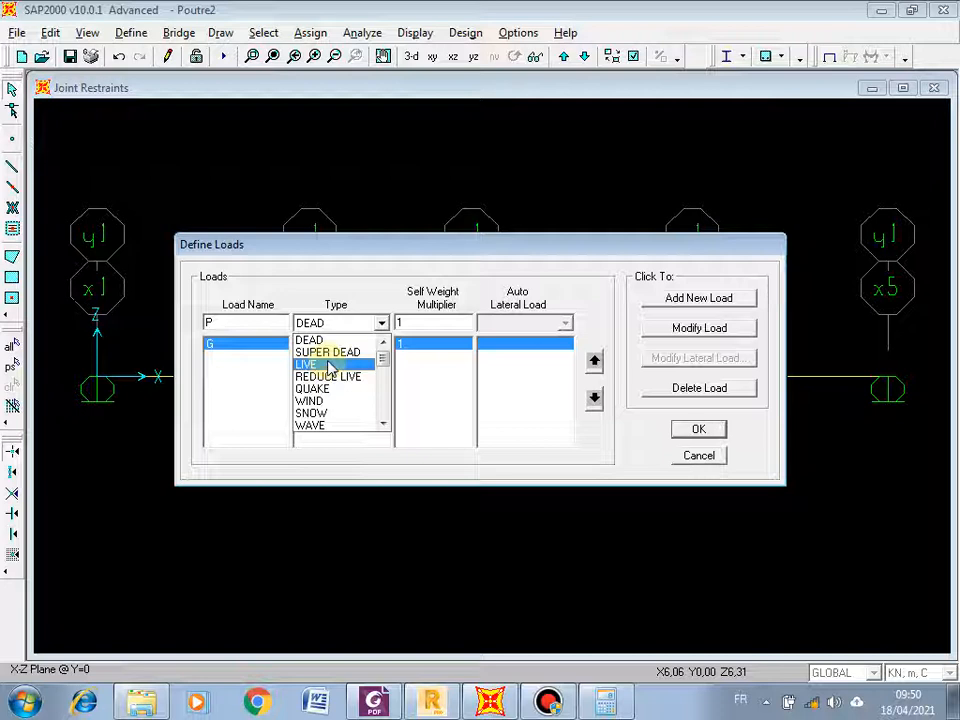
left_click(330, 366)
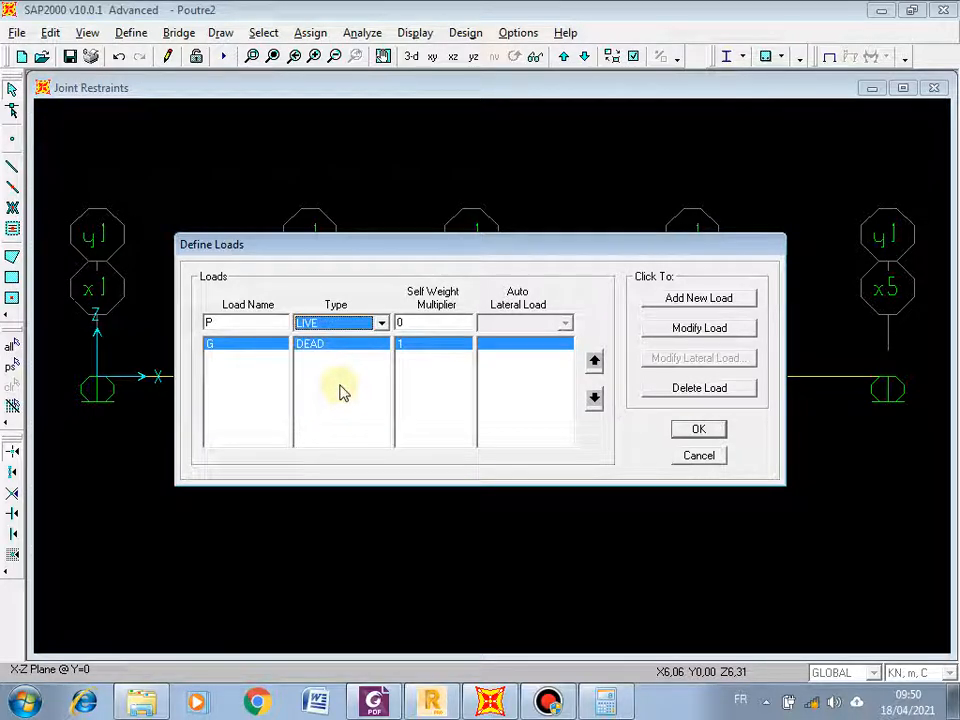
left_click(428, 322)
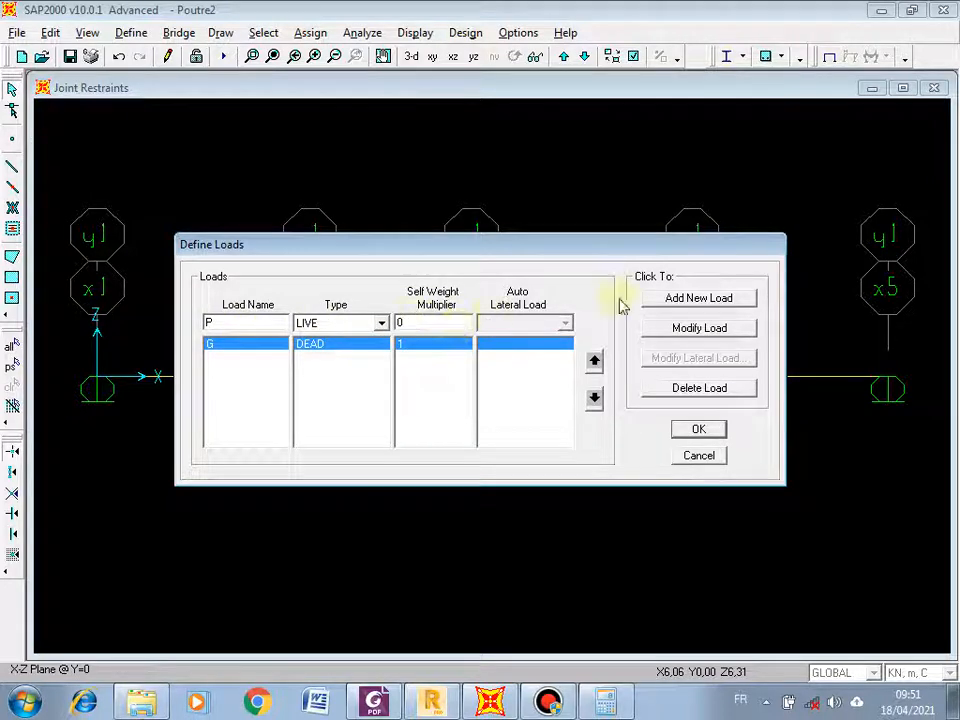
left_click(690, 300)
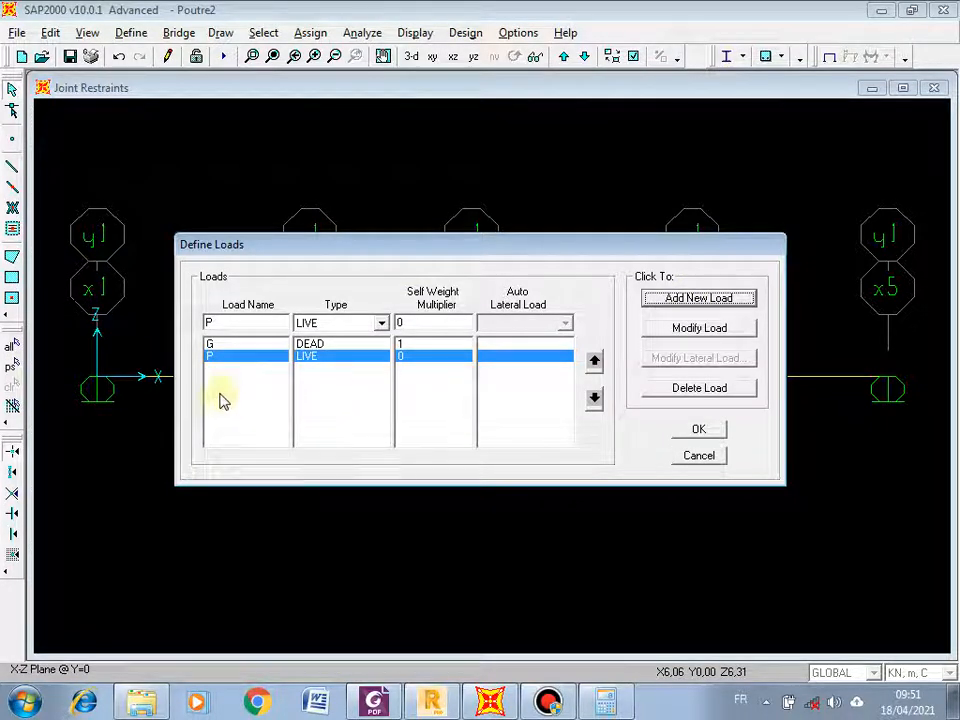
Review load cases G and P, accept the load definitions and save the model
left_click(220, 348)
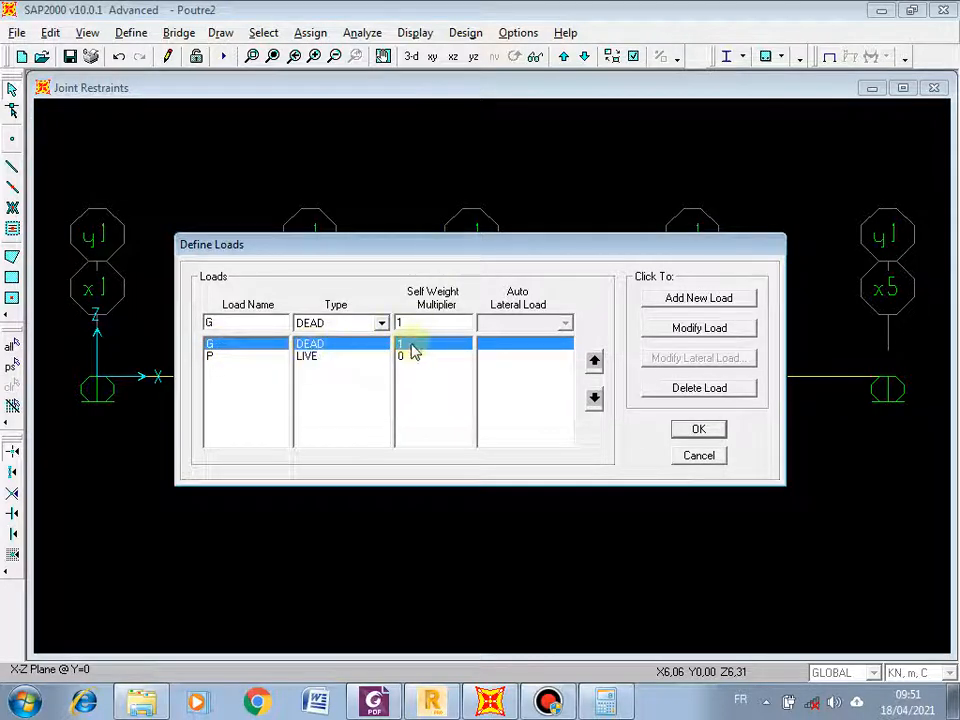
left_click(236, 357)
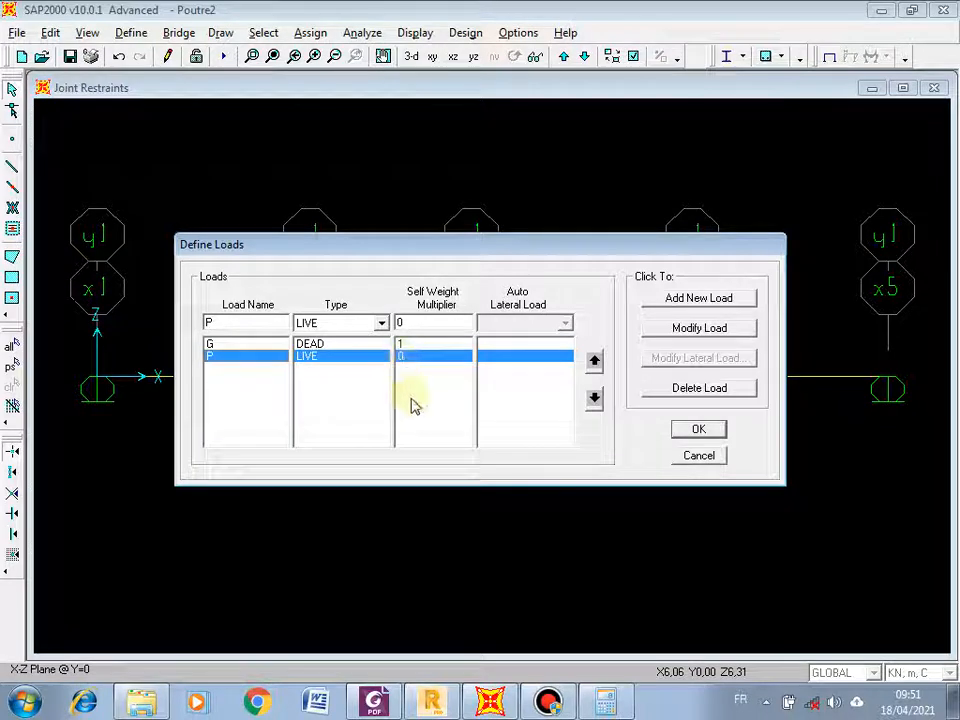
left_click(702, 432)
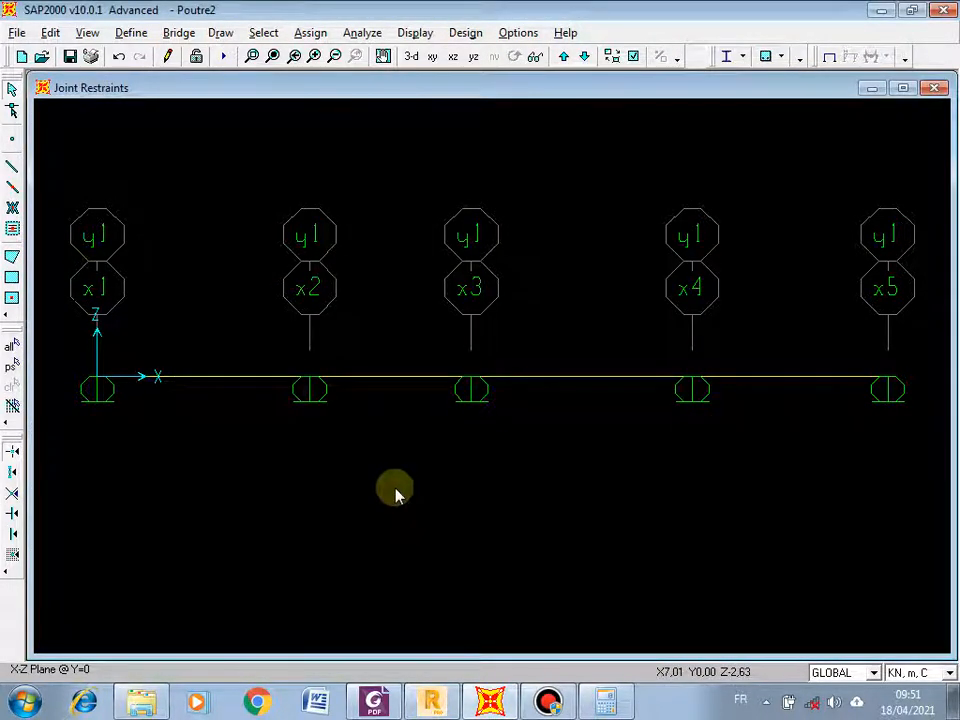
left_click(70, 56)
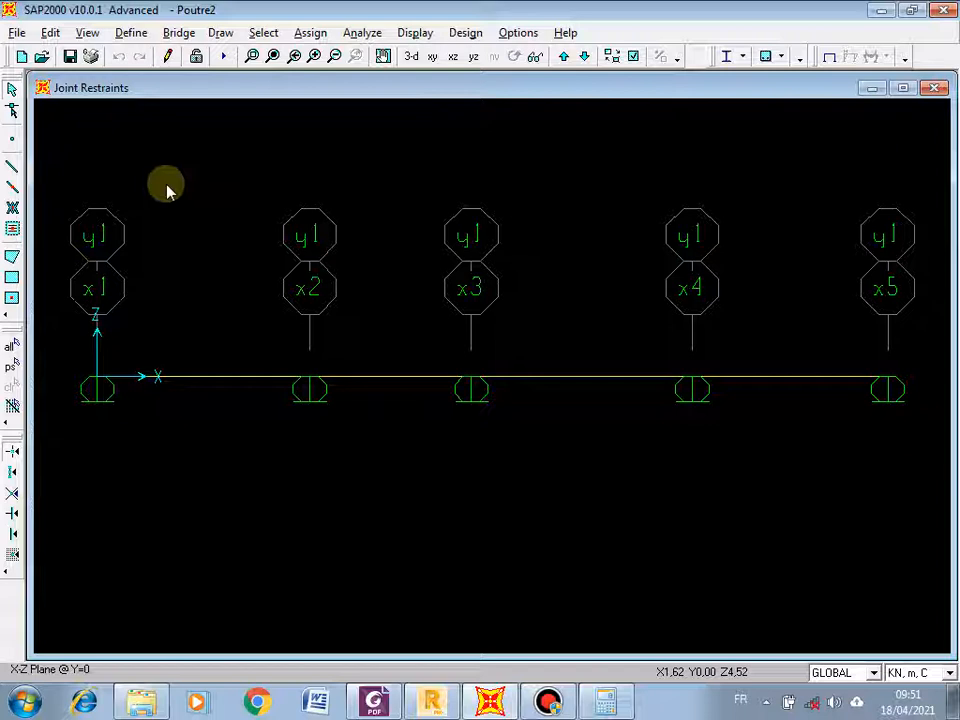
Create a response combination named ELU and add the DEAD case with a scale factor of 1,35
left_click(130, 33)
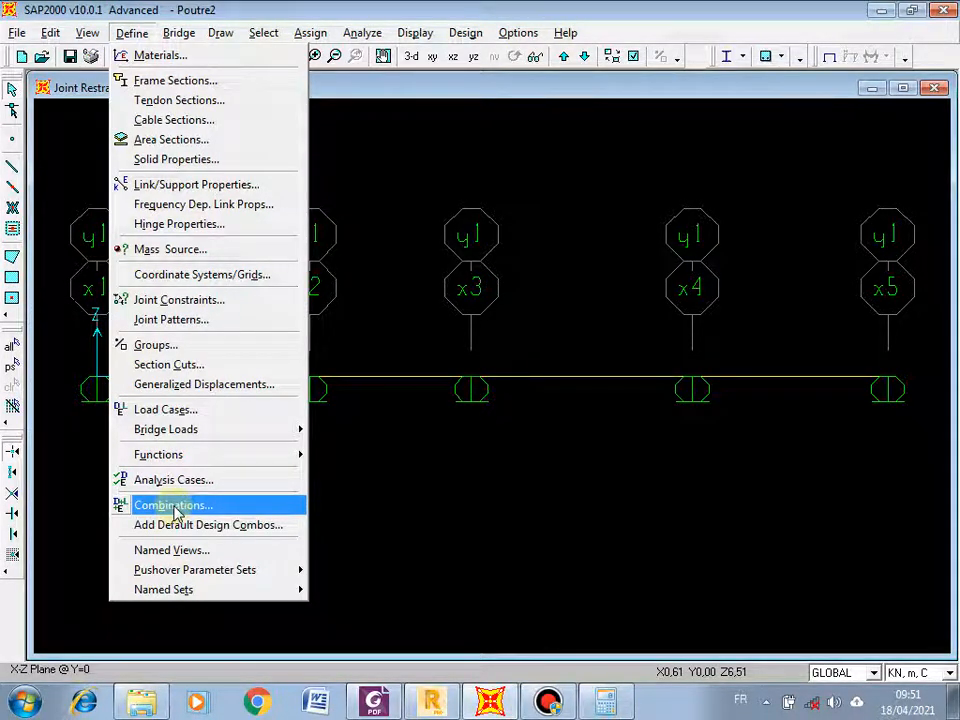
left_click(232, 511)
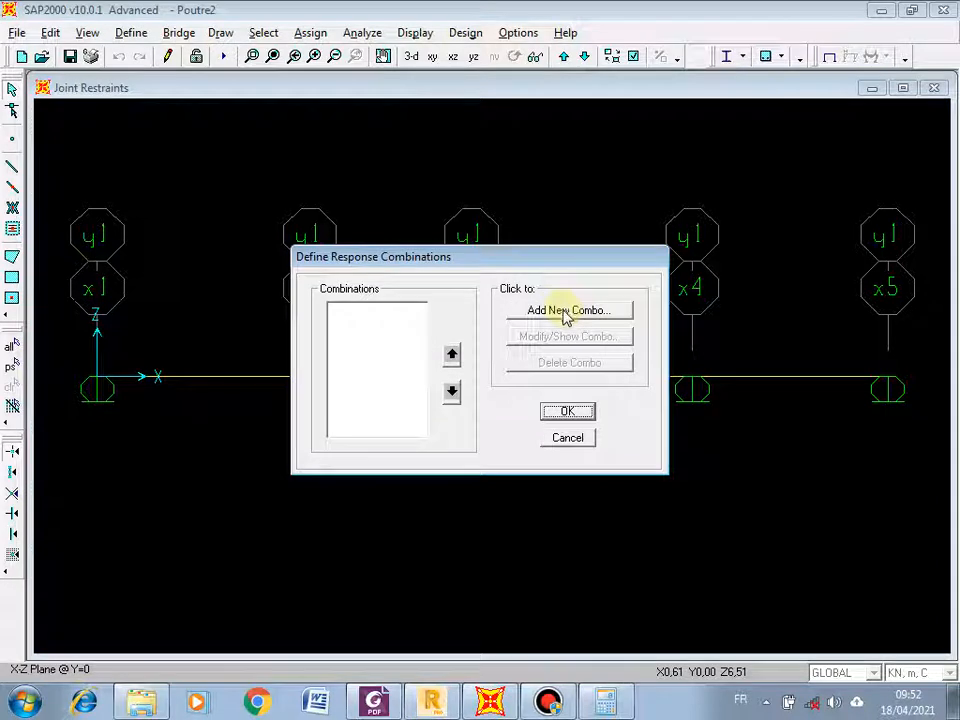
left_click(567, 311)
double_click(605, 248)
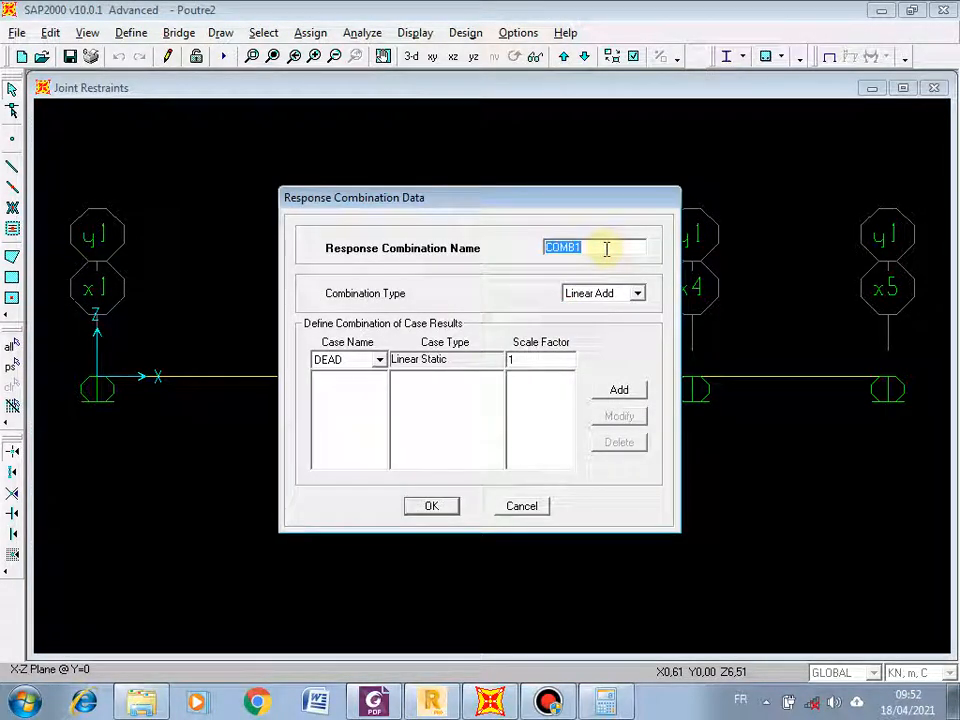
type("ELU")
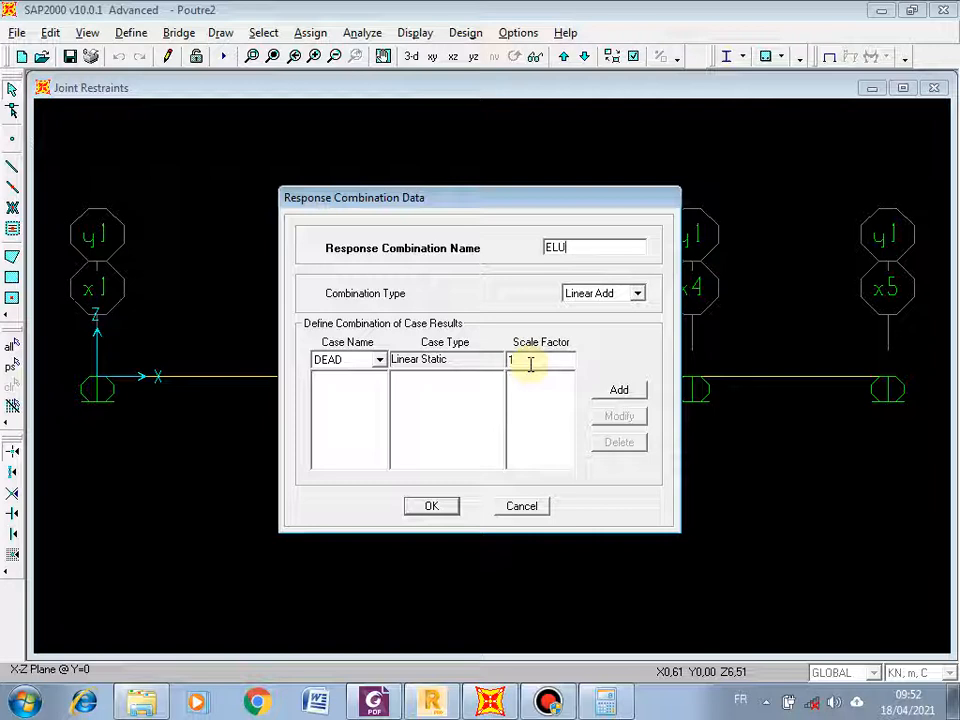
double_click(521, 358)
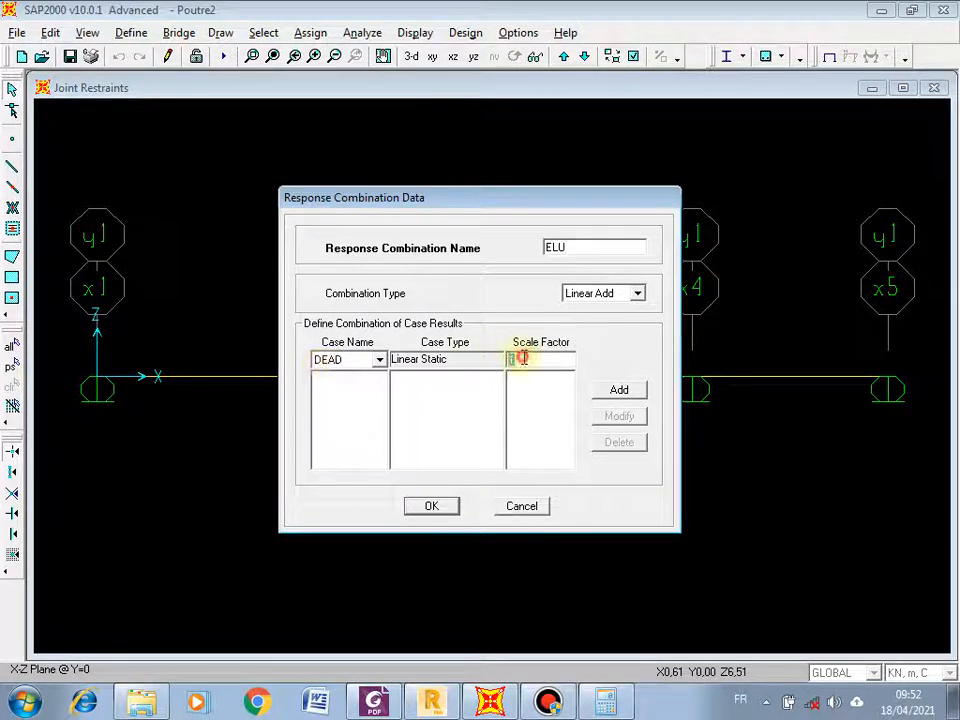
type("1")
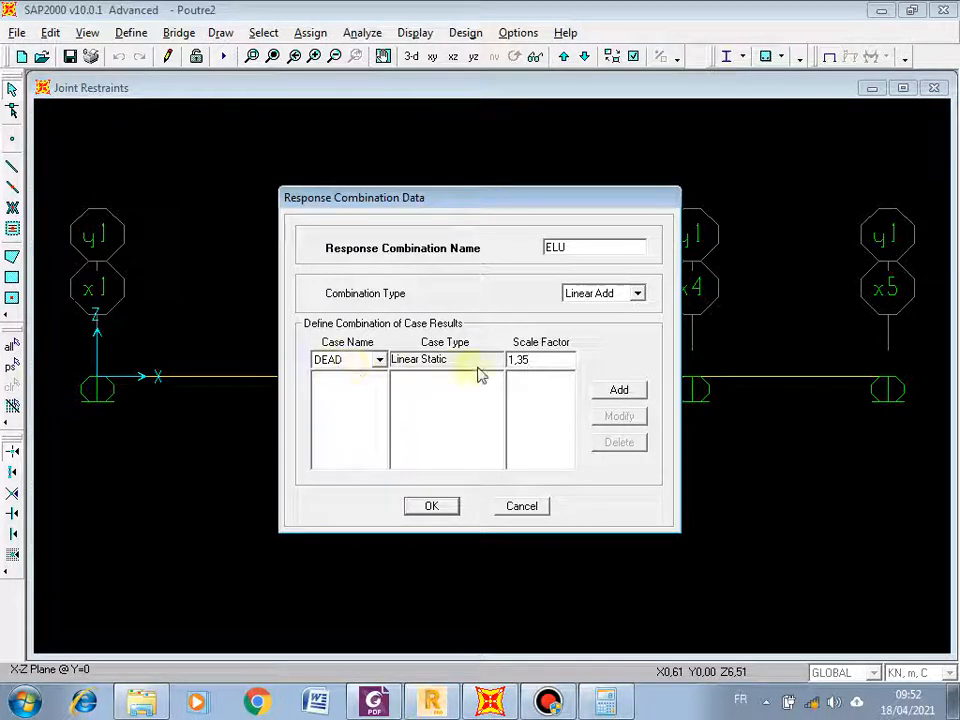
left_click(622, 392)
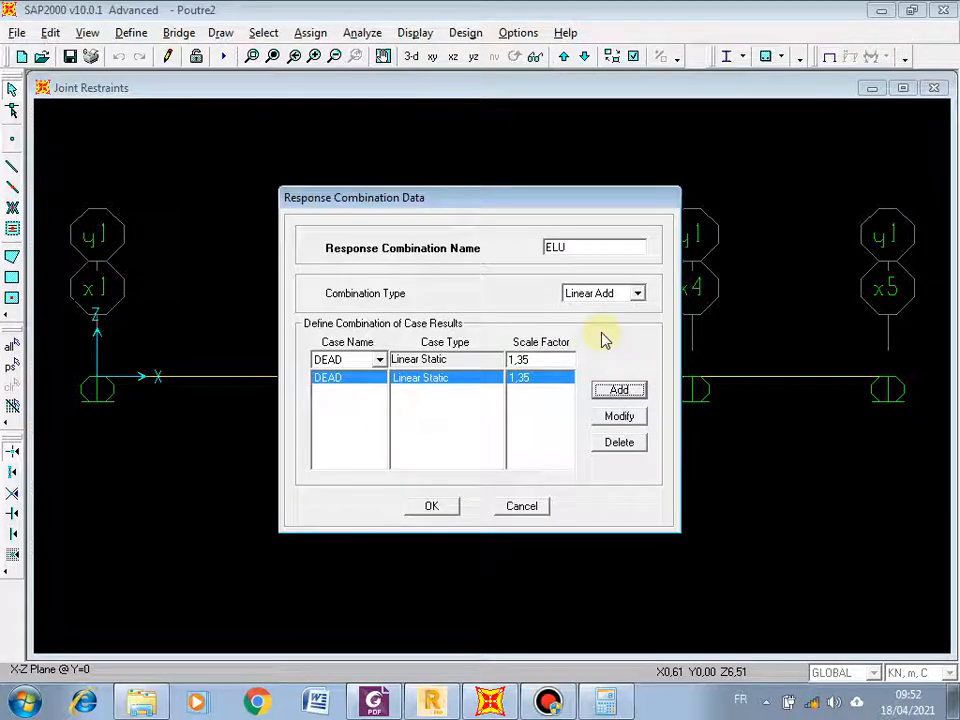
Add case P to the ELU combination with a scale factor of 1,5, check both entries and accept the combination
left_click(380, 360)
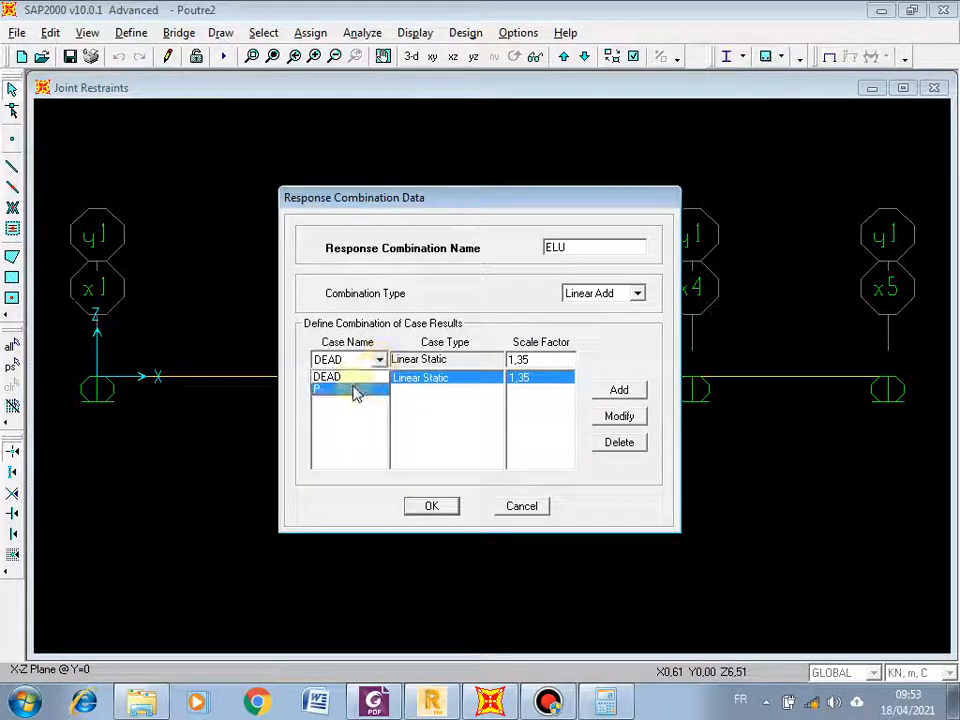
left_click(355, 390)
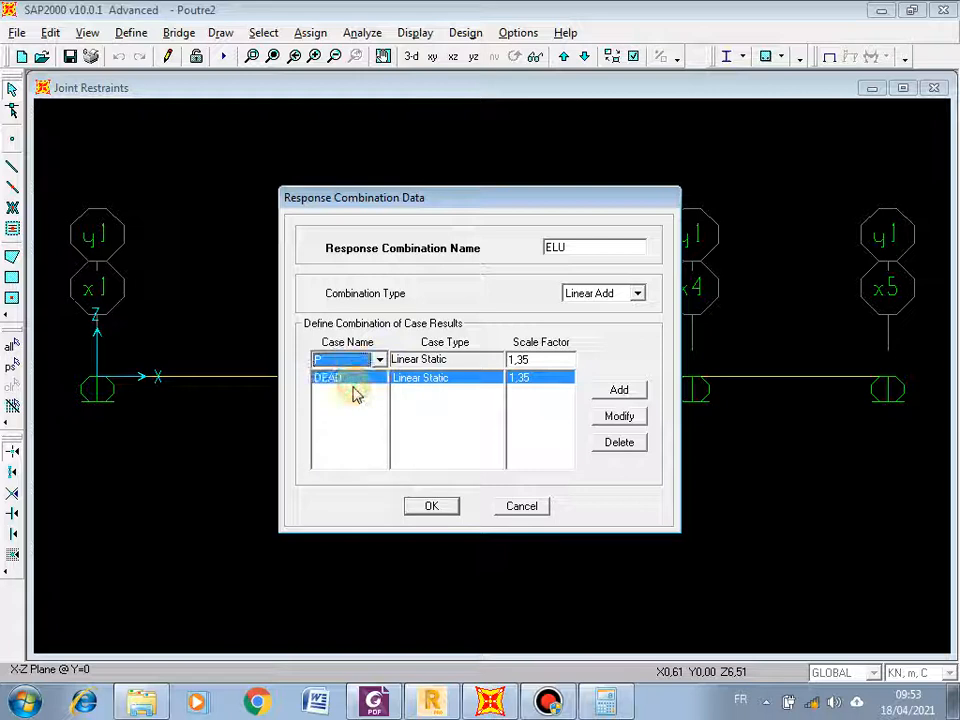
double_click(539, 361)
type("1")
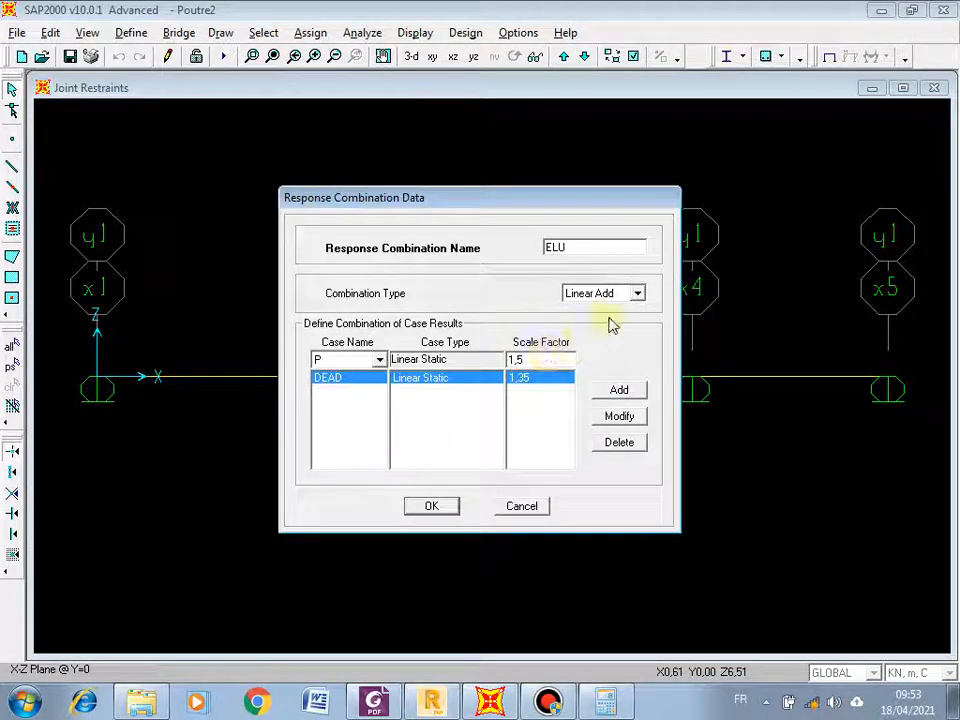
left_click(620, 390)
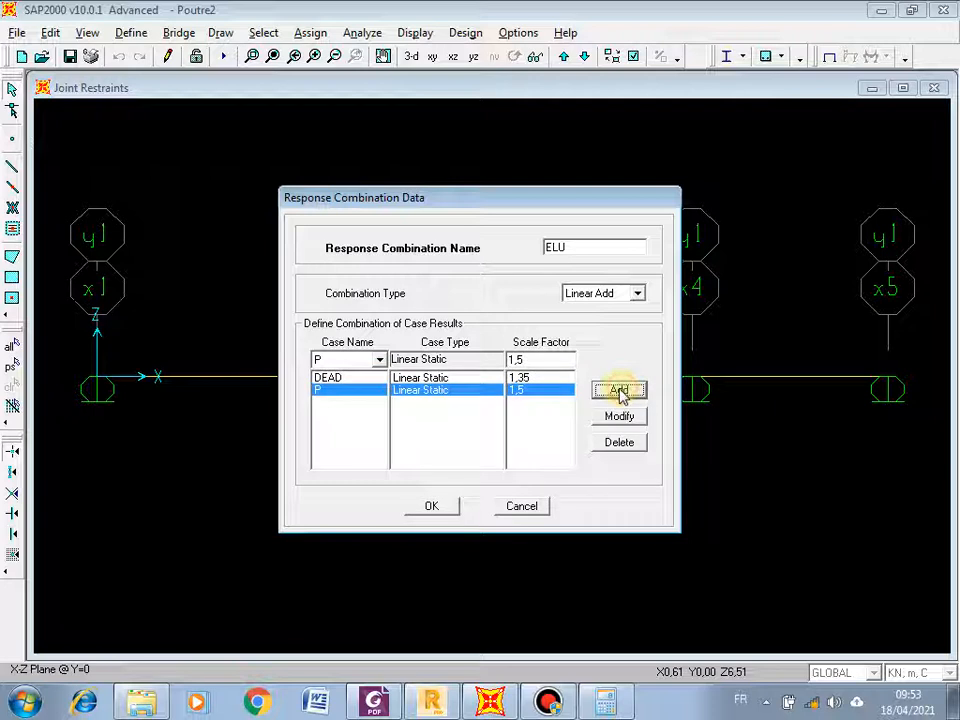
left_click(332, 379)
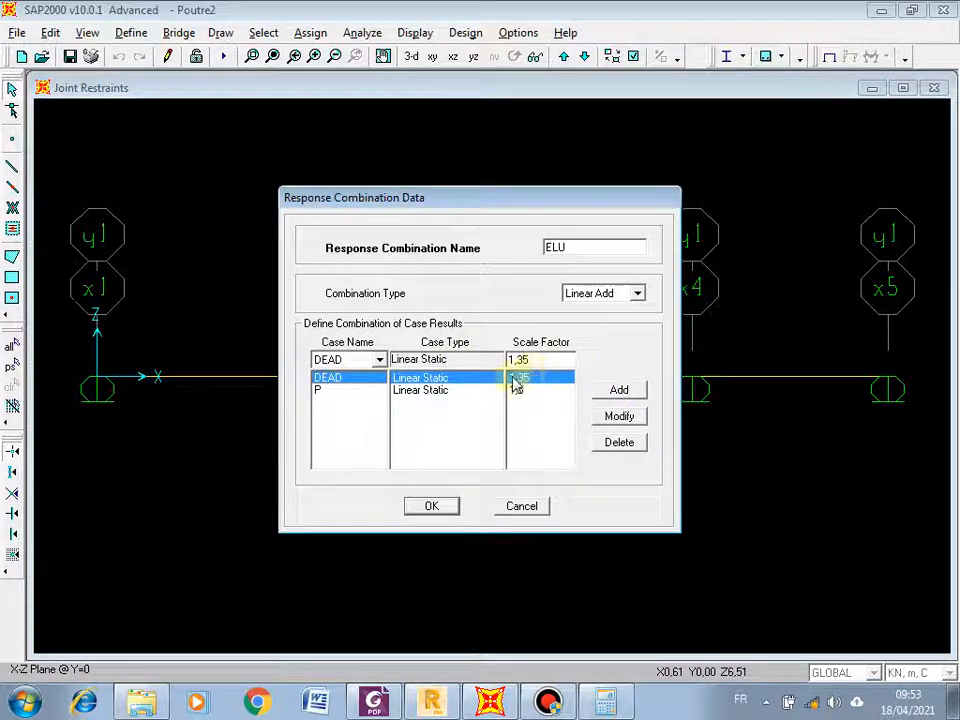
left_click(335, 390)
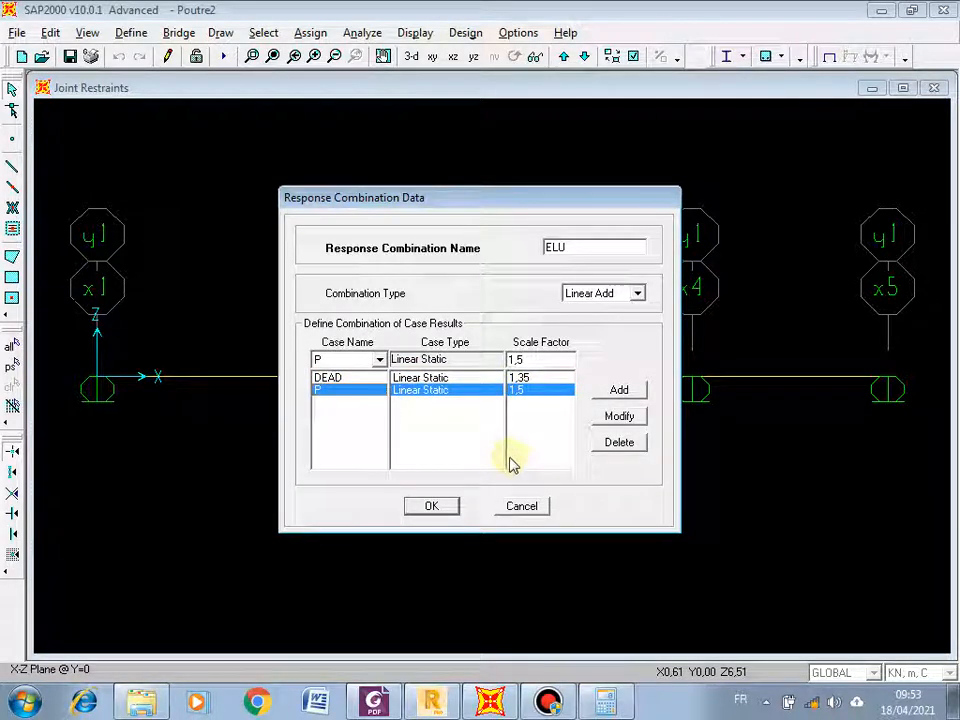
left_click(433, 507)
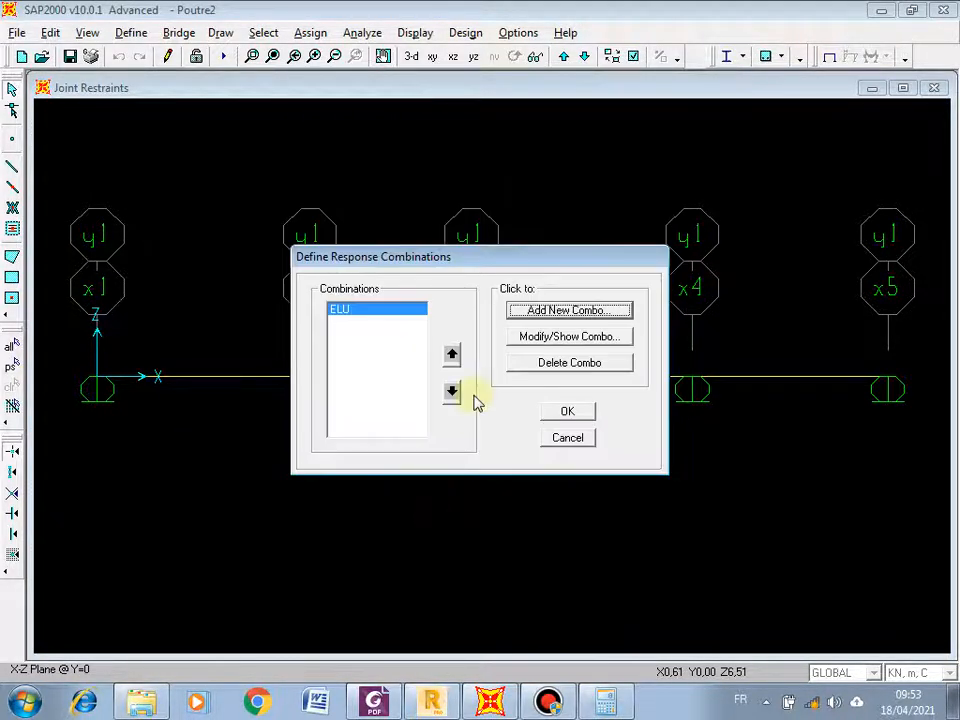
Create a second response combination named ELS and set its DEAD scale factor to 1
left_click(581, 313)
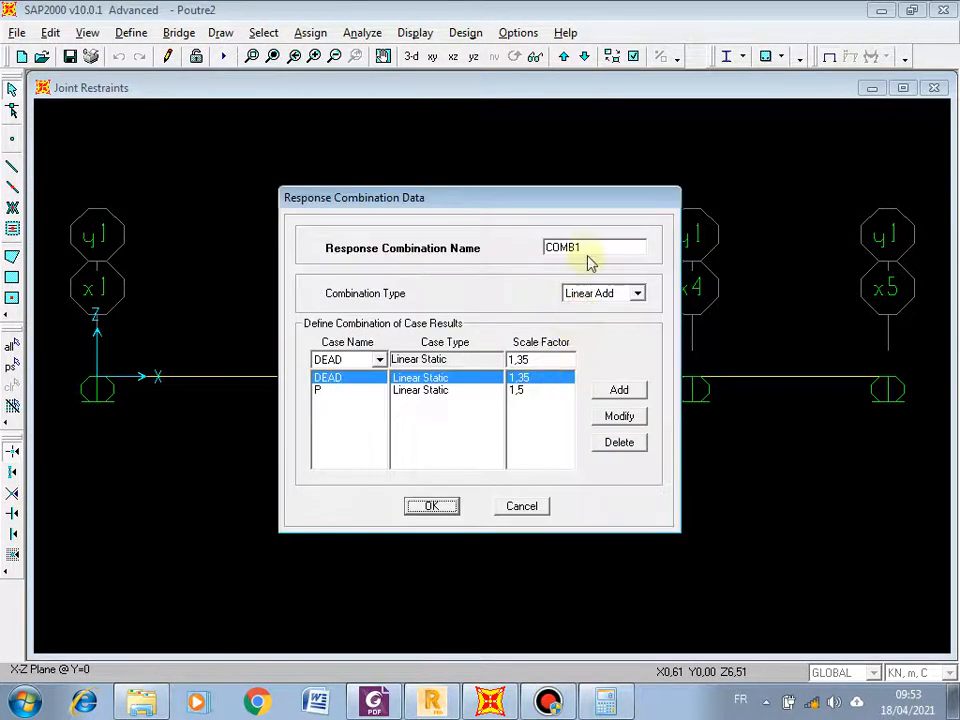
left_click_drag(590, 247, 510, 243)
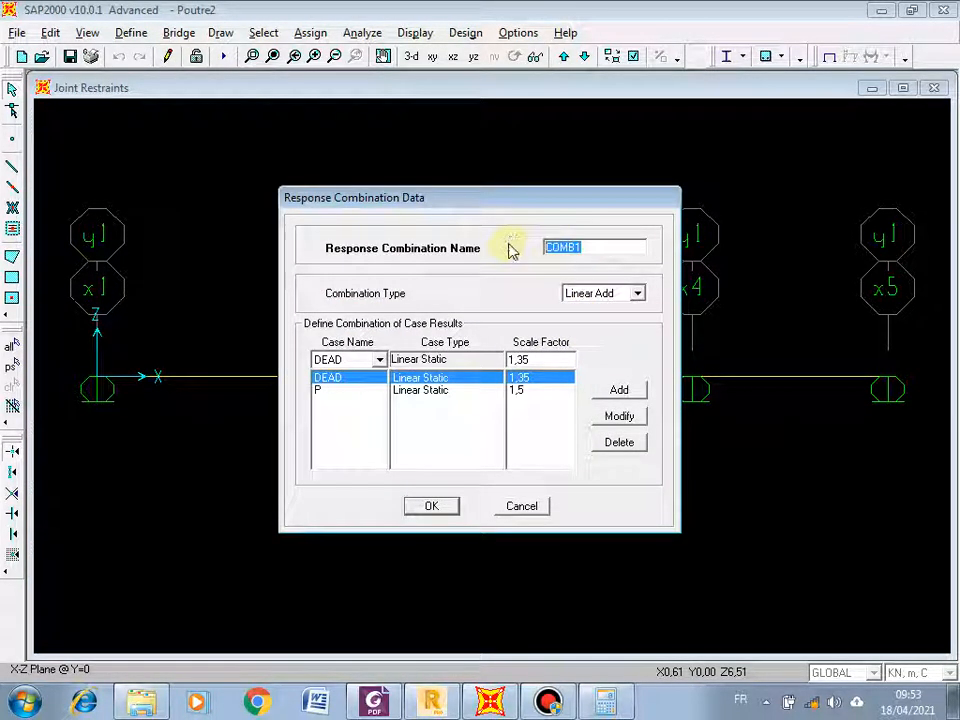
type("ELS")
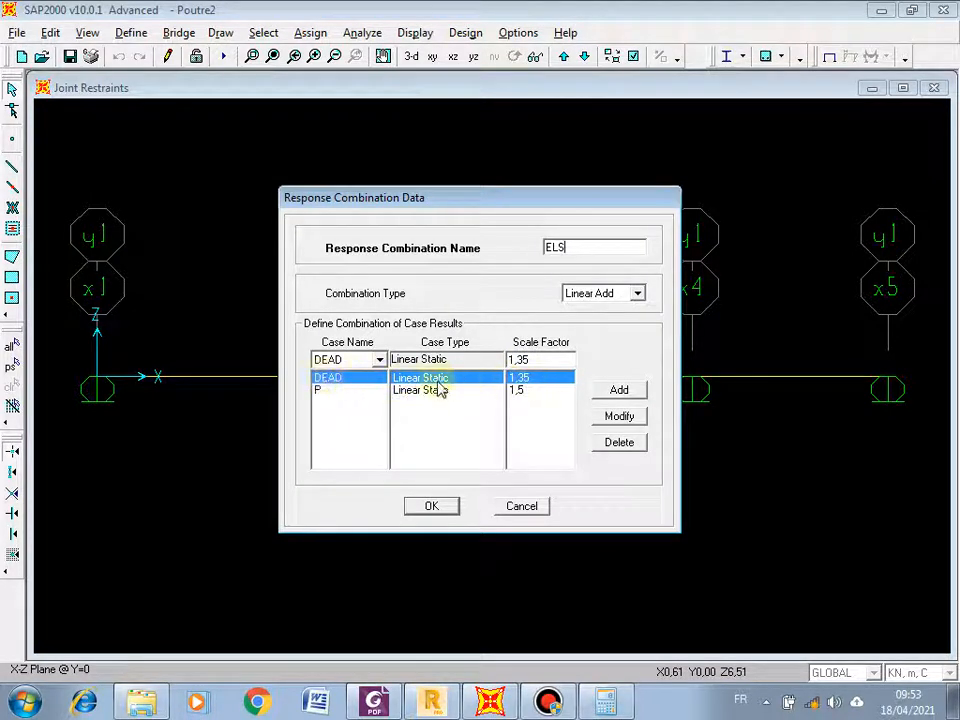
double_click(533, 360)
type("1")
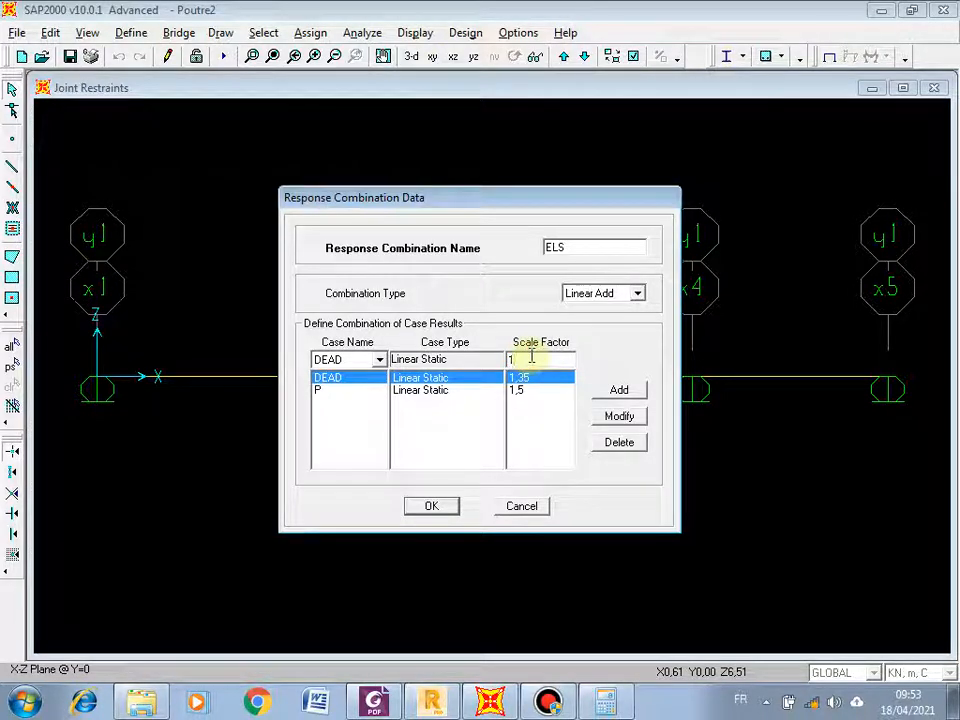
left_click(621, 420)
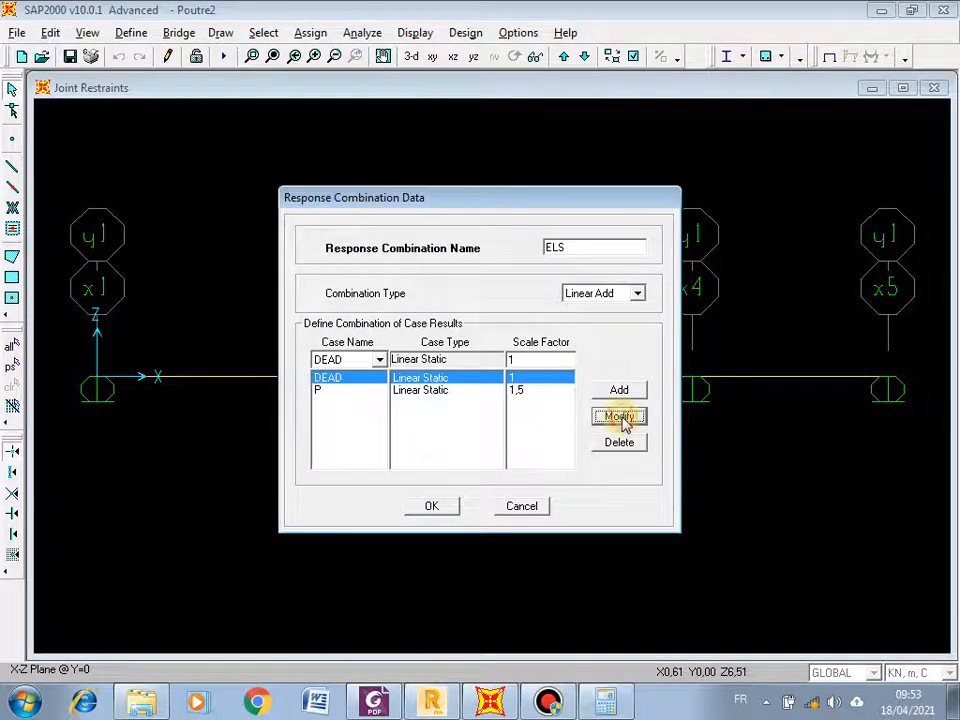
Set the scale factor of case P to 1 in the ELS combination and accept the combination definitions
left_click(335, 391)
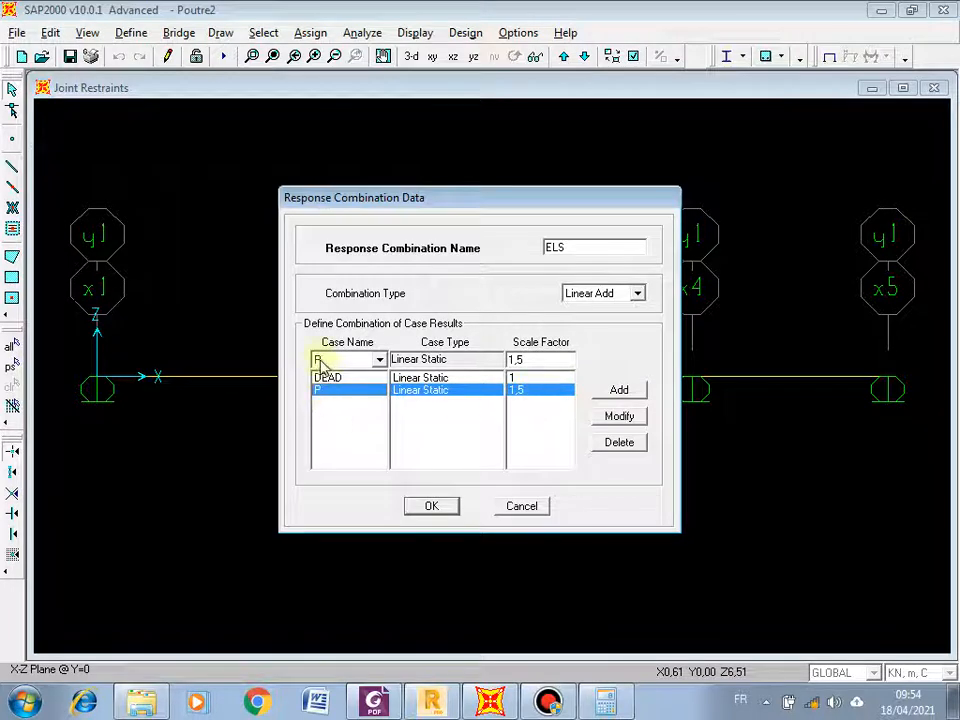
left_click_drag(514, 360, 528, 360)
type("1")
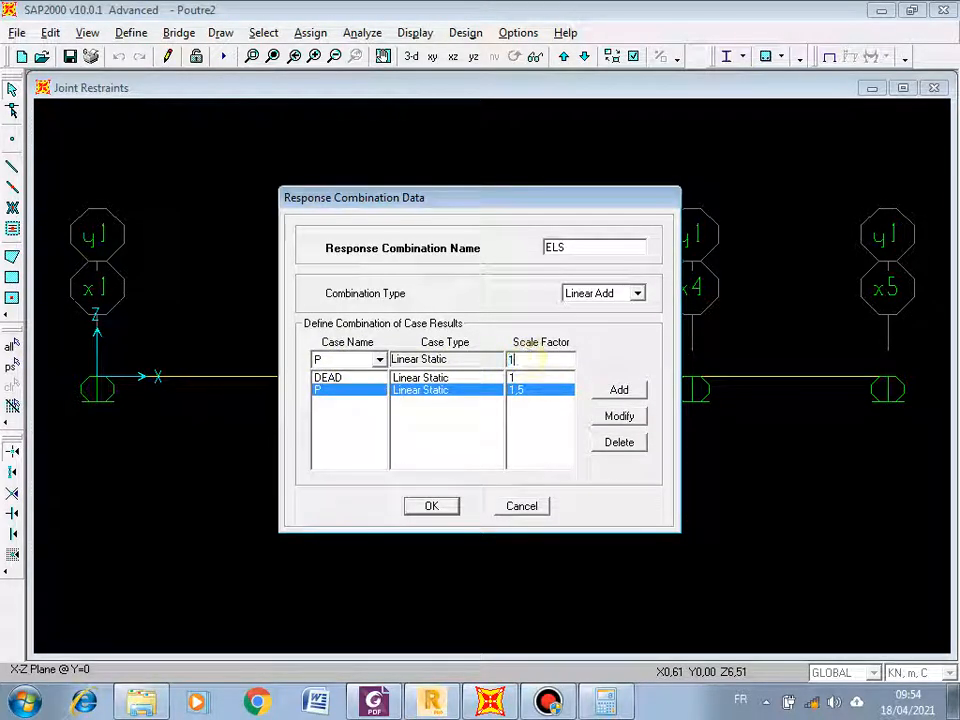
left_click(617, 418)
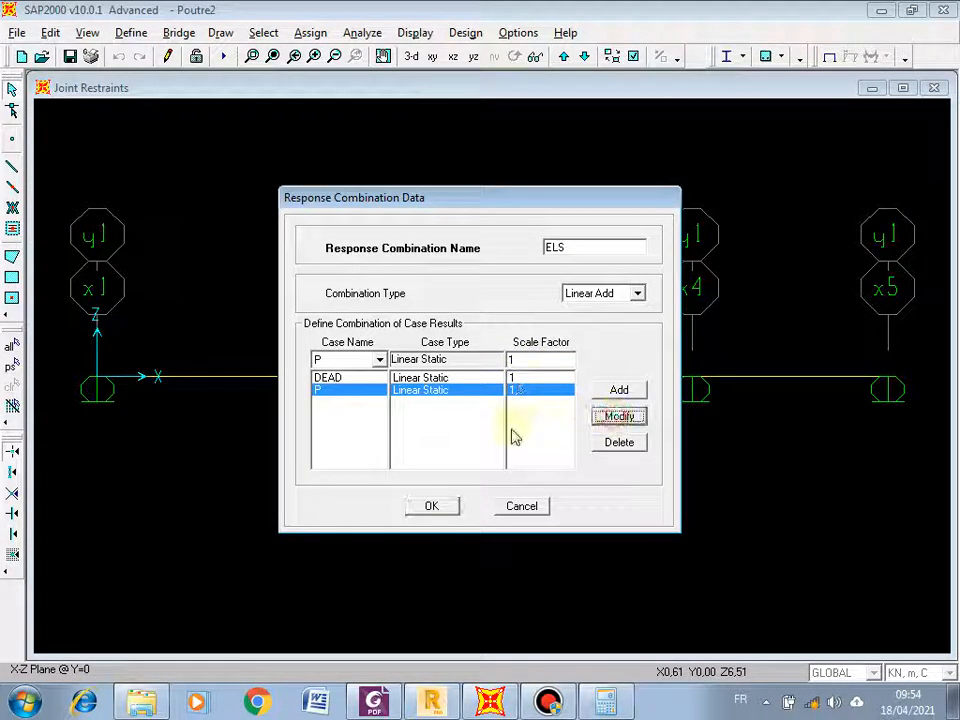
left_click(327, 378)
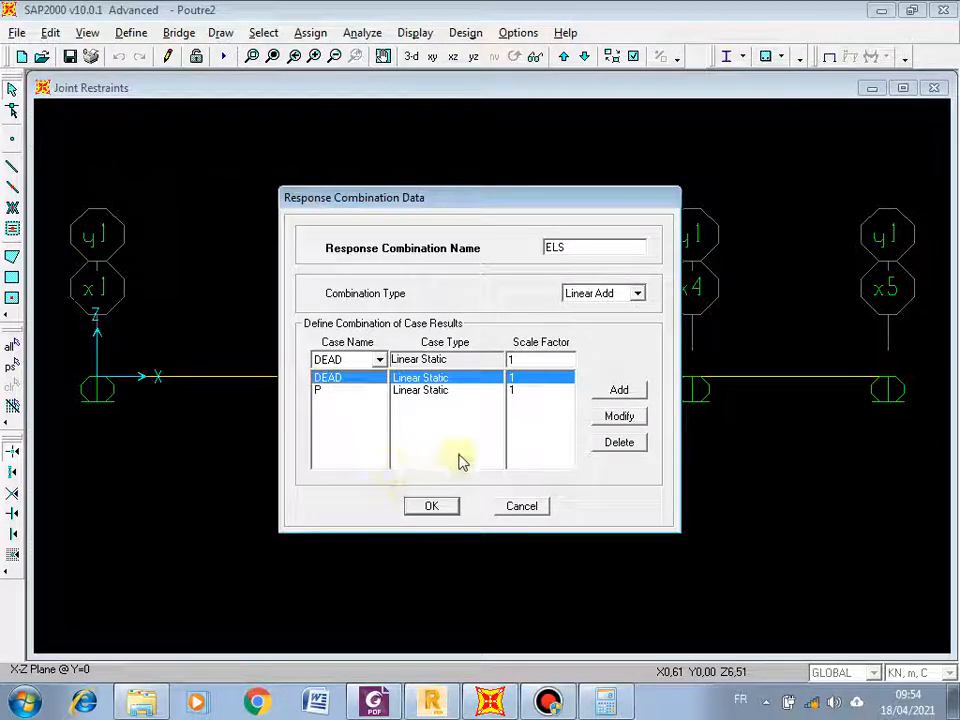
left_click(437, 507)
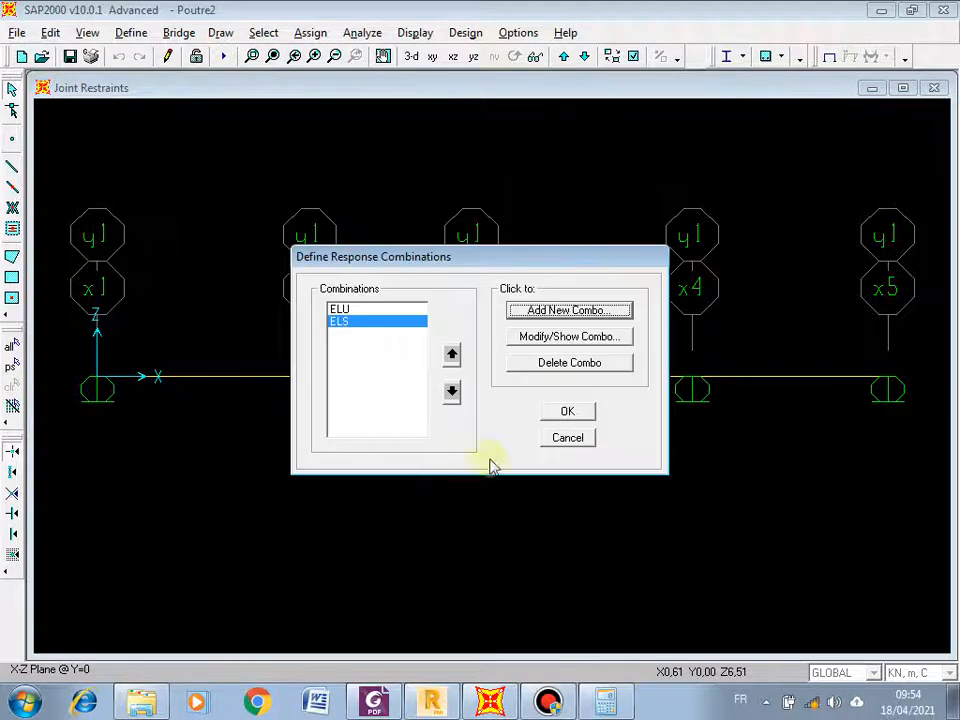
left_click(563, 413)
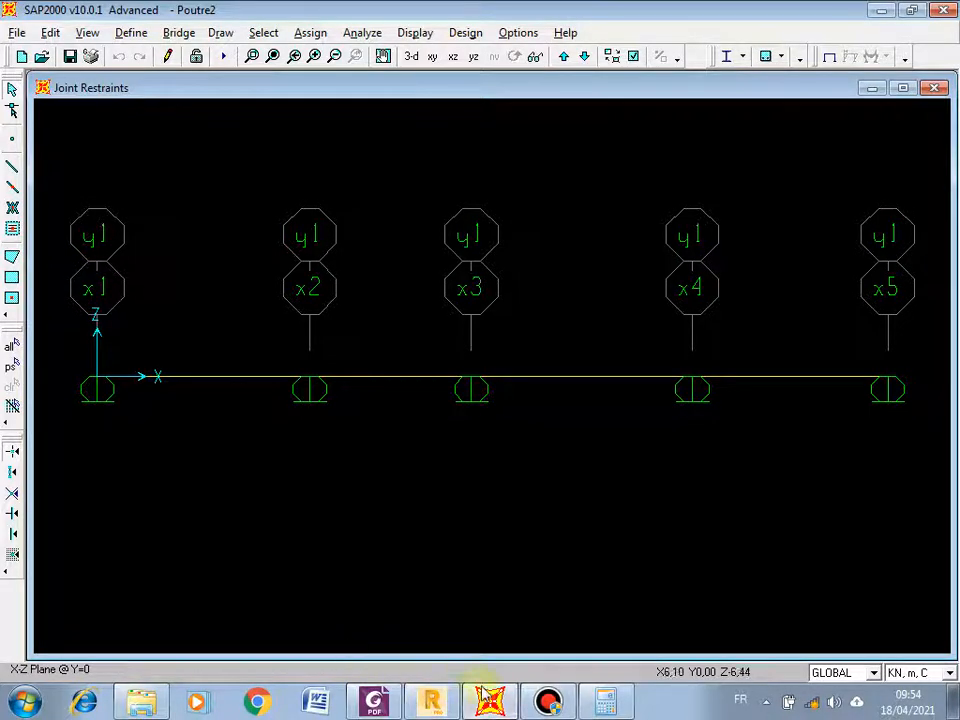
Switch to the exercise sheet in Foxit PhantomPDF and examine the G and P loads given for each span of Application 3
left_click(376, 703)
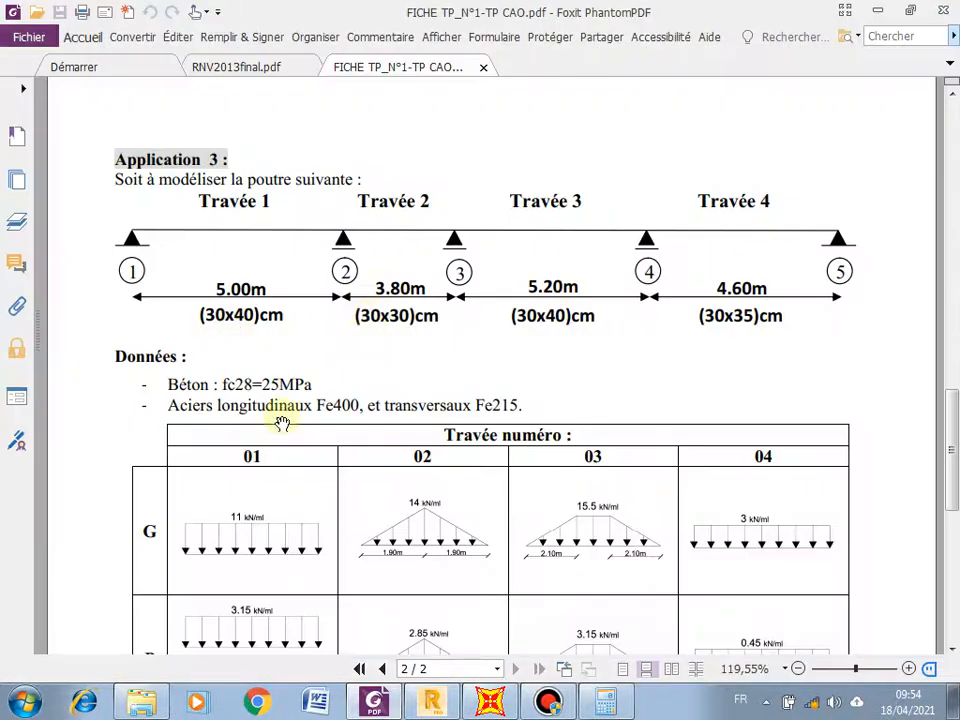
scroll(260, 394, "down", 4)
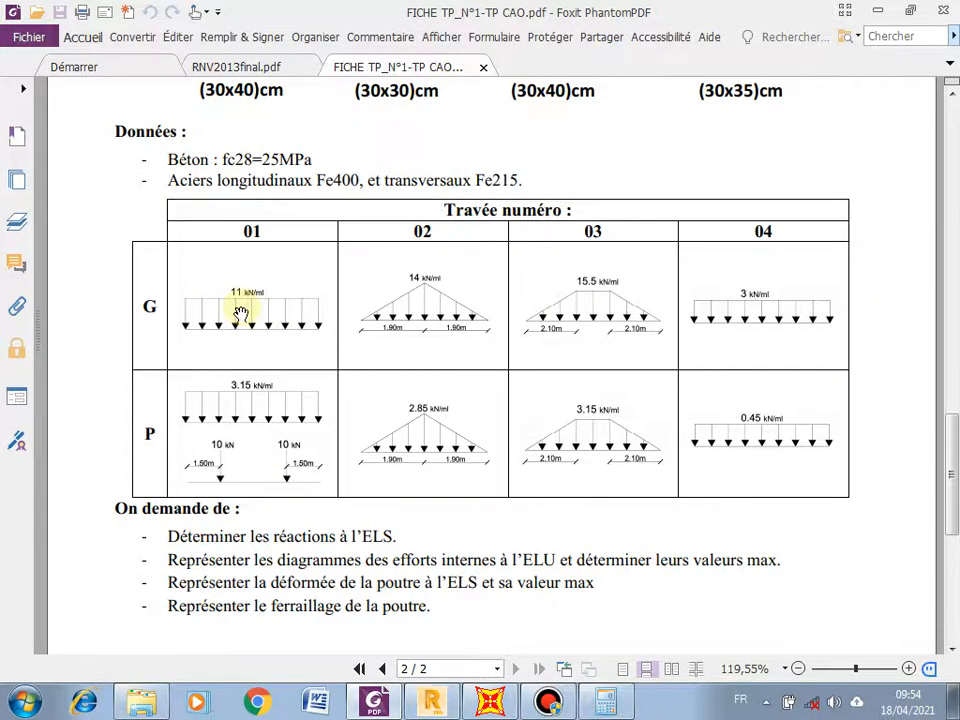
scroll(240, 313, "up", 5, "ctrl")
scroll(407, 377, "down", 2, "ctrl")
scroll(330, 395, "down", 3)
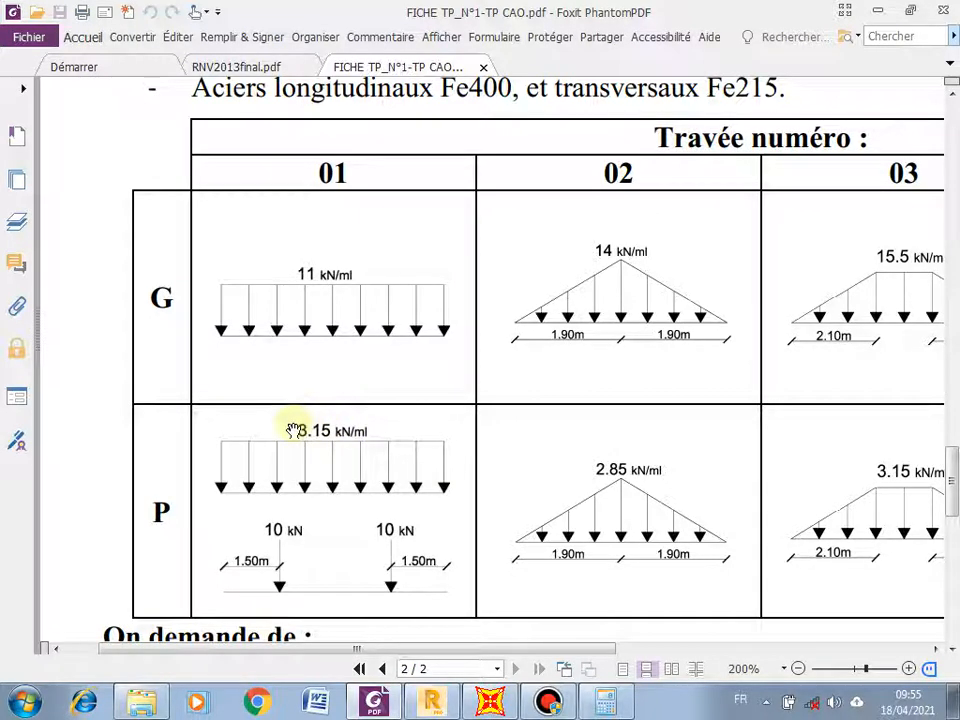
scroll(274, 490, "down", 1)
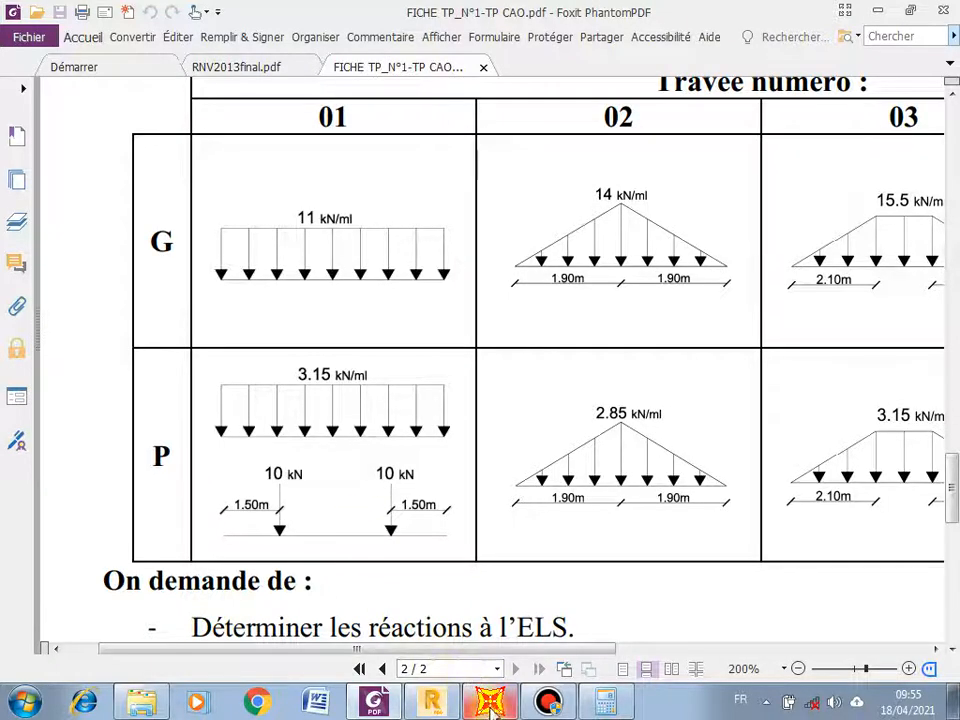
Switch to SAP2000 and try assigning a uniform gravity load of 11 kN/m in case G to the first span
key("alt+Tab")
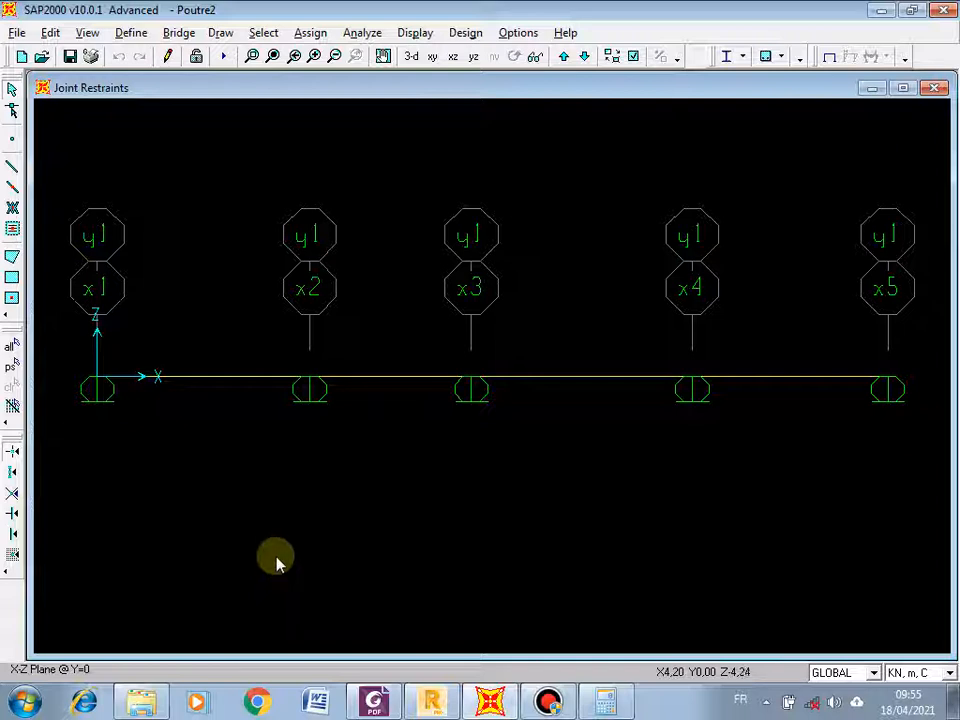
left_click(218, 379)
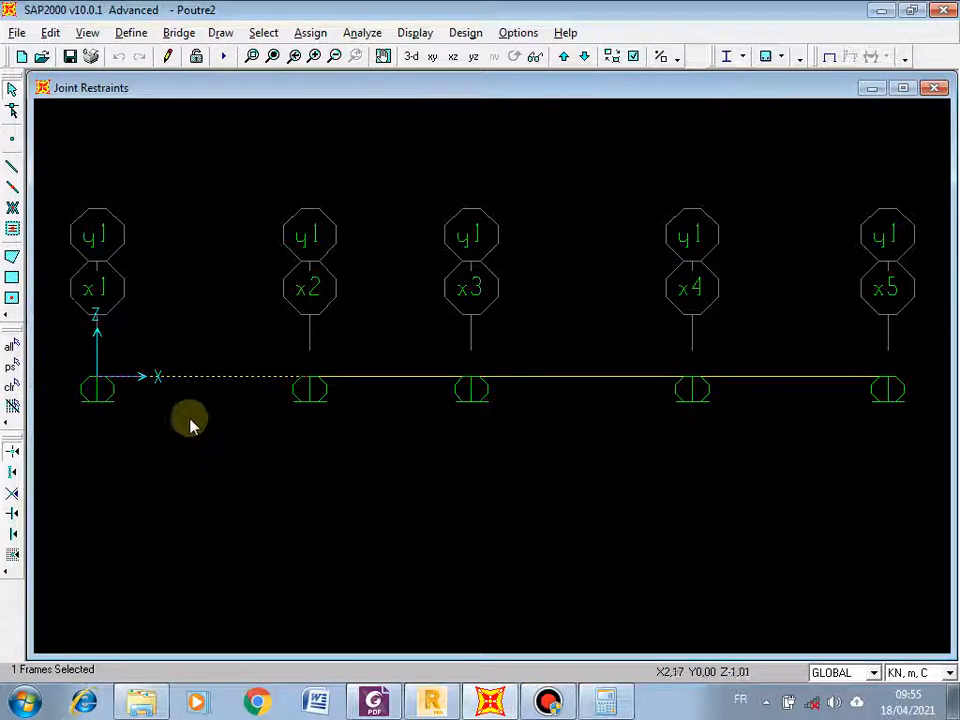
left_click(316, 33)
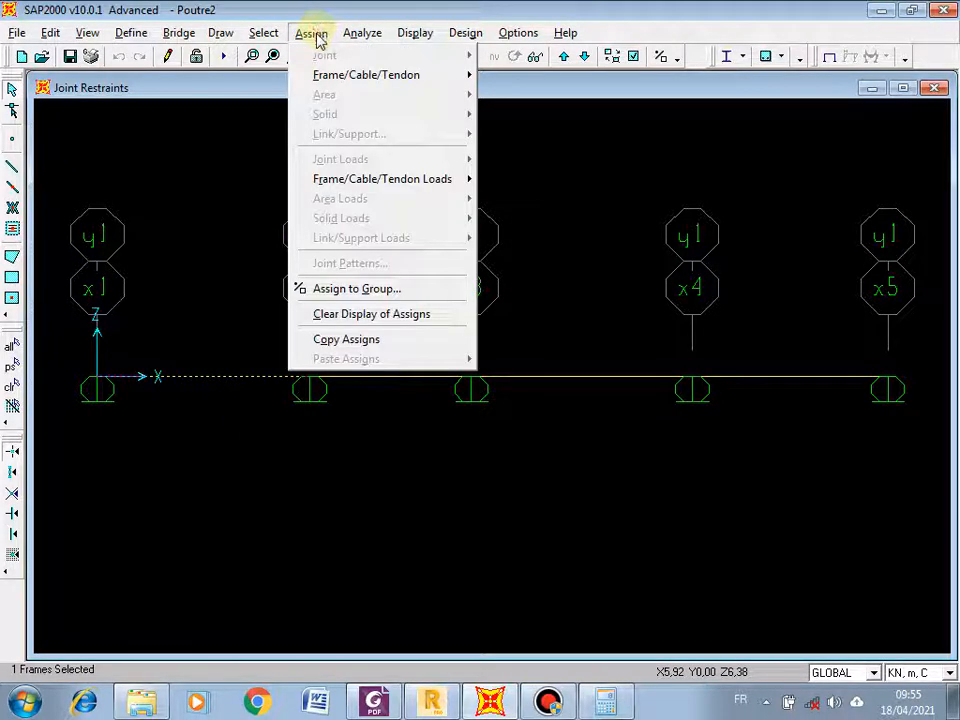
mouse_move(328, 78)
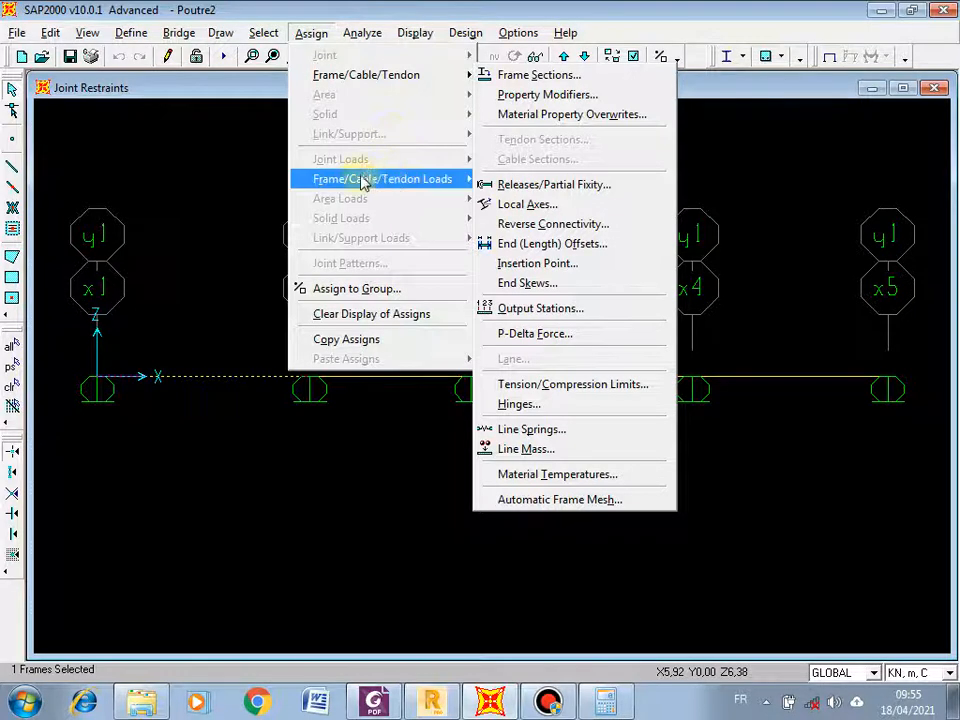
mouse_move(429, 180)
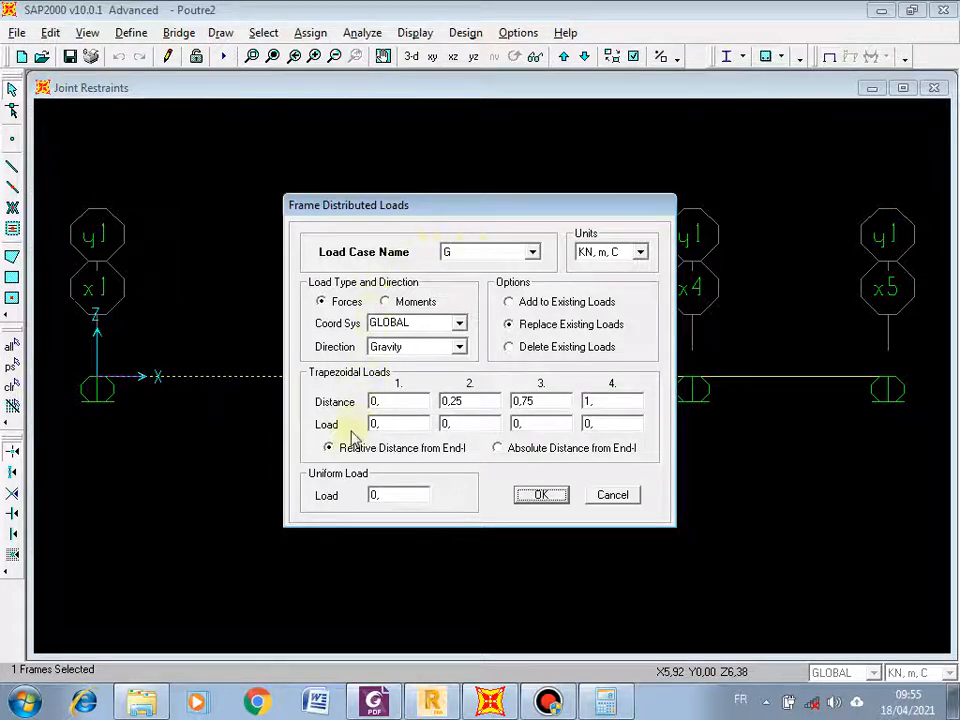
double_click(391, 494)
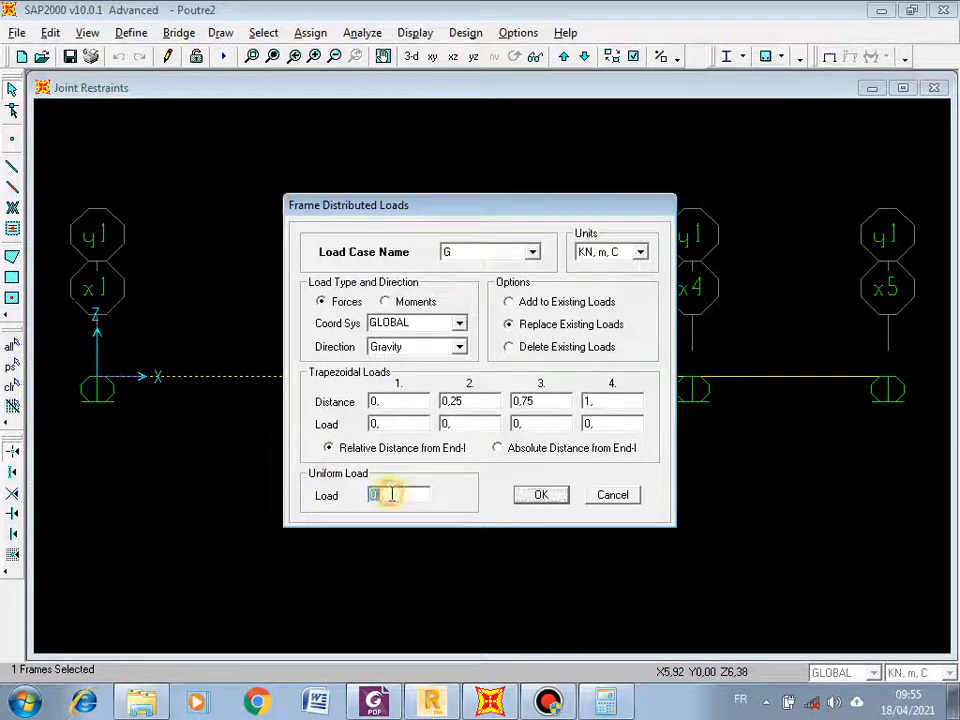
type("11")
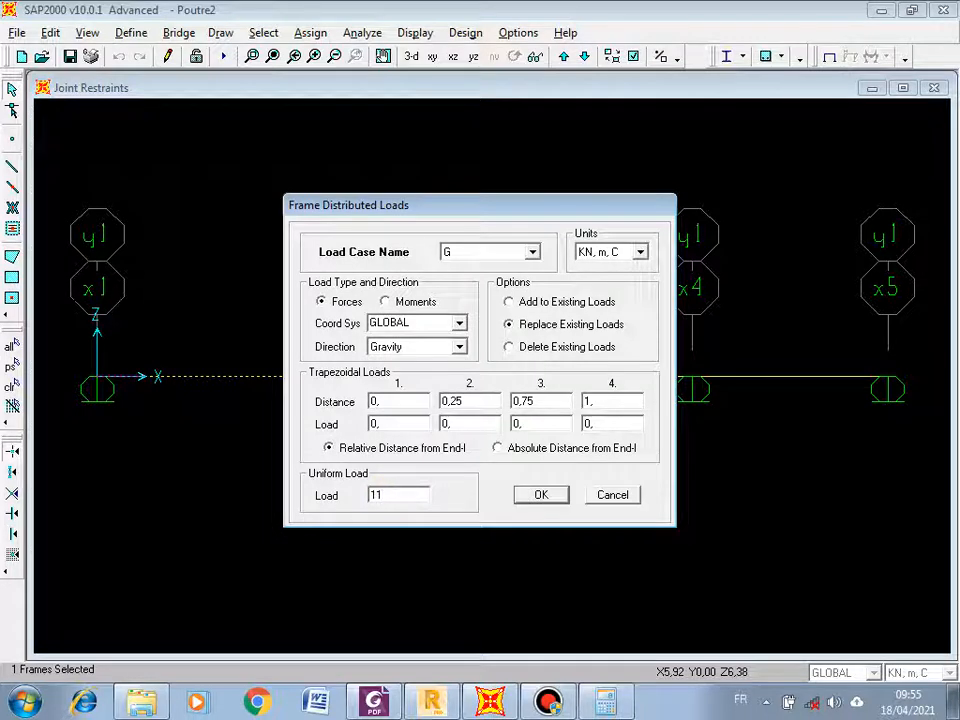
left_click(523, 502)
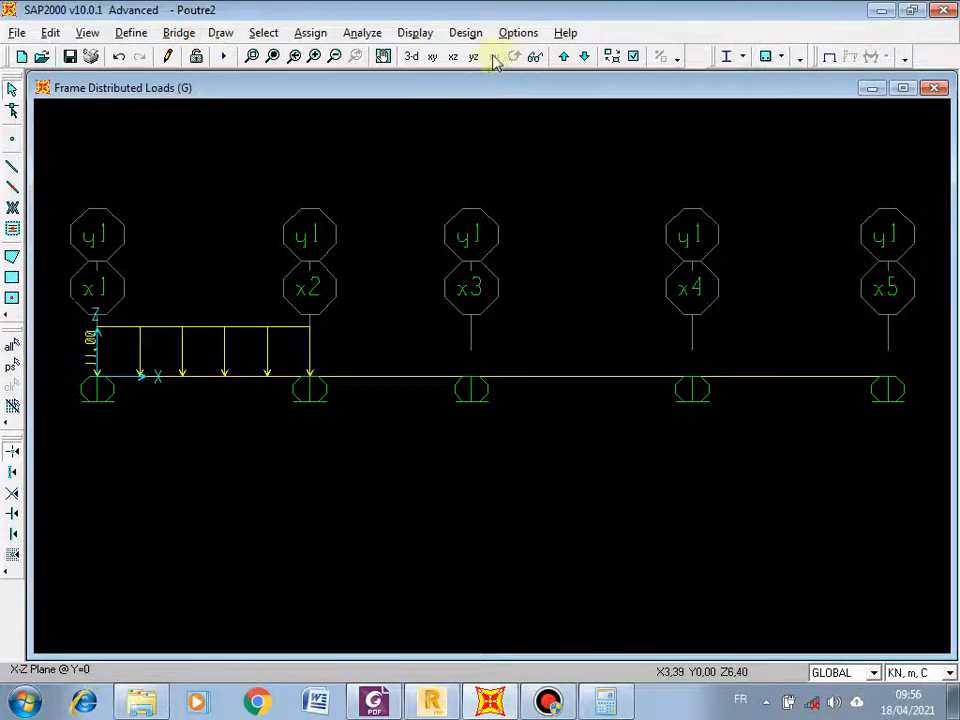
left_click(118, 57)
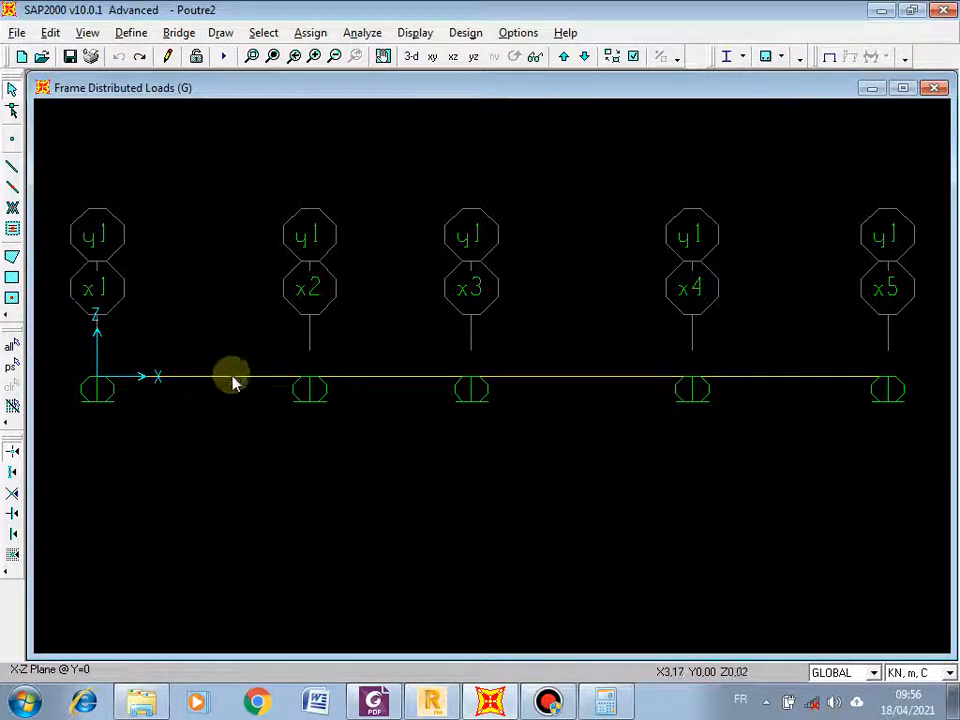
Assign a uniform gravity load of 11 kN/m in load case G to the span between x1 and x2
left_click(231, 378)
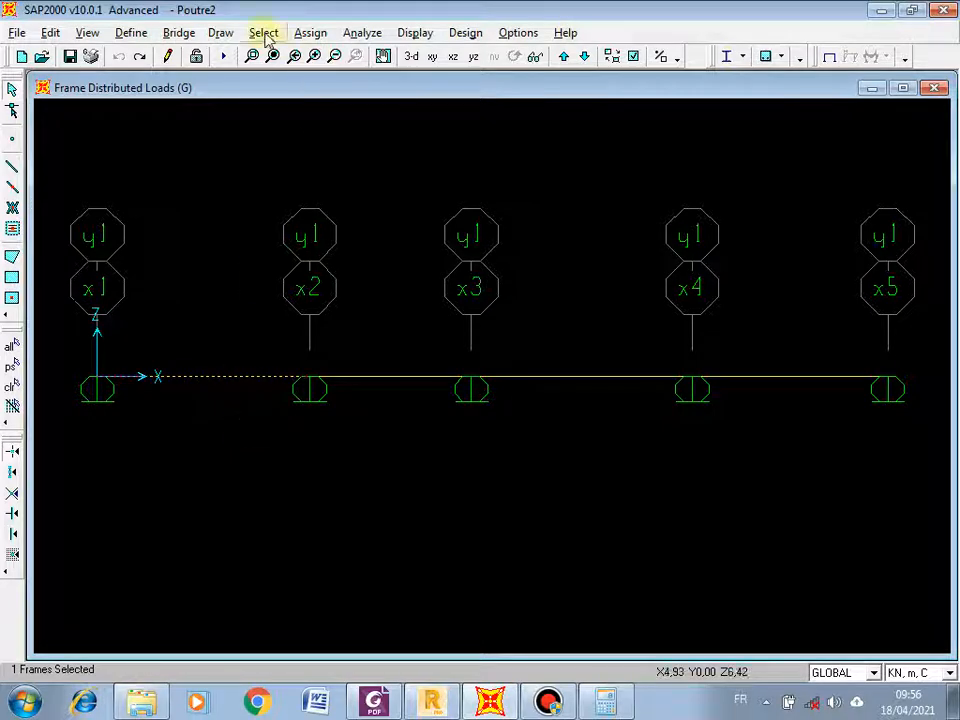
left_click(310, 33)
mouse_move(361, 183)
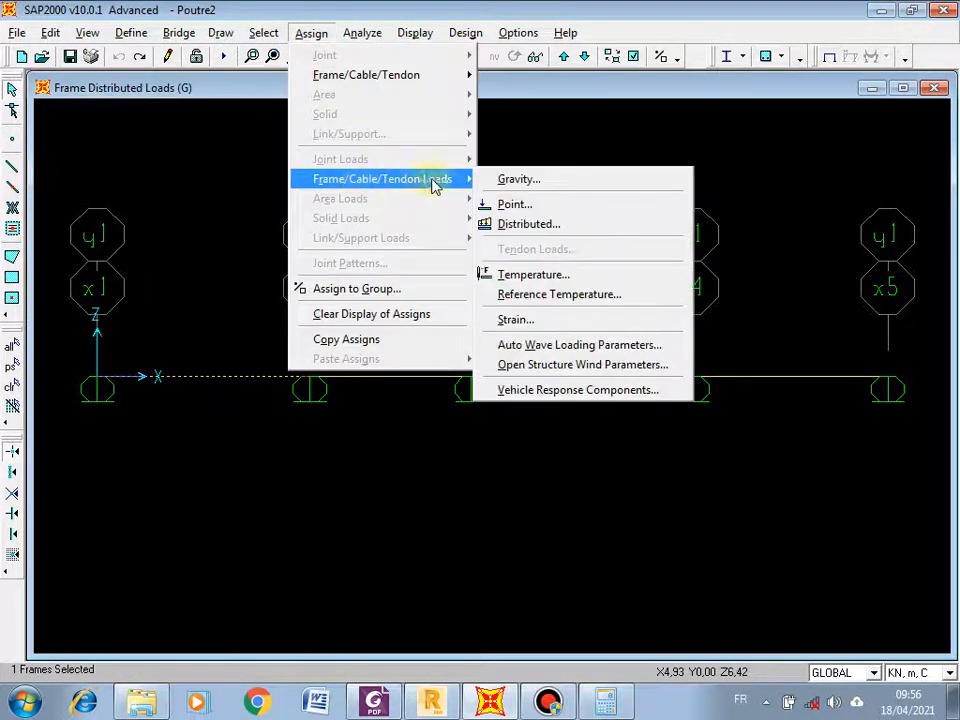
left_click(512, 224)
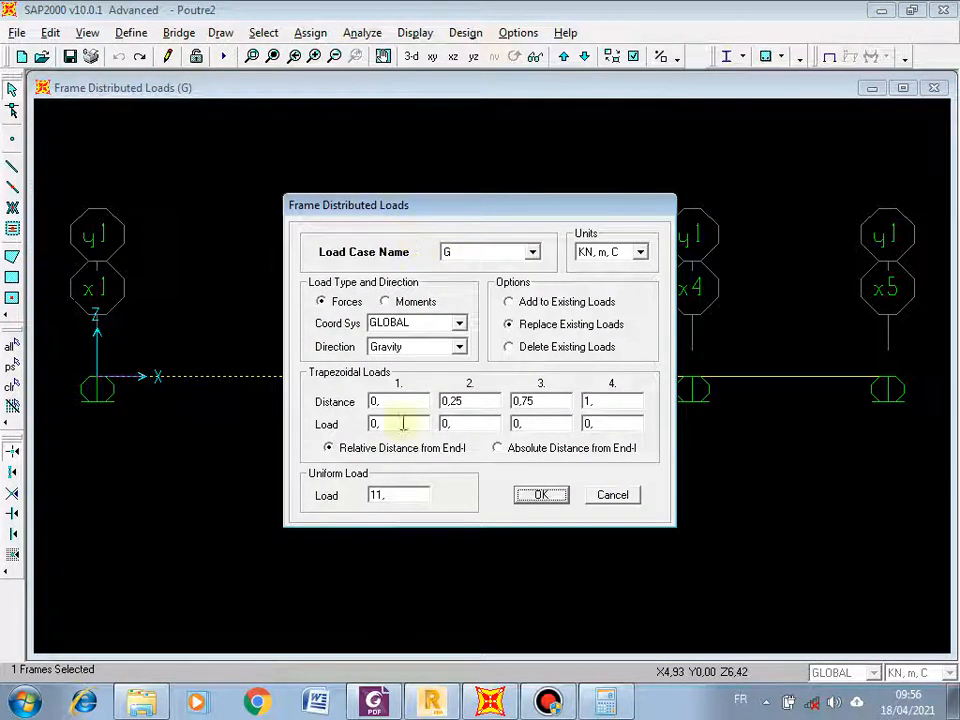
left_click(384, 495)
double_click(388, 495)
left_click(535, 496)
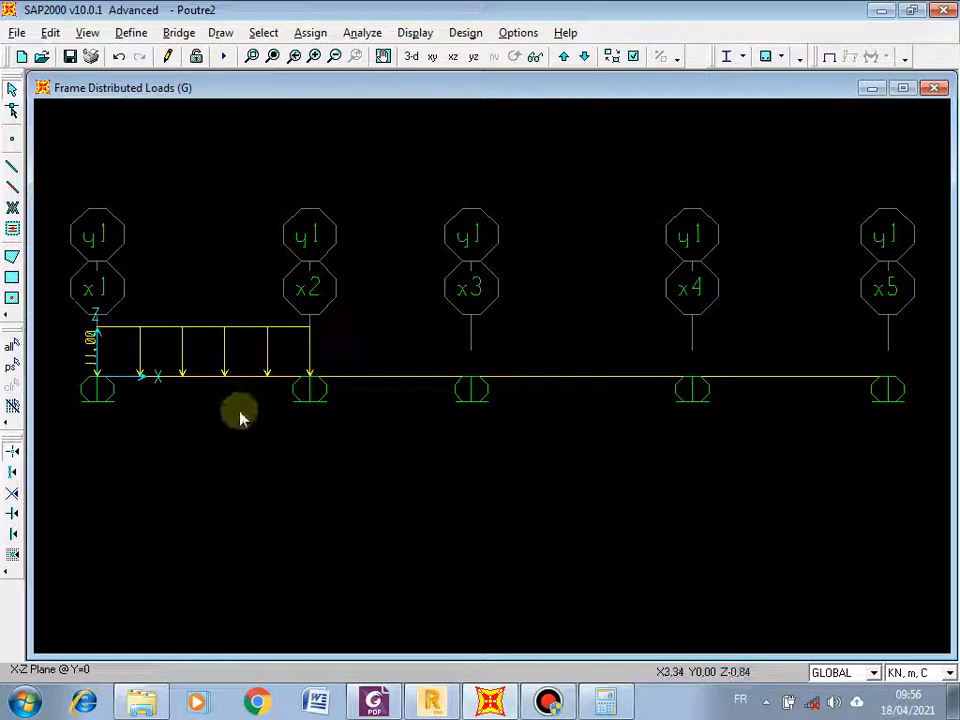
Assign a uniform gravity load of 3,15 kN/m in load case P to the first span
left_click(251, 382)
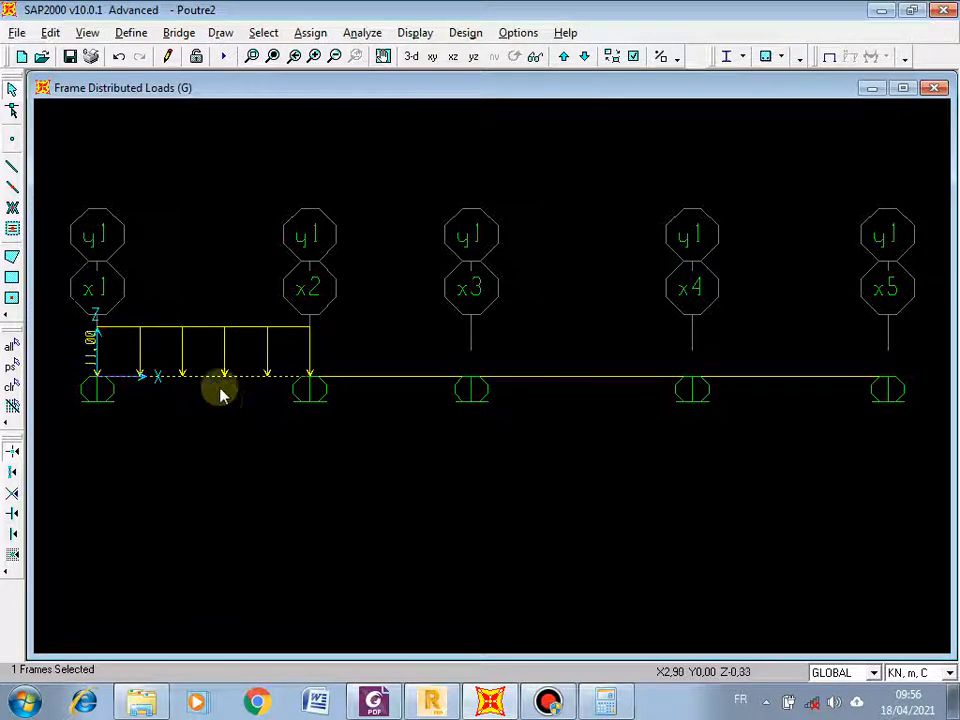
left_click(313, 33)
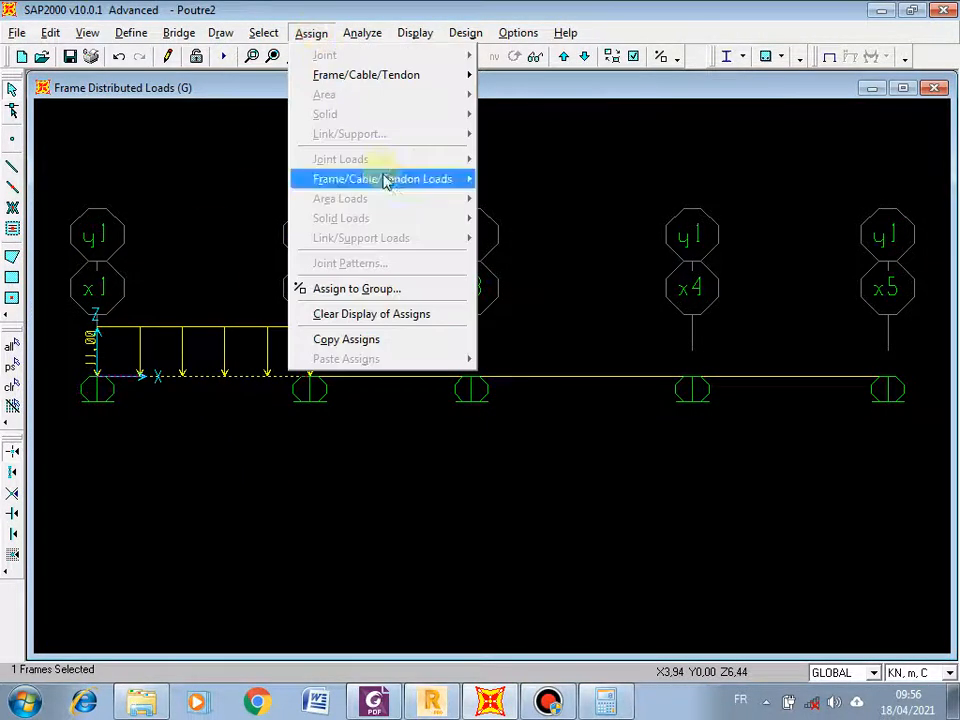
mouse_move(400, 179)
left_click(535, 223)
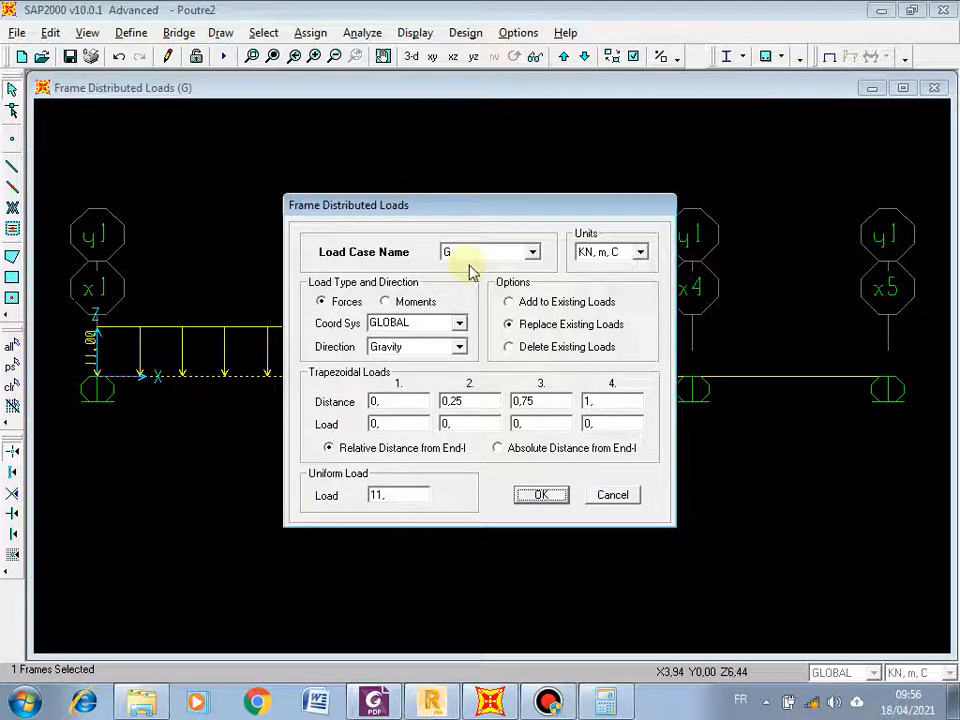
left_click(532, 253)
left_click(480, 281)
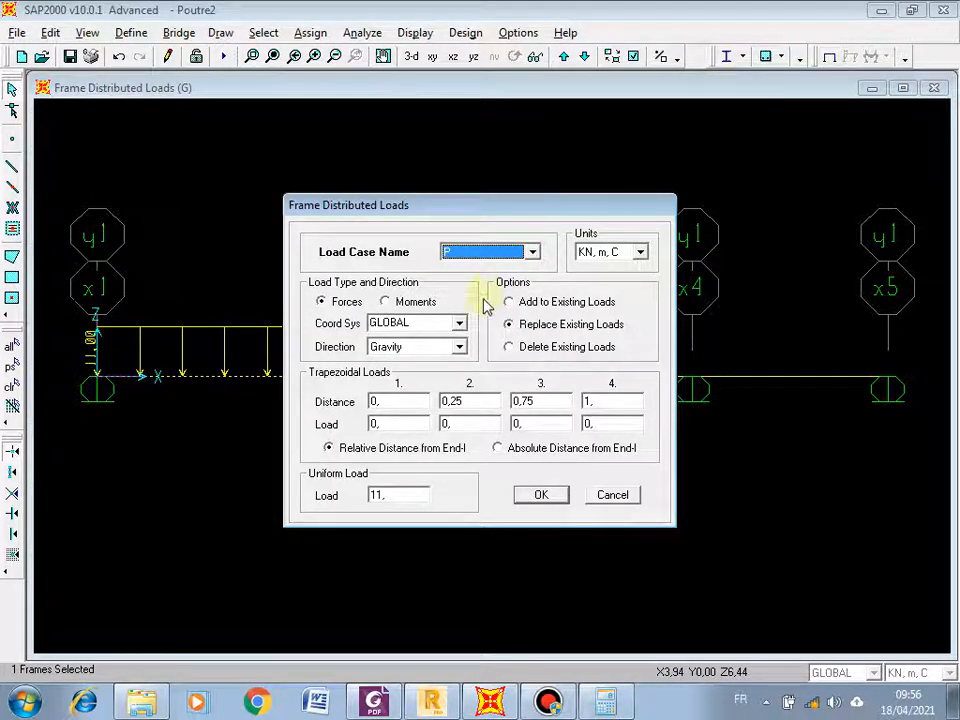
double_click(401, 495)
type("3,15")
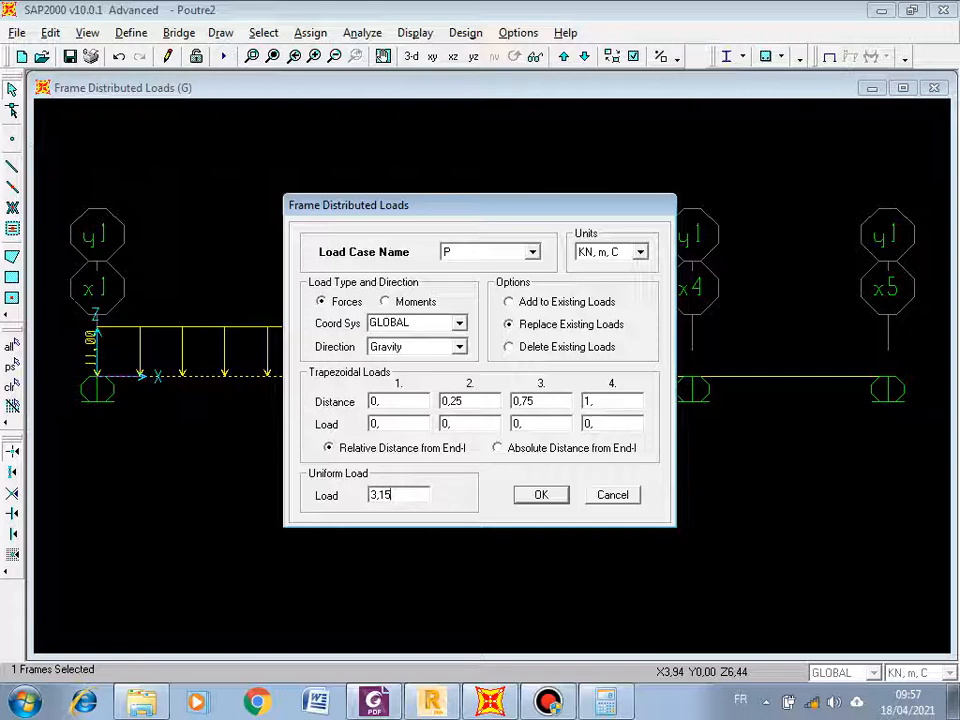
left_click(543, 495)
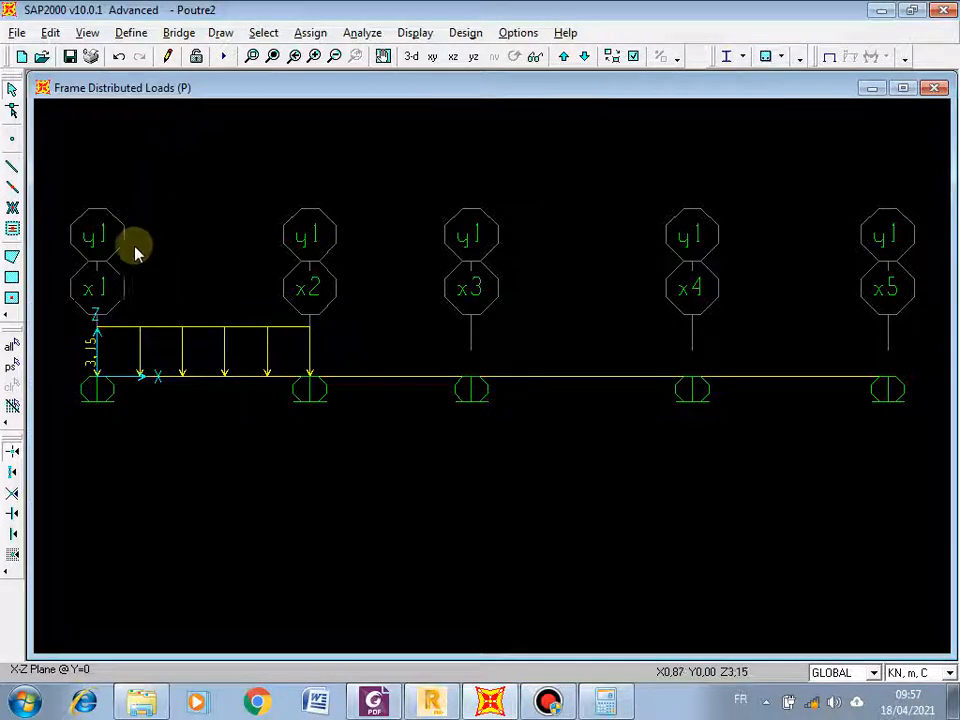
Open the frame point load assignment for the first span and choose load case P
left_click(210, 378)
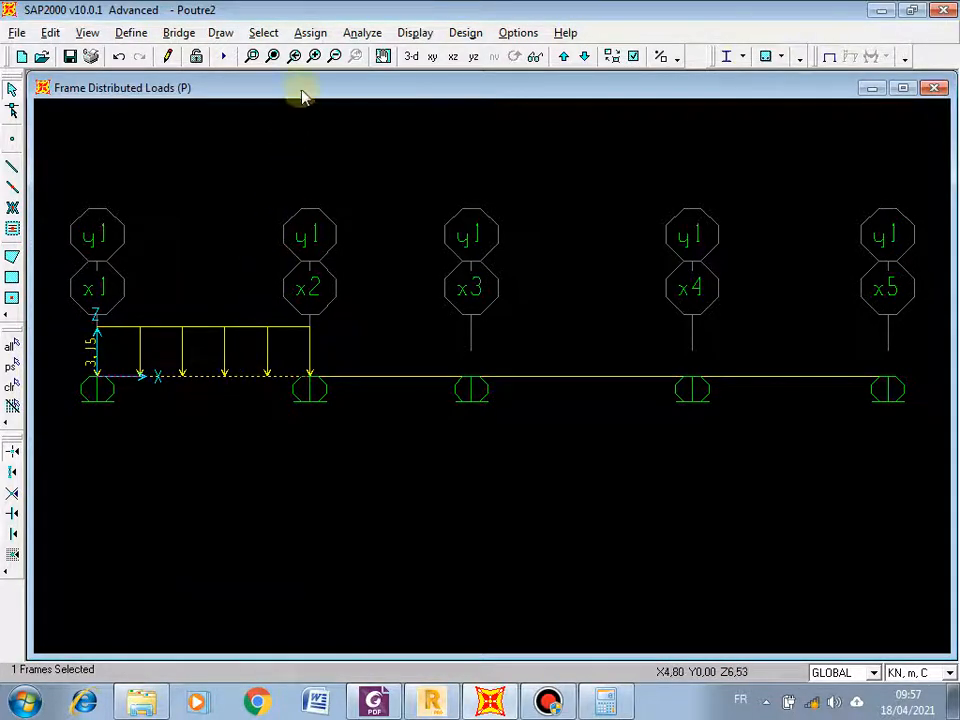
left_click(311, 33)
mouse_move(355, 180)
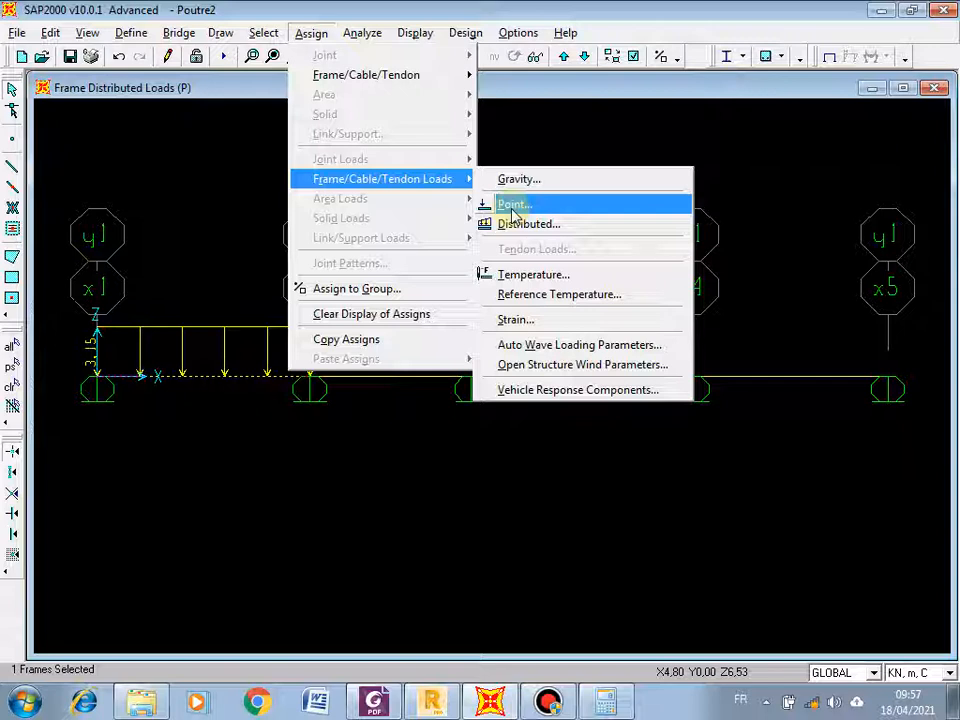
left_click(514, 206)
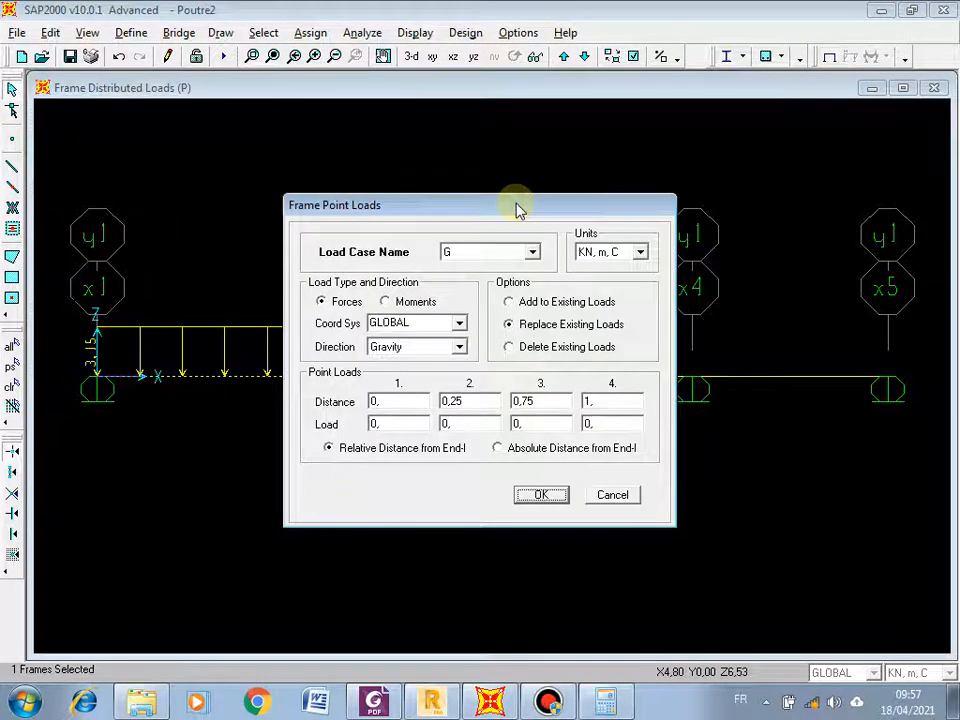
left_click(531, 252)
left_click(501, 283)
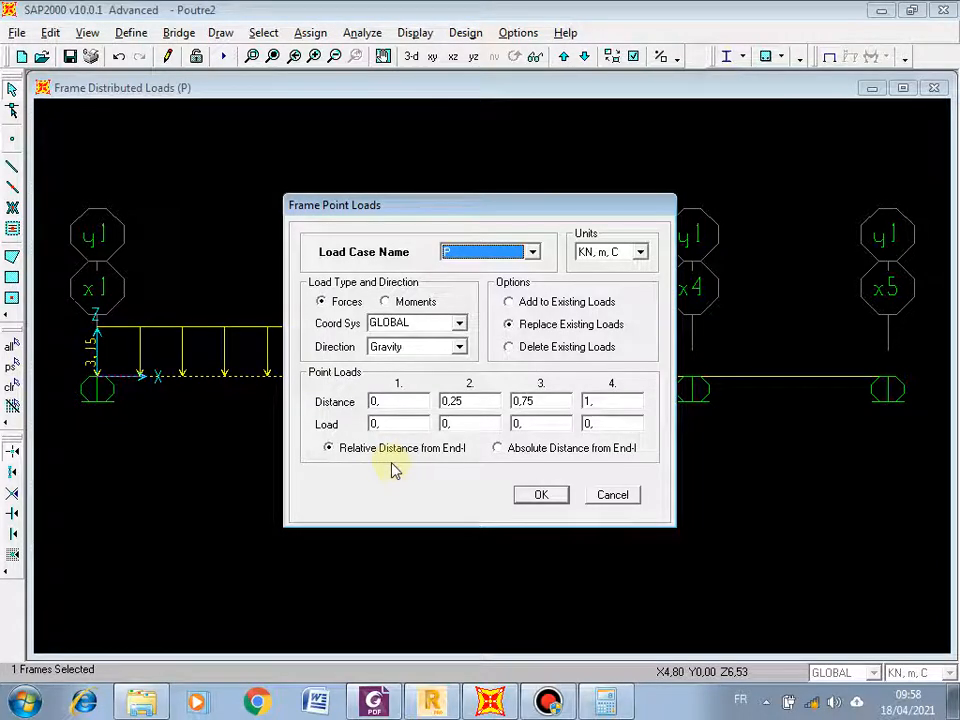
Check span 1's length on the exercise sheet, compute 1,5/5 in the calculator and return to SAP2000
left_click(360, 708)
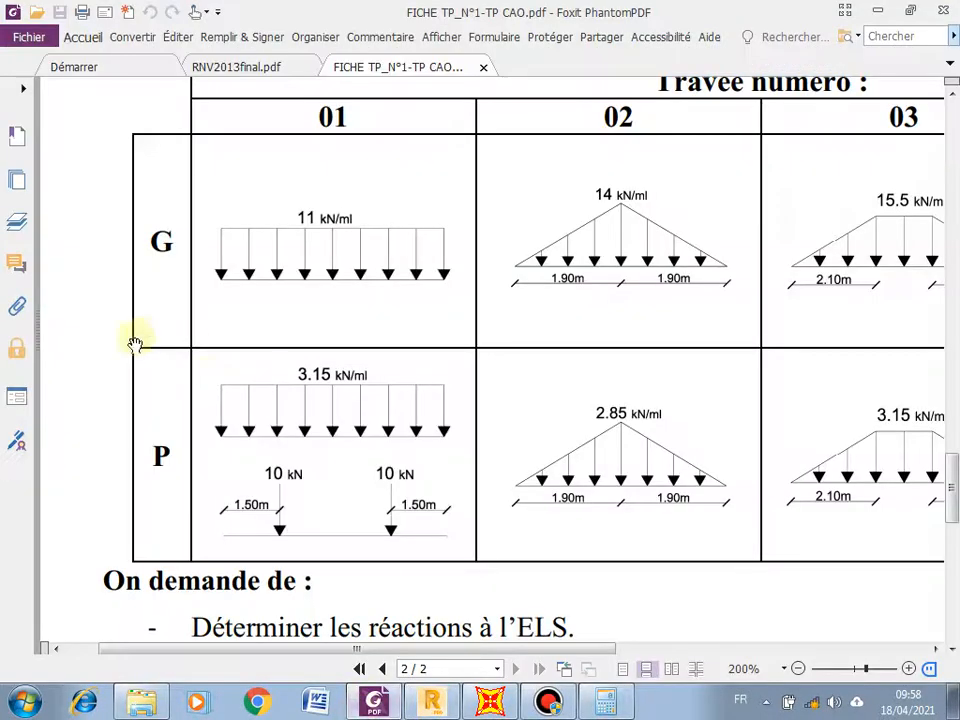
scroll(300, 480, "up", 10)
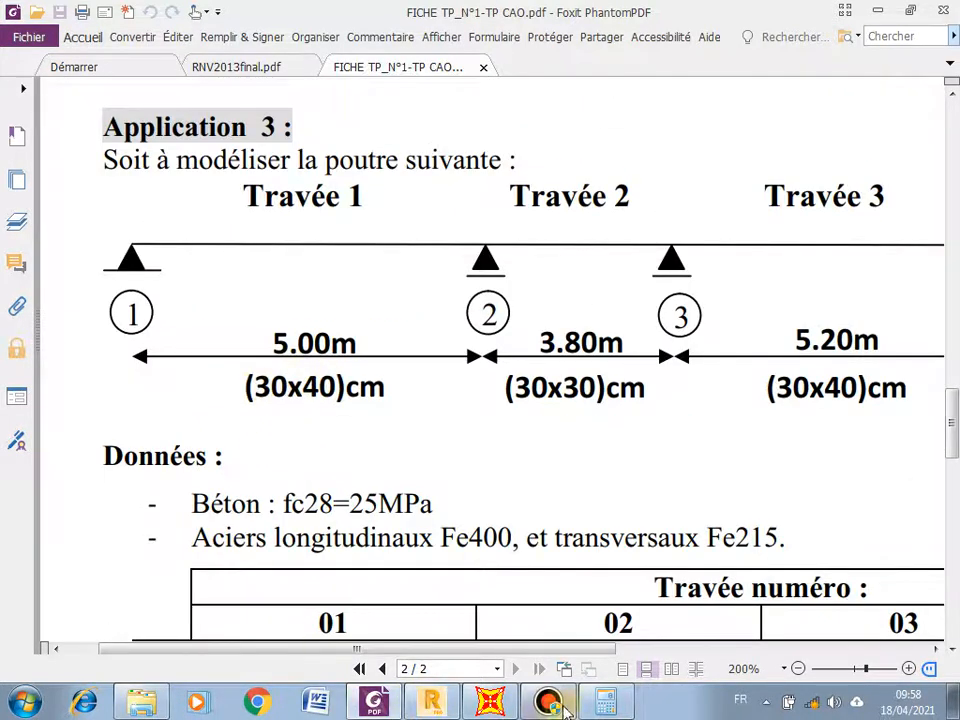
left_click(606, 703)
type("1,5/")
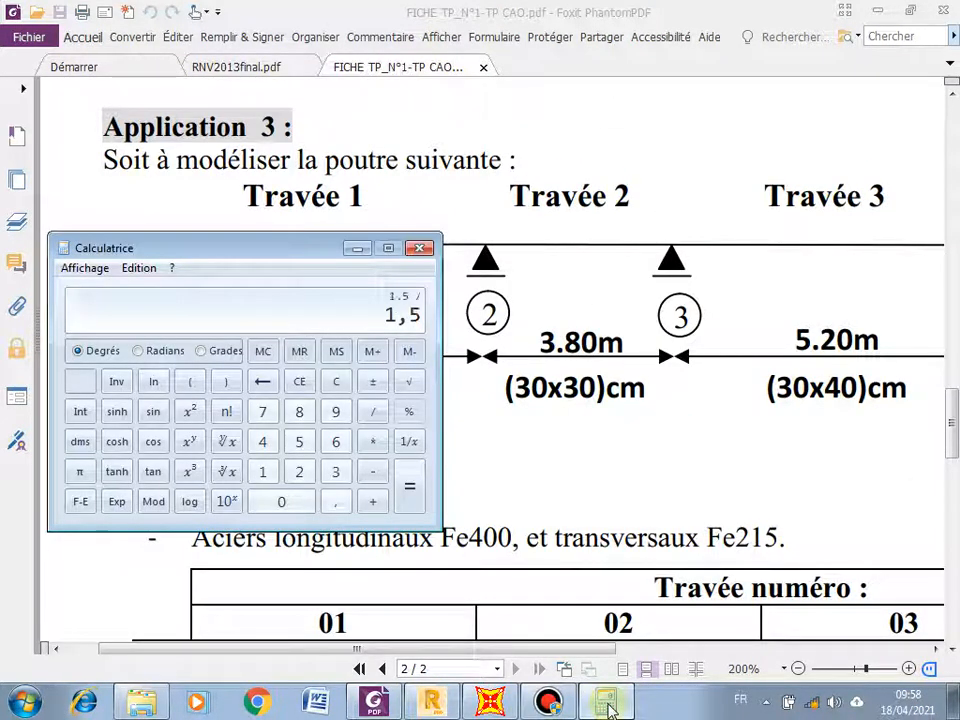
type("5")
key("Return")
left_click(490, 703)
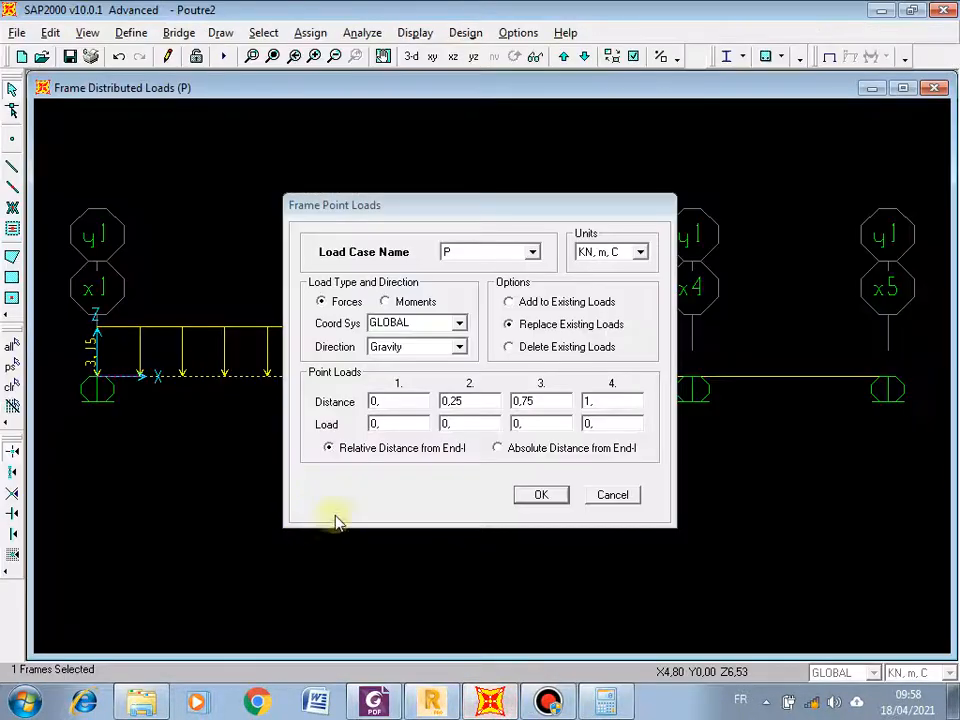
Use absolute distances from End-I and define the first point load as 10 kN at 1,5 m
double_click(389, 400)
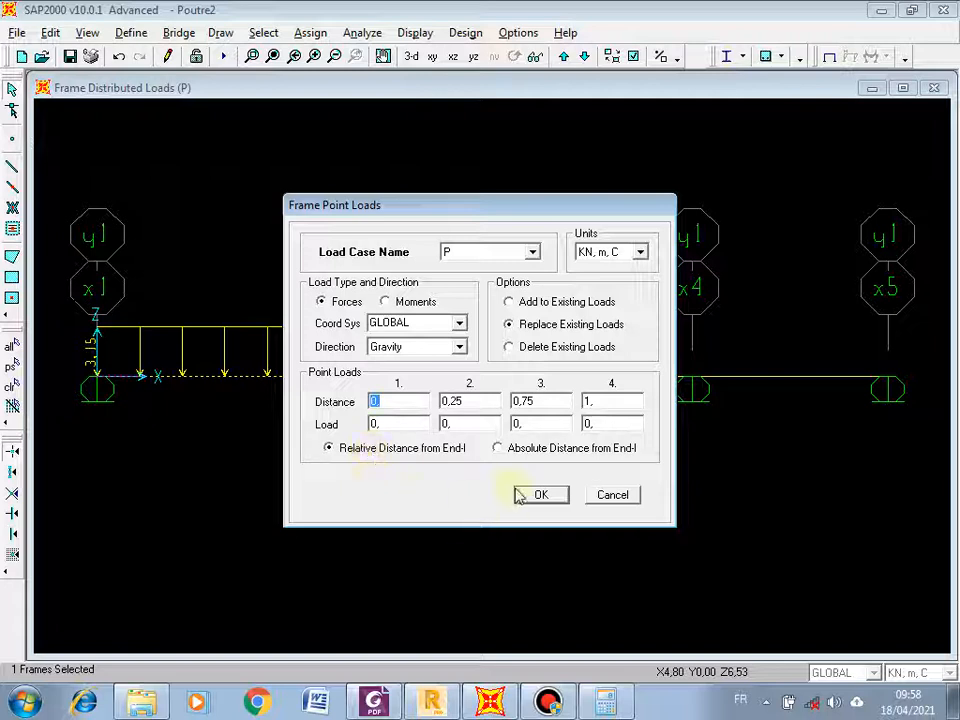
left_click(518, 451)
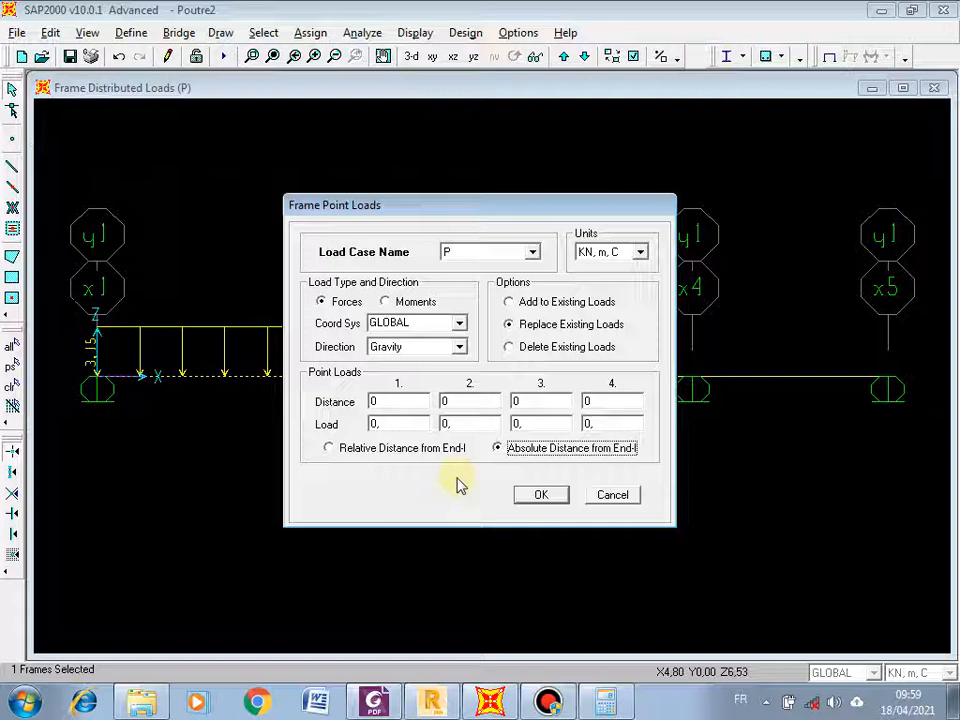
double_click(400, 402)
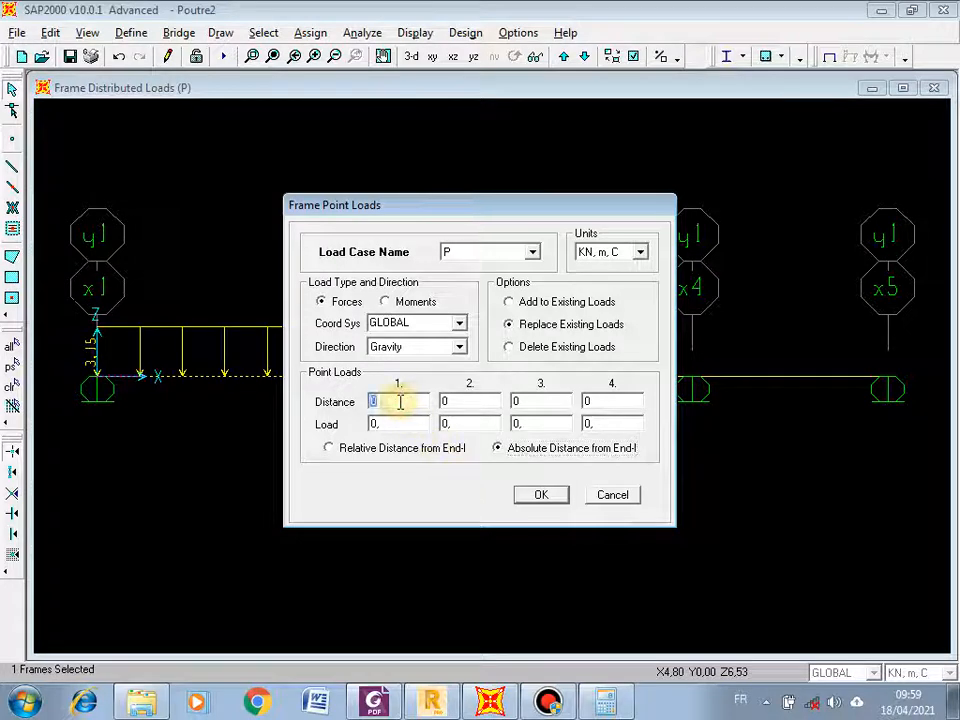
type("1,5")
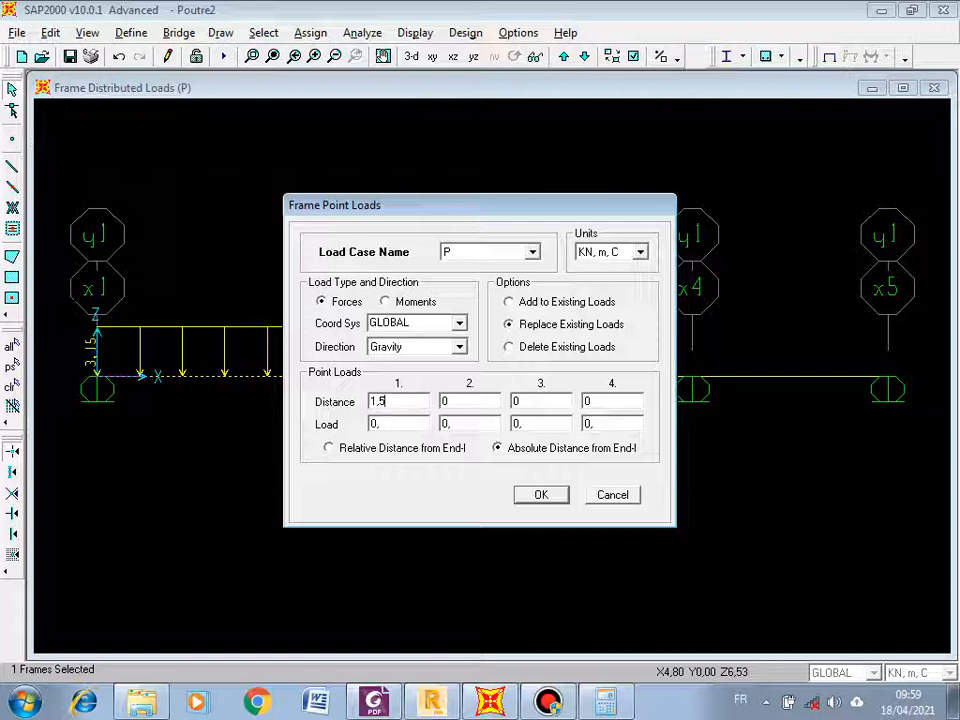
double_click(390, 424)
type("10")
Switch to the exercise sheet and mark the distance from span 1's start to its second 10 kN load with an arrow
double_click(456, 401)
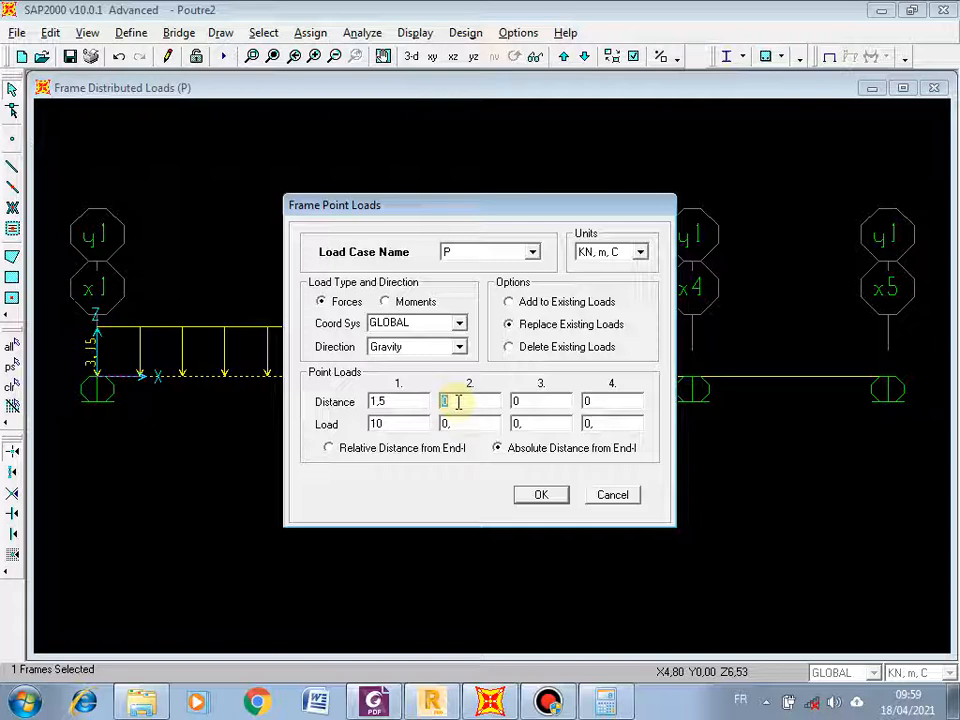
key("alt+Tab")
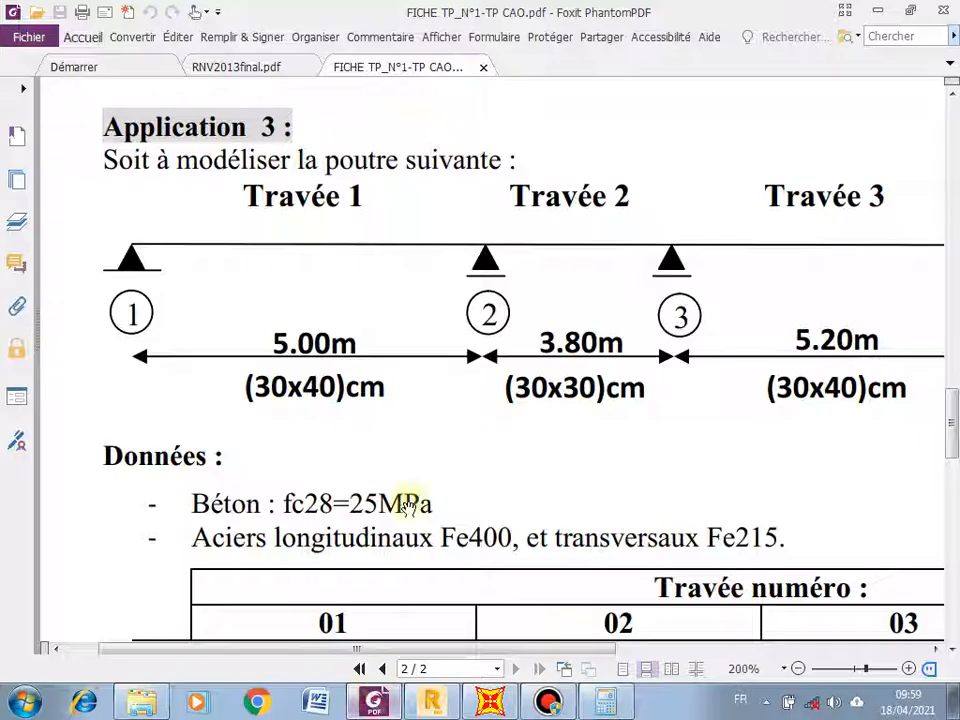
scroll(405, 318, "down", 10)
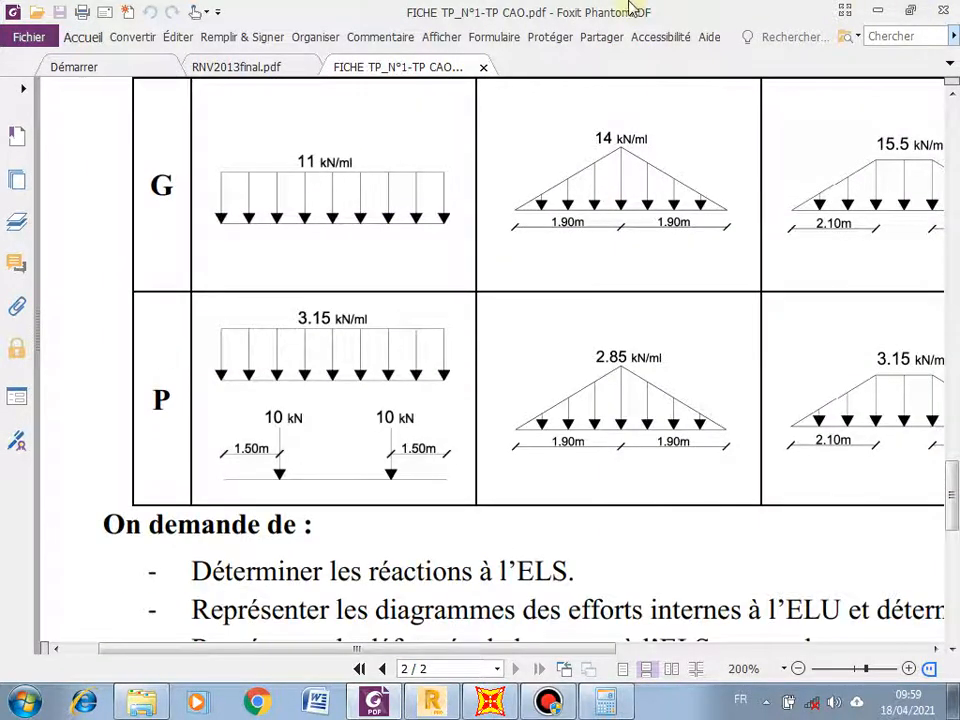
mouse_move(578, 8)
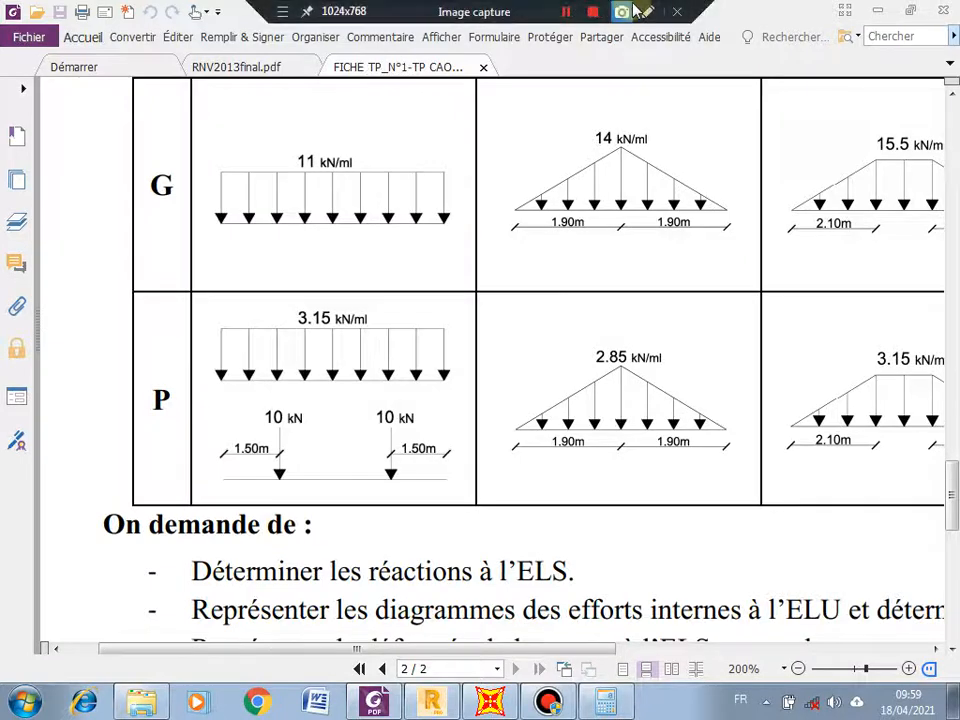
left_click(647, 10)
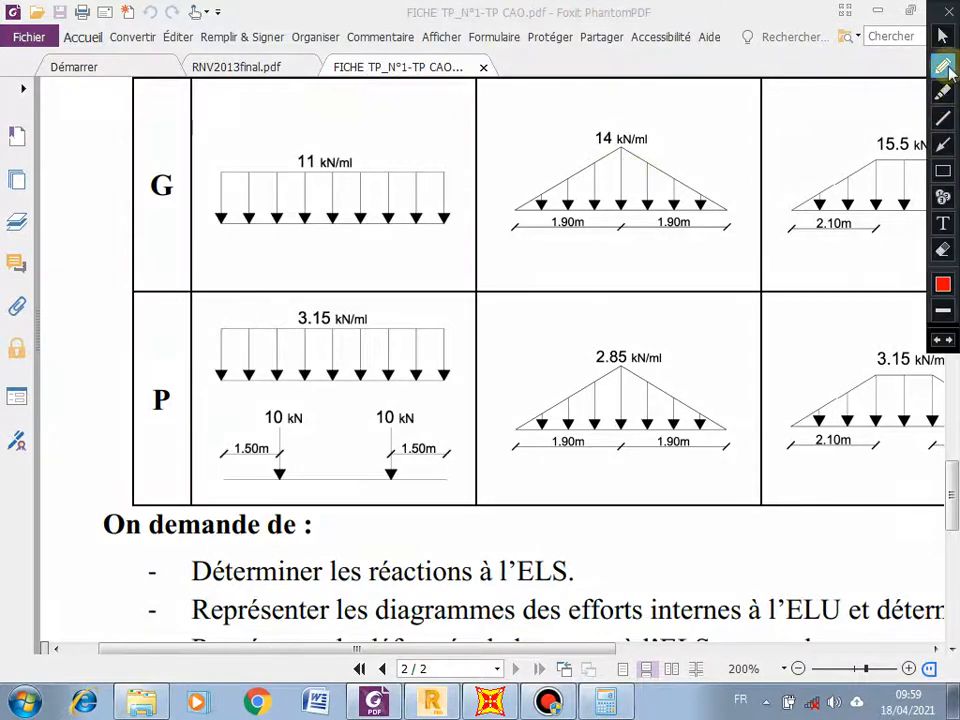
left_click(942, 144)
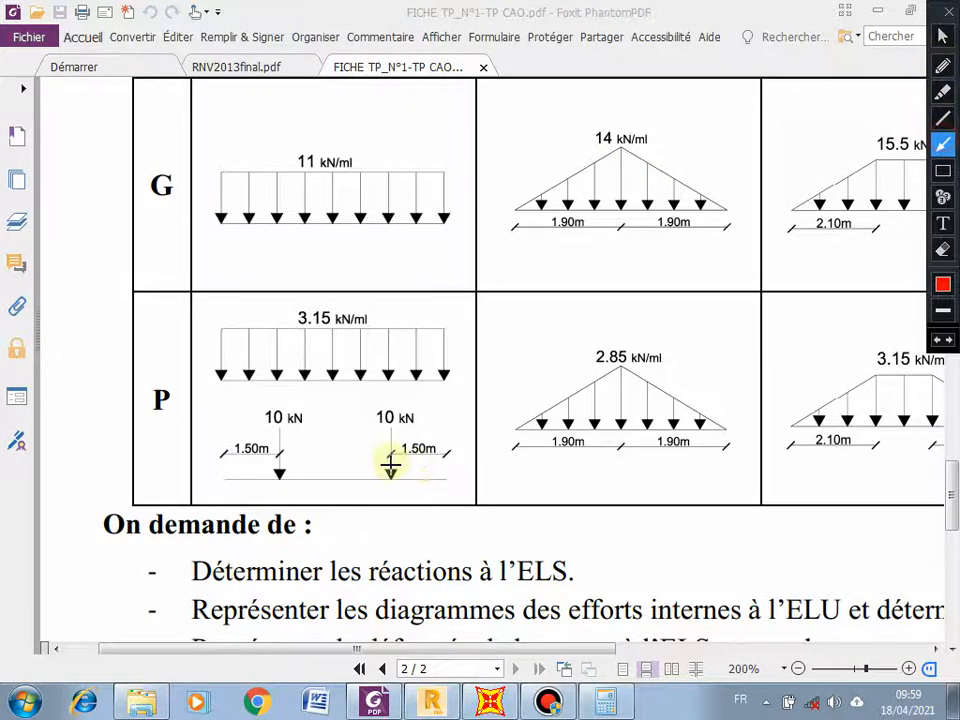
left_click_drag(390, 458, 222, 457)
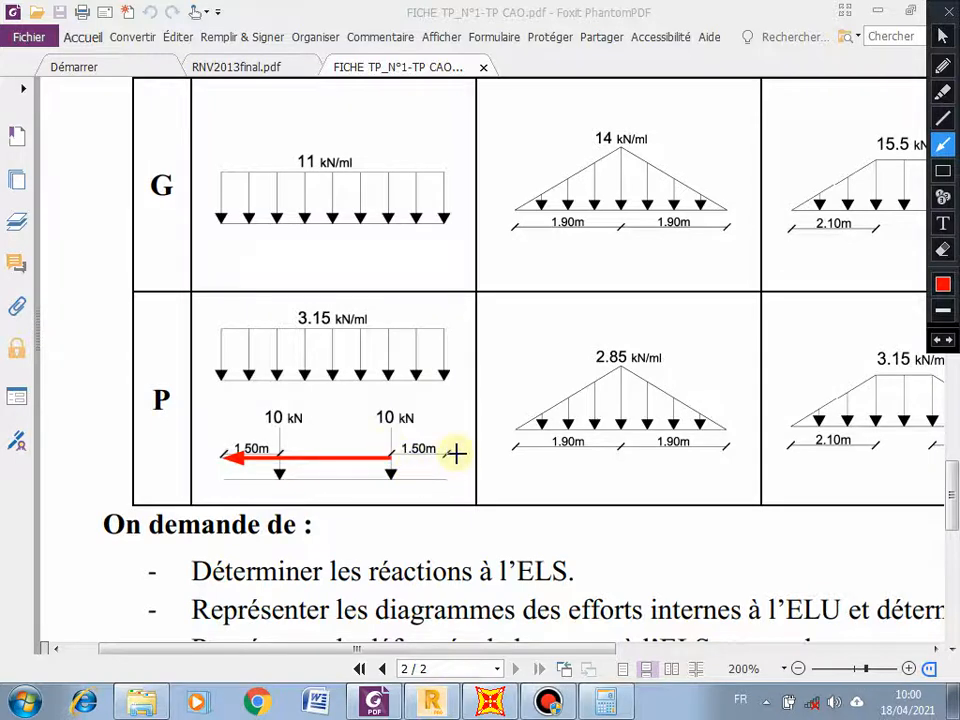
key("Escape")
mouse_move(513, 8)
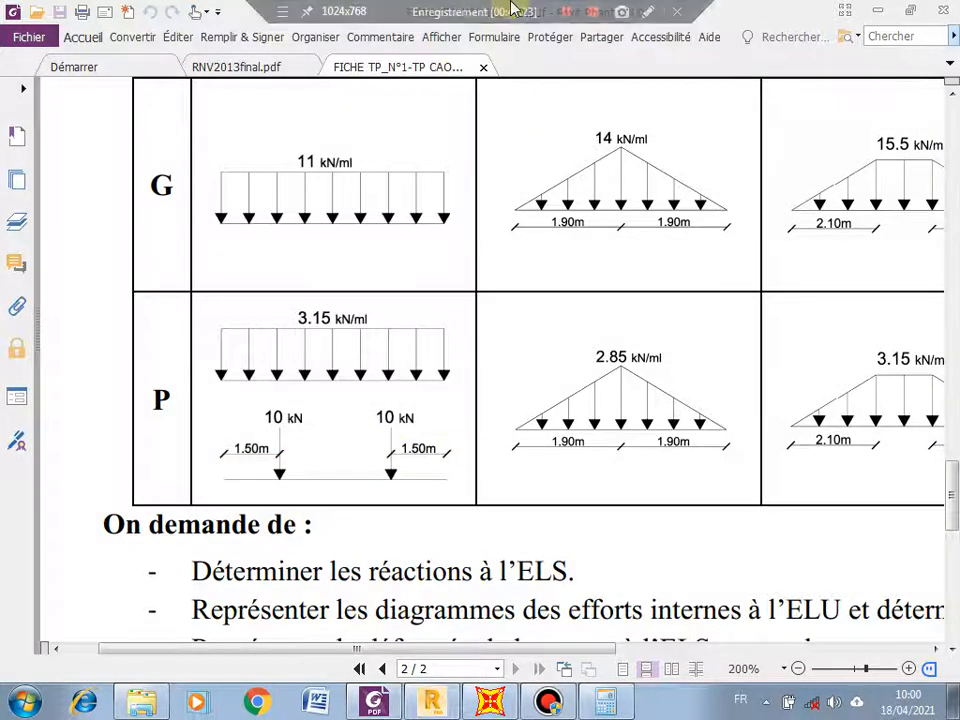
Return to SAP2000, define the second point load as 10 kN at 3,5 m and apply the point loads to the first span
left_click(493, 704)
left_click(471, 402)
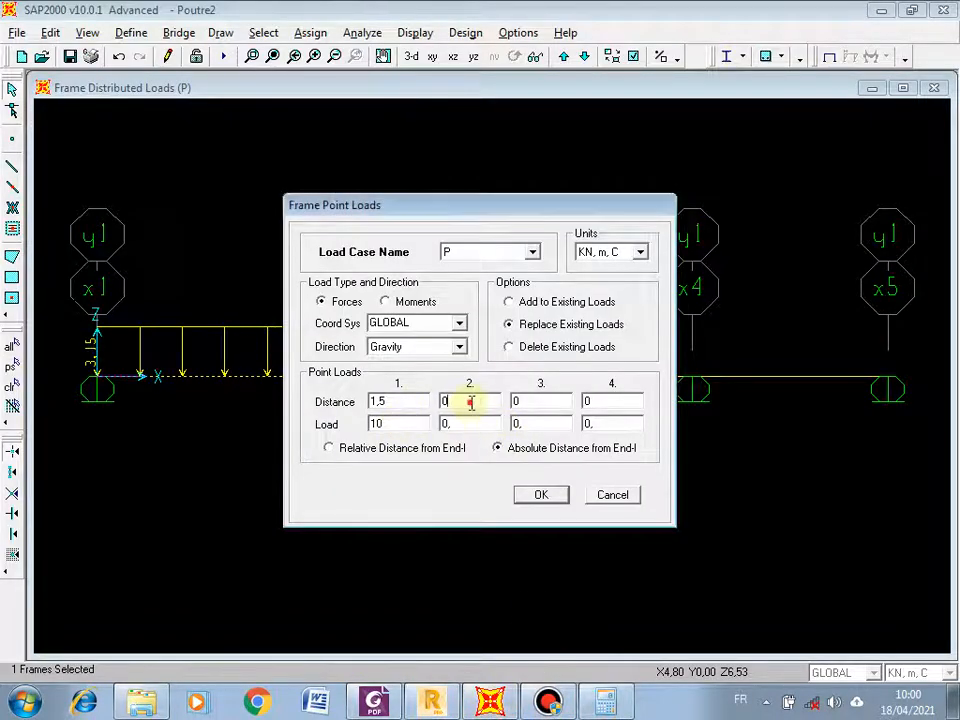
type("3,5")
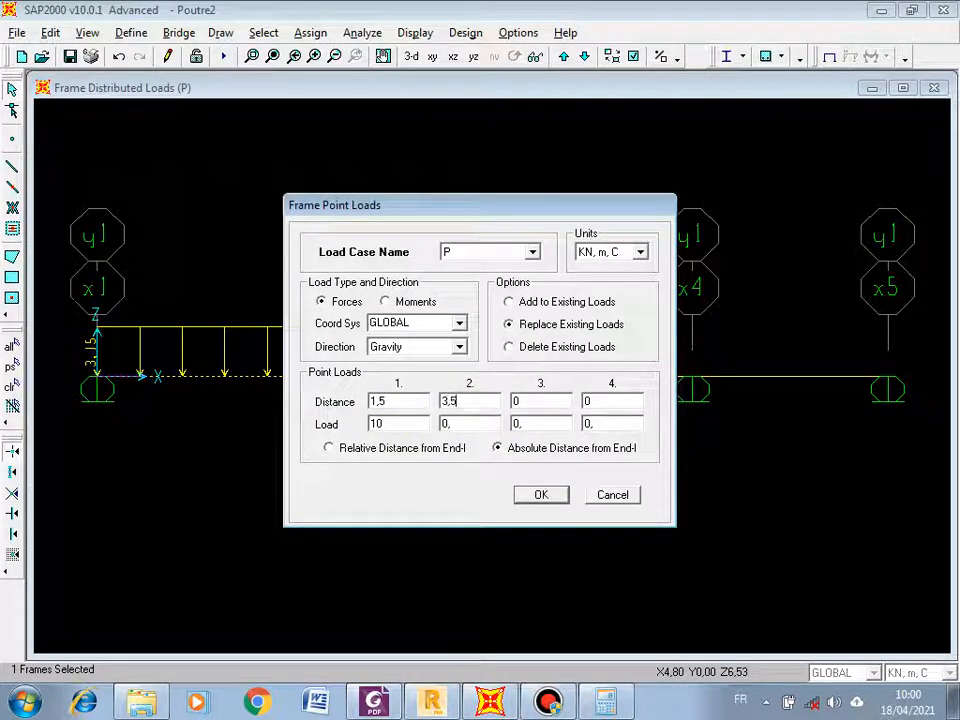
double_click(452, 423)
type("1")
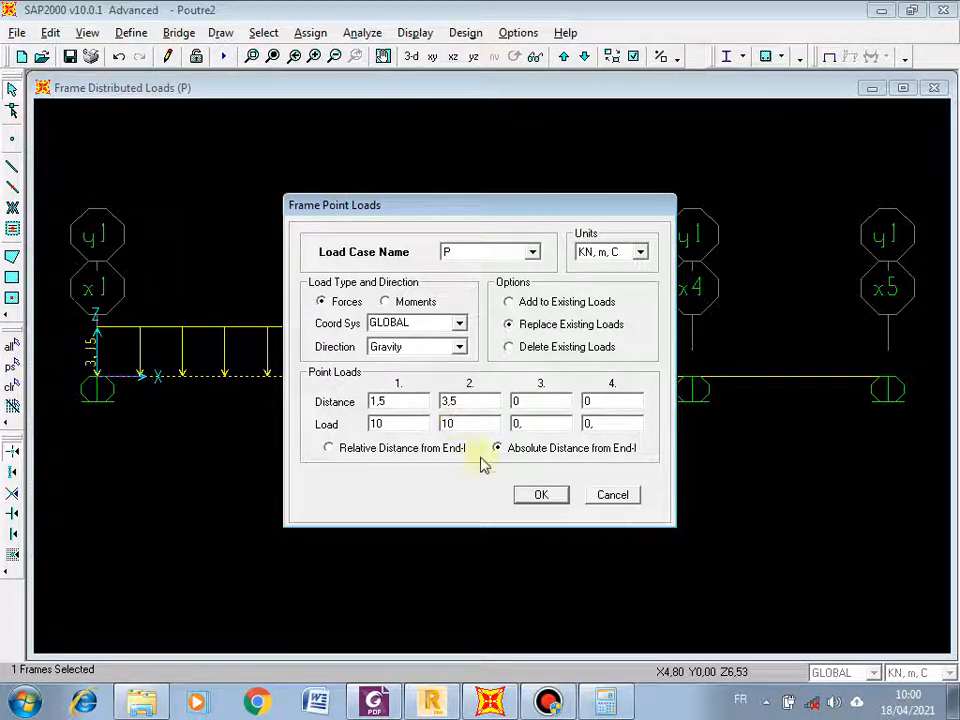
left_click(531, 494)
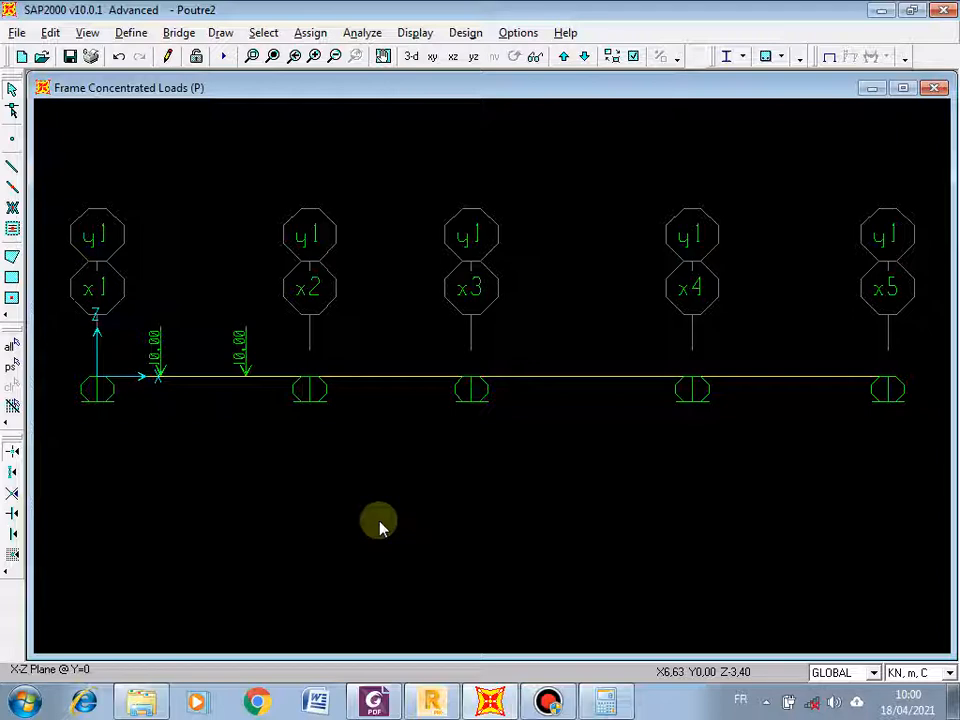
Check span 2's loads on the exercise sheet and open the distributed load assignment for the second span in load case G
left_click(374, 701)
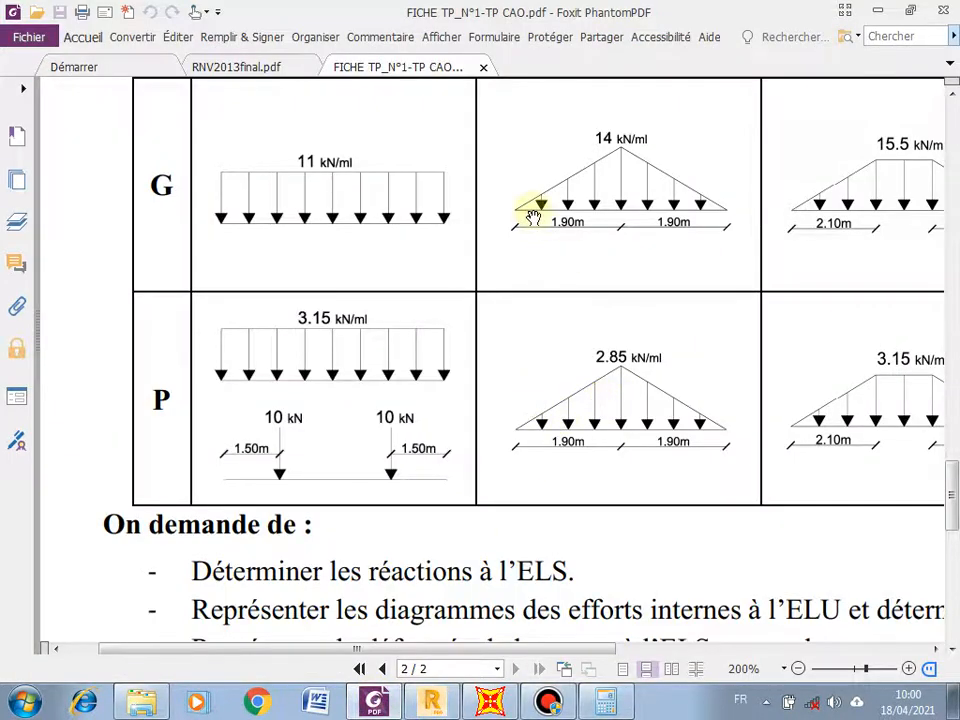
scroll(531, 212, "up", 1)
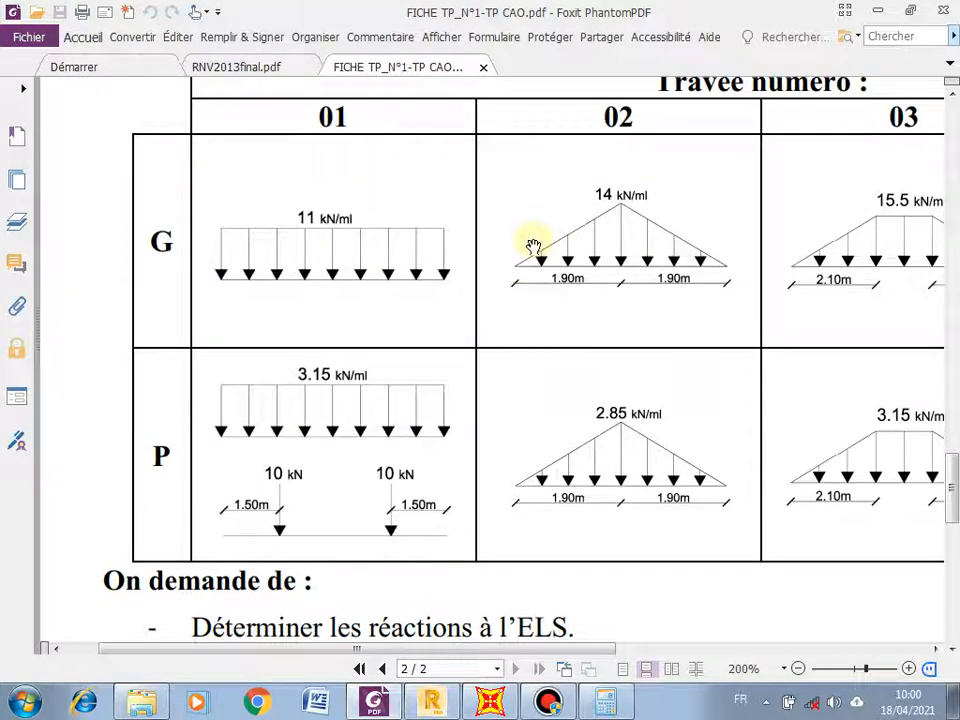
scroll(600, 256, "up", 1)
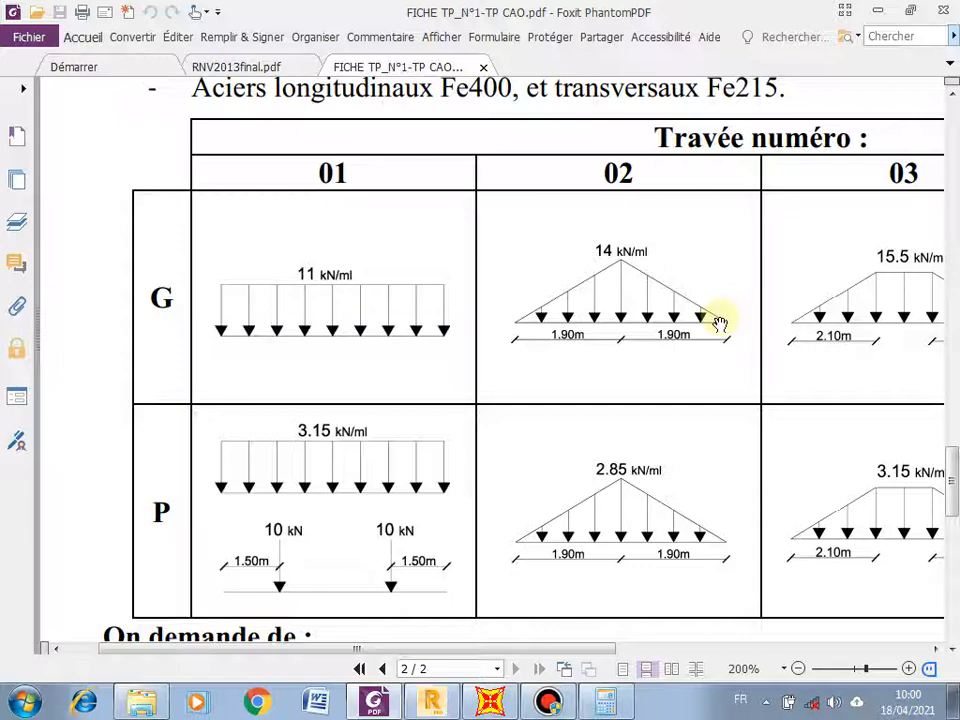
left_click(490, 701)
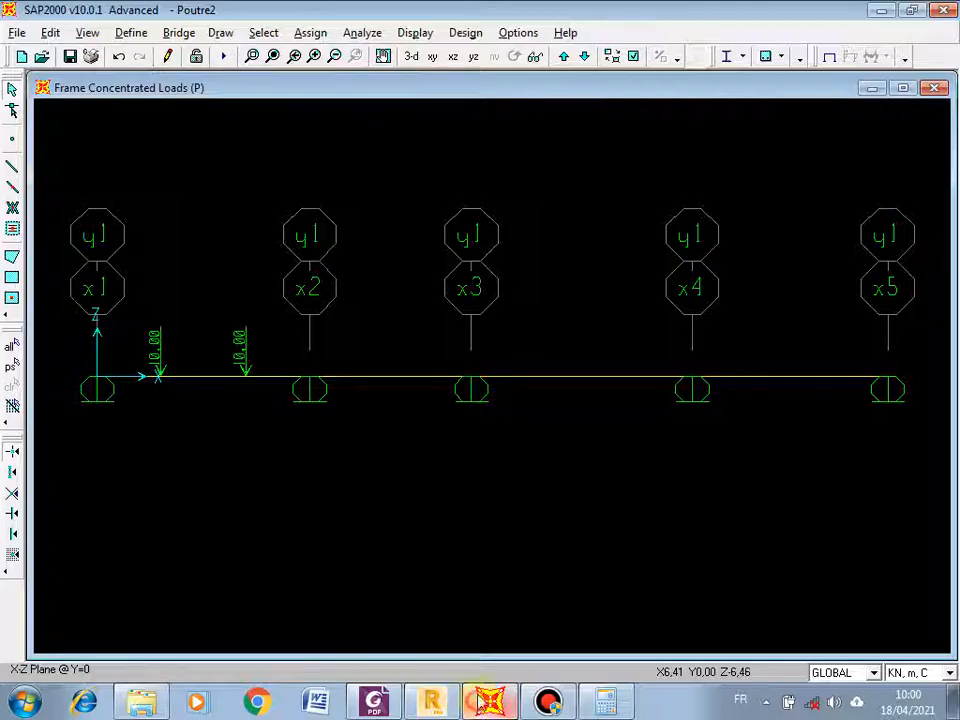
left_click(401, 386)
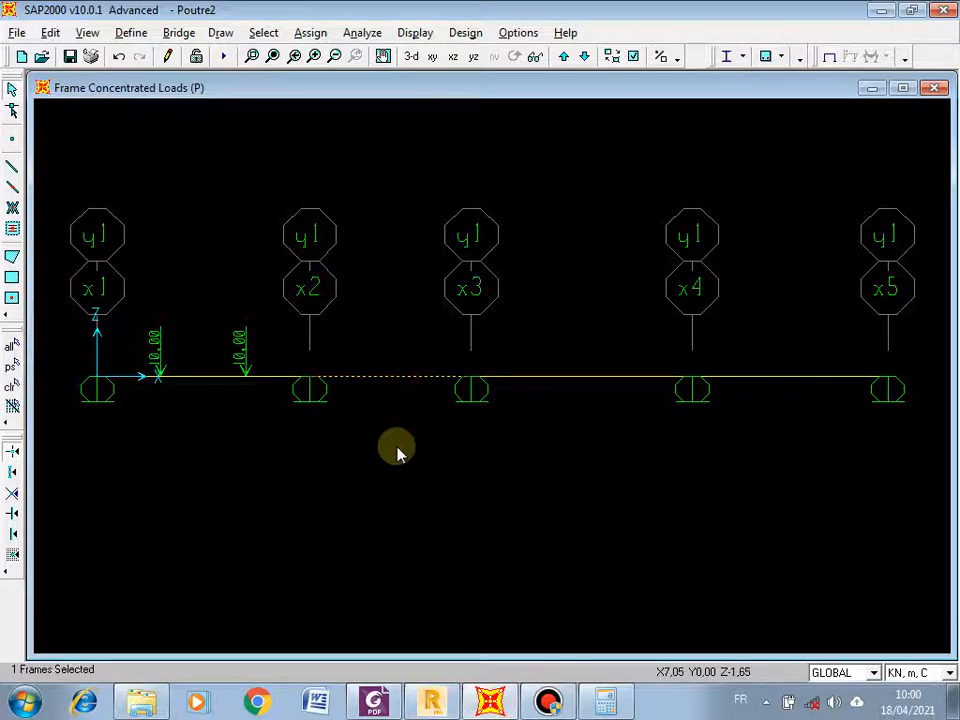
left_click(311, 33)
mouse_move(420, 180)
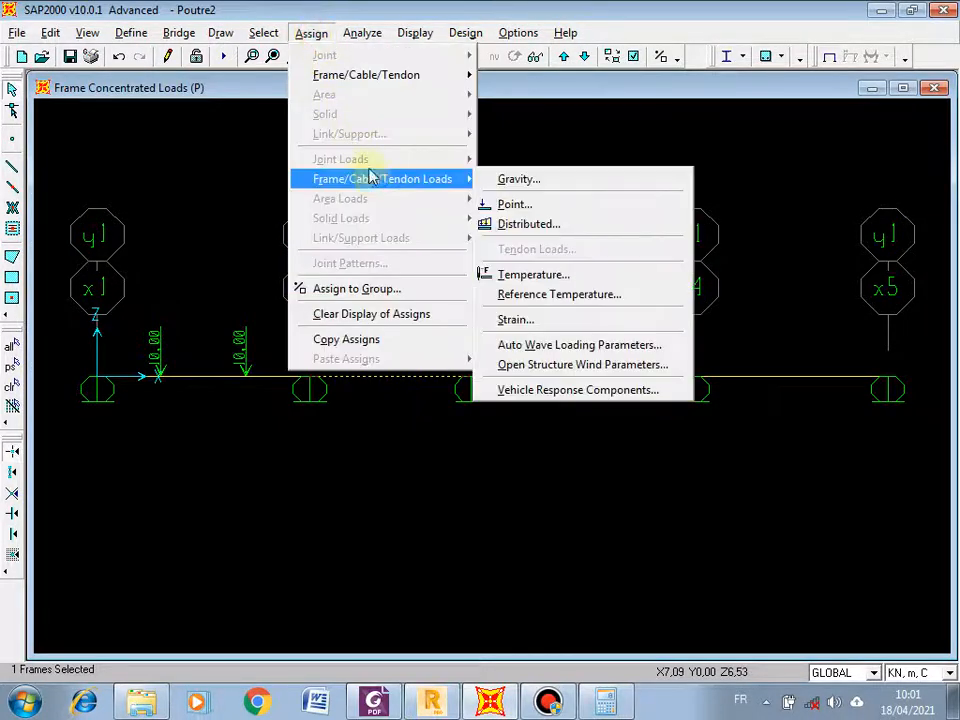
left_click(540, 226)
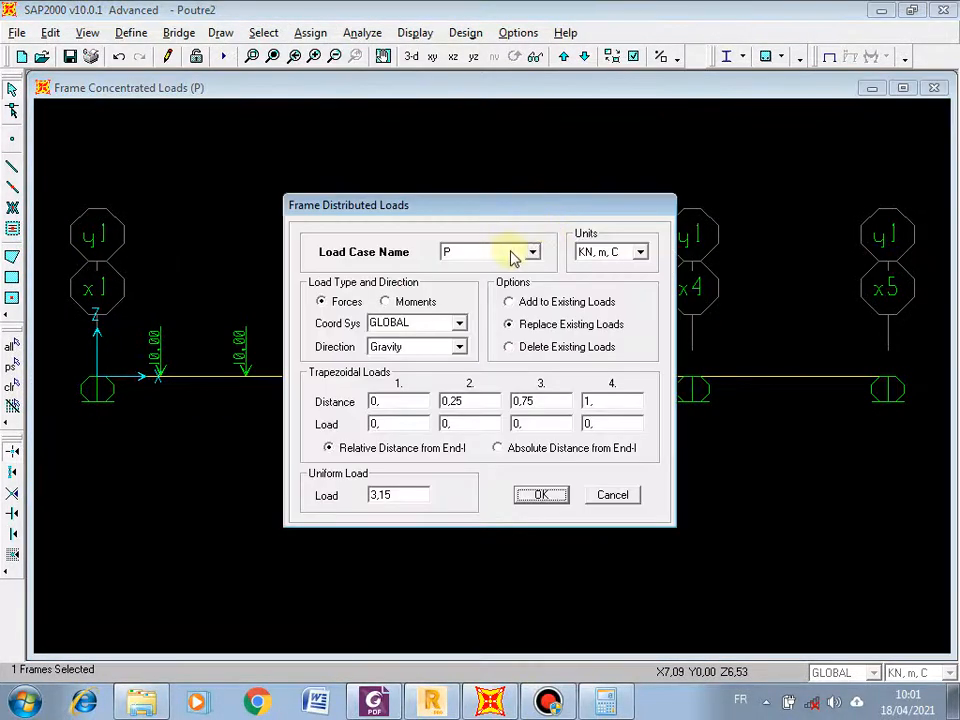
left_click(530, 252)
left_click(495, 270)
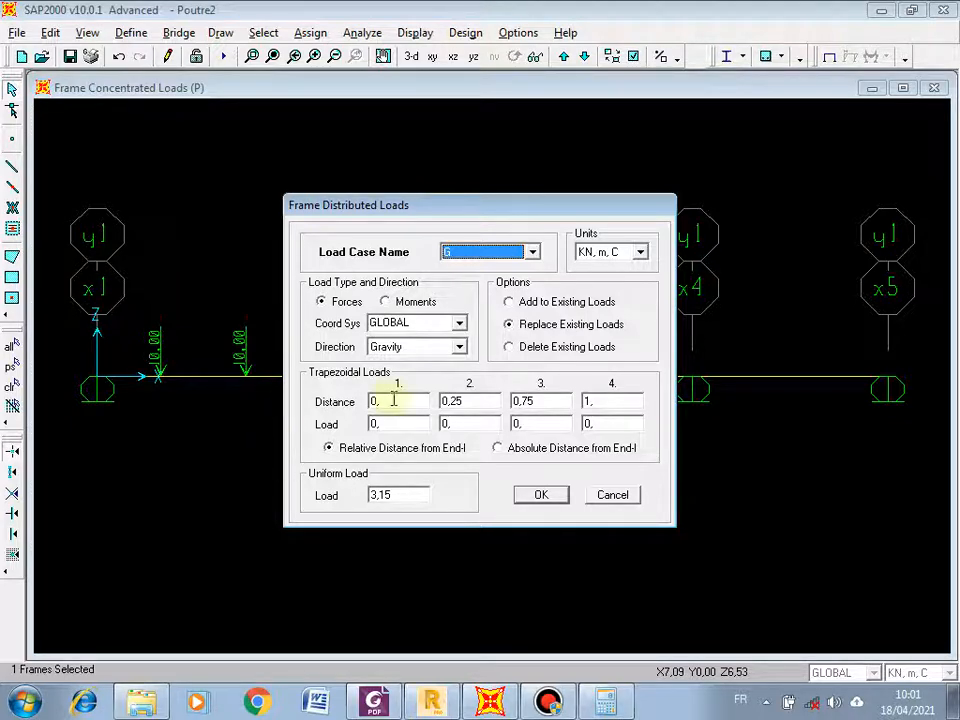
Number the start, peak and end points of span 2's triangular G load on the exercise sheet
left_click(374, 703)
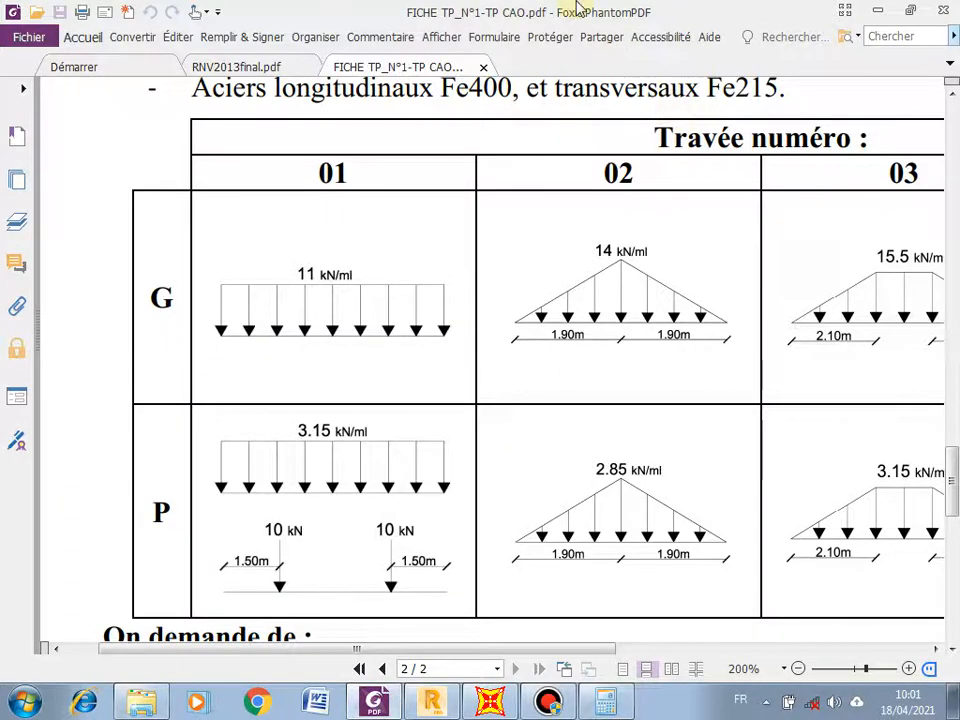
mouse_move(600, 12)
left_click(648, 12)
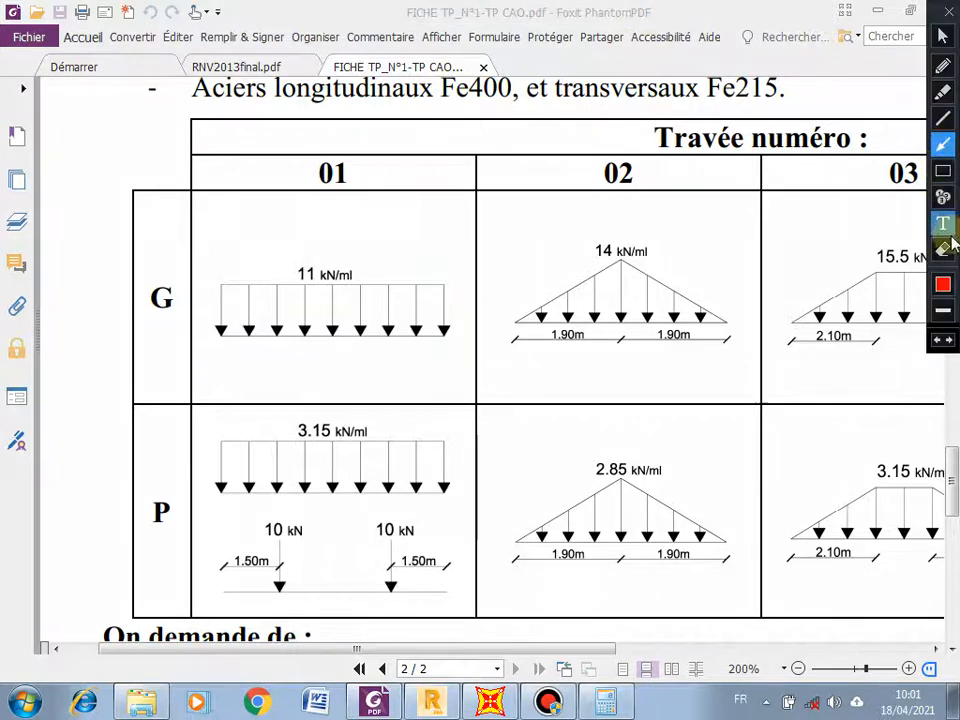
left_click(944, 198)
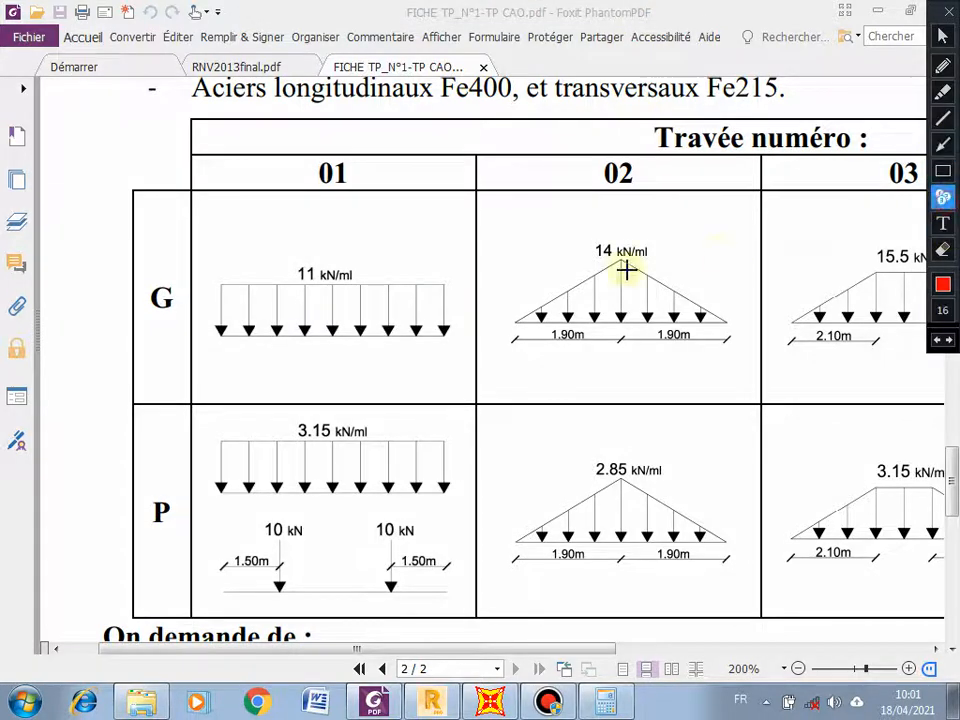
left_click(512, 305)
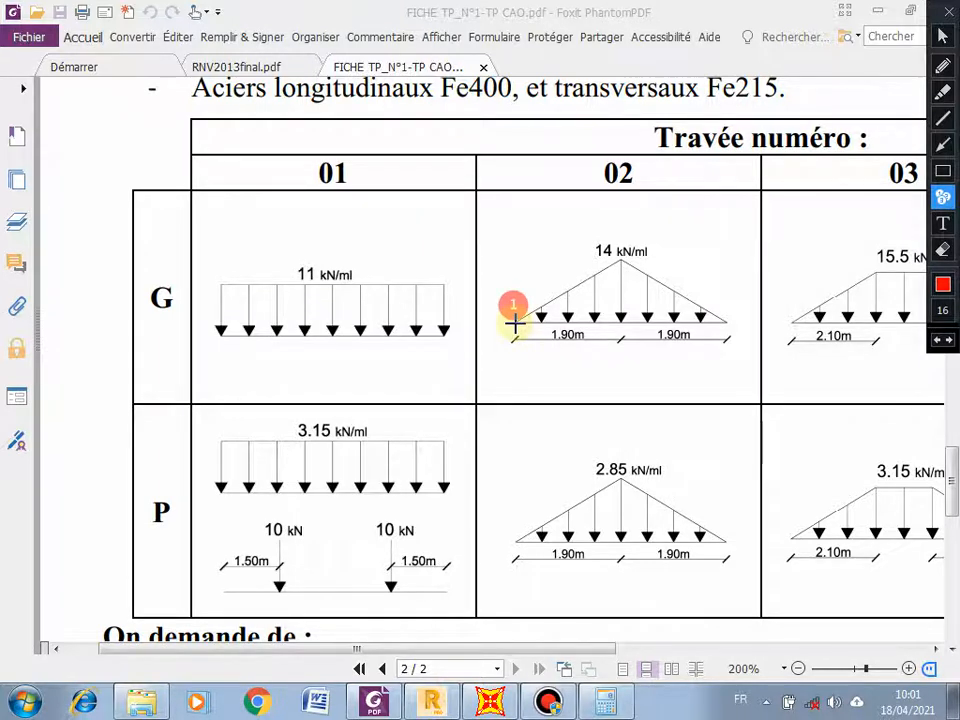
left_click(618, 235)
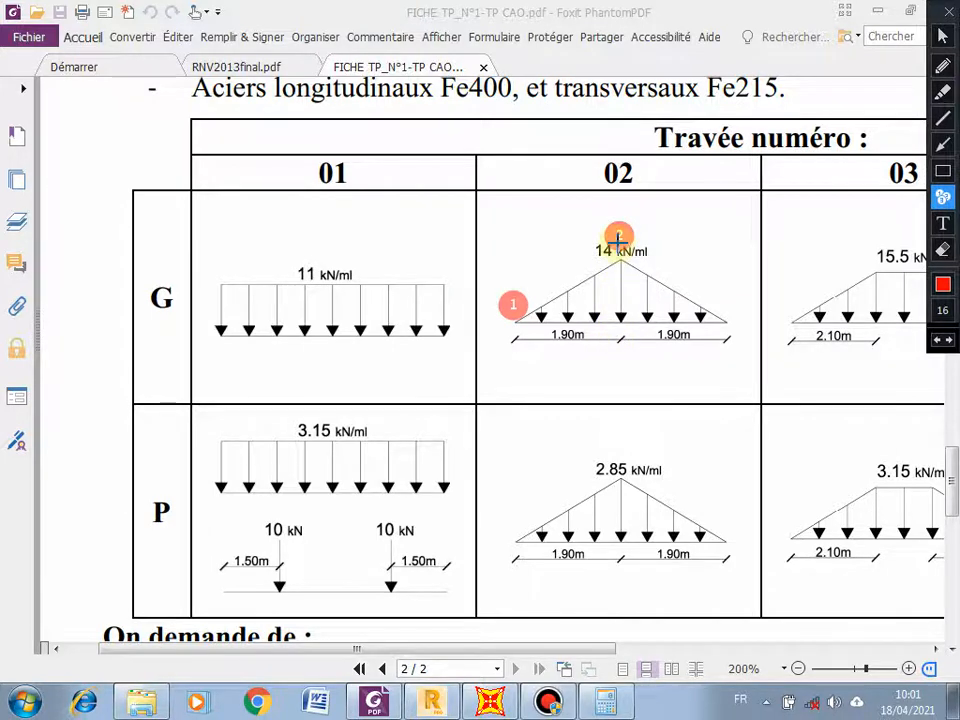
left_click(729, 310)
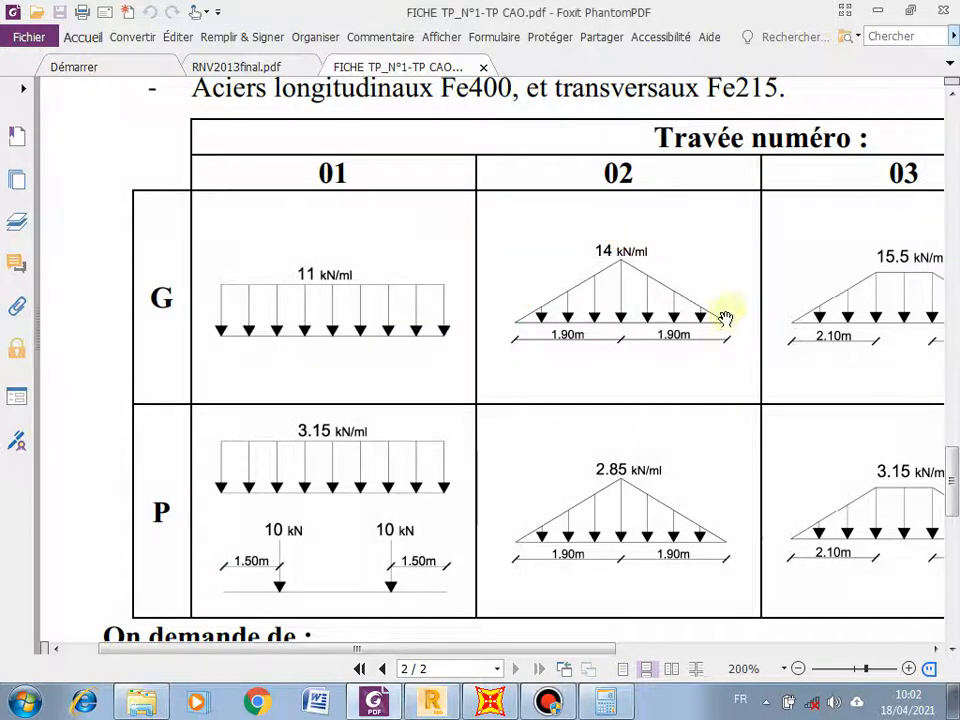
Back in SAP2000, use absolute distances from End-I and set the triangular G load's peak to 14 kN/m at 1,9 m
left_click(490, 702)
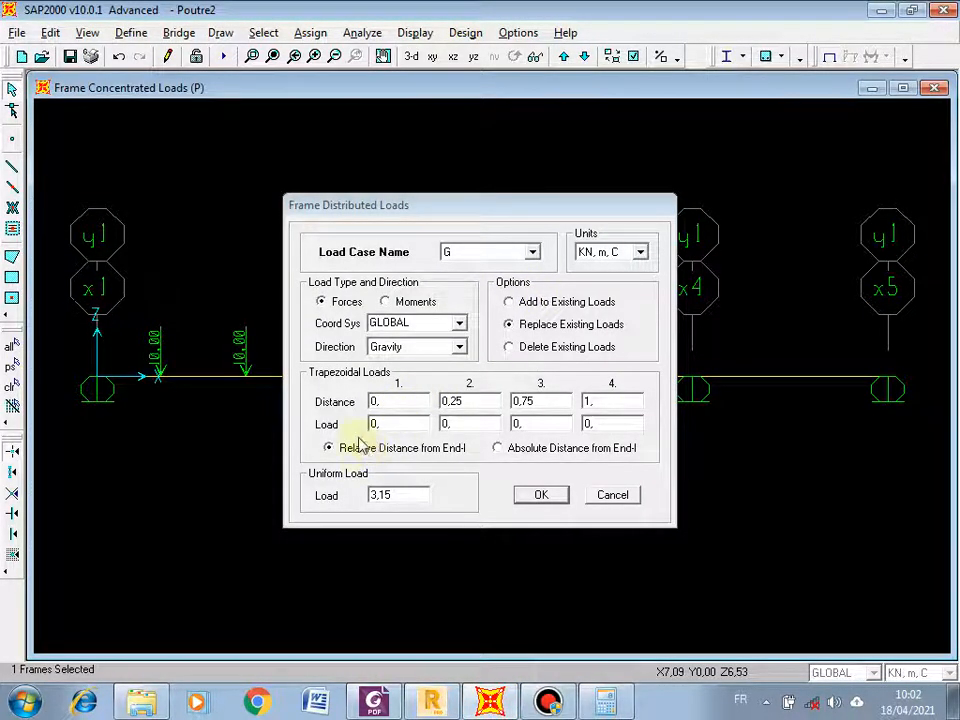
left_click(498, 448)
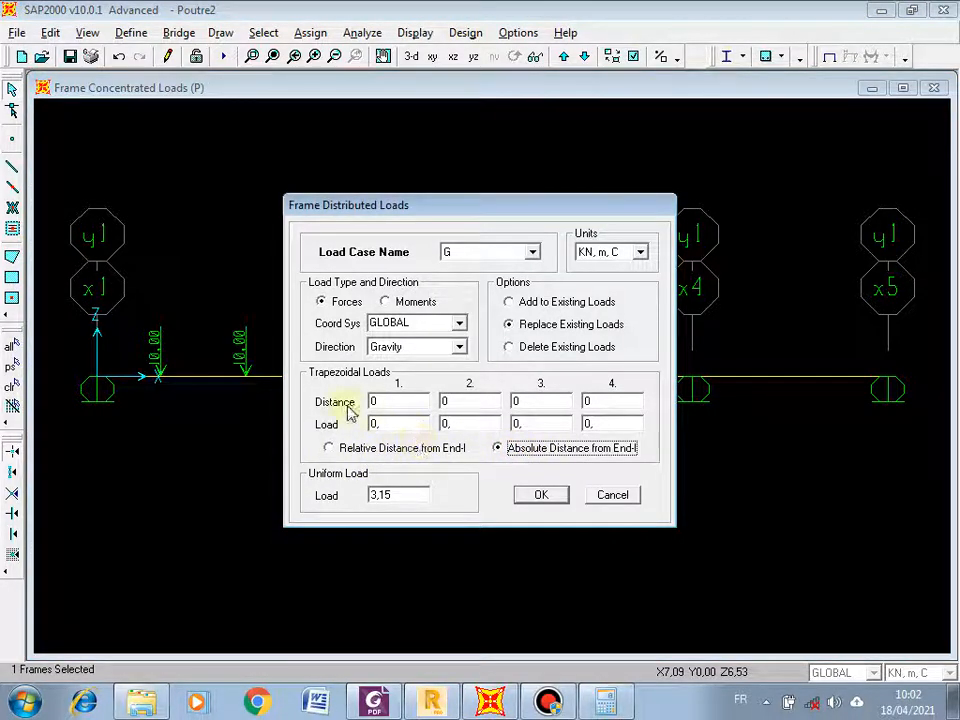
double_click(386, 402)
double_click(378, 424)
double_click(469, 402)
type("1,9")
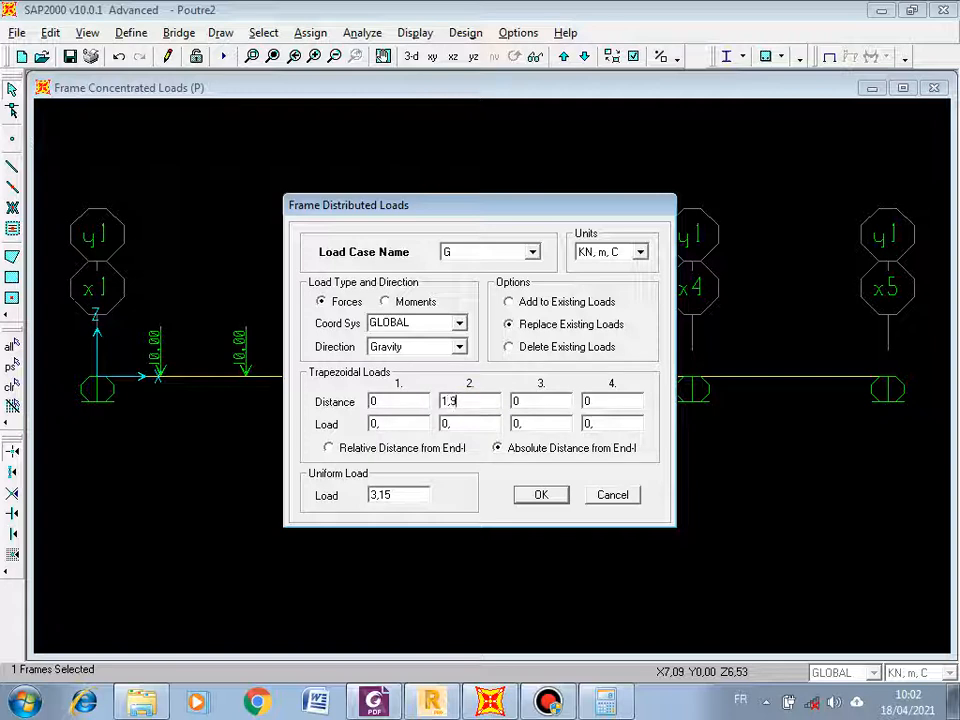
type("14")
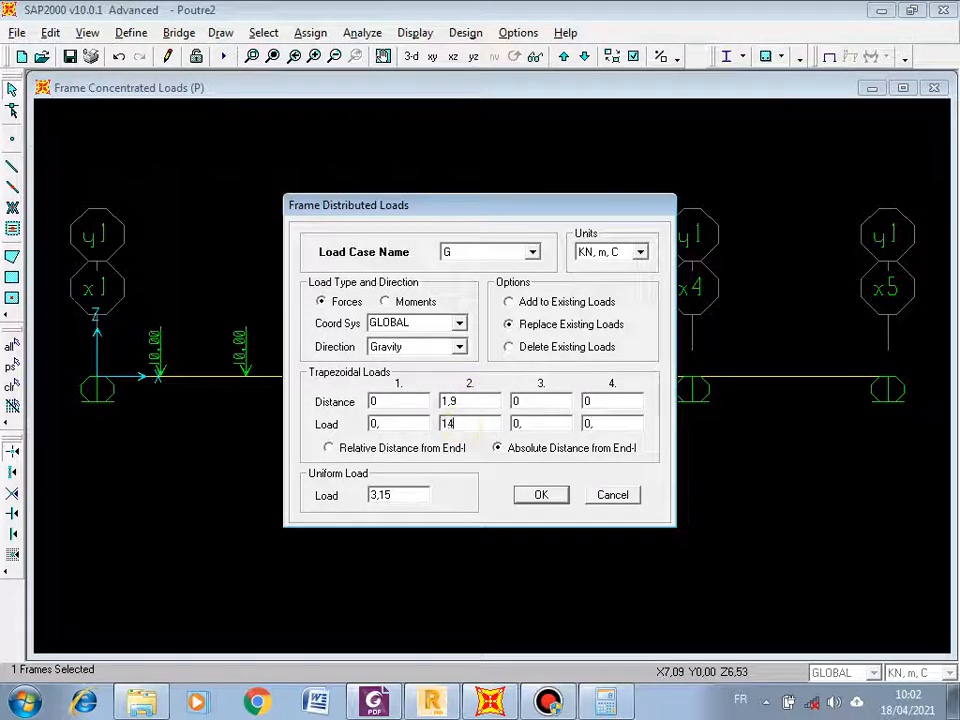
Try to apply the triangular G load with its third point at 3,8 m to the second span, and undo the assignment
double_click(527, 401)
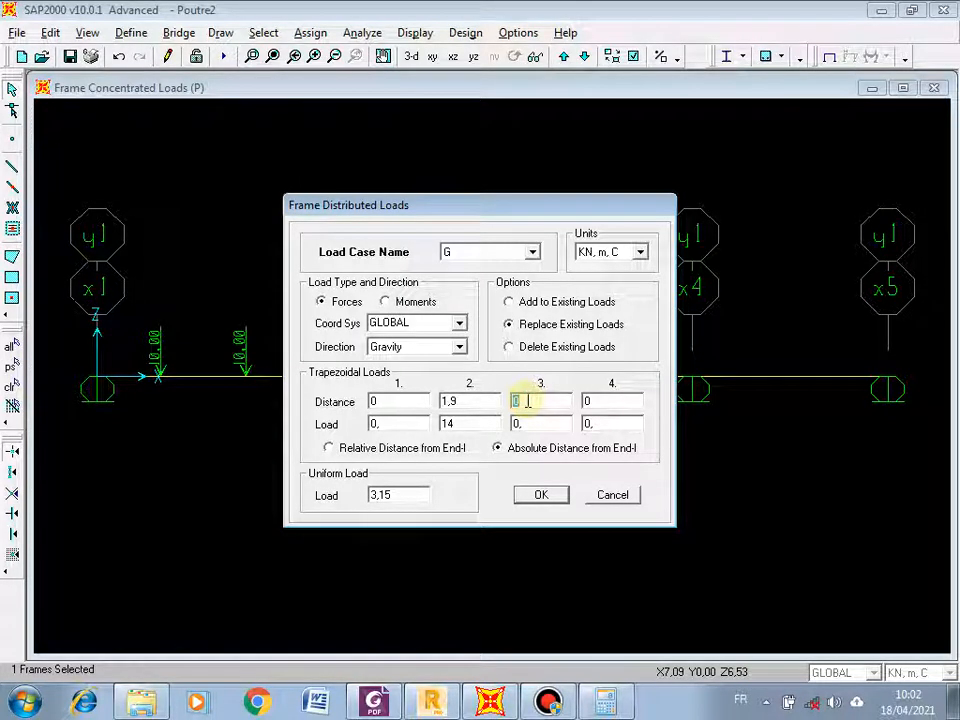
type("3,8")
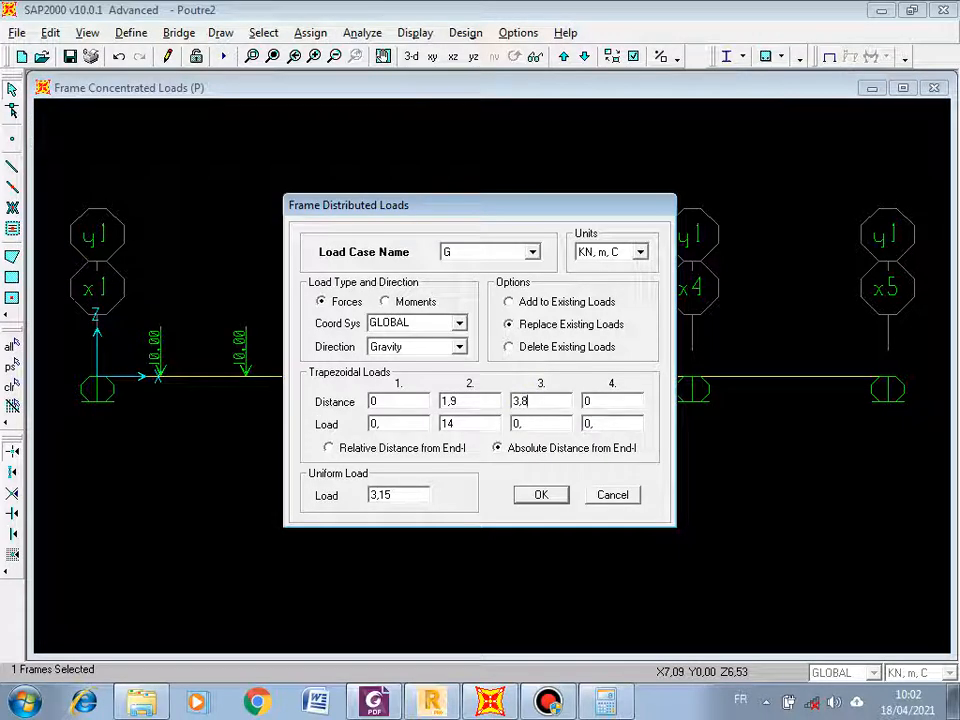
double_click(537, 424)
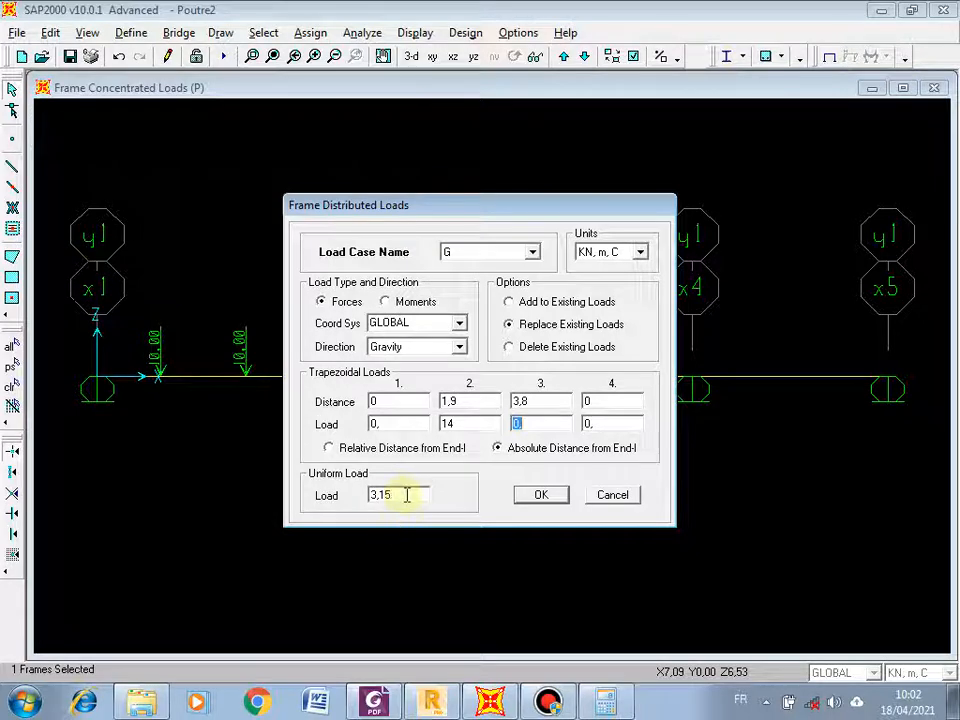
left_click(540, 496)
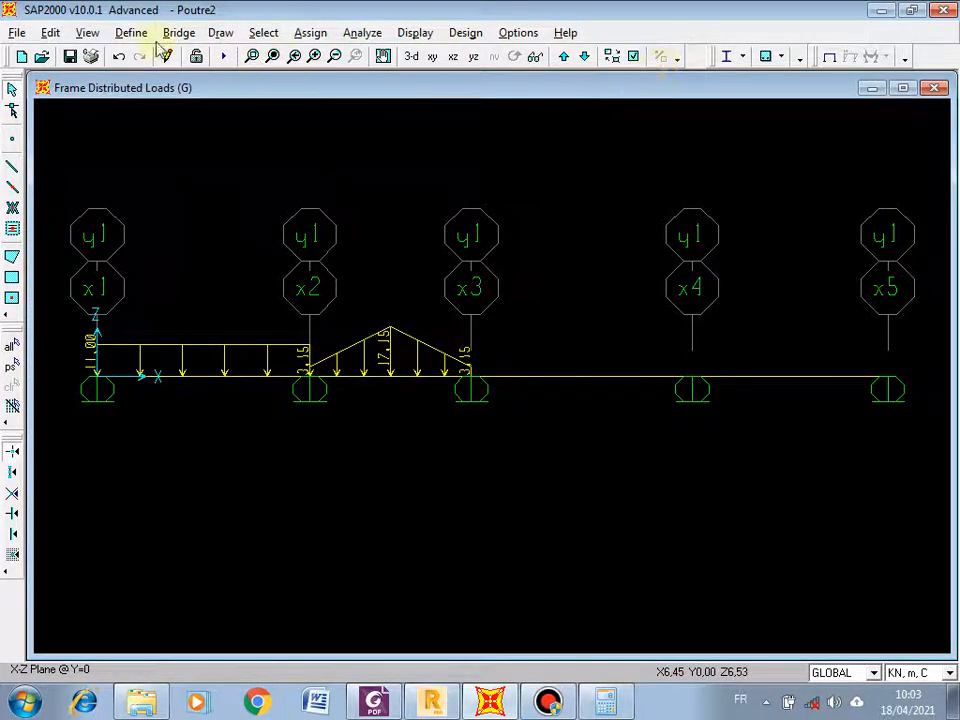
left_click(118, 57)
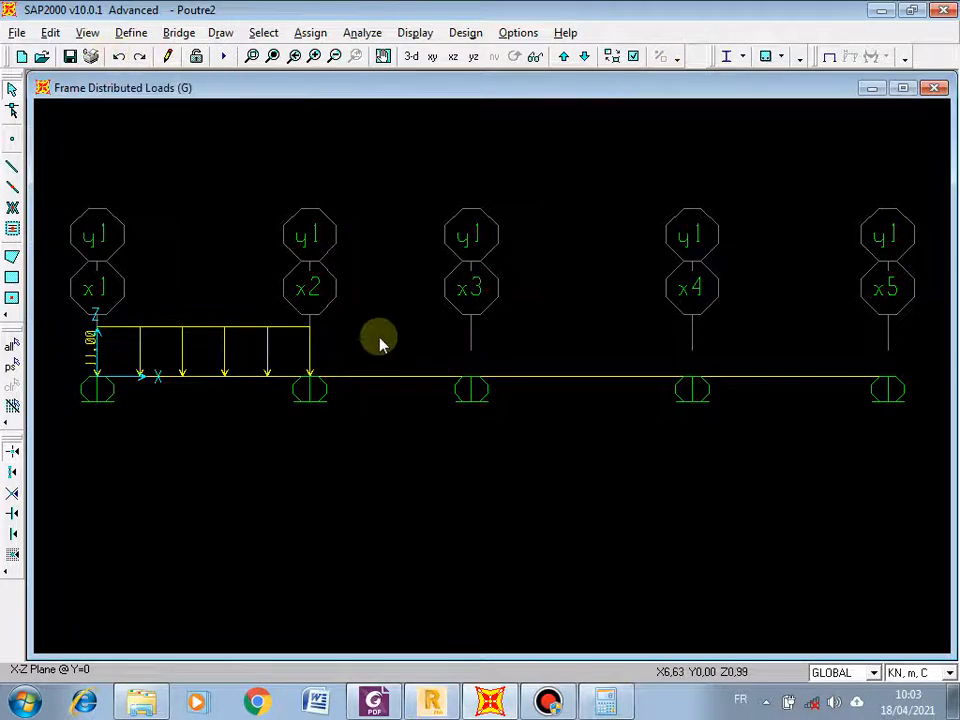
Assign the triangular G load peaking at 14 kN/m at 1,9 m to the second span, with the uniform load set to 0
left_click(377, 378)
left_click(312, 33)
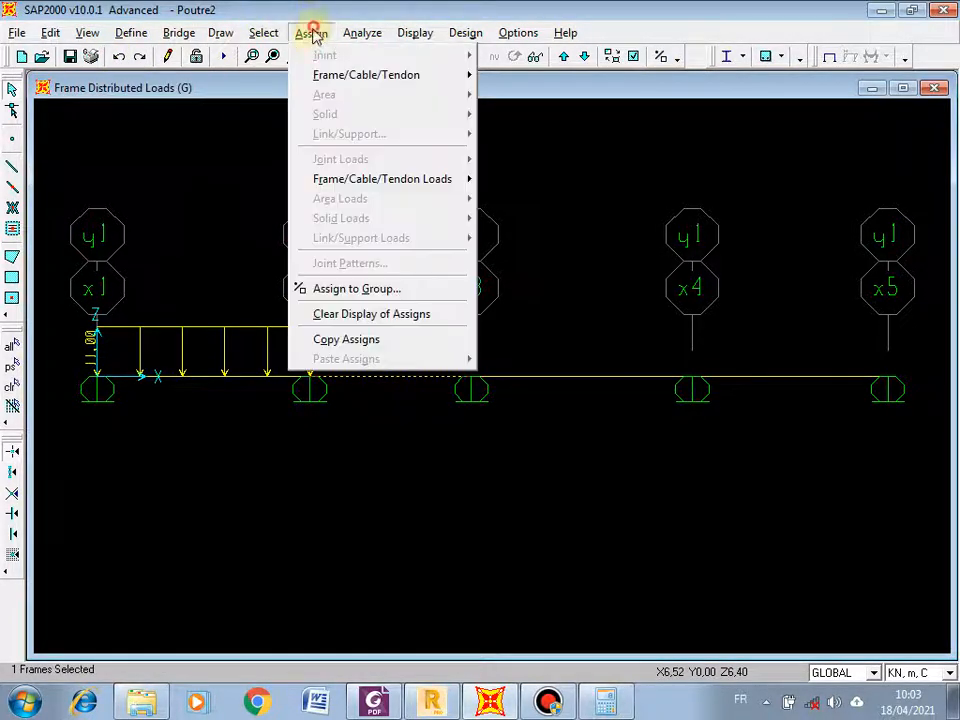
mouse_move(375, 178)
left_click(530, 224)
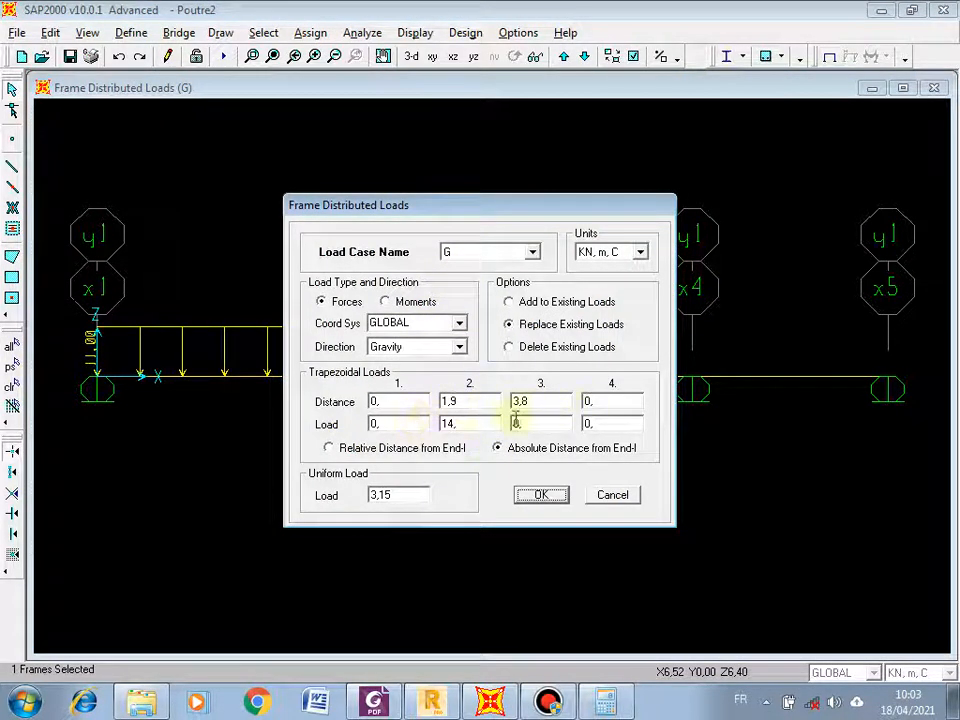
double_click(403, 495)
type("0")
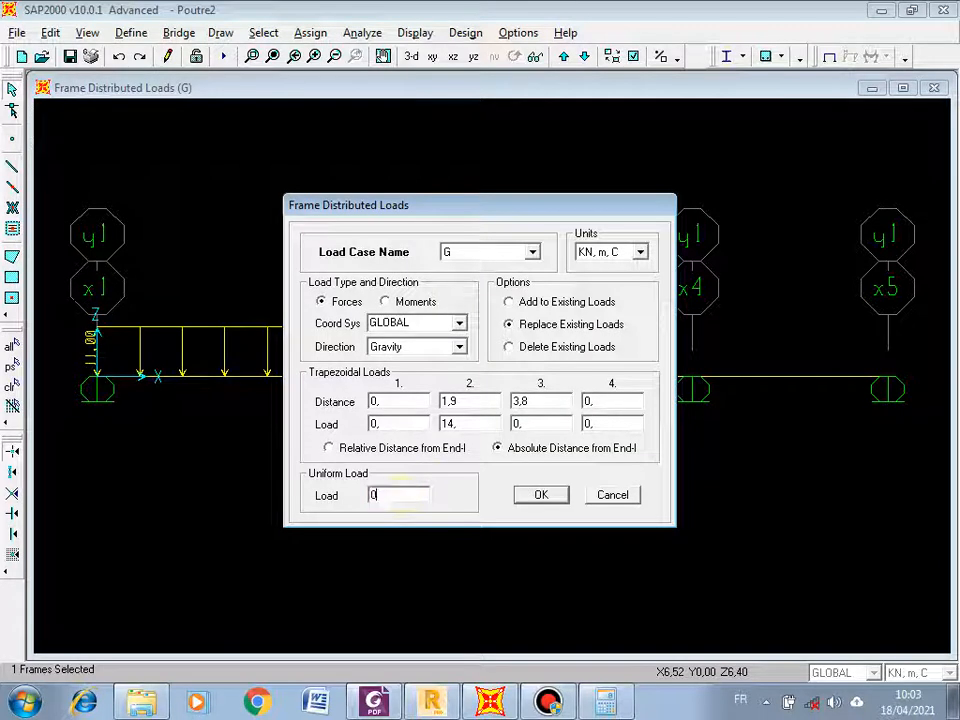
left_click(541, 495)
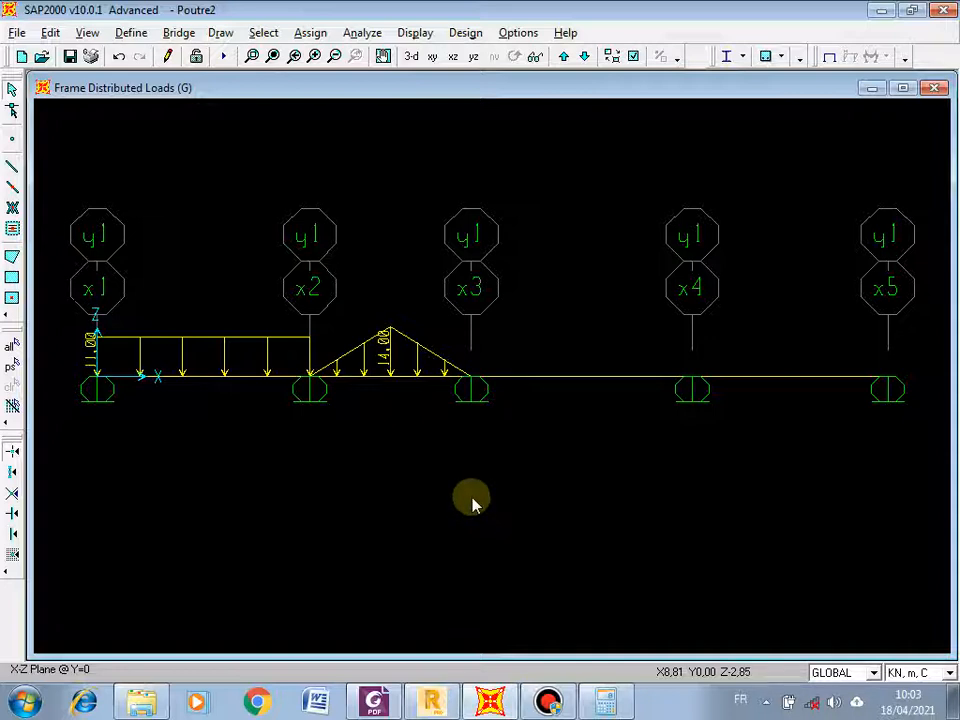
Select the second span again and start another frame load assignment for it
left_click(407, 380)
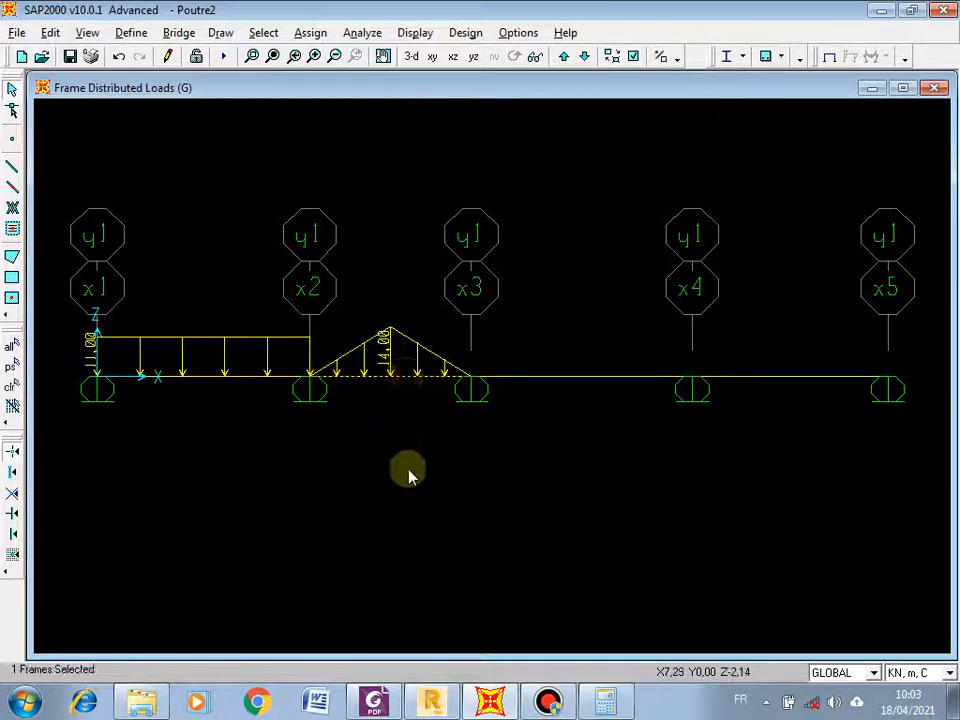
left_click(318, 33)
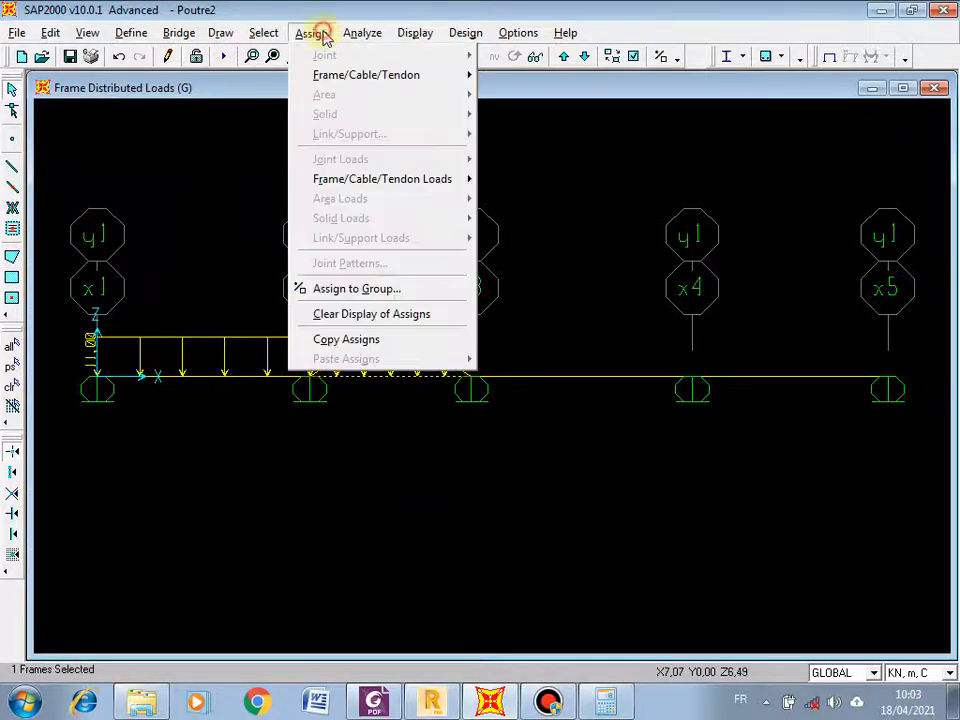
mouse_move(408, 190)
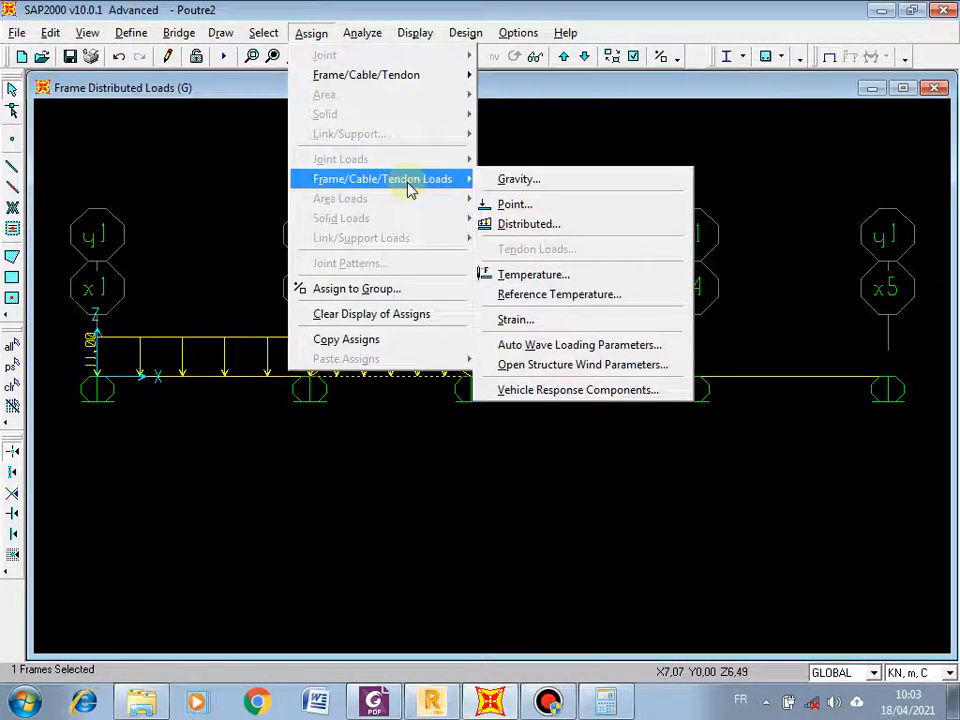
Start a distributed load on the selected second span for load case P, setting the load at the second point to 2,85
left_click(515, 228)
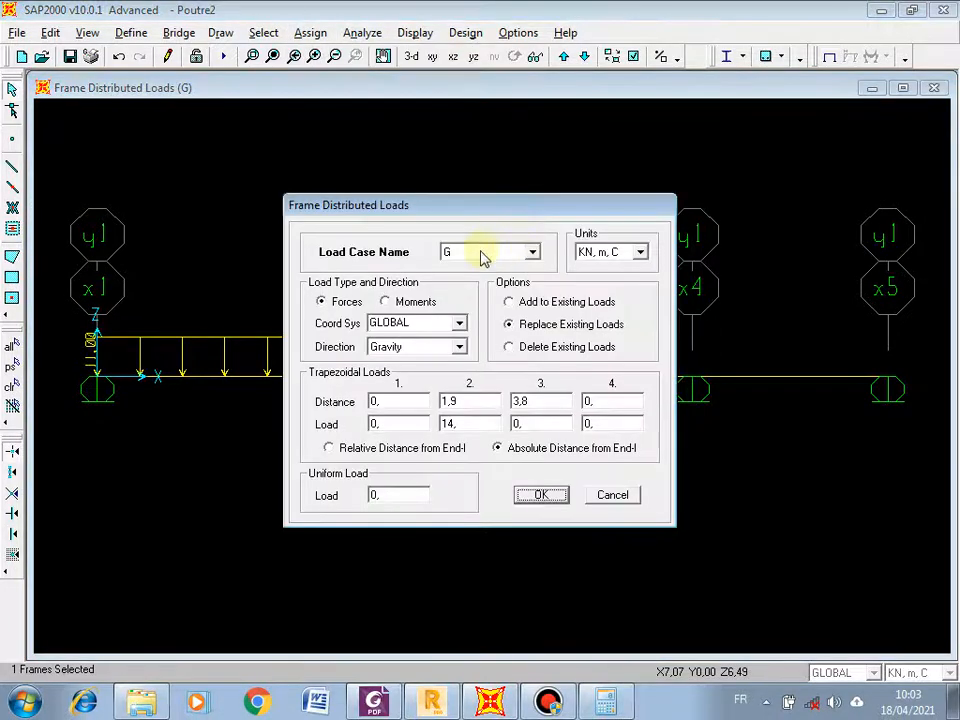
left_click(531, 253)
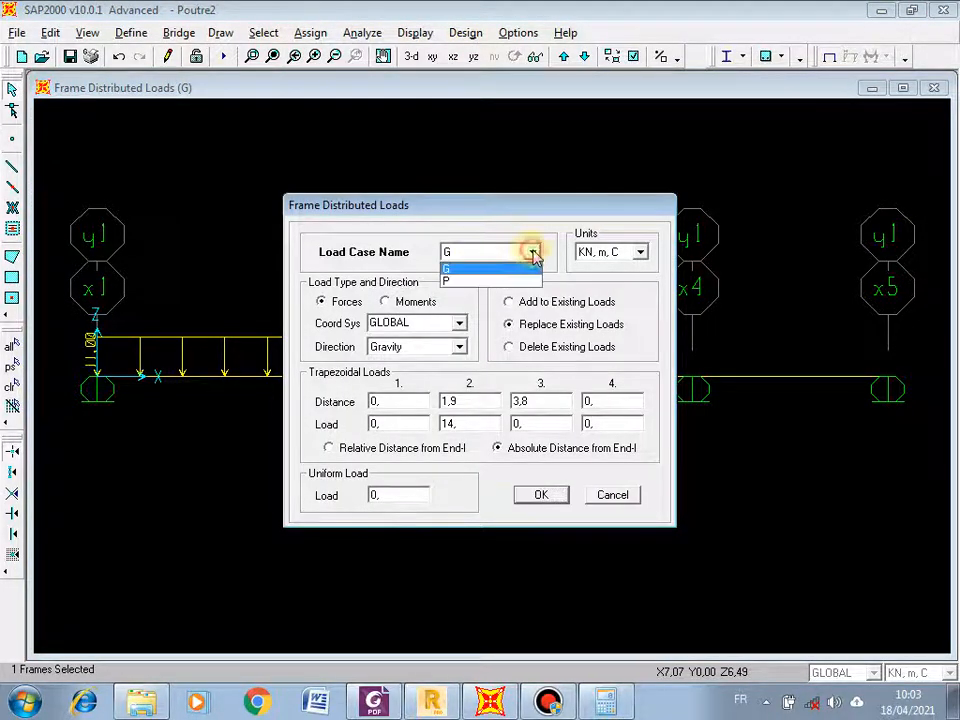
left_click(458, 279)
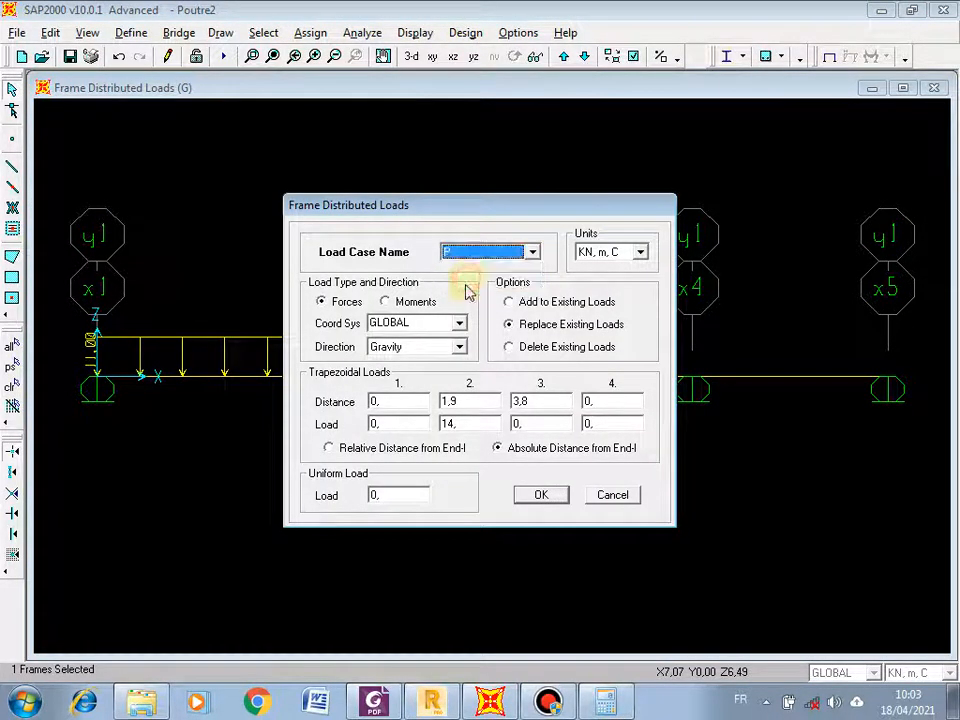
left_click(386, 401)
left_click(382, 424)
left_click(376, 703)
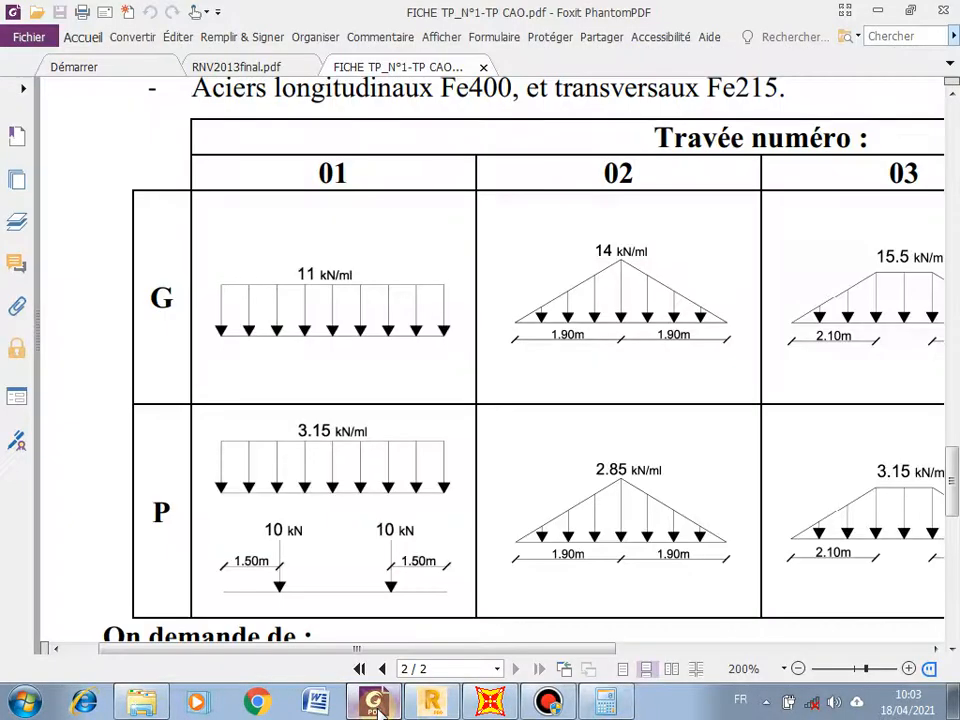
left_click(376, 703)
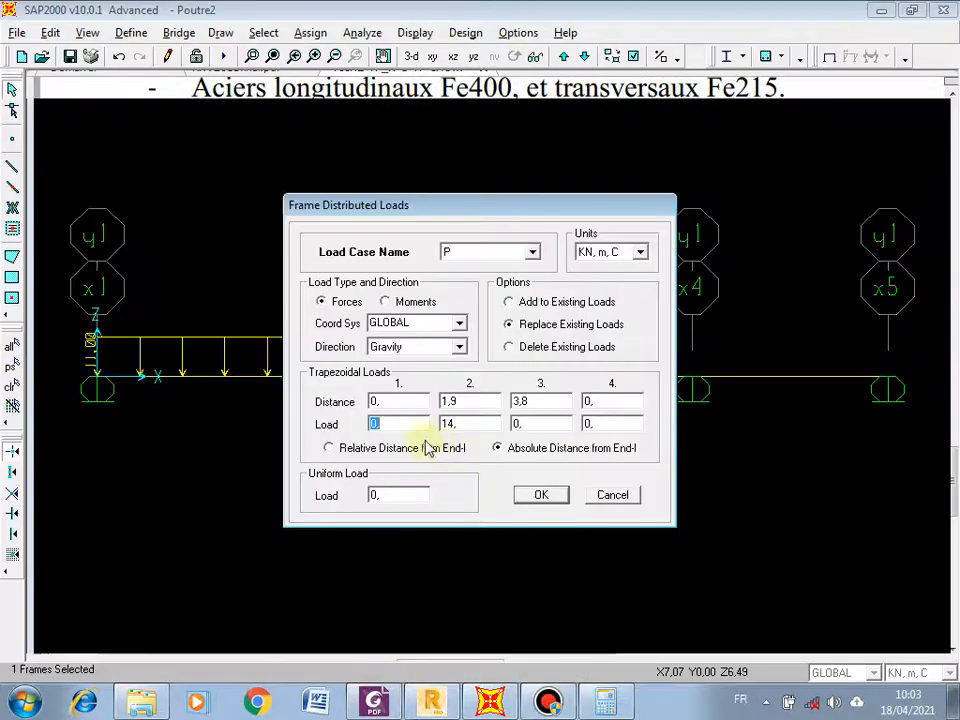
left_click(463, 425)
type("2,85")
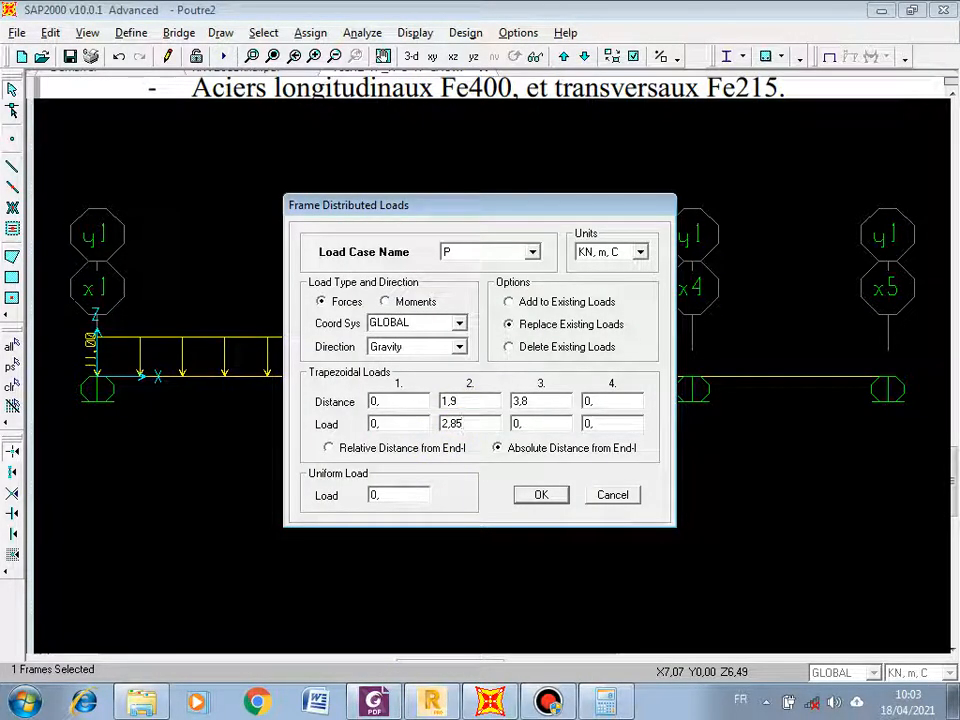
Review the distances and loads of the first three trapezoidal points and apply the case P load to the second span
double_click(385, 405)
double_click(392, 422)
double_click(478, 401)
double_click(474, 423)
left_click(495, 446)
double_click(536, 400)
double_click(525, 424)
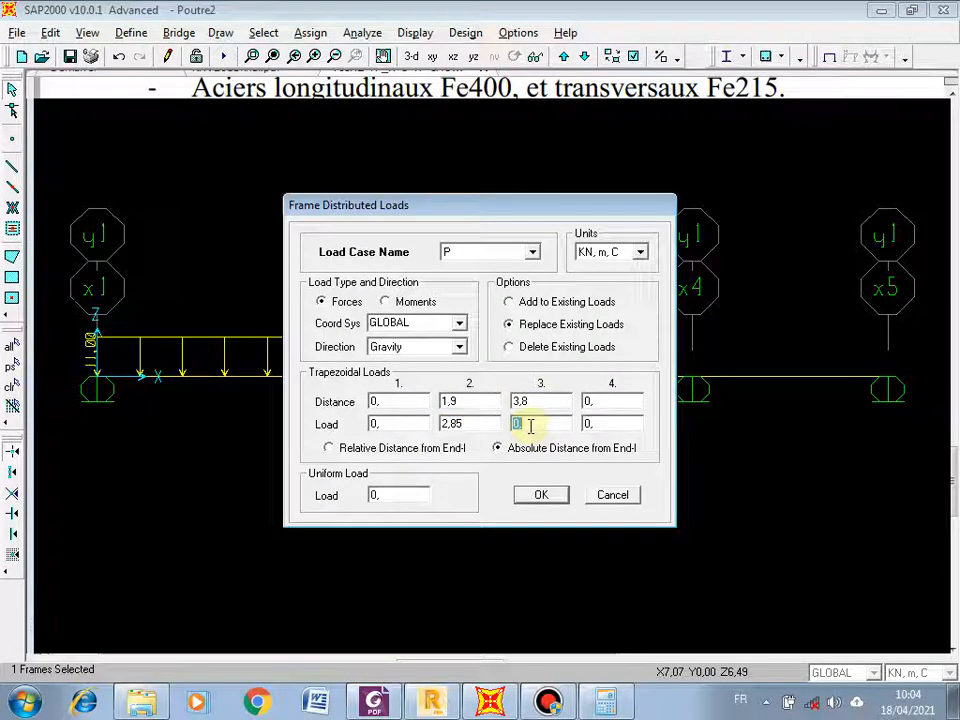
left_click(533, 493)
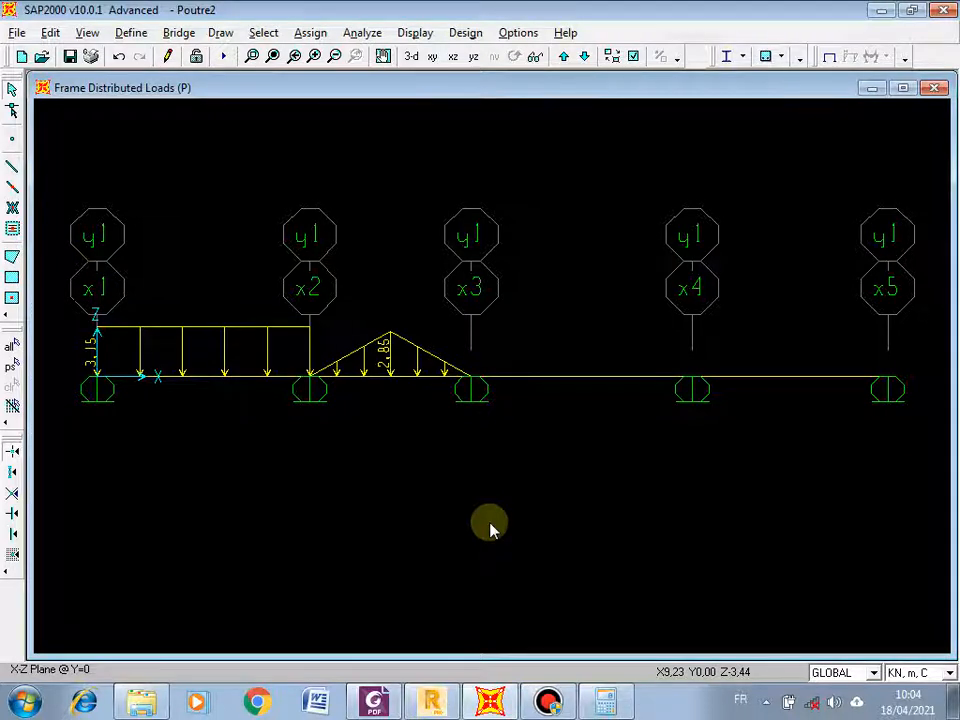
Switch to the worksheet in Foxit PhantomPDF and place numbered markers 1 and 2 on the span 03 G load diagram
left_click(374, 704)
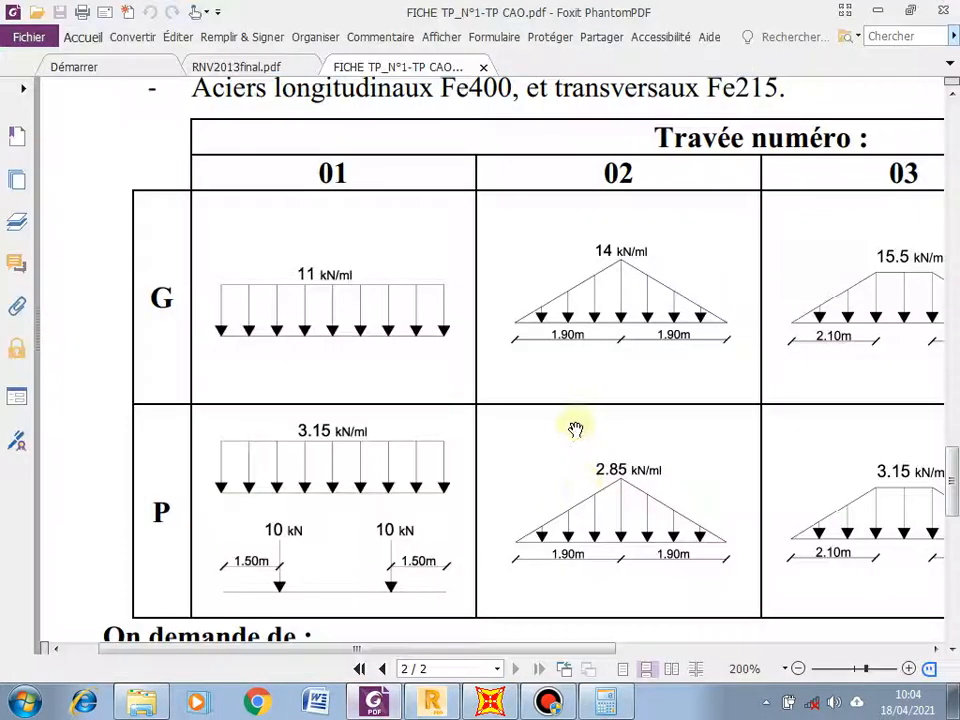
left_click(936, 649)
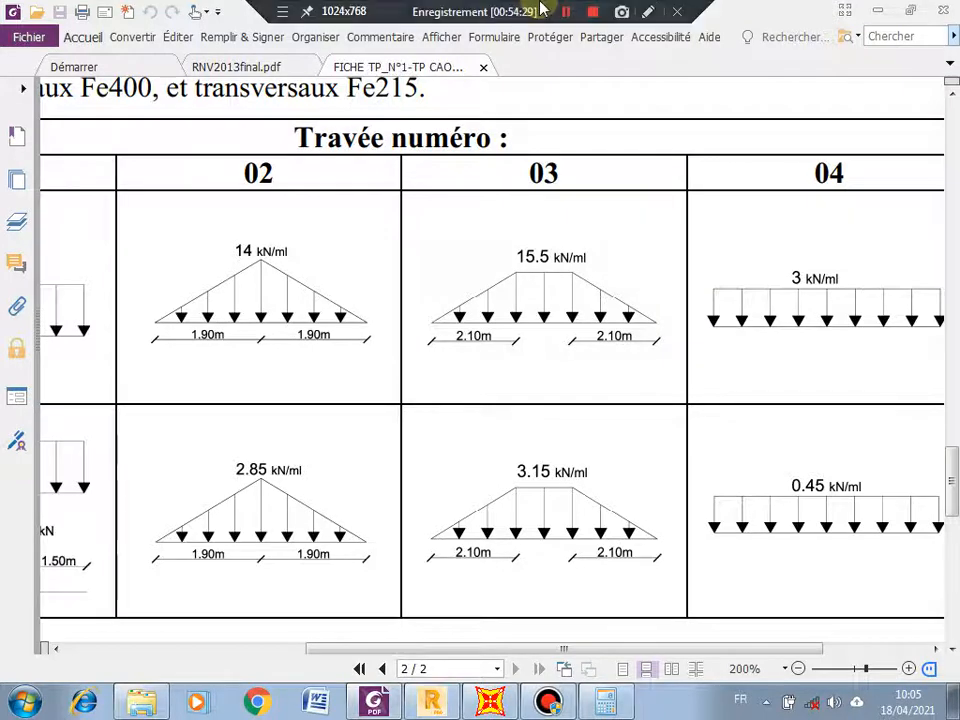
left_click(648, 12)
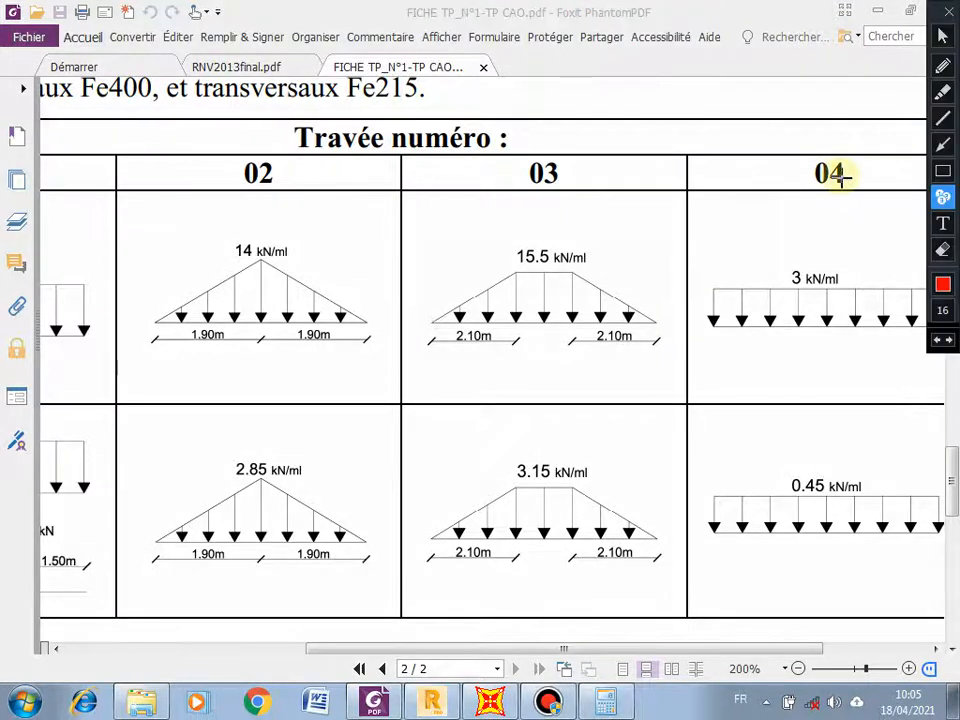
left_click(428, 317)
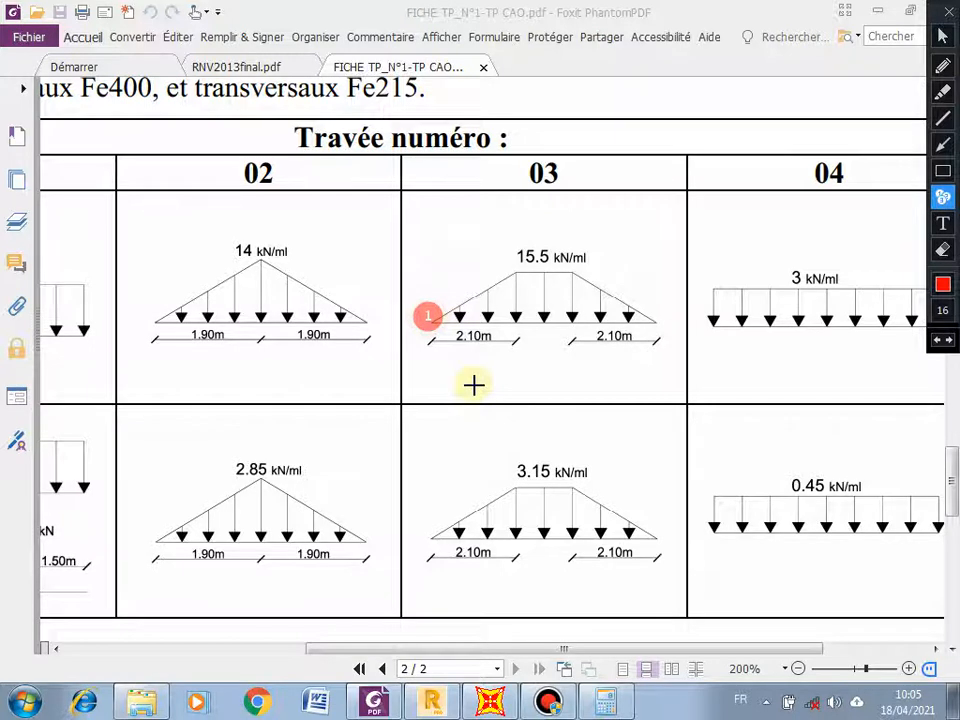
left_click(516, 261)
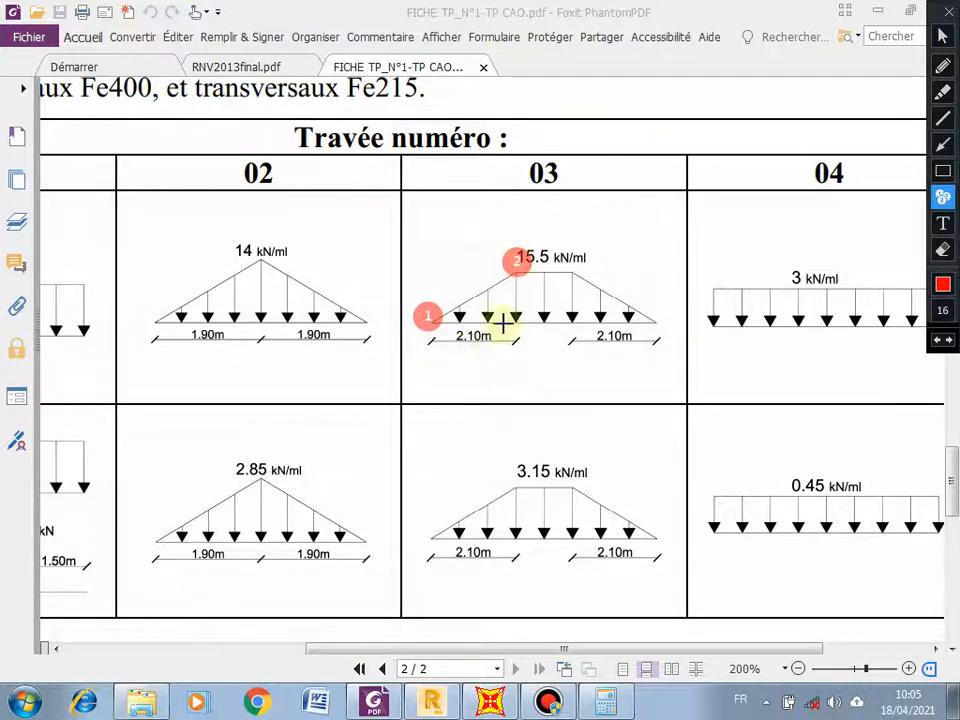
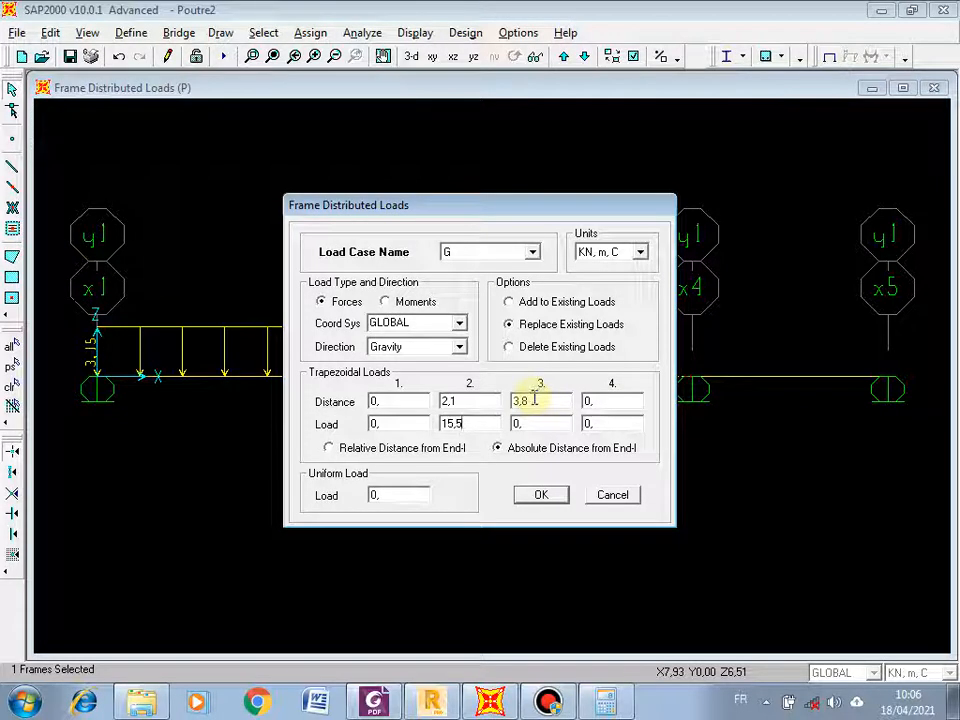
Set the third trapezoidal point's distance to 5,2-2,1 for the third span's case G load, checking the worksheet for the dimensions
double_click(534, 399)
type("5,2")
left_click(388, 701)
scroll(608, 410, "up", 5)
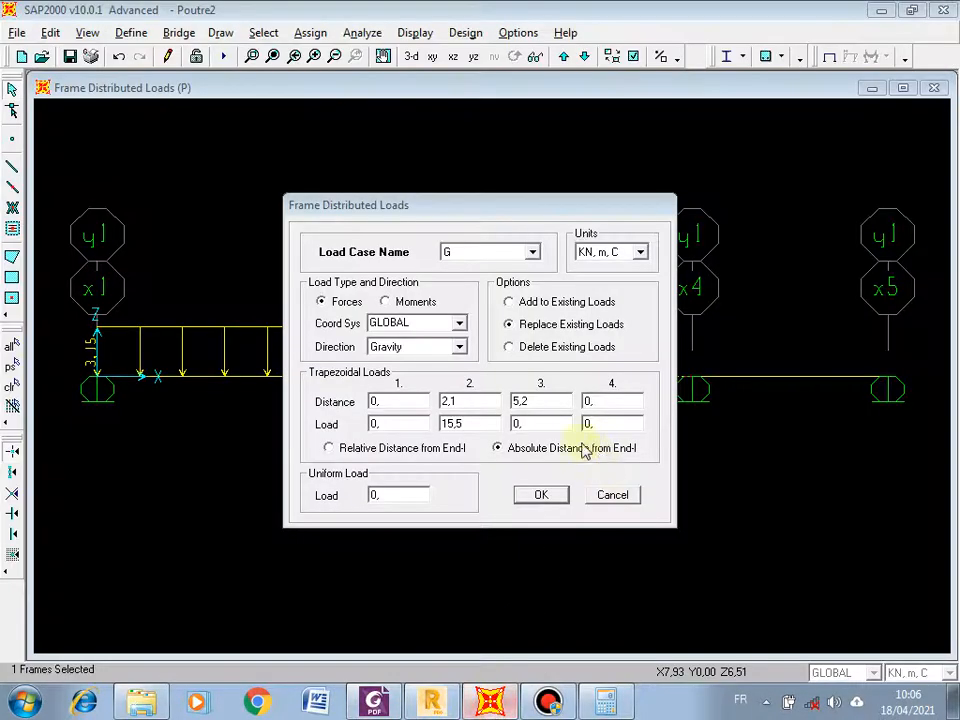
key("alt+Tab")
type("-2")
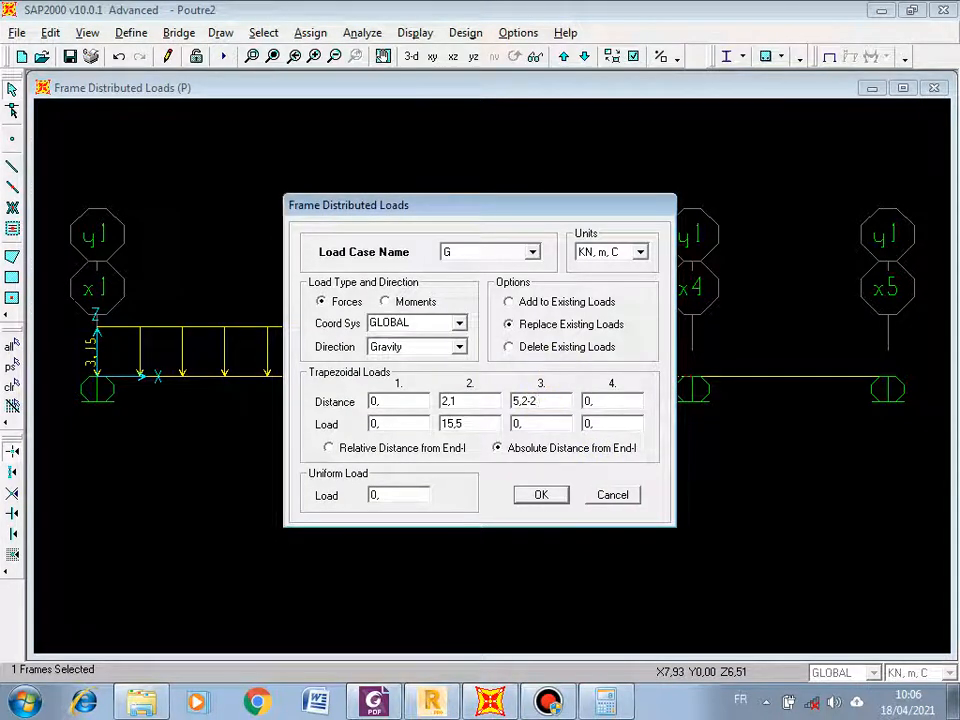
type(",1")
key("Return")
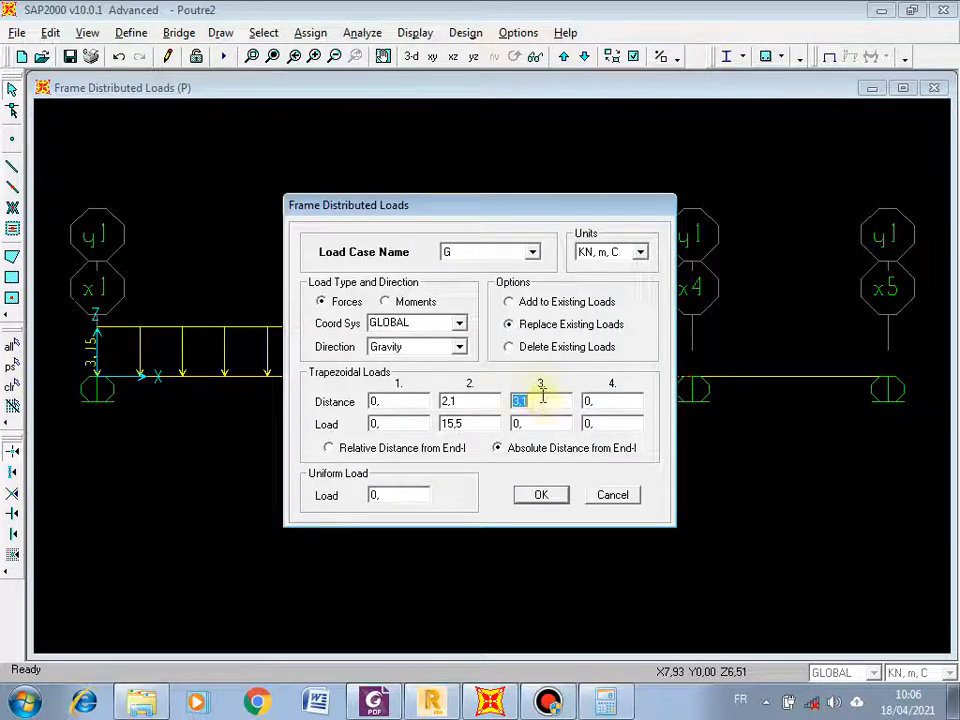
Set the third point's load to 15,5 and the fourth point's distance to 5,2, and apply the case G load
left_click(537, 423)
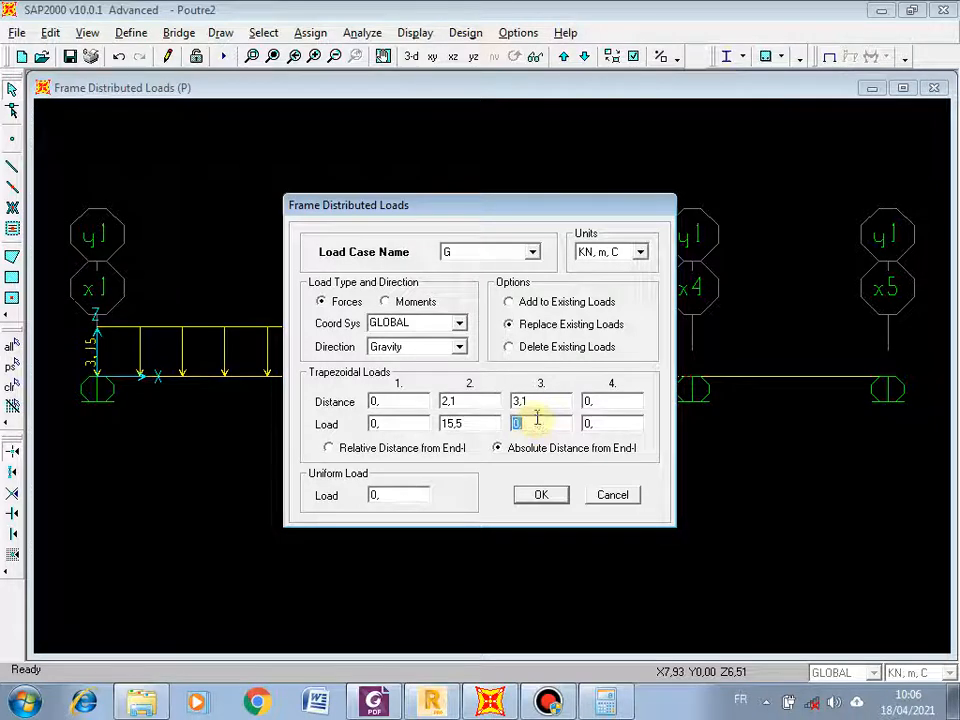
type("15,5")
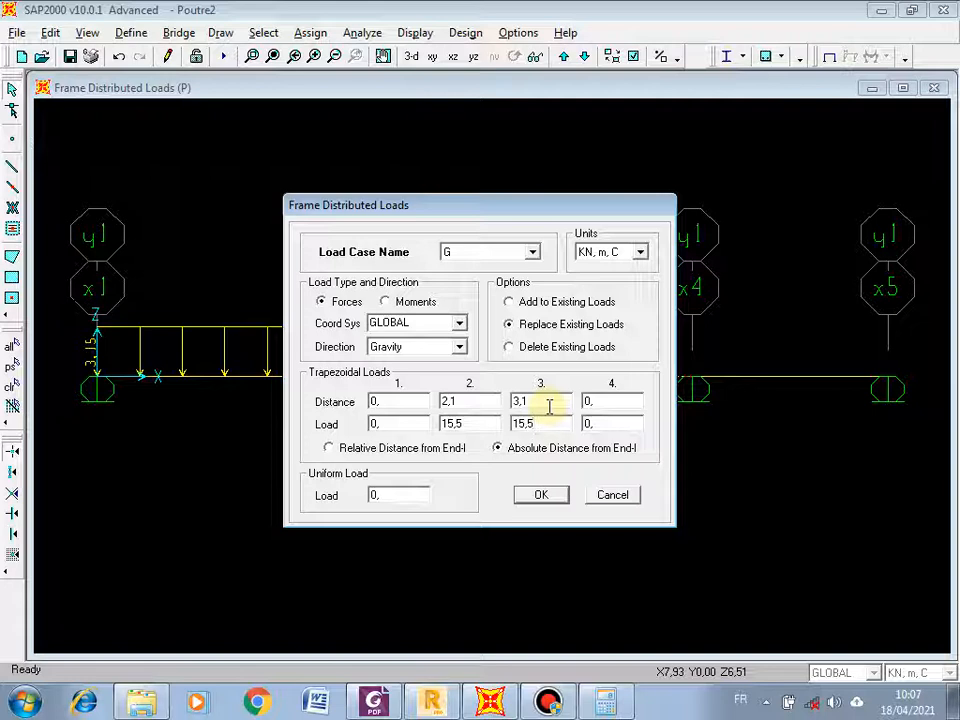
left_click(600, 402)
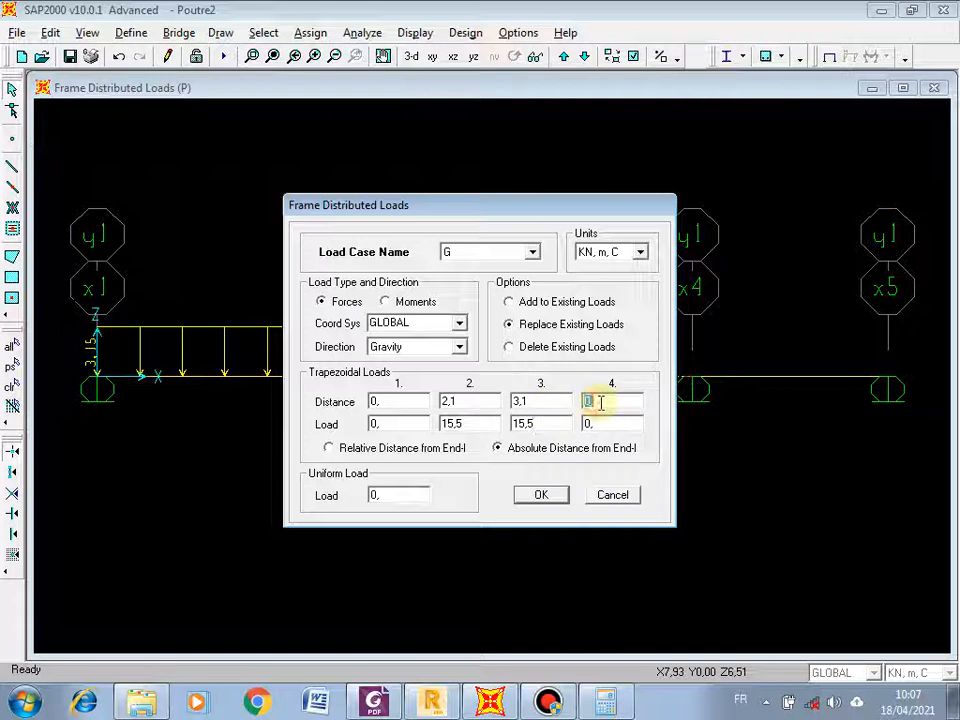
type("5,2")
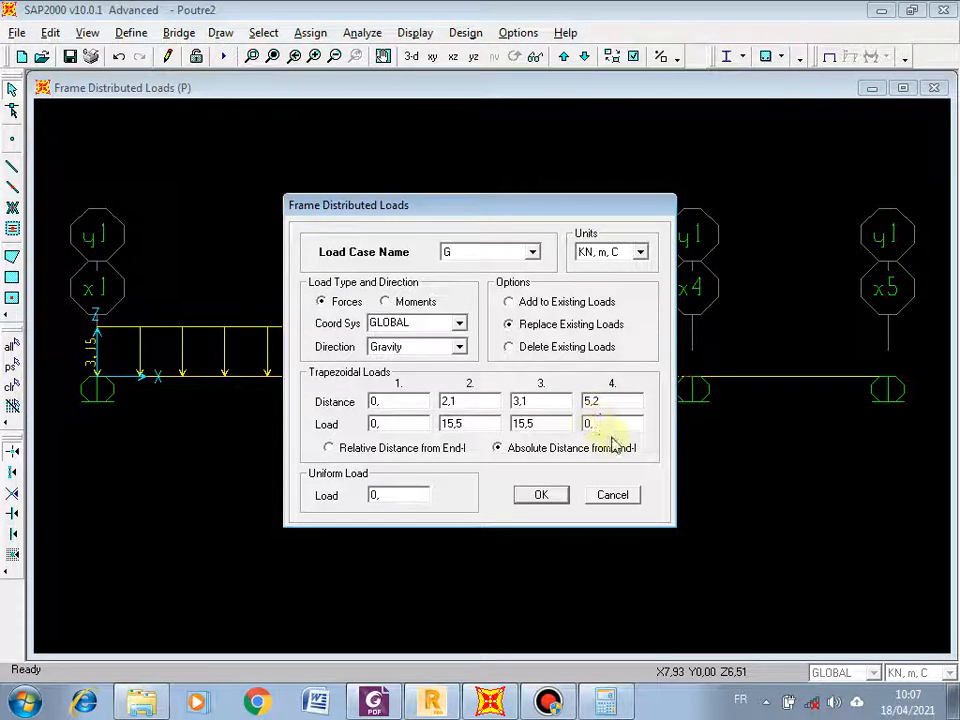
left_click(546, 498)
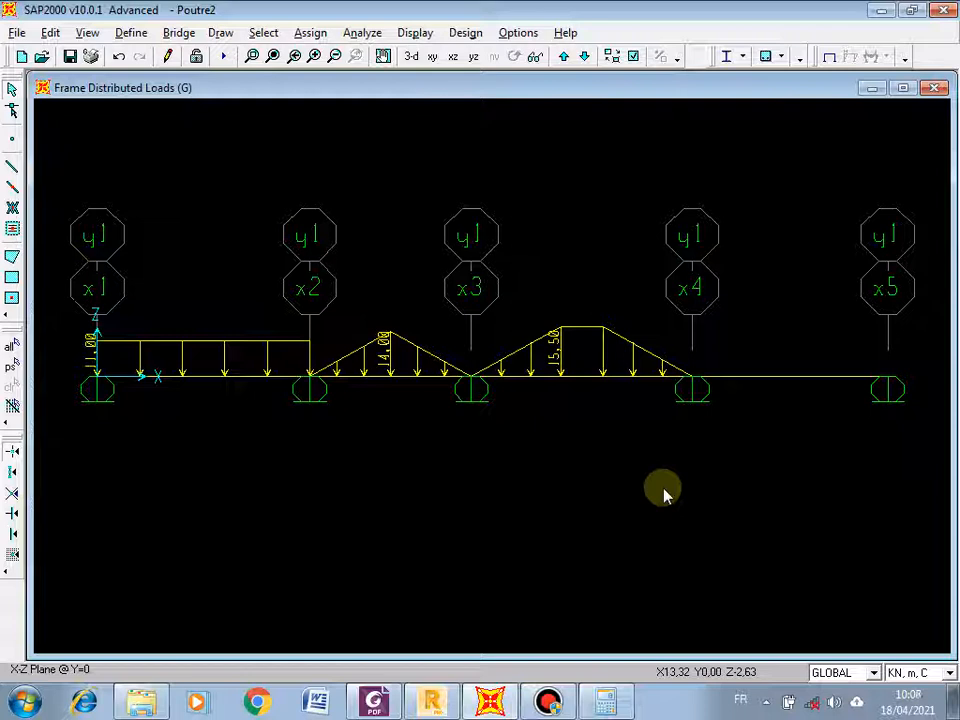
Start a distributed load assignment on the third span between x3 and x4 with load case P
left_click(585, 379)
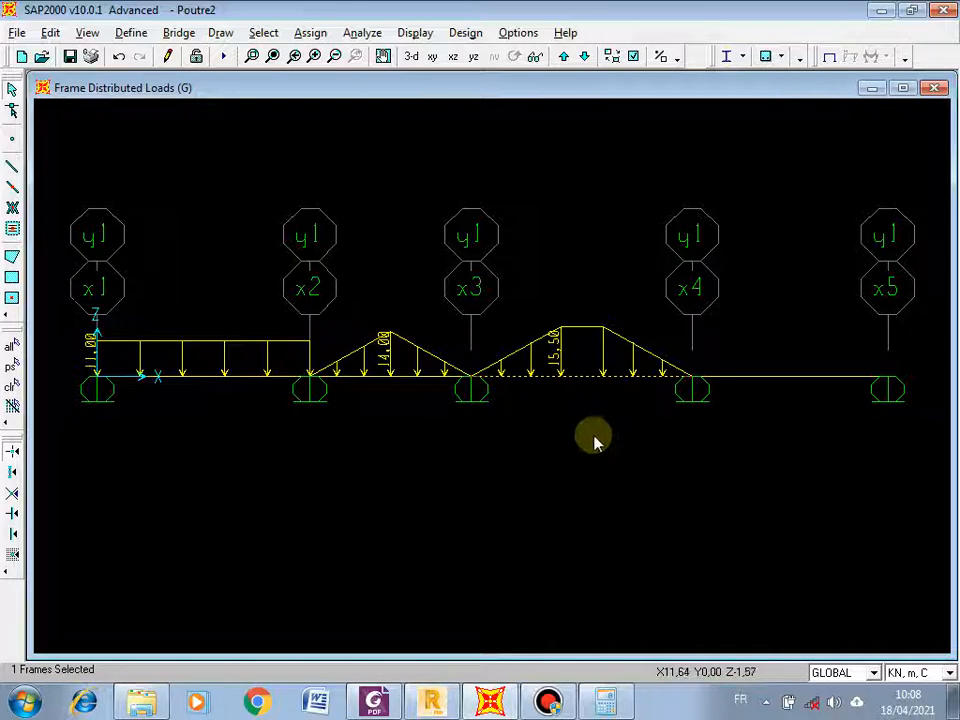
left_click(313, 34)
mouse_move(396, 180)
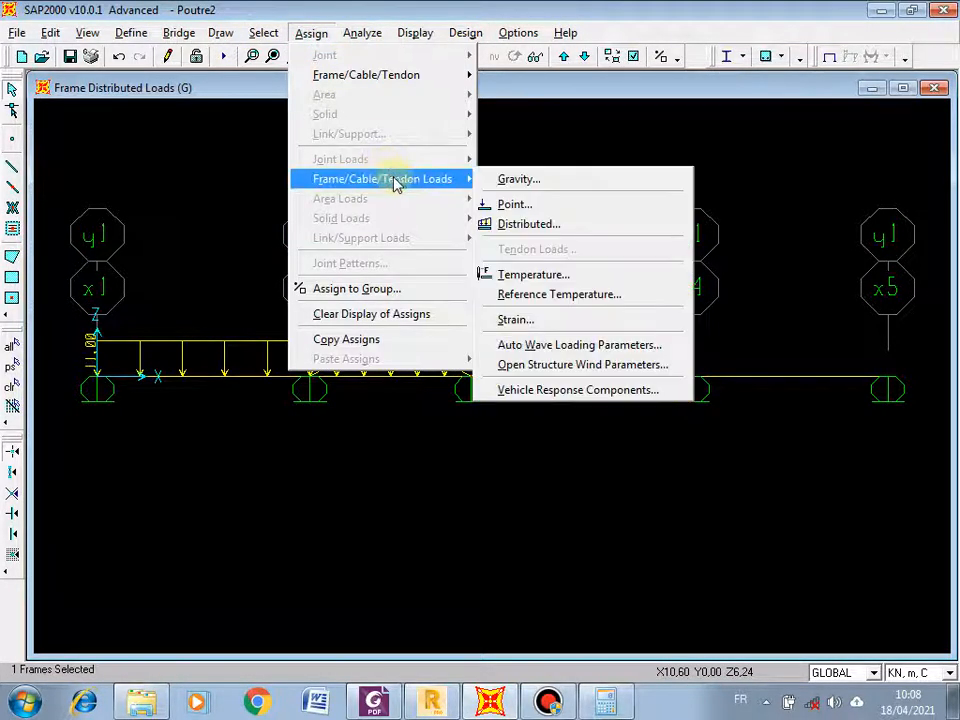
left_click(510, 224)
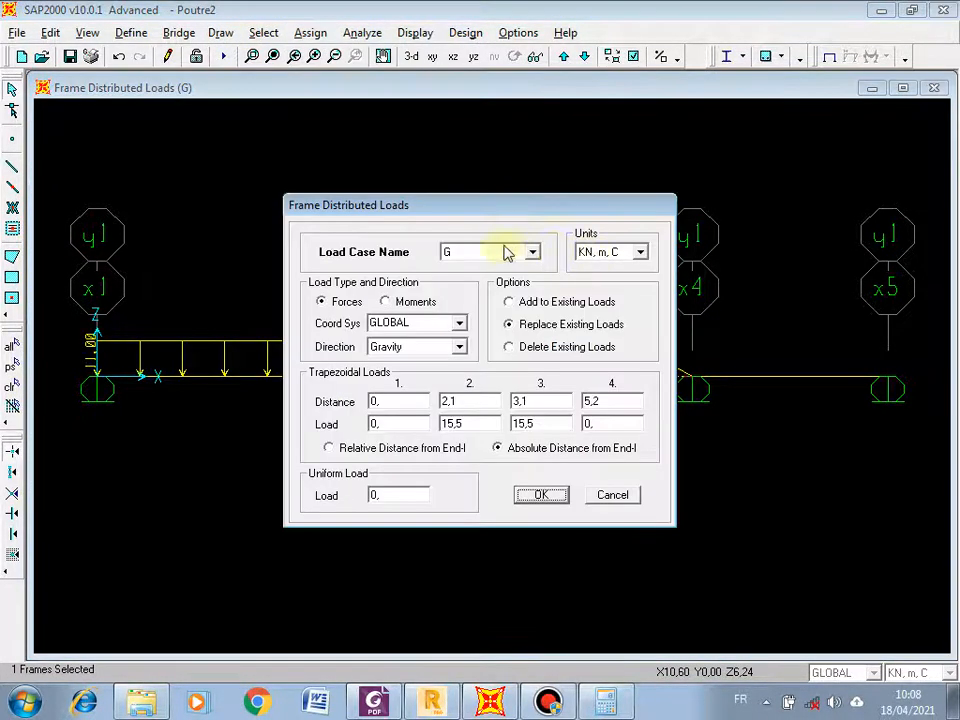
left_click(480, 253)
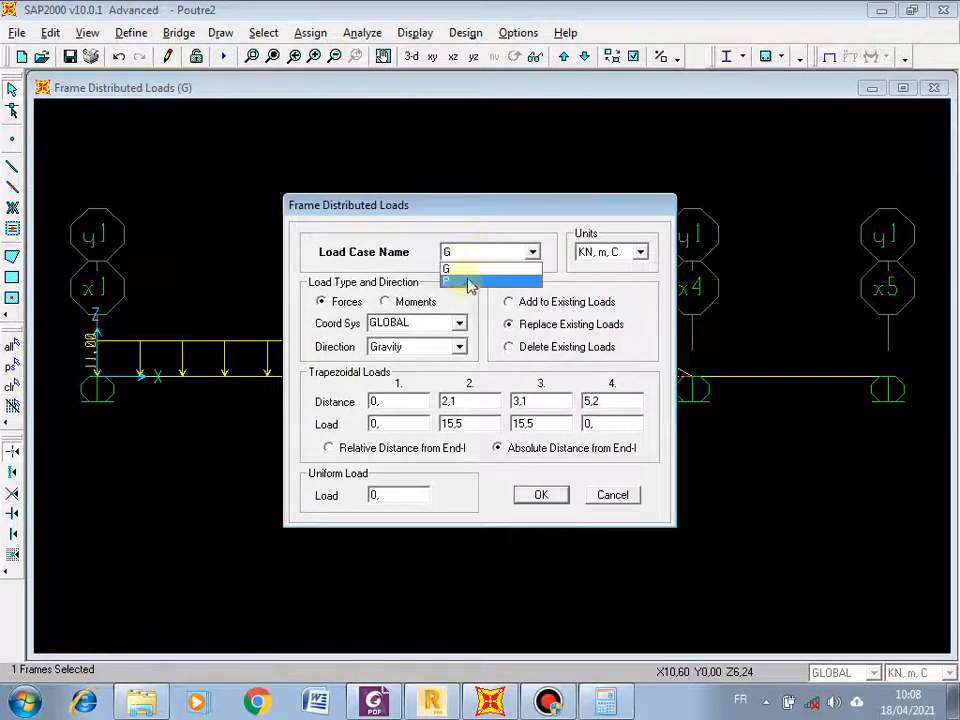
left_click(455, 279)
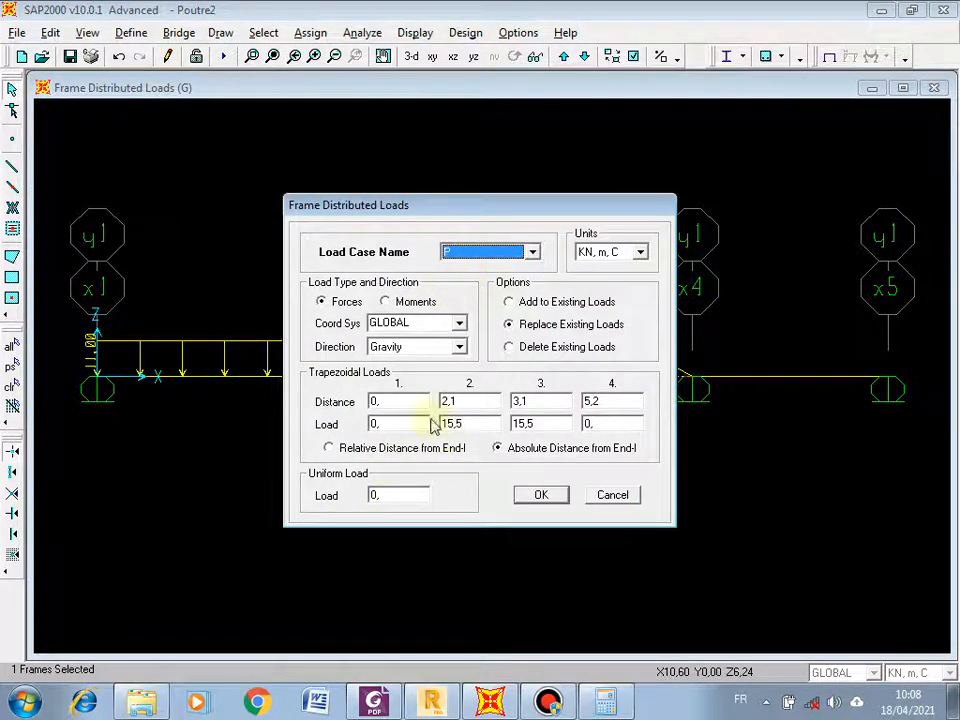
Check the span 03 P load in the worksheet, set the second and third point loads to 3,15, and apply the load
left_click(373, 700)
scroll(461, 506, "down", 10)
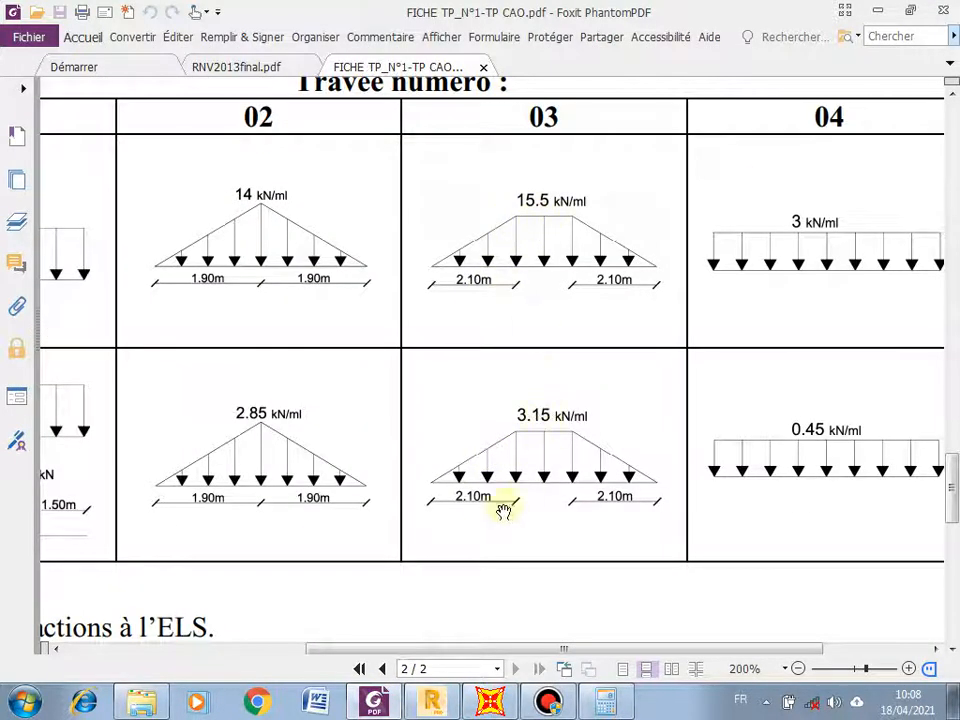
left_click(490, 700)
double_click(462, 424)
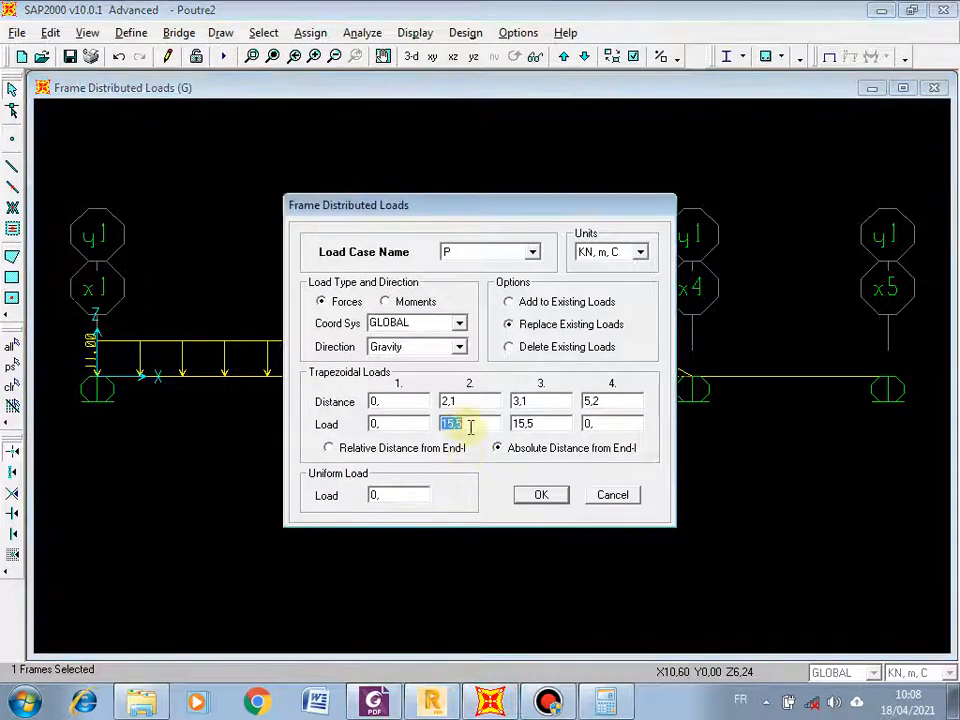
type("3,15")
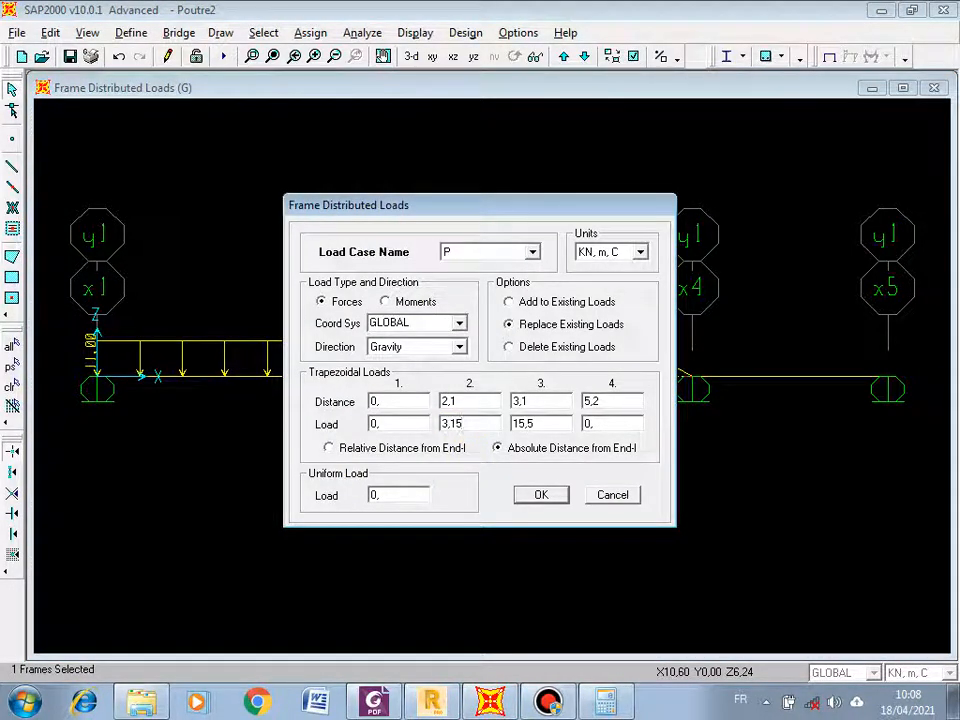
double_click(542, 424)
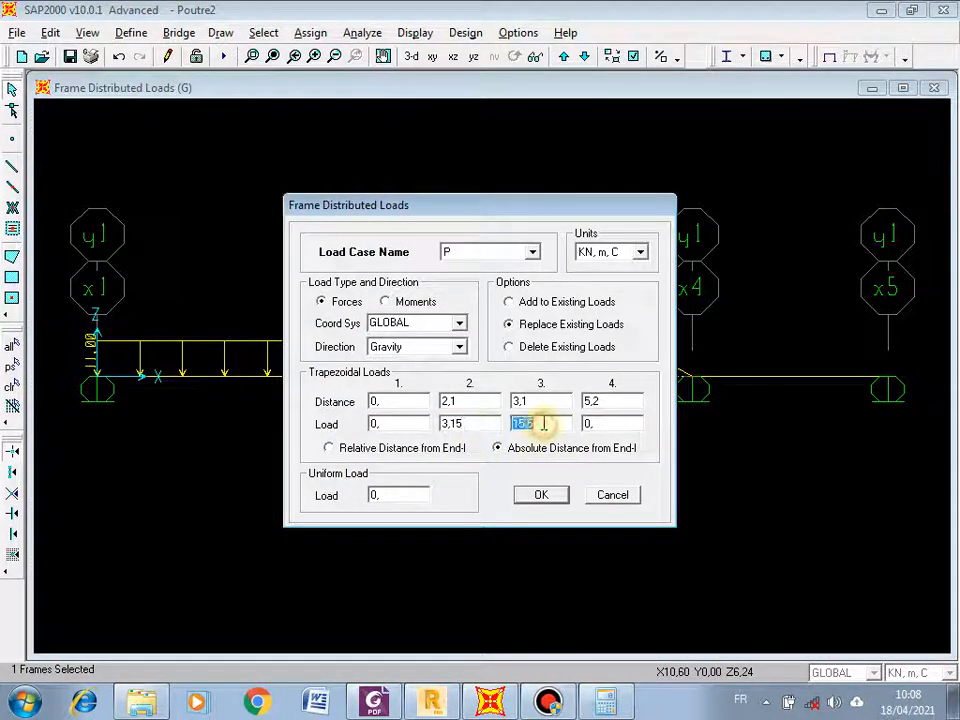
type("3,15")
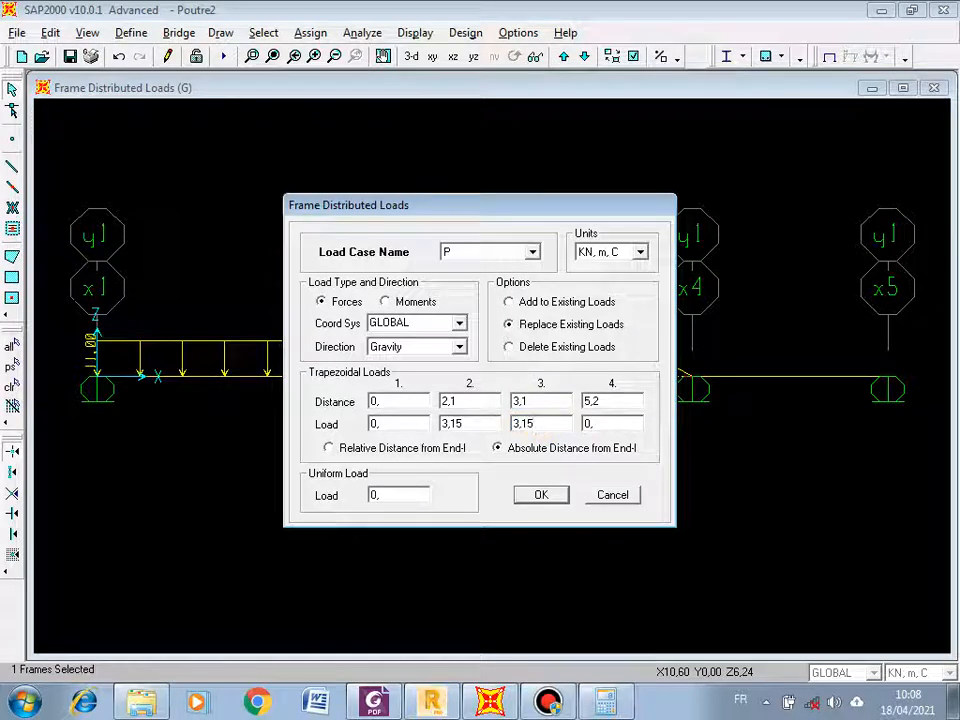
left_click(550, 500)
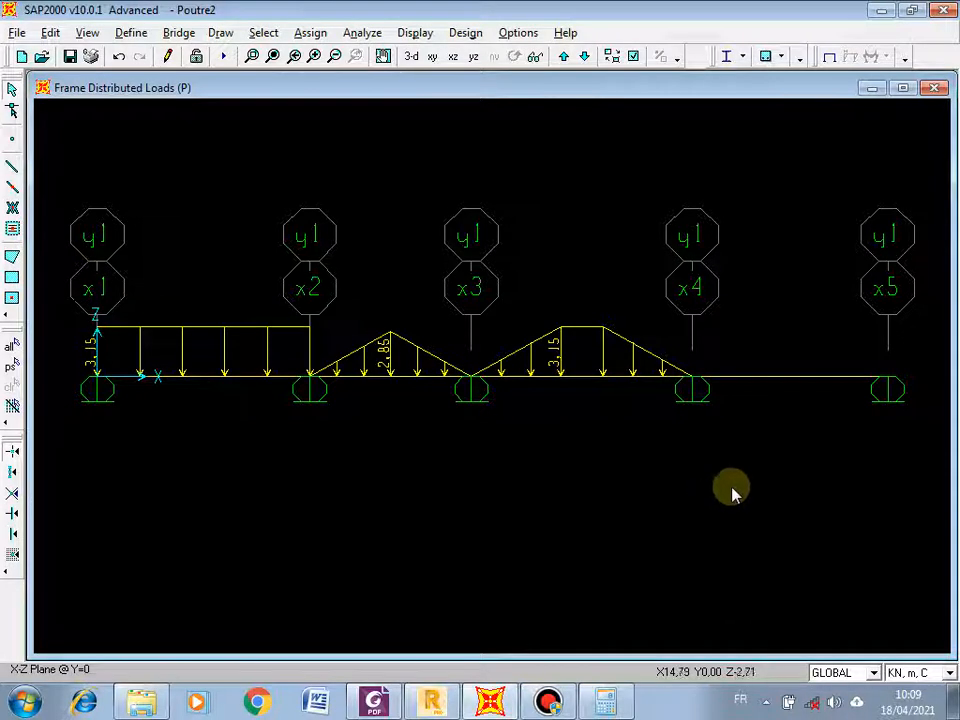
Check the span 04 loads in the worksheet and start a distributed load assignment on the span between x4 and x5 with load case G
left_click(786, 378)
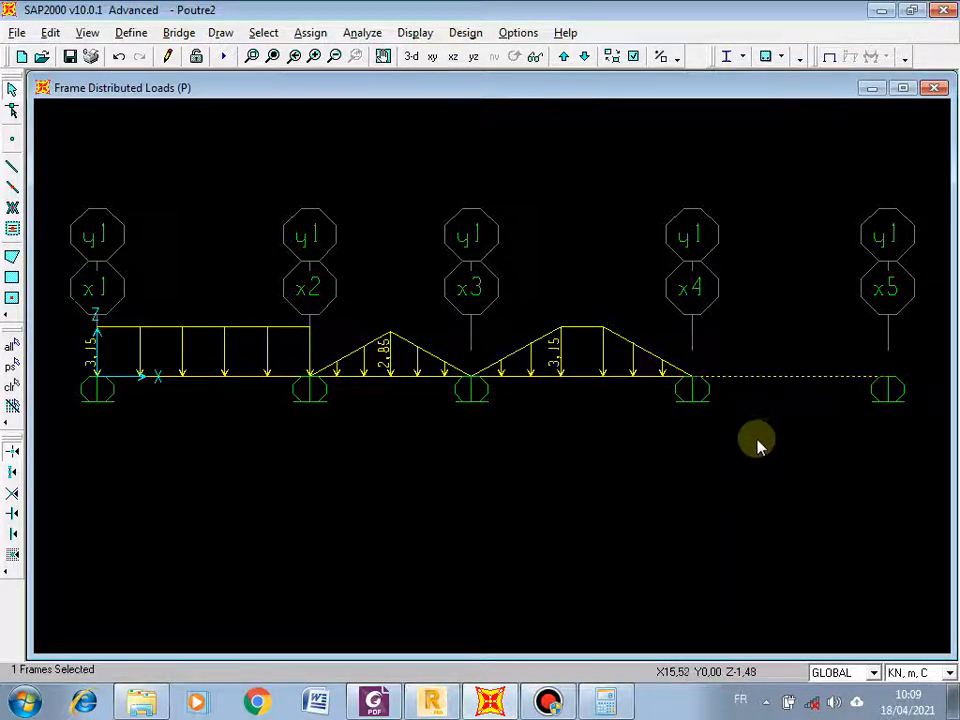
left_click(374, 703)
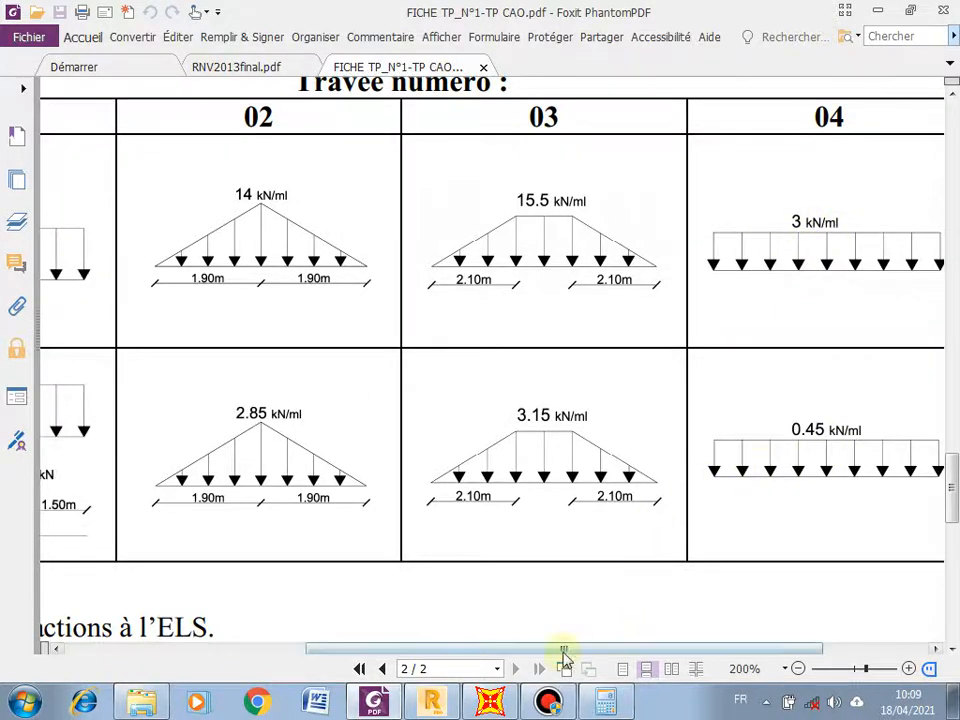
left_click(488, 703)
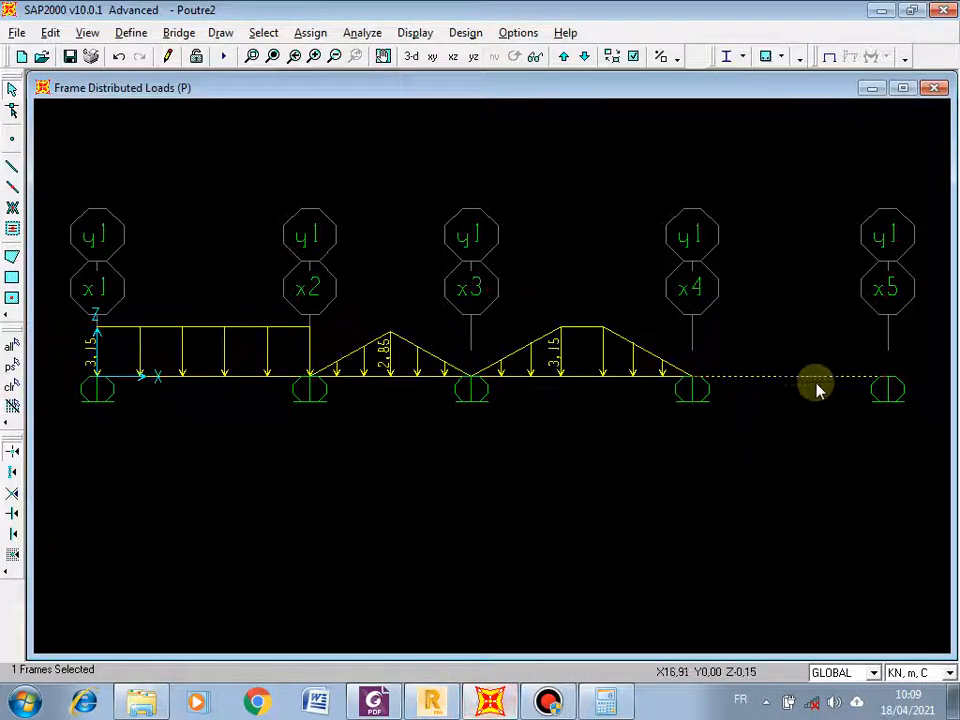
left_click(311, 33)
mouse_move(392, 184)
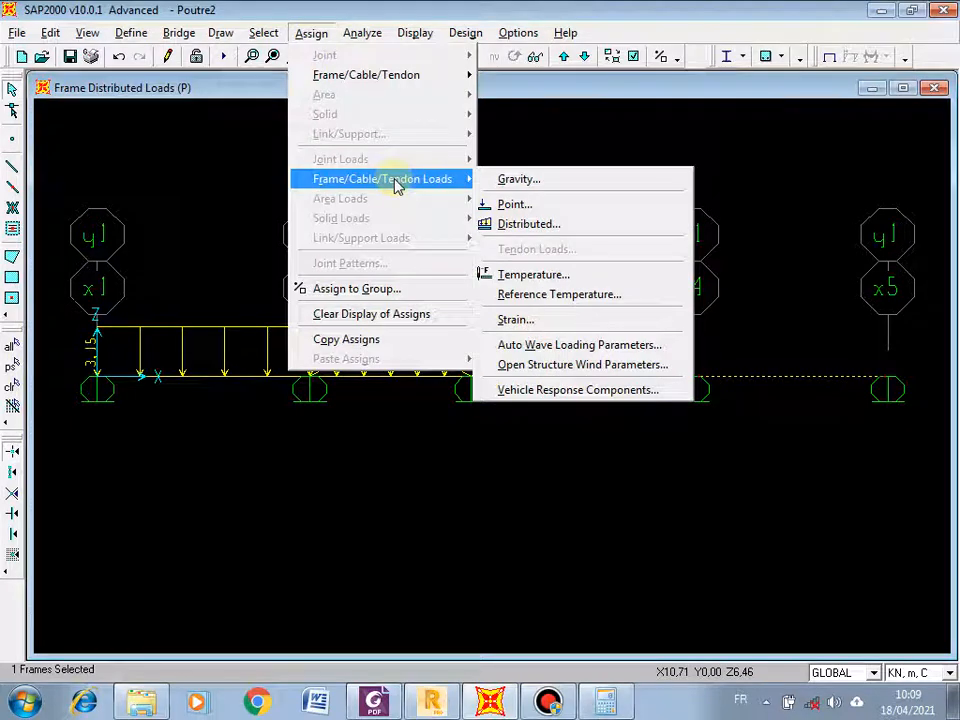
left_click(575, 229)
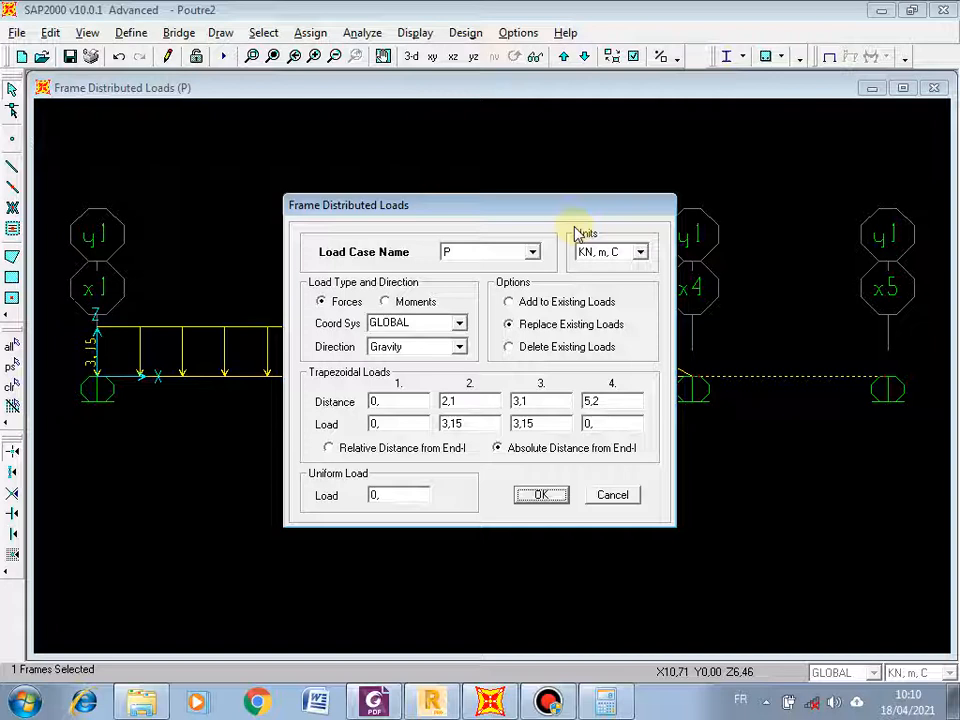
left_click(484, 253)
left_click(475, 265)
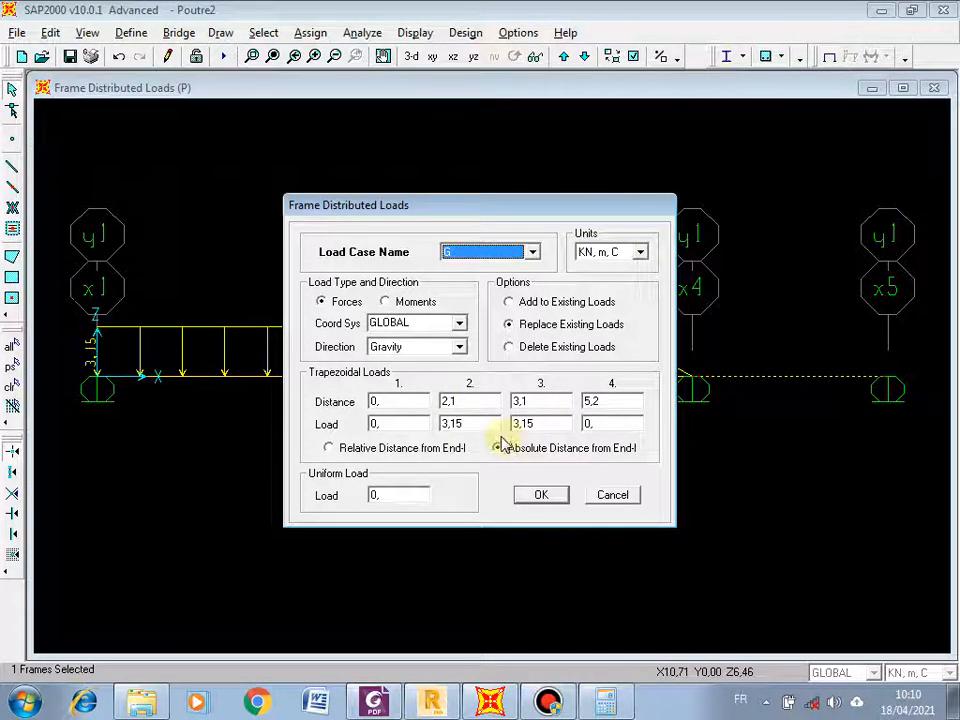
Set the second and third trapezoidal point loads to 0 and the uniform load to 3, and apply the case G load to the fourth span
double_click(460, 423)
type("0")
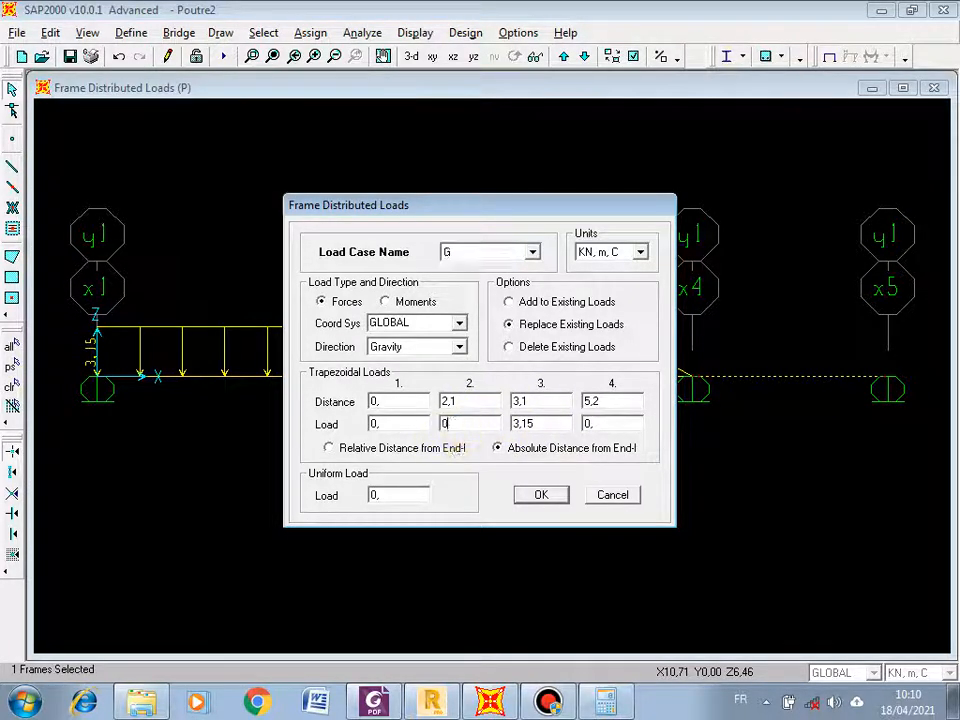
double_click(545, 423)
type("0")
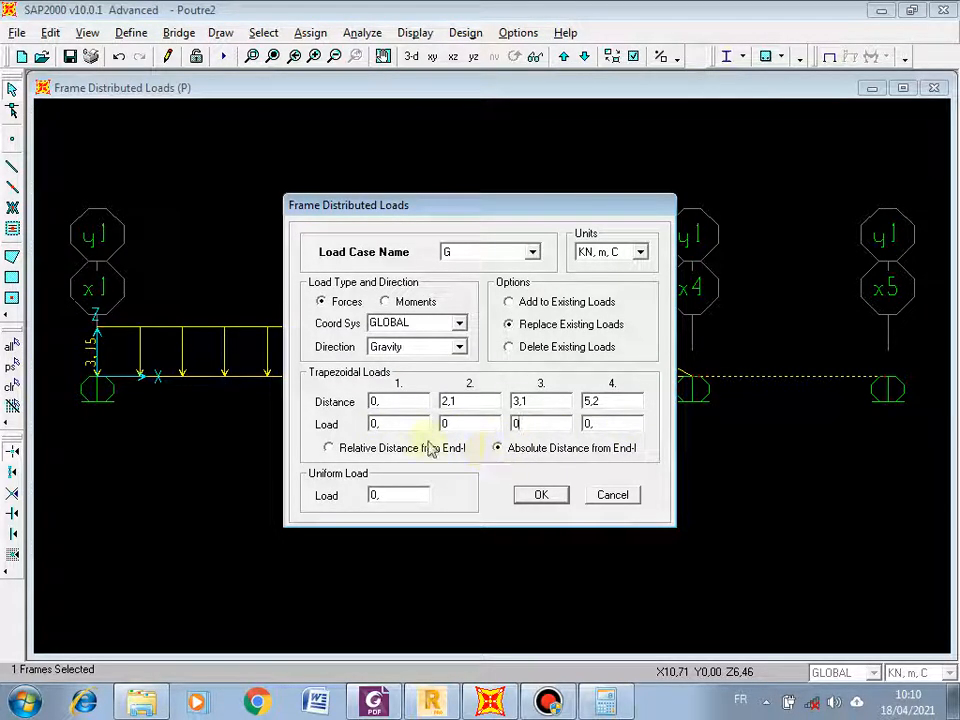
double_click(388, 494)
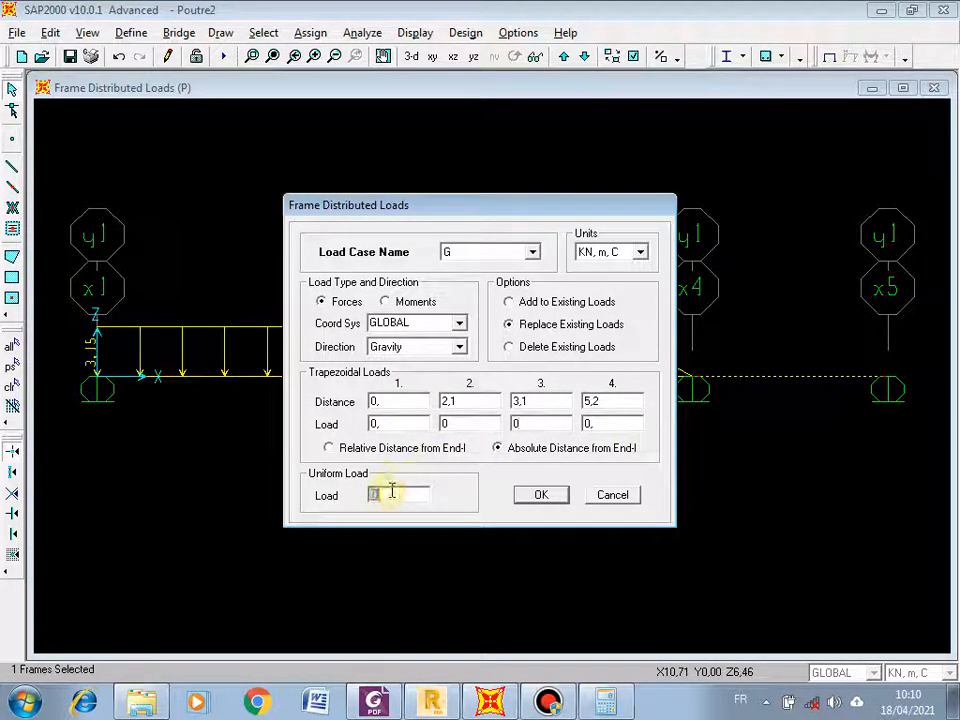
type("3")
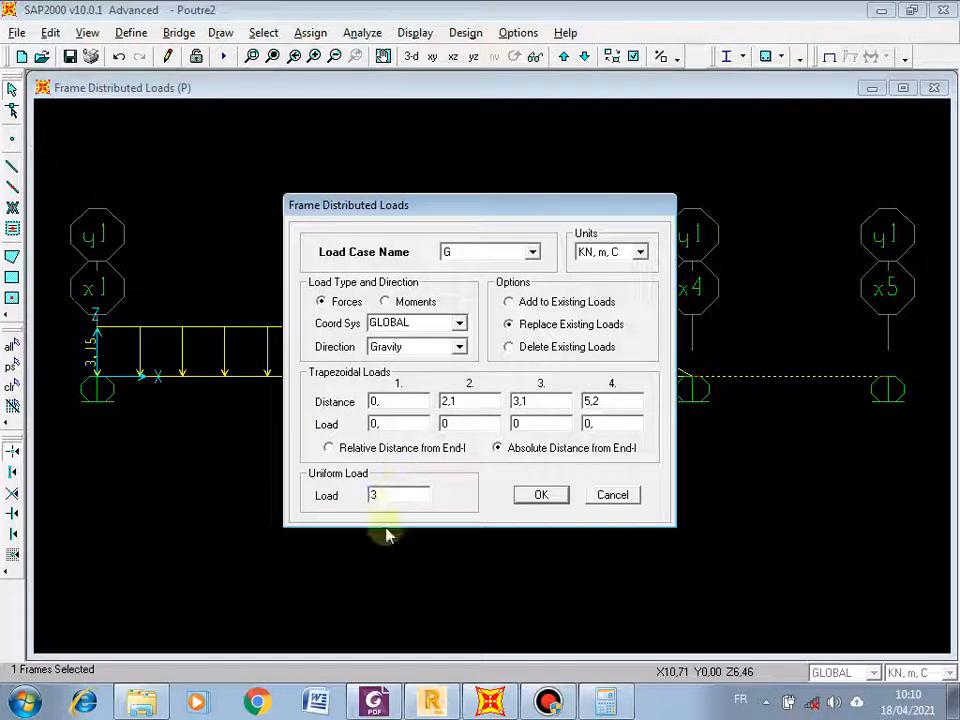
left_click(374, 702)
key("alt+Tab")
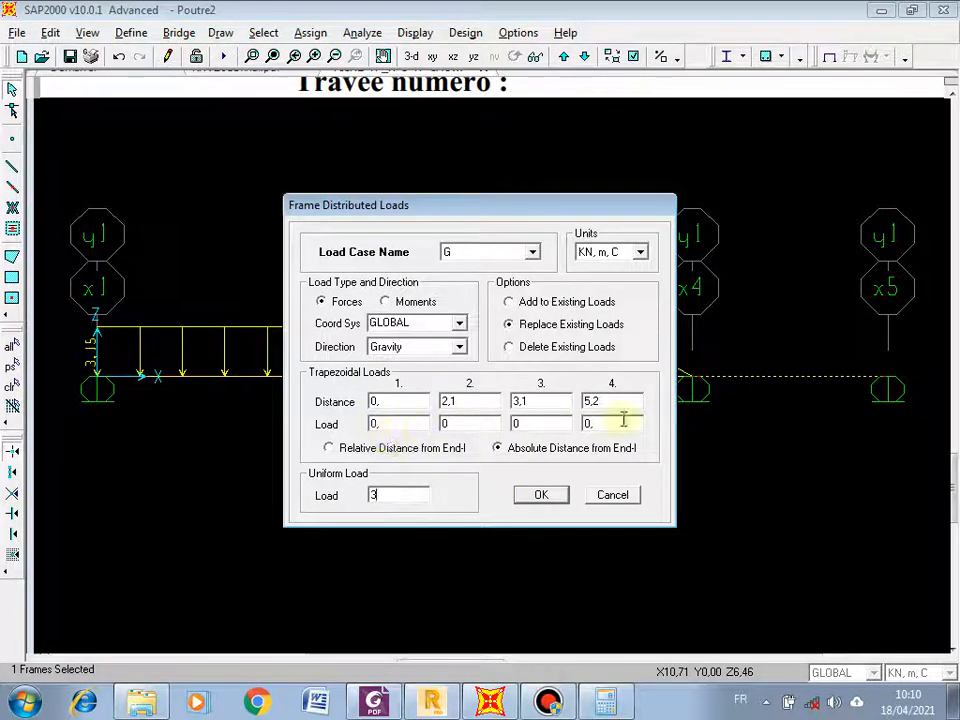
left_click(540, 495)
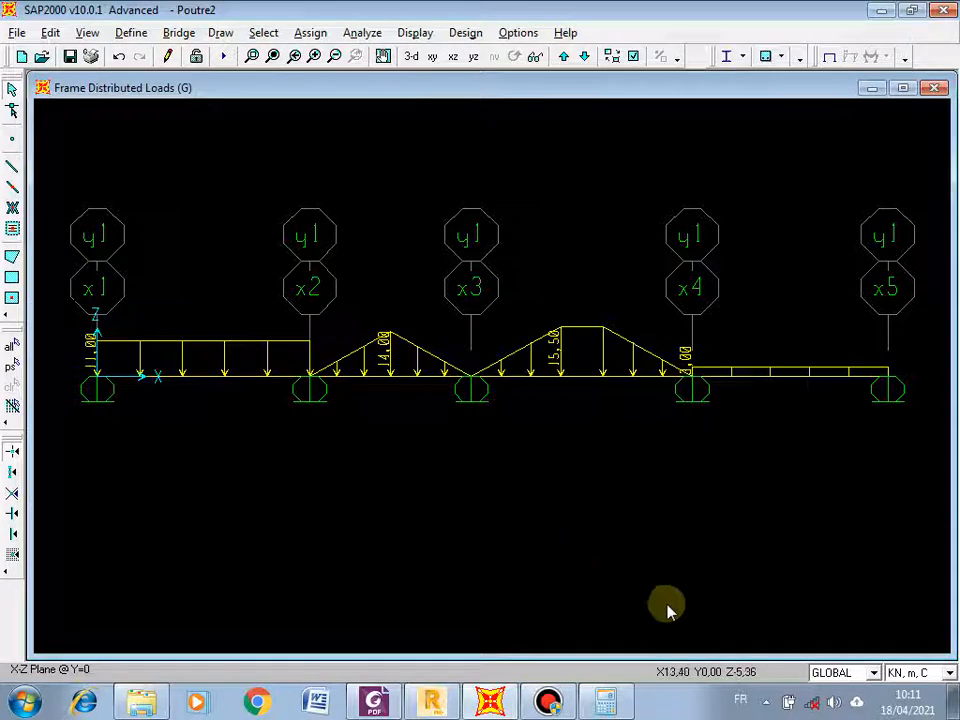
Start a distributed load assignment on the fourth span between x4 and x5 with load case P
left_click(800, 377)
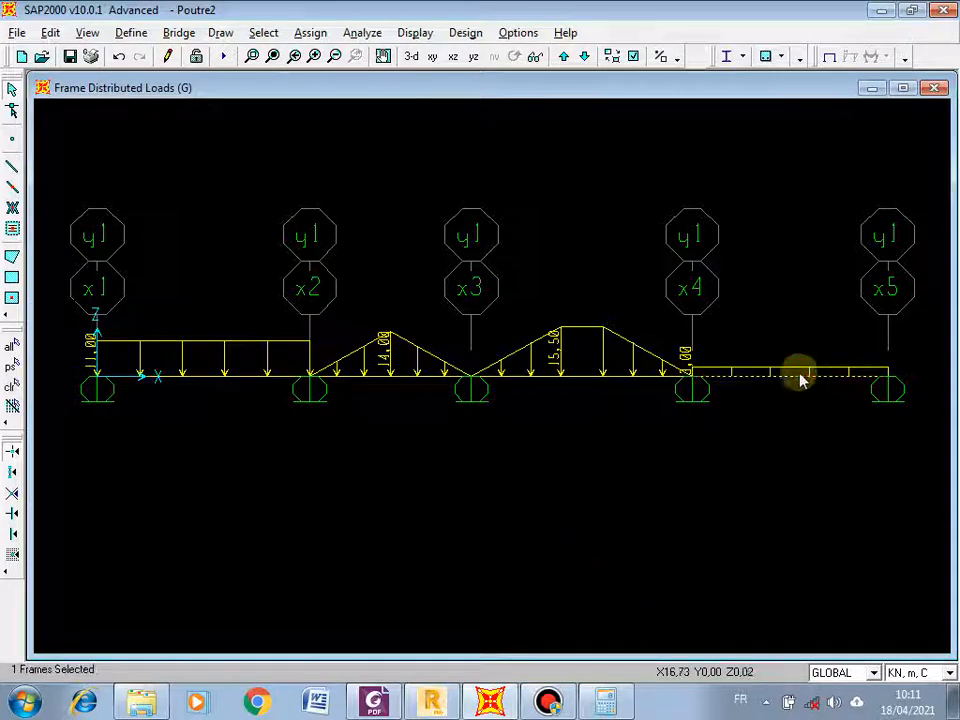
left_click(311, 33)
mouse_move(420, 178)
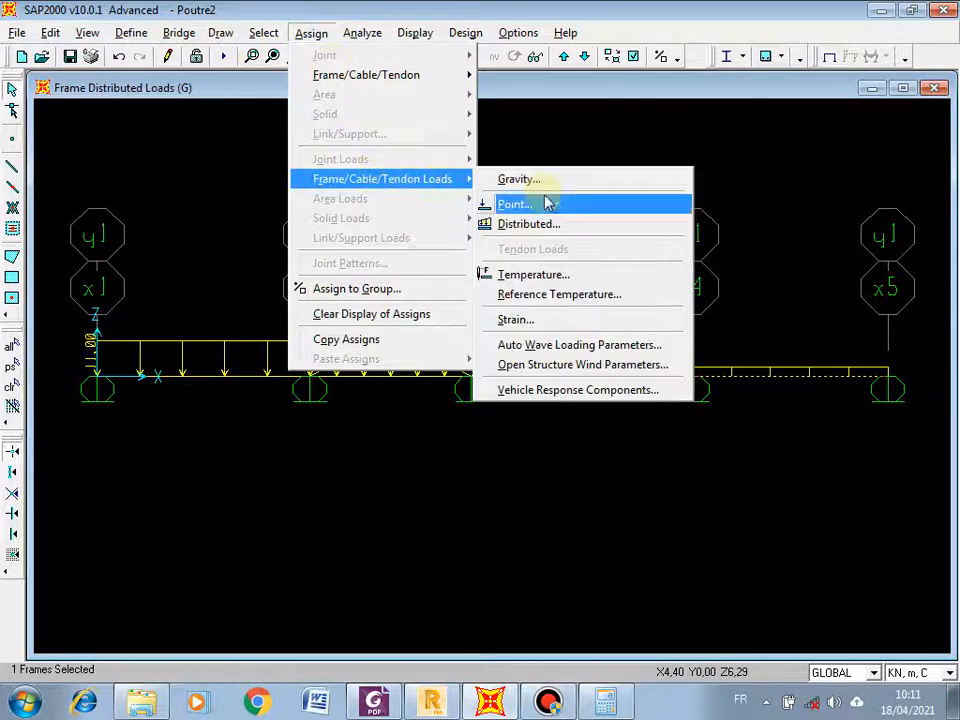
left_click(548, 223)
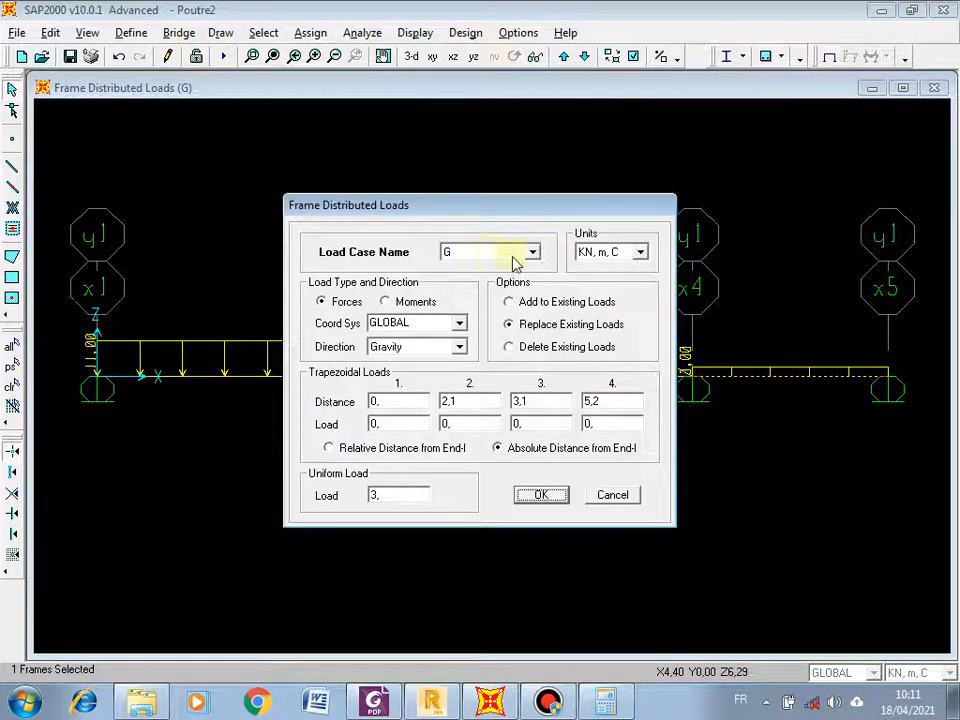
left_click(532, 253)
left_click(476, 280)
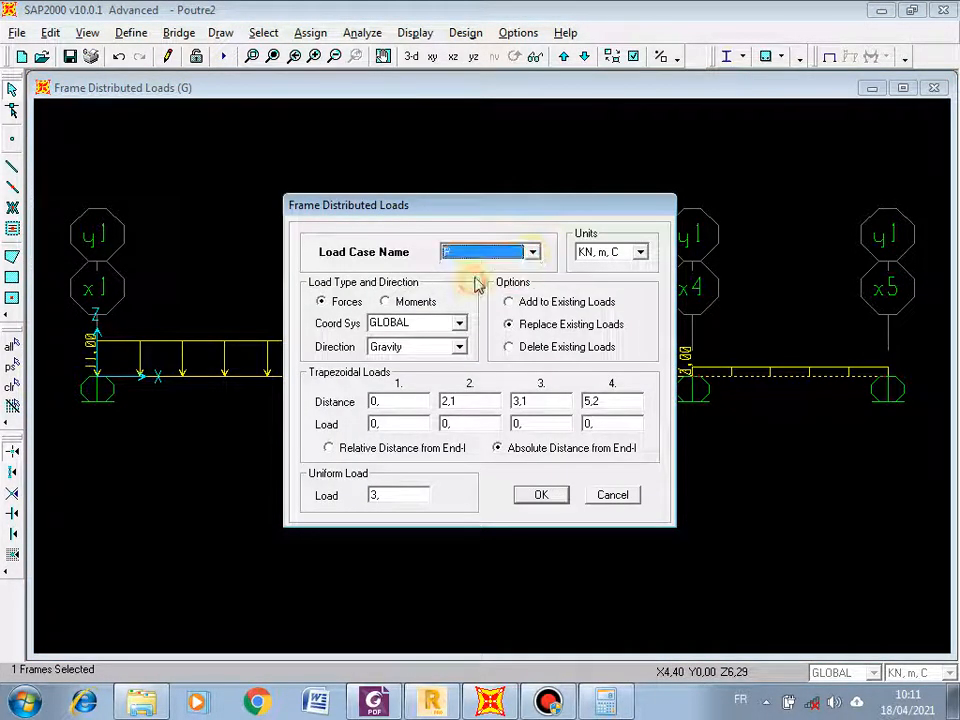
Check the span 04 P load in the worksheet, set the uniform load to 0,45, and apply it
double_click(392, 497)
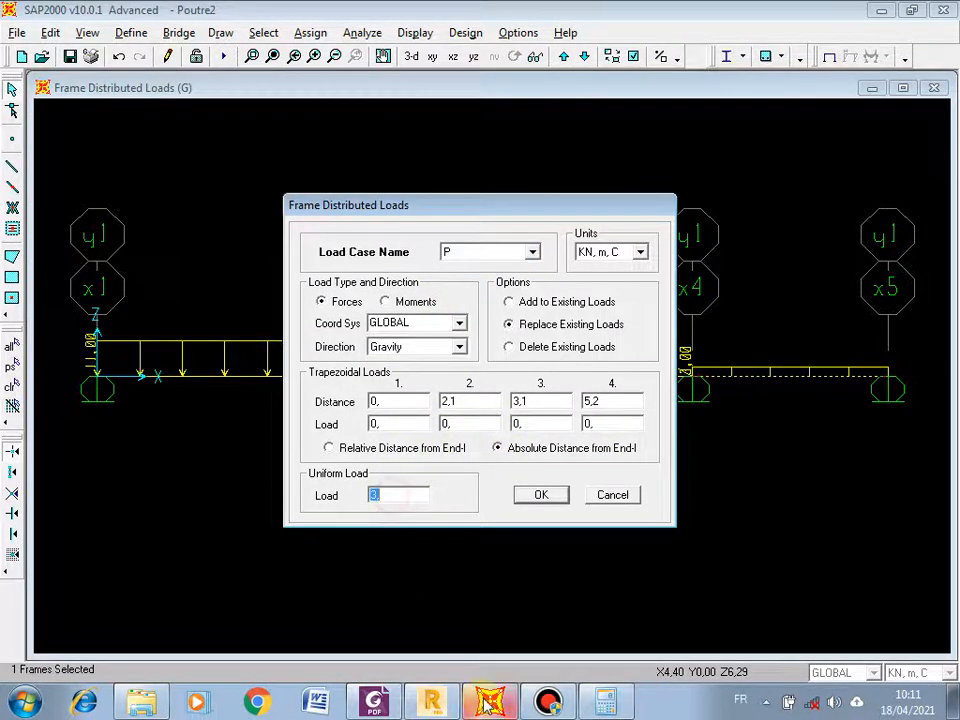
left_click(375, 703)
left_click(378, 705)
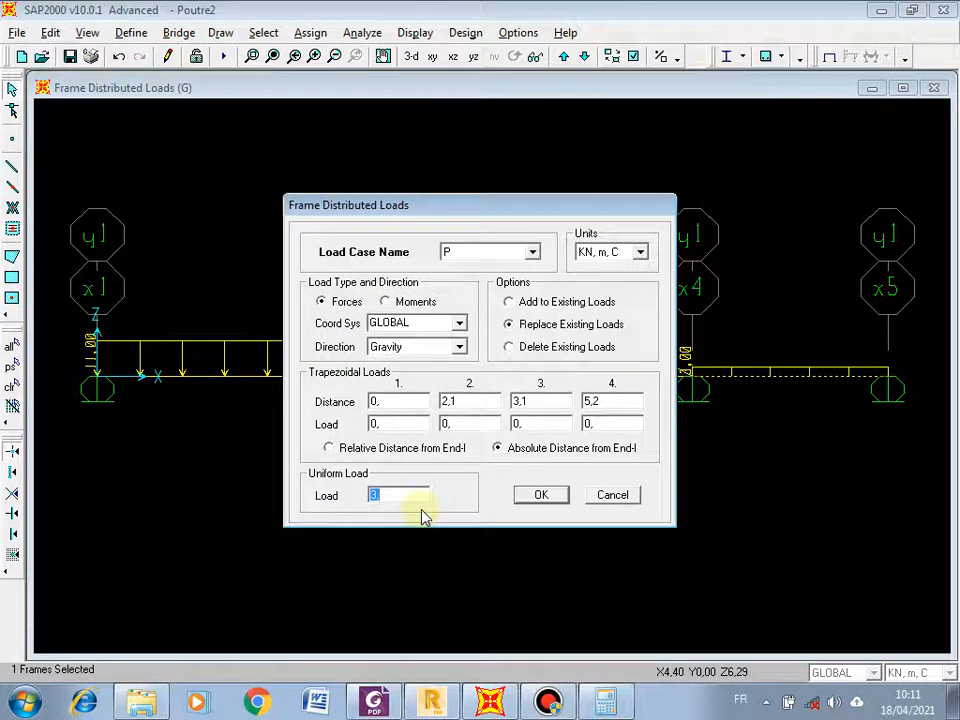
type("0,45")
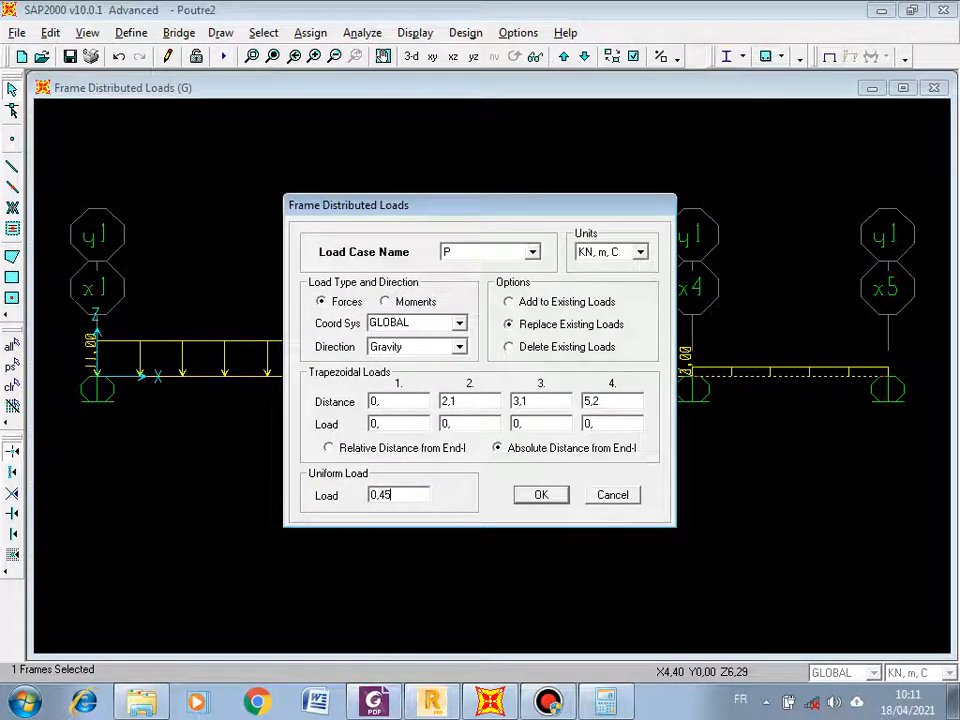
left_click(541, 496)
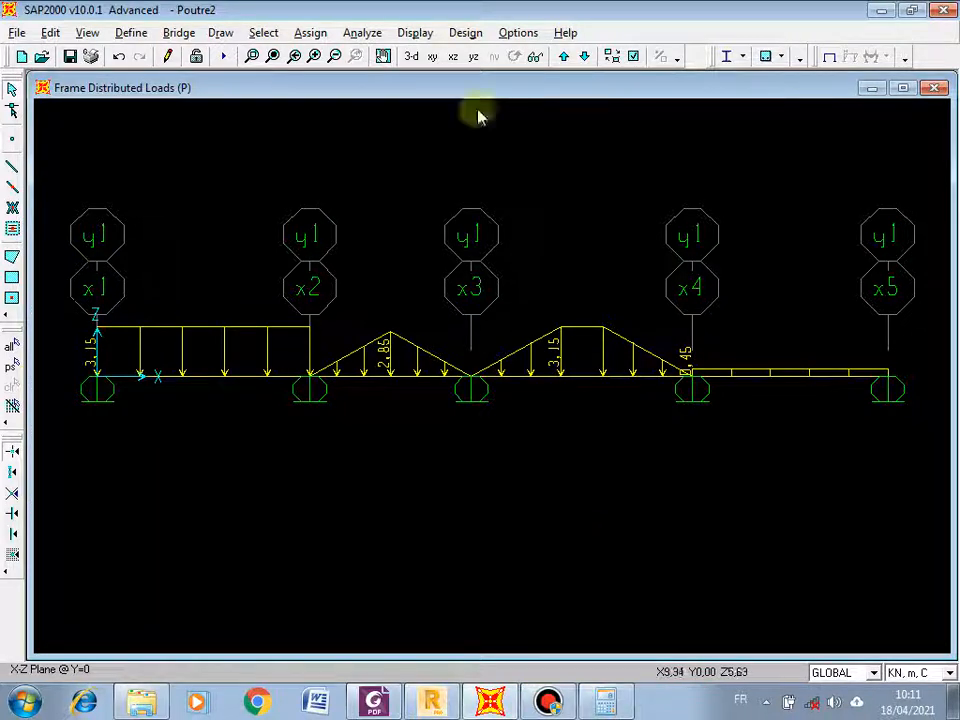
Run the analysis for the DEAD, MODAL and P cases and close the analysis monitor once the run completes
left_click(366, 32)
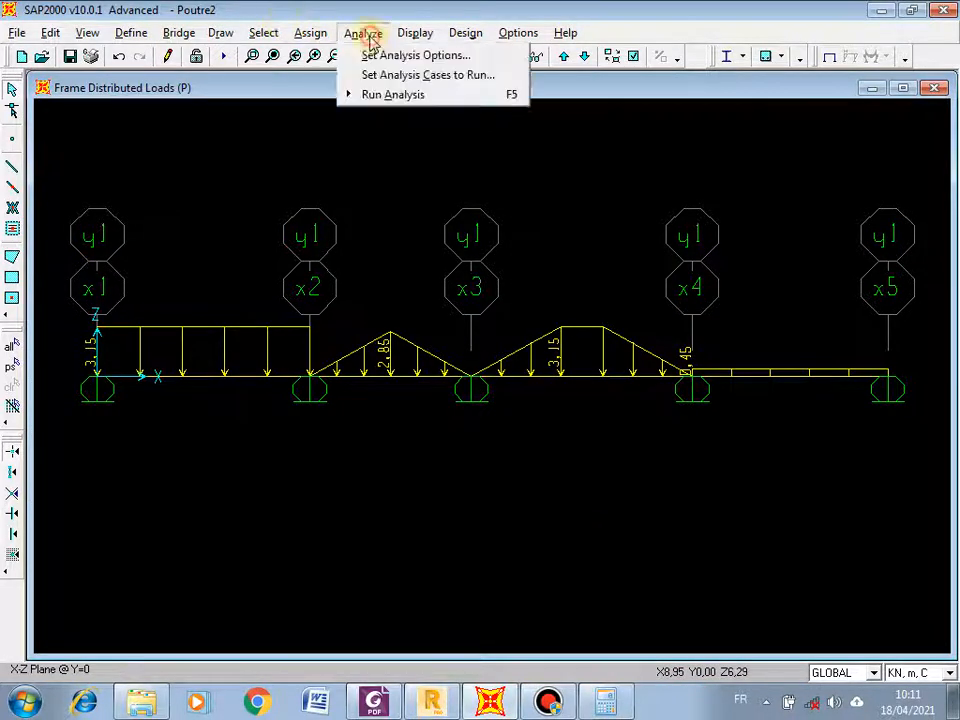
left_click(383, 95)
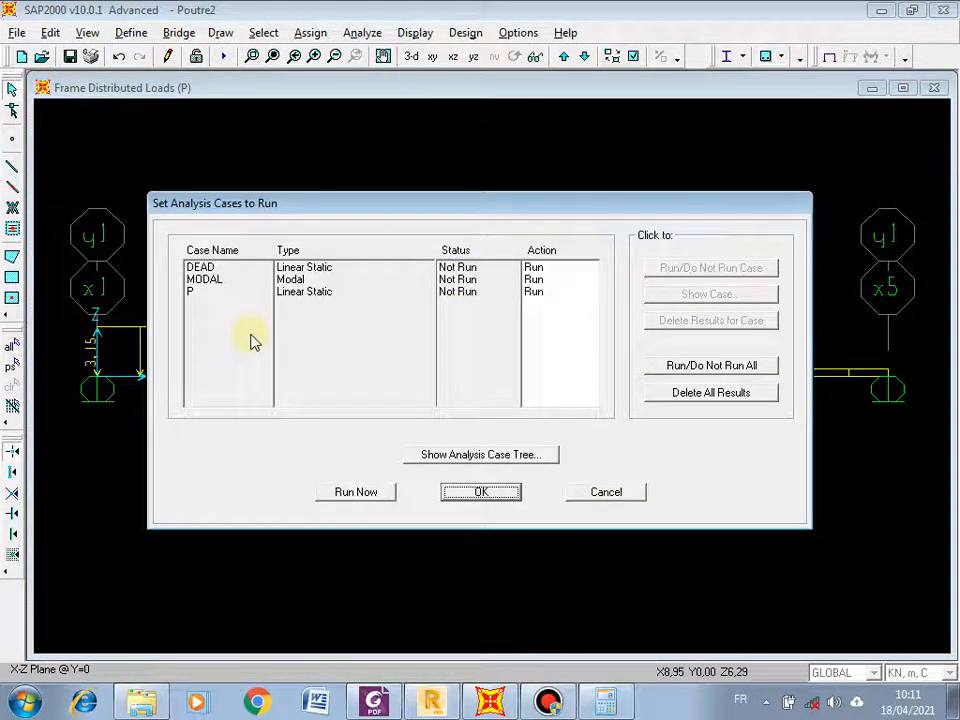
left_click(357, 492)
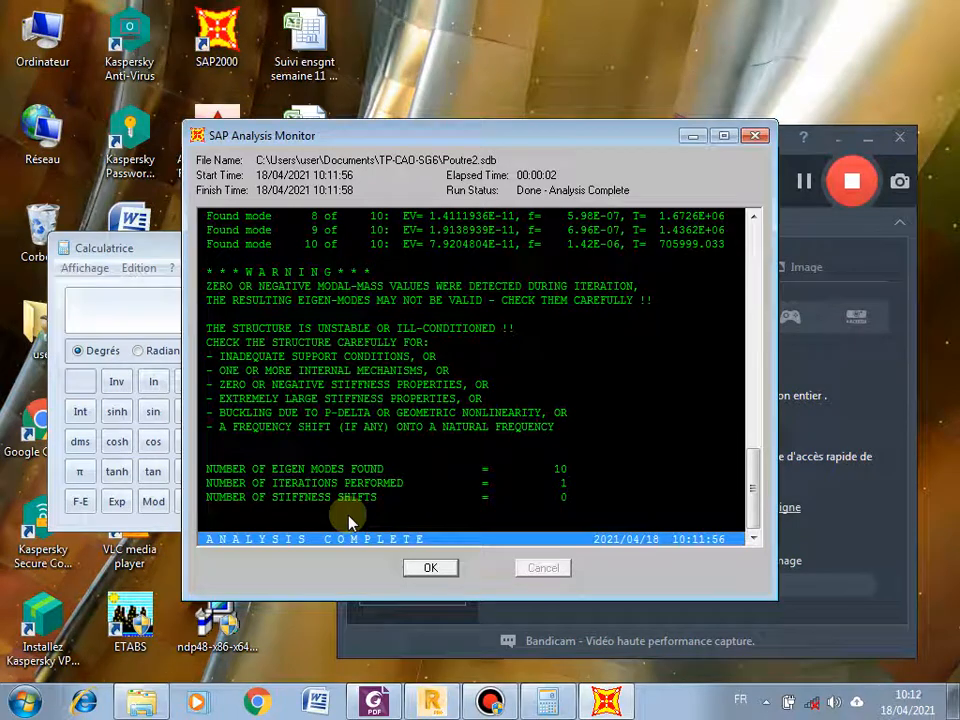
left_click(430, 567)
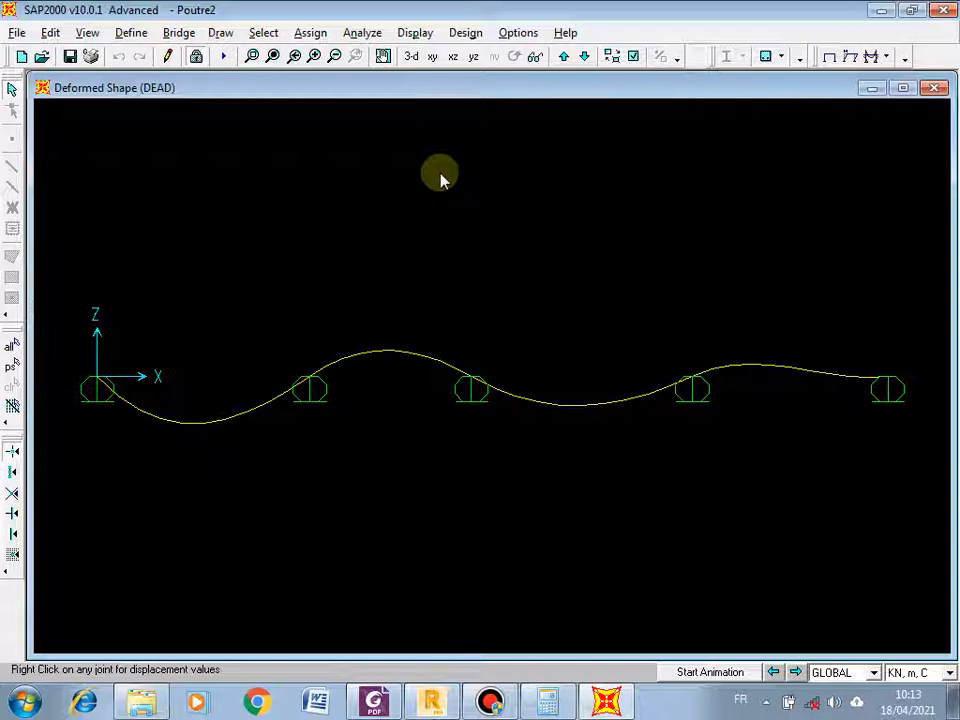
left_click(416, 33)
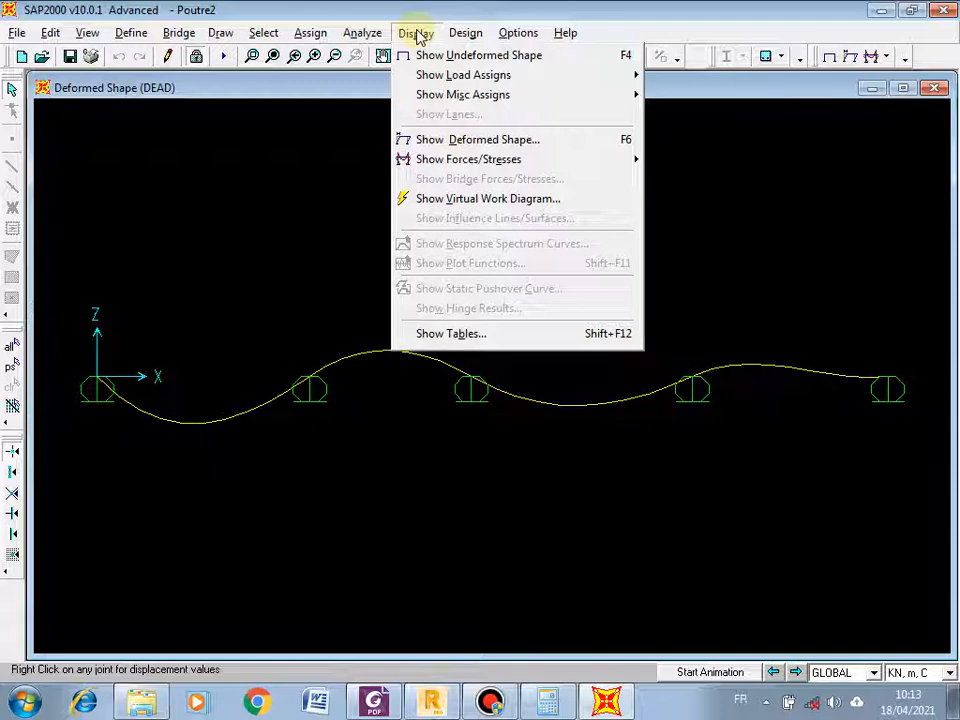
left_click(418, 34)
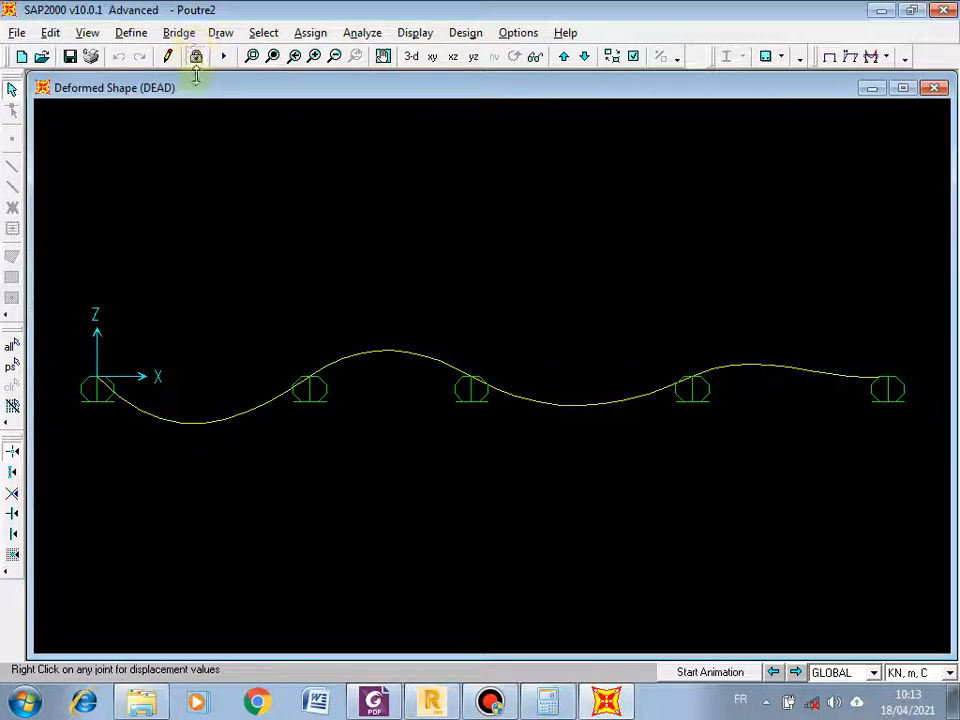
View the BETON material's property data in the locked model and close it without changes
left_click(138, 36)
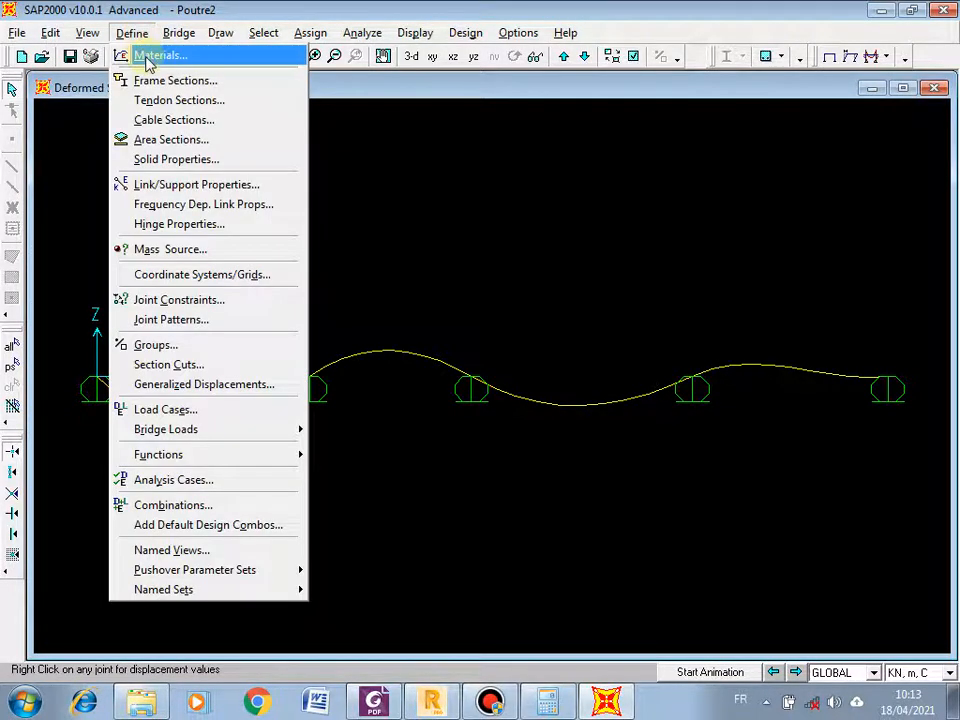
left_click(142, 56)
left_click(386, 325)
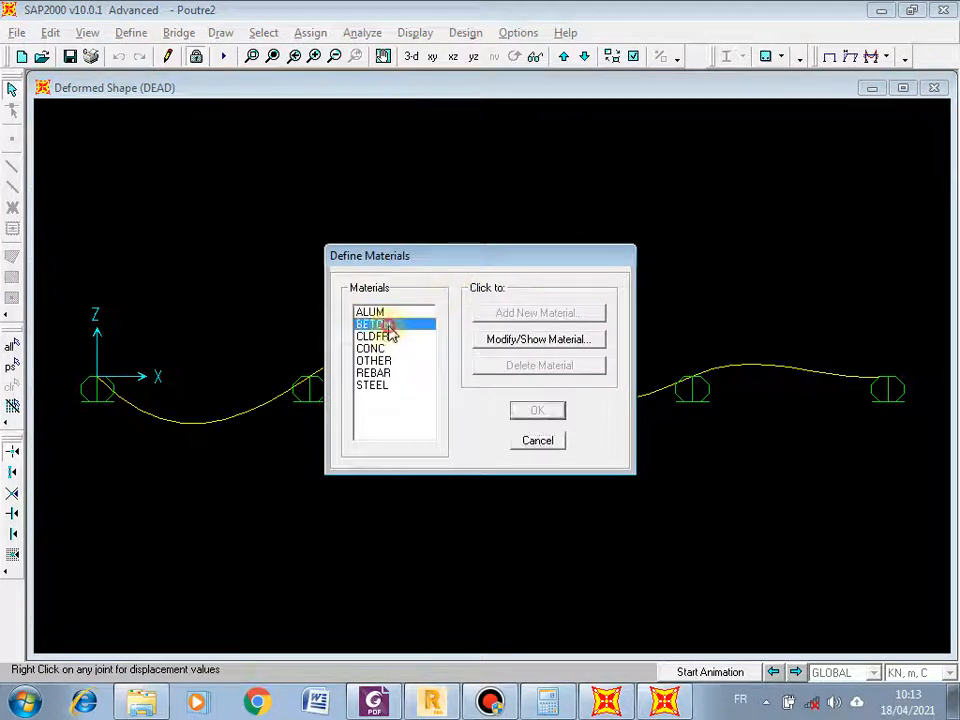
left_click(535, 342)
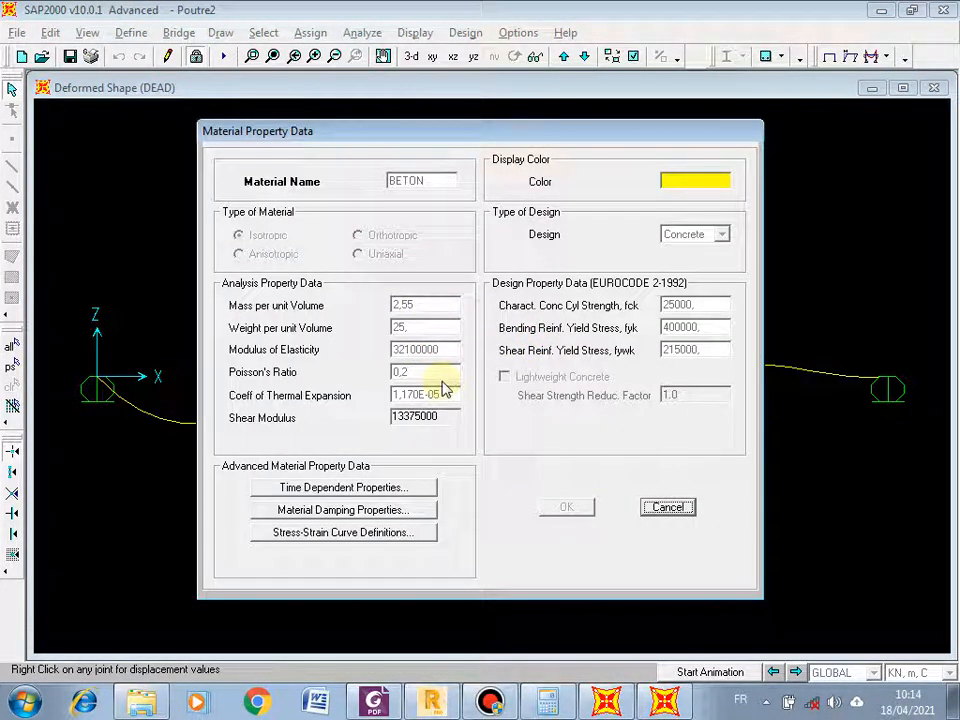
left_click(678, 510)
left_click(531, 441)
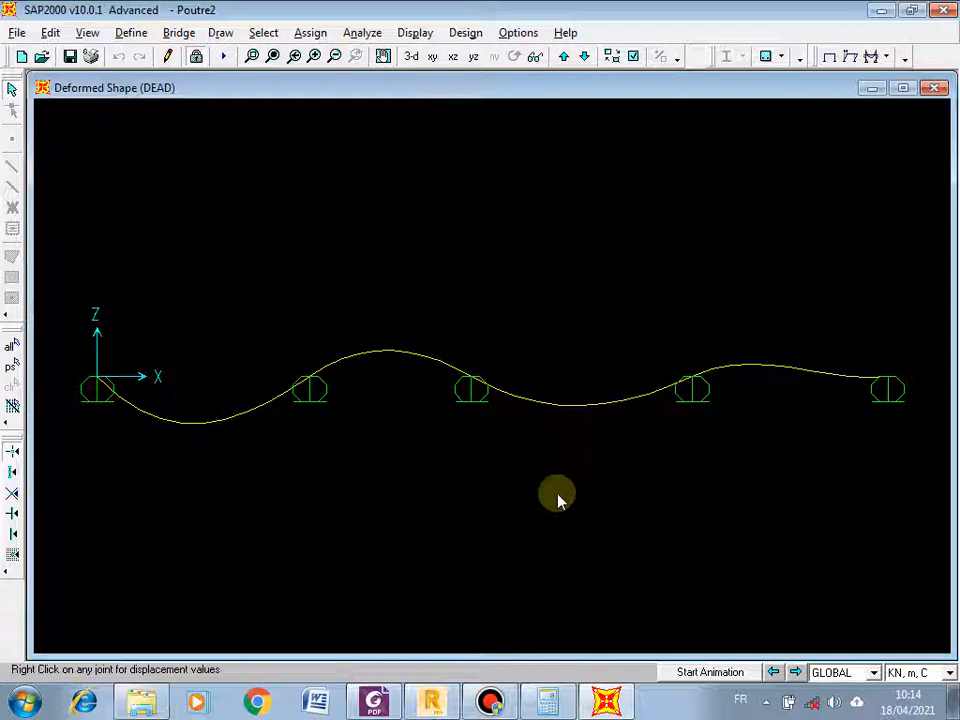
Unlock the model, deleting the analysis results, and open the BETON material's property data for editing, accepting it as is
left_click(197, 57)
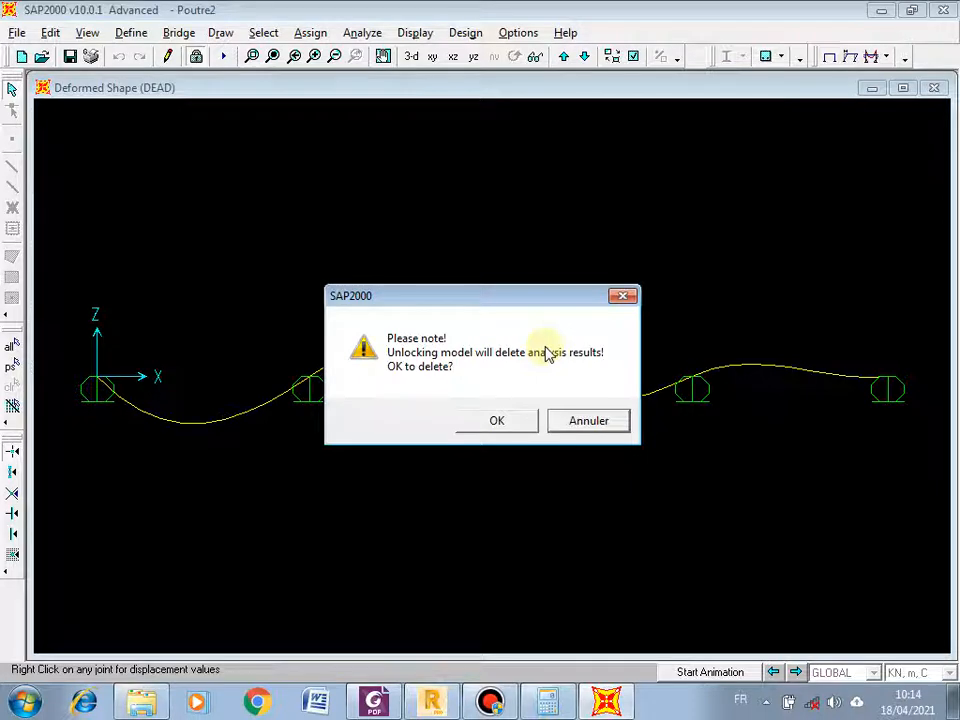
left_click(497, 429)
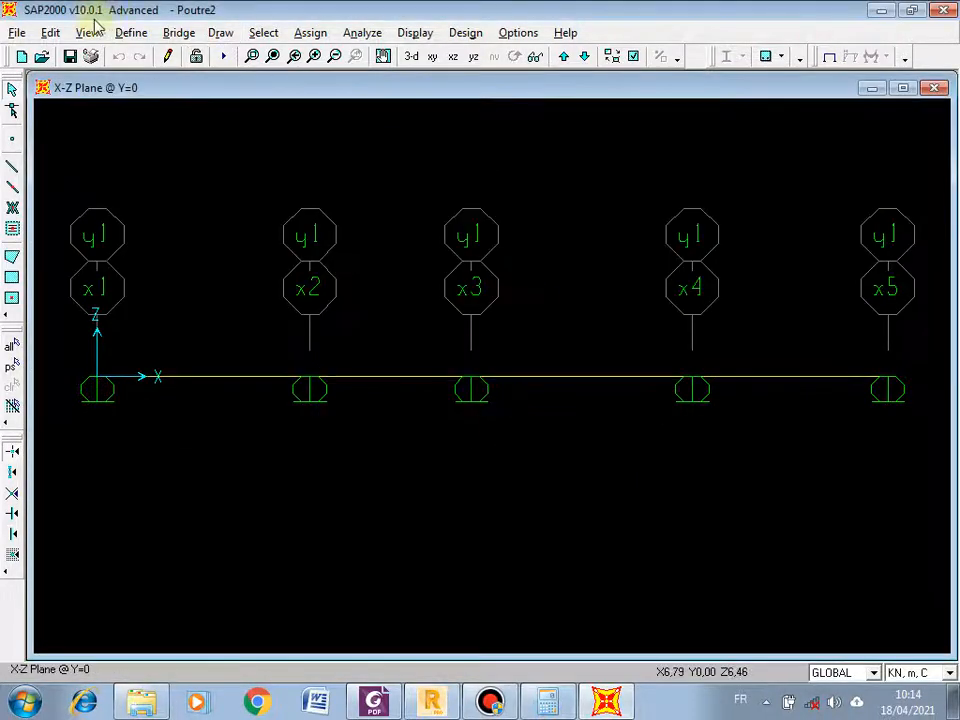
left_click(150, 34)
left_click(155, 56)
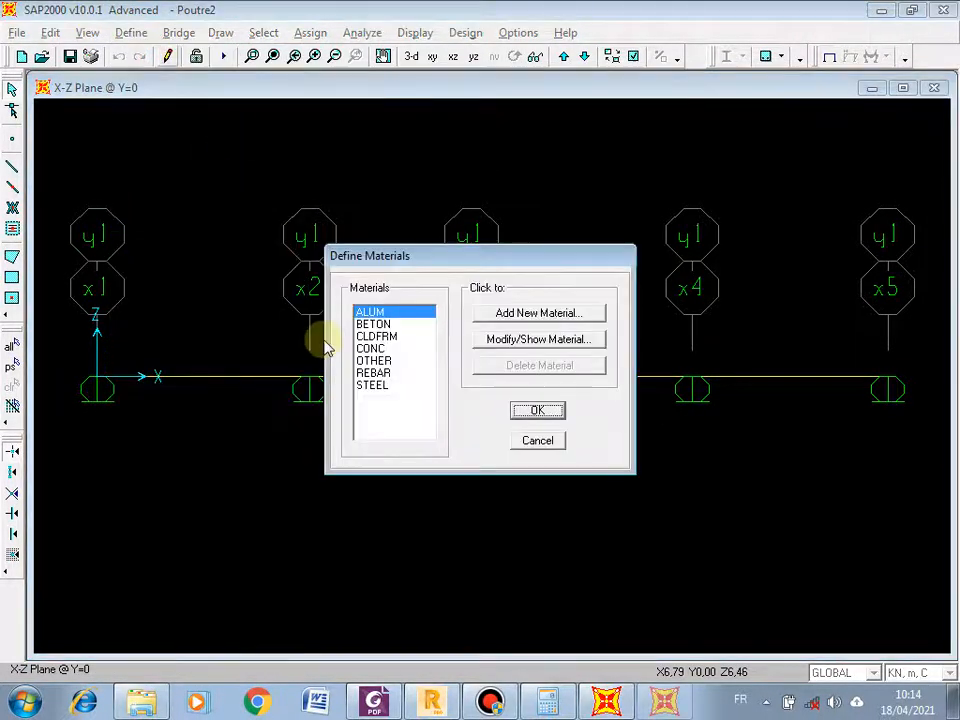
left_click(373, 324)
left_click(491, 340)
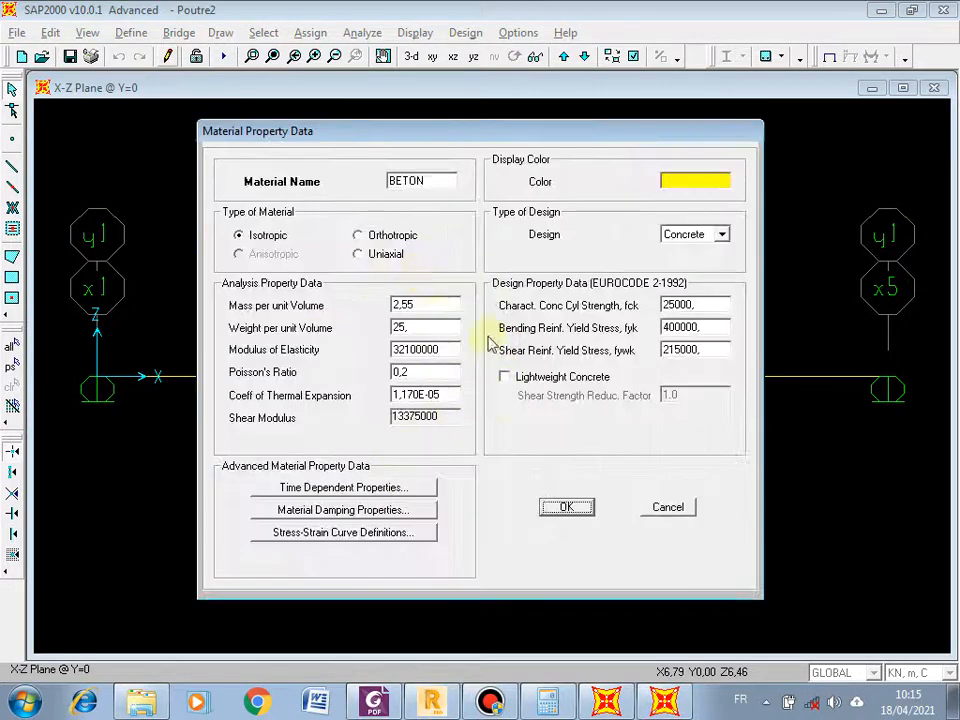
left_click(566, 507)
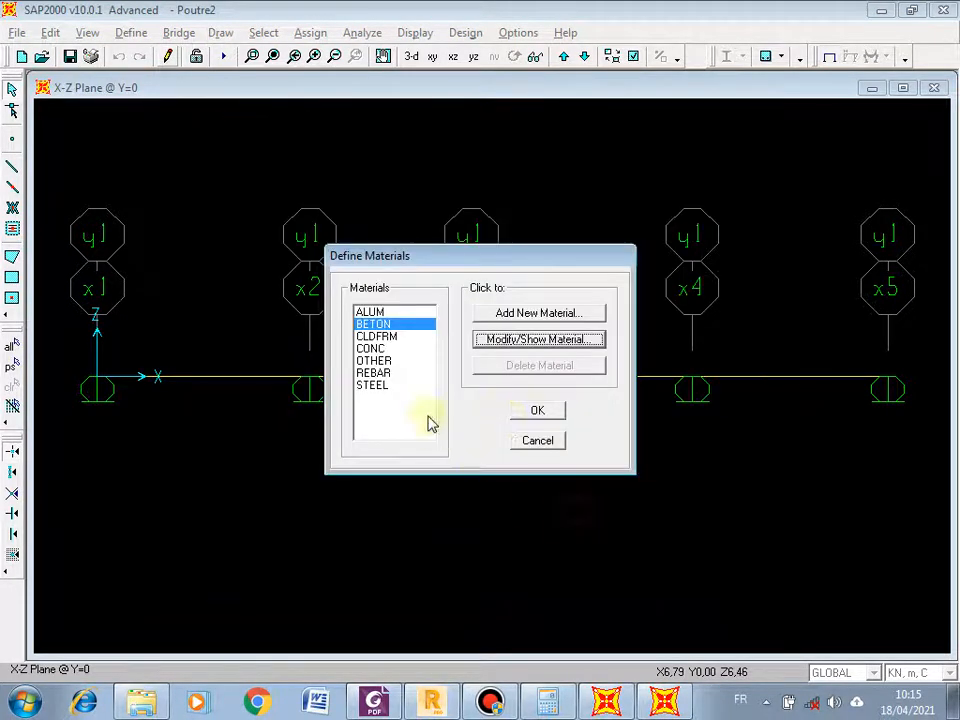
Accept the material definitions, rerun the analysis for the DEAD, MODAL and P cases, and close the analysis monitor
left_click(537, 413)
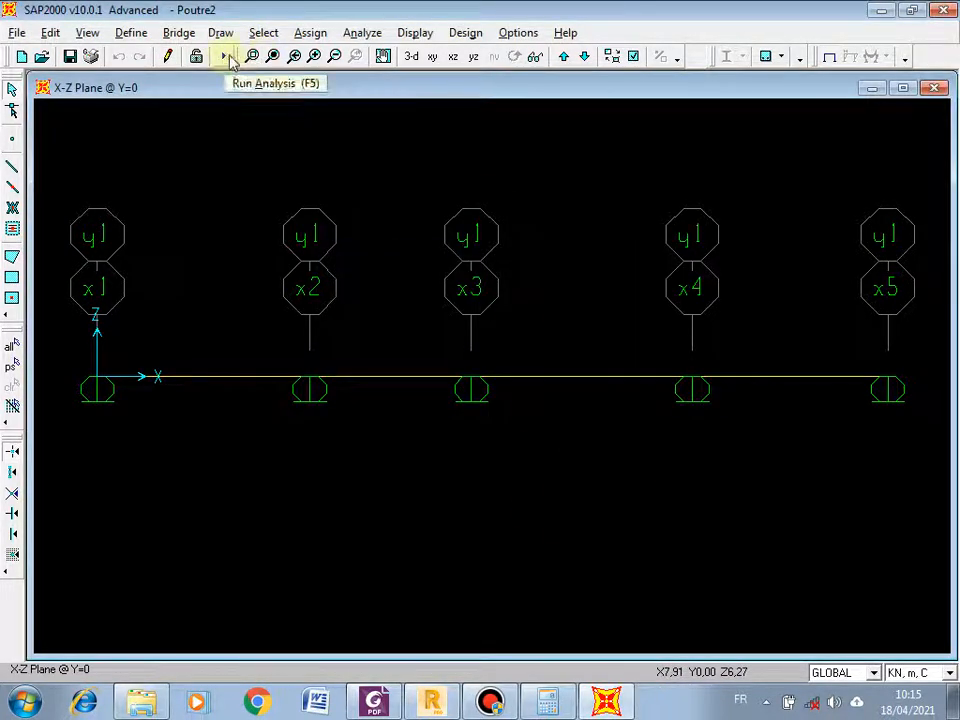
left_click(362, 32)
left_click(376, 77)
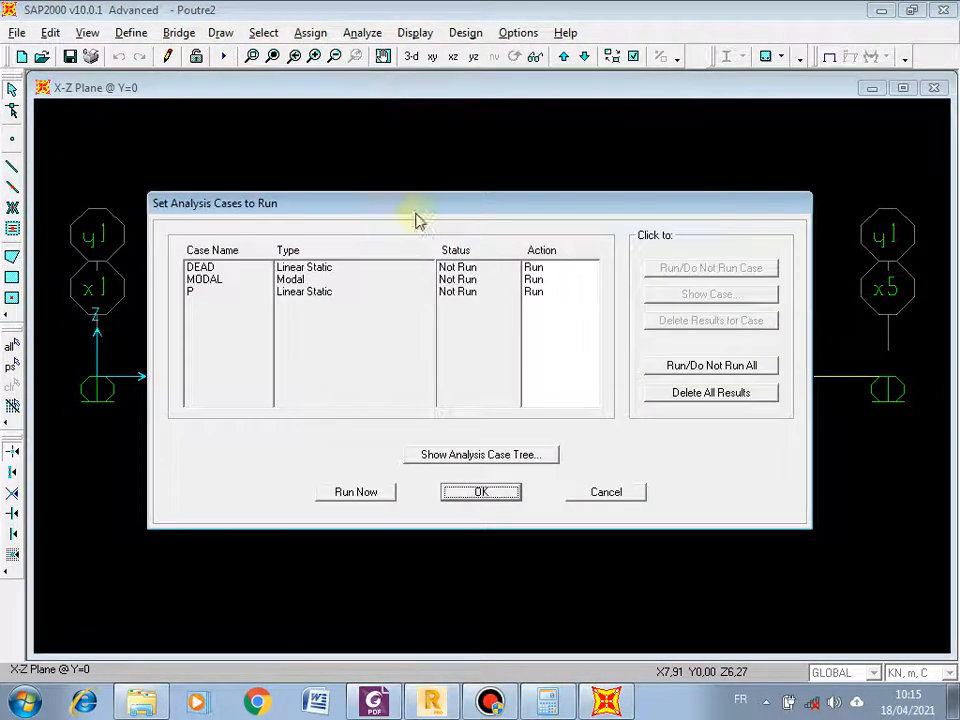
left_click(355, 490)
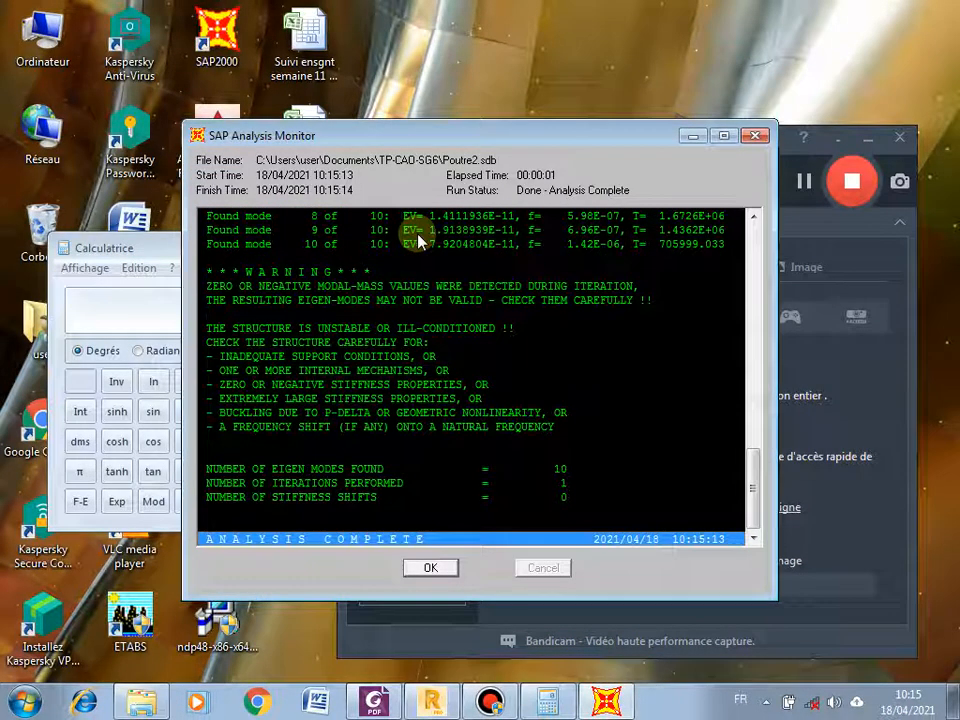
left_click(430, 567)
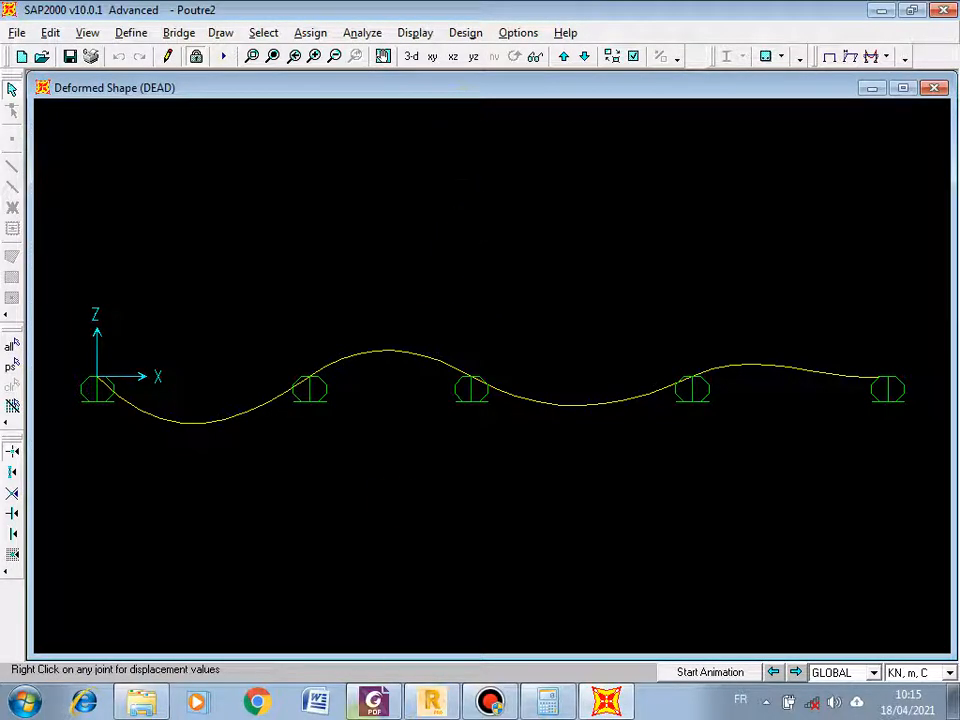
Switch to the worksheet PDF, read the list of requested results below the load table, and return to SAP2000
left_click(373, 701)
scroll(467, 415, "down", 5)
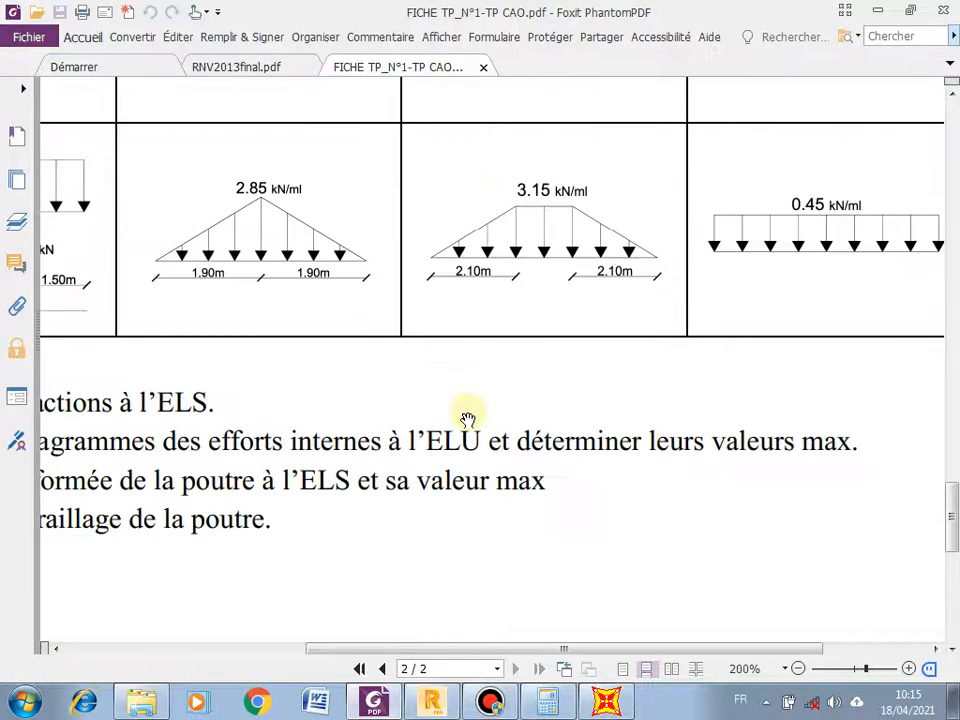
left_click_drag(553, 647, 428, 635)
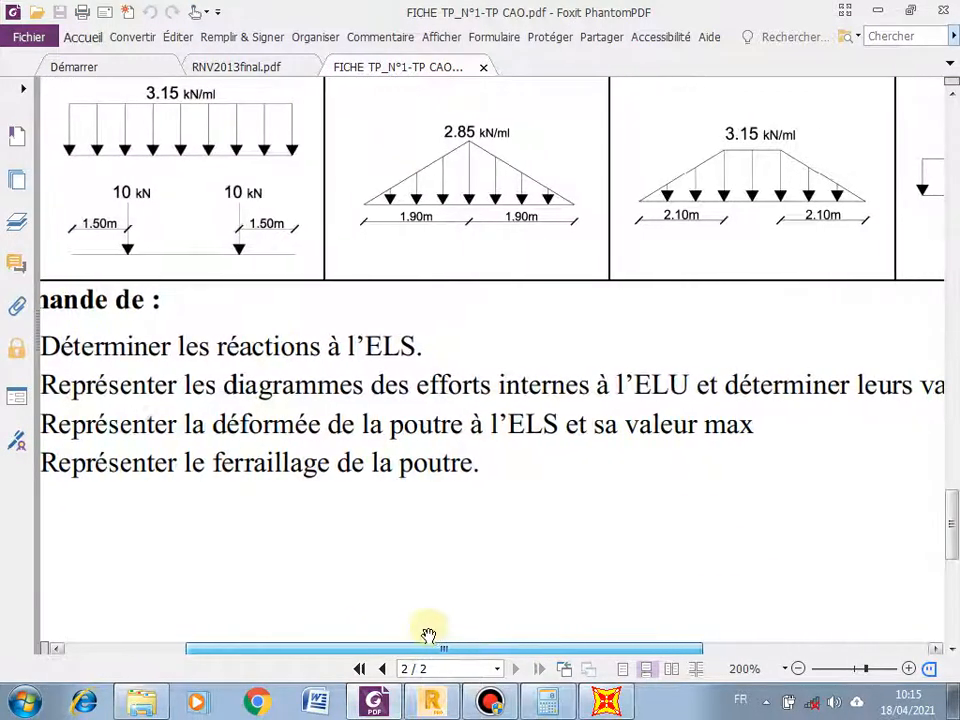
left_click(606, 701)
left_click(416, 33)
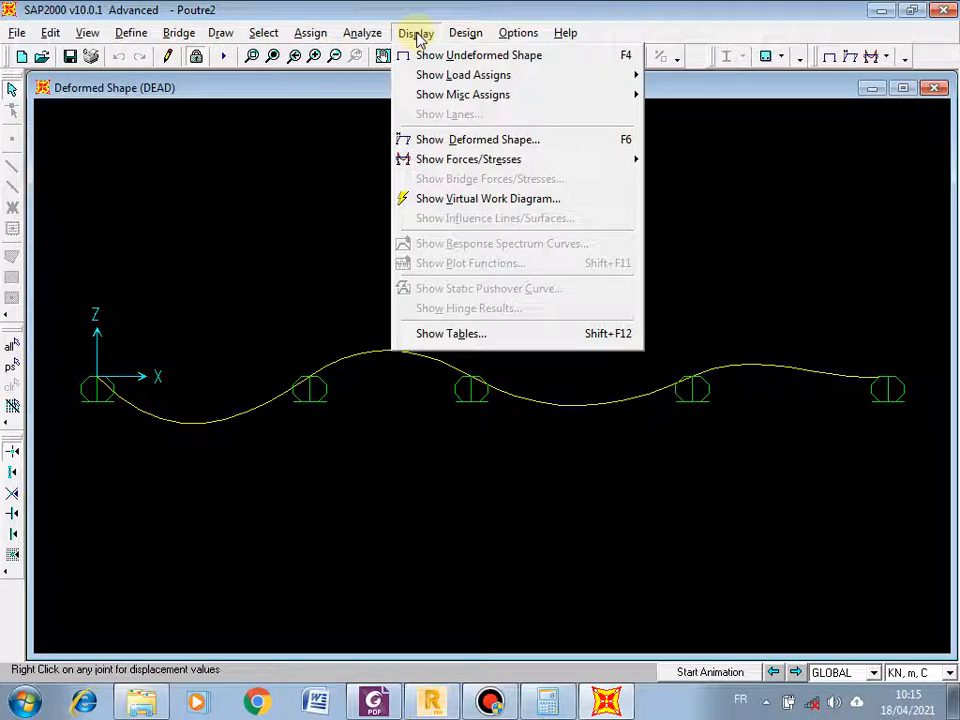
mouse_move(424, 159)
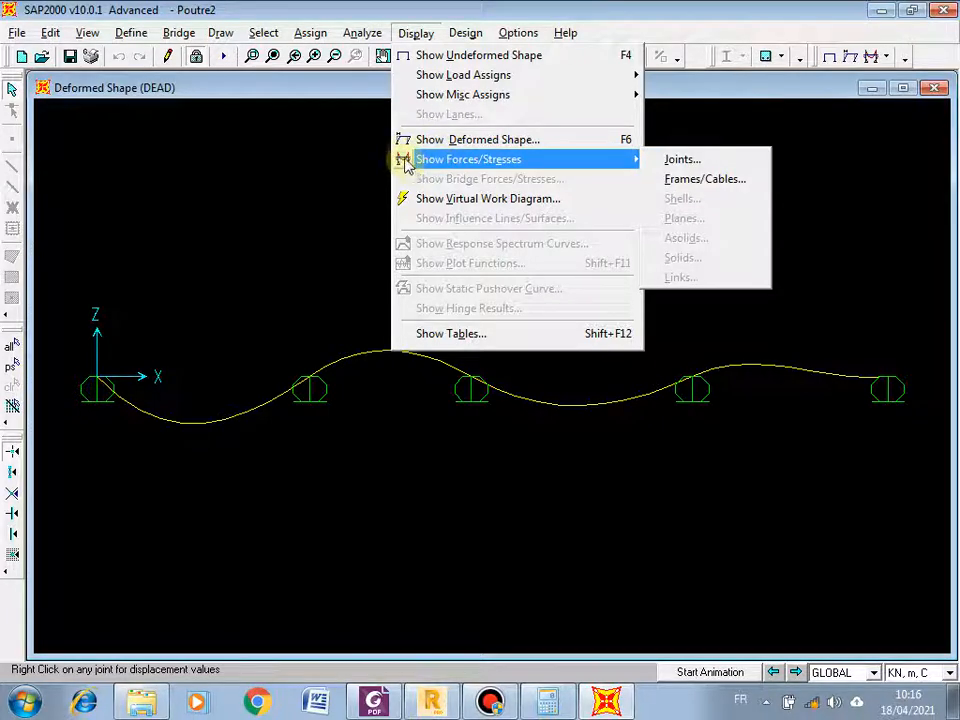
left_click(530, 7)
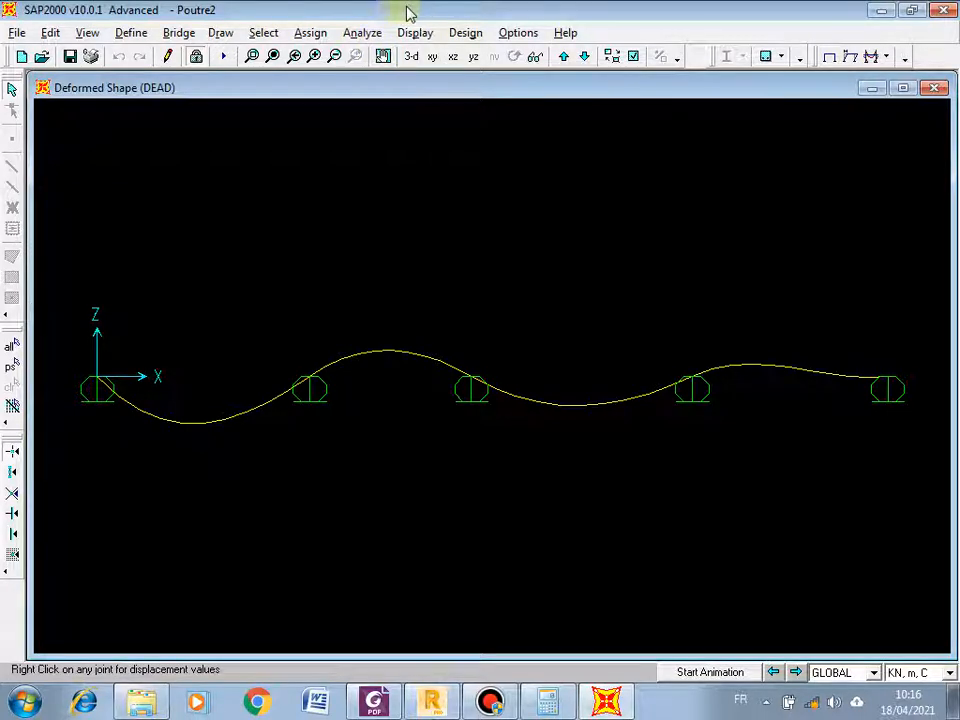
Display the joint reaction forces for the ELS combination, shown as arrows
left_click(418, 33)
mouse_move(470, 162)
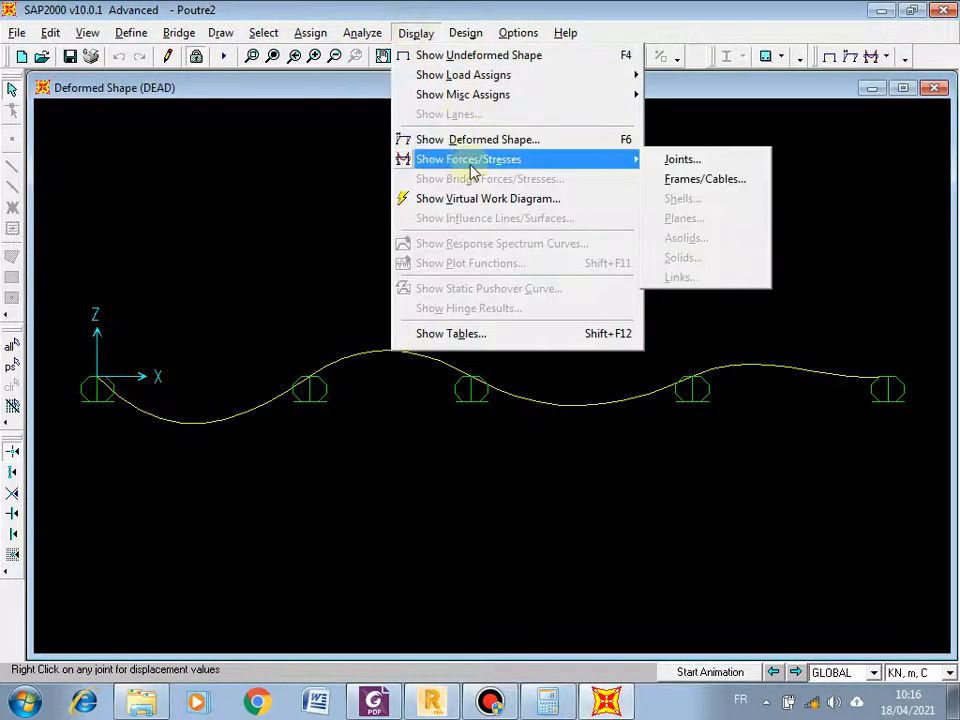
left_click(703, 162)
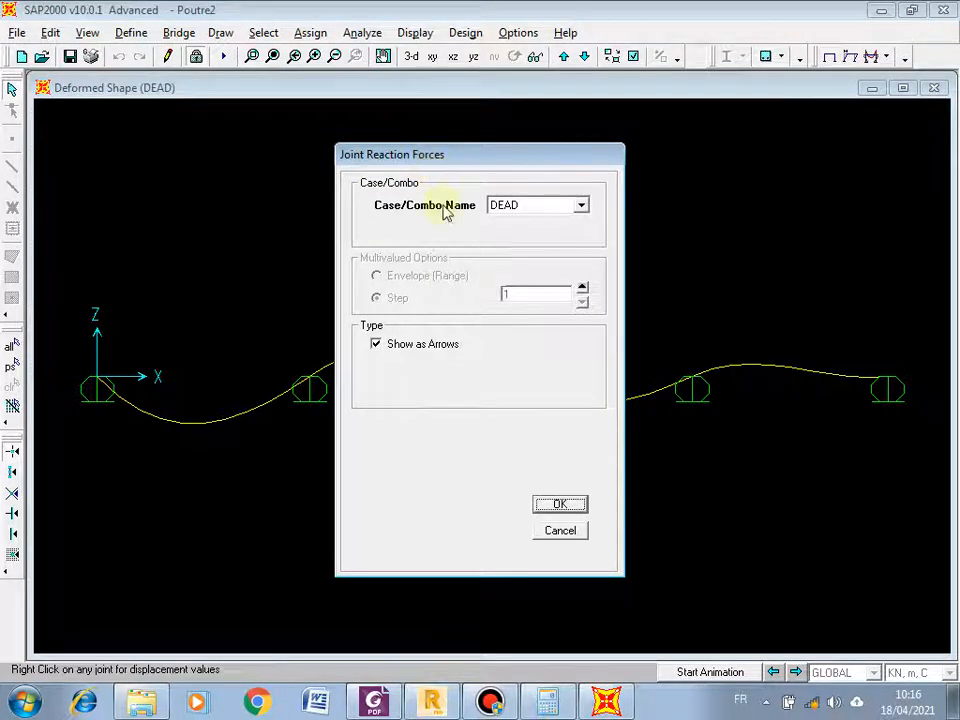
left_click(582, 206)
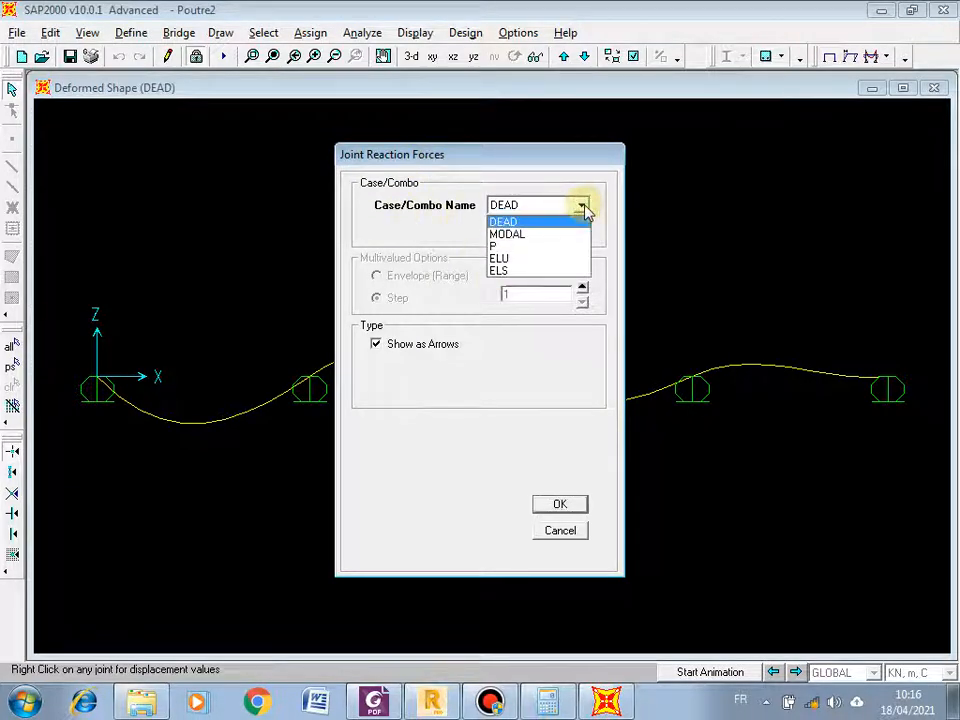
left_click(519, 272)
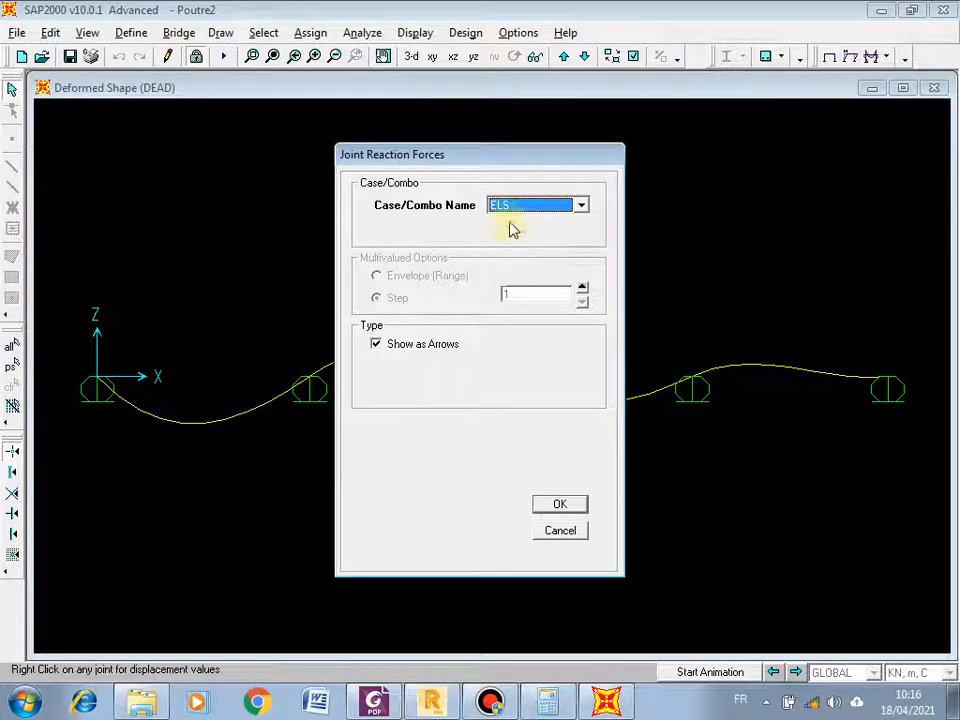
left_click(560, 505)
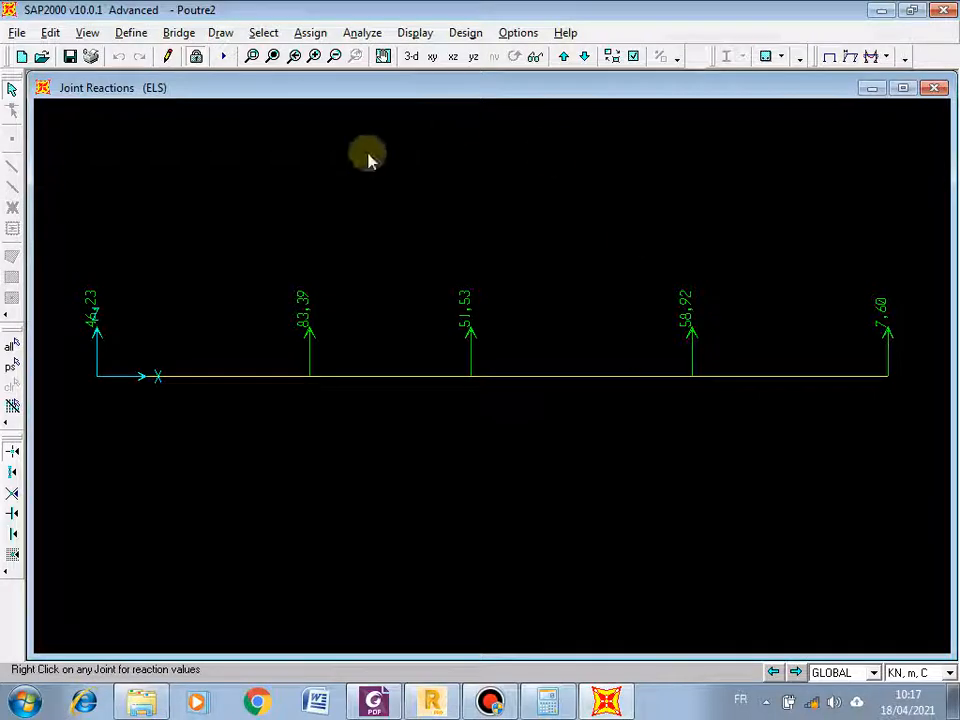
Check the worksheet's request for the ELU internal force diagrams with the whole question list in view, and return to SAP2000
left_click(377, 700)
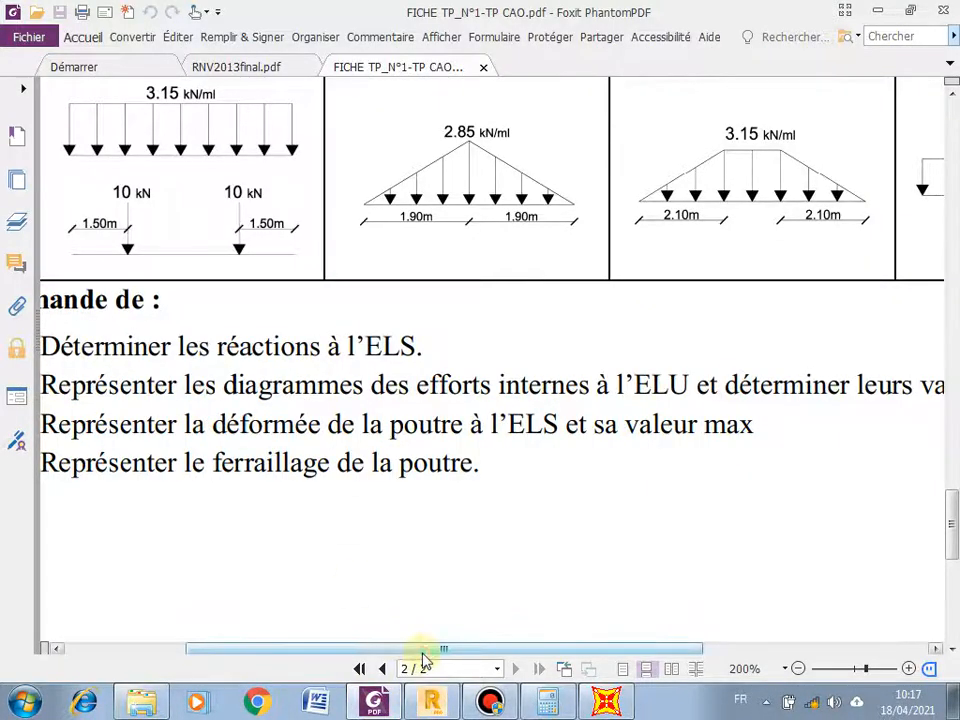
left_click_drag(424, 595, 399, 596)
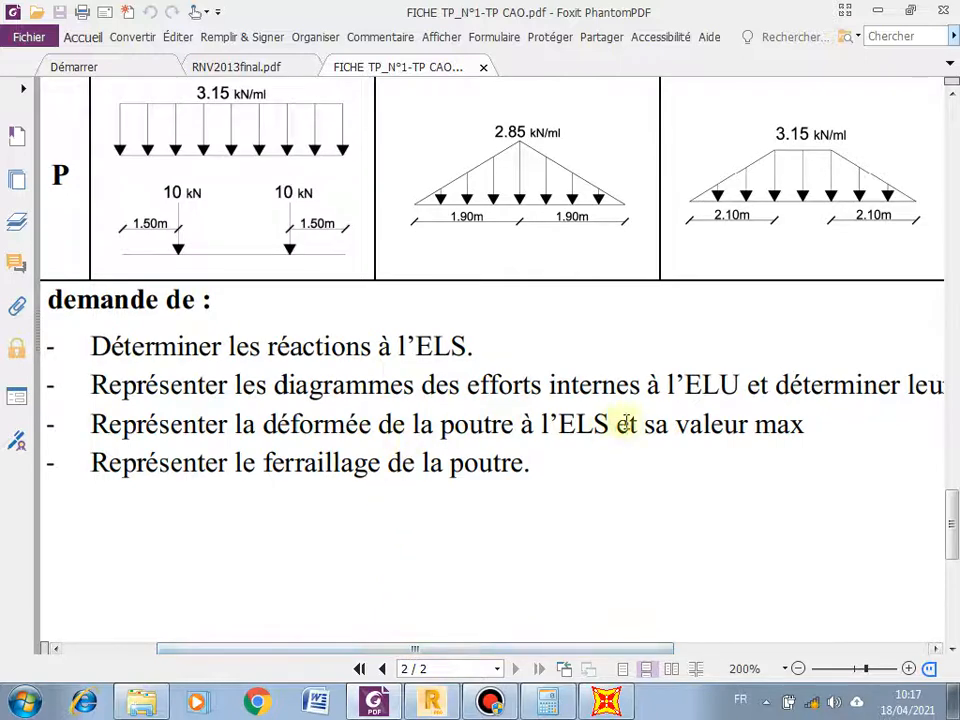
scroll(508, 398, "down", 3, "ctrl")
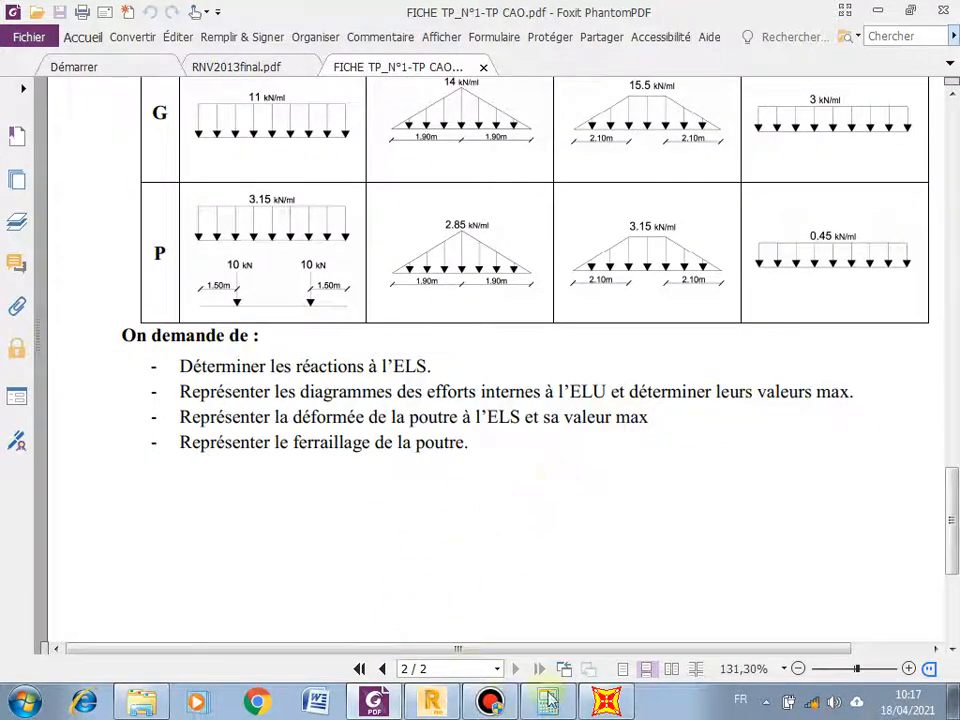
left_click(606, 700)
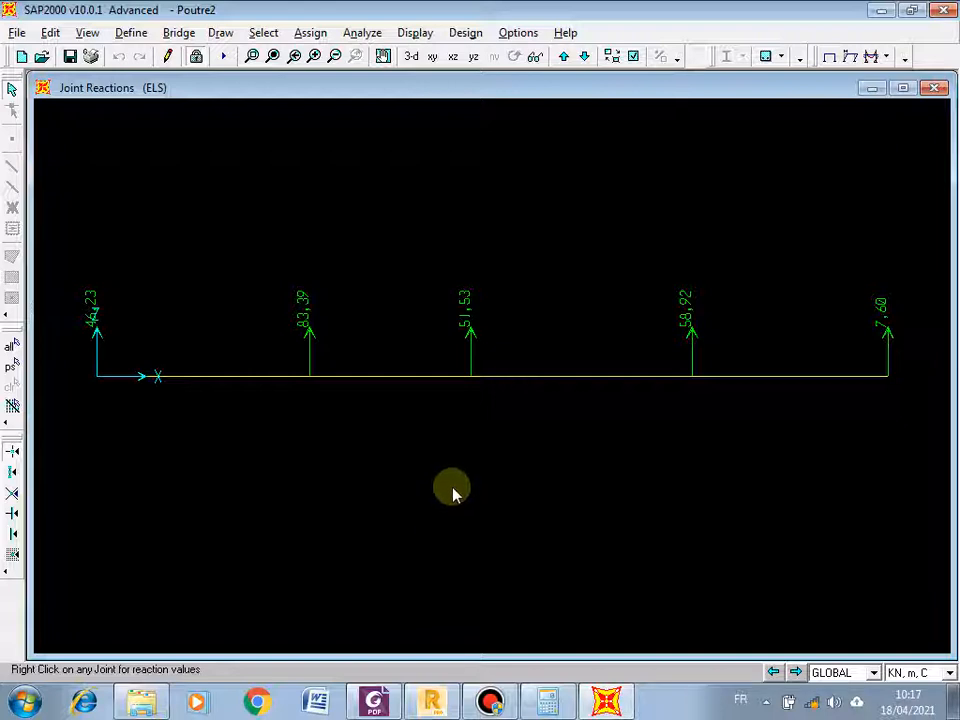
left_click(412, 34)
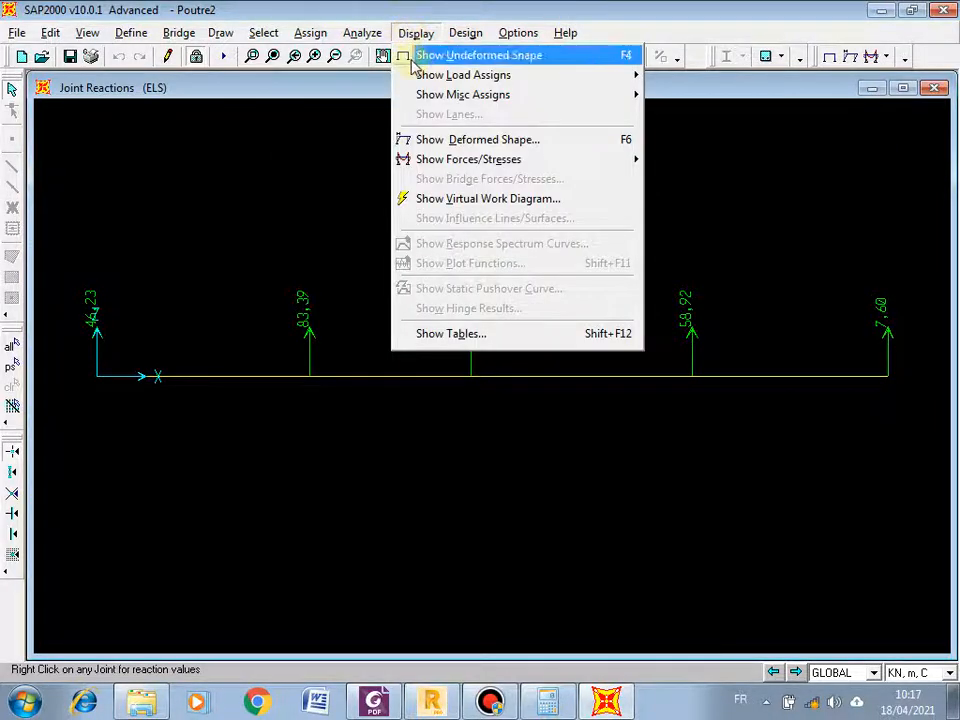
mouse_move(456, 163)
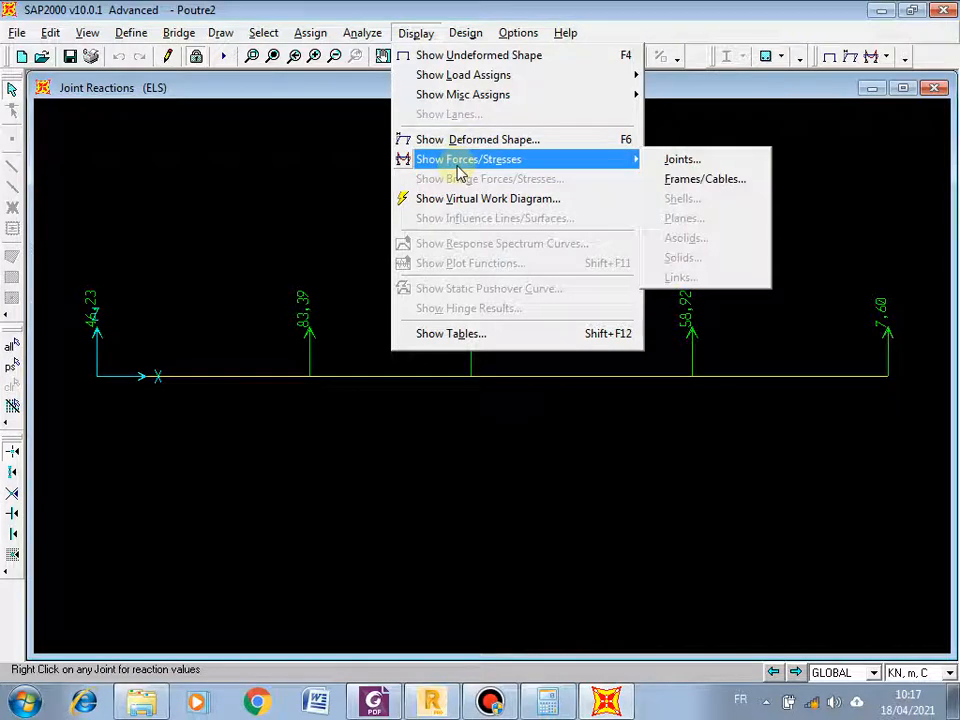
left_click(697, 180)
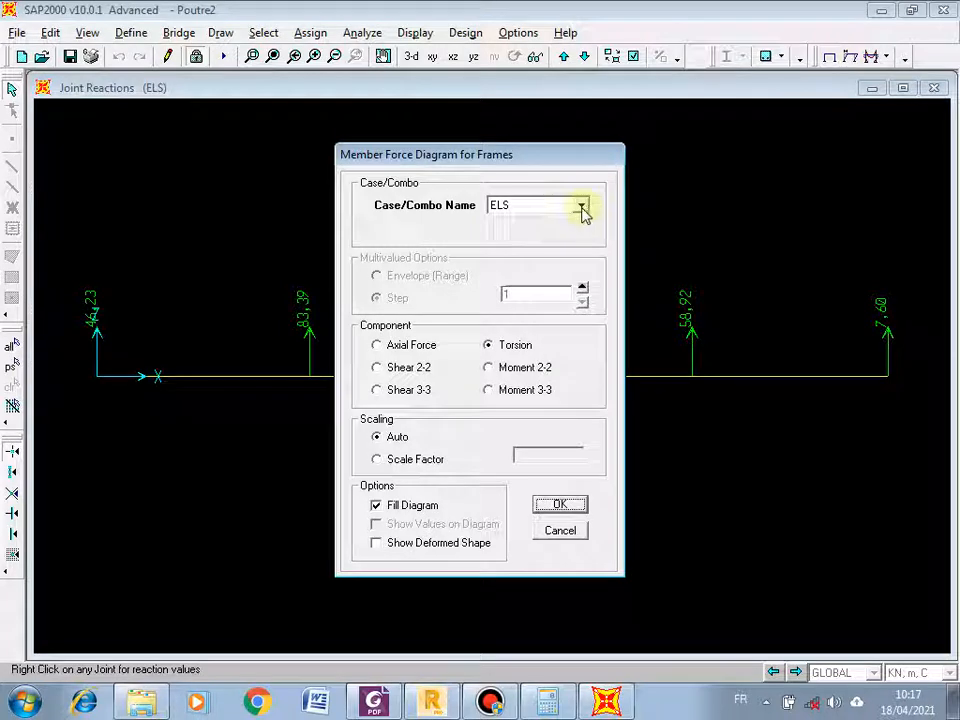
left_click(584, 213)
left_click(512, 258)
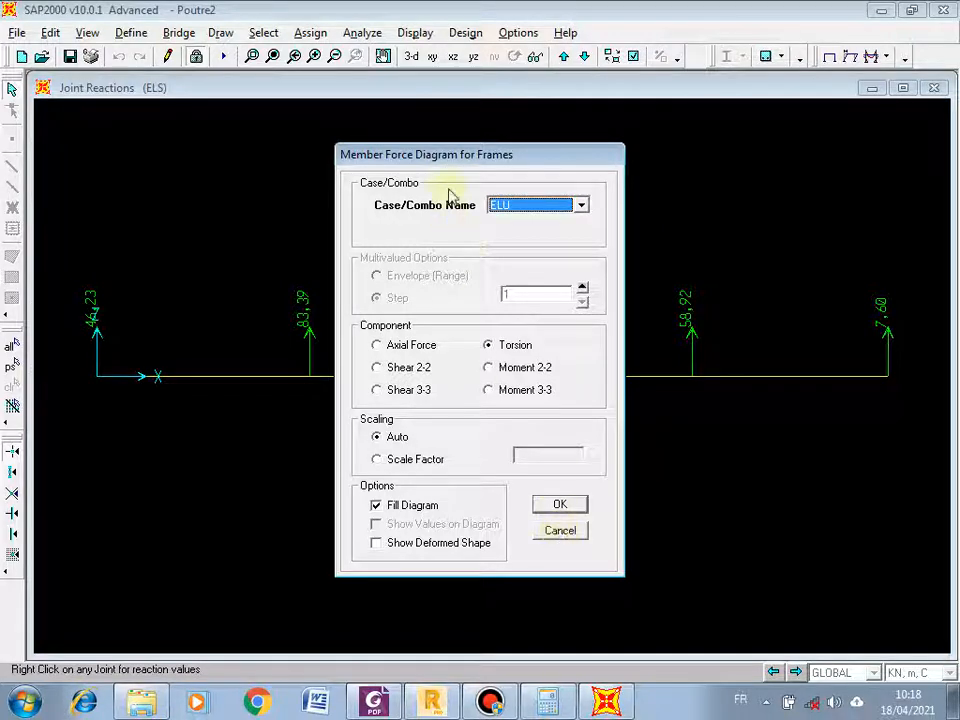
left_click_drag(443, 154, 377, 155)
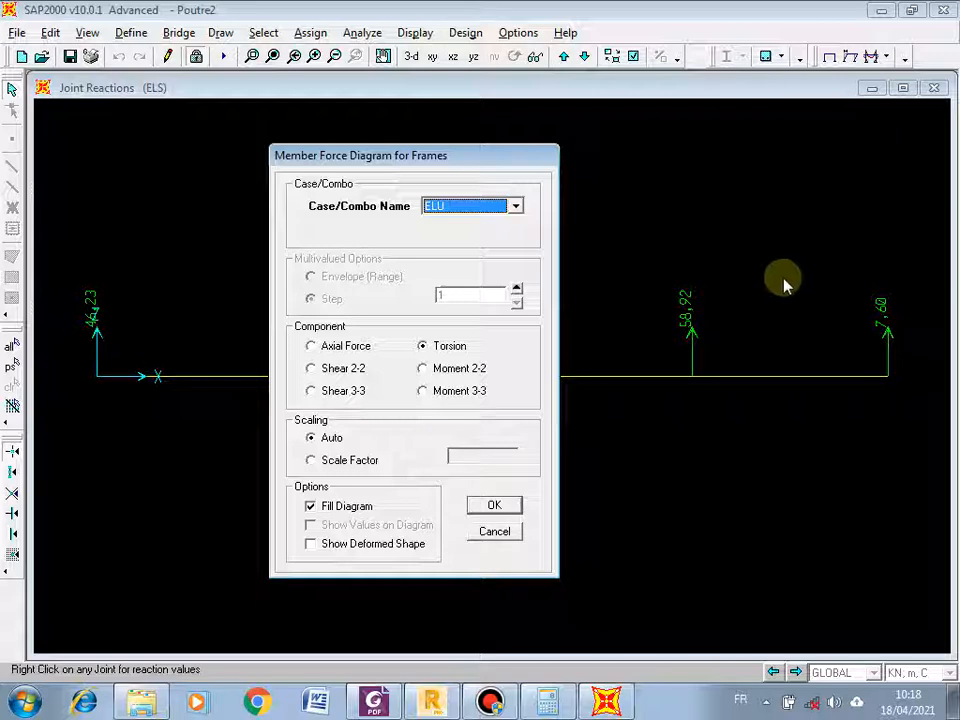
left_click(494, 531)
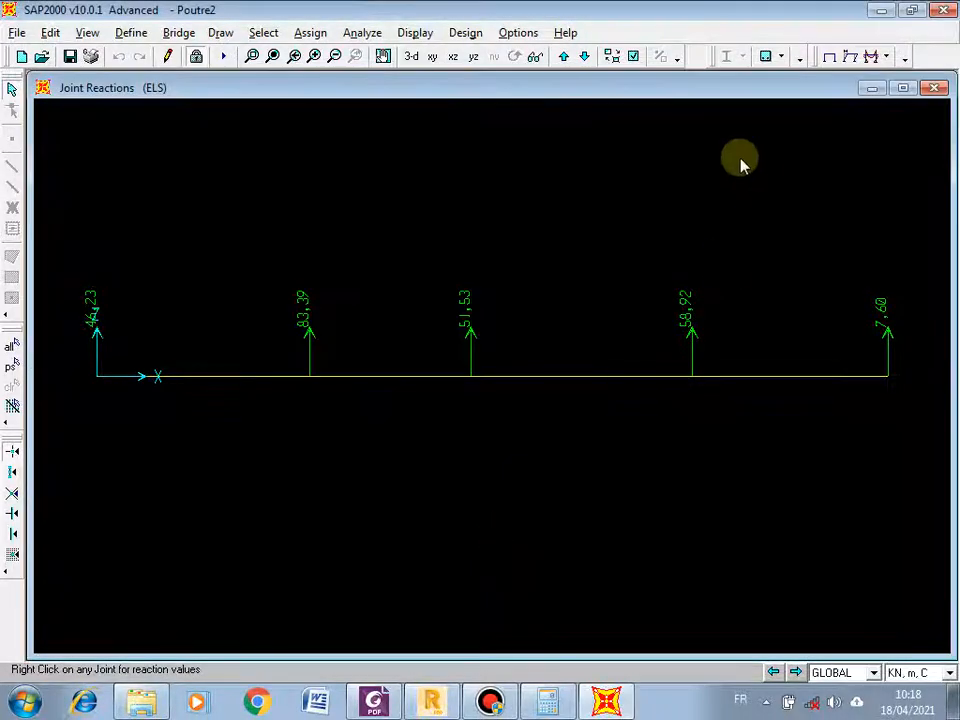
Show the undeformed beam in a 3-D view with Extrude View enabled, seen from its end at the origin
left_click(829, 56)
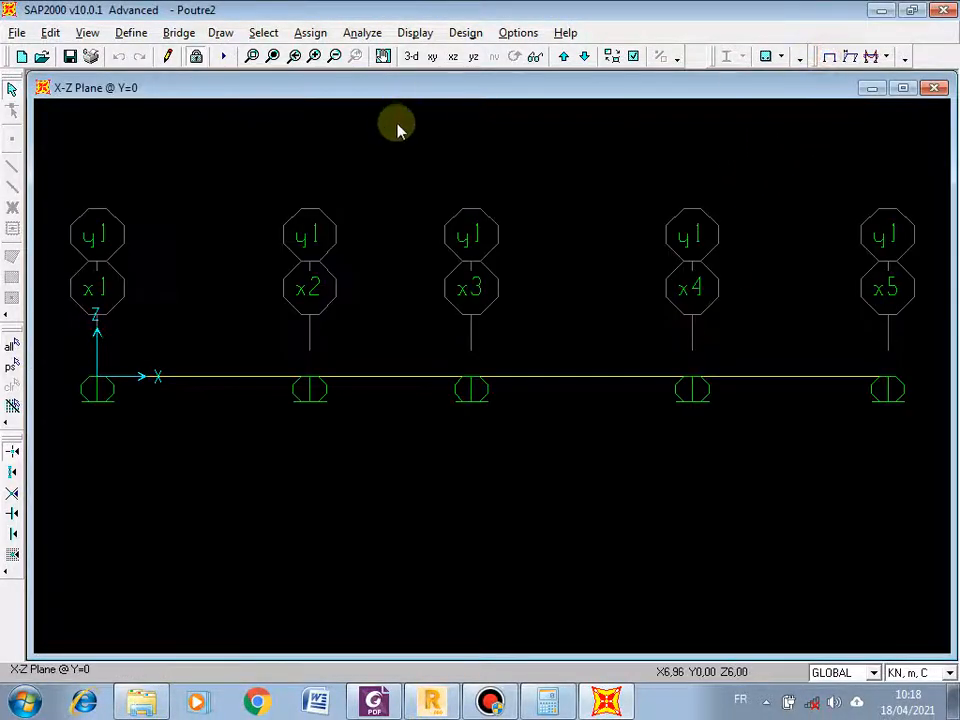
left_click(411, 57)
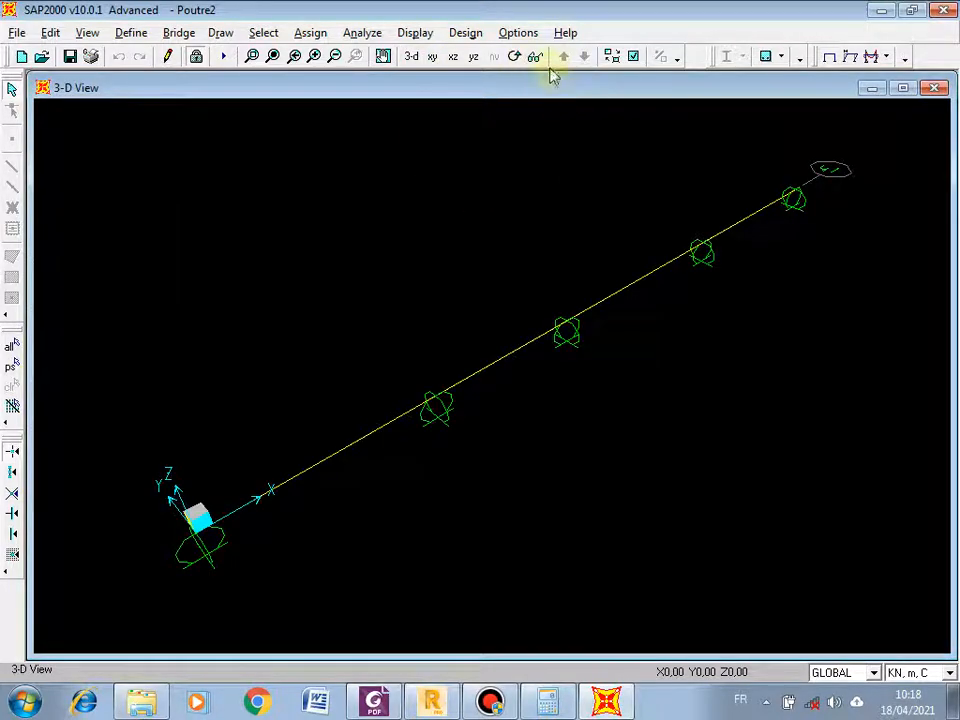
left_click(633, 57)
left_click(470, 284)
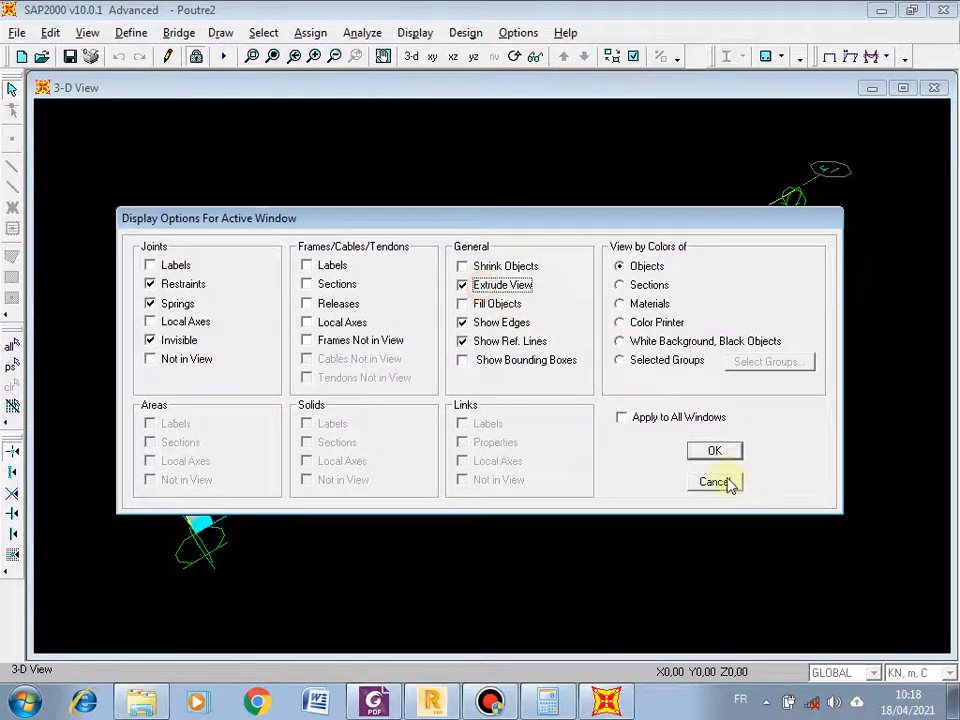
left_click(715, 450)
left_click(514, 57)
left_click_drag(330, 390, 497, 261)
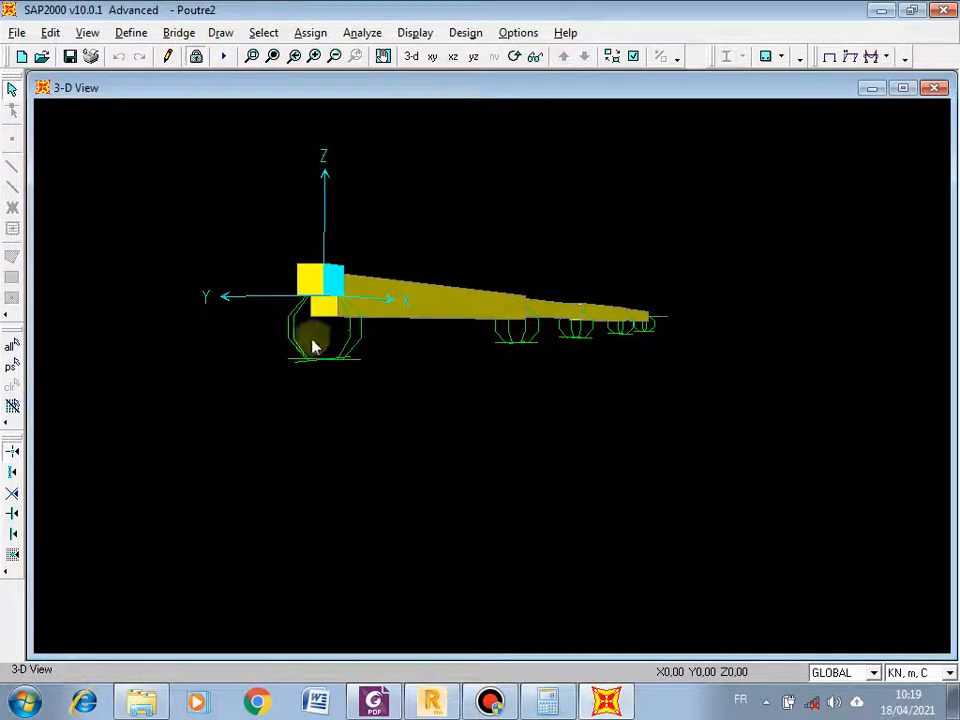
Leave the display options unchanged and hide the coordinate axes in the 3-D view
left_click(633, 57)
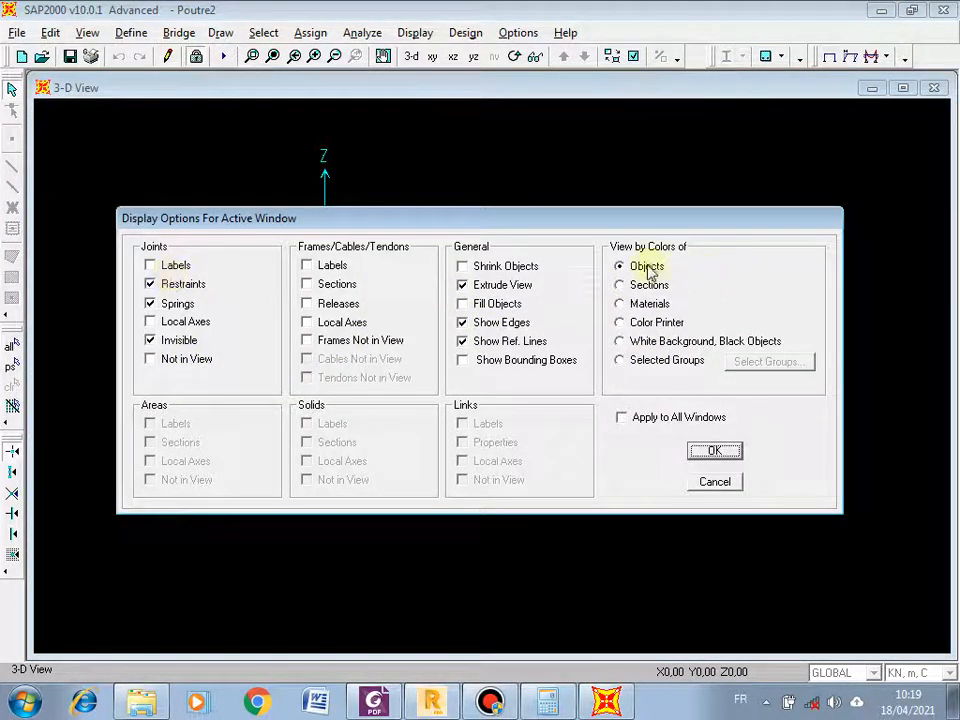
left_click(722, 482)
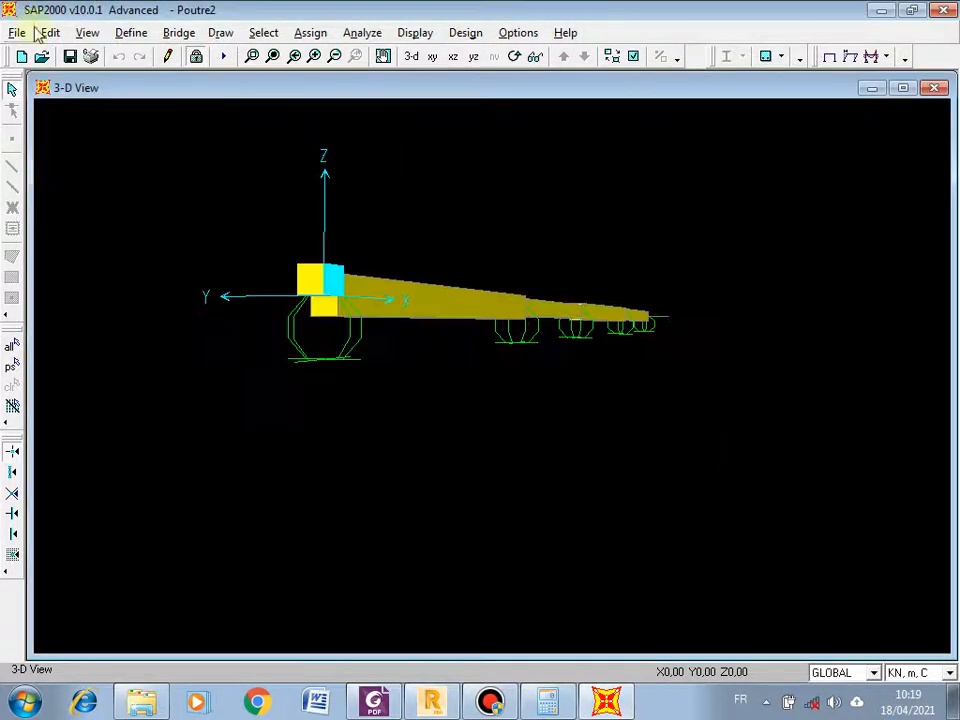
left_click(88, 32)
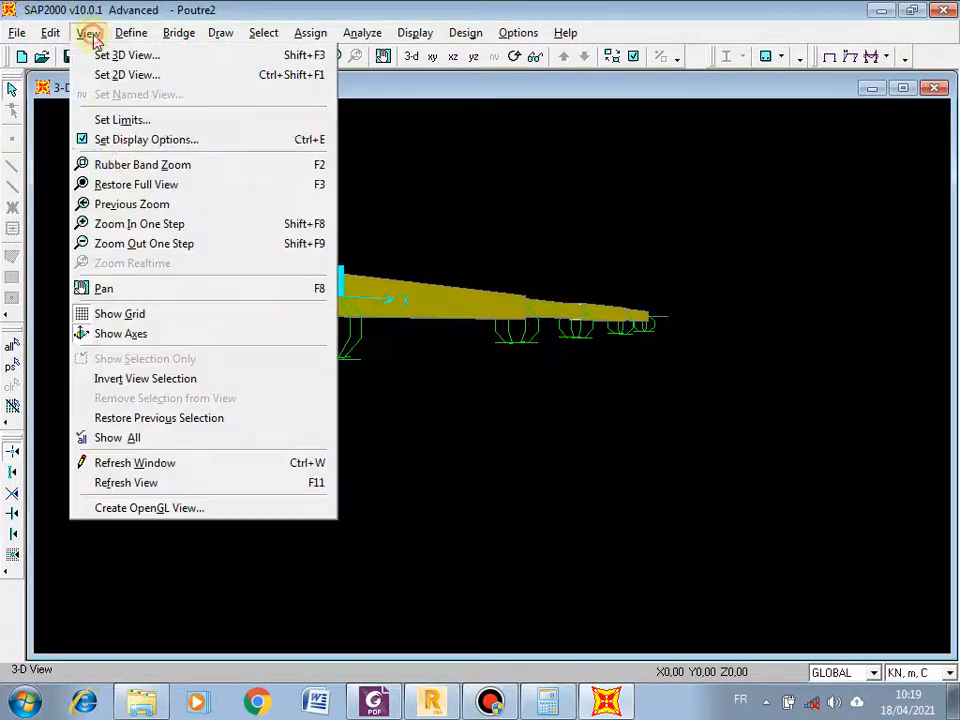
left_click(85, 336)
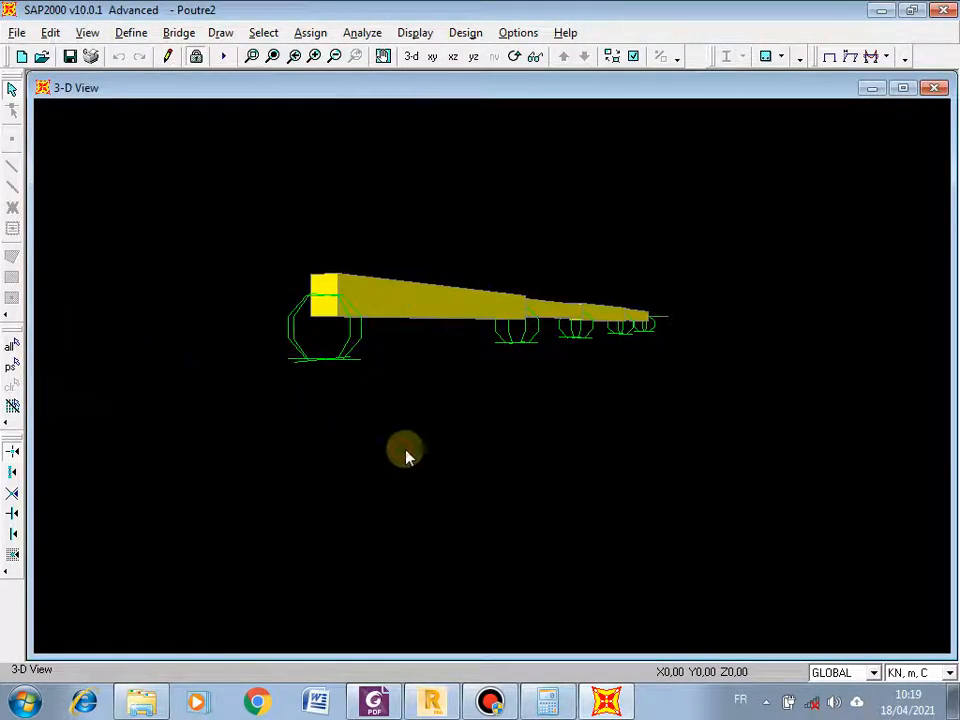
Examine the POU30X40 rectangular section definition for its dimensions and local axes 2 and 3, and close it unchanged
left_click(252, 56)
left_click_drag(285, 253, 396, 360)
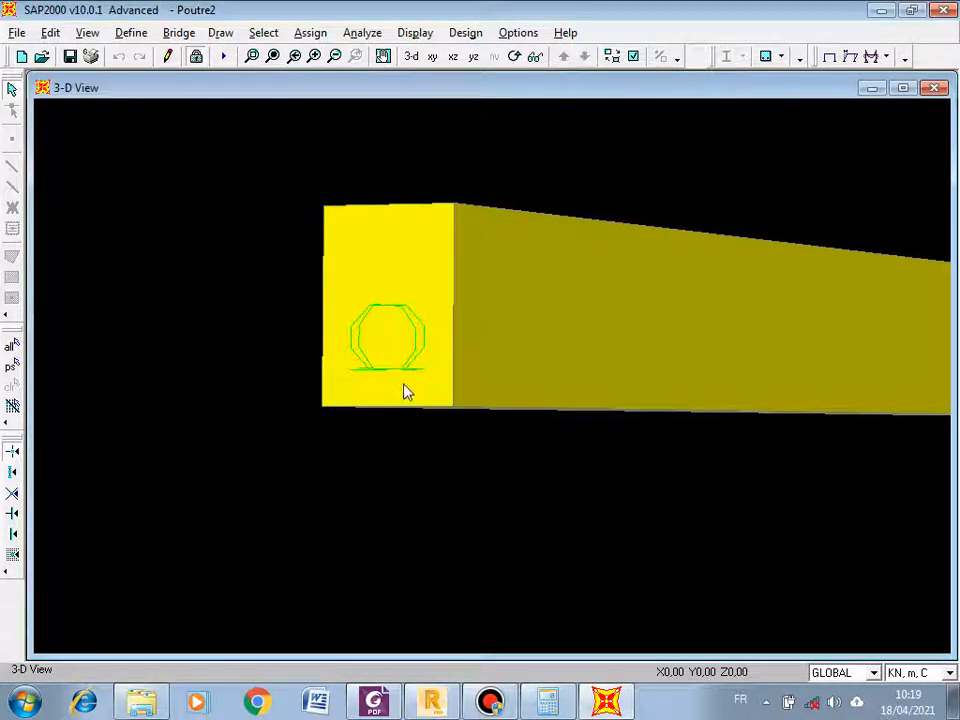
left_click(131, 32)
left_click(150, 79)
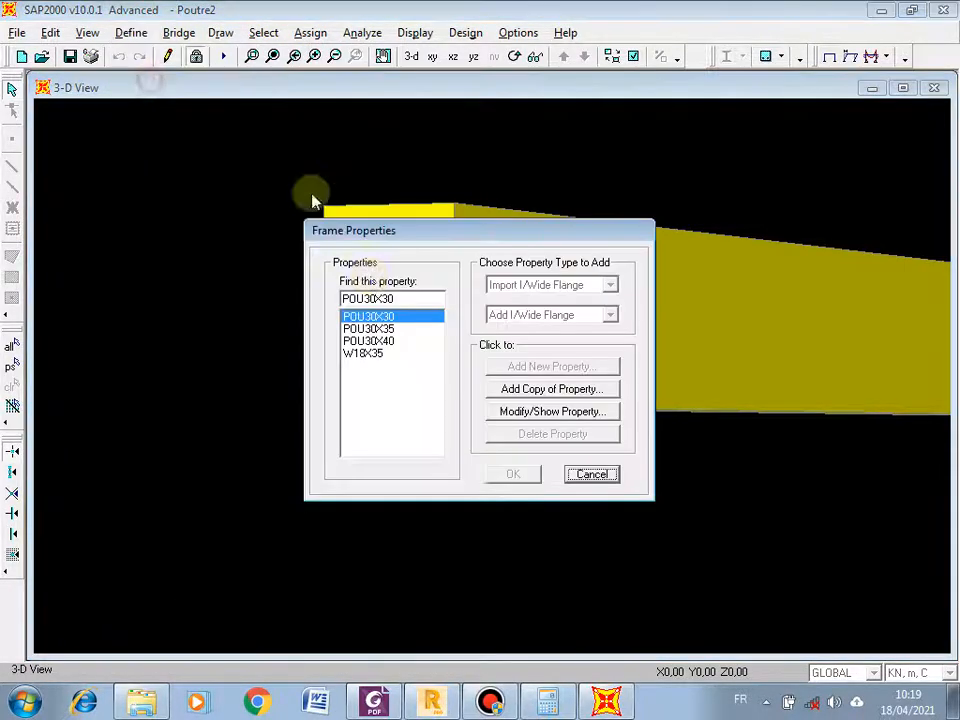
left_click(378, 342)
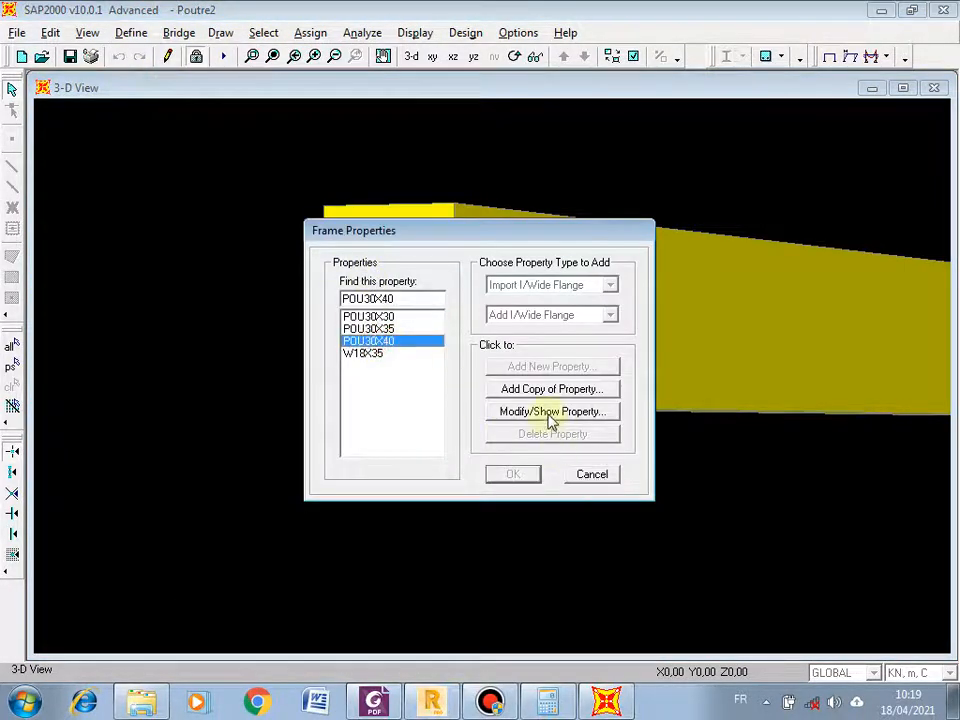
left_click(548, 413)
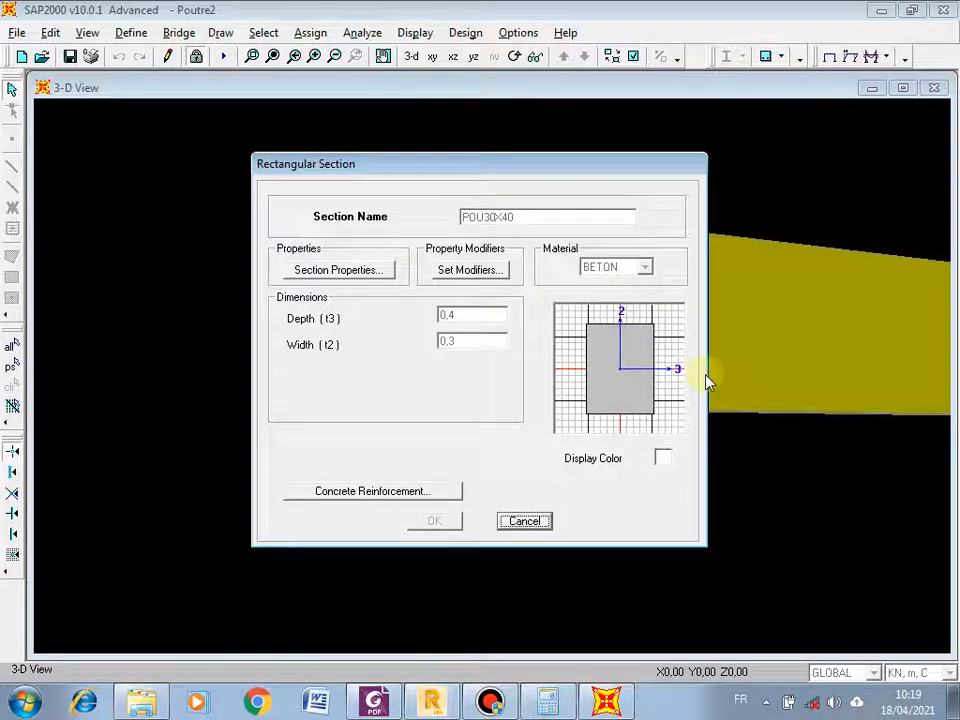
left_click(524, 521)
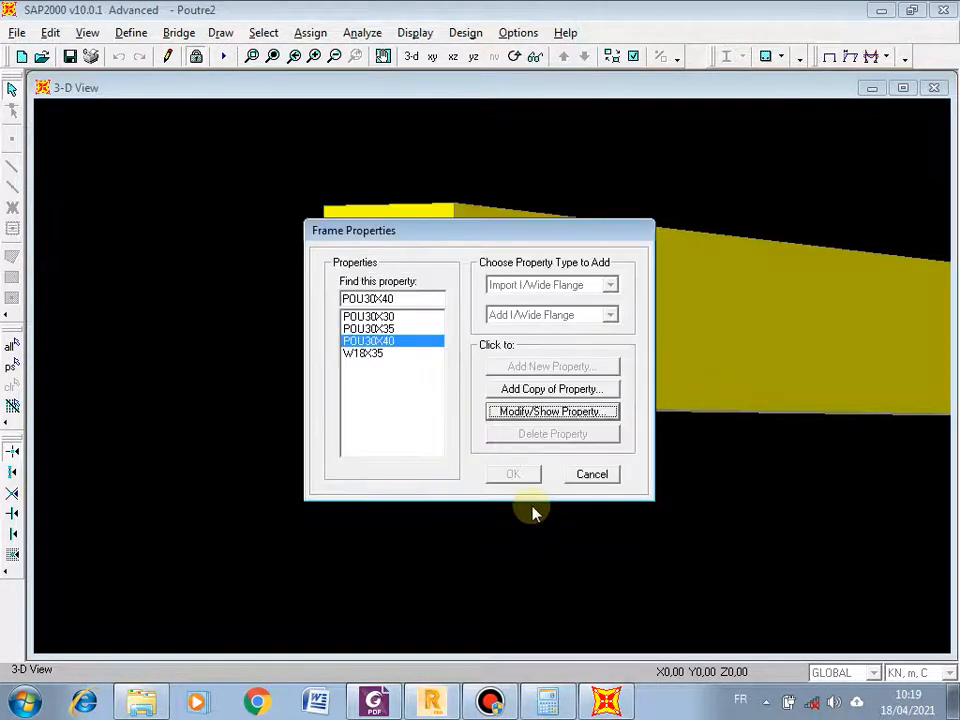
left_click(577, 482)
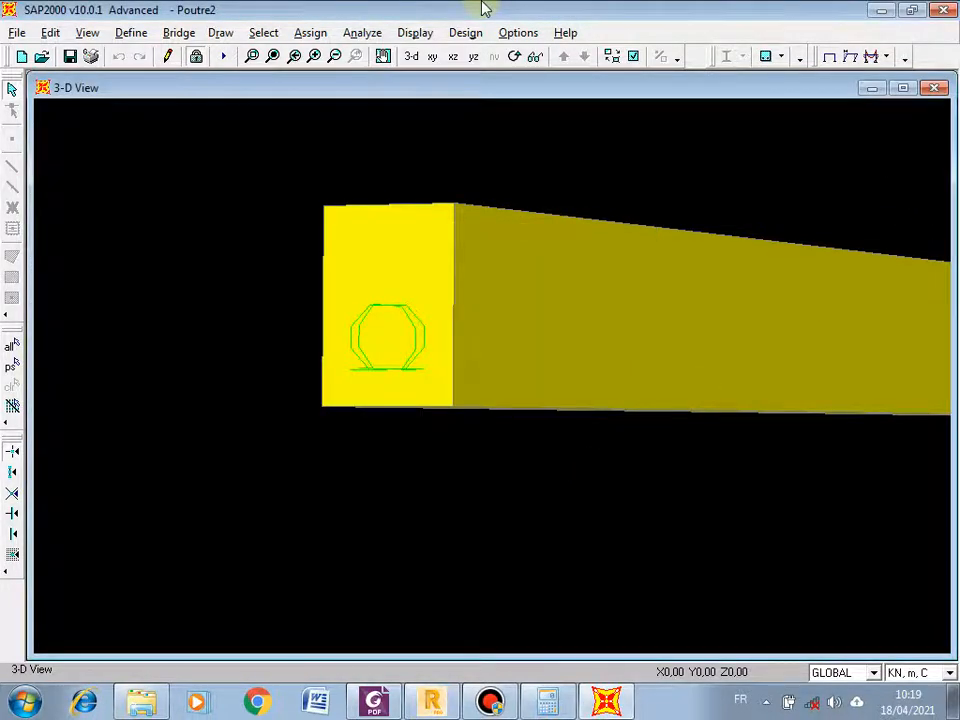
Annotate the beam's end face with one vertical and one horizontal red arrow starting from the same point above the support symbol
mouse_move(483, 9)
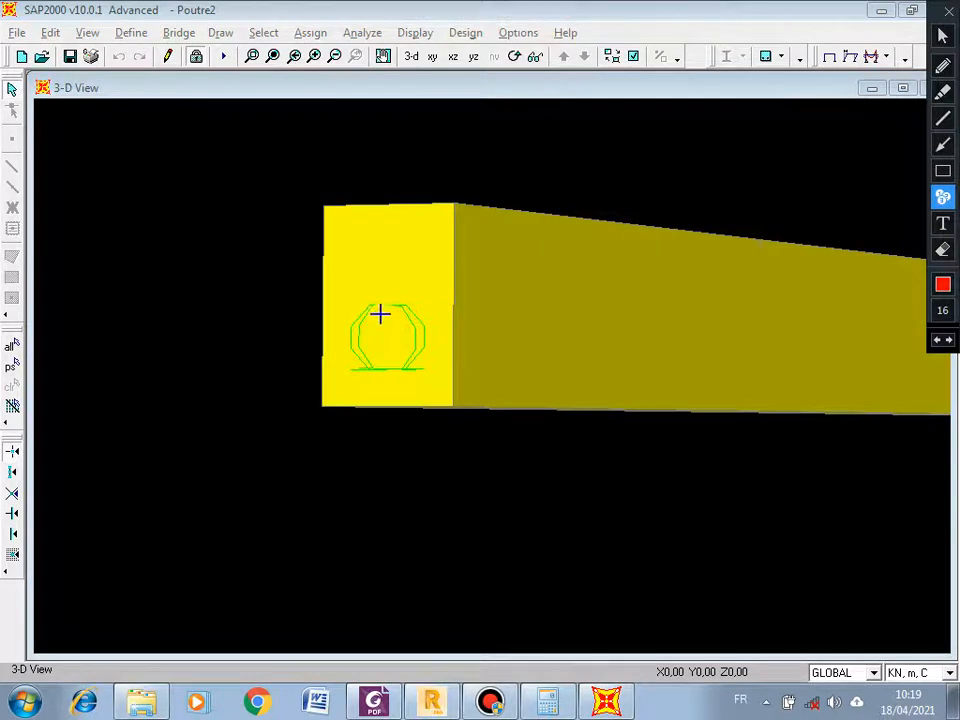
left_click(384, 176)
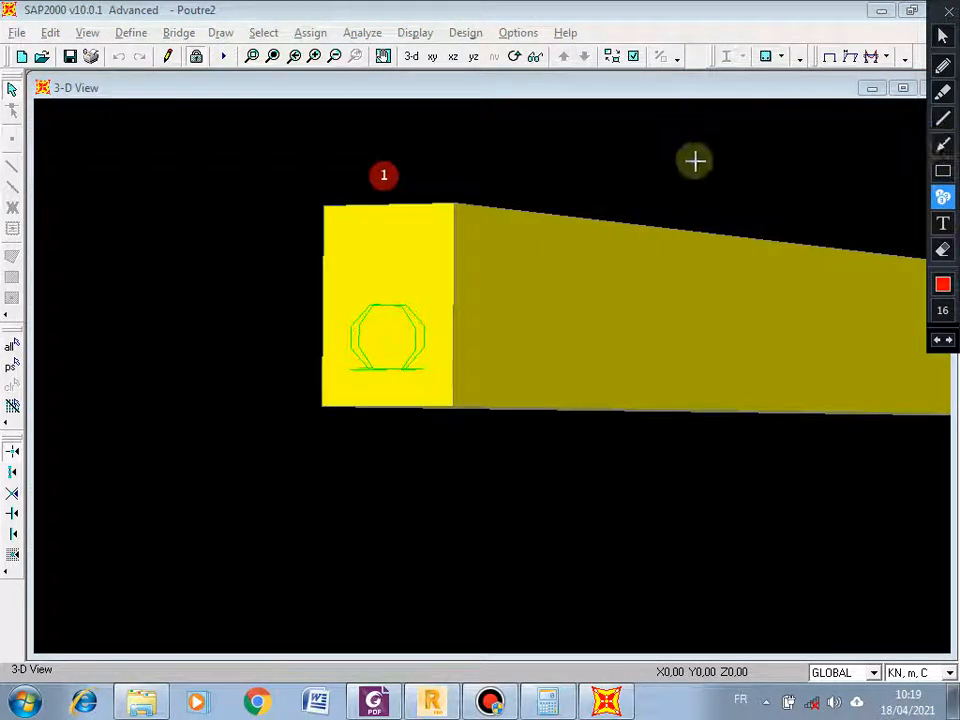
key("ctrl+z")
left_click(943, 149)
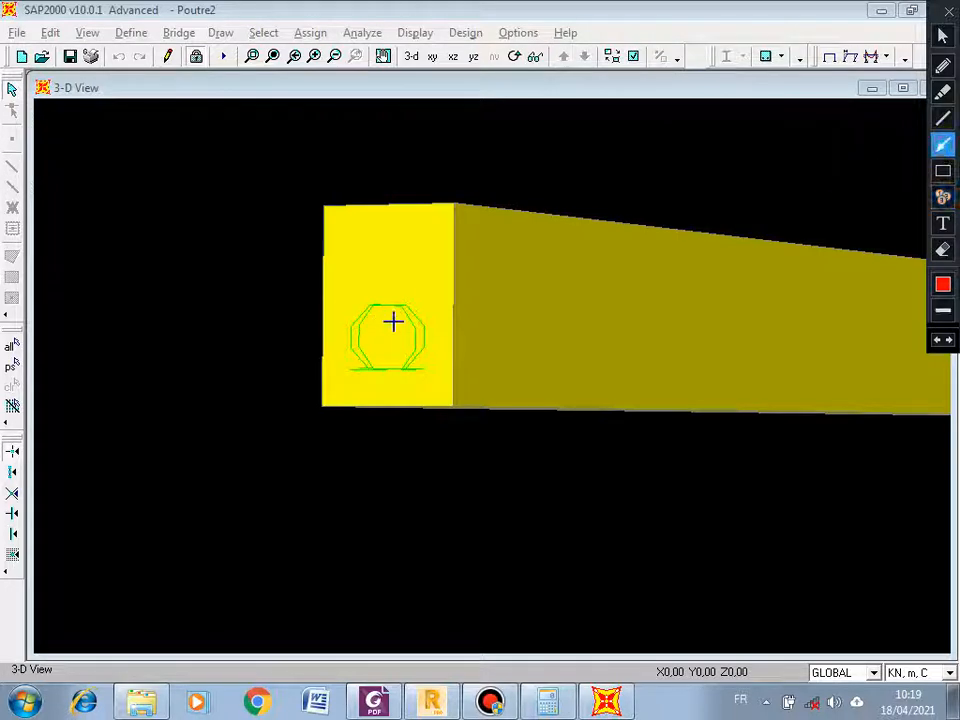
left_click_drag(386, 296, 388, 160)
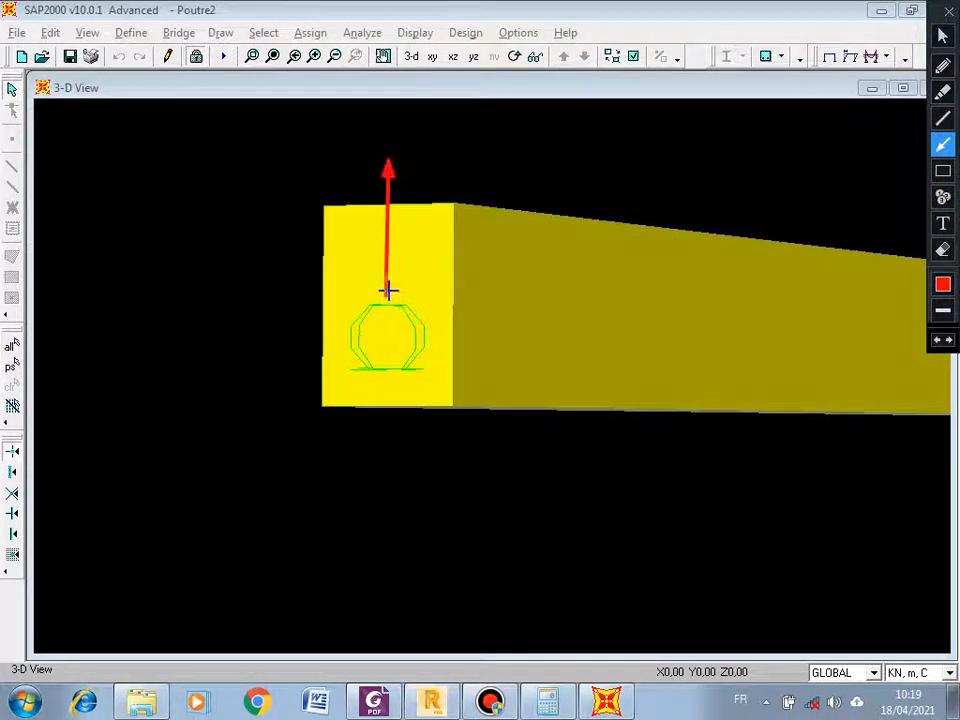
left_click_drag(388, 295, 503, 294)
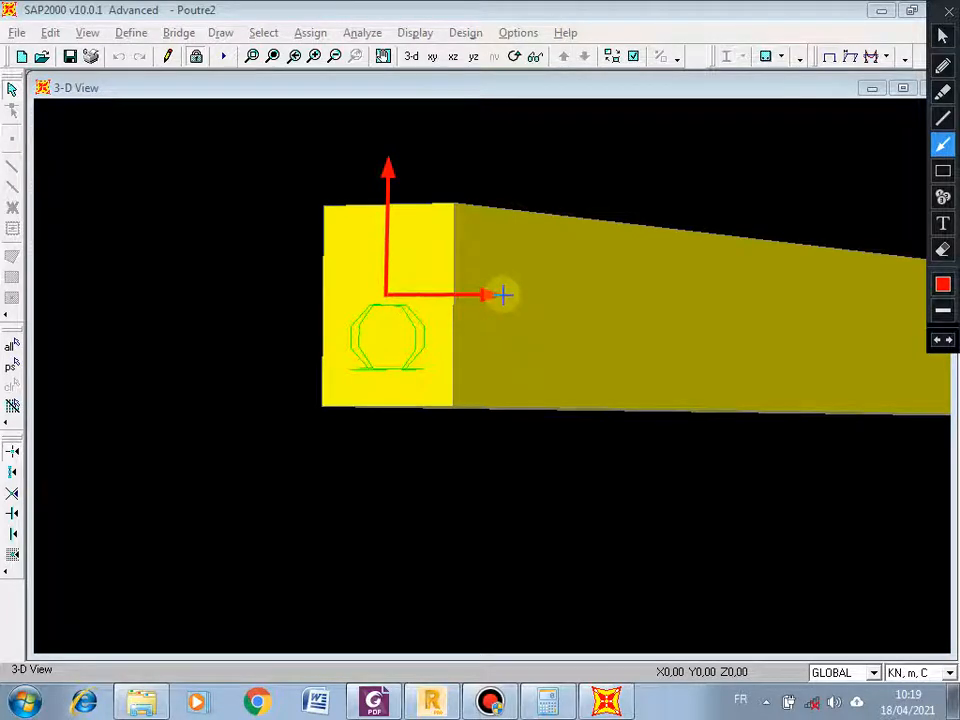
Label the vertical arrow with the text 2 and the horizontal arrow with the text 3
left_click(943, 198)
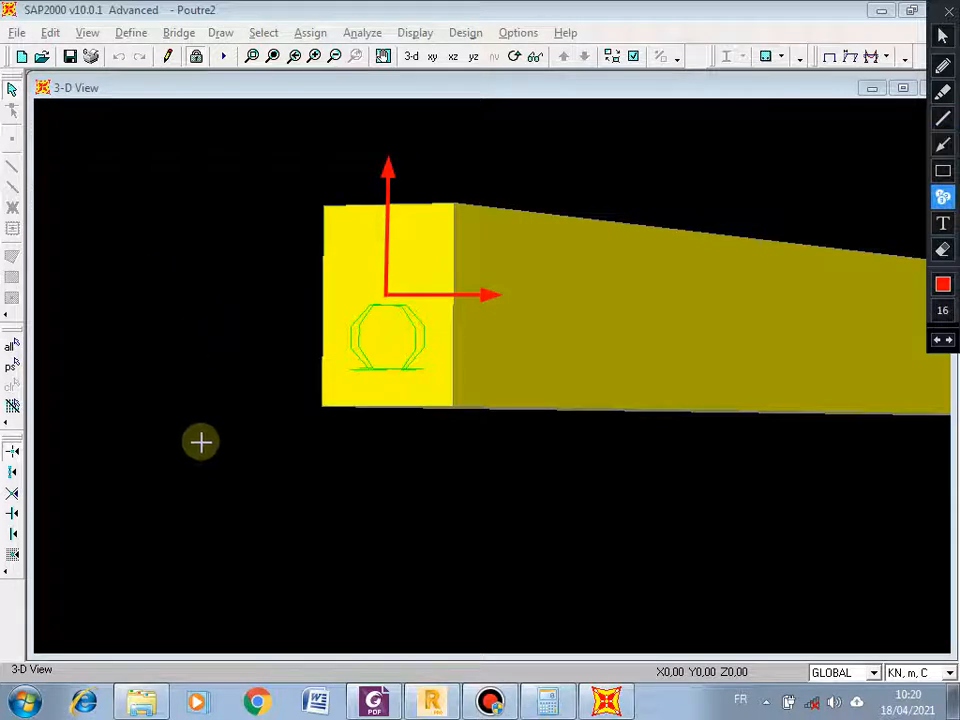
left_click(943, 223)
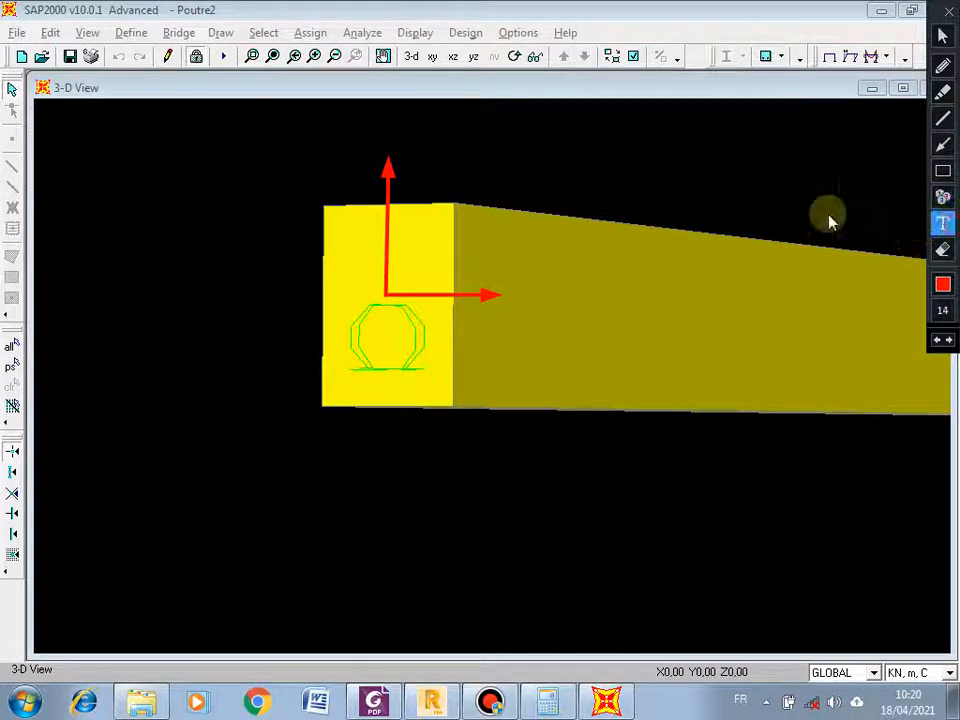
left_click(405, 162)
type("2")
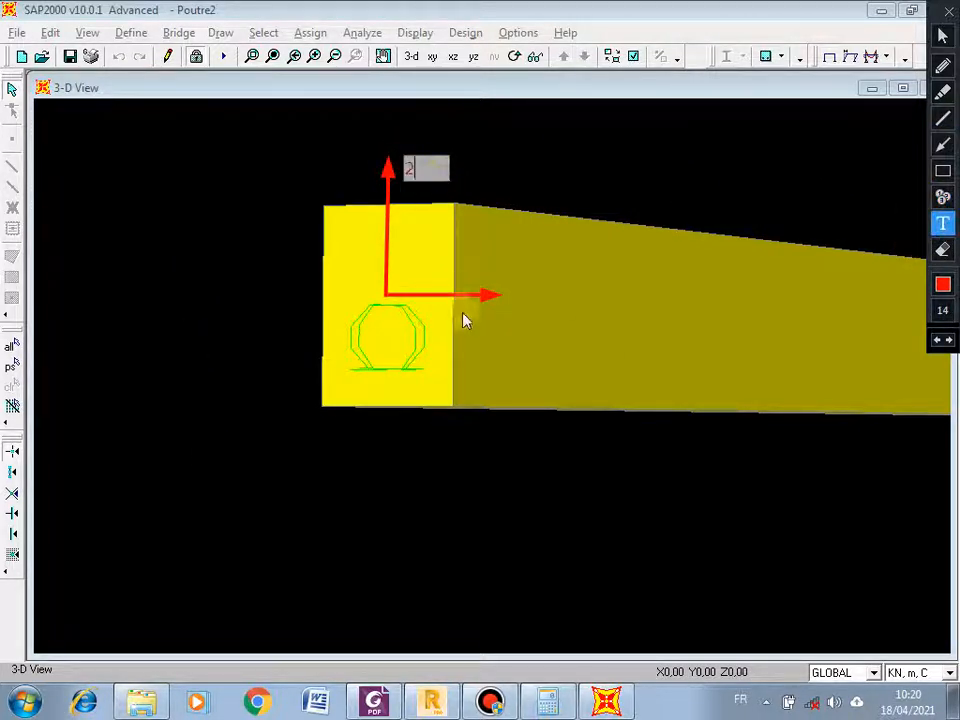
left_click(516, 290)
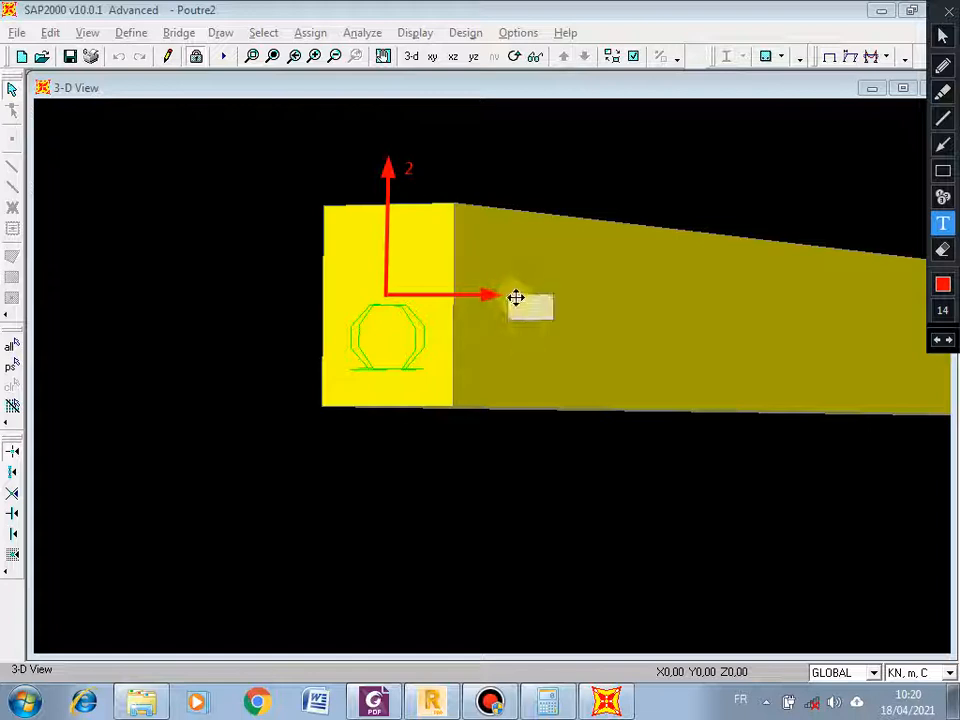
left_click(515, 291)
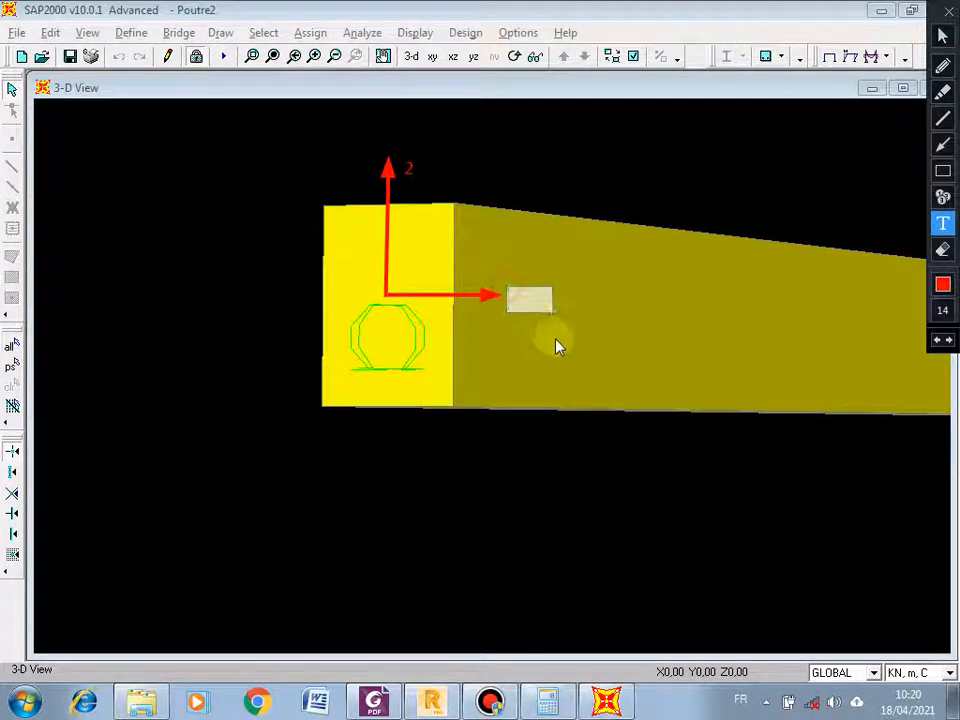
type("3")
left_click(516, 464)
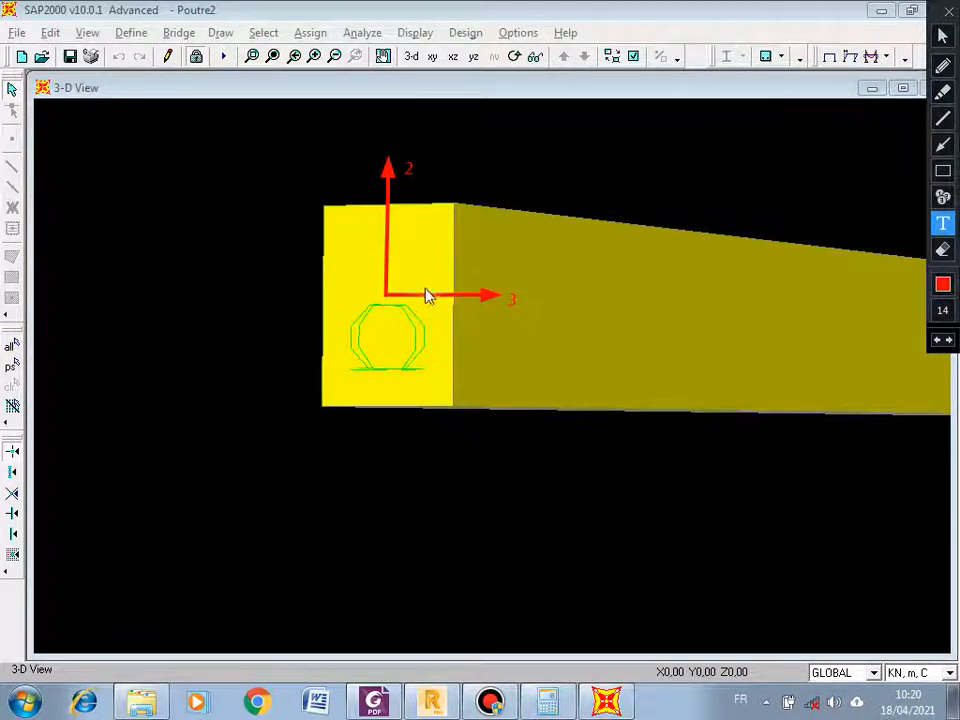
left_click(943, 144)
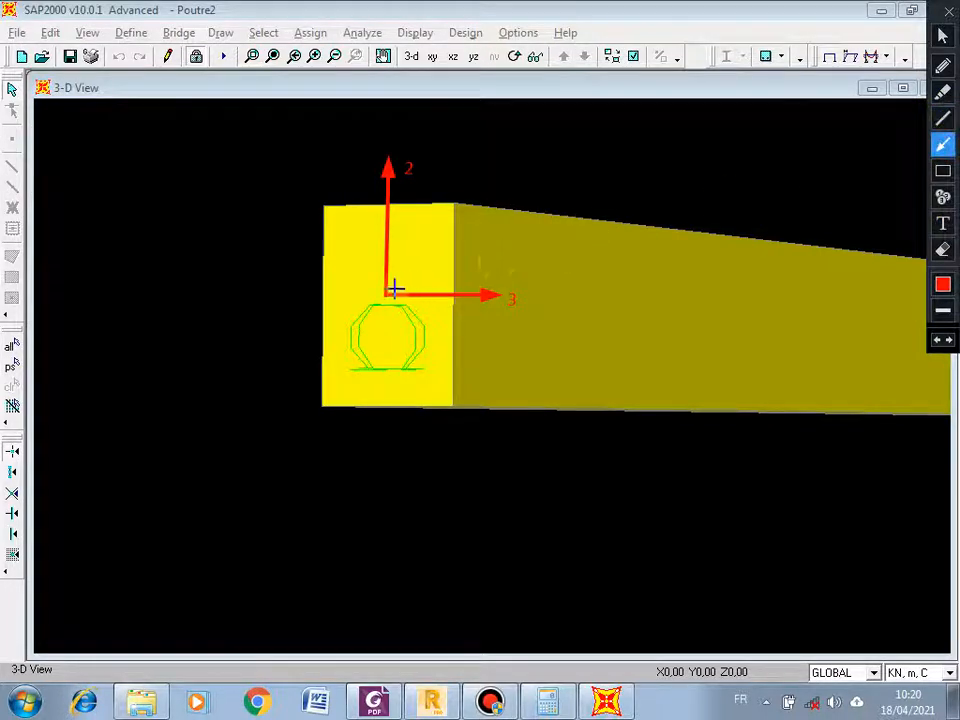
mouse_move(395, 289)
left_mouse_down()
mouse_move(696, 253)
mouse_move(735, 300)
mouse_move(762, 288)
mouse_move(761, 257)
mouse_move(773, 356)
mouse_move(461, 317)
mouse_move(230, 257)
left_mouse_up()
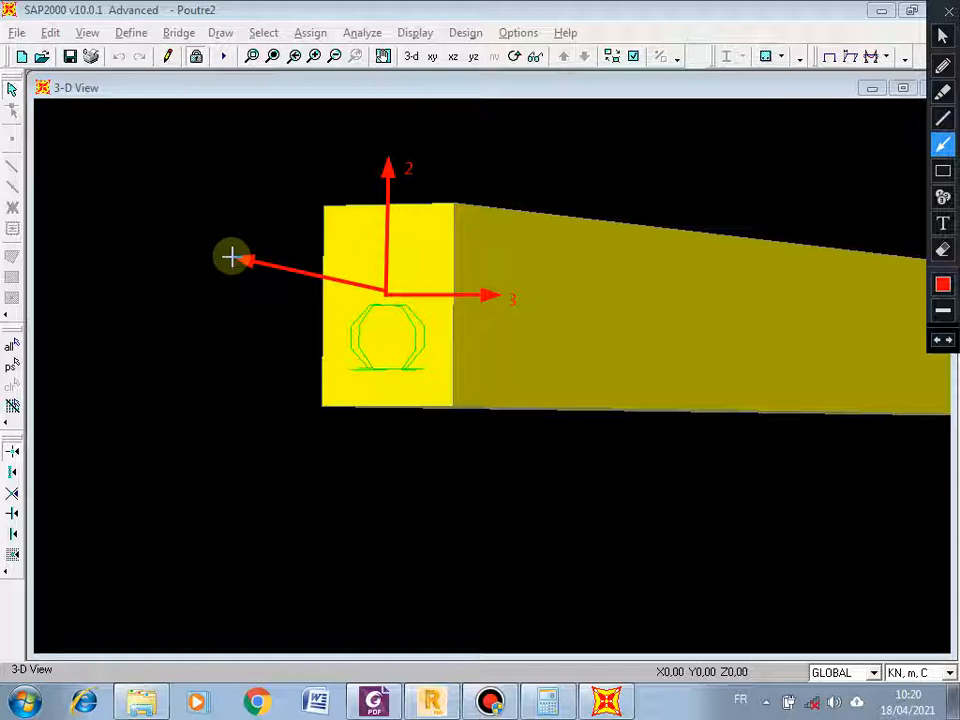
mouse_move(230, 257)
left_mouse_down()
mouse_move(693, 296)
mouse_move(703, 257)
mouse_move(733, 347)
mouse_move(744, 317)
mouse_move(491, 318)
mouse_move(246, 277)
left_mouse_up()
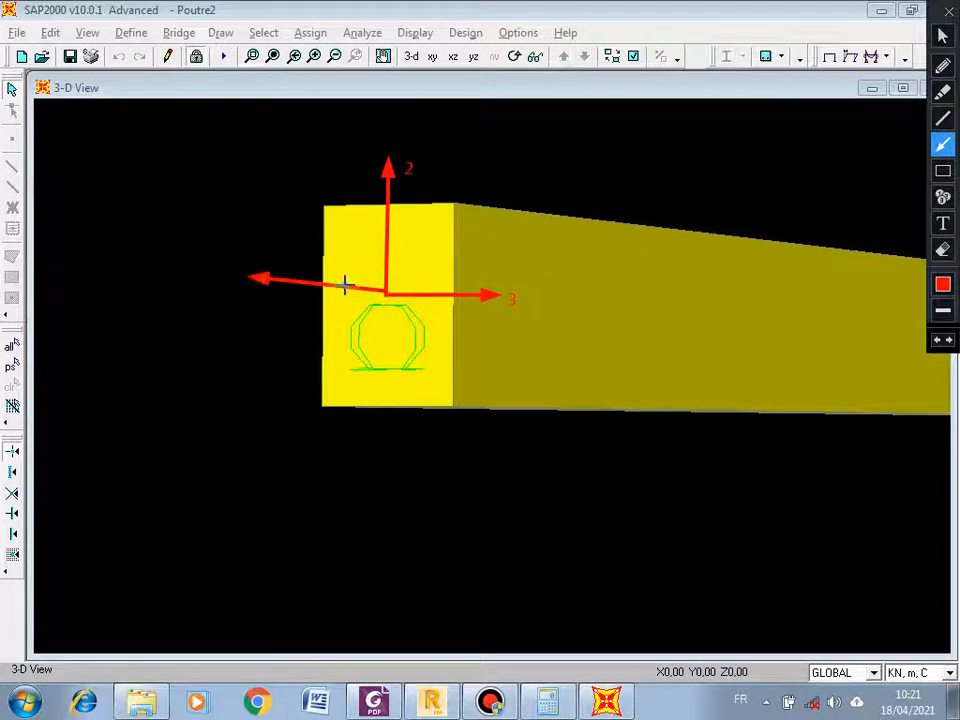
key("ctrl+z")
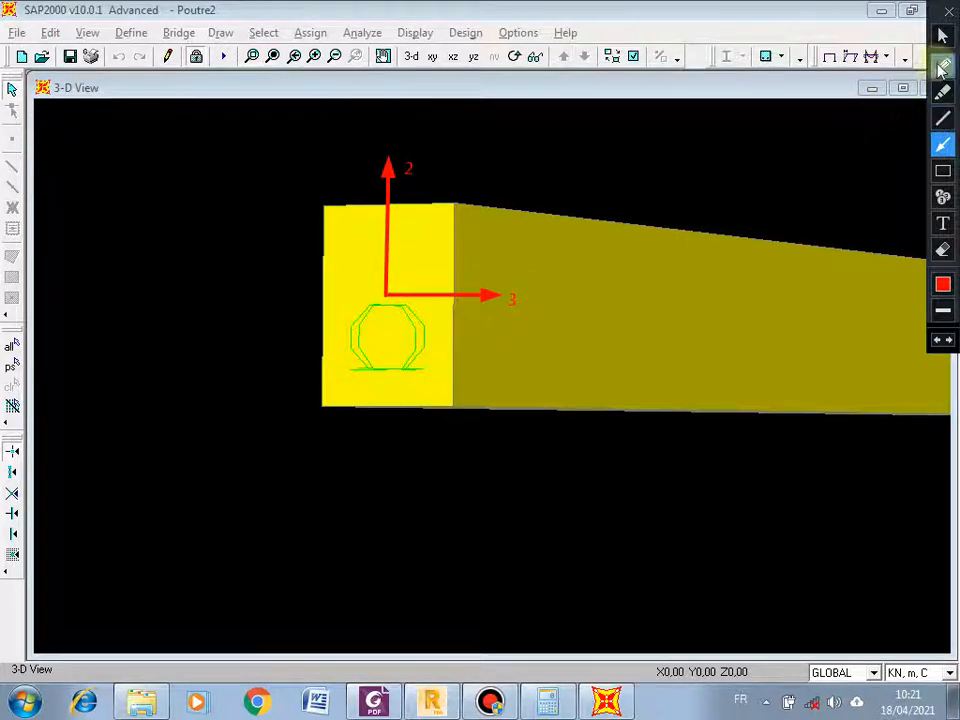
Draw a red arrow from the end face along the beam, mark it with number 1, and clear all annotations
left_click(943, 145)
mouse_move(387, 293)
left_mouse_down()
mouse_move(658, 285)
mouse_move(672, 321)
left_mouse_up()
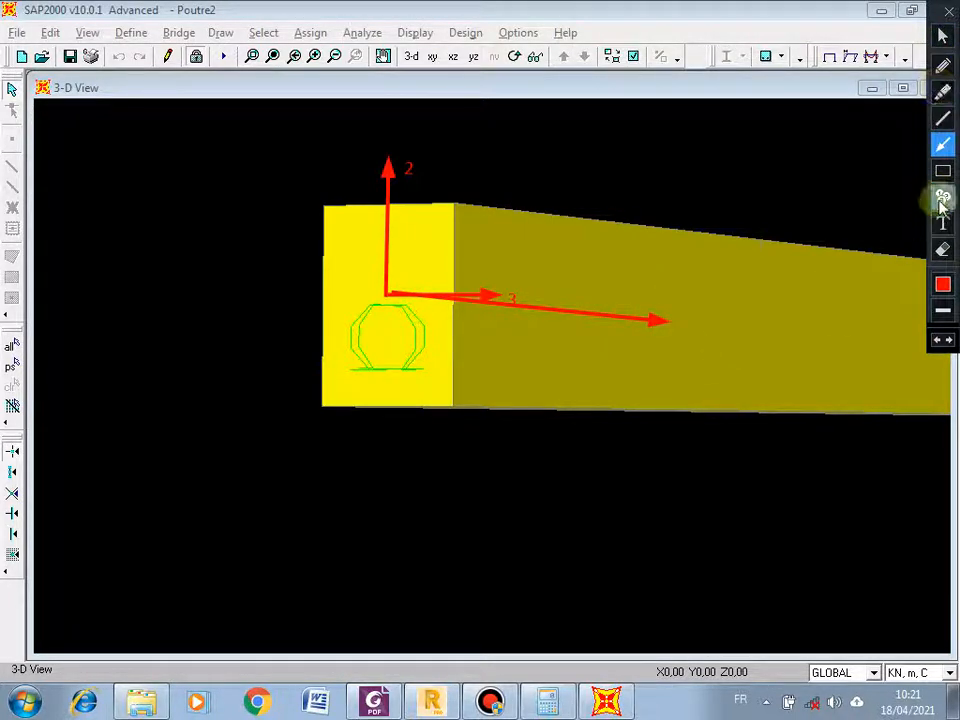
left_click(943, 197)
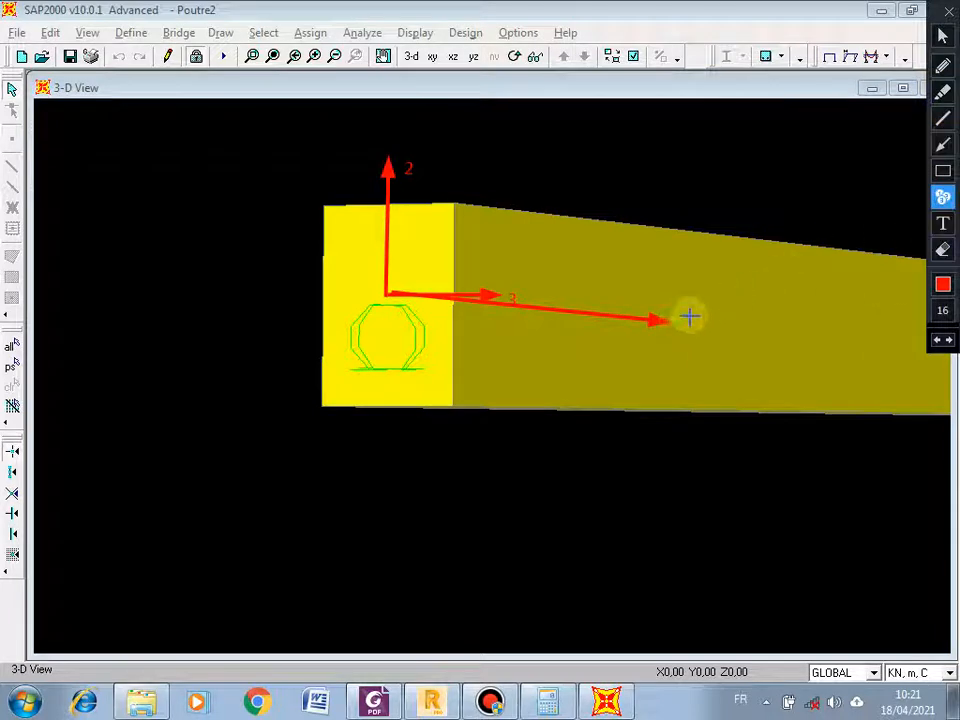
left_click(688, 317)
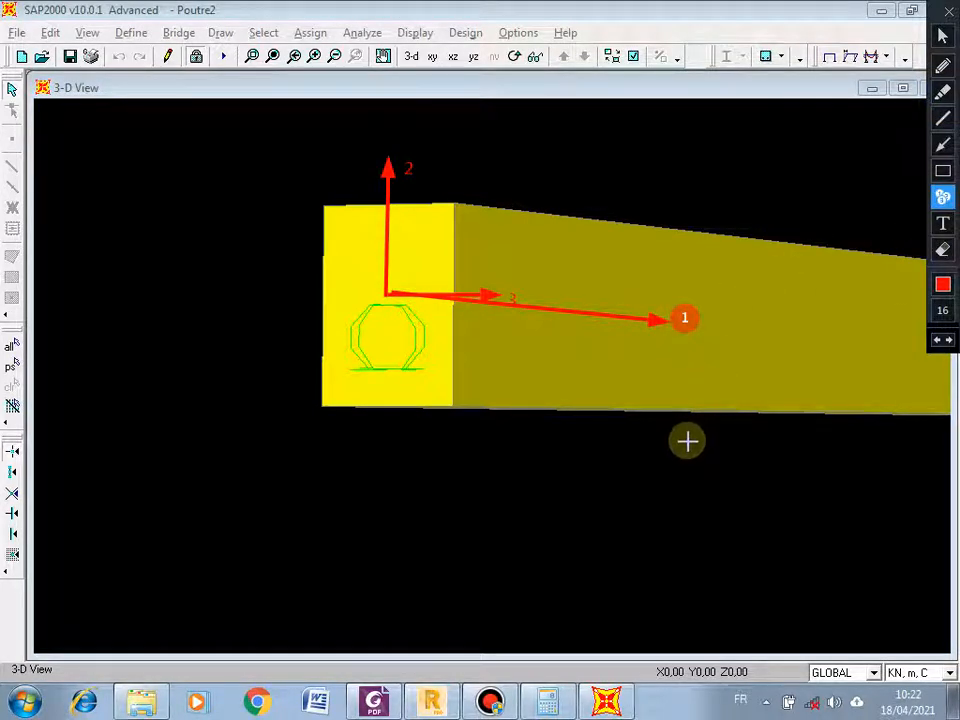
key("Escape")
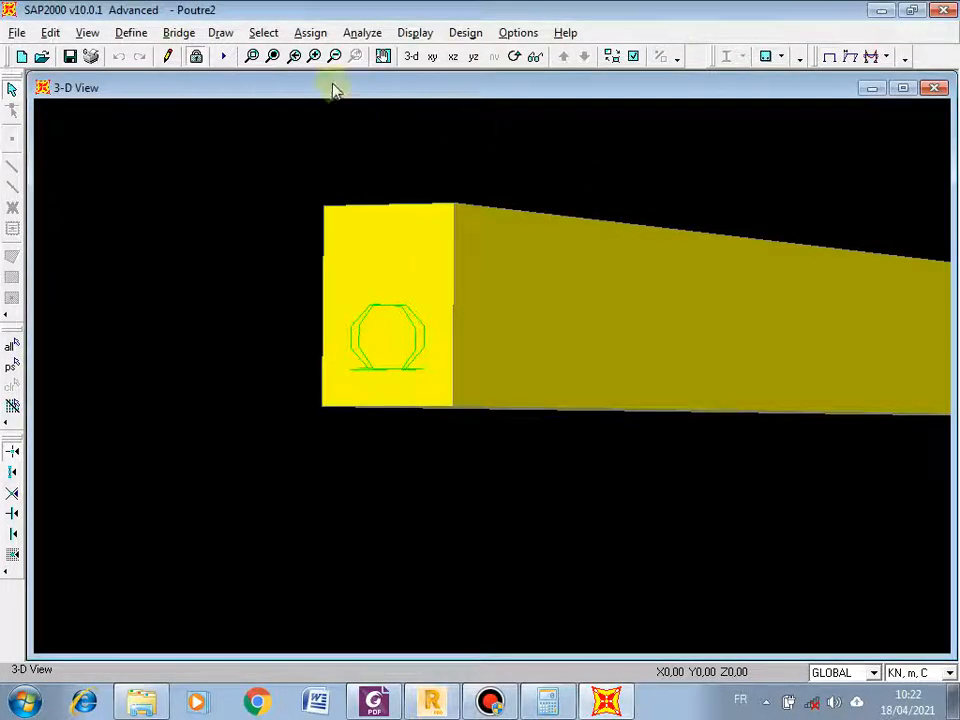
Annotate the end face, seen obliquely from above, with three red arrows from the support: across the section, upward and along the beam
left_click(514, 57)
left_click_drag(542, 163, 590, 265)
scroll(590, 262, "down", 2)
middle_click_drag(599, 343, 586, 180)
scroll(564, 417, "up", 1)
middle_click_drag(570, 404, 529, 341)
scroll(512, 333, "up", 1)
scroll(511, 328, "up", 2)
mouse_move(502, 8)
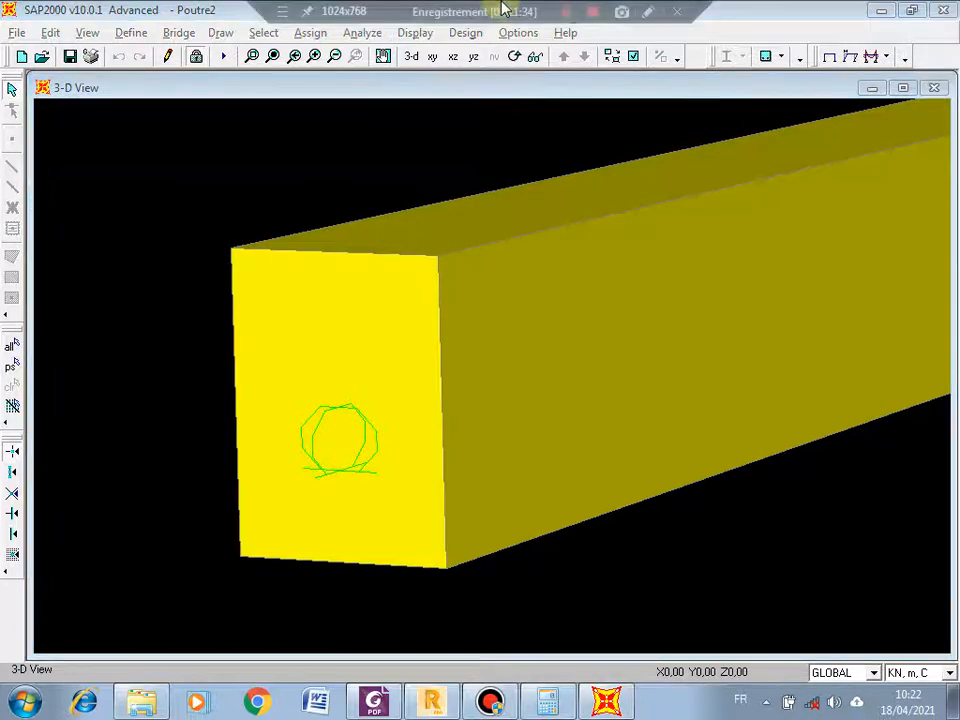
left_click(646, 11)
left_click(942, 144)
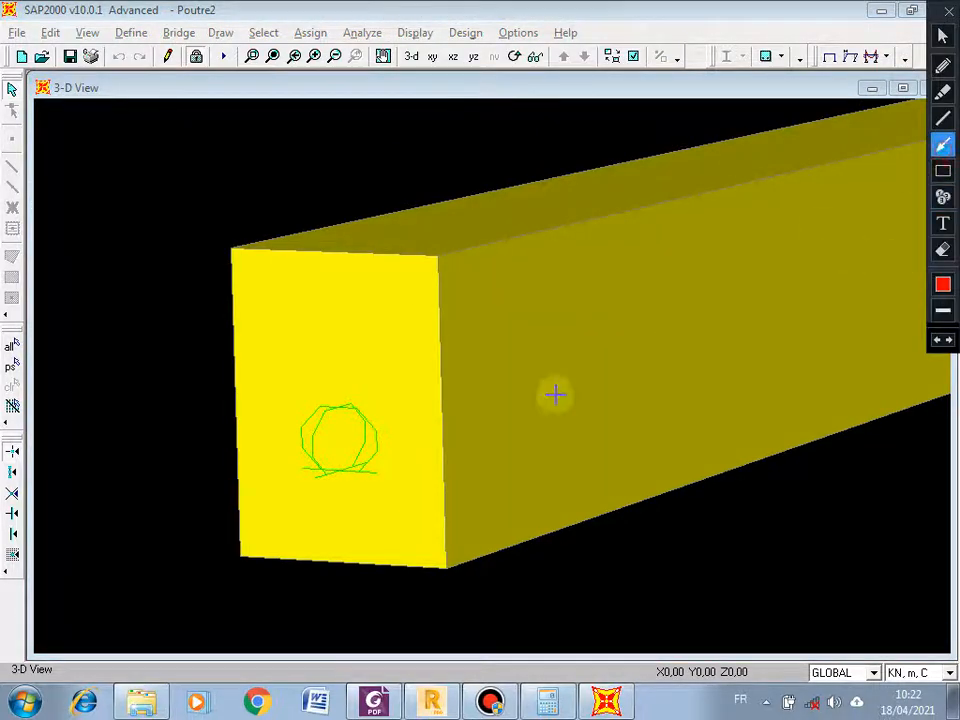
left_click_drag(355, 436, 527, 443)
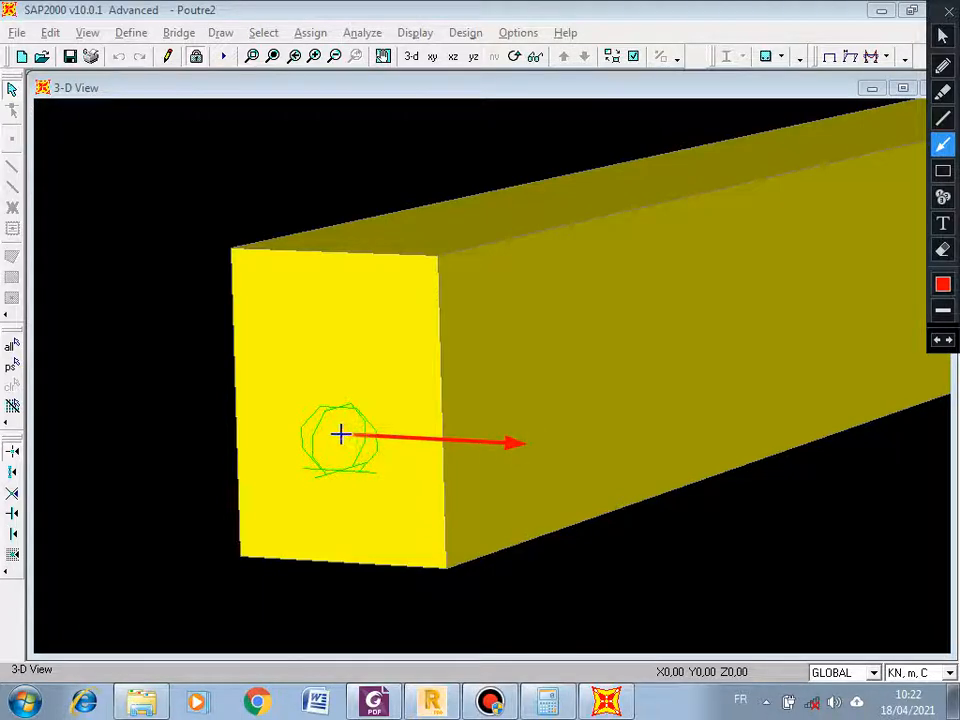
left_click_drag(344, 433, 344, 230)
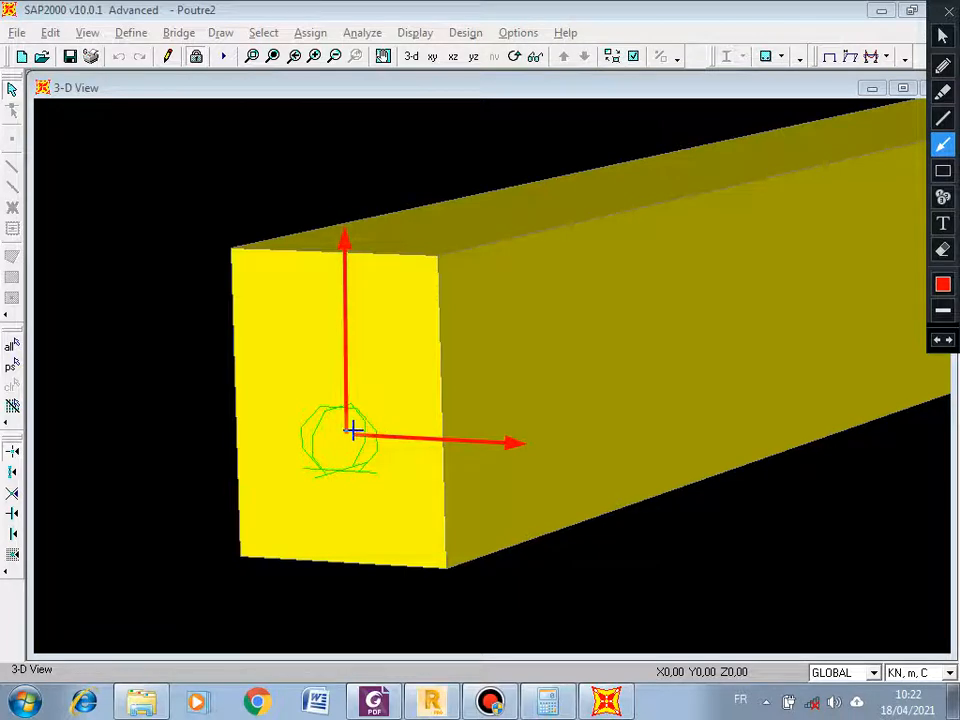
left_click_drag(352, 430, 630, 340)
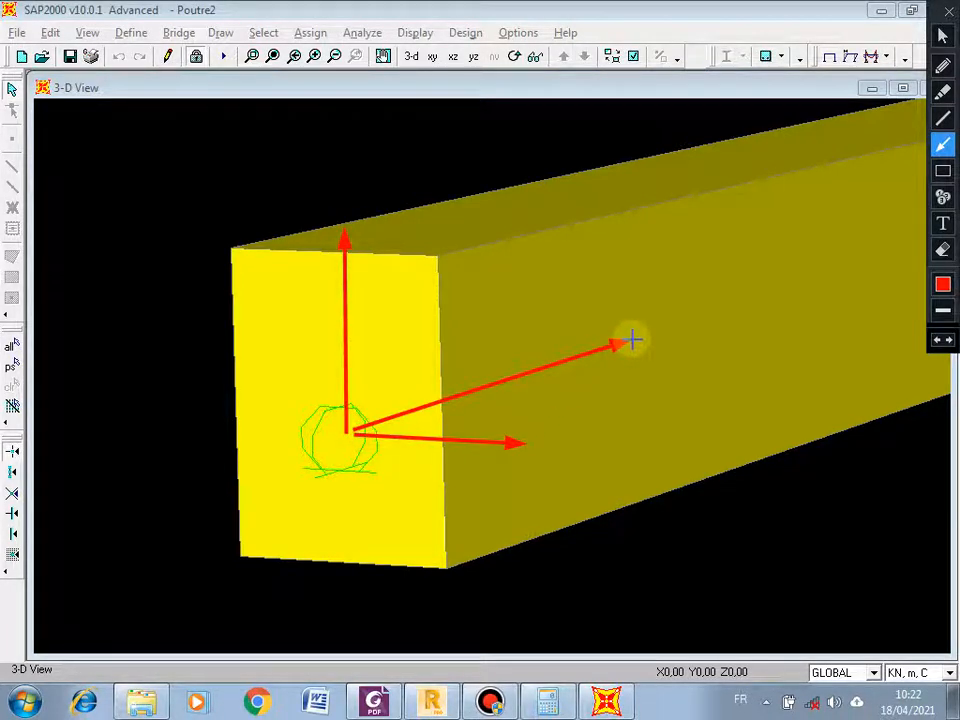
Place number markers on the arrows: 1 on the longitudinal, 2 on the vertical and 3 on the transverse one
left_click(943, 196)
left_click(643, 334)
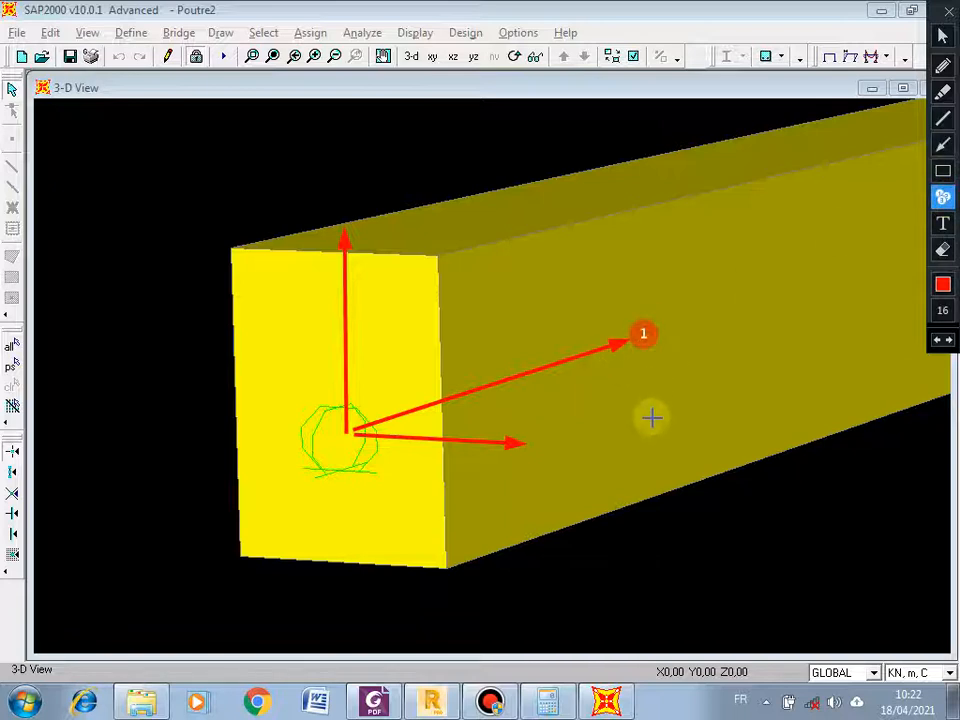
left_click(345, 213)
left_click(543, 441)
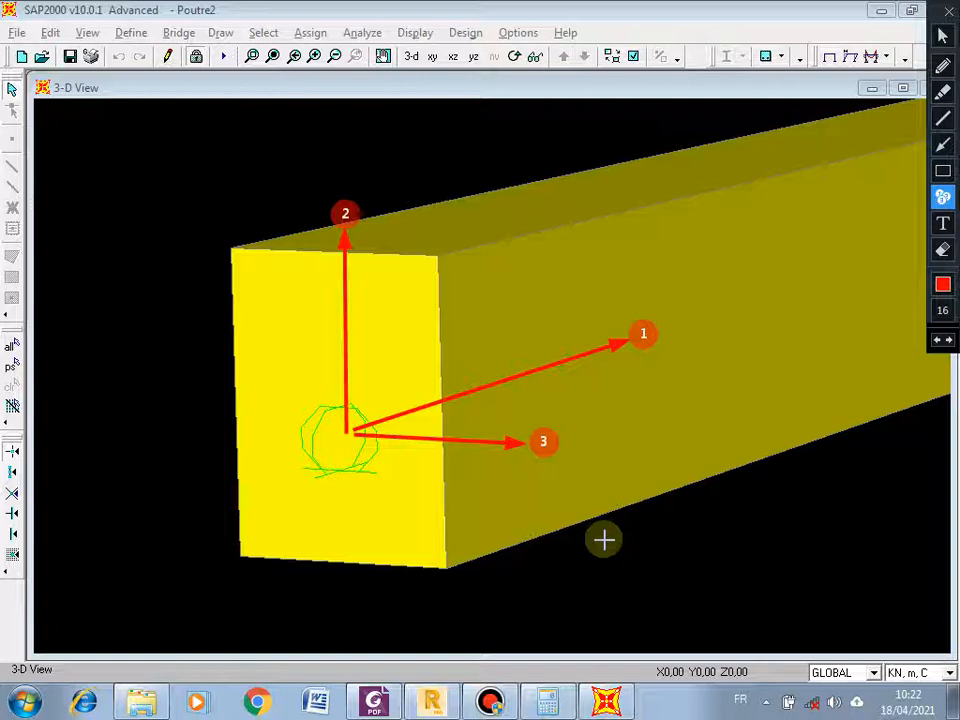
Draw two short opposed red arrows parallel to axis 1 on the beam's side, pointing away from each other
left_click(942, 143)
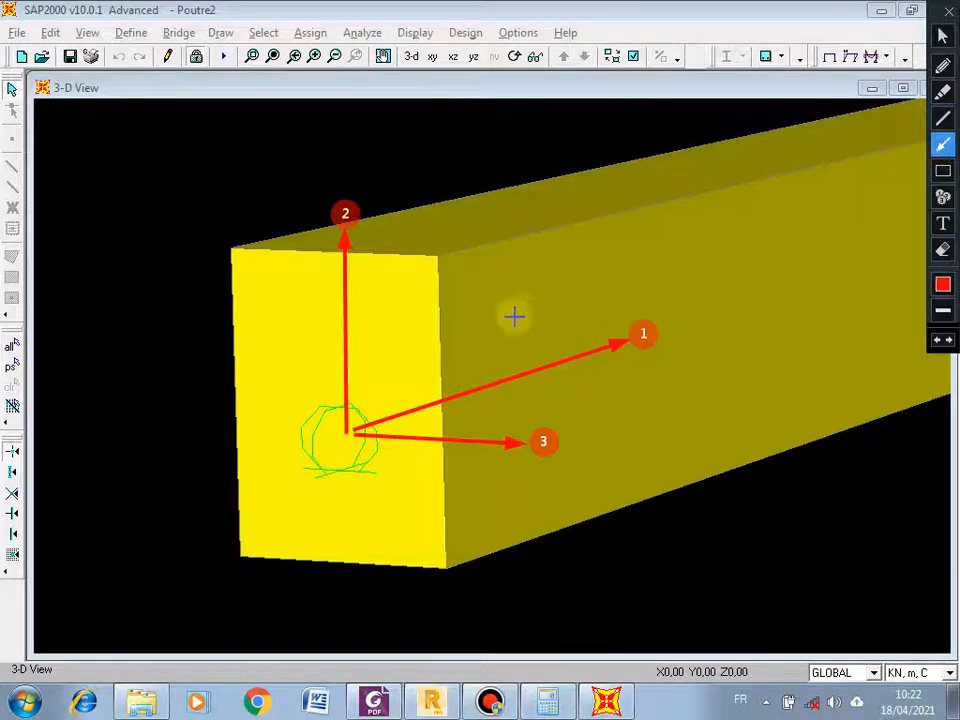
left_click_drag(504, 360, 591, 333)
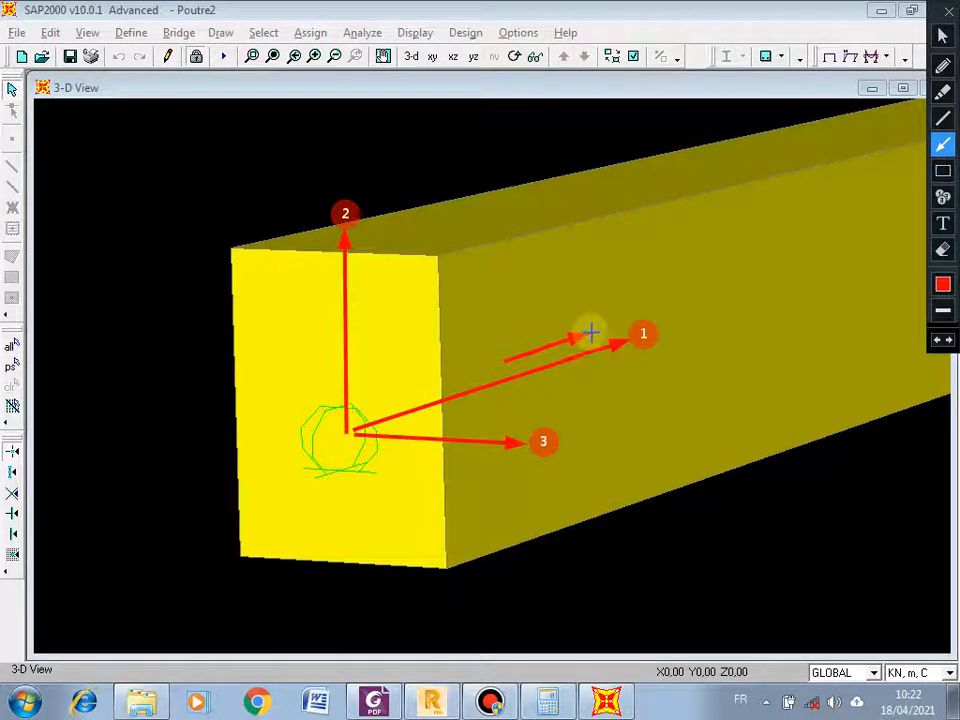
left_click_drag(491, 362, 430, 379)
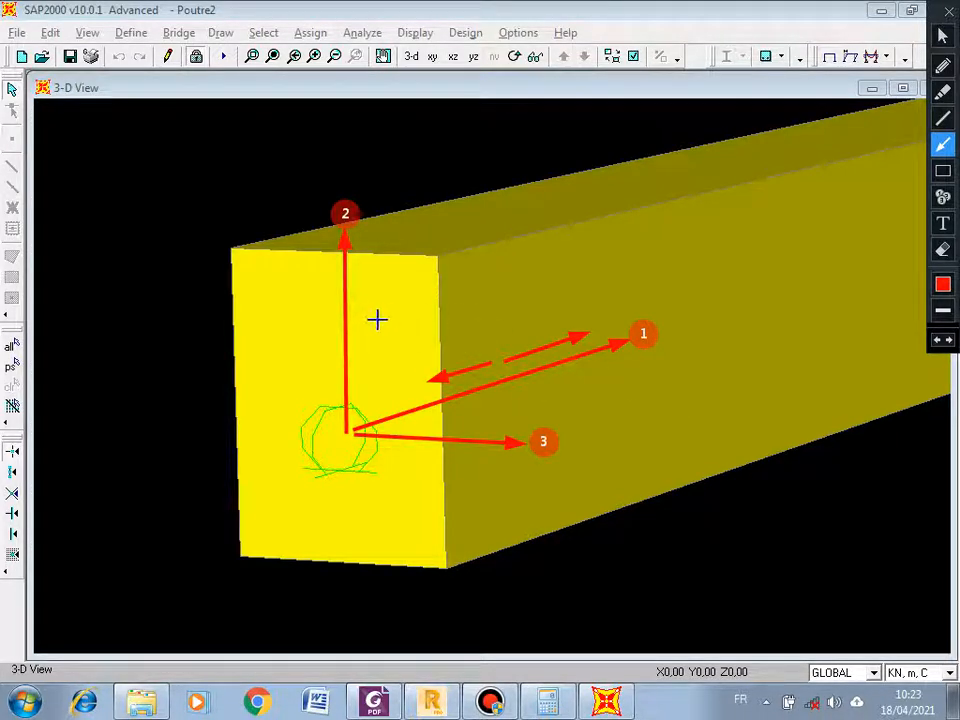
Draw two opposed red arrows parallel to axis 2 on the end face, pointing away from each other
left_click_drag(328, 276, 329, 364)
left_click_drag(325, 265, 323, 168)
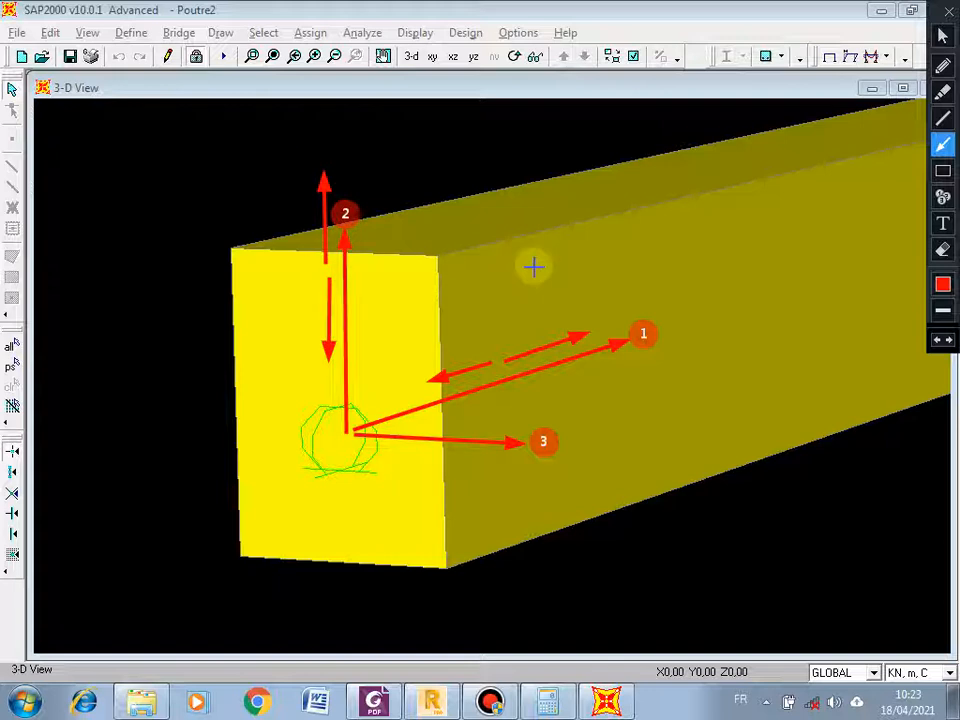
Label the arrow pair along axis 1 "Effort normal", undoing the overlapping text and placing it clear of the arrowheads
left_click(942, 224)
left_click(525, 322)
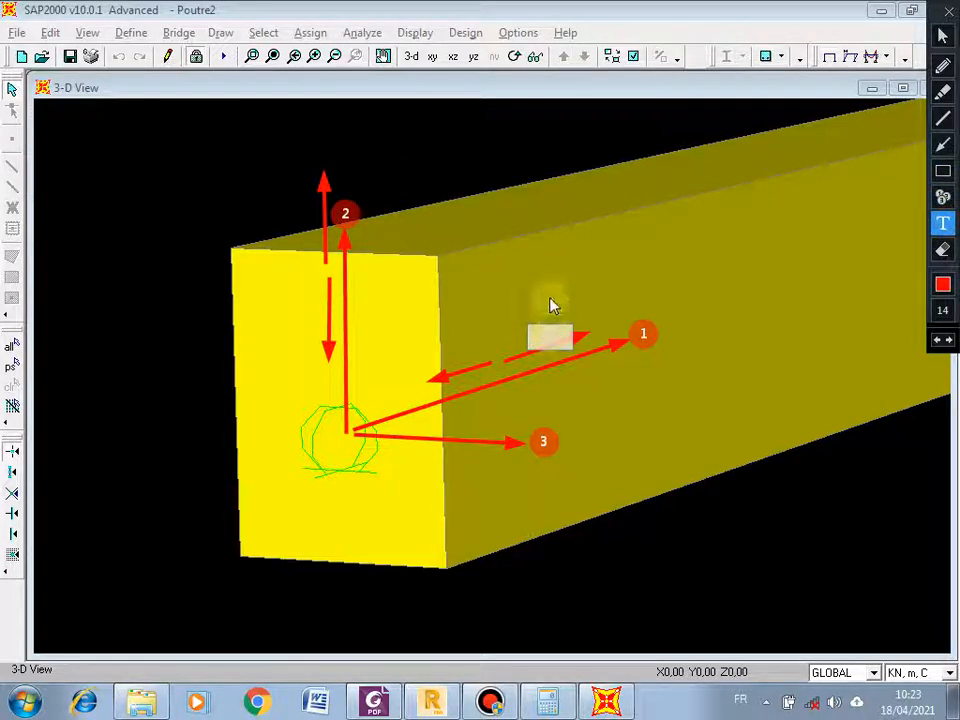
type("Effor")
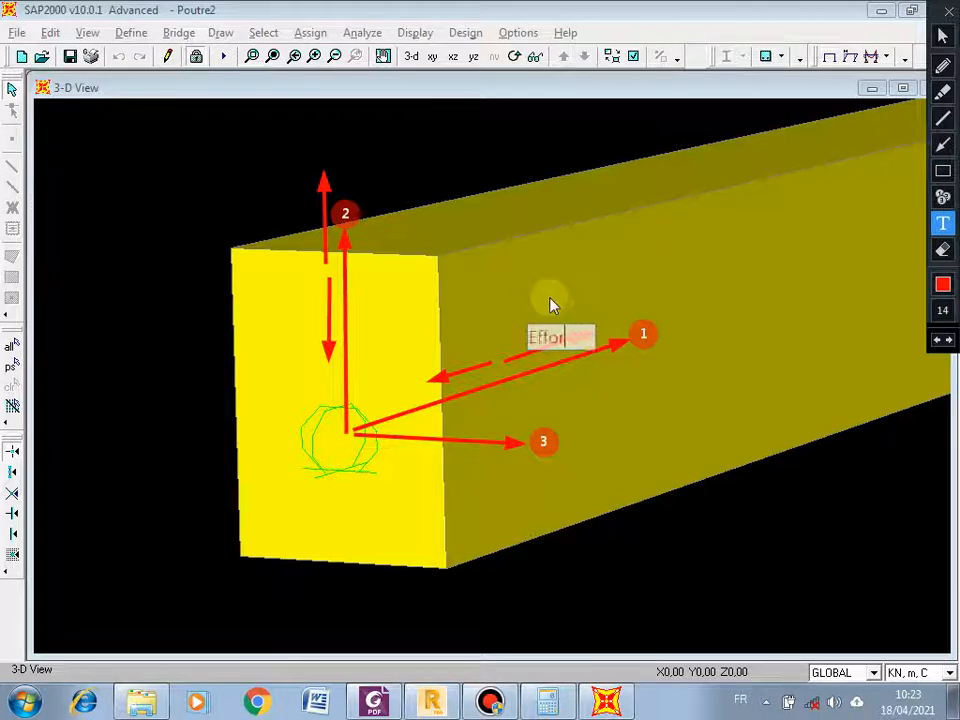
type("t no")
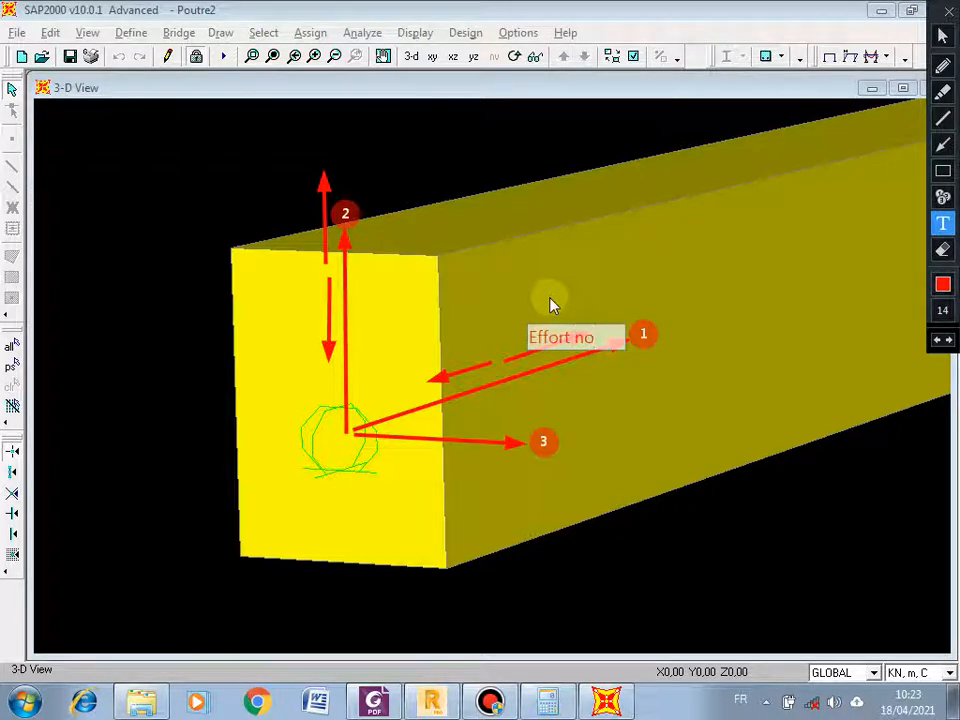
type("rmal")
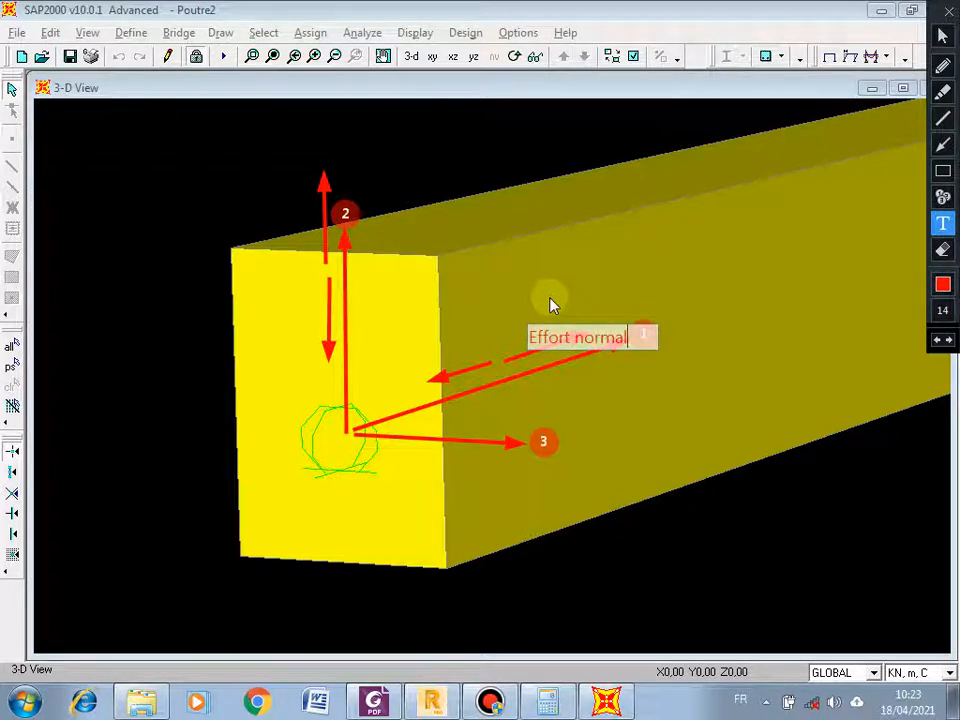
left_click(665, 510)
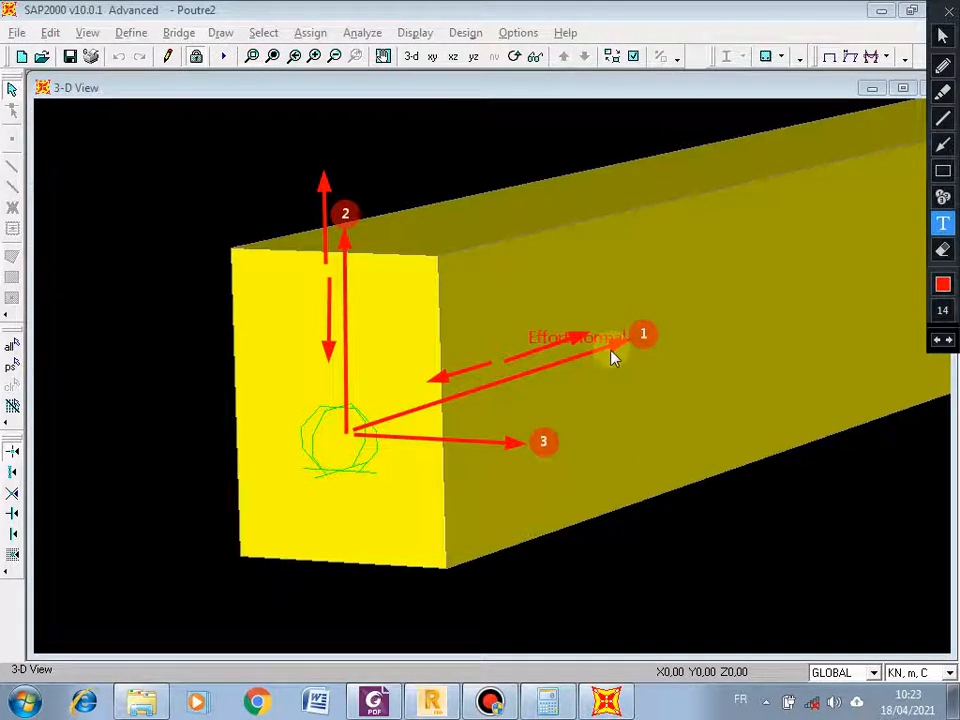
key("ctrl+z")
left_click(465, 320)
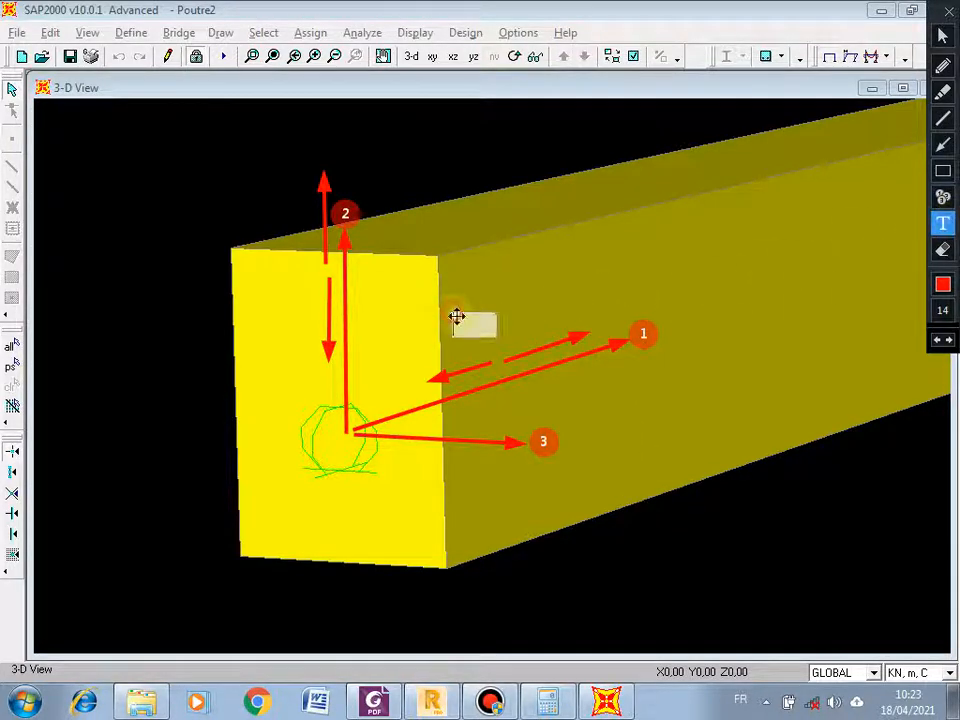
type("Effort normal")
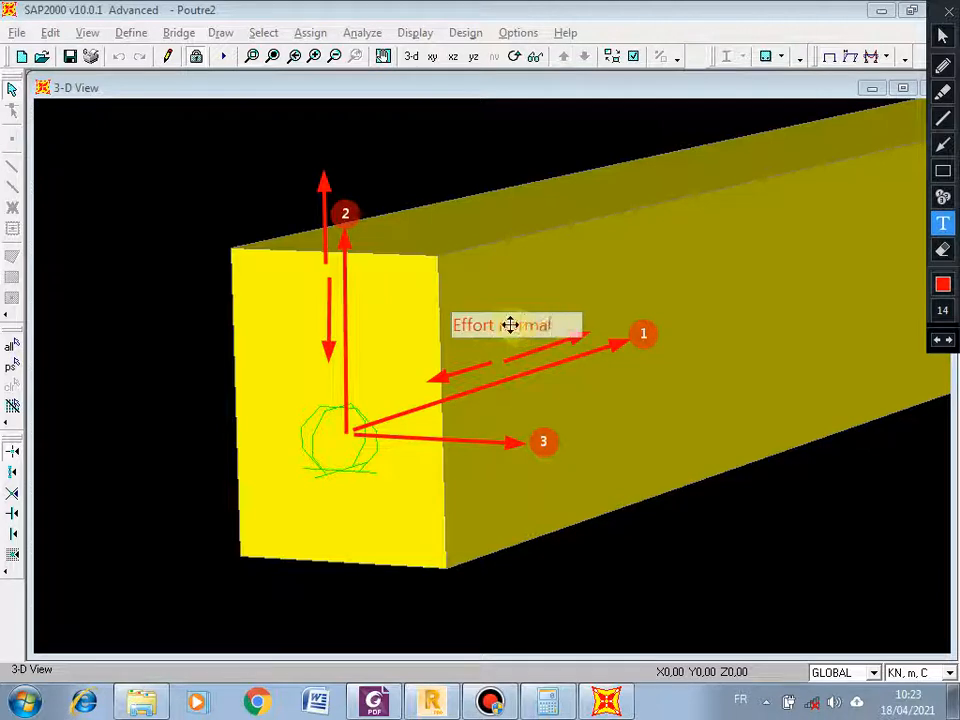
left_click(440, 198)
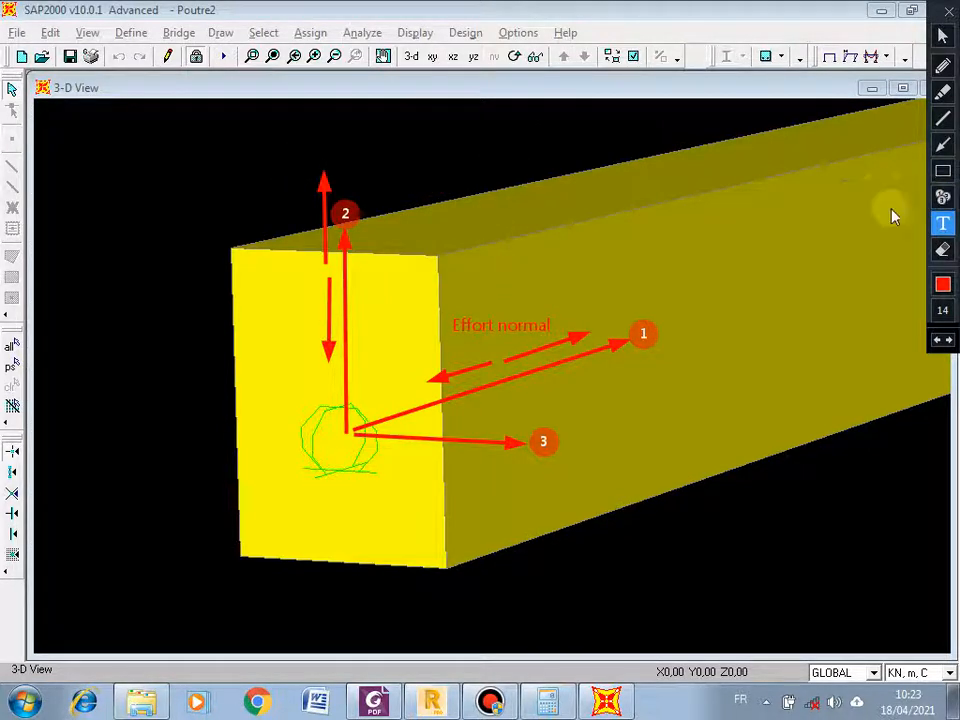
Add the label "Shear 2-2" above the vertical arrow pair and "Shear 3-3" just below axis 3
left_click(250, 152)
type("S")
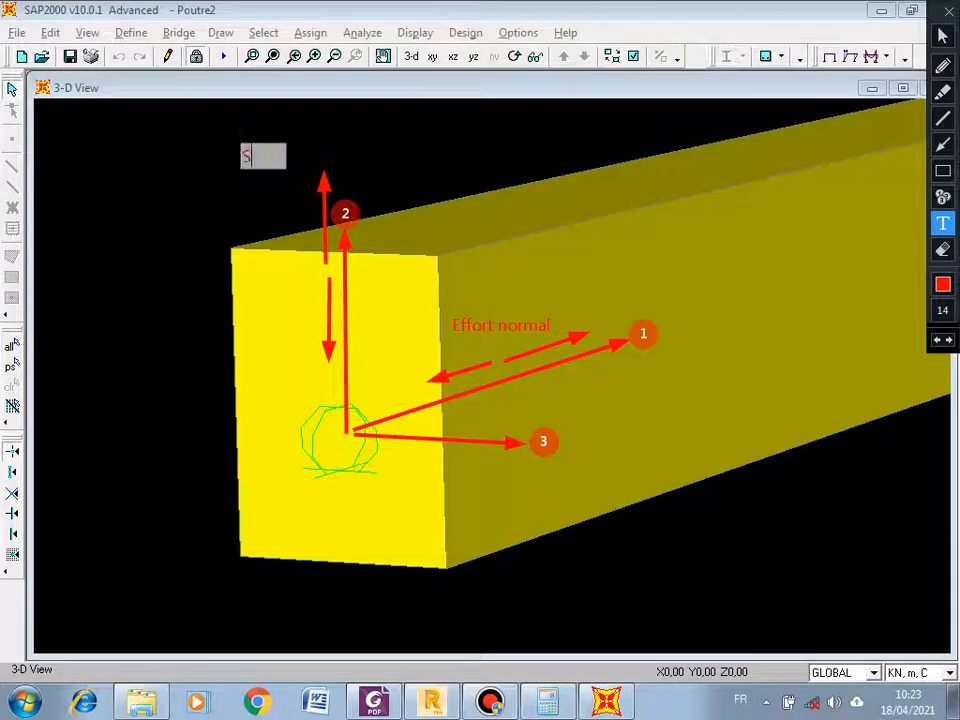
type("hear 2-2")
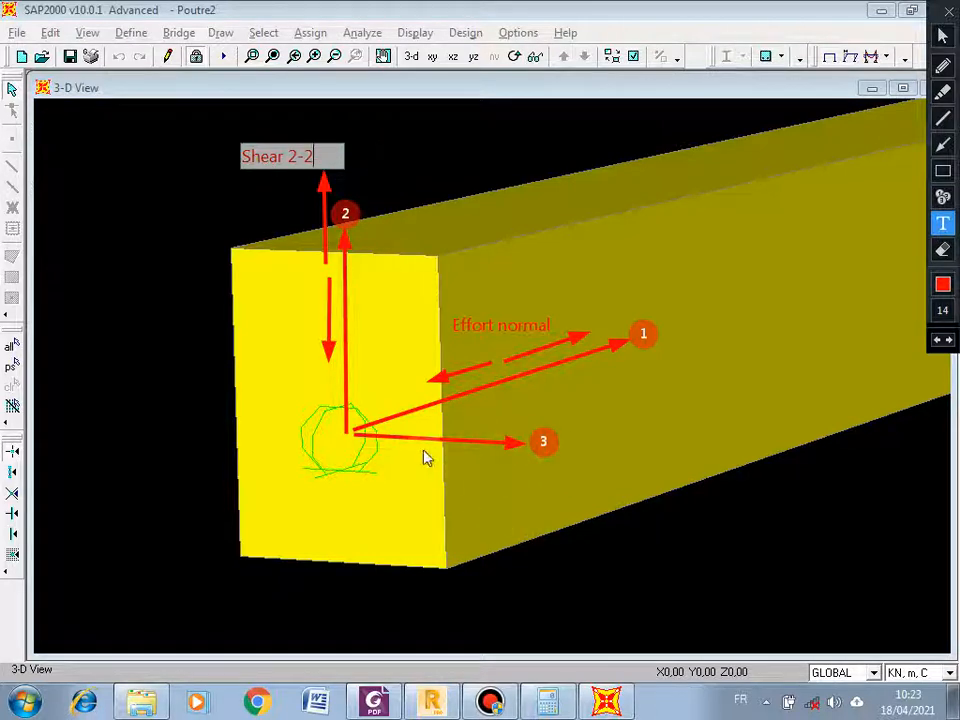
left_click(542, 472)
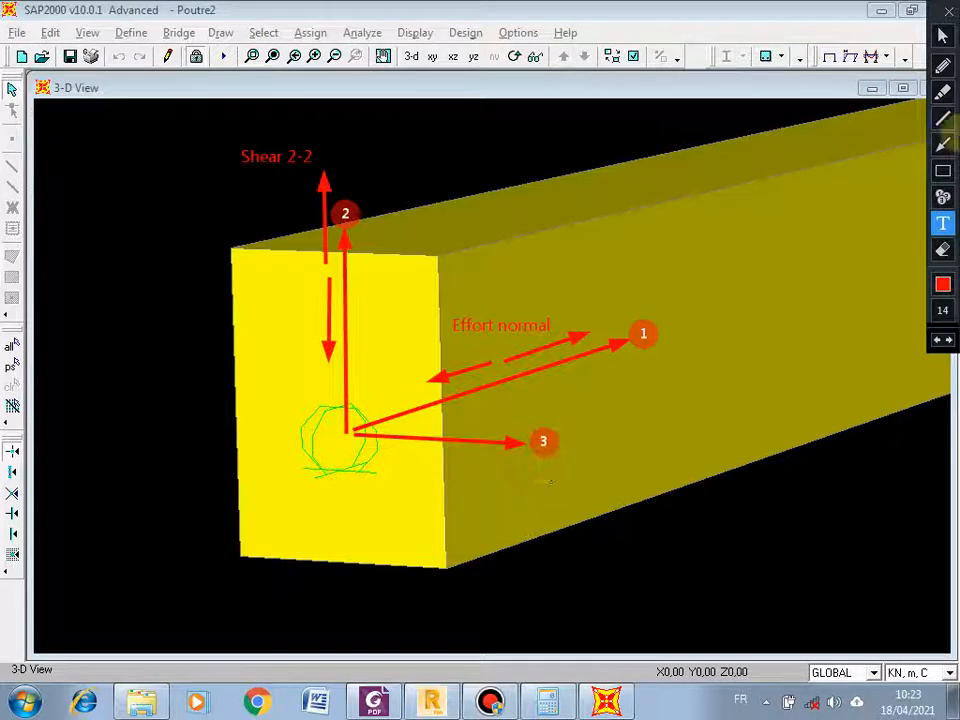
left_click(942, 223)
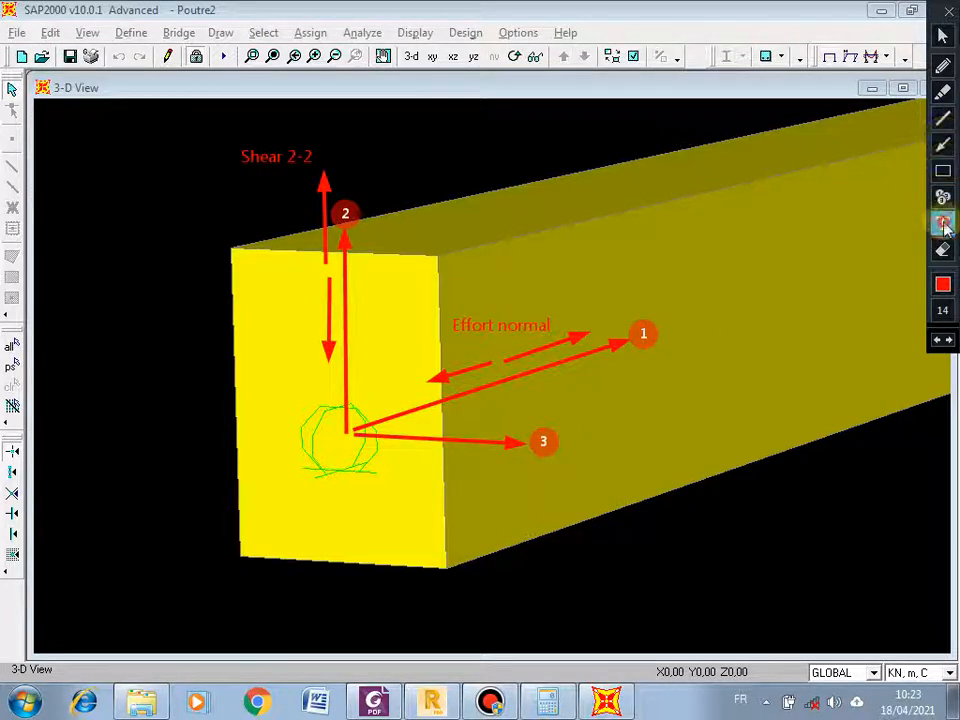
left_click(399, 462)
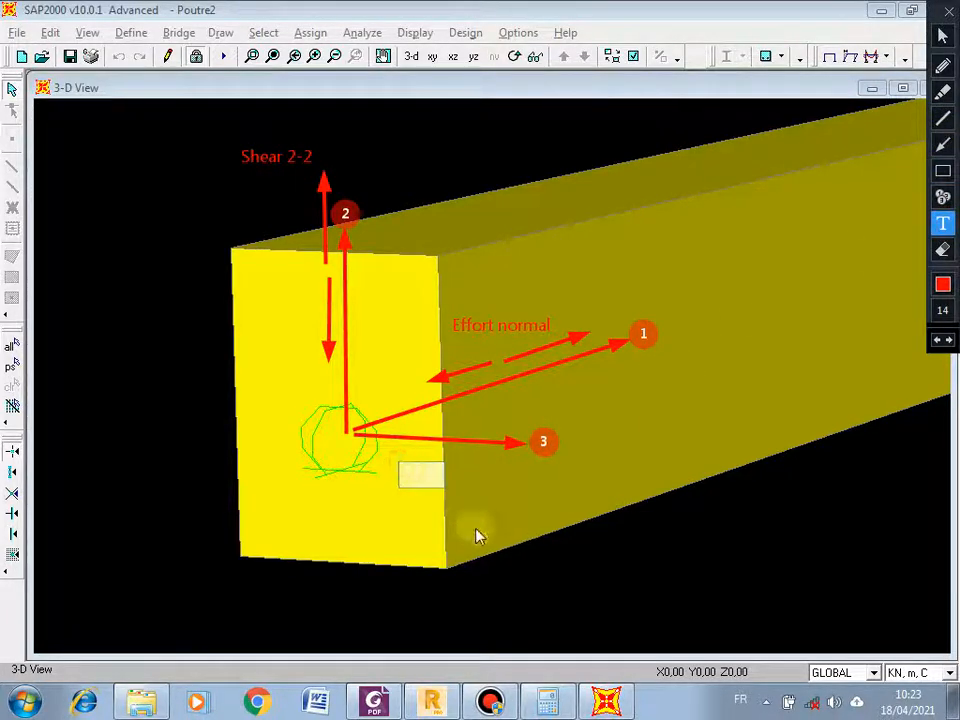
type("Shear 3-3")
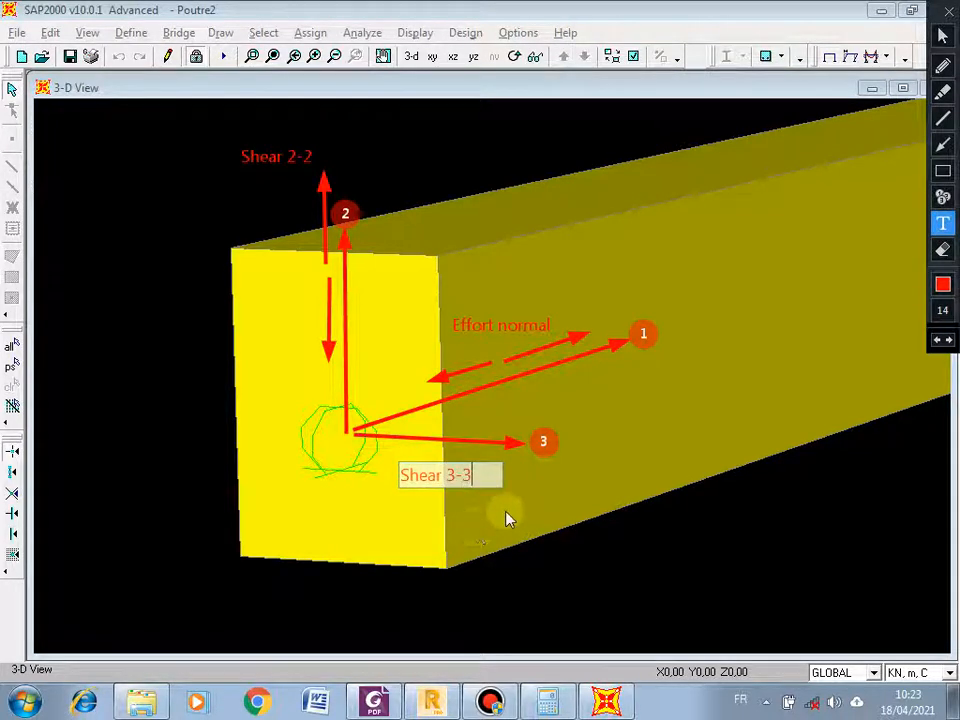
left_click(861, 364)
Draw two short opposed red arrows parallel to axis 3, between the axis and its shear label
left_click(942, 145)
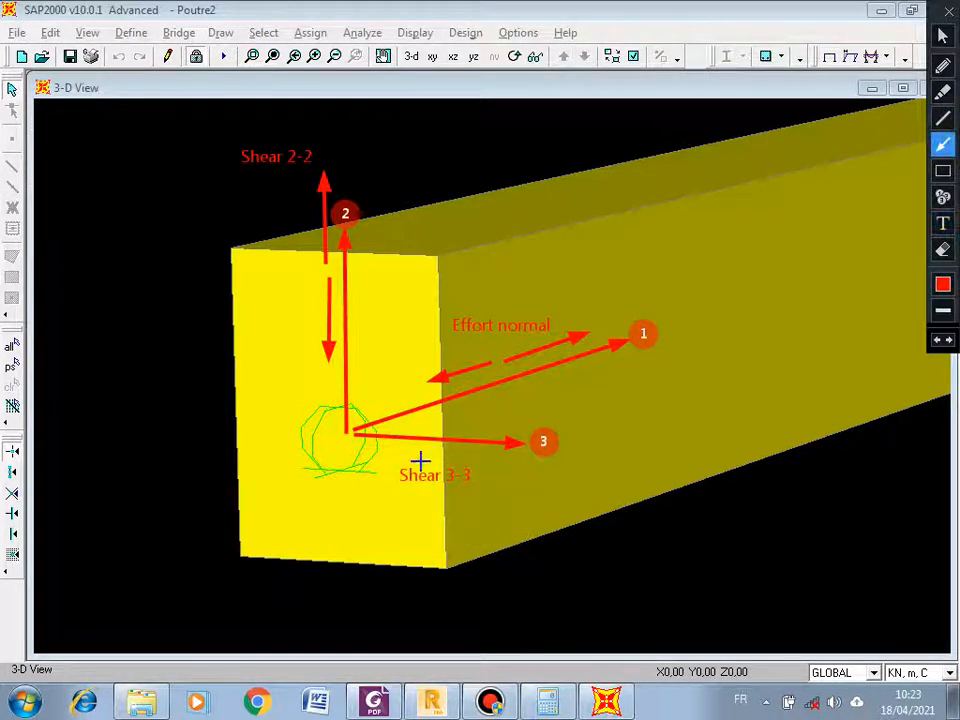
left_click_drag(440, 452, 372, 450)
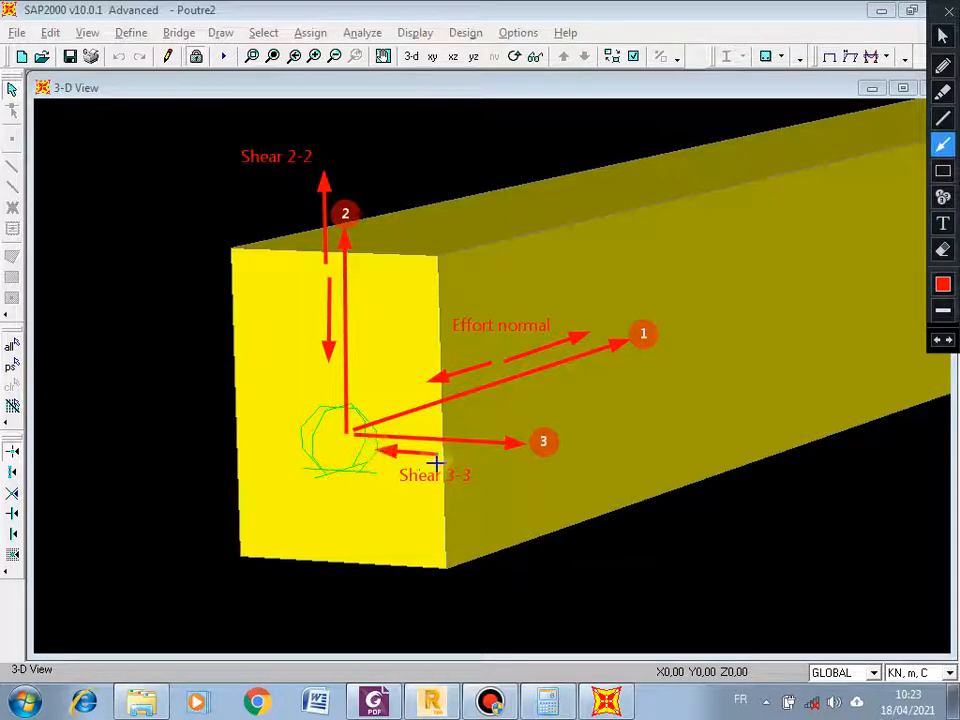
left_click_drag(435, 461, 499, 458)
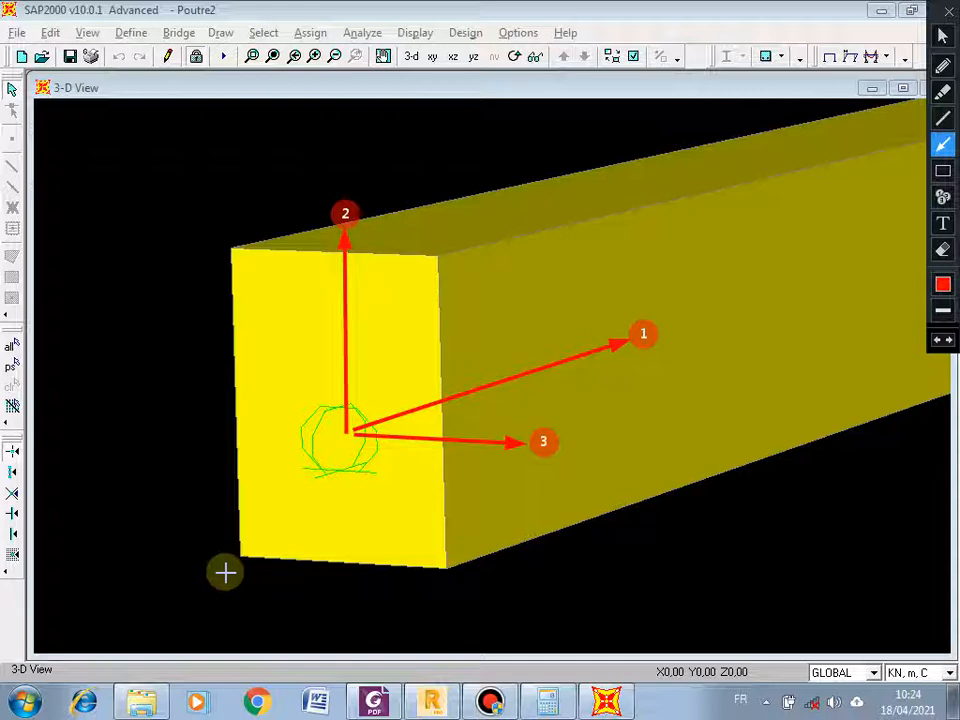
Draw a freehand curved red arrow around axis 1 and label it "Torsion"
left_click(942, 68)
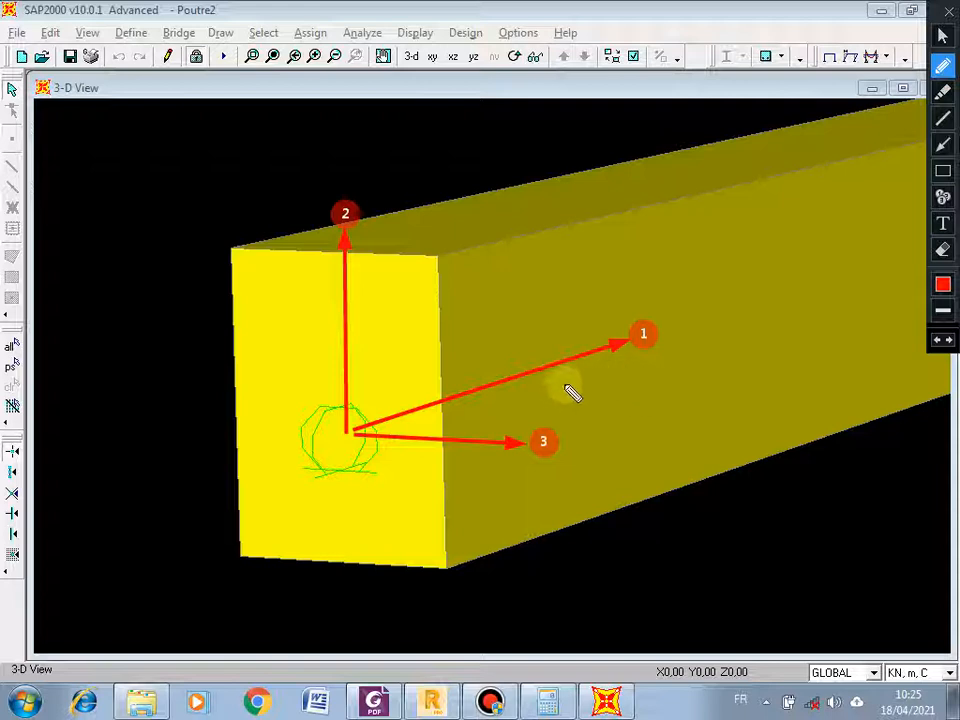
mouse_move(568, 385)
left_mouse_down()
mouse_move(602, 370)
mouse_move(583, 321)
mouse_move(542, 328)
mouse_move(536, 360)
mouse_move(553, 349)
left_mouse_up()
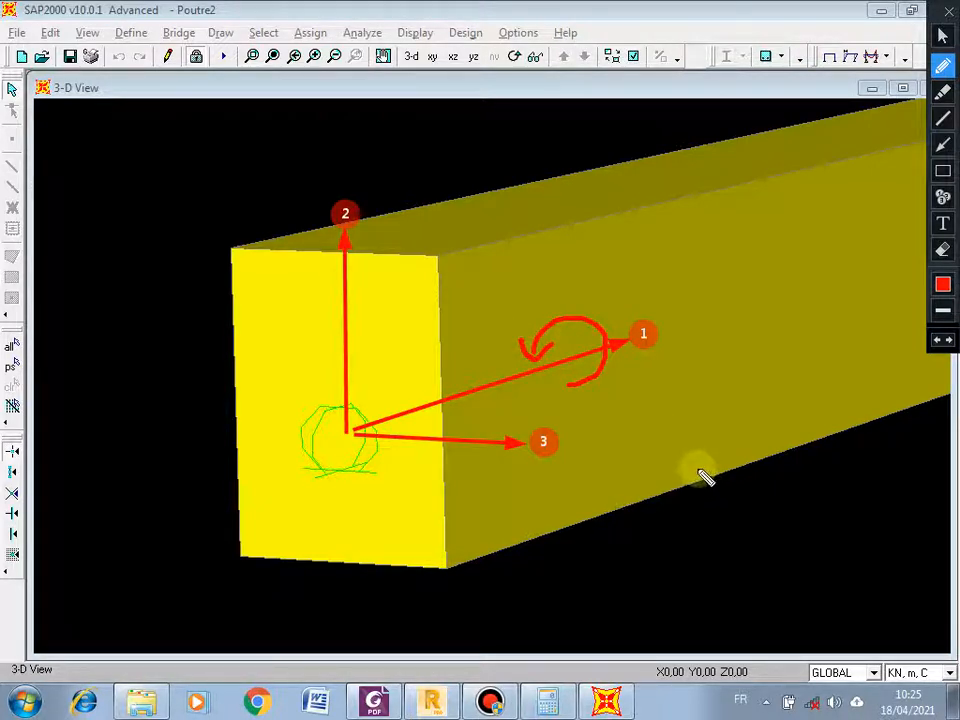
left_click(944, 224)
left_click(545, 318)
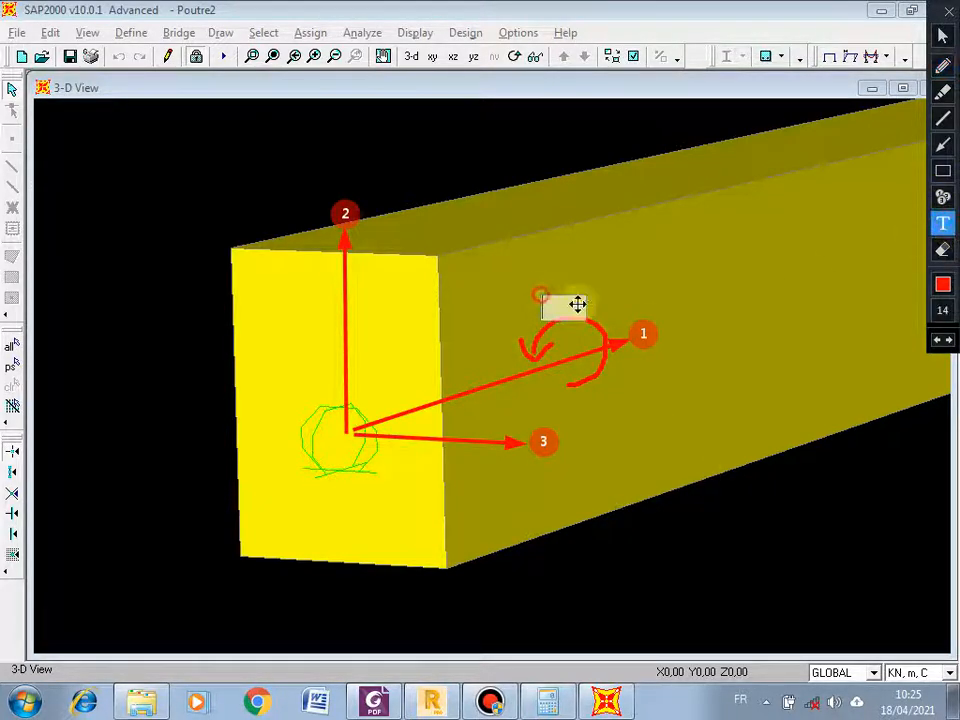
left_click(630, 318)
type("Torsion")
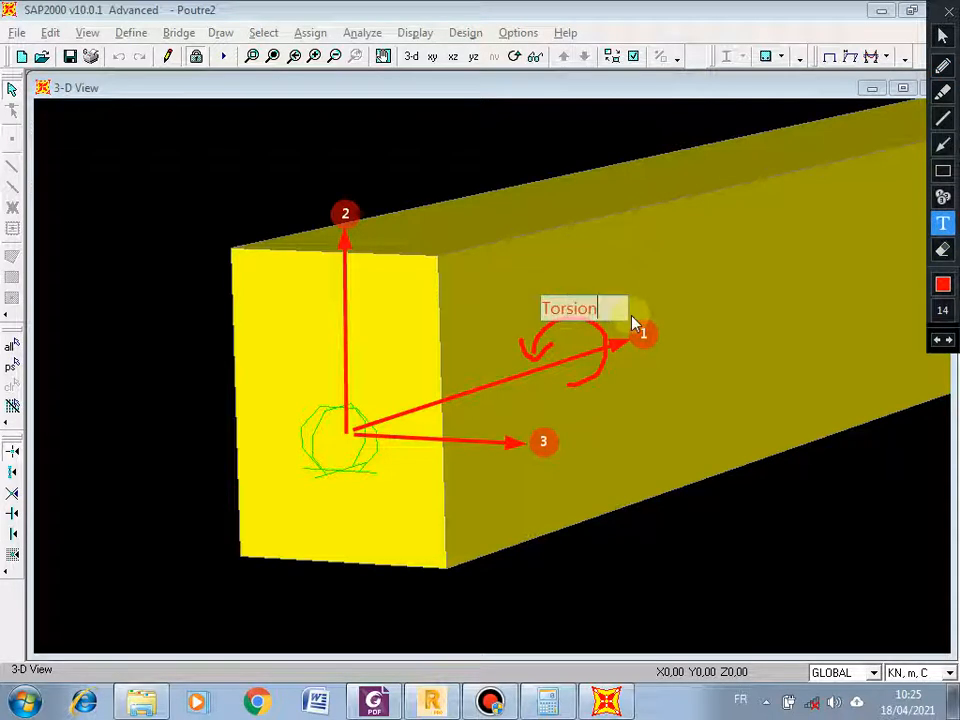
left_click(656, 394)
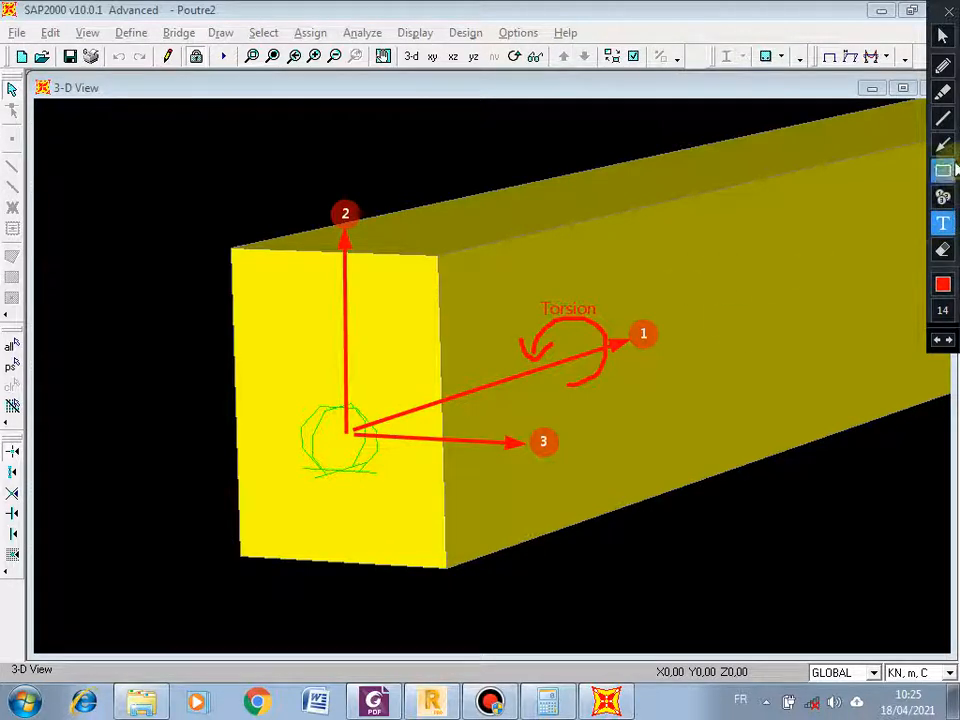
Draw a freehand curved red arrow around axis 2 on the end face and label it "Moment 2-2"
left_click(942, 65)
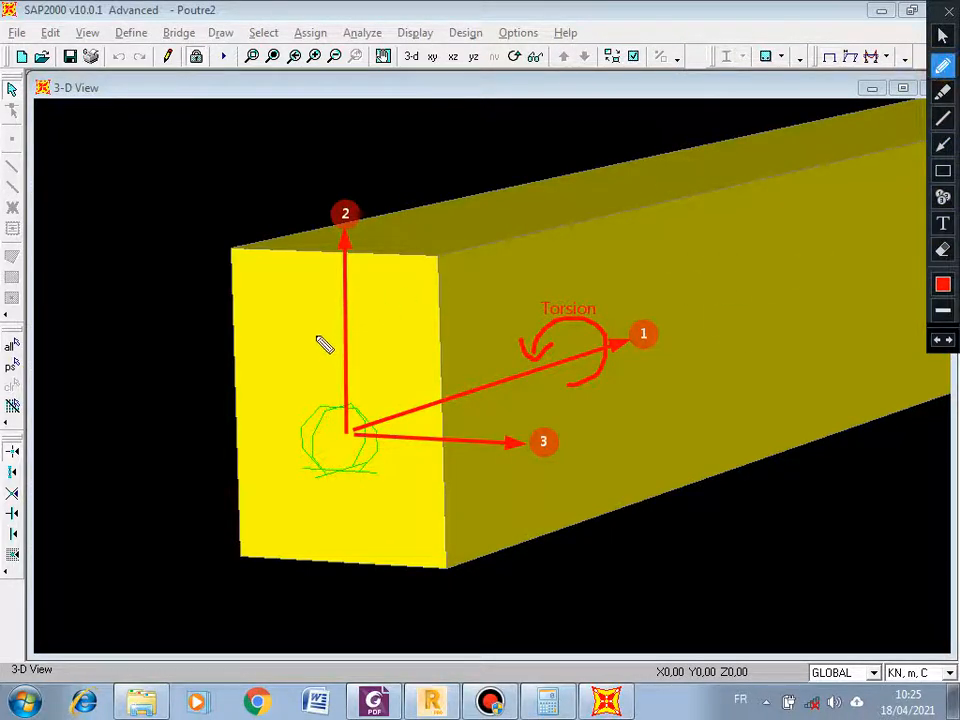
mouse_move(310, 336)
left_mouse_down()
mouse_move(343, 360)
mouse_move(383, 342)
mouse_move(381, 315)
mouse_move(363, 300)
left_mouse_up()
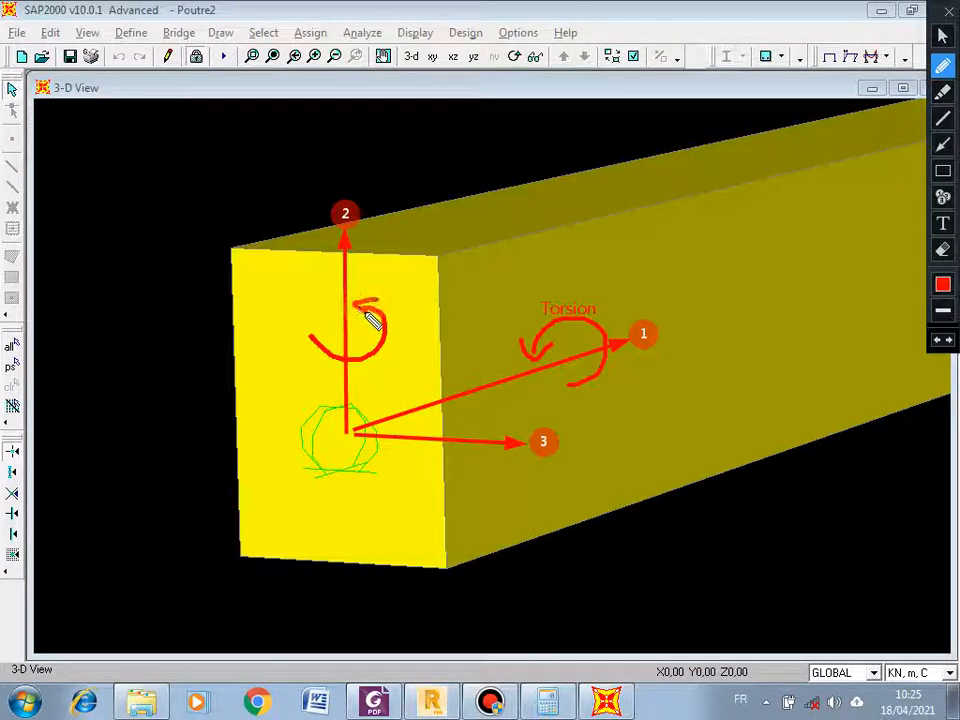
left_click(943, 224)
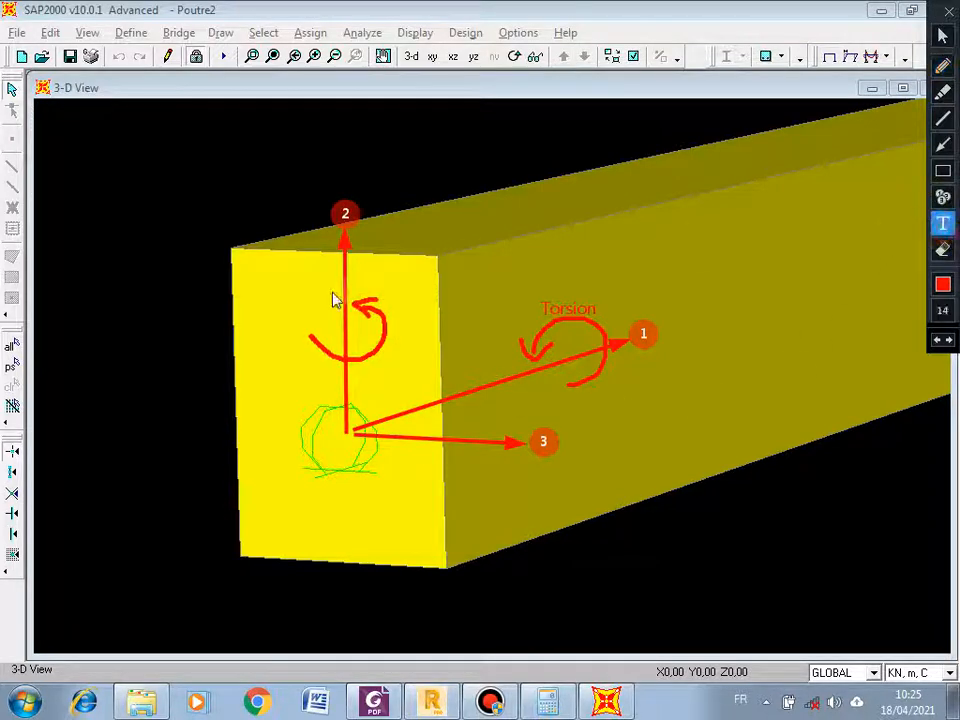
left_click(358, 271)
type("M")
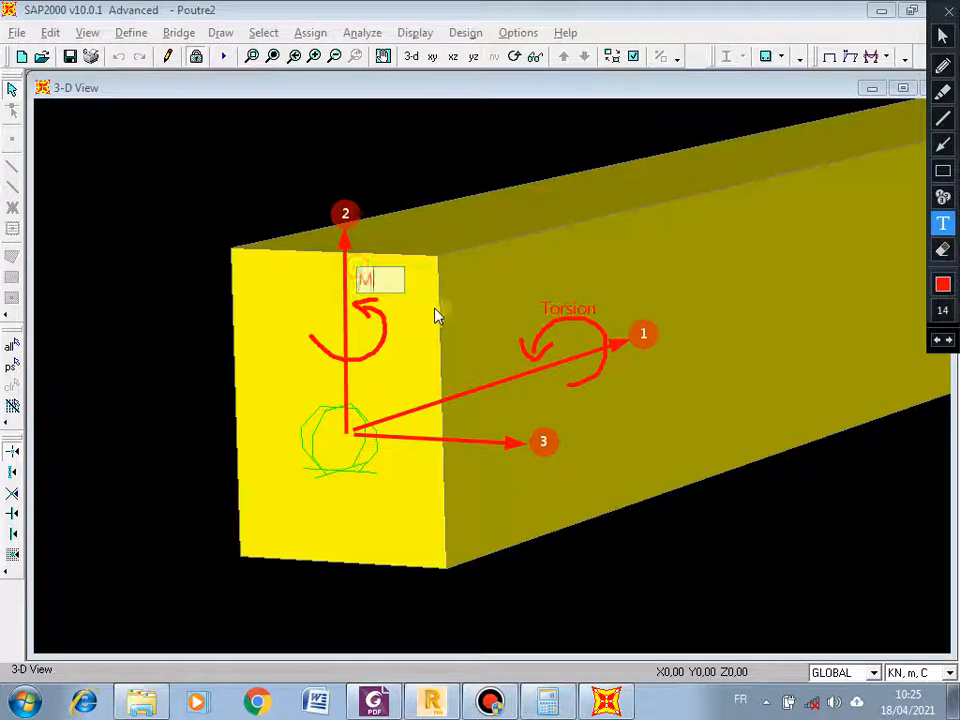
type("oment 2-2")
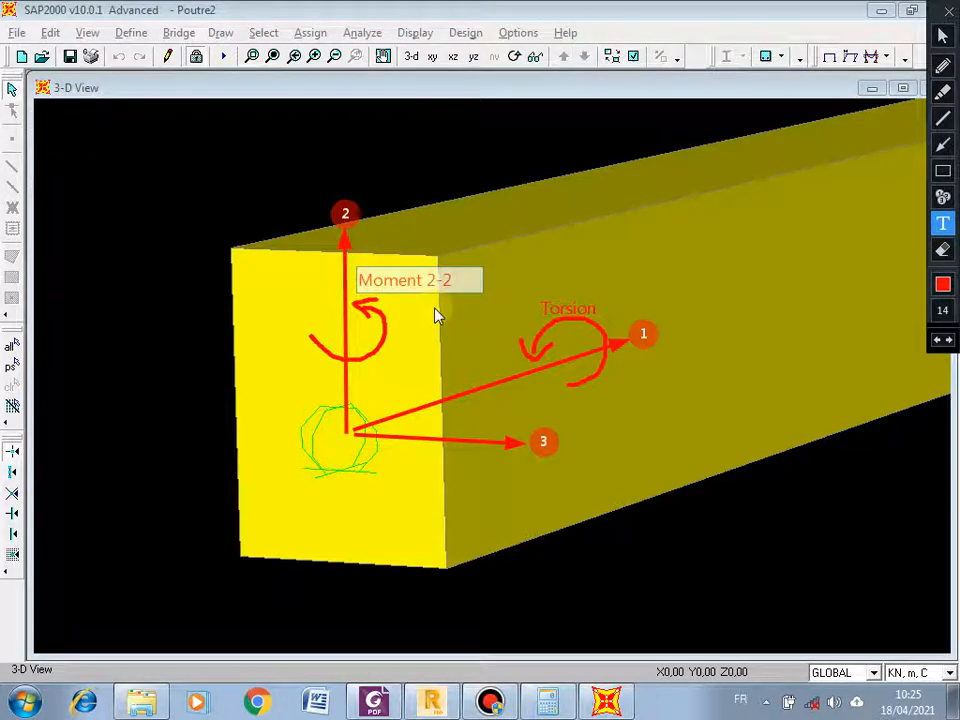
left_click(618, 437)
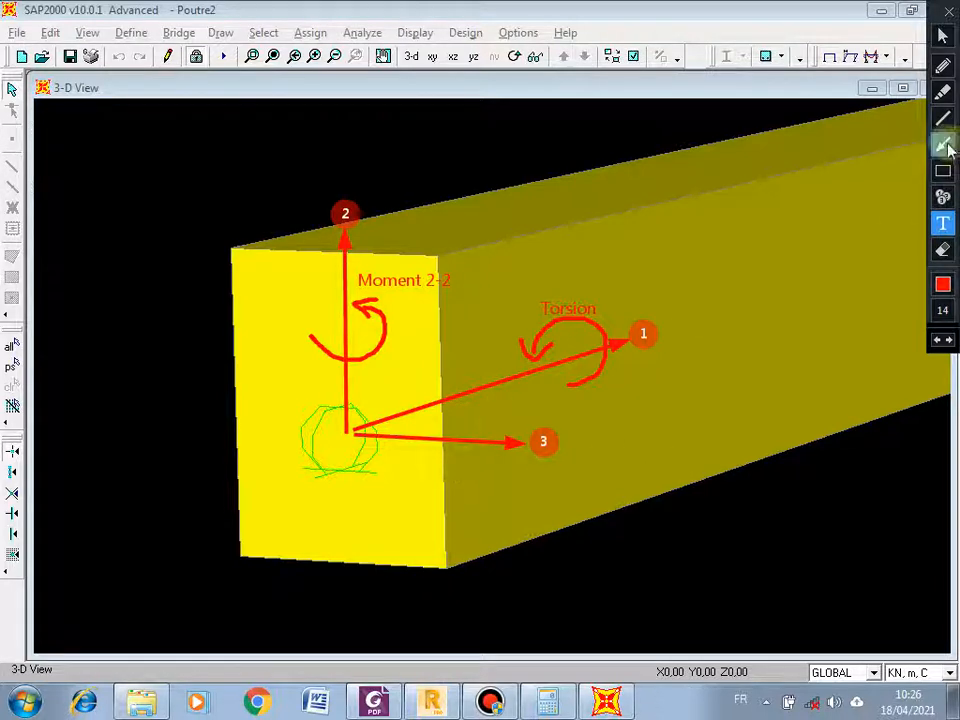
Draw a freehand curved red arrow around axis 3 and label it "Moment 3-3" underneath
left_click(942, 65)
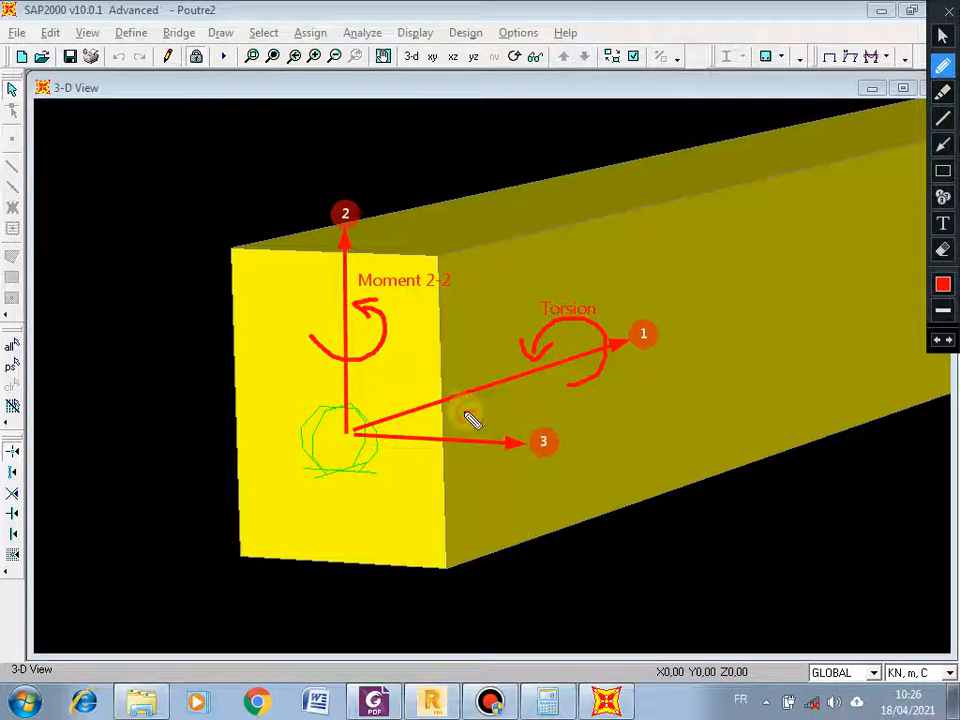
mouse_move(471, 414)
left_mouse_down()
mouse_move(452, 458)
mouse_move(497, 483)
left_mouse_up()
left_click_drag(508, 457, 519, 464)
left_click(942, 223)
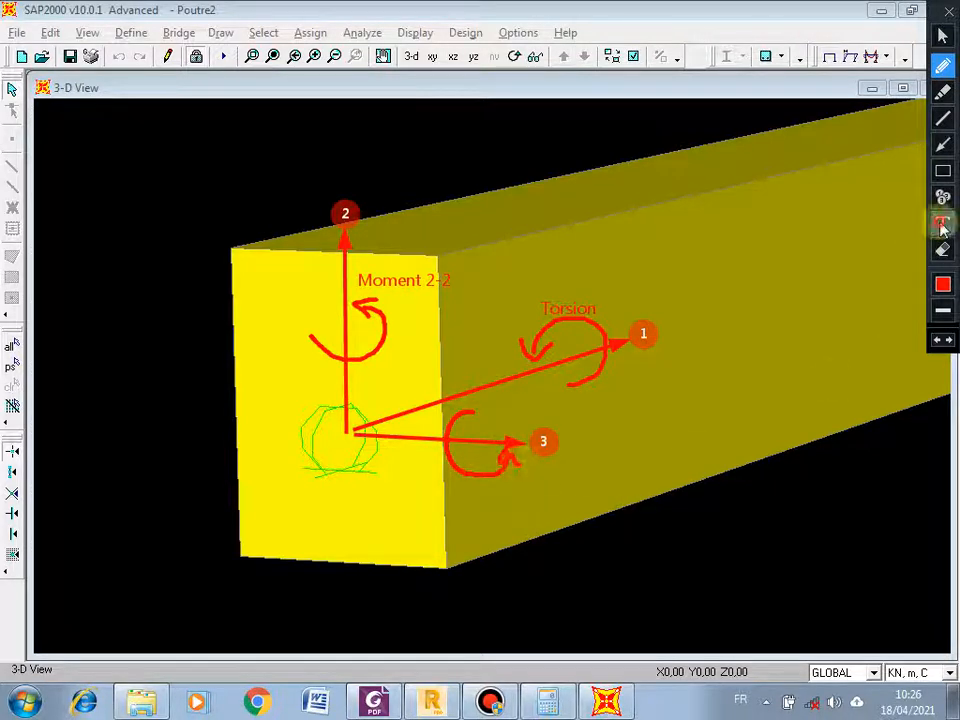
left_click(455, 505)
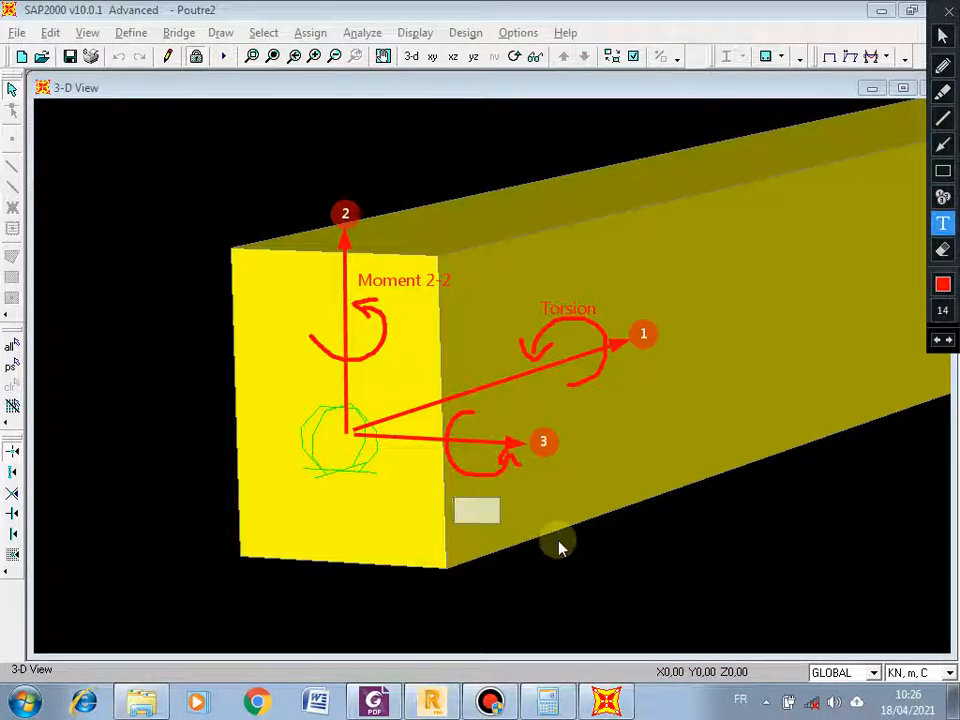
type("Moment 3-3")
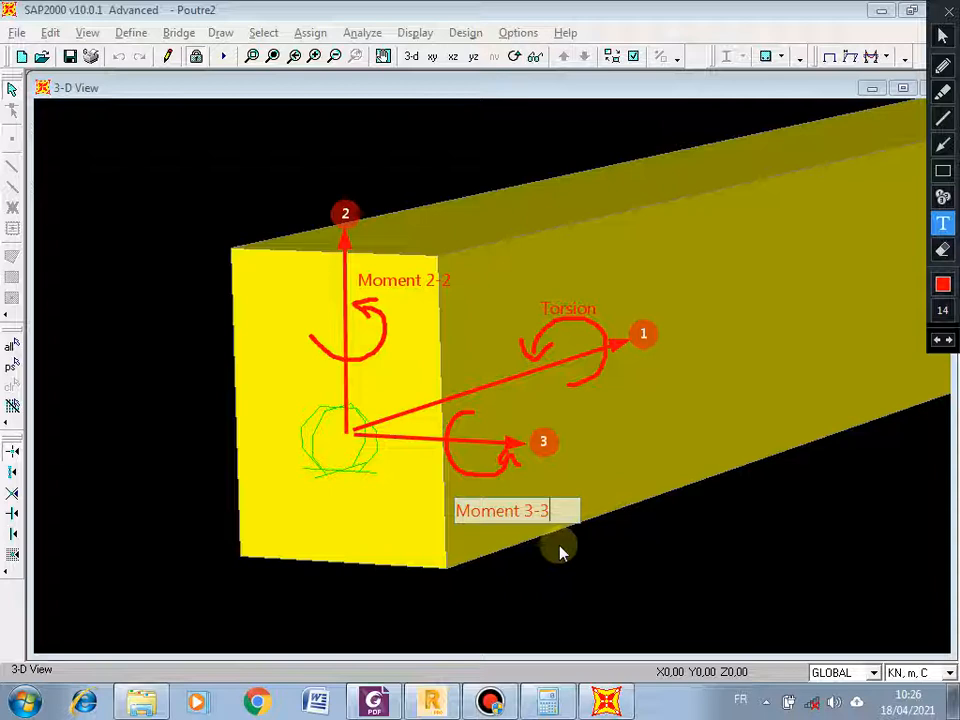
key("Return")
key("BackSpace")
key("Return")
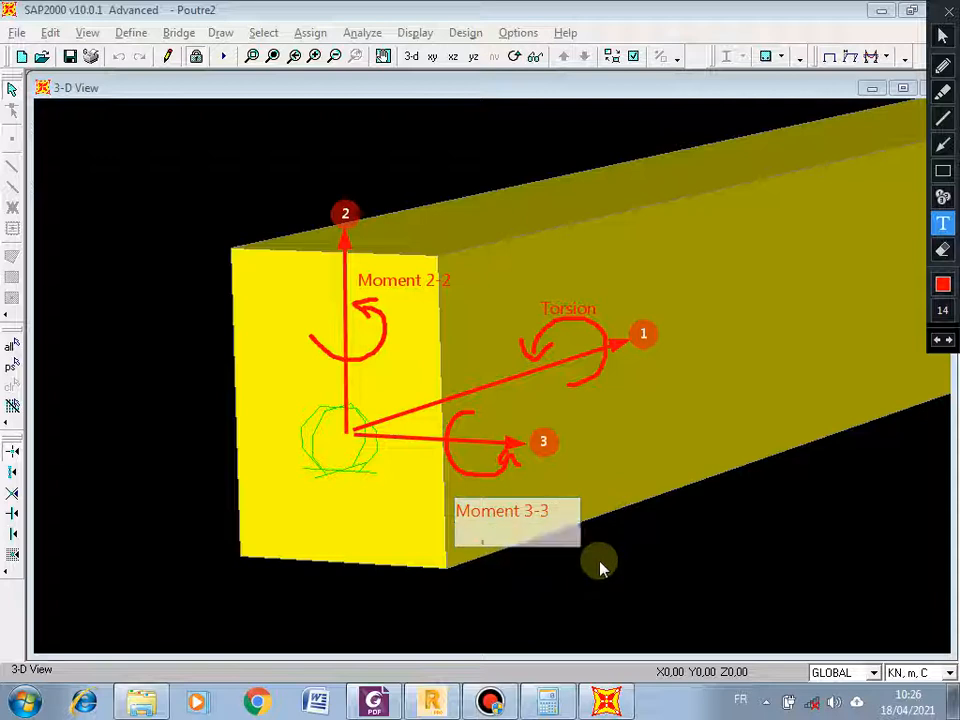
left_click(586, 566)
Undo the "Moment 3-3" label and the arrowhead on axis 3's curved arrow, and redraw the arrowhead freehand
key("ctrl+z")
key("ctrl+z")
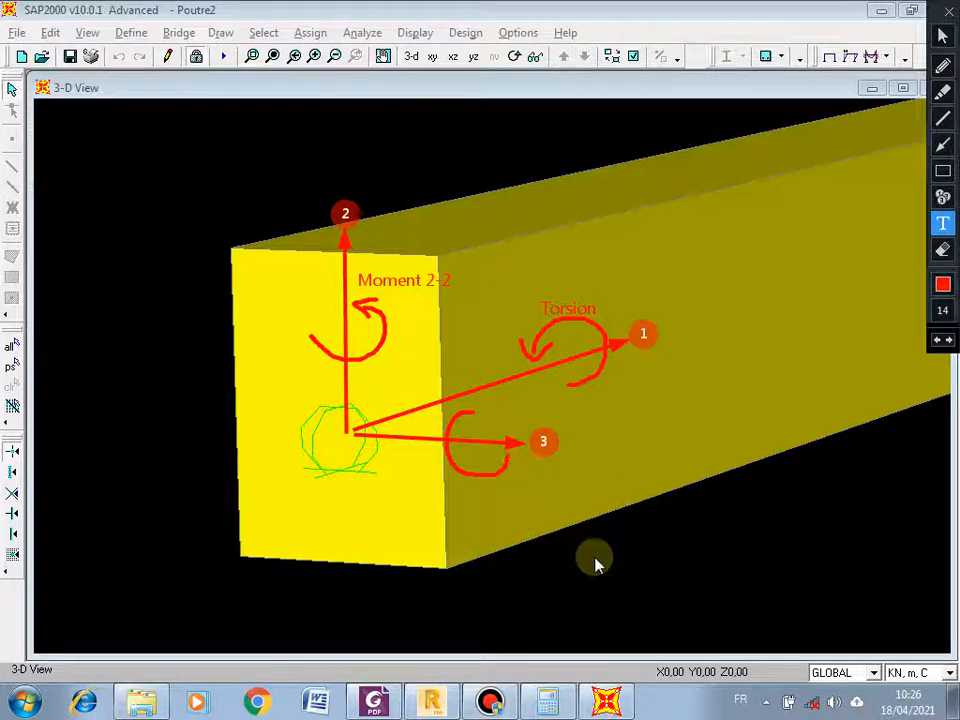
left_click(942, 66)
mouse_move(506, 459)
left_mouse_down()
mouse_move(514, 456)
mouse_move(495, 467)
mouse_move(512, 454)
mouse_move(522, 478)
left_mouse_up()
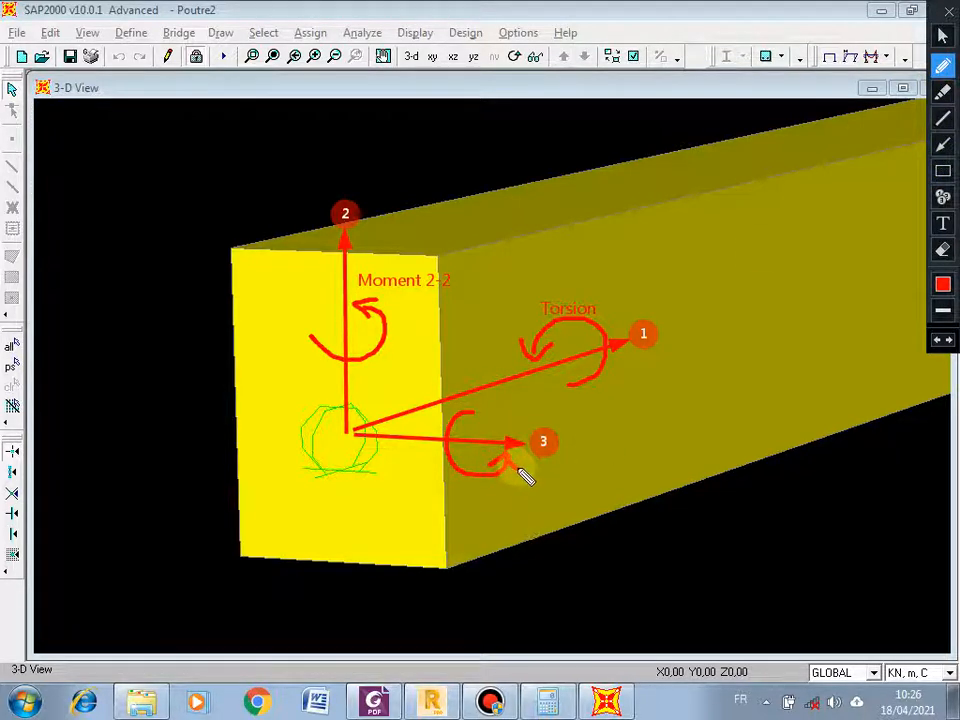
Add the red label "Moment 3-3" beneath the curved arrow around axis 3 and leave annotation mode
left_click(942, 223)
left_click(452, 488)
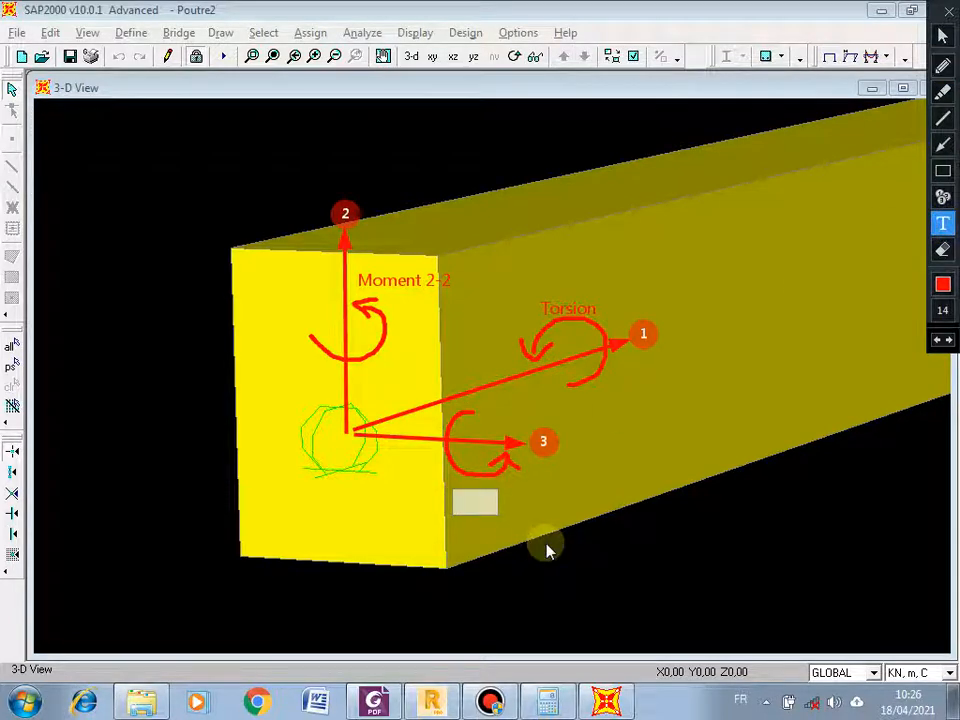
type("Moment")
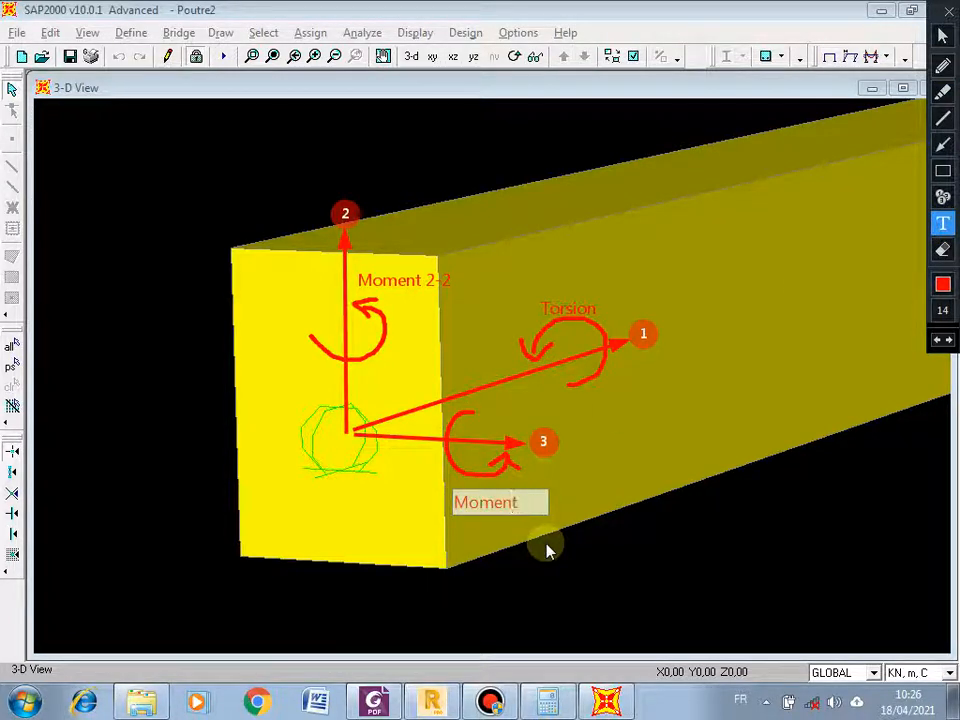
type(" 3-3")
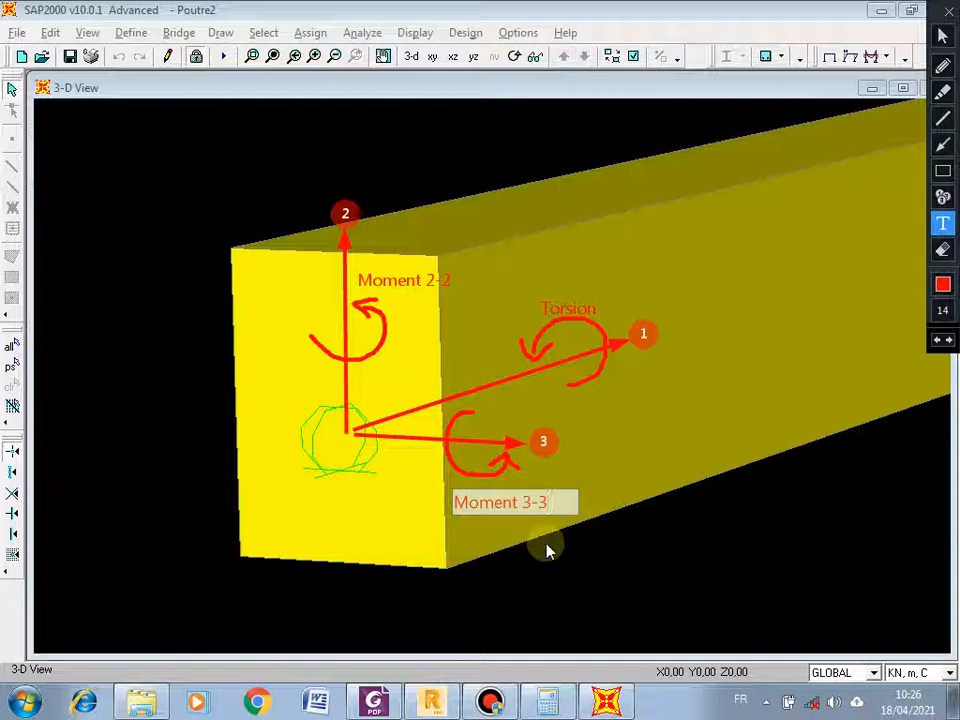
key("Return")
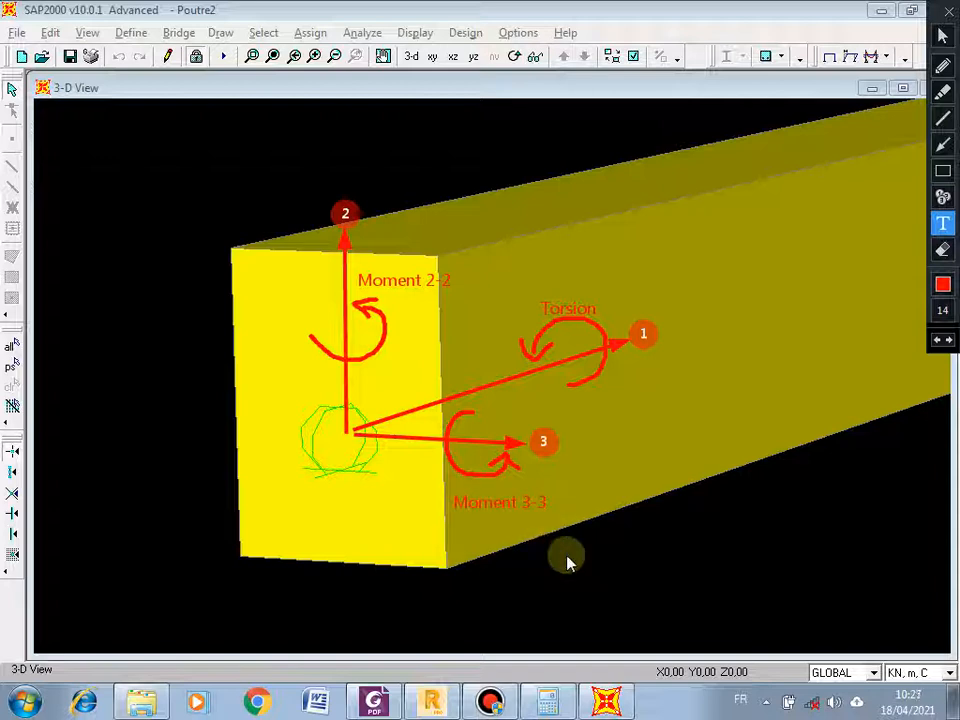
key("Escape")
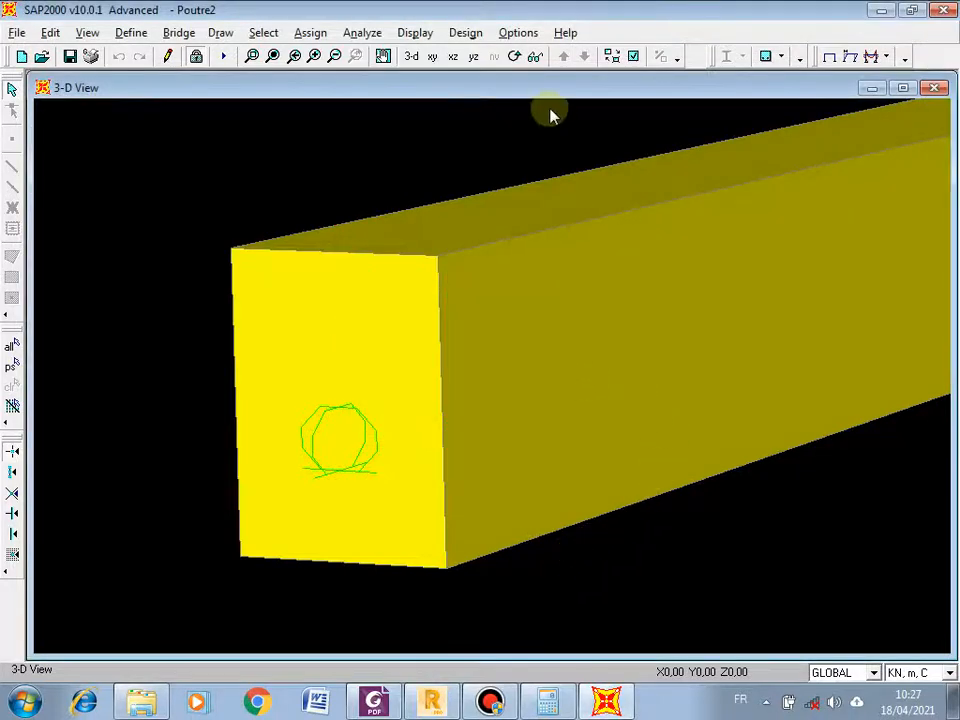
Show the X-Z plane at Y=0 with Extrude View turned off and the whole beam fitted in view
left_click(453, 57)
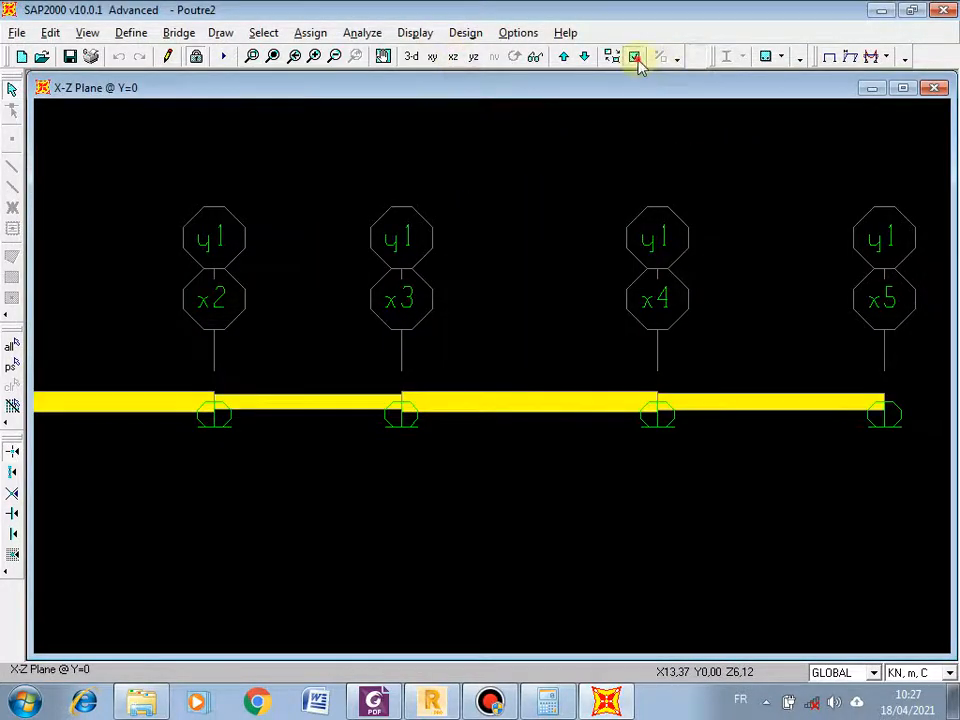
left_click(634, 57)
left_click(497, 284)
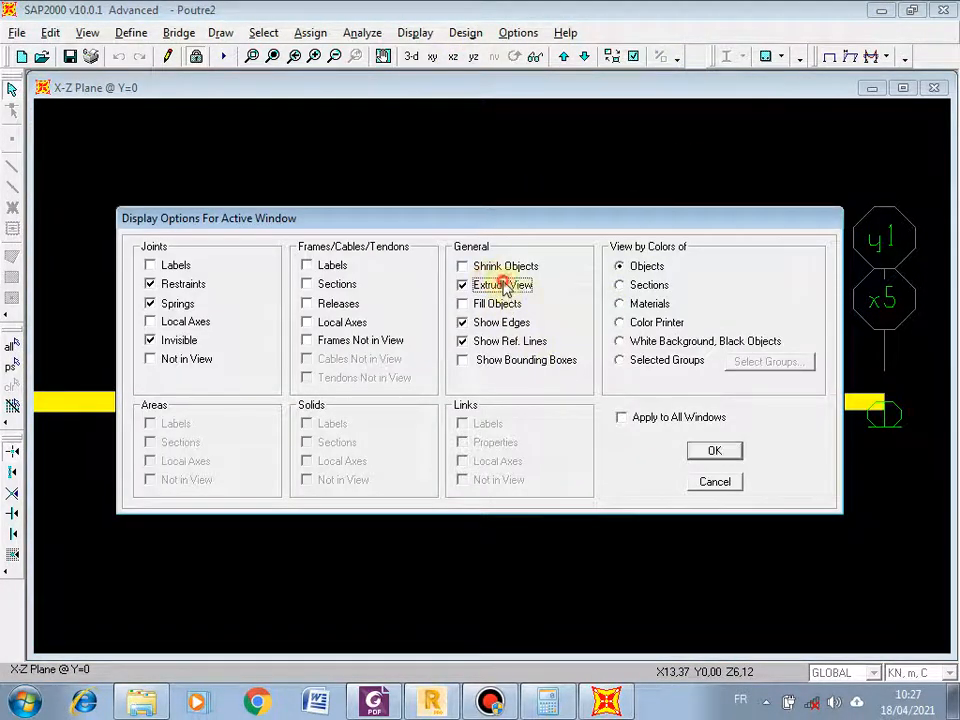
left_click(715, 451)
left_click(273, 56)
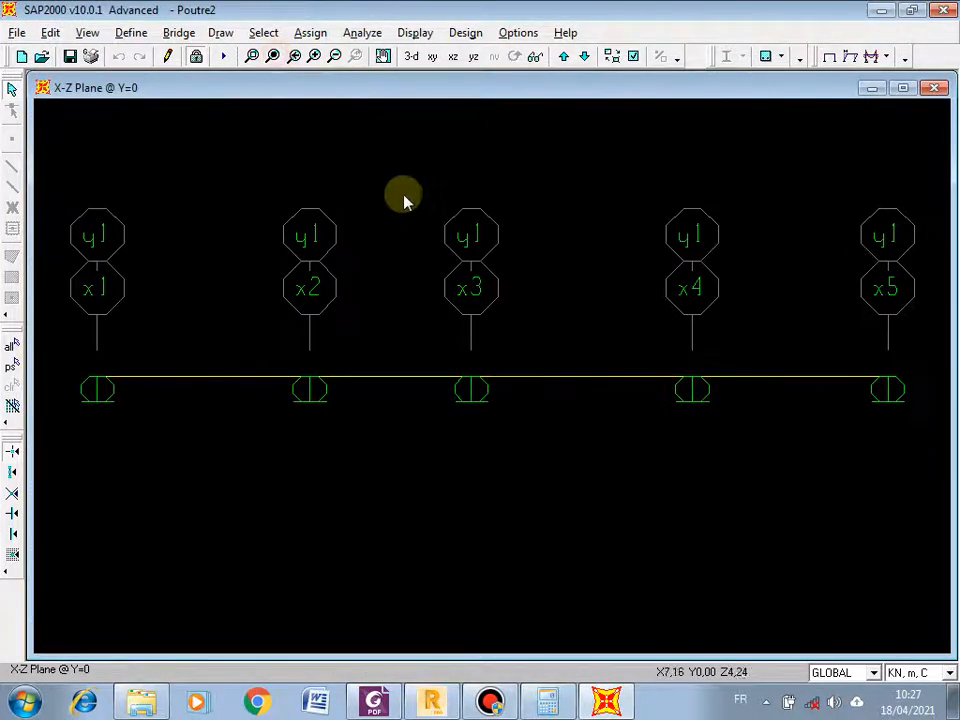
Go through the shear, torsion and moment components for the ELS combination and display the filled Moment 3-3 frame diagram
left_click(414, 34)
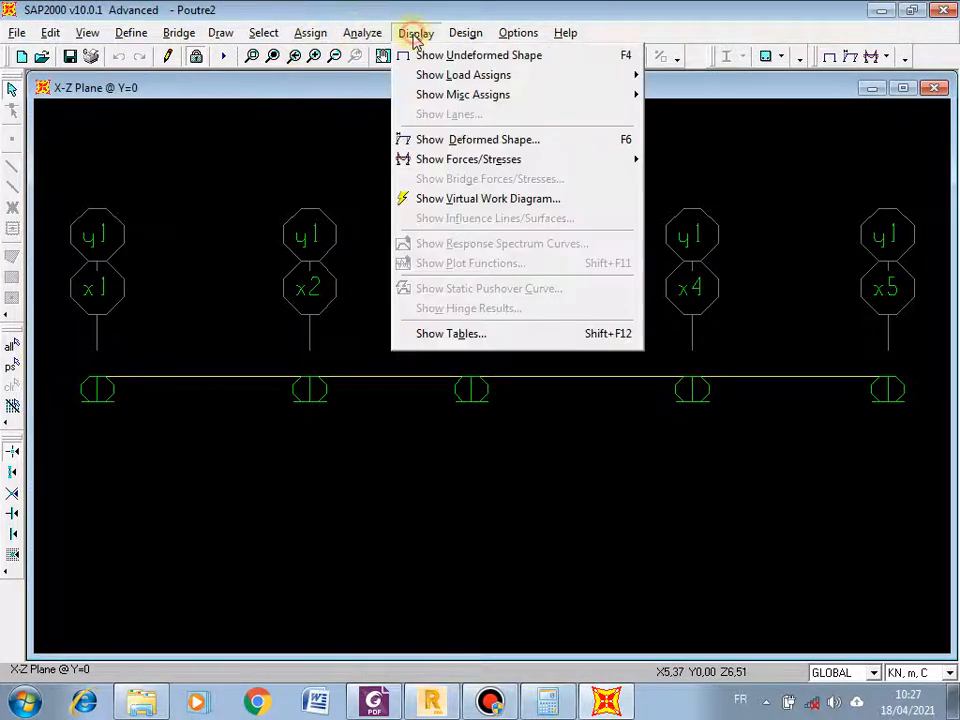
mouse_move(531, 159)
left_click(707, 178)
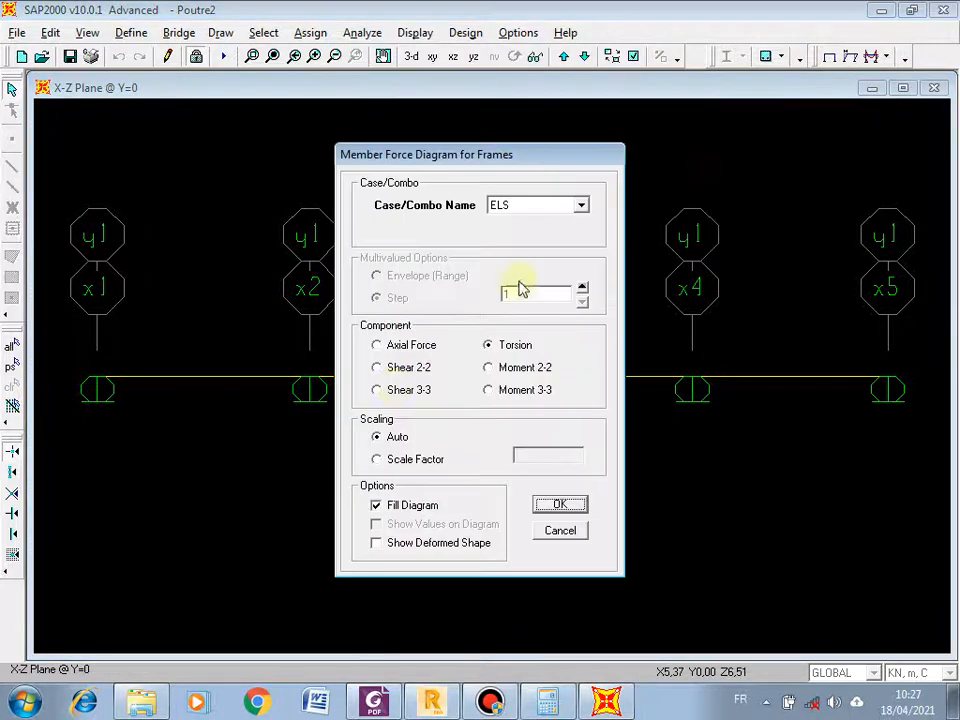
left_click(396, 368)
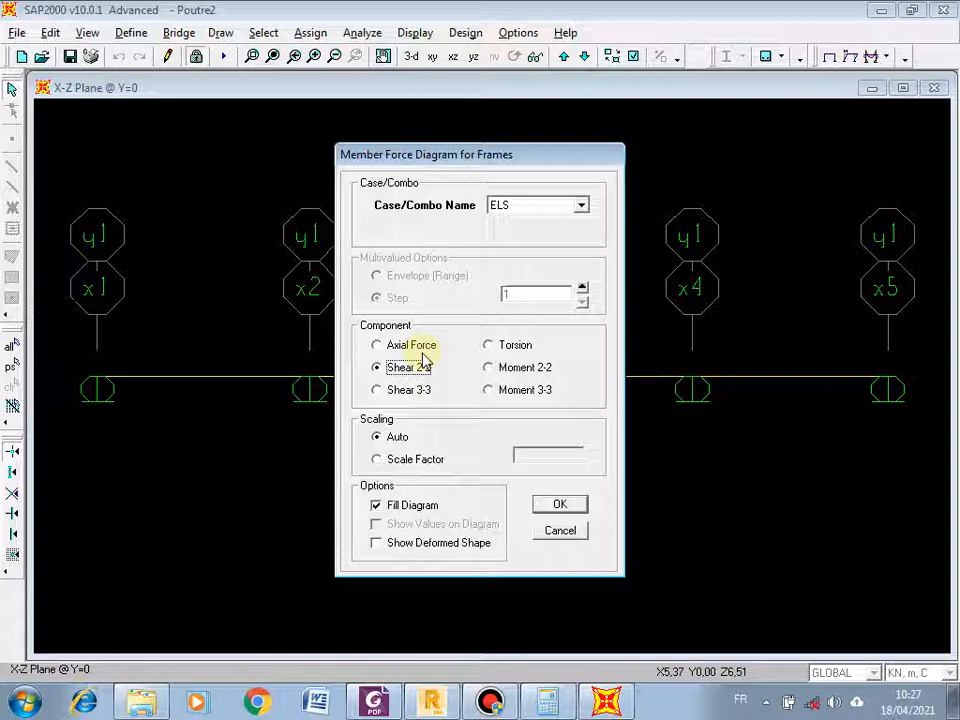
left_click(396, 391)
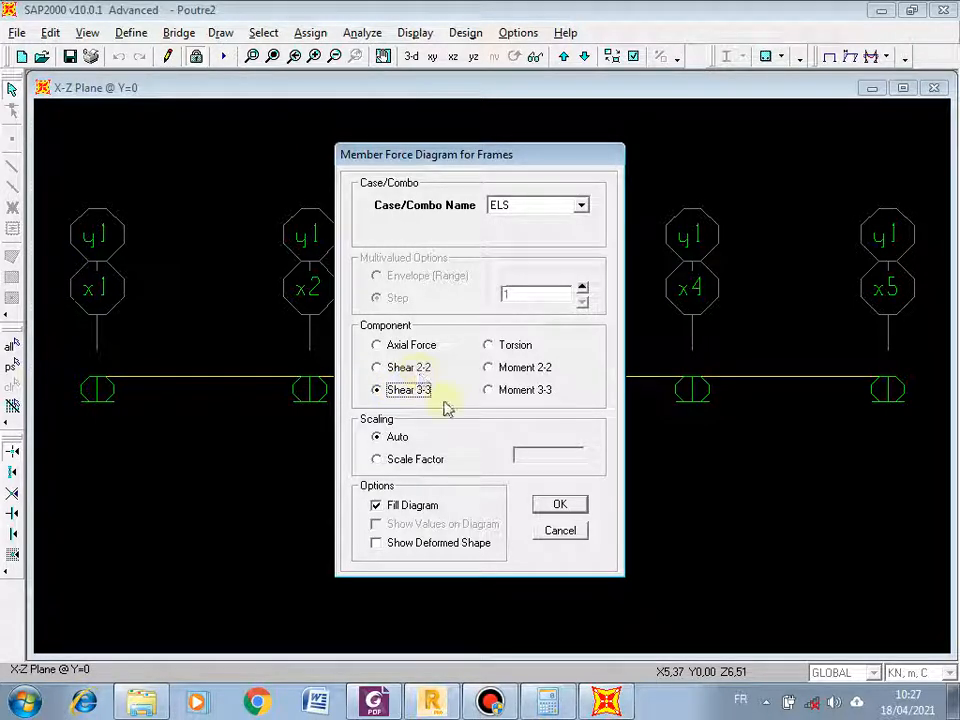
left_click(508, 346)
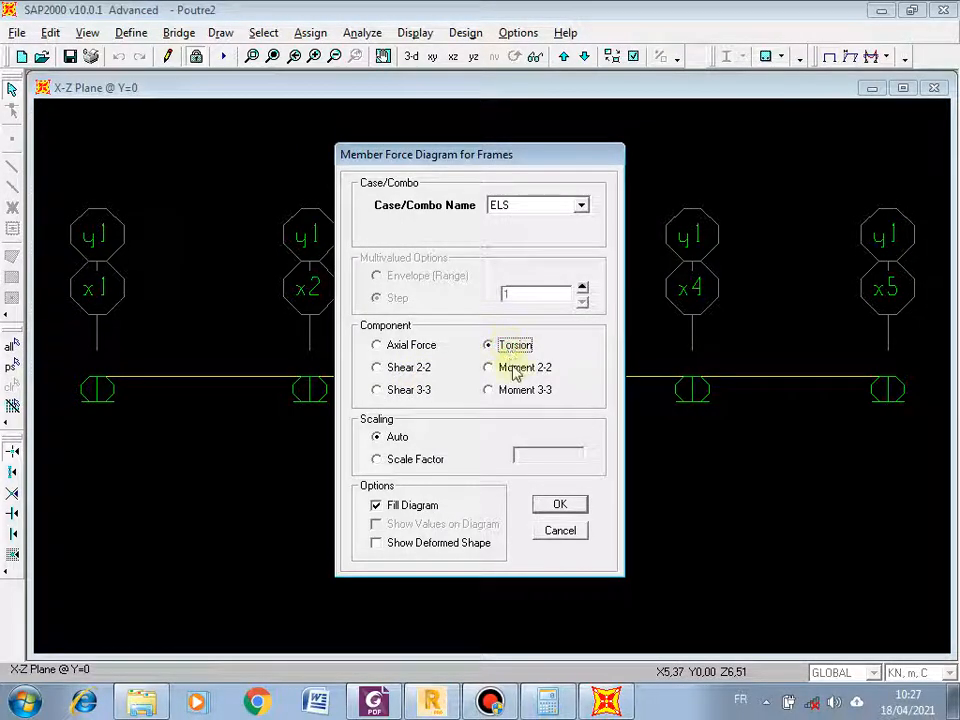
left_click(513, 368)
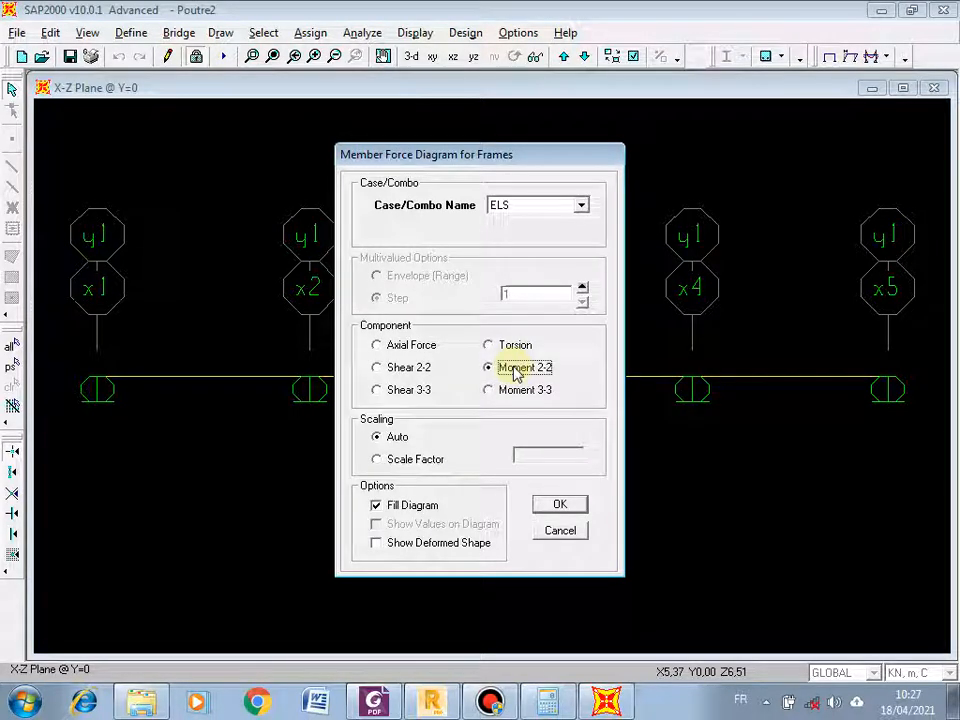
left_click(516, 390)
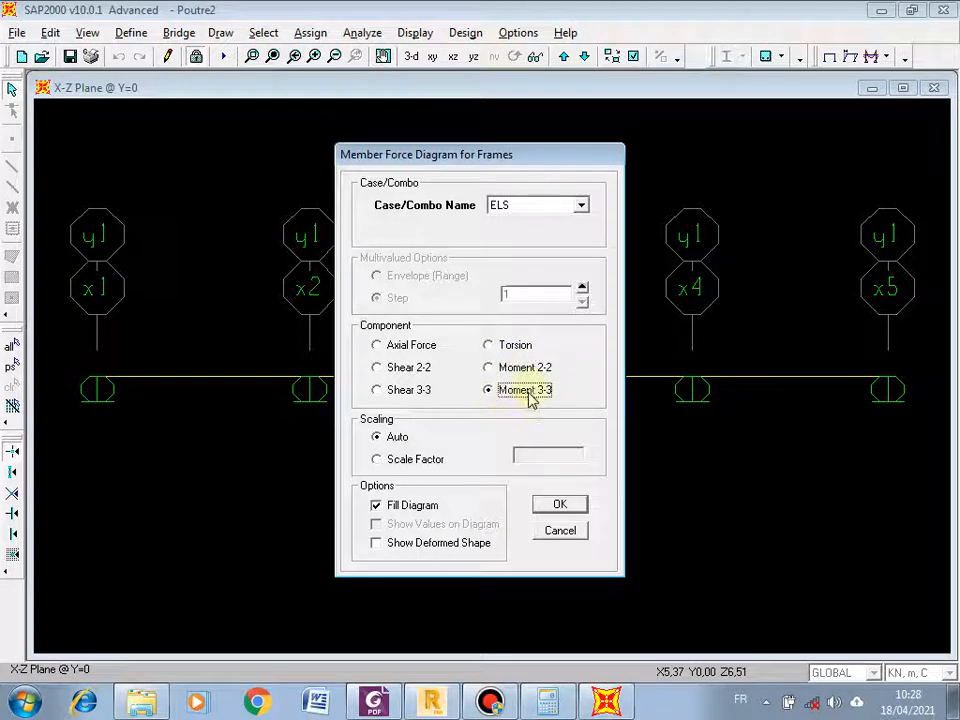
left_click(560, 505)
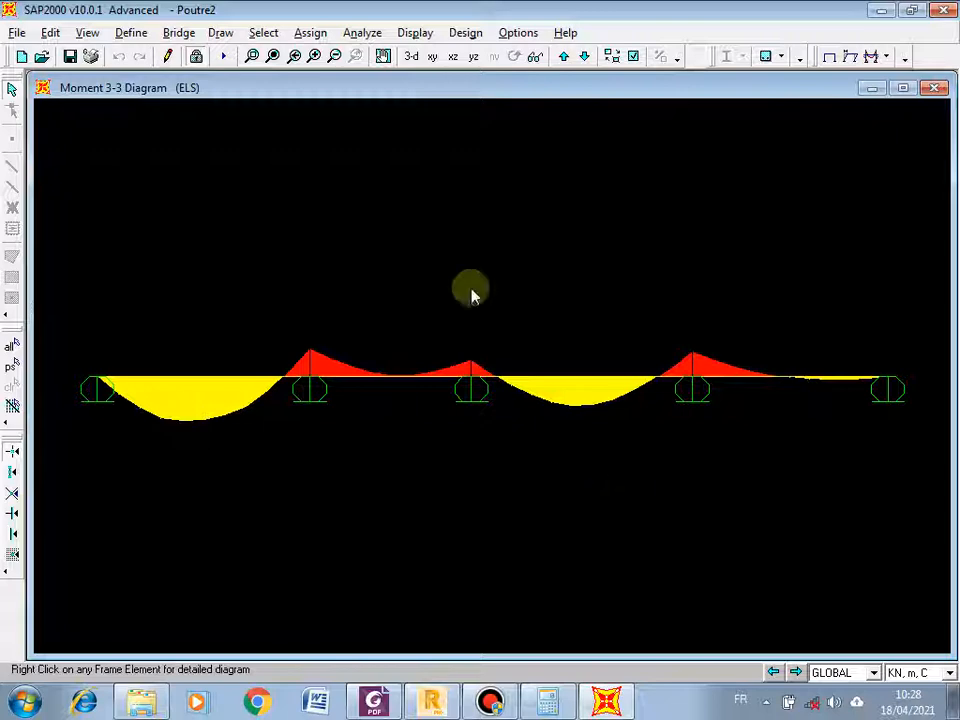
Display the Moment 3-3 frame force diagram for the ELU combination
left_click(414, 33)
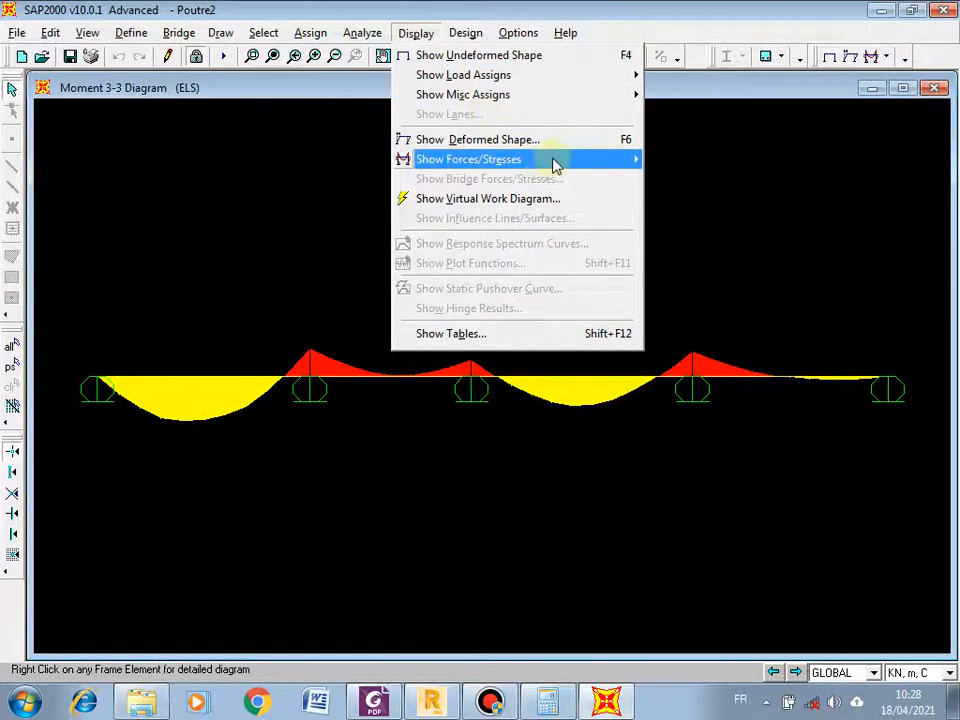
mouse_move(555, 160)
left_click(705, 180)
left_click(545, 205)
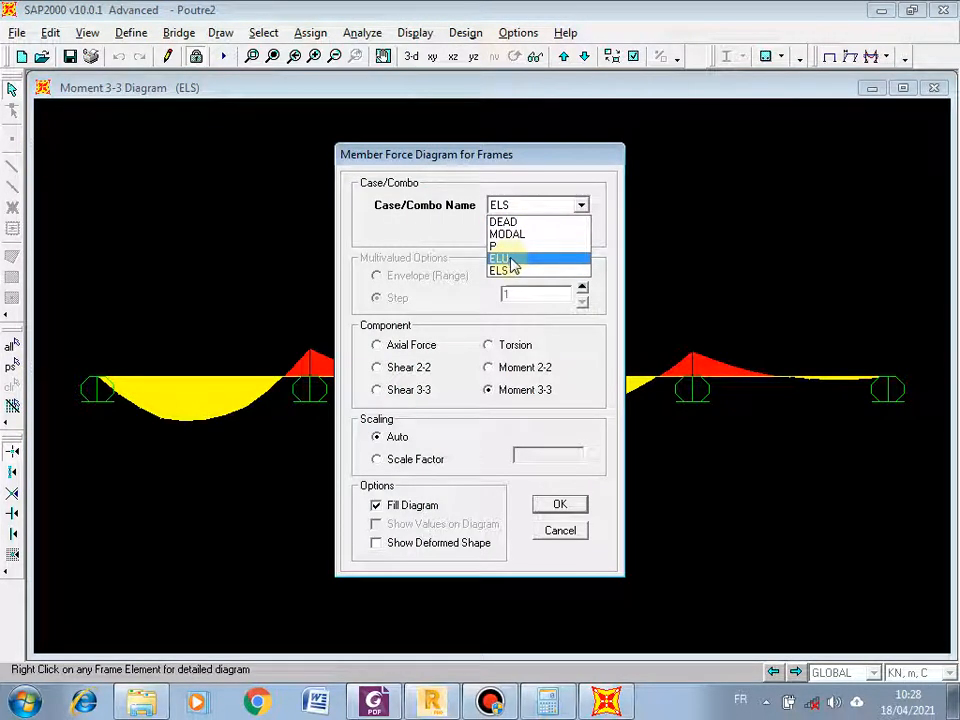
left_click(510, 259)
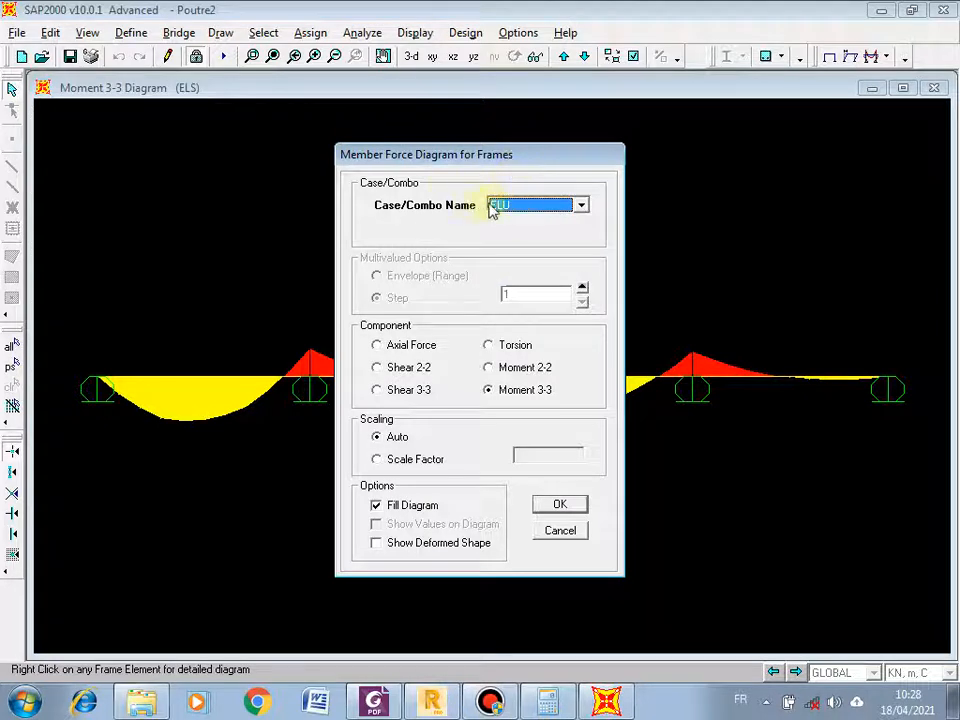
left_click(555, 505)
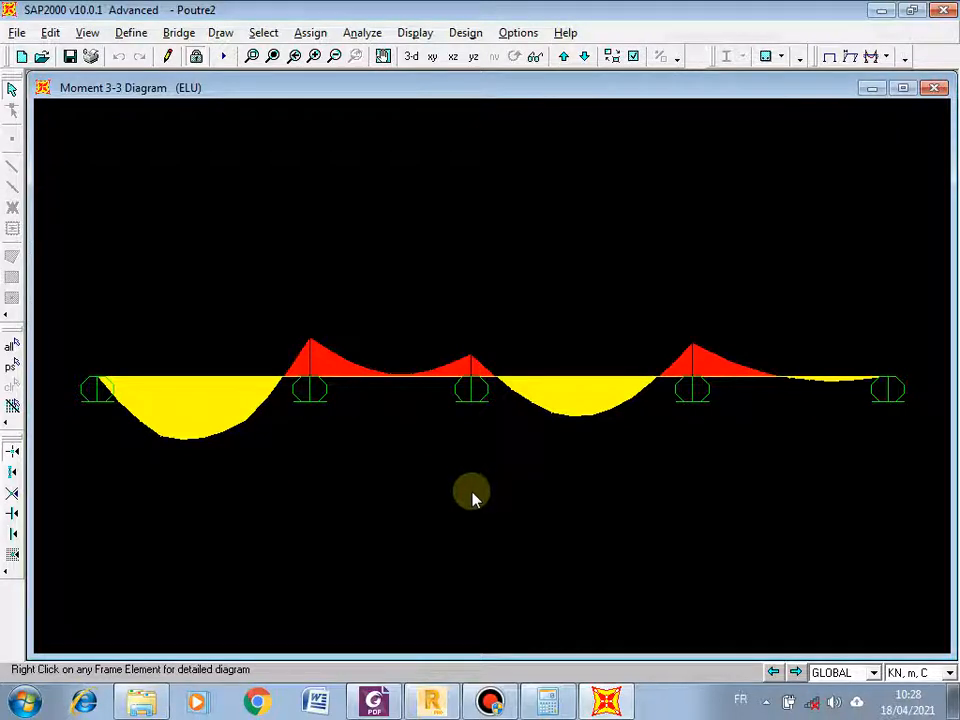
Open the detailed diagrams of the first span's frame and compare the ELS case with ELU, ending on ELU
right_click(200, 385)
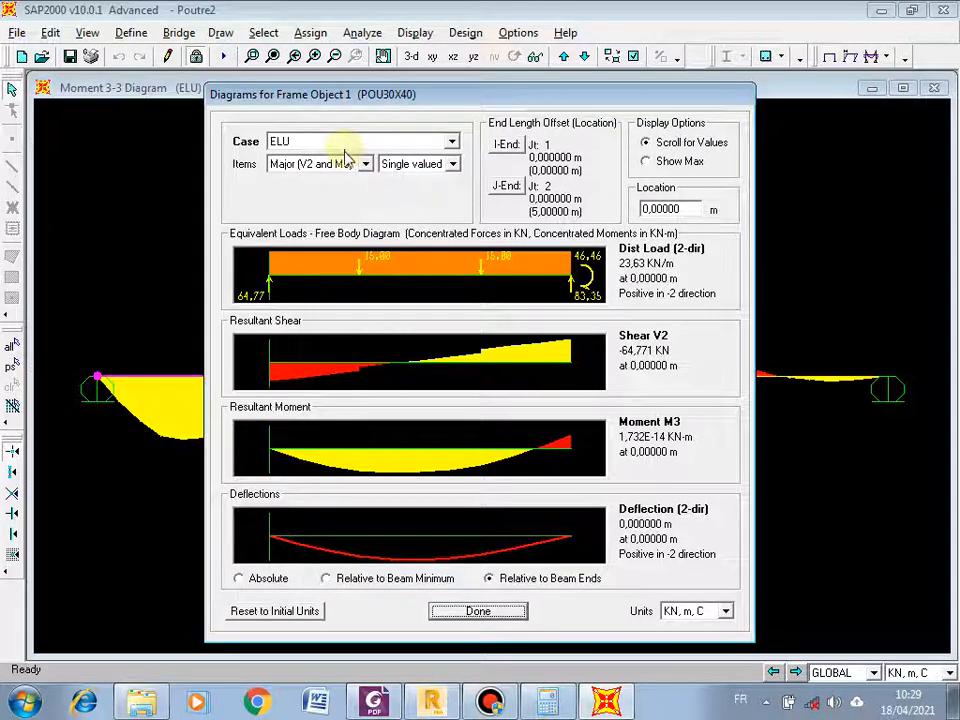
left_click(452, 143)
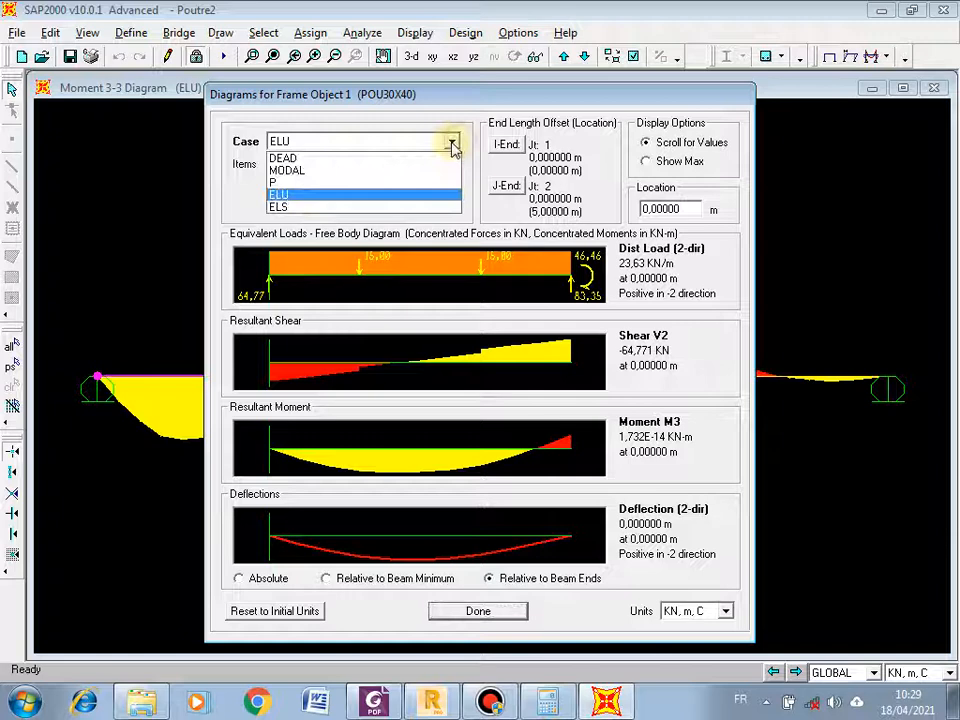
left_click(287, 207)
left_click(451, 141)
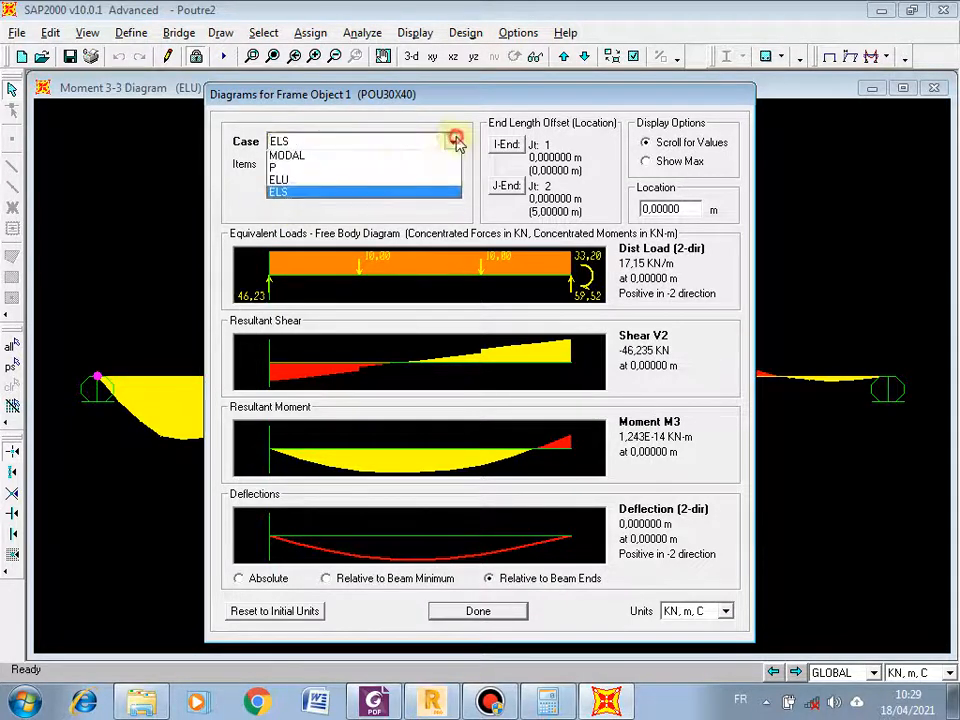
left_click(320, 190)
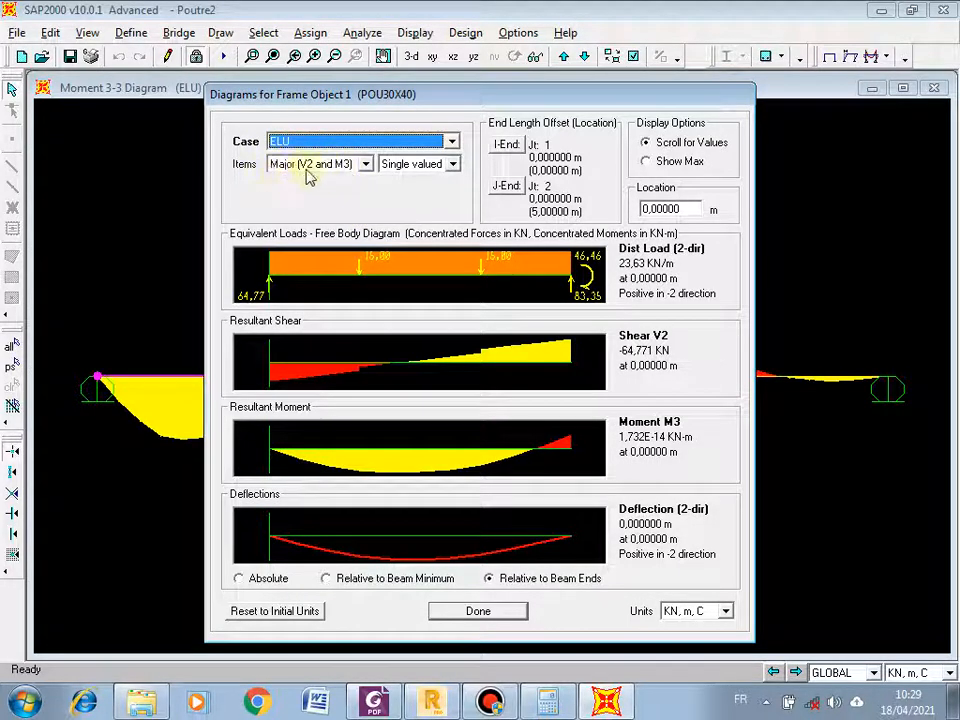
Examine the first span's ELU results for the Major, Minor and Axial items, returning to Major (V2 and M3)
left_click(366, 165)
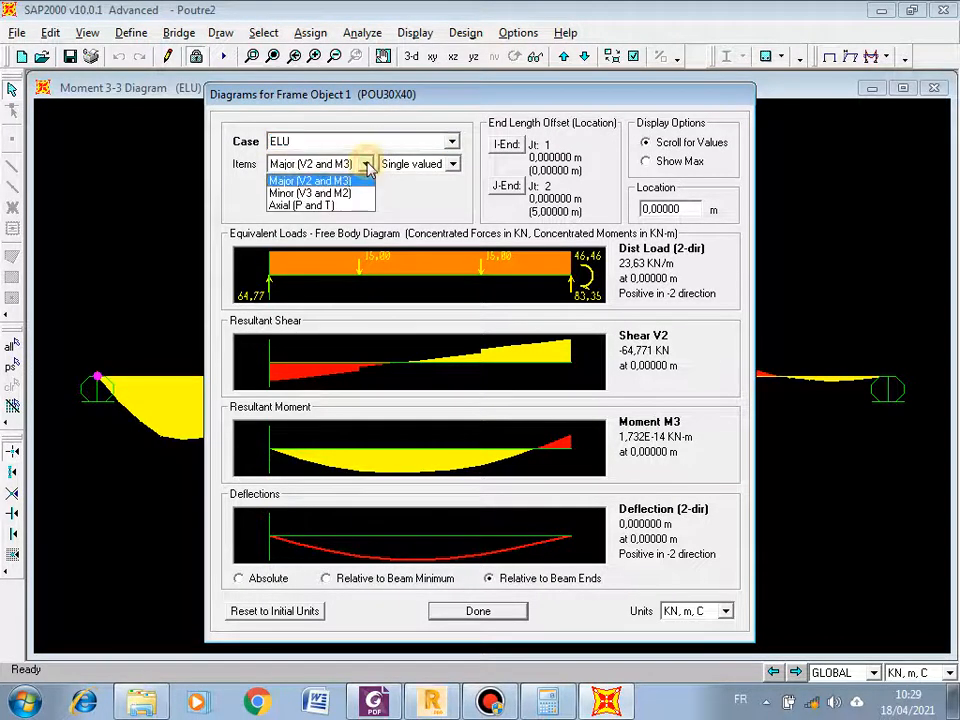
left_click(305, 181)
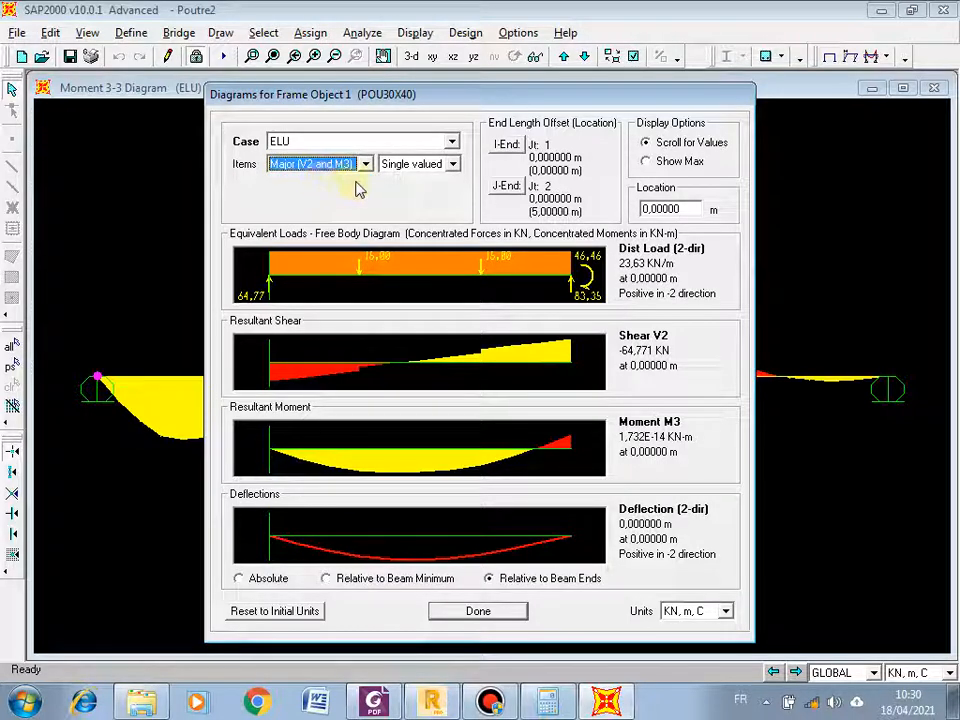
left_click(366, 163)
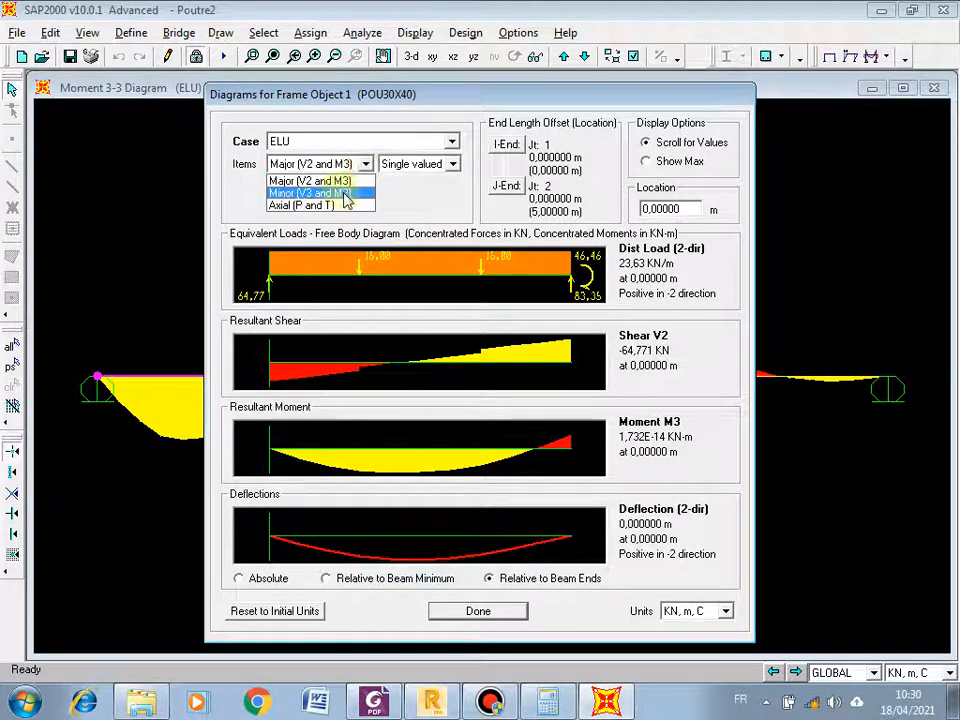
left_click(345, 194)
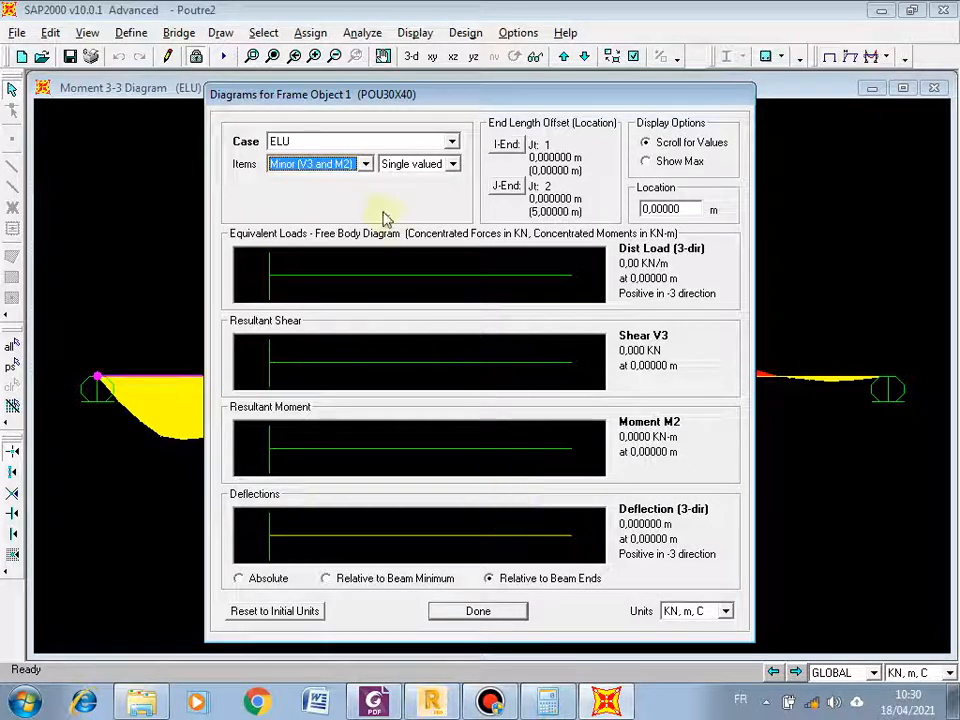
left_click(340, 166)
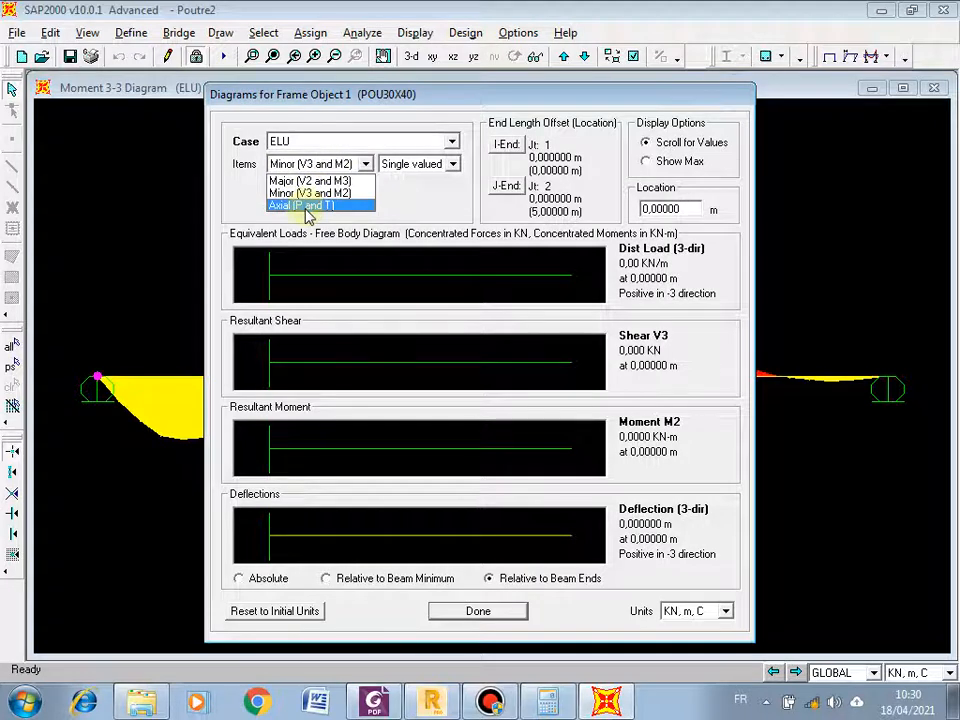
left_click(305, 206)
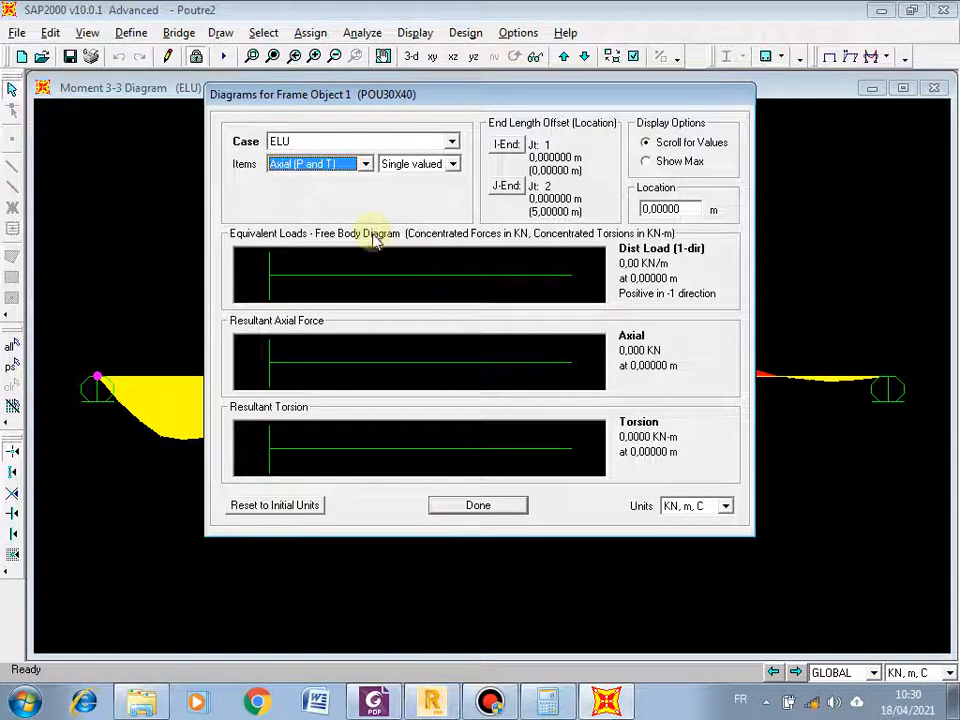
left_click(336, 164)
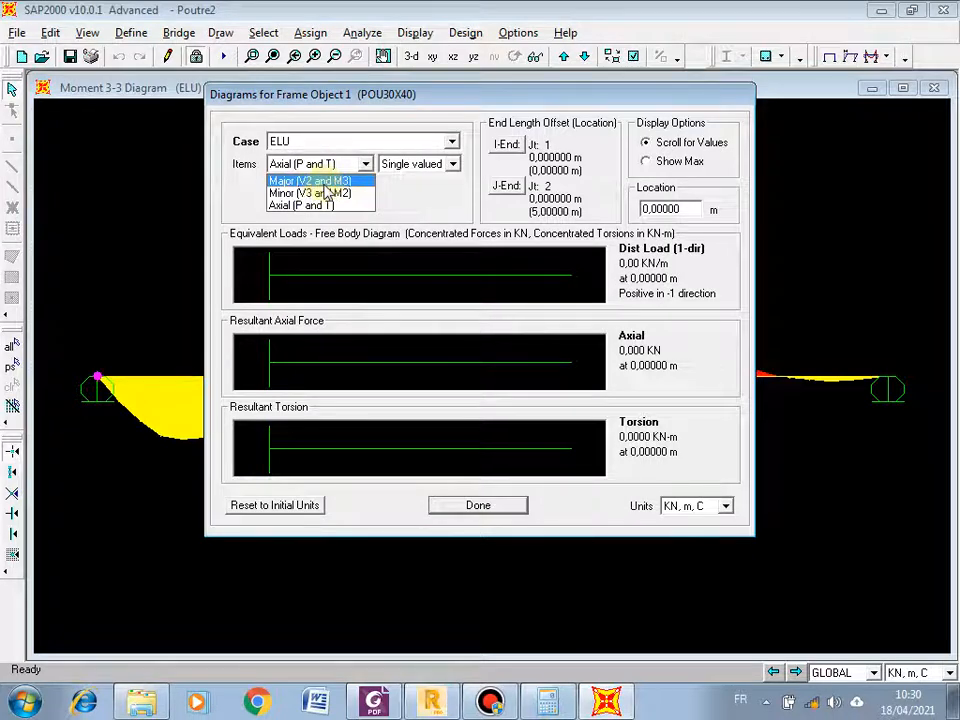
left_click(322, 182)
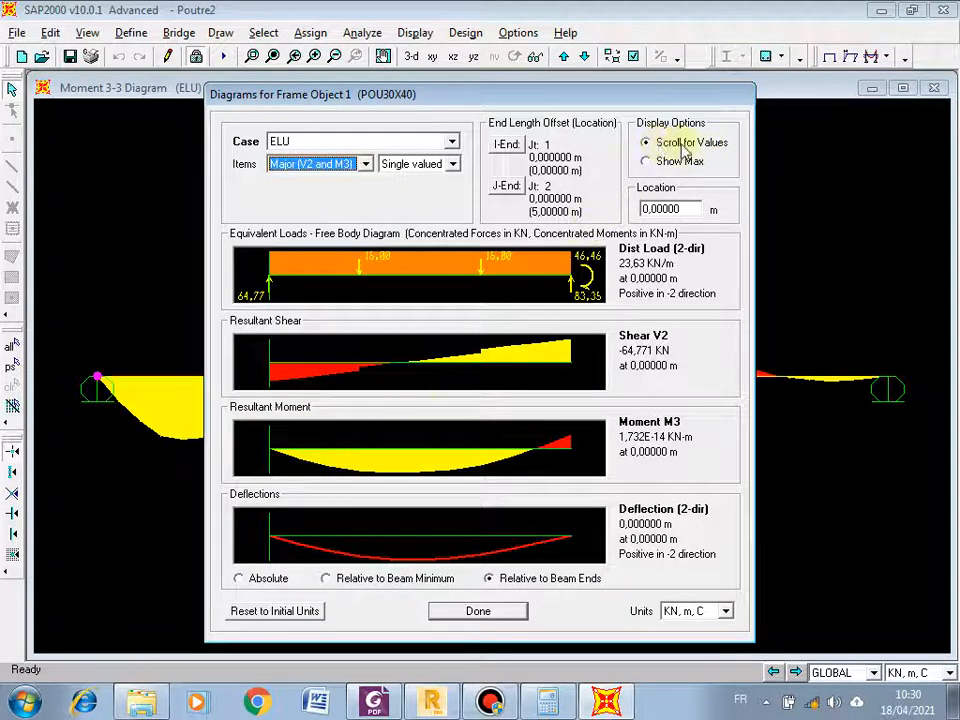
Read the first span's ELU values at location 1 m, switch to the maximum values, and close the diagrams
left_click(681, 208)
left_click_drag(681, 208, 619, 209)
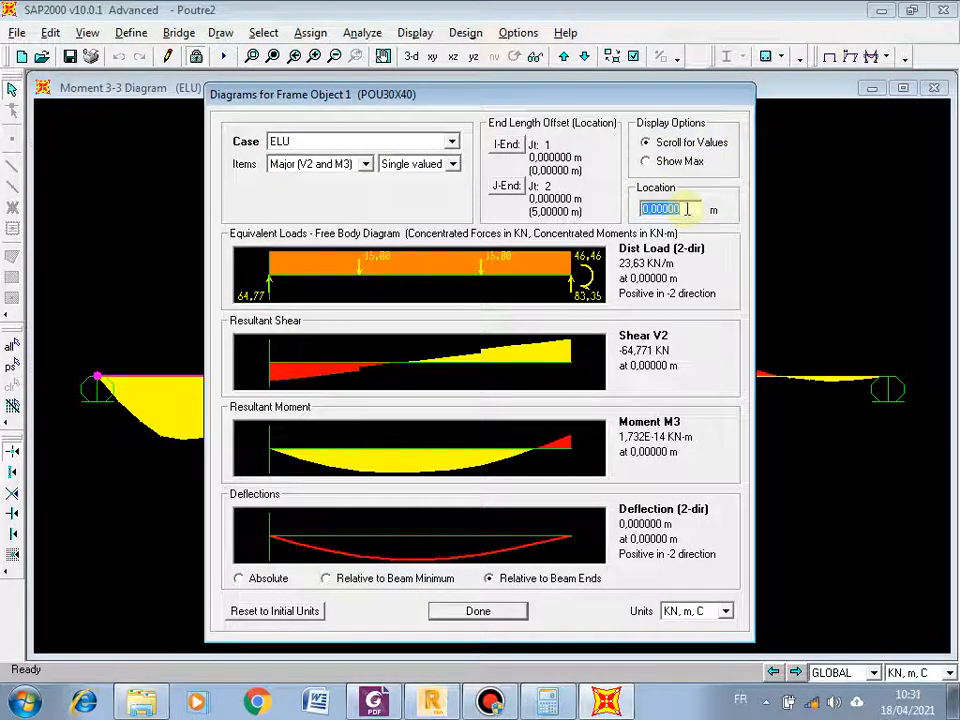
type("1")
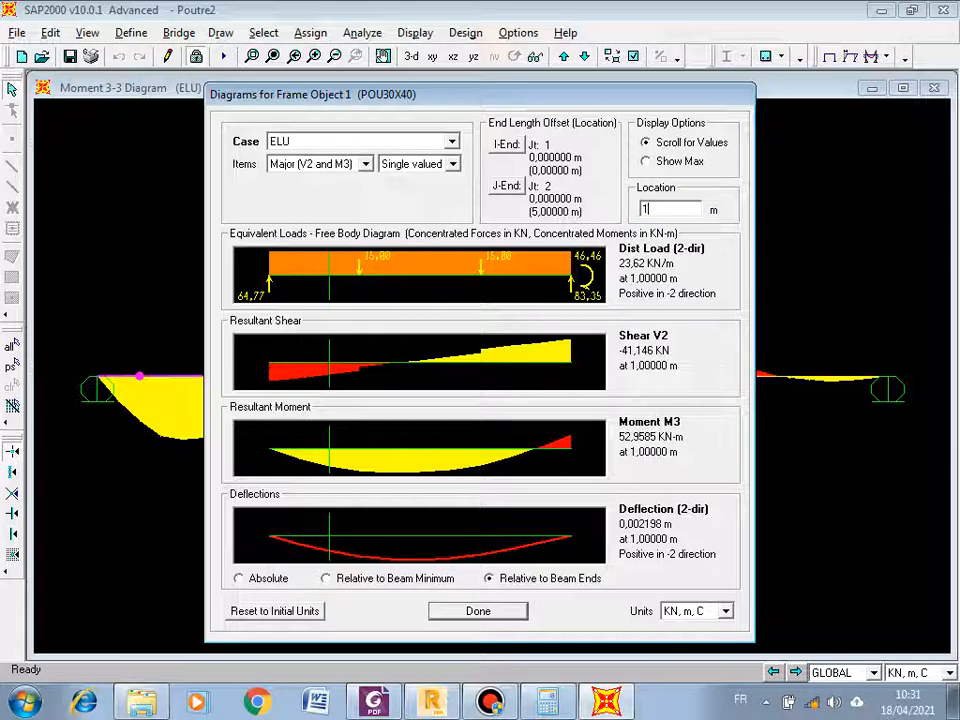
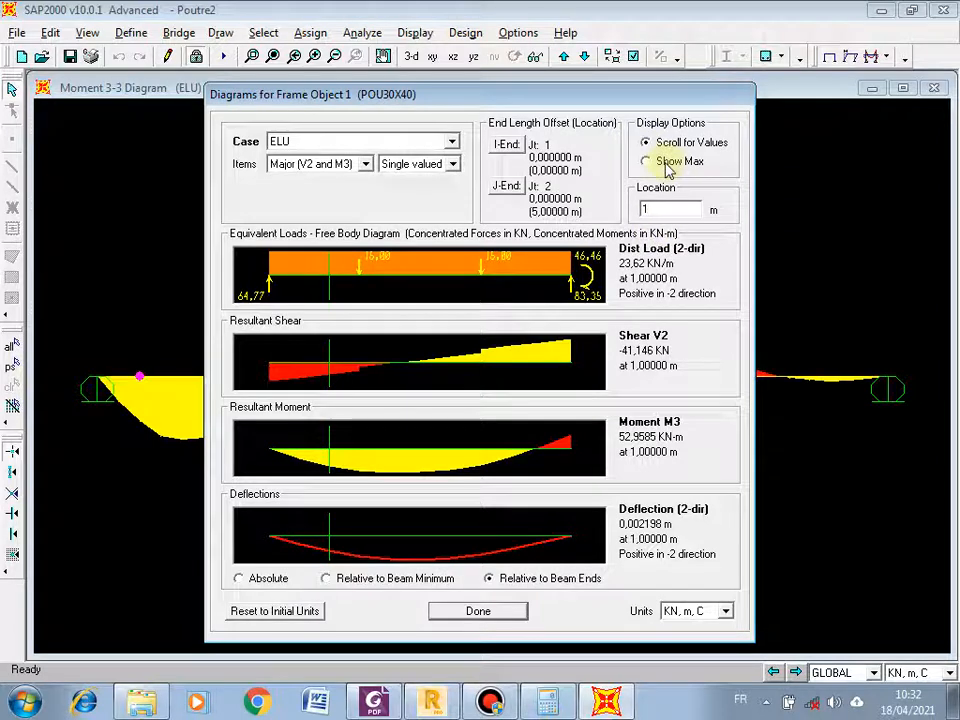
left_click(667, 166)
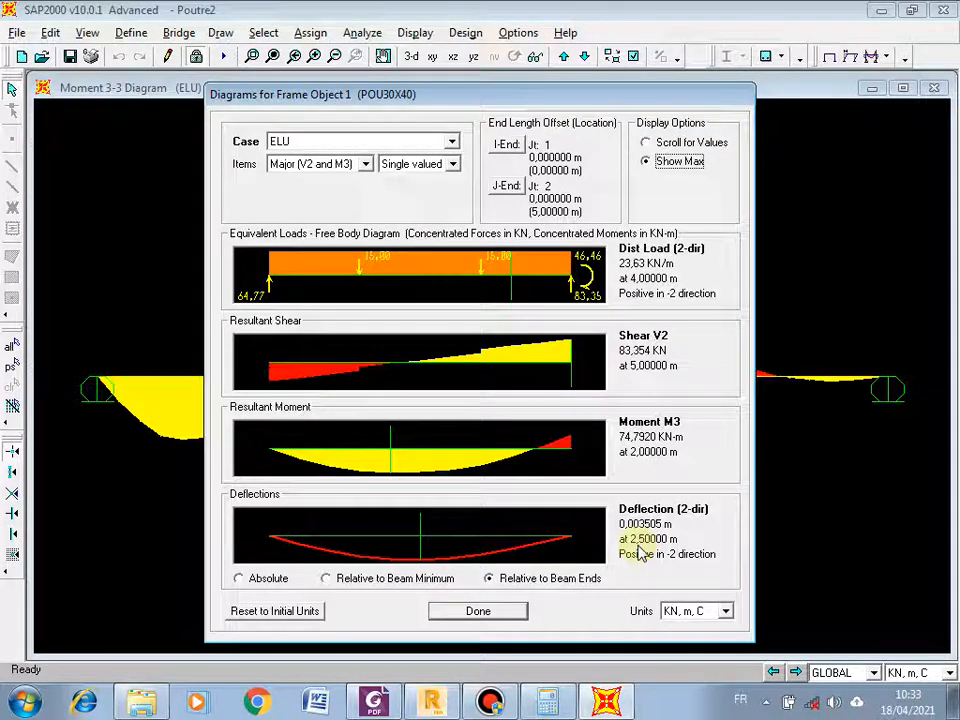
left_click(478, 612)
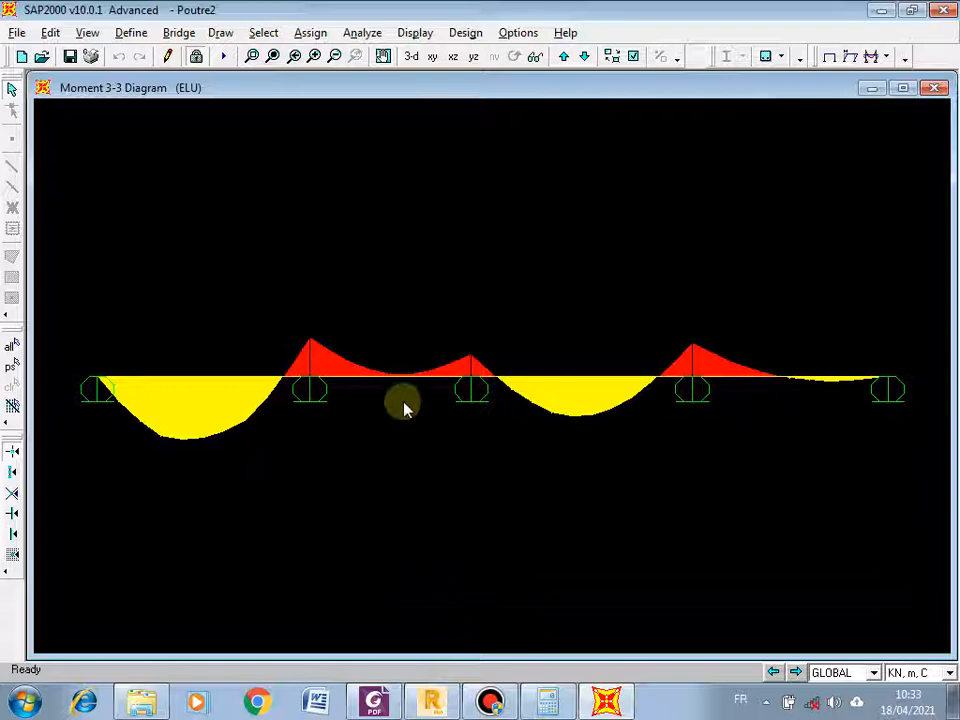
Open the detailed ELU diagrams of the second span's frame to read its shear, moment and deflection, and close them
mouse_move(408, 384)
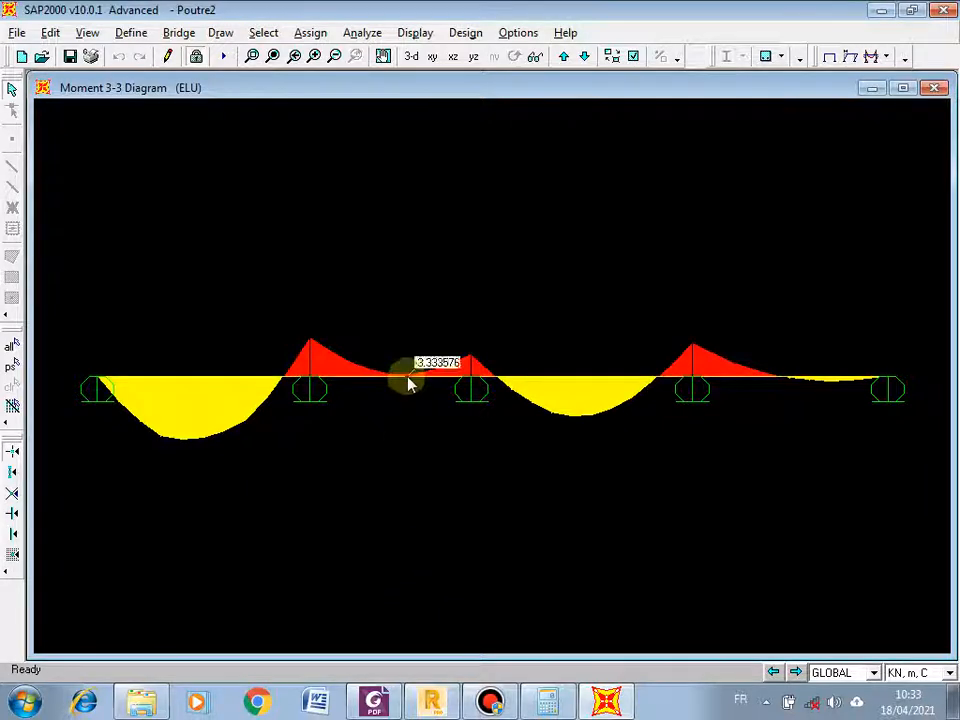
right_click(407, 377)
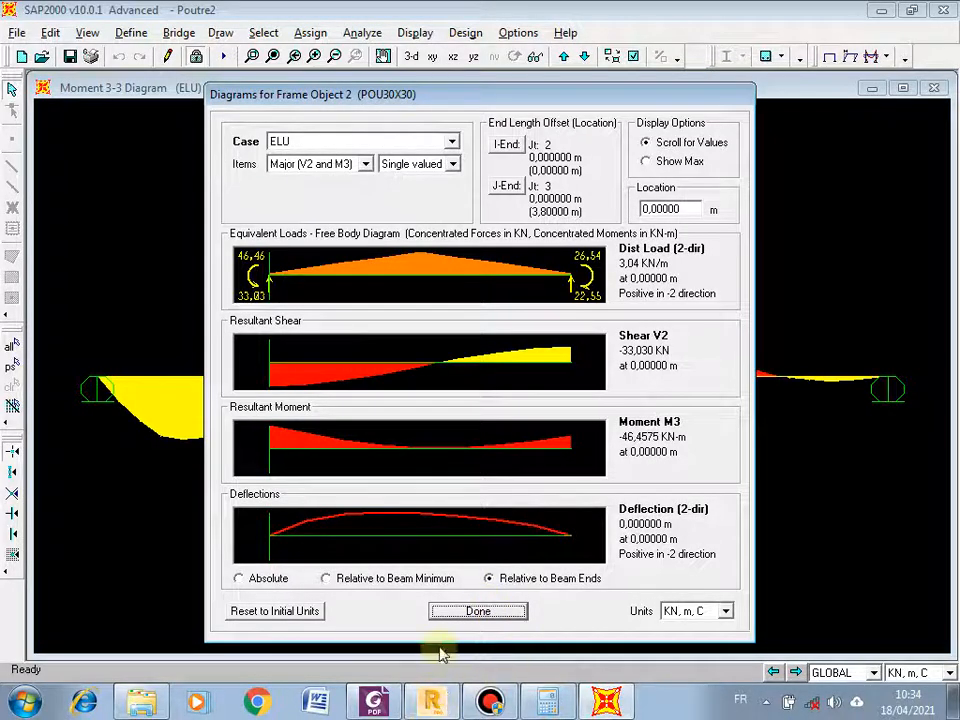
left_click(484, 612)
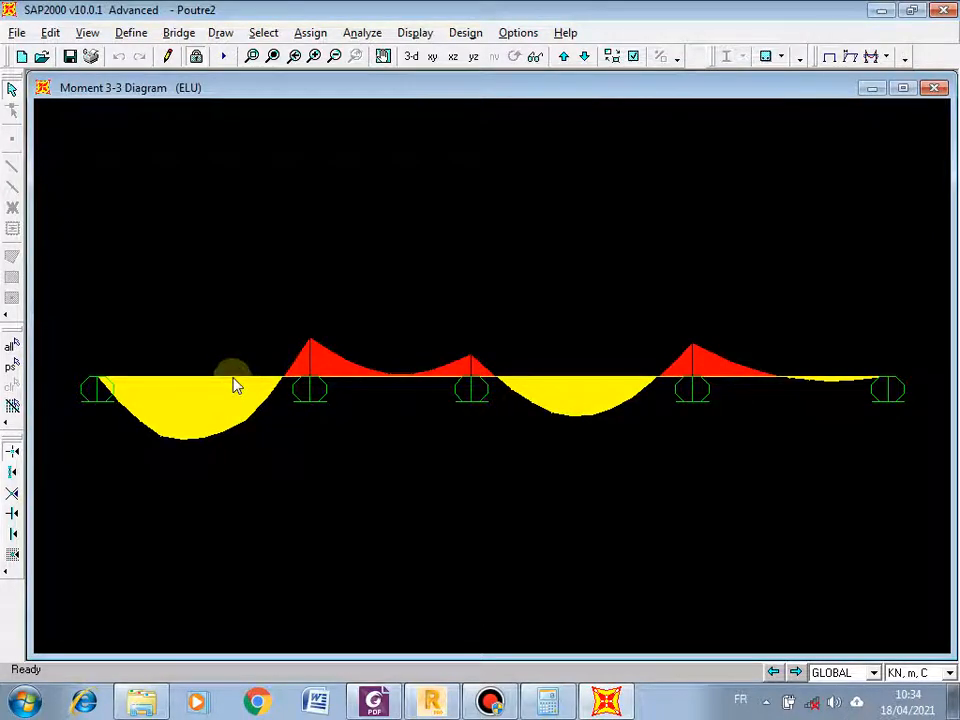
Scroll through the first span's ELU shear and moment values from its start to about 4.79 m, and close the diagrams
right_click(235, 386)
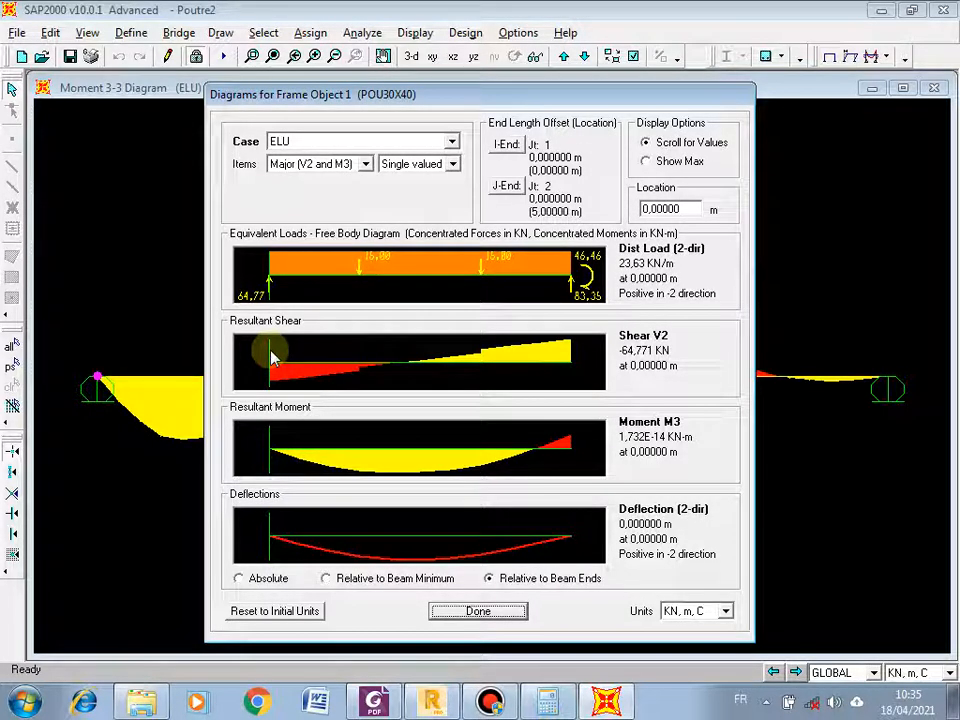
left_click_drag(271, 351, 559, 455)
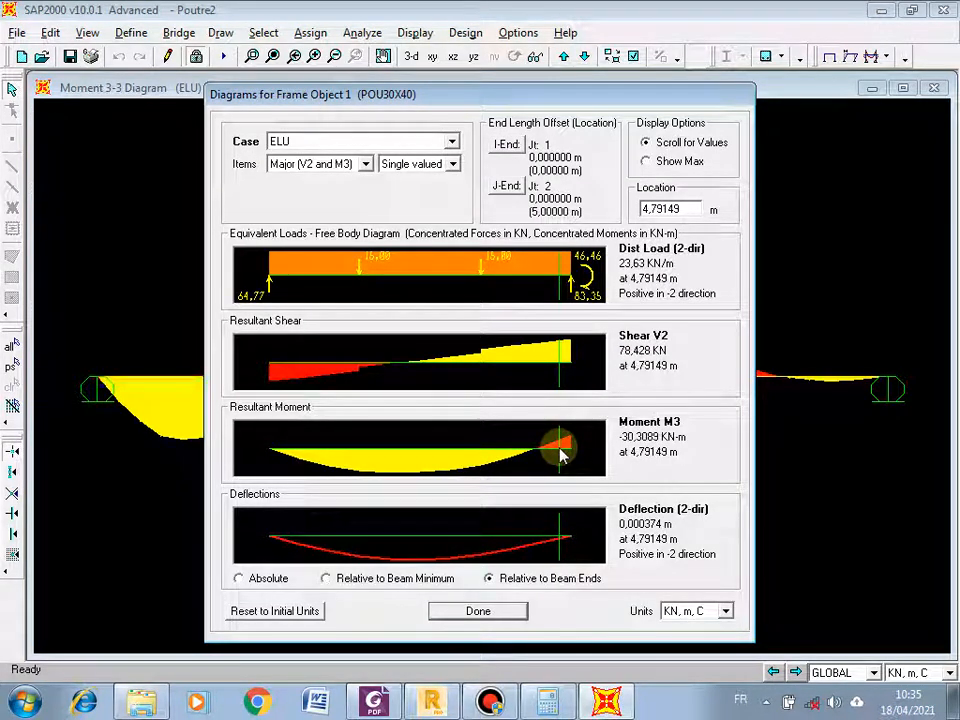
left_click(505, 616)
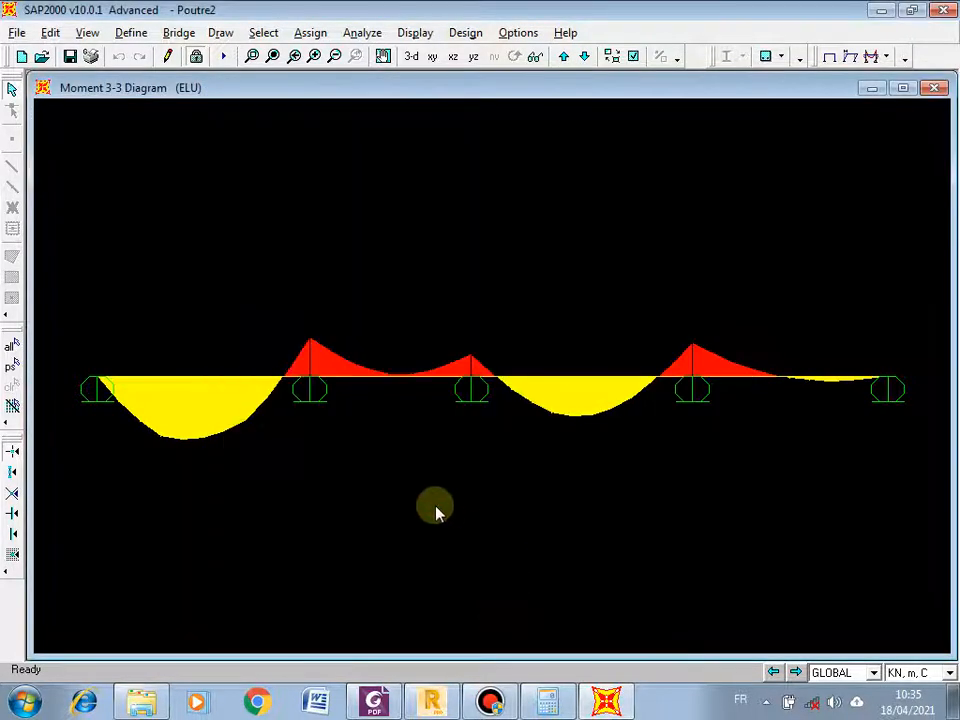
Show the maximum ELU shear, moment and deflection of the second span's frame, and close the diagrams
right_click(384, 385)
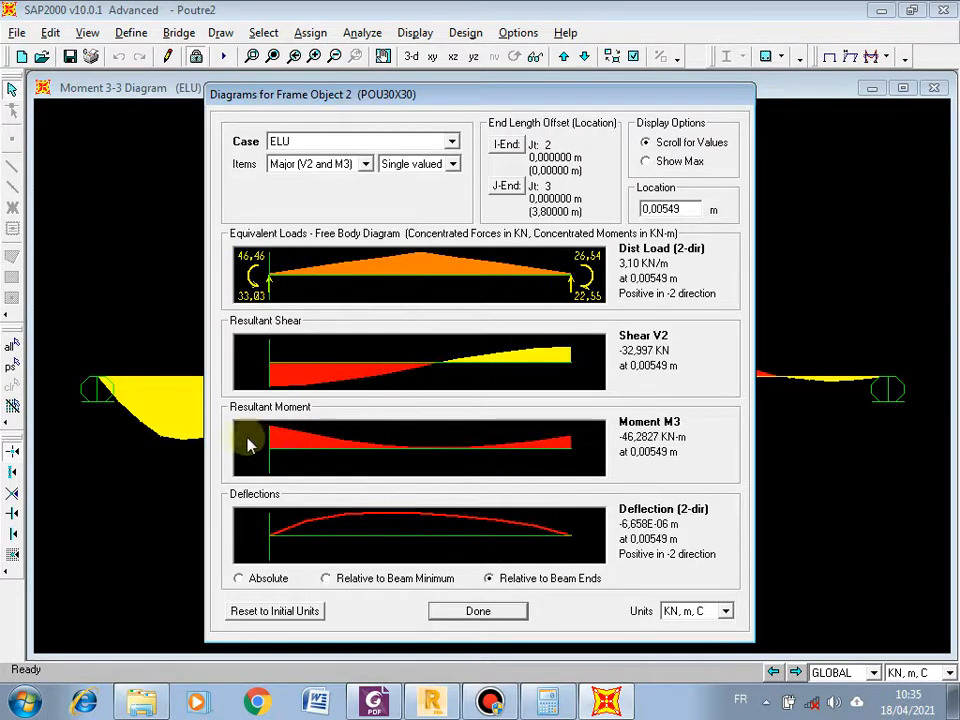
left_click(668, 161)
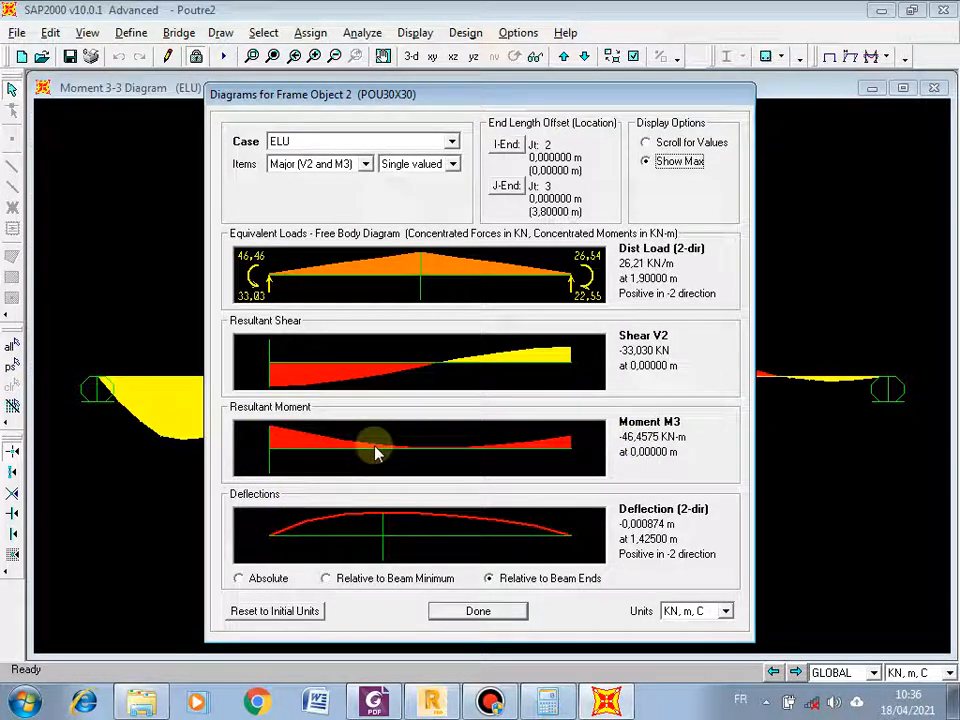
left_click(480, 612)
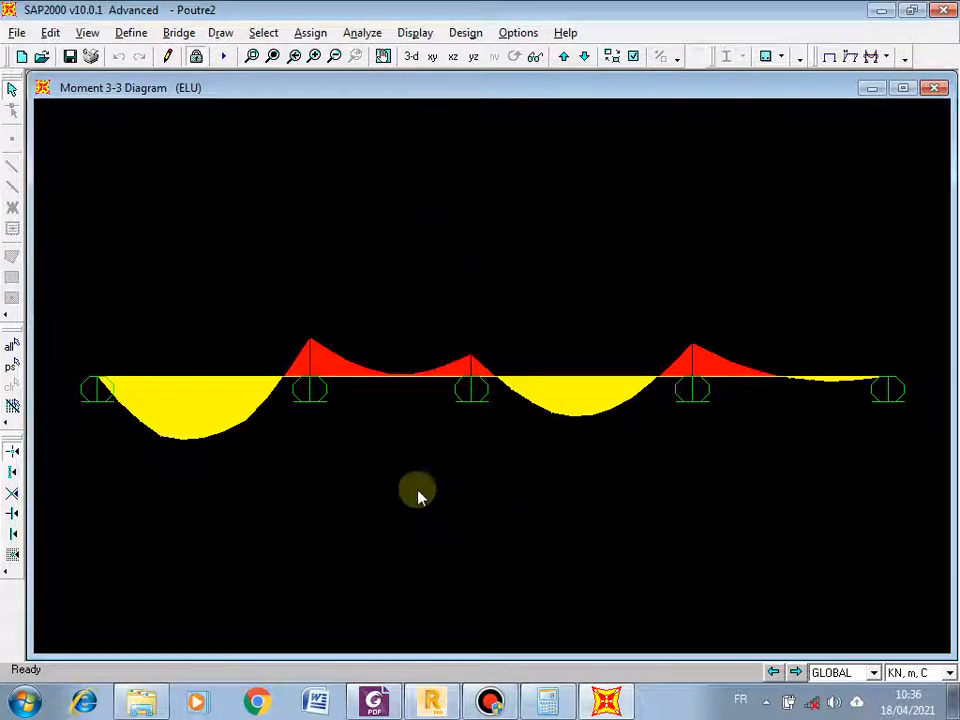
Check the worksheet PDF's requests and view the first span's diagrams for the ELS case to examine its deflection
left_click(375, 703)
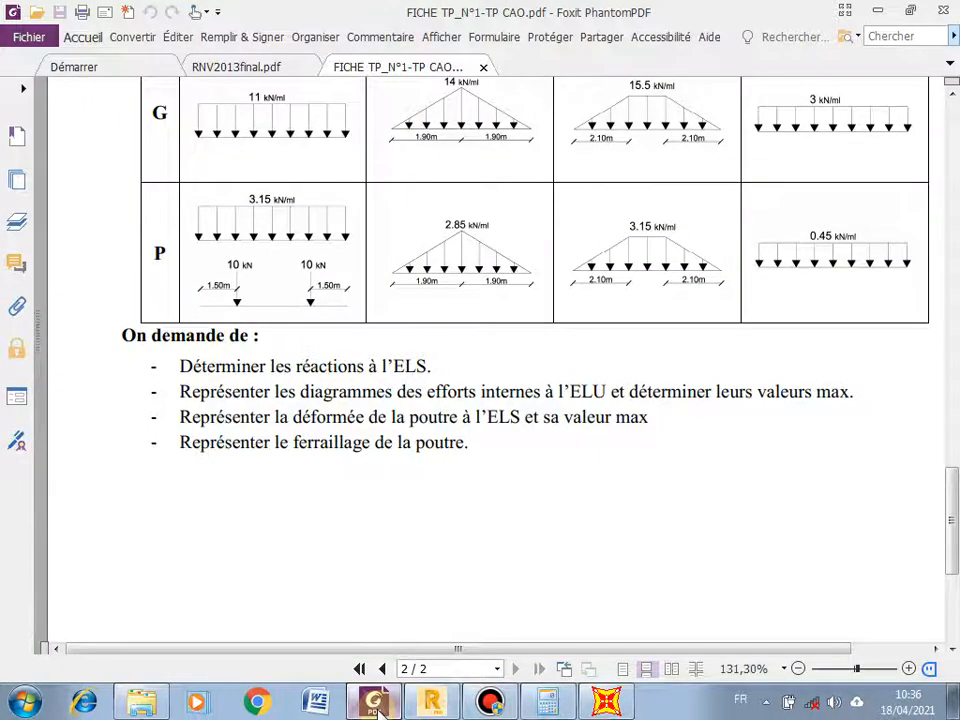
left_click(375, 703)
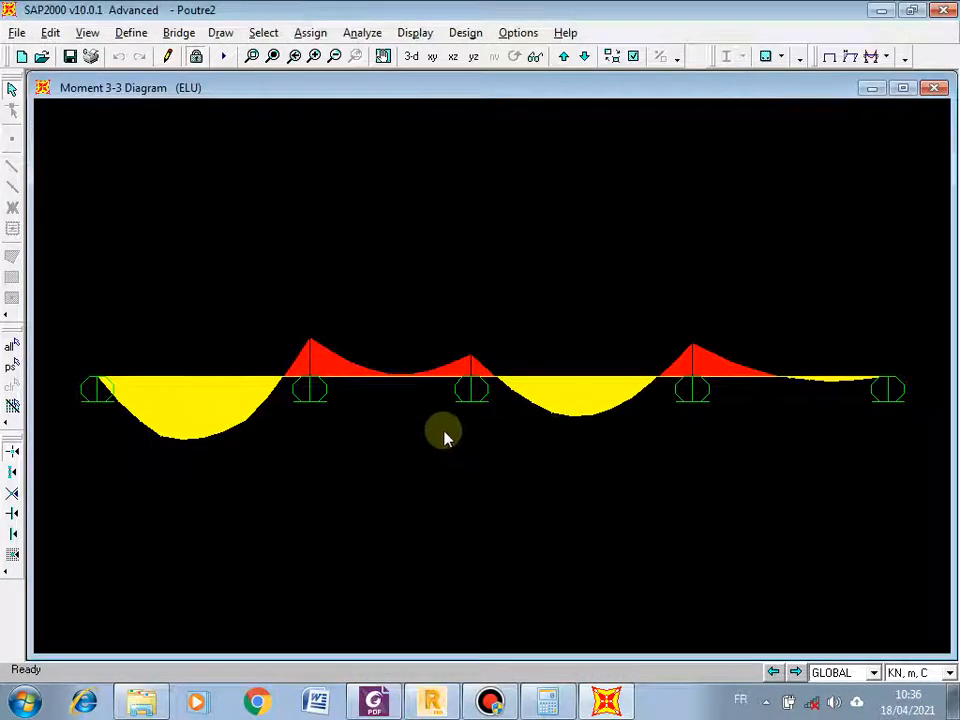
right_click(210, 379)
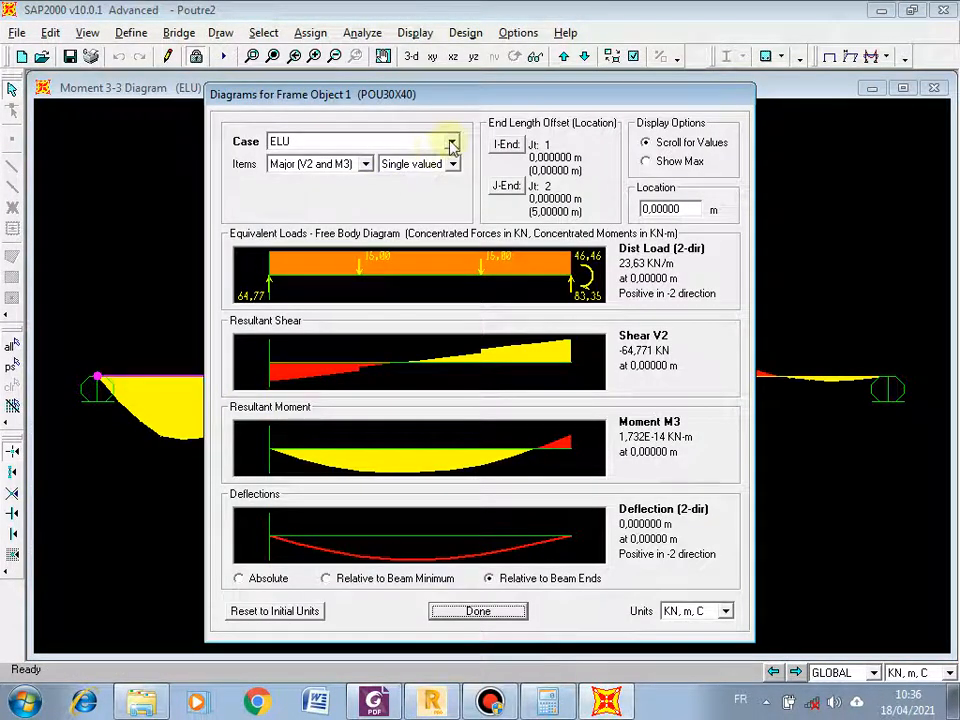
left_click(452, 144)
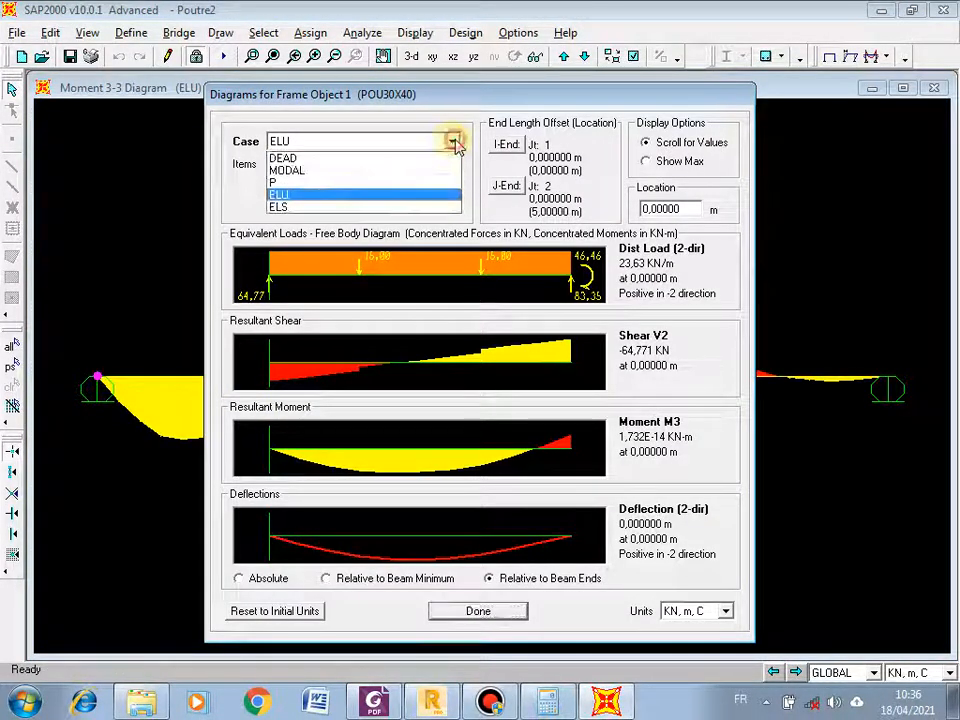
left_click(326, 207)
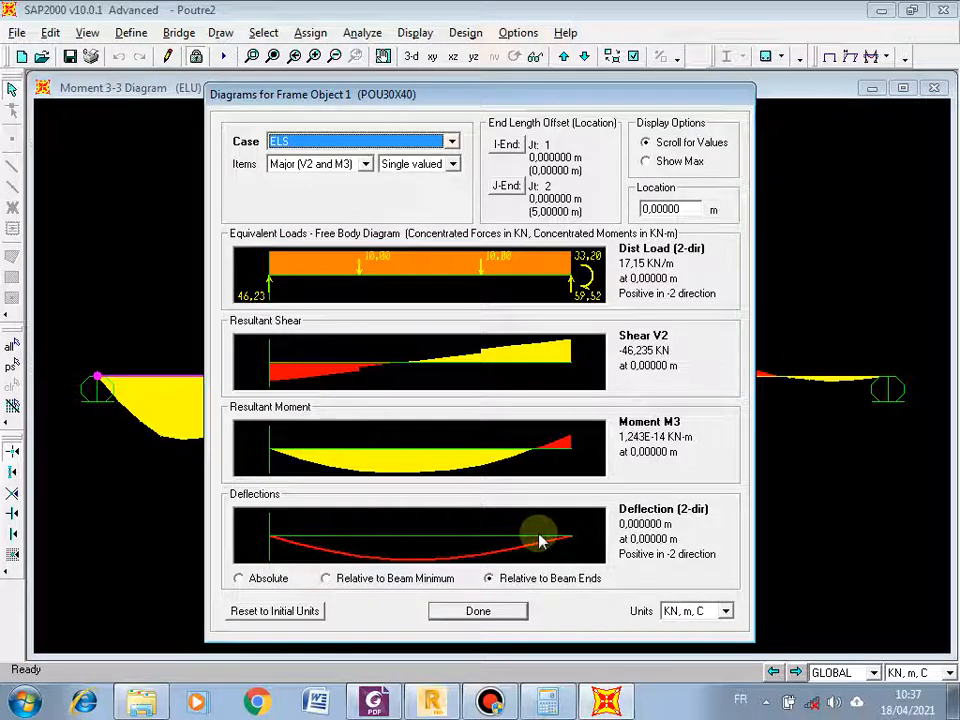
left_click(493, 612)
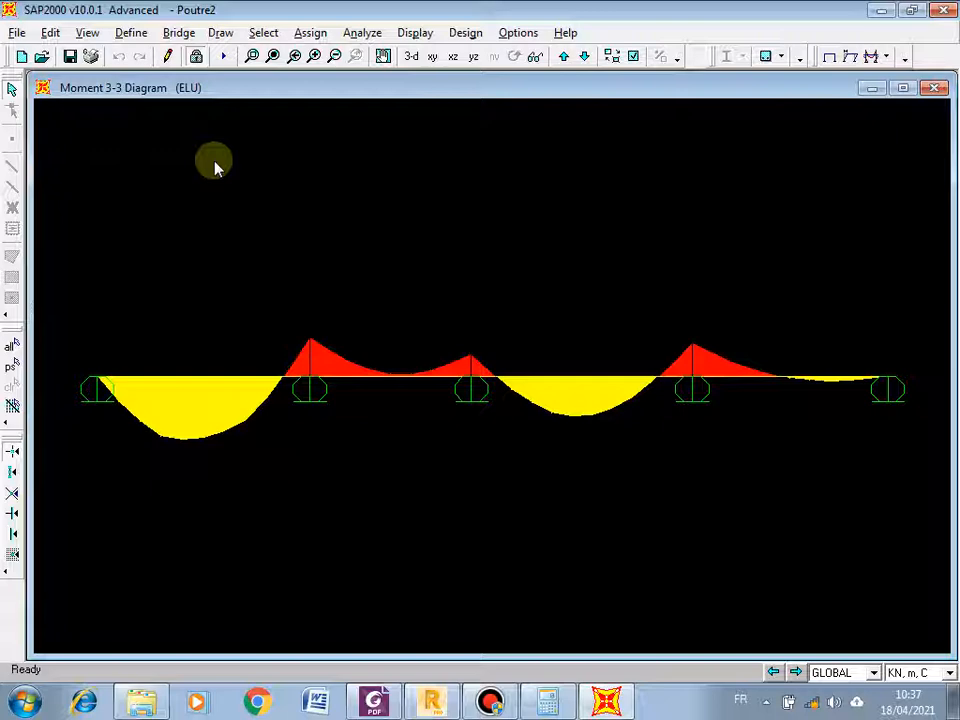
Recheck the worksheet PDF's requests and remove DCON1 and DCON2 from the concrete frame design combinations
left_click(374, 700)
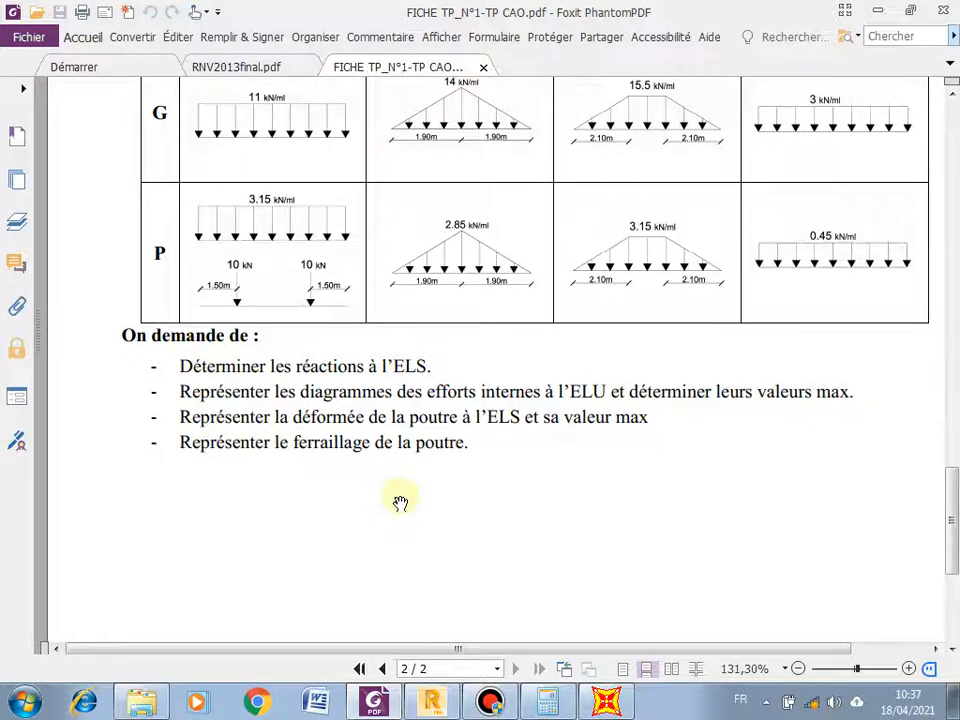
left_click(606, 700)
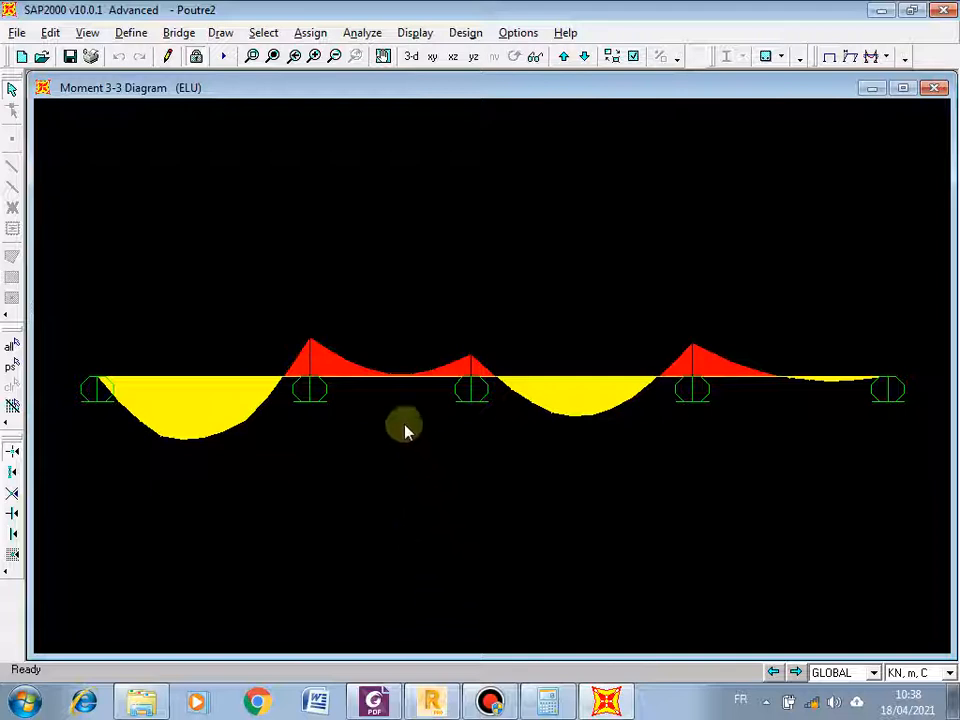
left_click(464, 36)
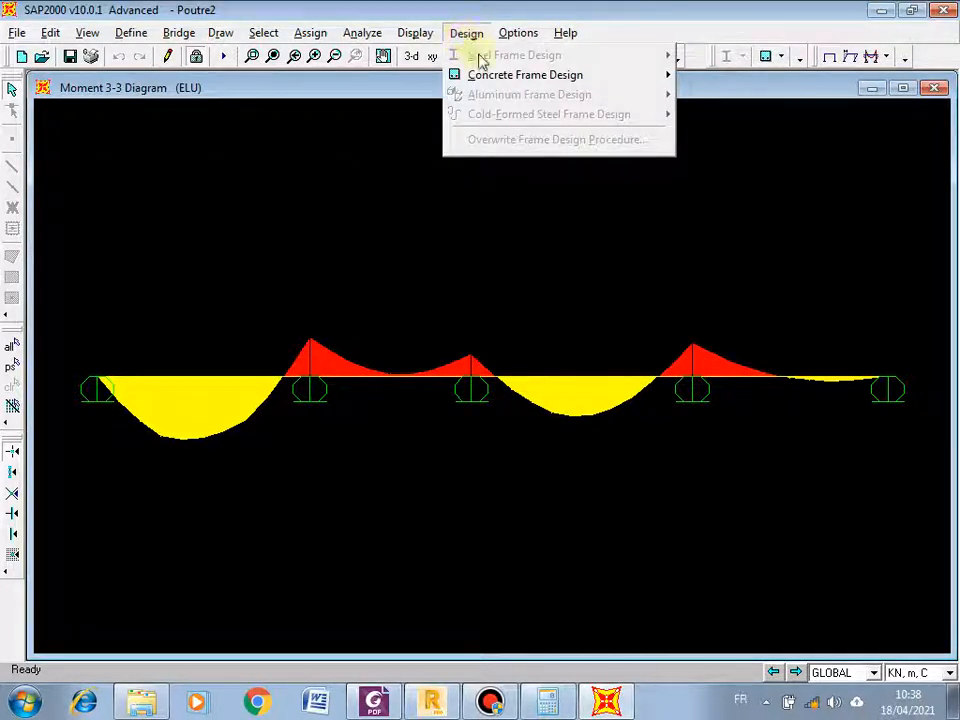
mouse_move(497, 77)
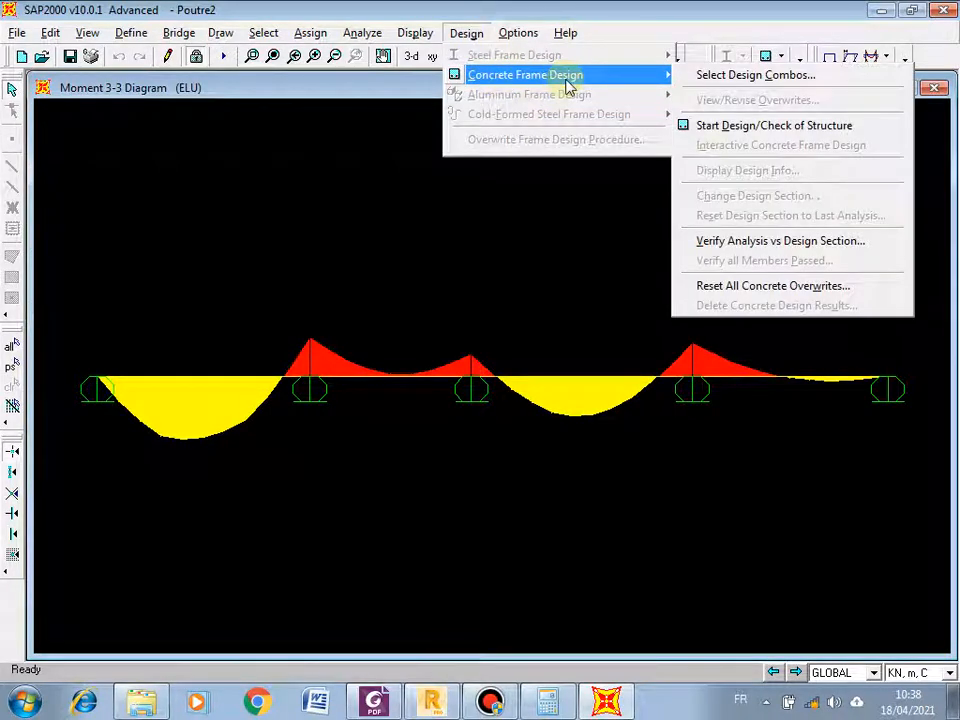
left_click(738, 78)
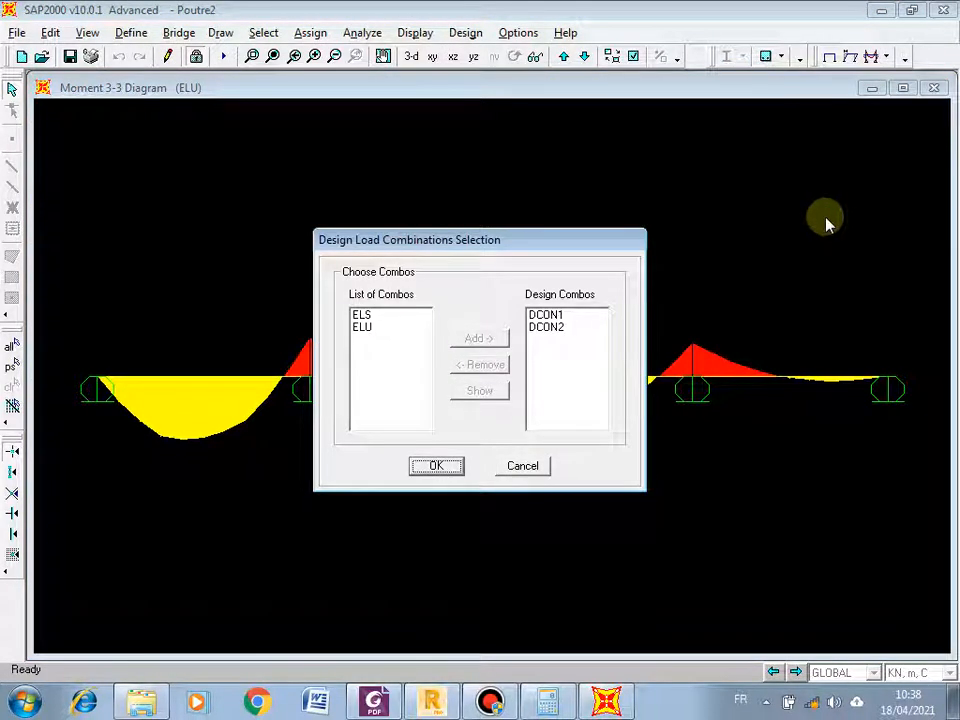
left_click(366, 316)
left_click(370, 328)
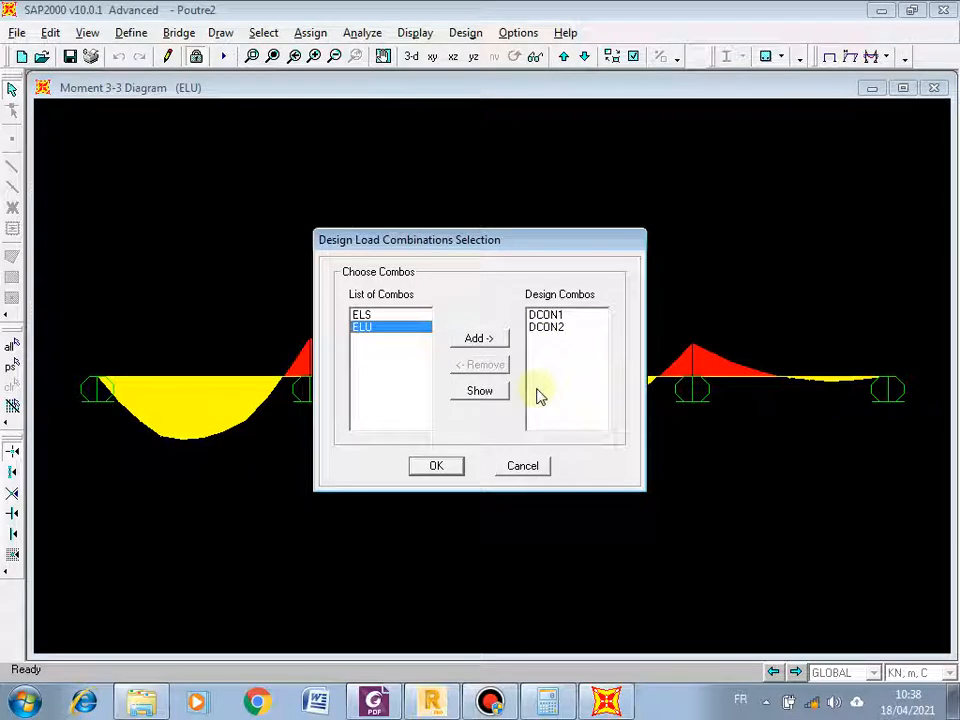
left_click(552, 317)
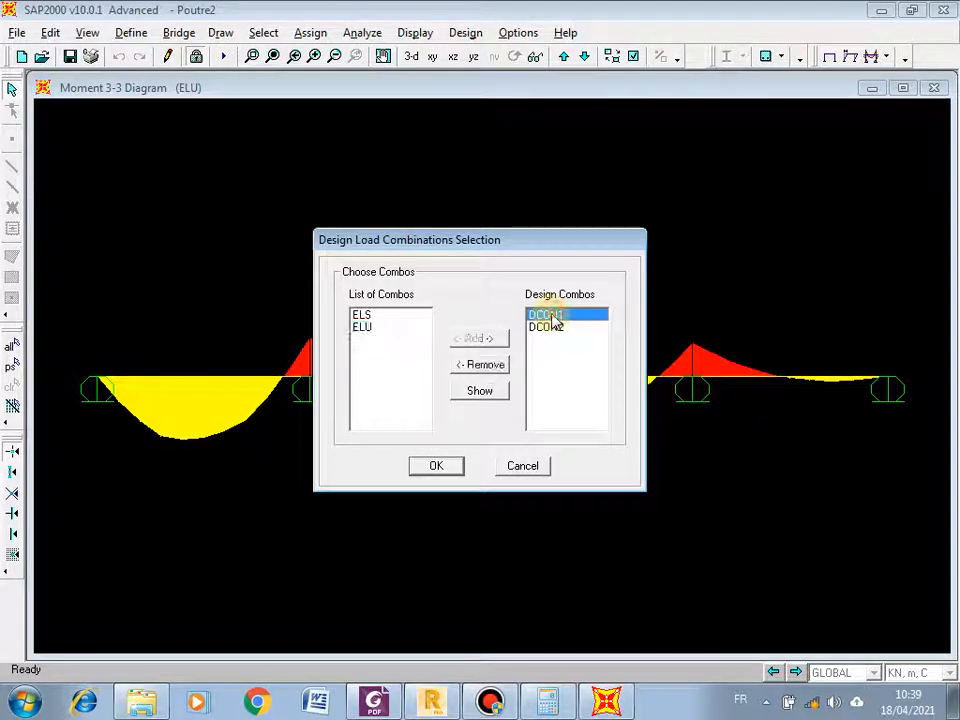
left_click(495, 370)
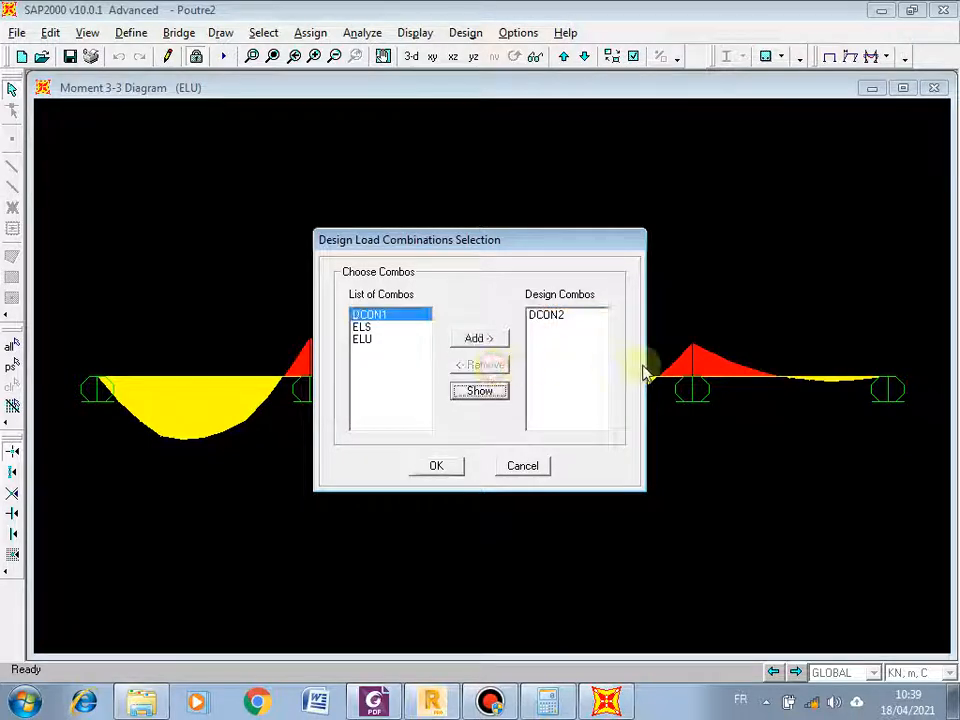
left_click(549, 318)
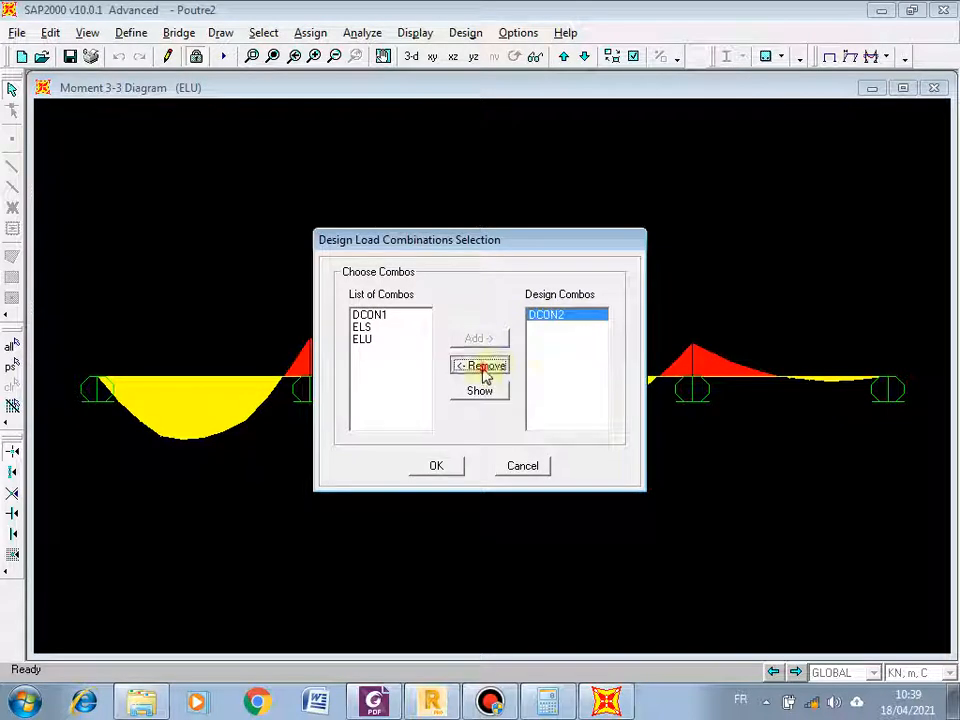
left_click(483, 365)
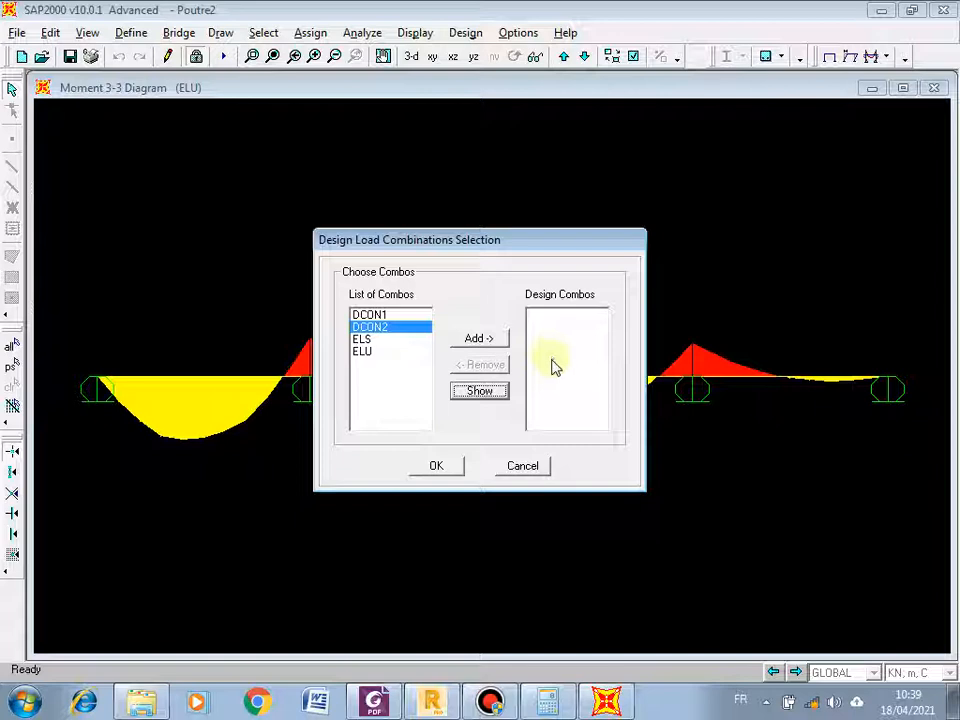
Add ELU as the concrete frame design combination and accept the selection
left_click(368, 353)
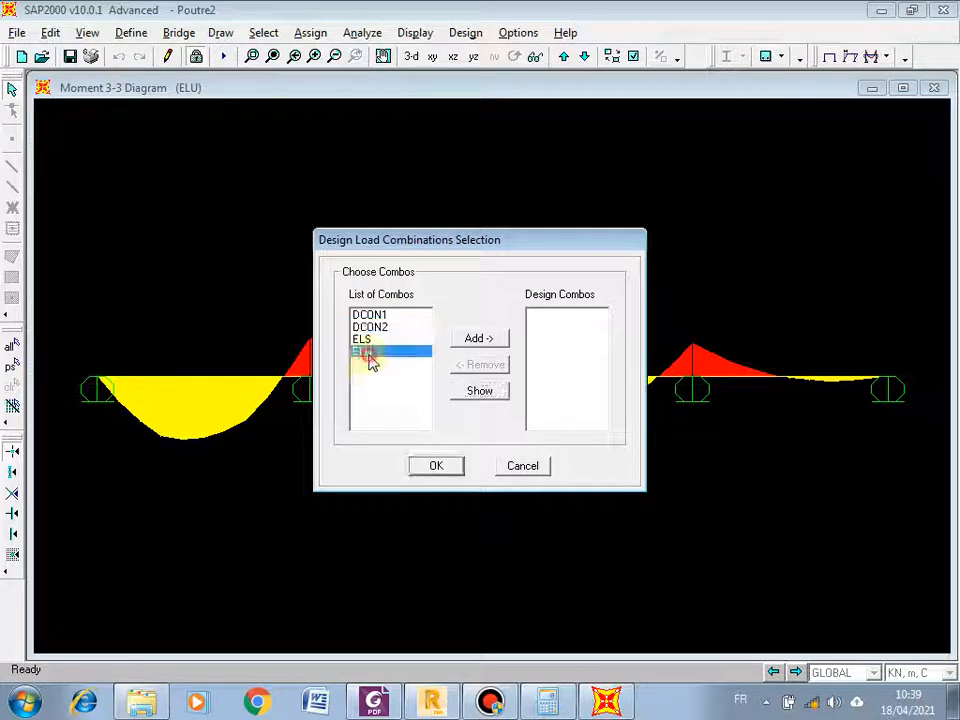
left_click(484, 343)
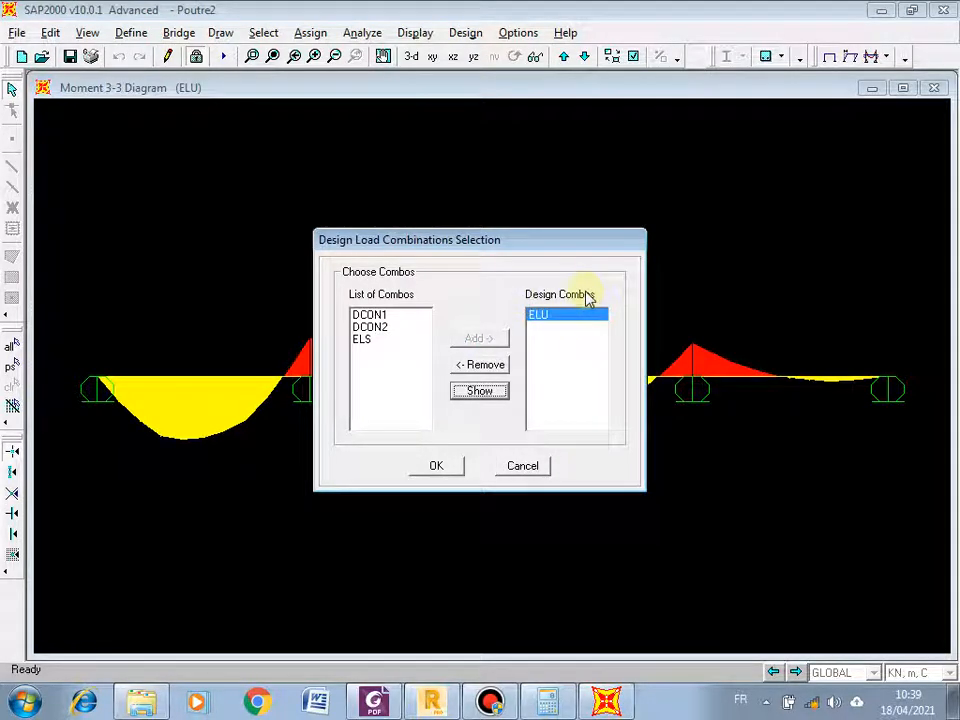
left_click(448, 468)
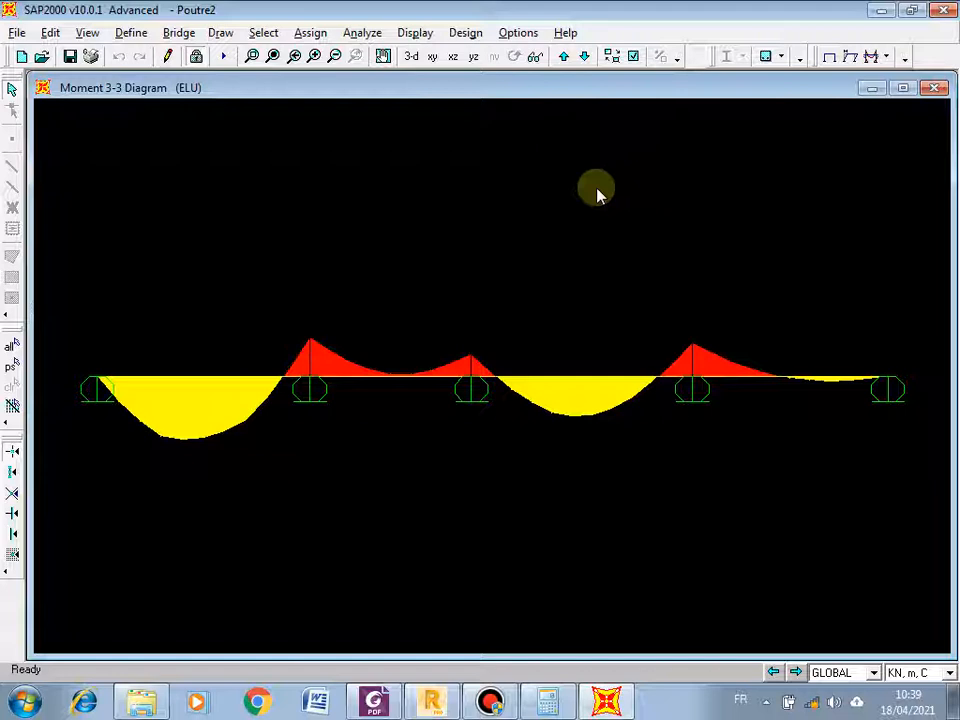
left_click(468, 35)
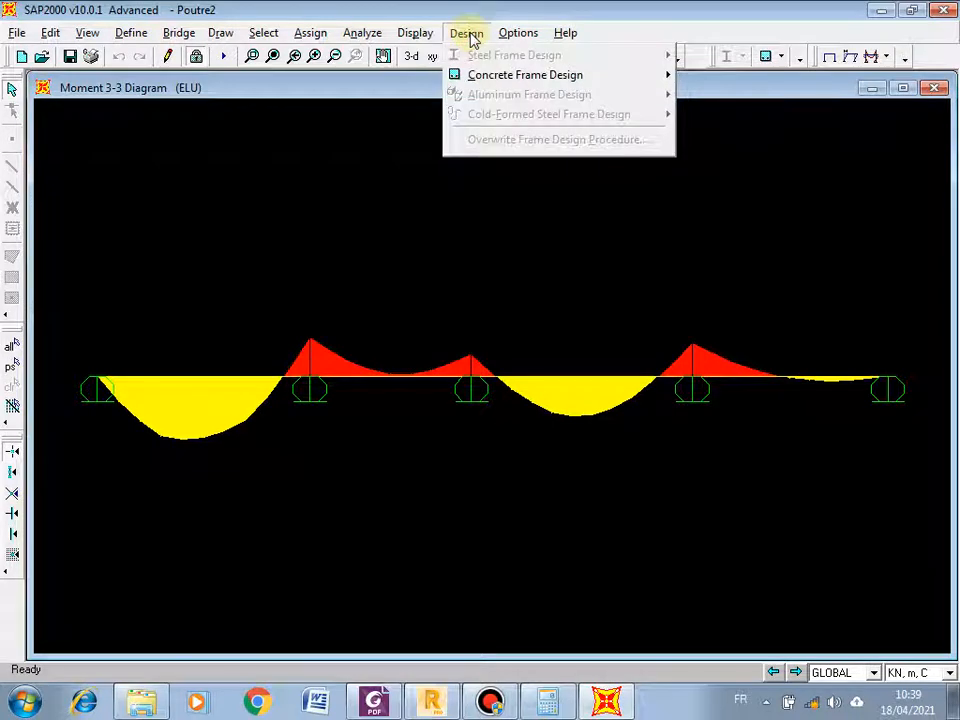
mouse_move(497, 8)
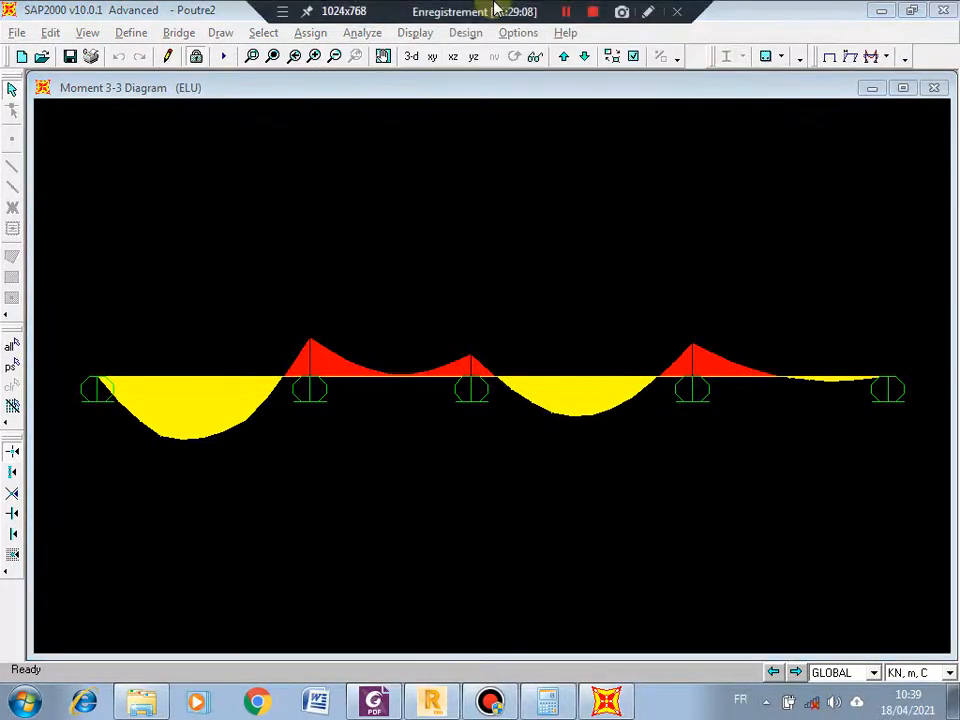
Run the concrete frame design check of the structure to display the beam's longitudinal reinforcing areas
left_click(466, 33)
mouse_move(527, 78)
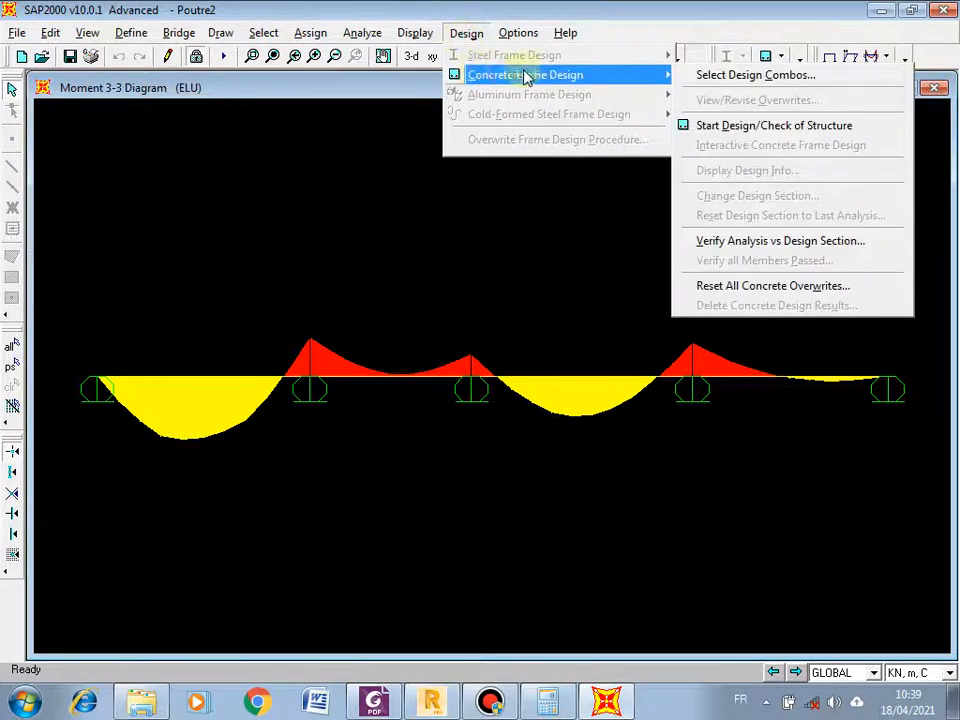
left_click(762, 130)
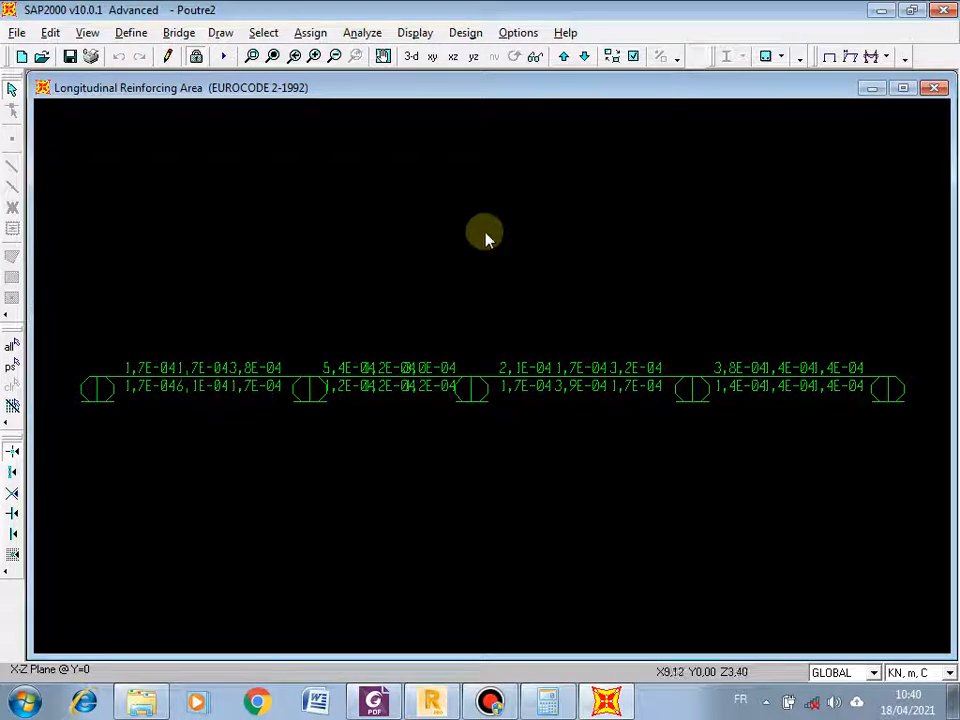
Set the model's display units to KN, cm, C for the reinforcement areas
left_click(903, 673)
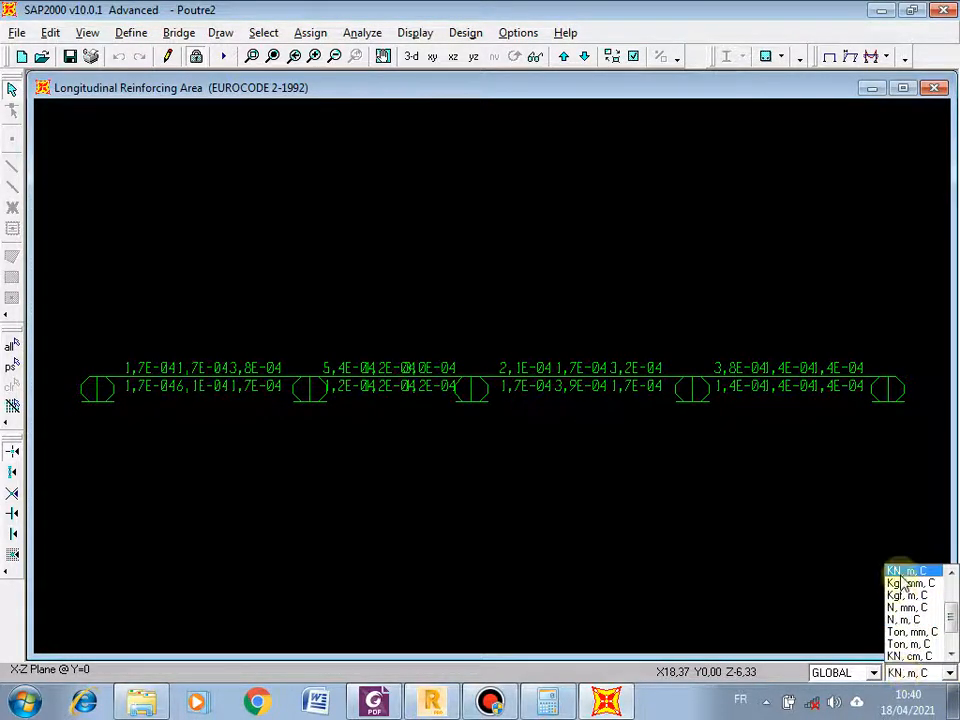
scroll(910, 600, "up", 1)
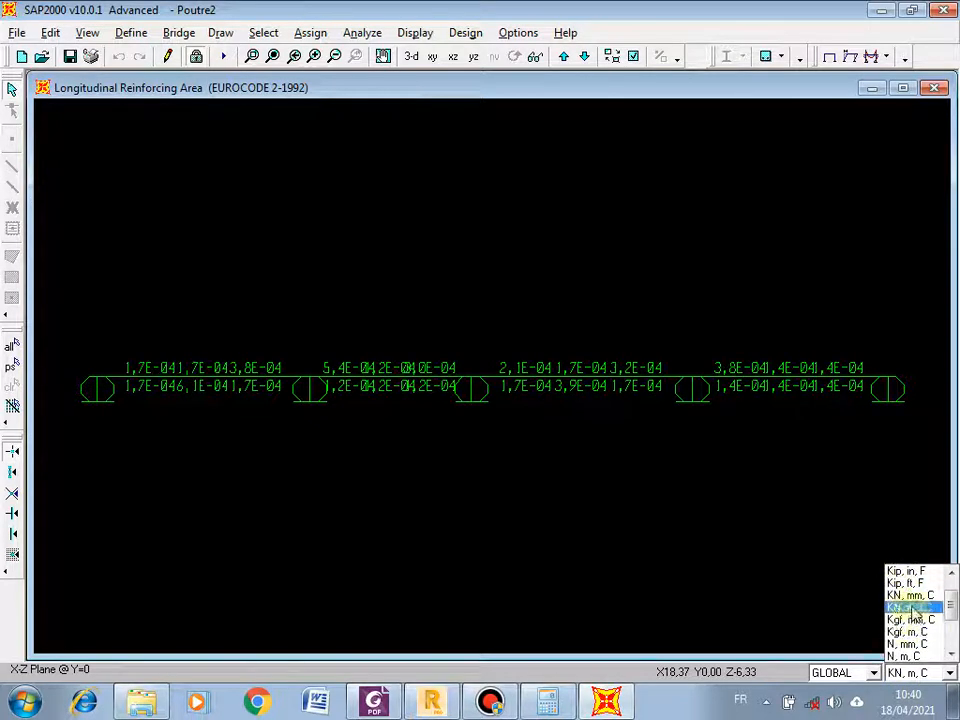
scroll(910, 610, "up", 1)
scroll(918, 600, "down", 2)
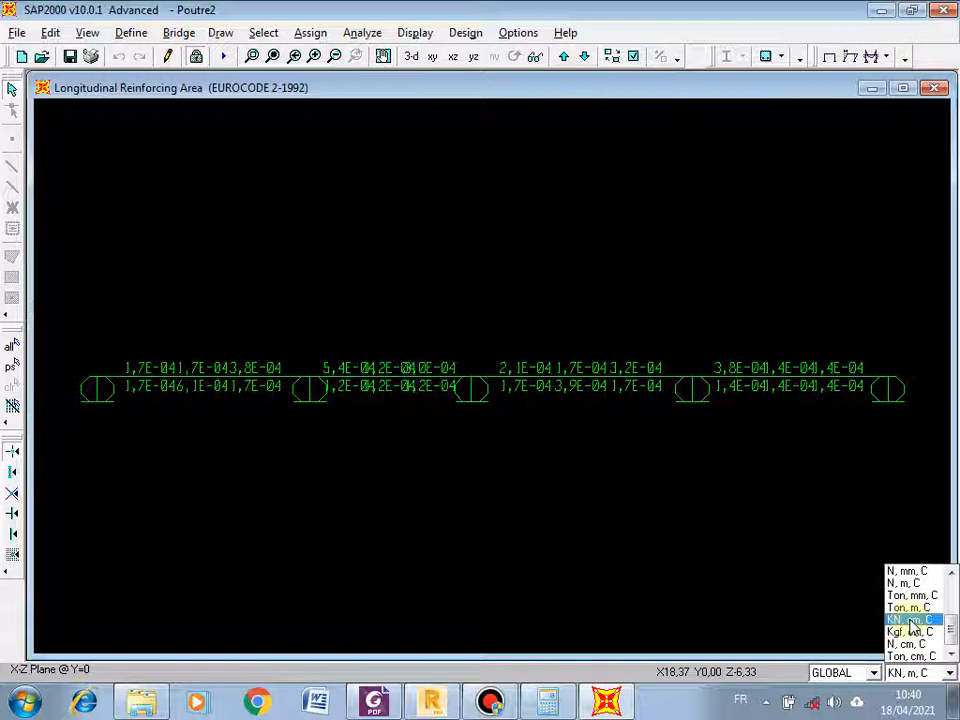
left_click(910, 621)
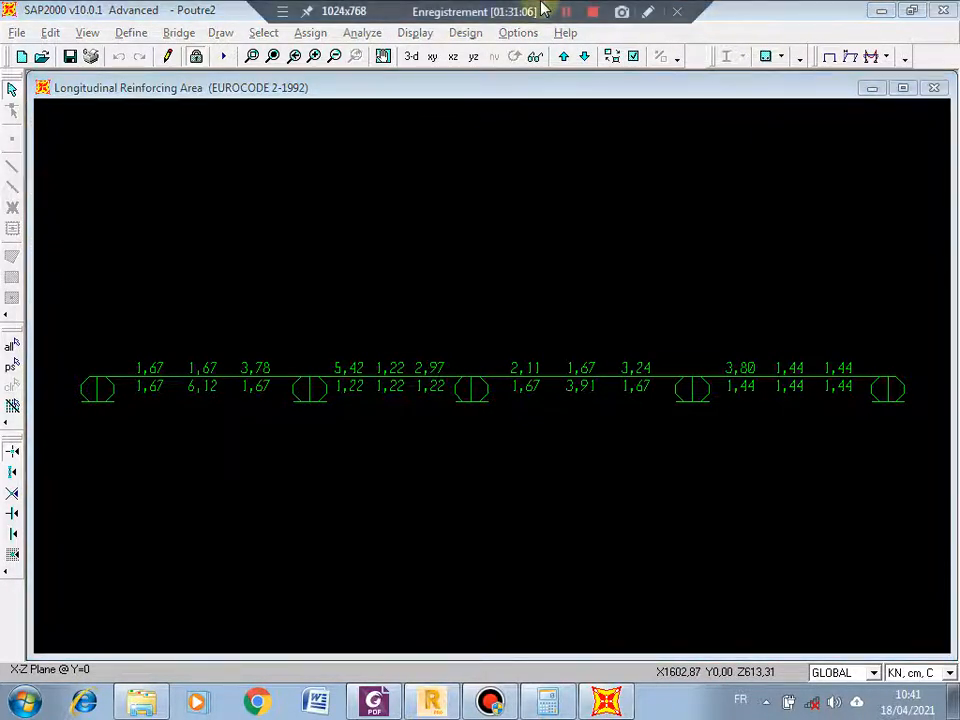
Annotate the first span with red vertical lines at both supports and between its three reinforcement zones
left_click(644, 10)
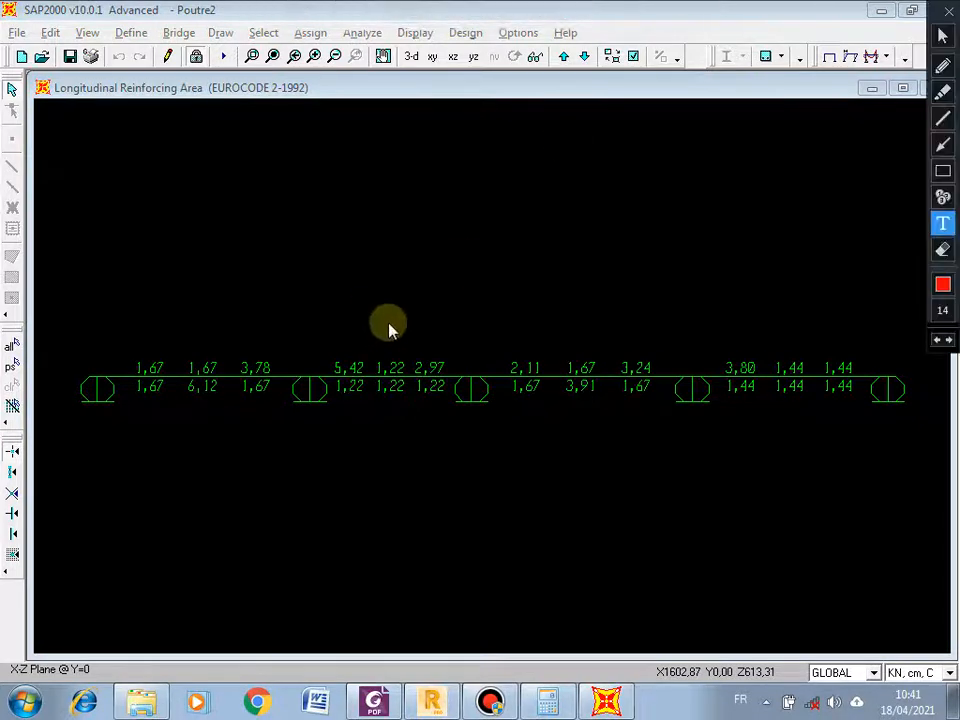
left_click(943, 118)
left_click_drag(175, 322, 176, 412)
left_click_drag(225, 326, 228, 406)
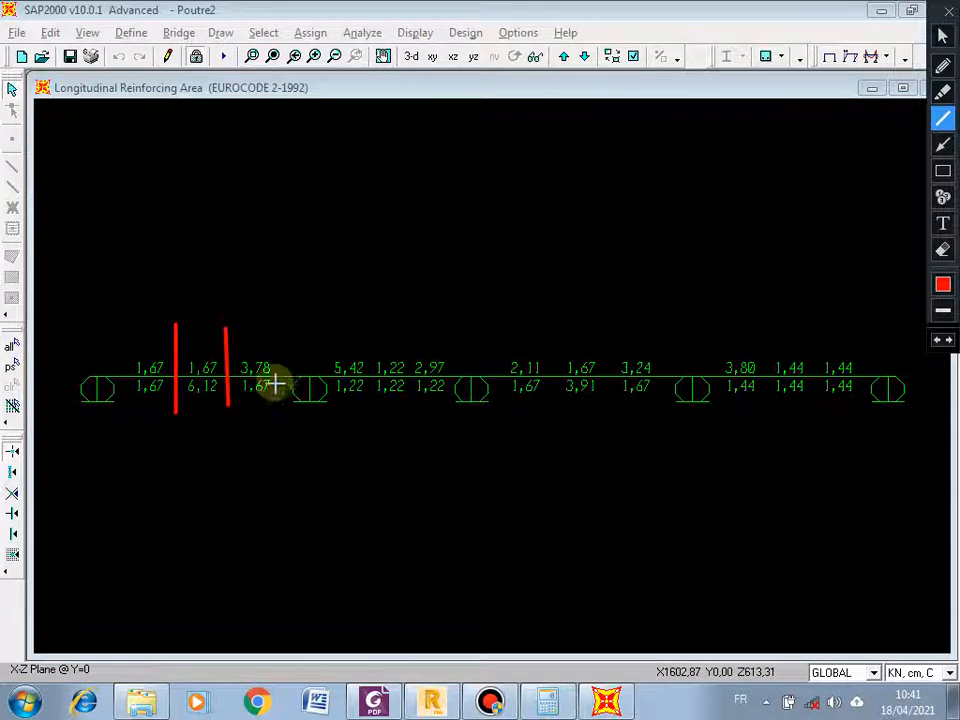
left_click_drag(283, 328, 310, 428)
key("ctrl+z")
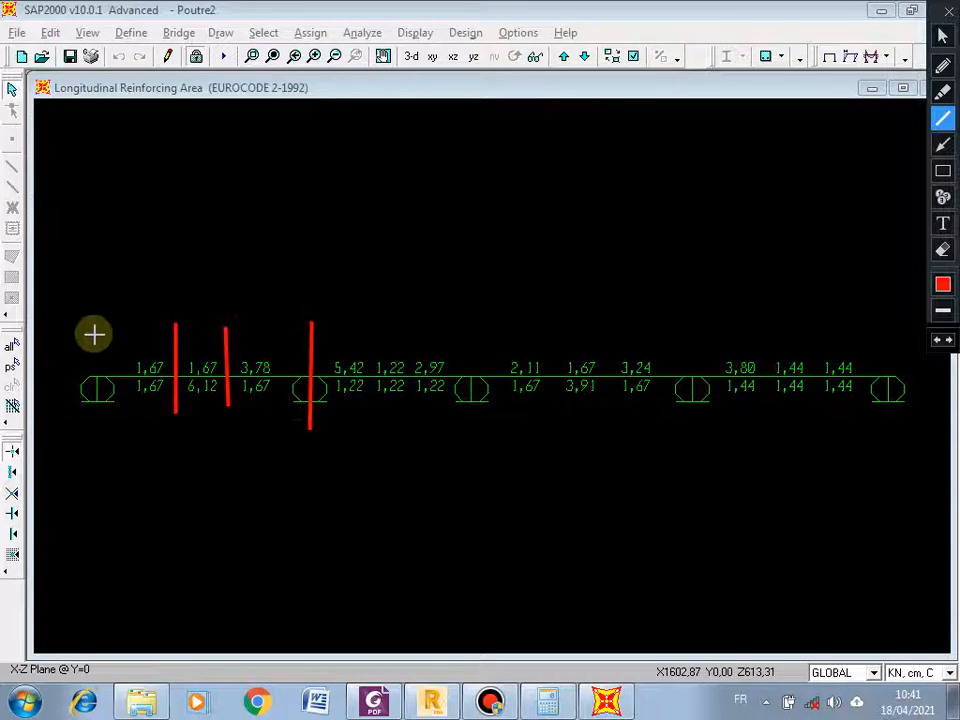
left_click_drag(95, 334, 98, 428)
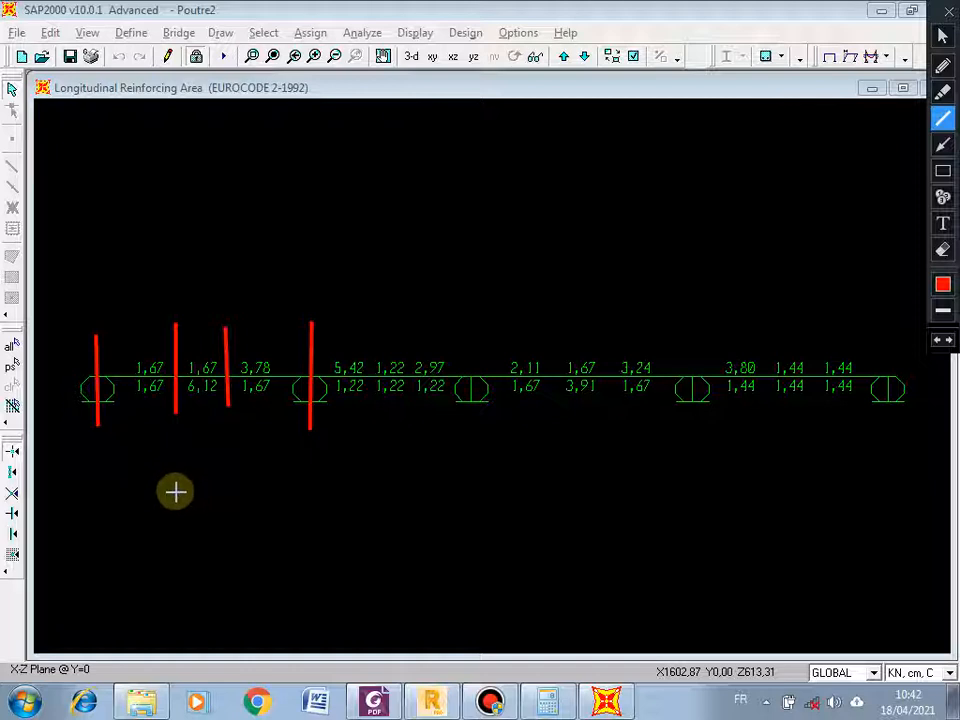
Sketch the bending moment curve freehand over the first span, labelling the span part "+" and the support peak "-"
left_click(942, 65)
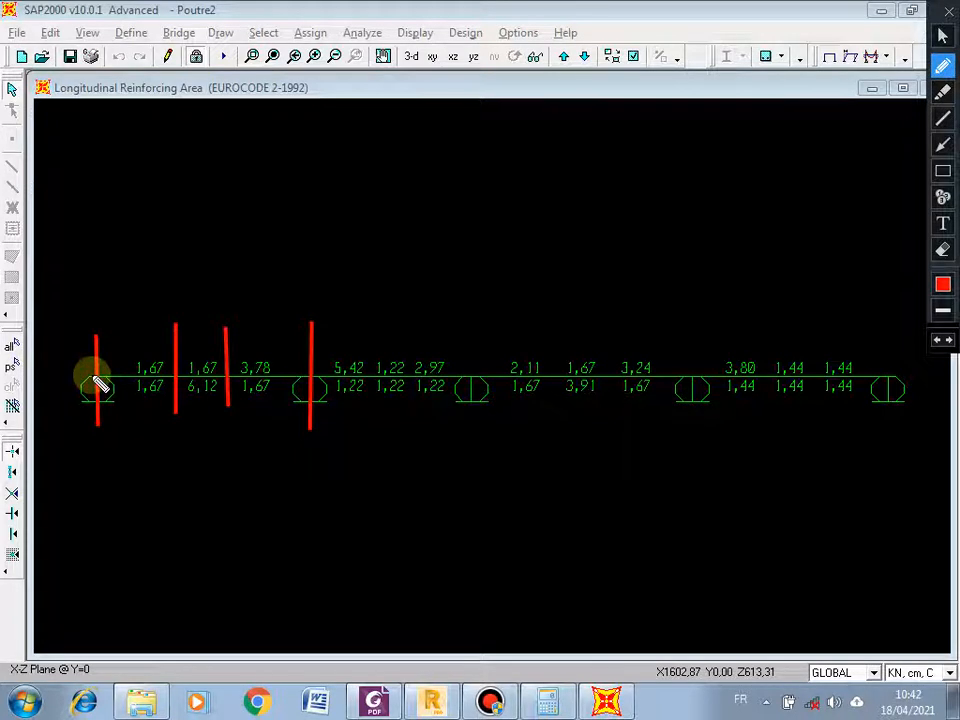
mouse_move(92, 378)
left_mouse_down()
mouse_move(138, 432)
mouse_move(177, 439)
mouse_move(215, 432)
mouse_move(254, 400)
mouse_move(314, 326)
mouse_move(360, 370)
mouse_move(379, 369)
left_mouse_up()
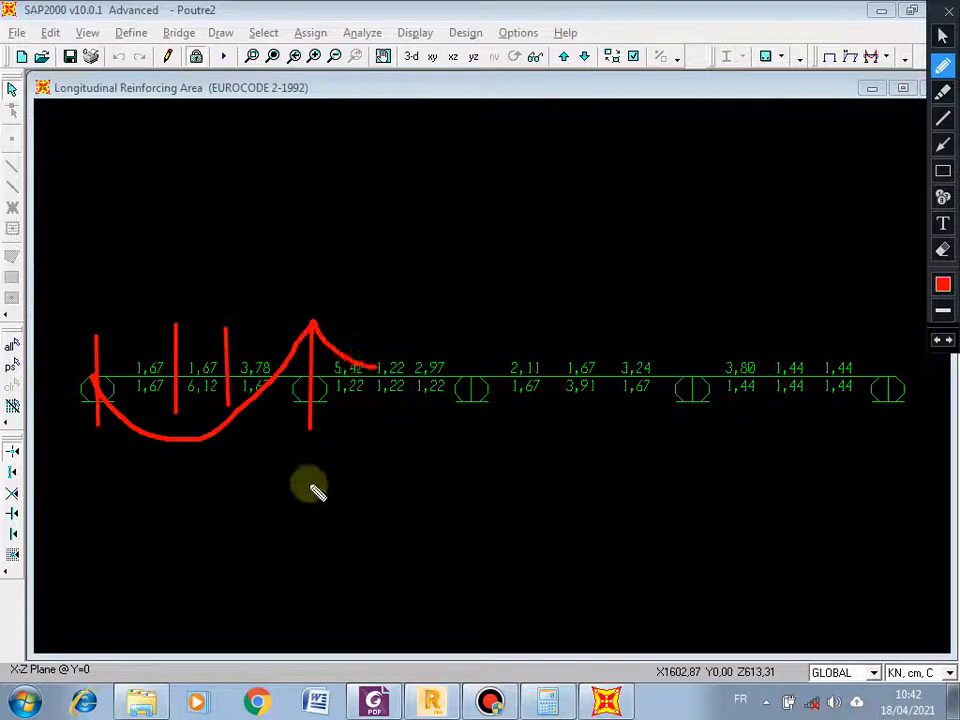
left_click(942, 223)
left_click(177, 461)
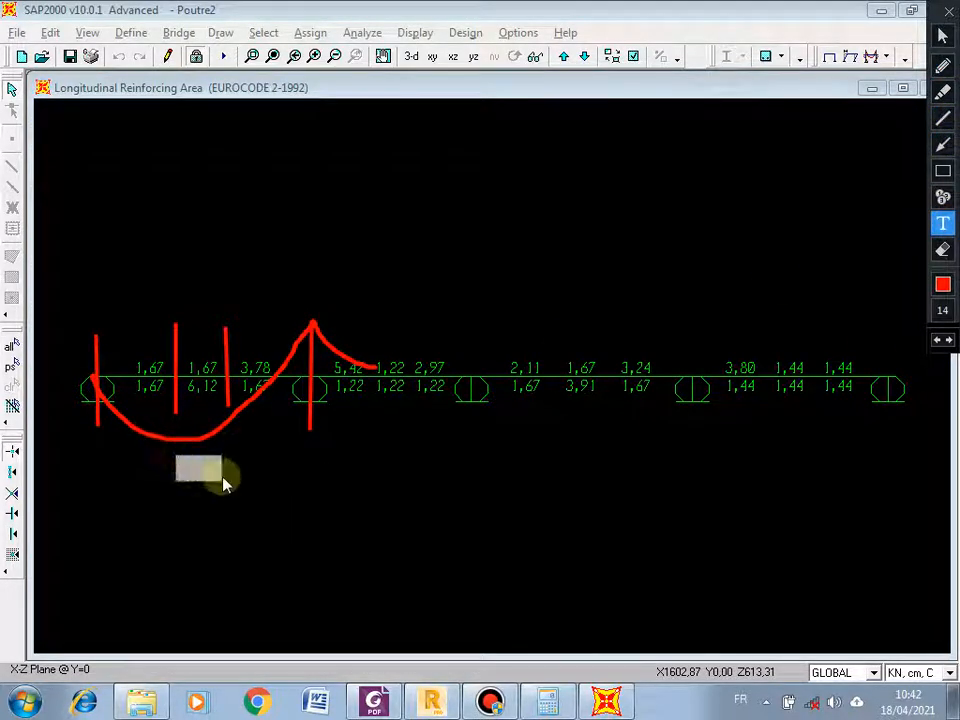
left_click(276, 516)
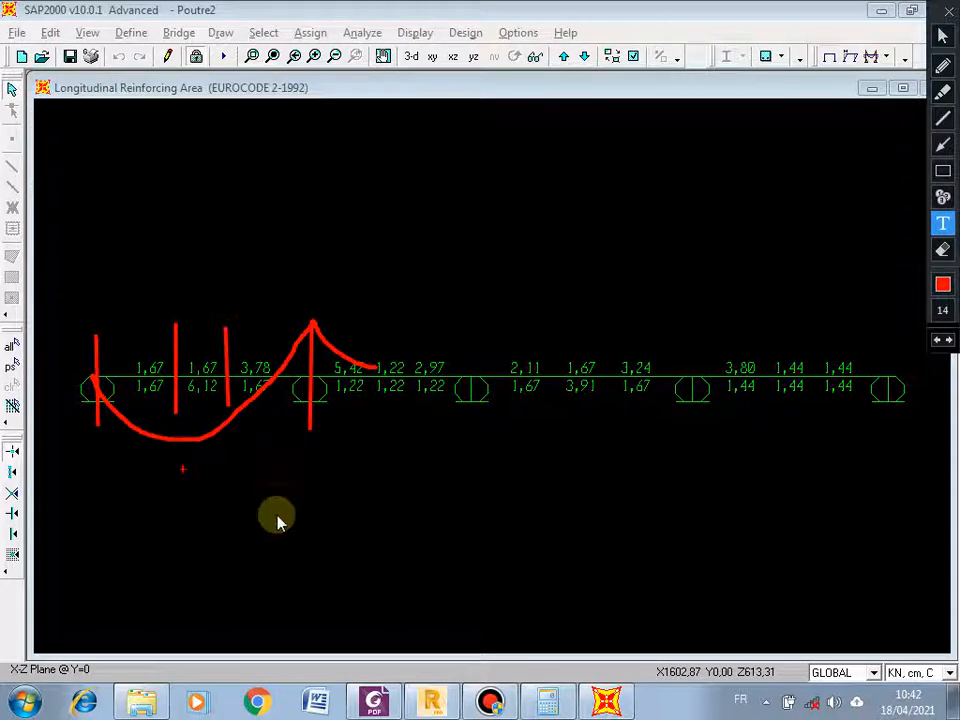
left_click(314, 298)
type("-")
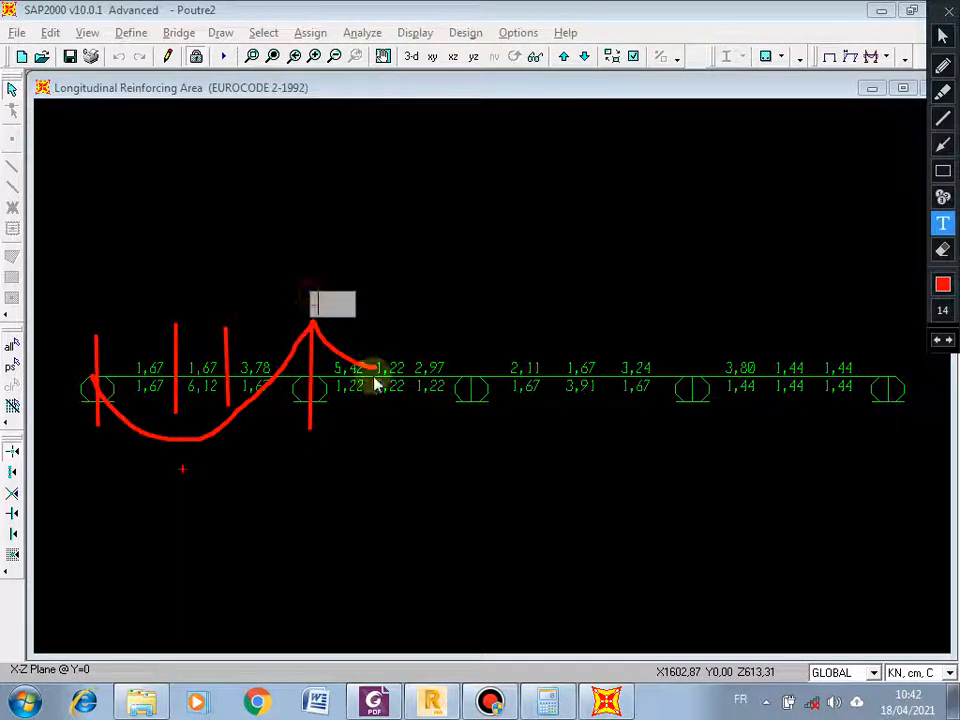
left_click(341, 480)
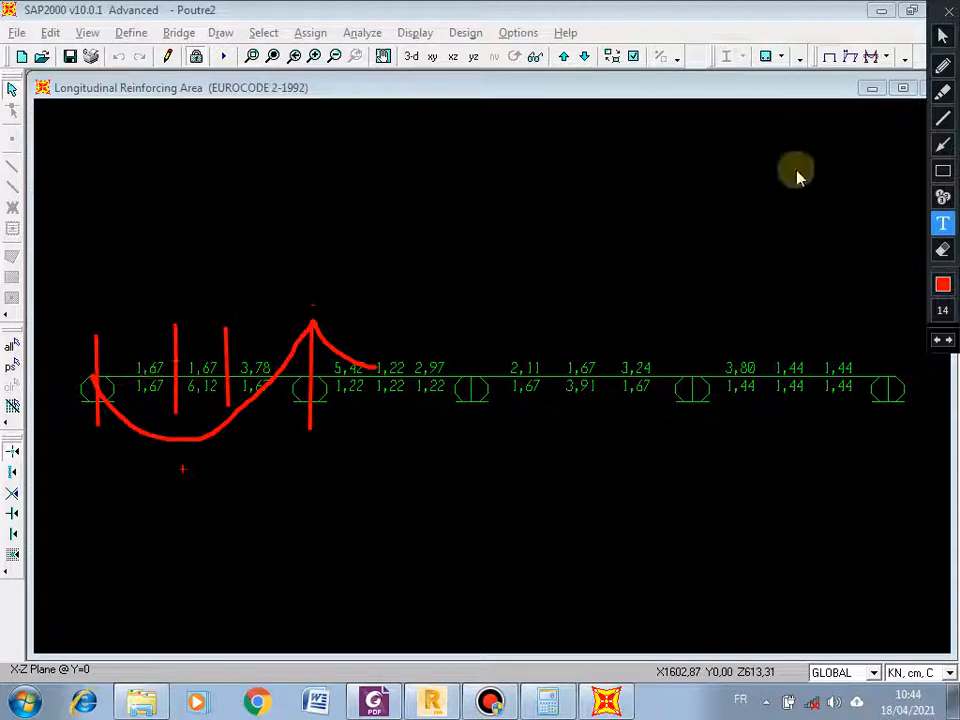
Point red arrows at the first span's three upper reinforcement areas, extending the zone lines to the moment curve, and clear all annotations
left_click(943, 145)
left_click_drag(163, 287, 145, 358)
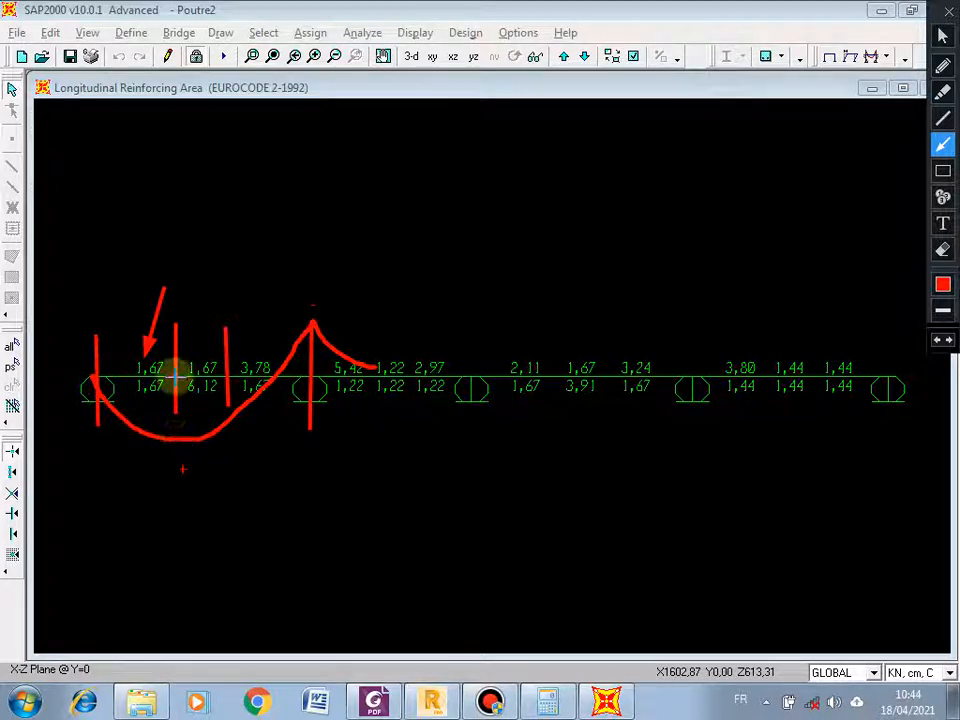
left_click(941, 119)
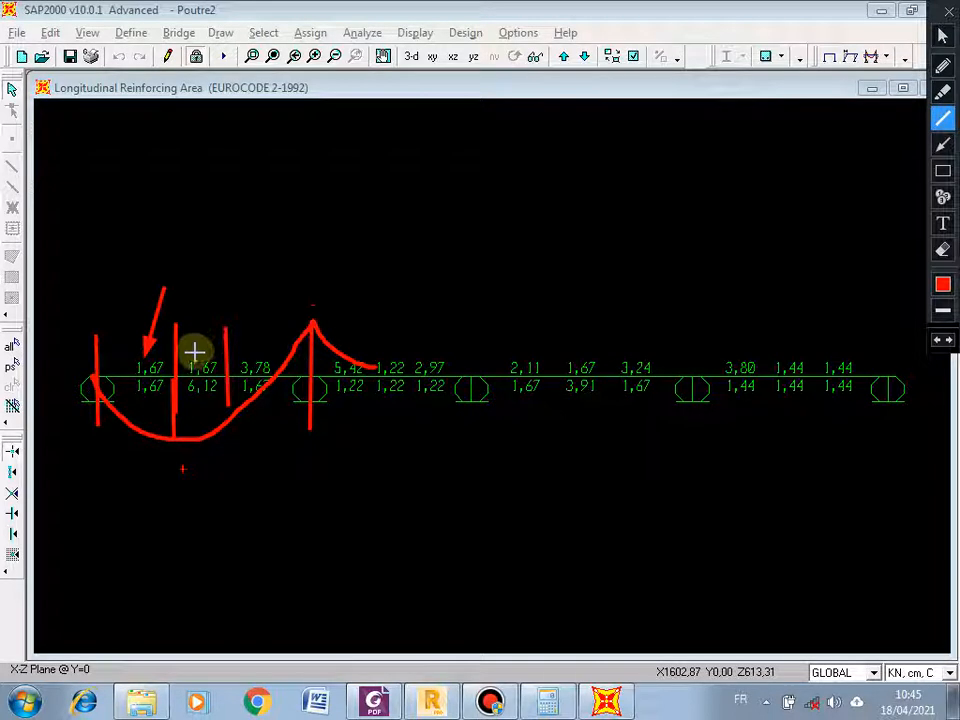
left_click_drag(202, 299, 199, 355)
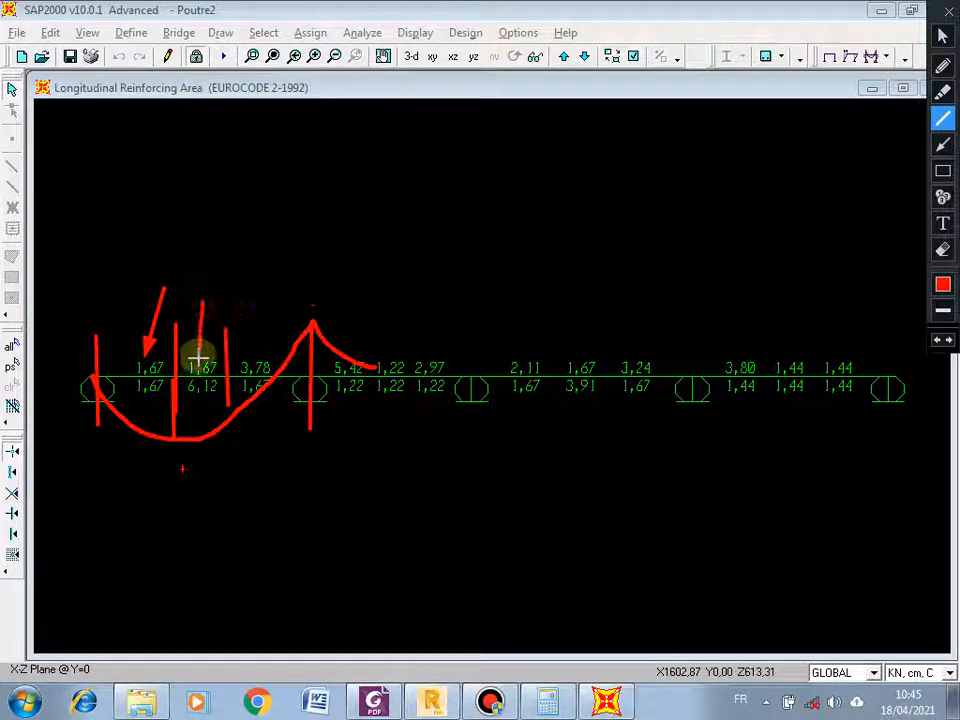
key("ctrl+z")
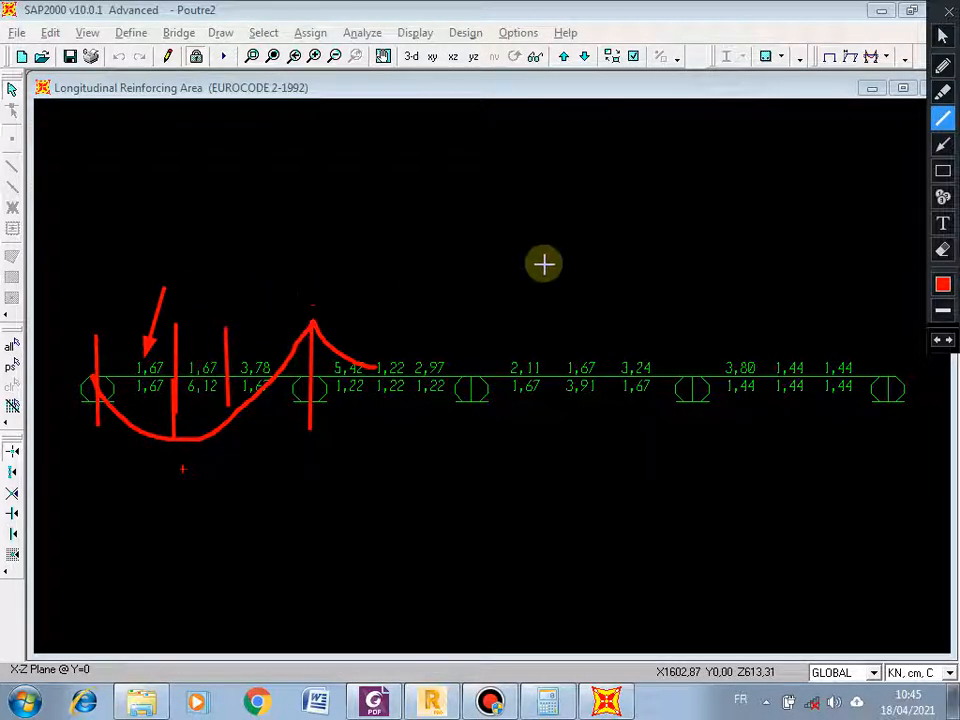
left_click(943, 145)
left_click_drag(206, 313, 199, 358)
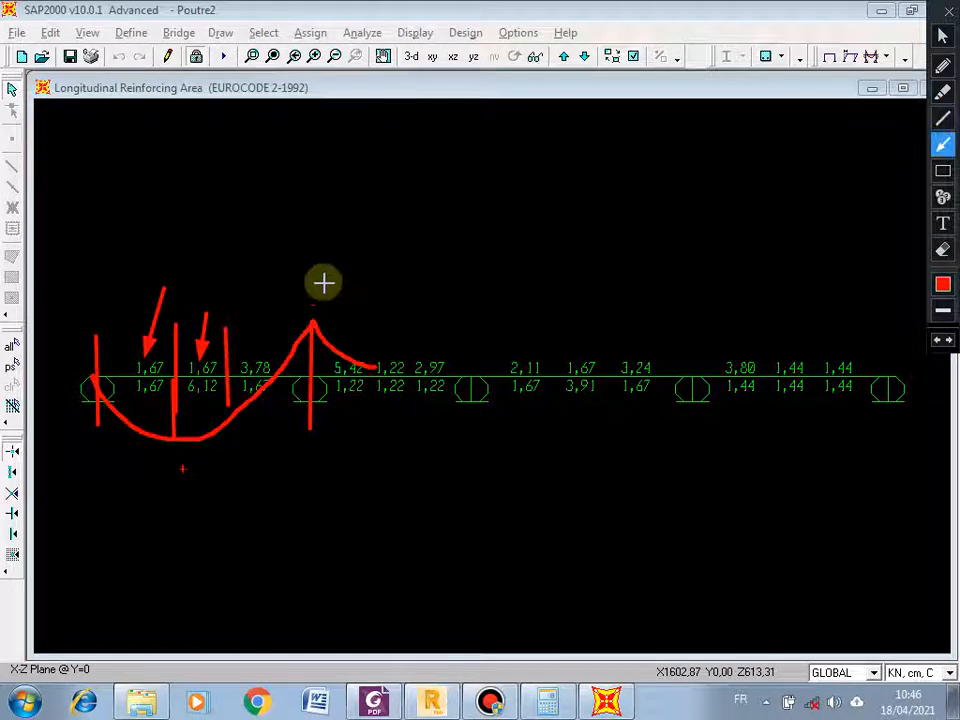
left_click_drag(276, 306, 258, 352)
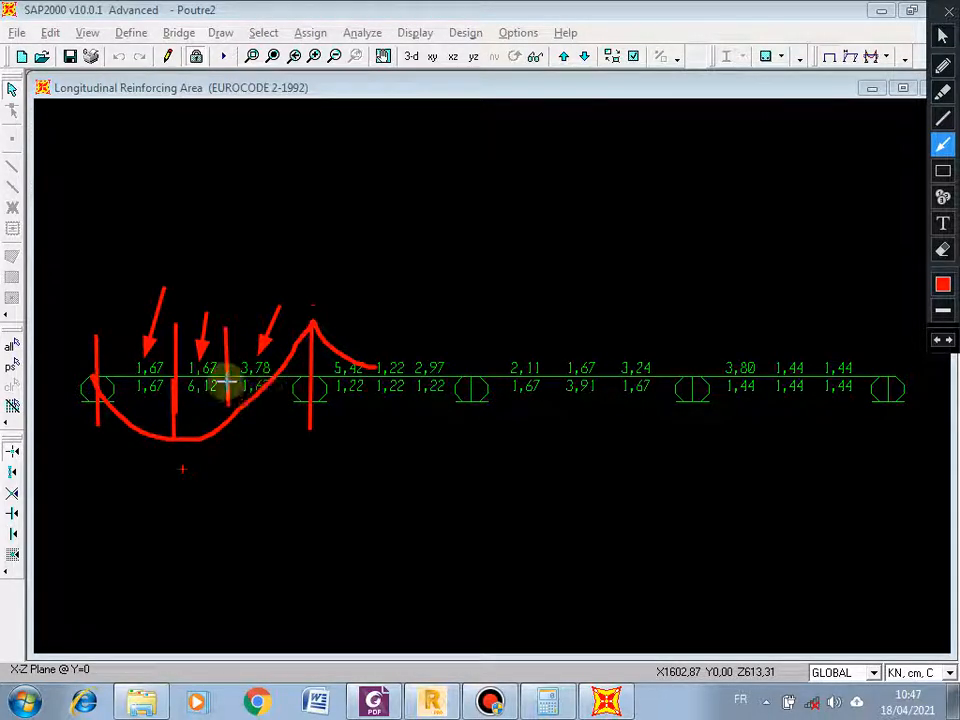
left_click(943, 118)
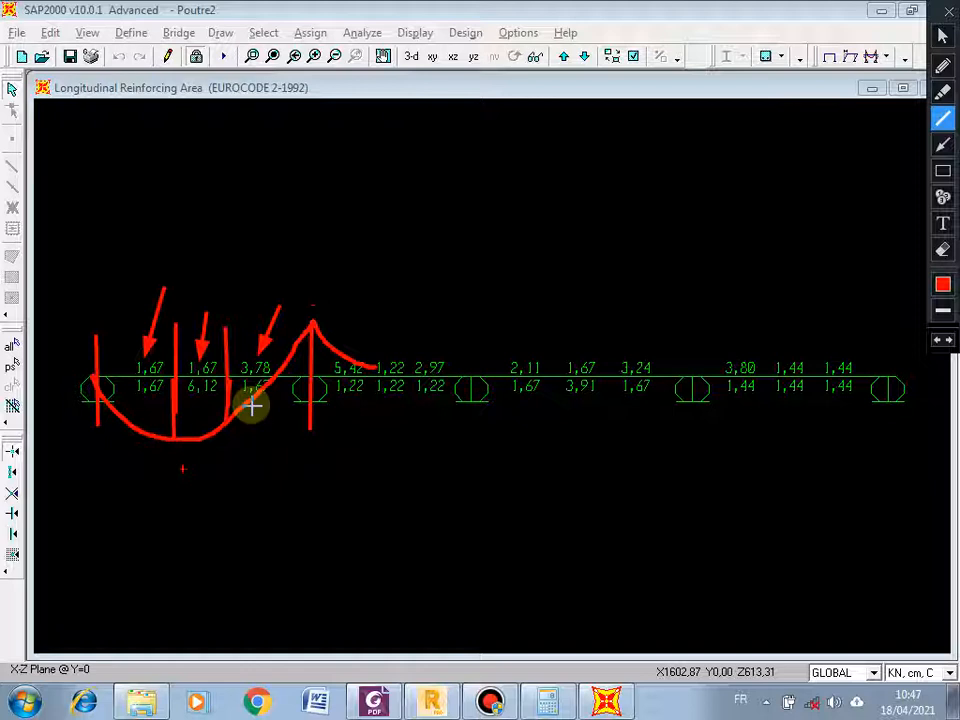
key("Escape")
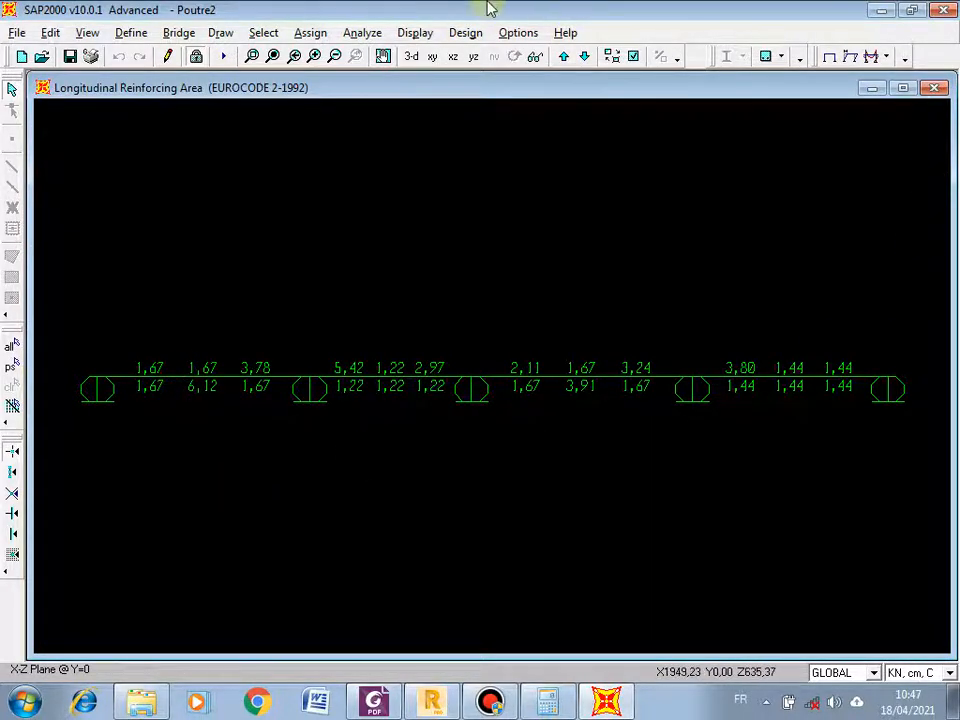
Box the upper end areas and the lower midspan area of the first and second spans with red rectangles
mouse_move(489, 9)
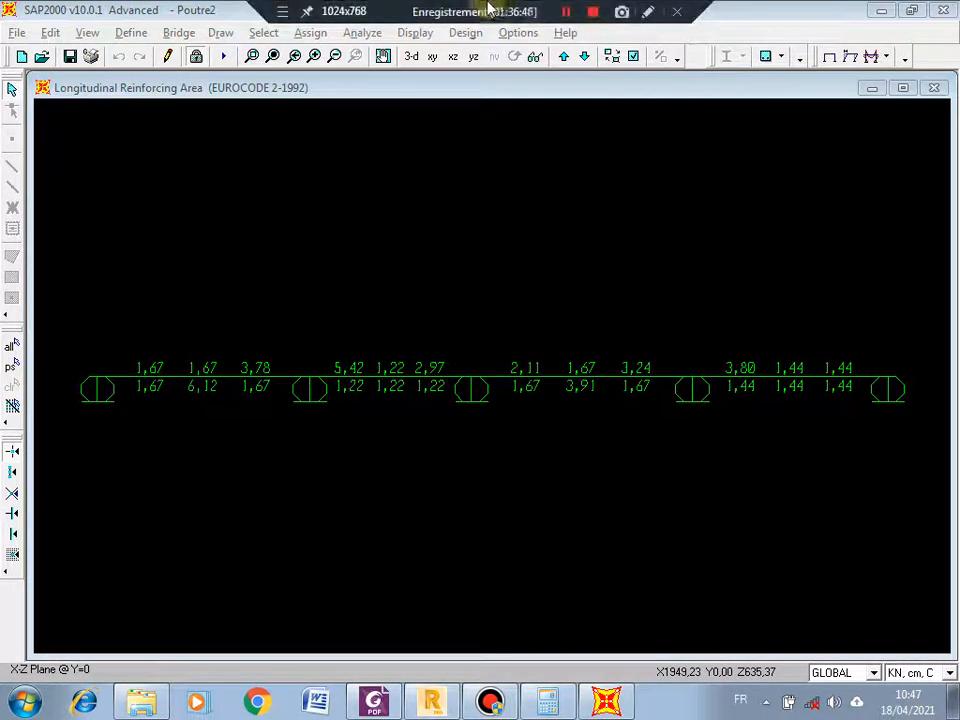
left_click(650, 13)
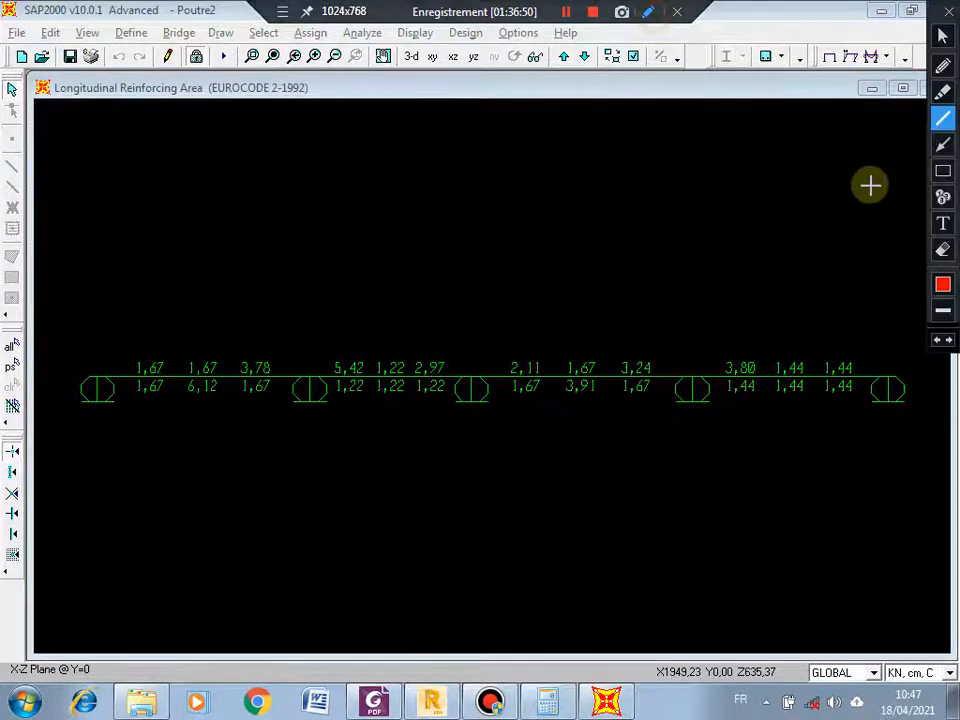
left_click(942, 171)
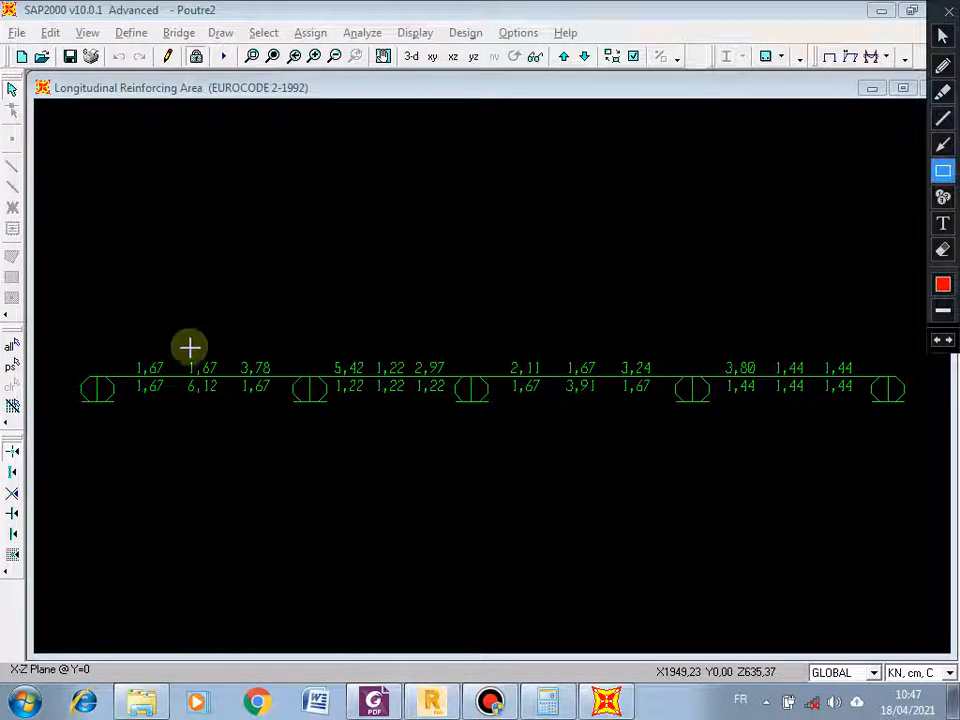
left_click_drag(121, 344, 168, 375)
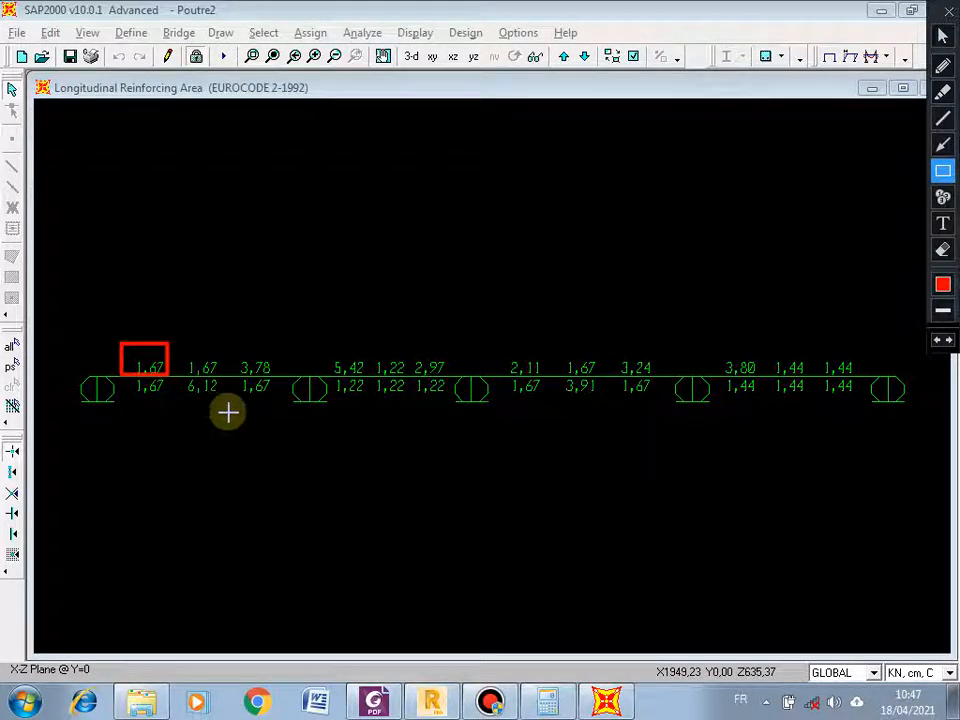
left_click_drag(182, 378, 227, 403)
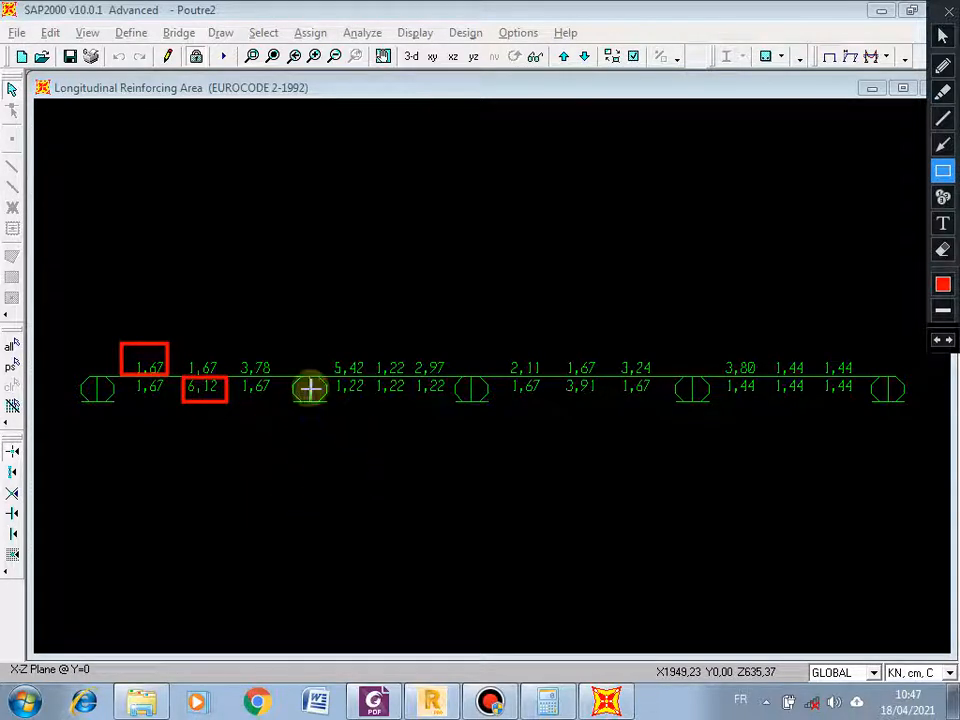
left_click_drag(230, 348, 273, 375)
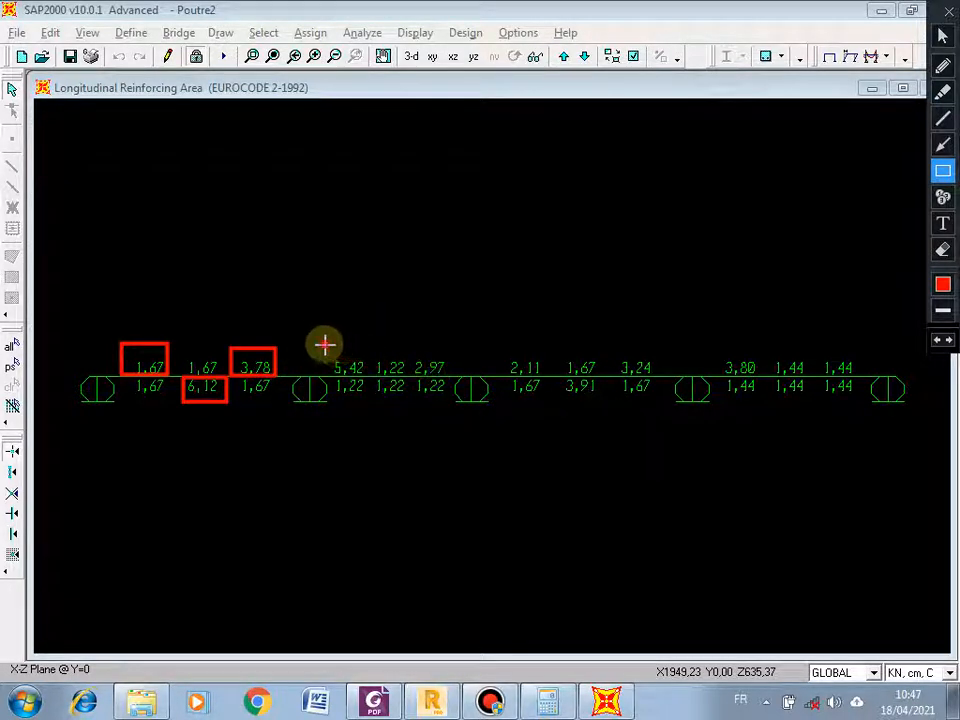
left_click_drag(324, 345, 360, 371)
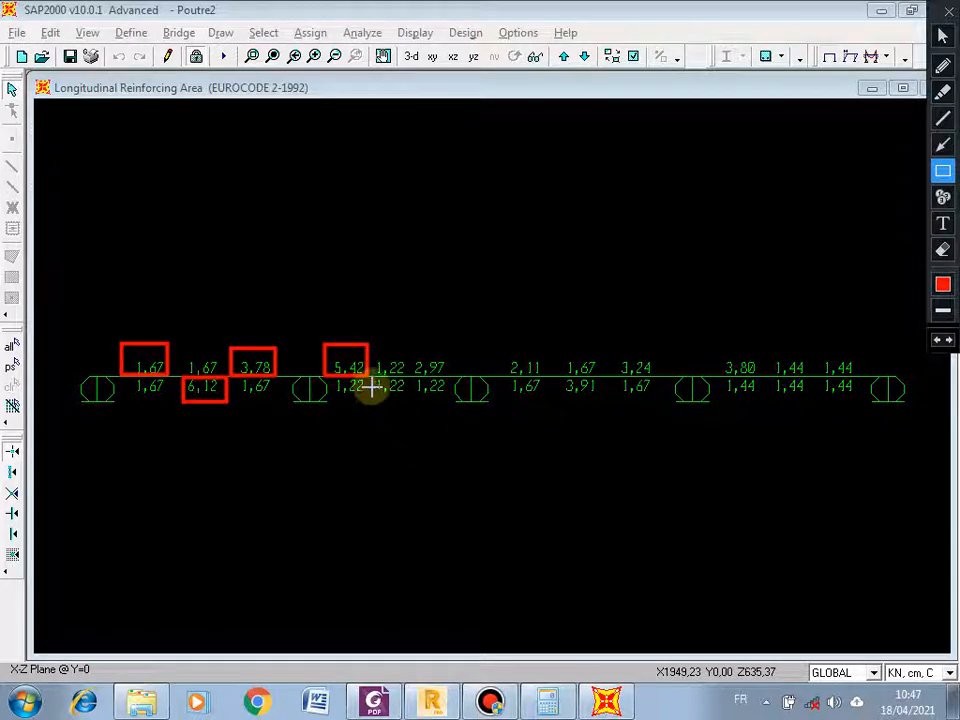
left_click_drag(370, 377, 409, 400)
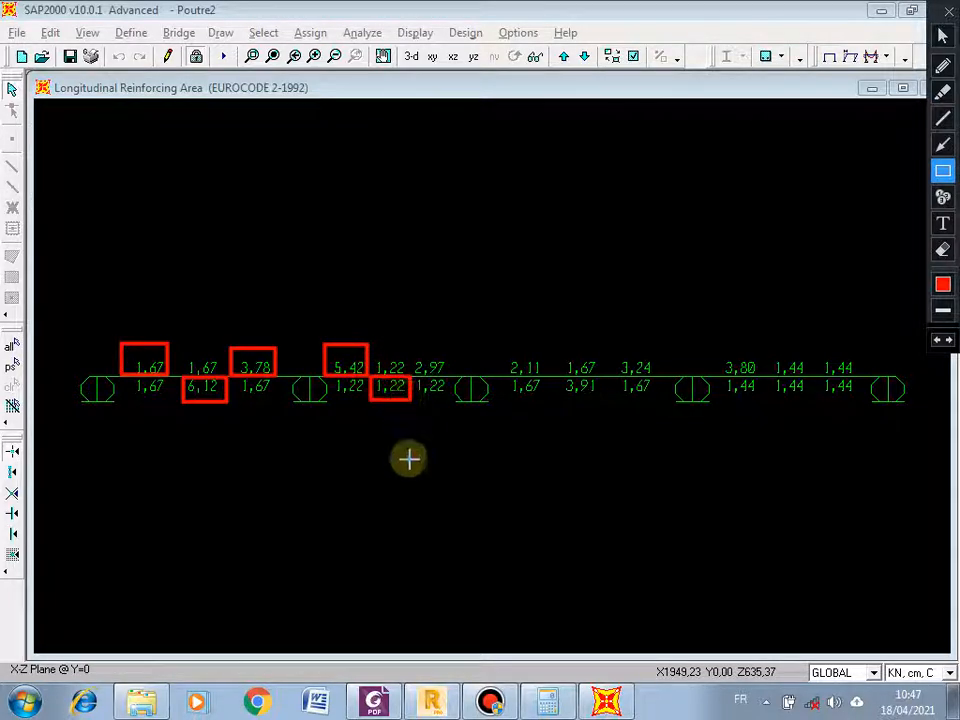
mouse_move(408, 346)
left_mouse_down()
mouse_move(429, 390)
mouse_move(451, 398)
left_mouse_up()
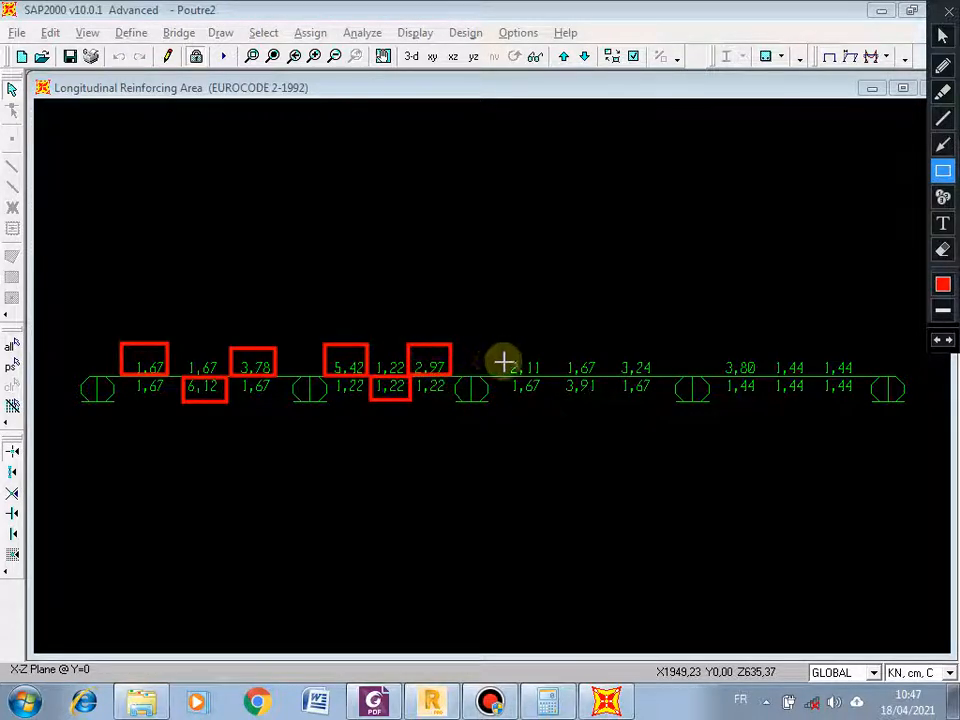
Frame in red the third and fourth spans' upper end areas and lower midspan areas
left_click_drag(500, 348, 600, 397)
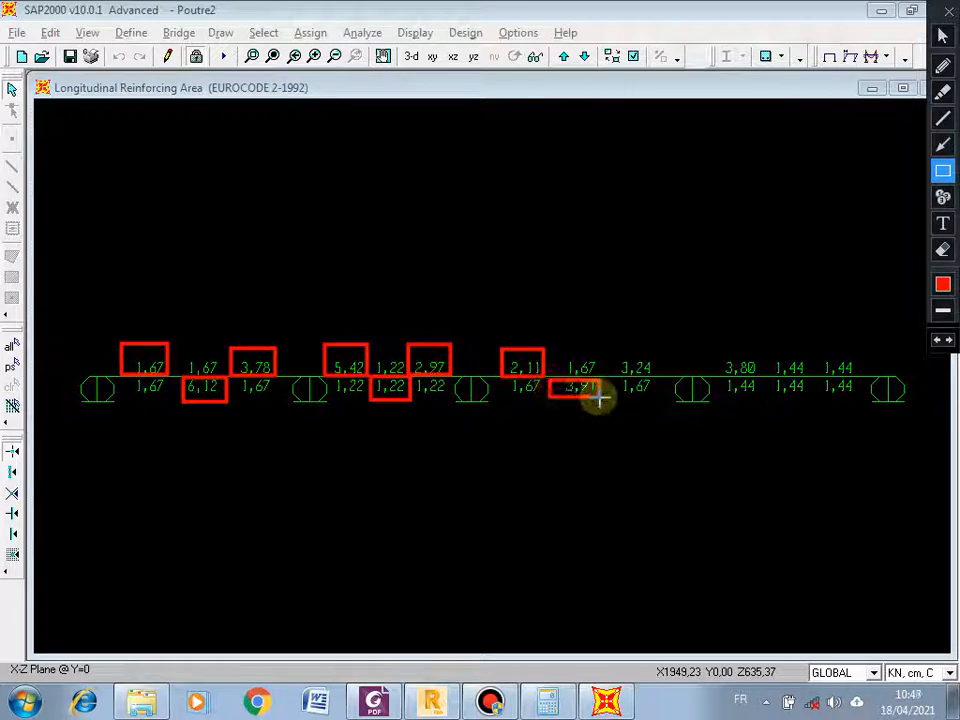
left_click_drag(604, 347, 654, 378)
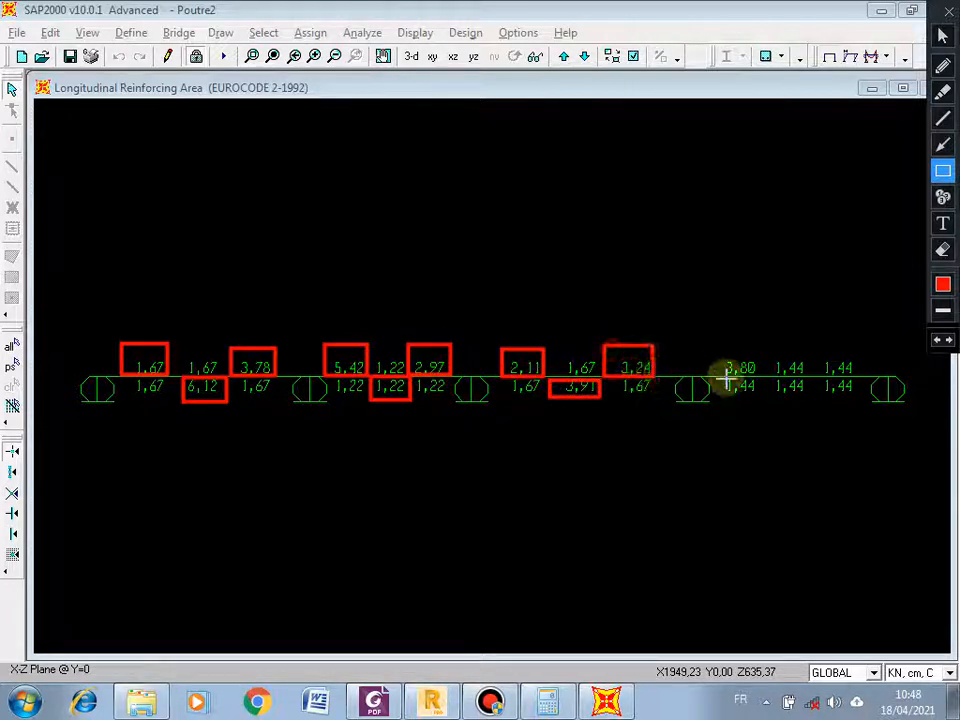
left_click_drag(721, 348, 808, 400)
mouse_move(817, 348)
left_mouse_down()
mouse_move(838, 375)
mouse_move(861, 377)
left_mouse_up()
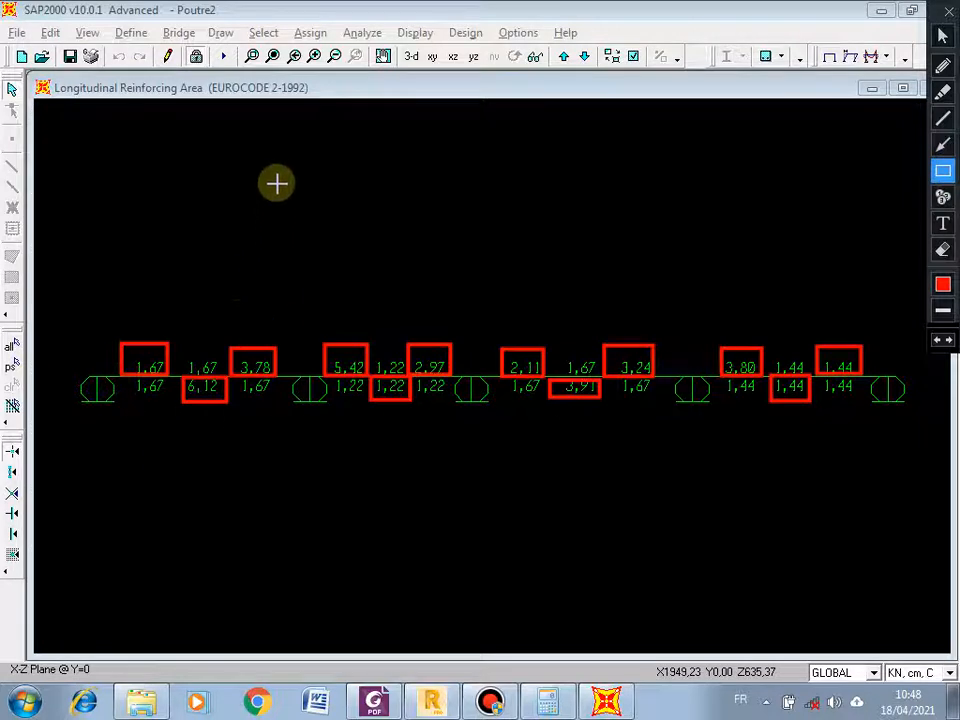
Sketch a red rectangular beam cross-section above the model, with three upper and three lower bars as freehand dots
mouse_move(277, 182)
left_mouse_down()
mouse_move(304, 261)
mouse_move(366, 309)
mouse_move(358, 309)
mouse_move(384, 307)
left_mouse_up()
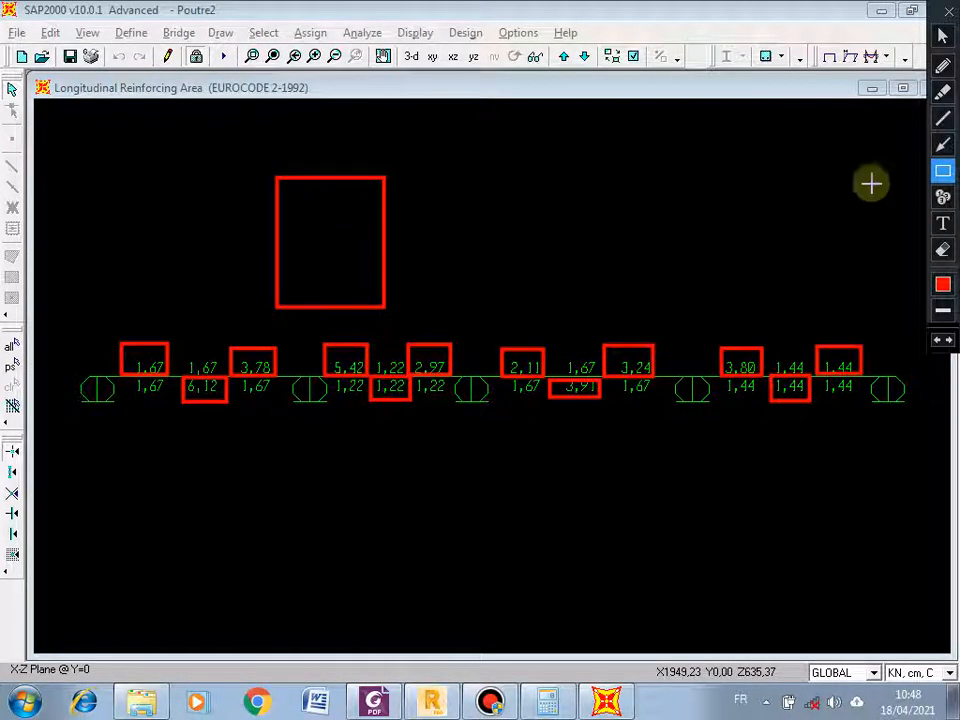
left_click(942, 65)
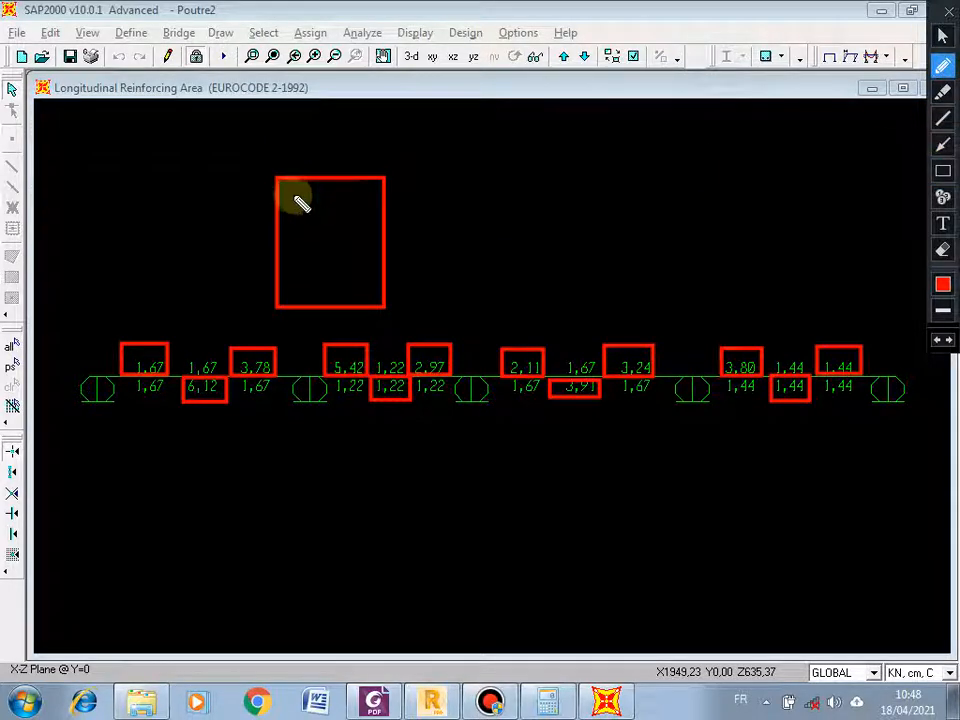
left_click_drag(296, 195, 365, 194)
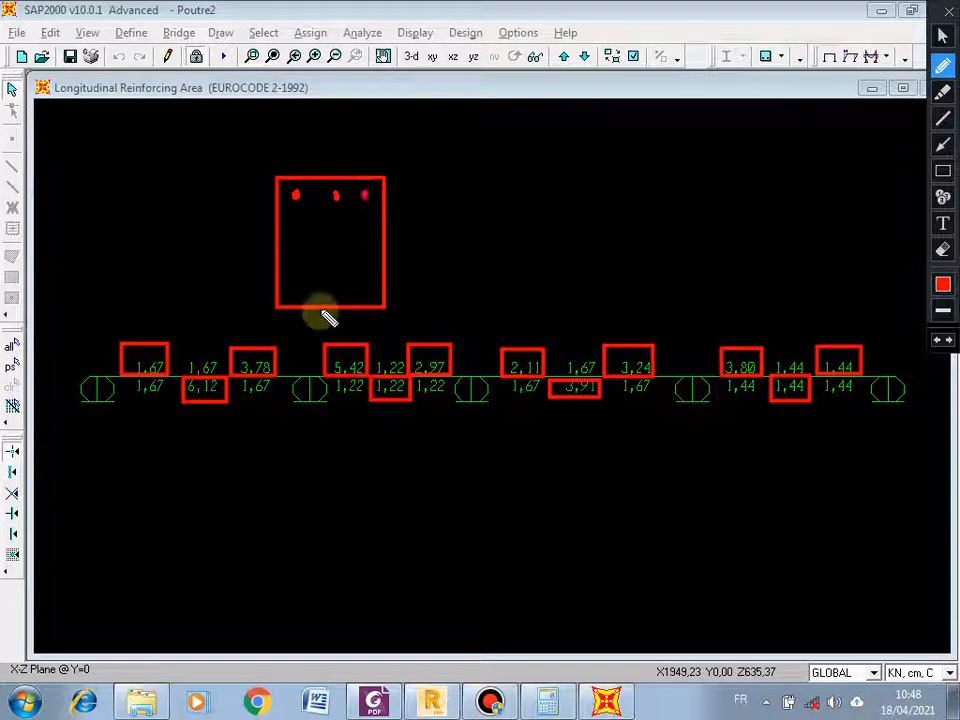
left_click_drag(295, 291, 294, 289)
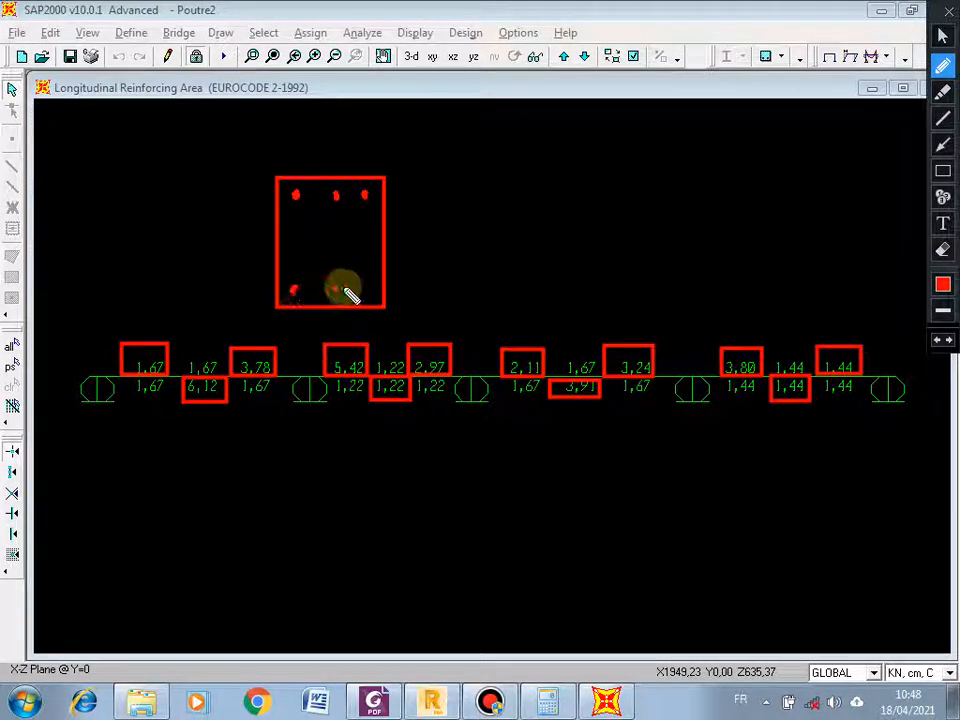
left_click_drag(368, 290, 369, 287)
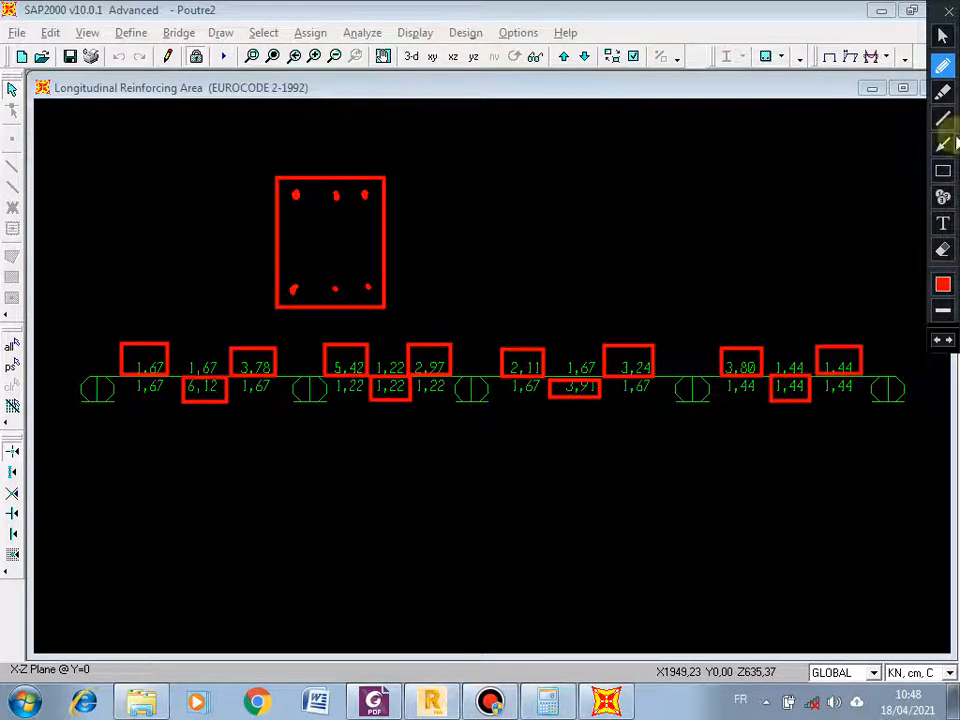
Draw the four-span beam's elevation with its columns in red lines below the model, adding continuous upper and lower bars with end hooks
left_click(942, 117)
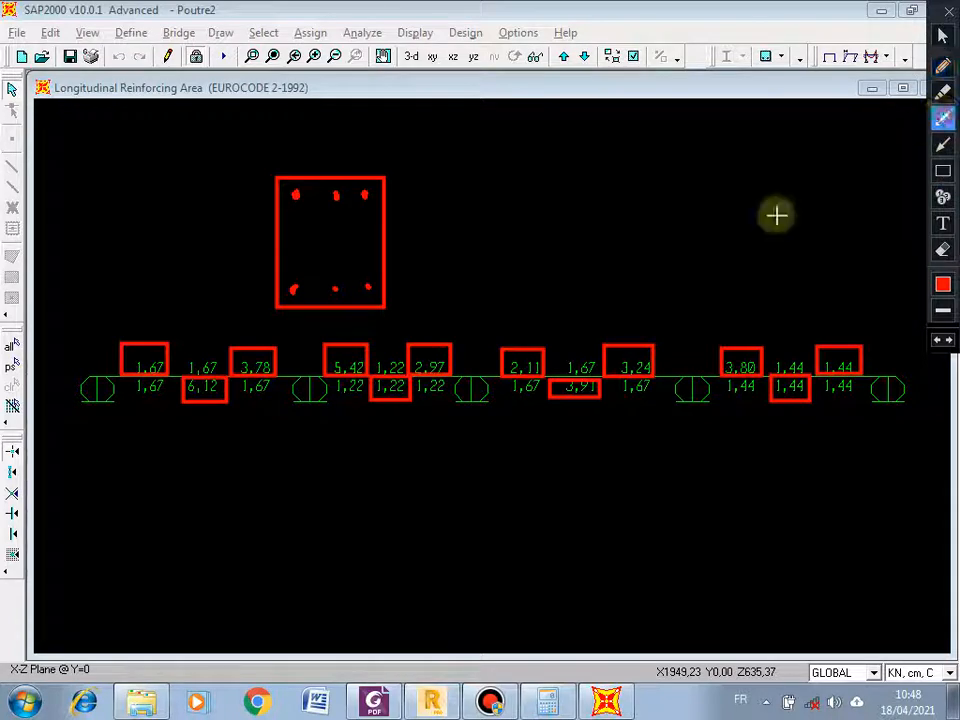
mouse_move(101, 435)
left_mouse_down()
mouse_move(516, 459)
mouse_move(896, 434)
left_mouse_up()
mouse_move(102, 479)
left_mouse_down()
mouse_move(276, 476)
mouse_move(294, 484)
mouse_move(276, 478)
mouse_move(280, 512)
mouse_move(313, 514)
mouse_move(313, 482)
mouse_move(456, 480)
mouse_move(456, 508)
mouse_move(496, 512)
mouse_move(495, 480)
mouse_move(676, 472)
mouse_move(677, 497)
mouse_move(708, 512)
mouse_move(709, 482)
mouse_move(874, 473)
mouse_move(876, 506)
left_mouse_up()
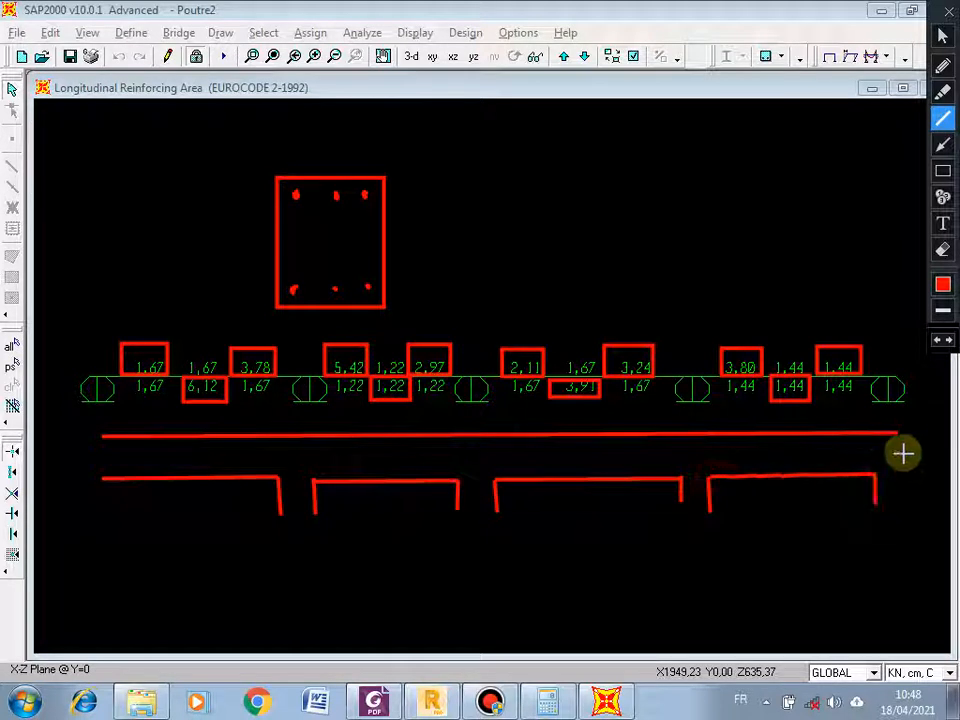
left_click_drag(902, 436, 899, 504)
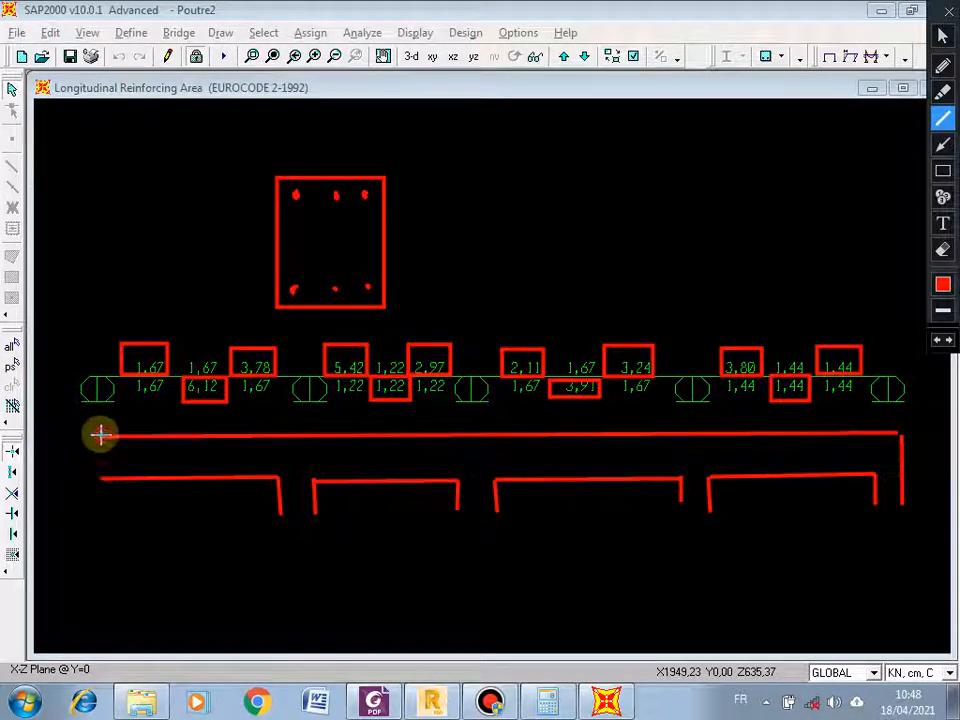
mouse_move(101, 434)
left_mouse_down()
mouse_move(71, 439)
mouse_move(75, 512)
mouse_move(103, 484)
mouse_move(101, 512)
left_mouse_up()
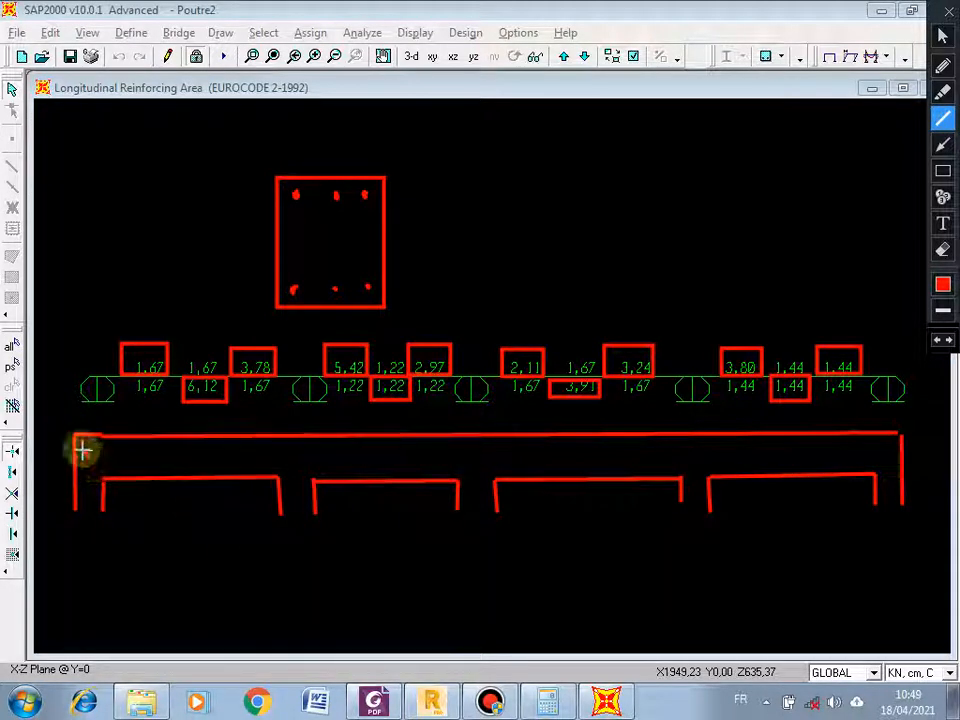
mouse_move(83, 445)
left_mouse_down()
mouse_move(658, 476)
mouse_move(893, 440)
mouse_move(874, 455)
left_mouse_up()
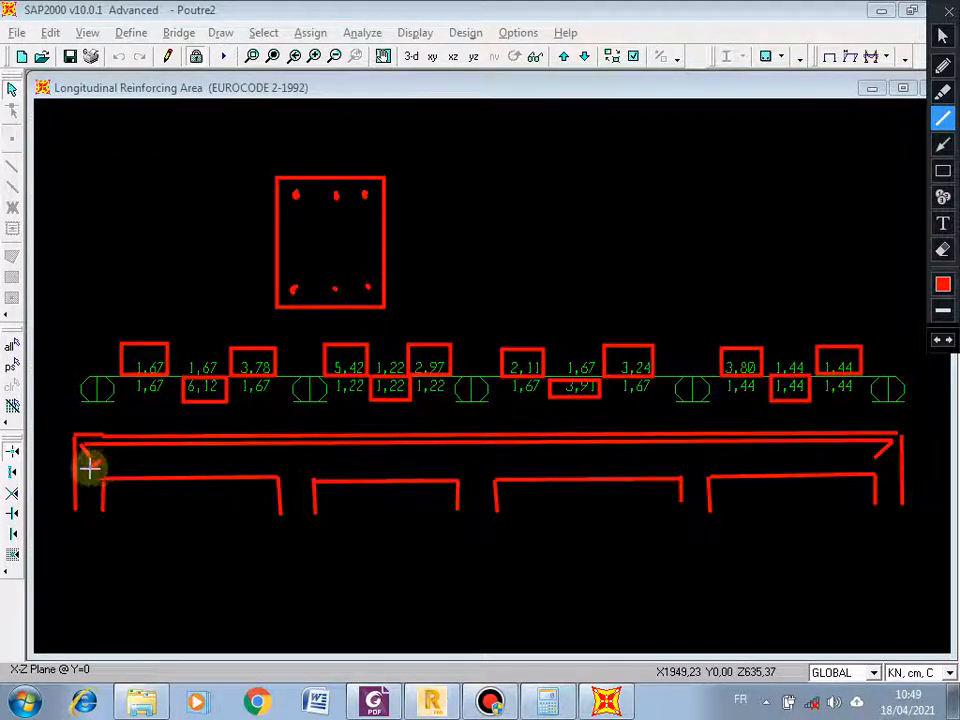
mouse_move(87, 472)
left_mouse_down()
mouse_move(516, 489)
mouse_move(889, 469)
mouse_move(878, 458)
left_mouse_up()
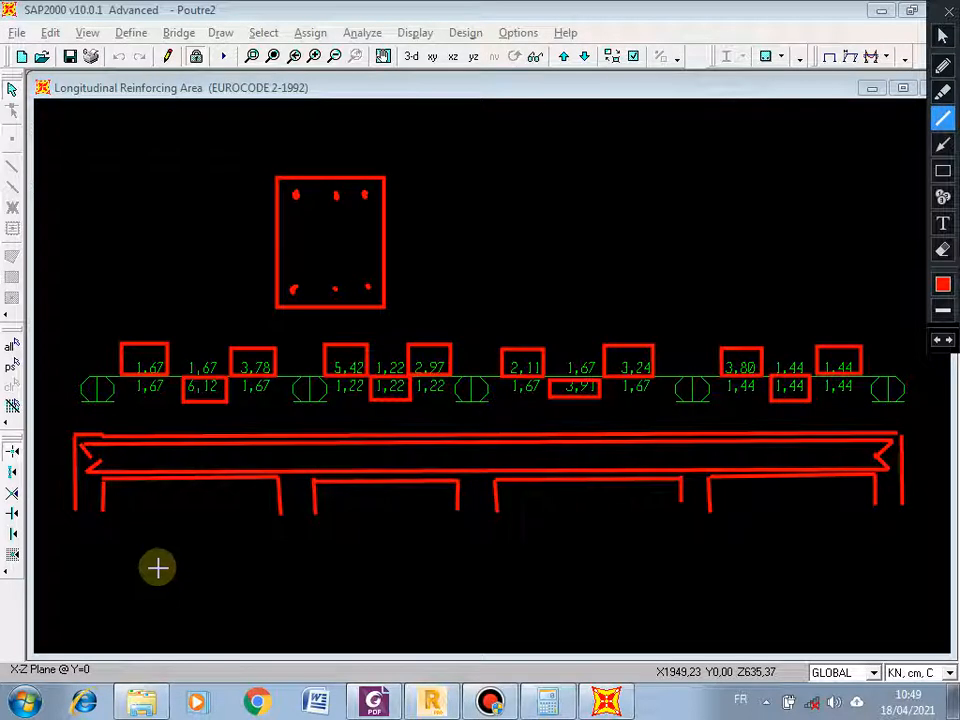
Add the text annotation "3HA12-->A=3*1.13=3.39cm²" and place it beside the upper bars of the cross-section sketch
left_click(942, 222)
type("3")
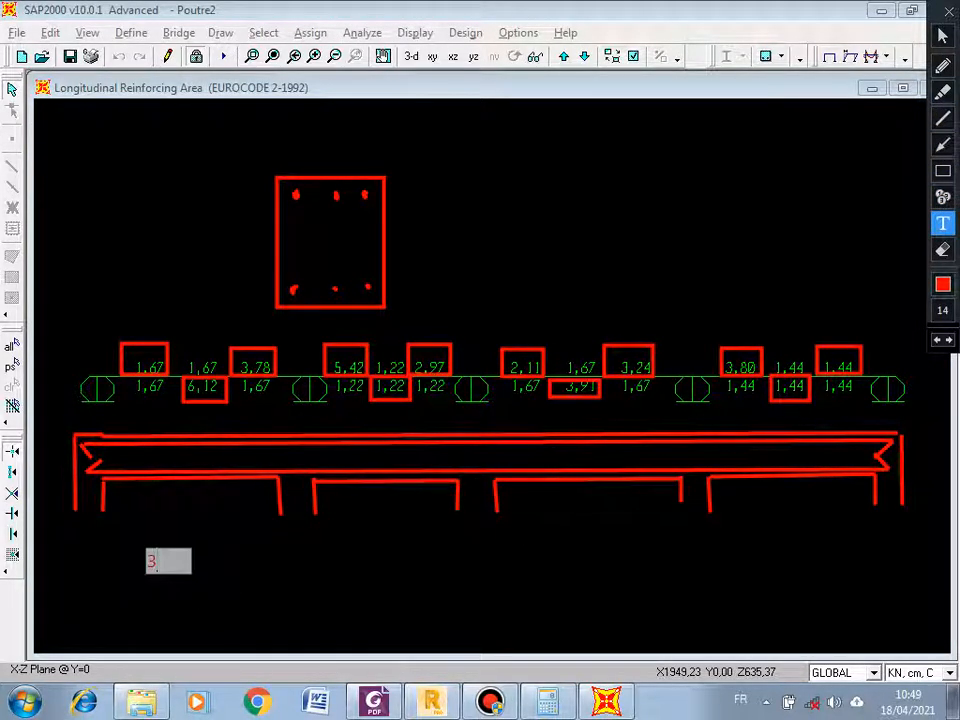
type("HA12")
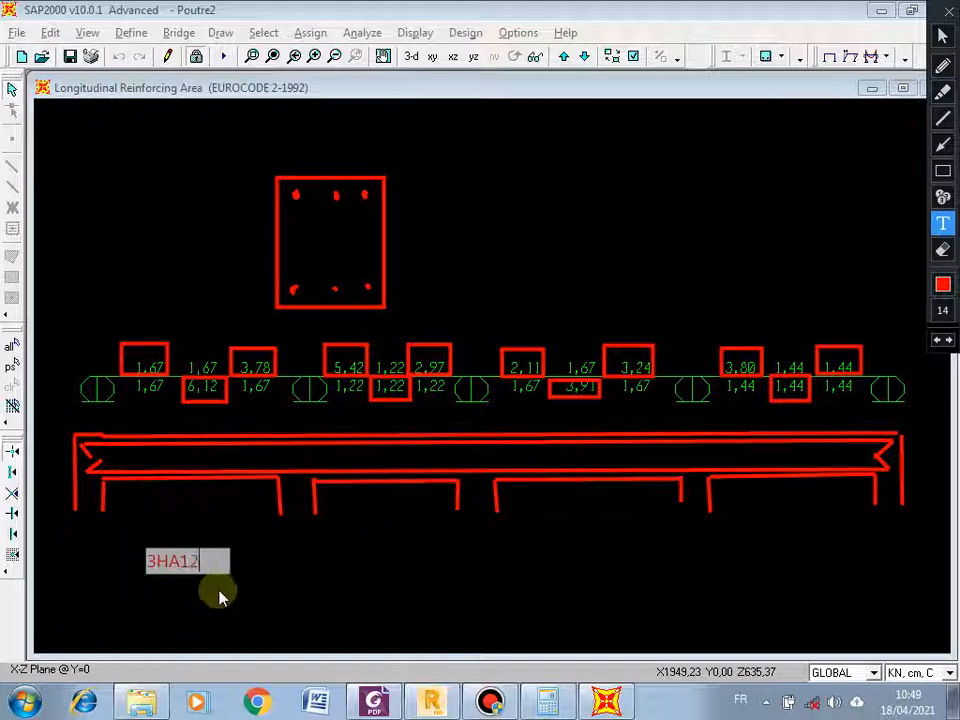
type("-->")
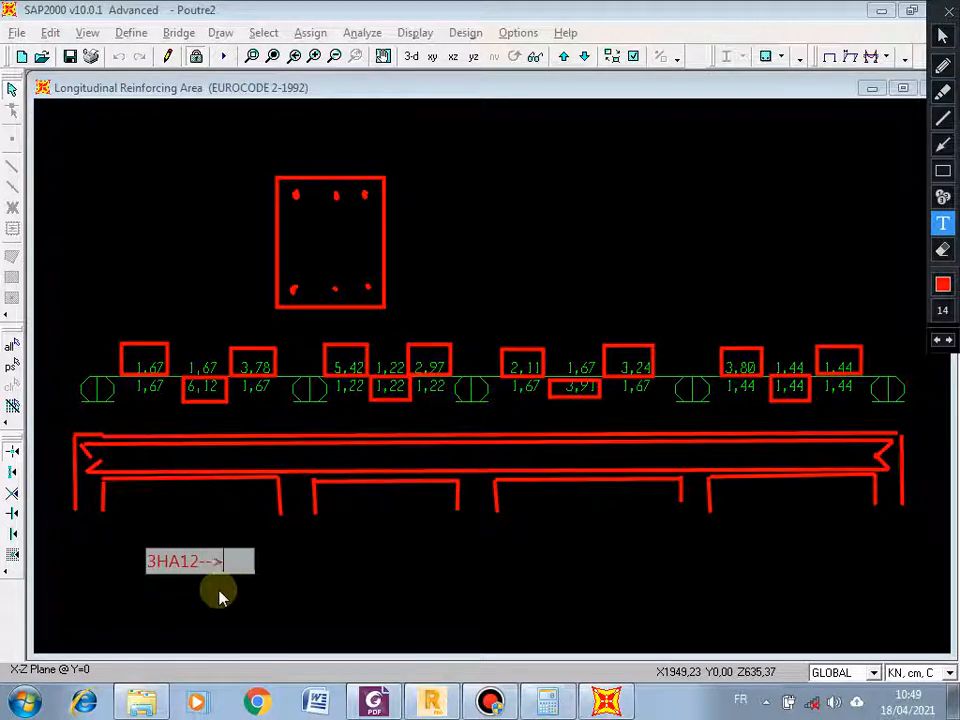
type("A")
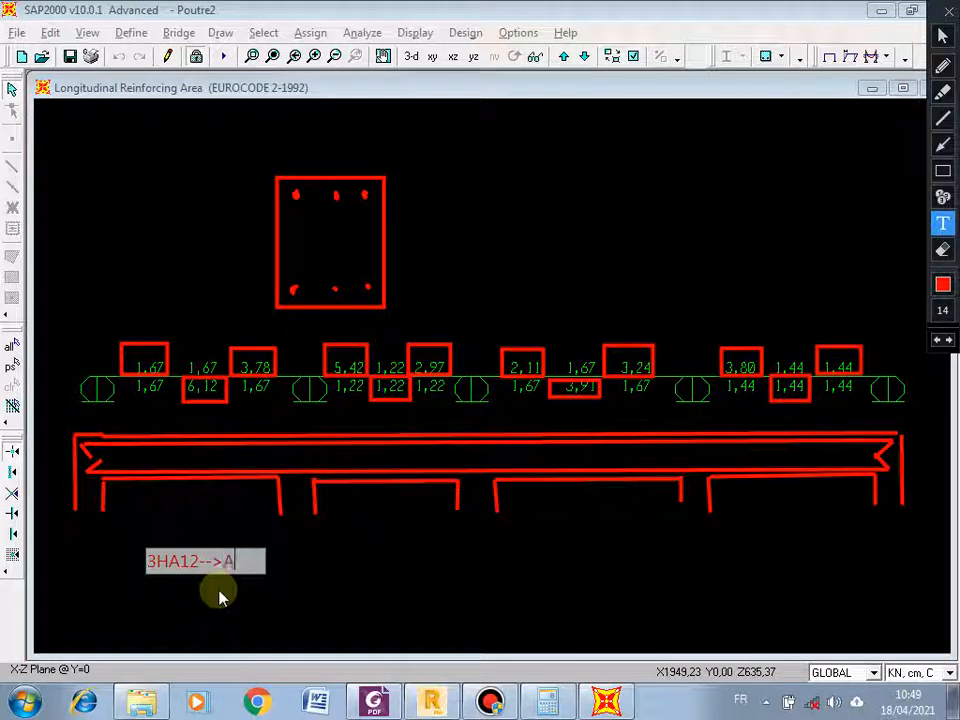
type("=3")
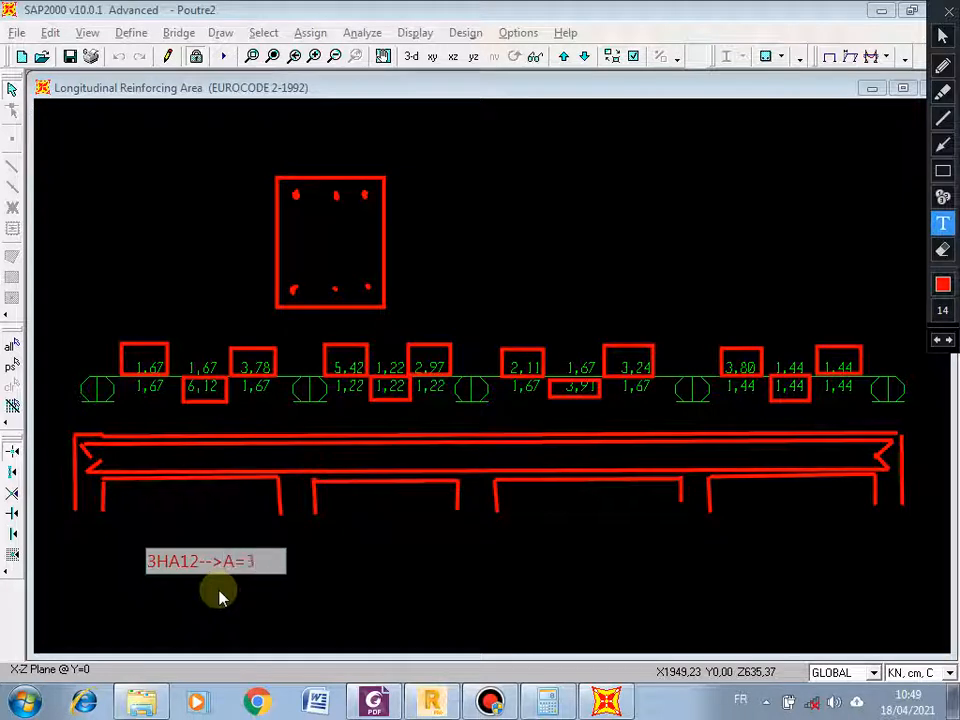
type("*1.13")
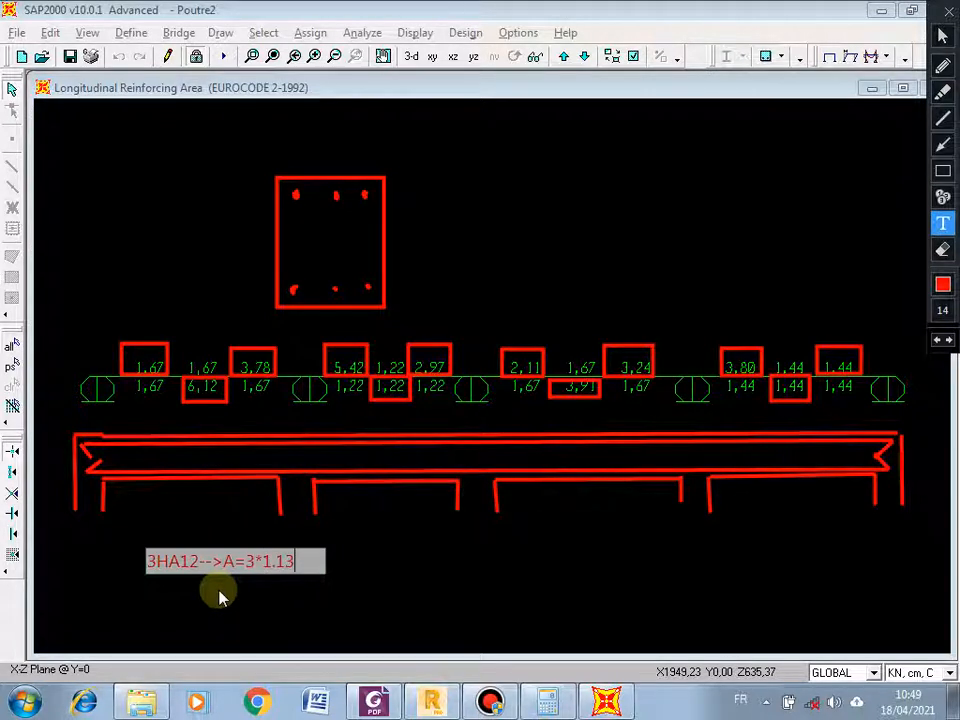
type("=")
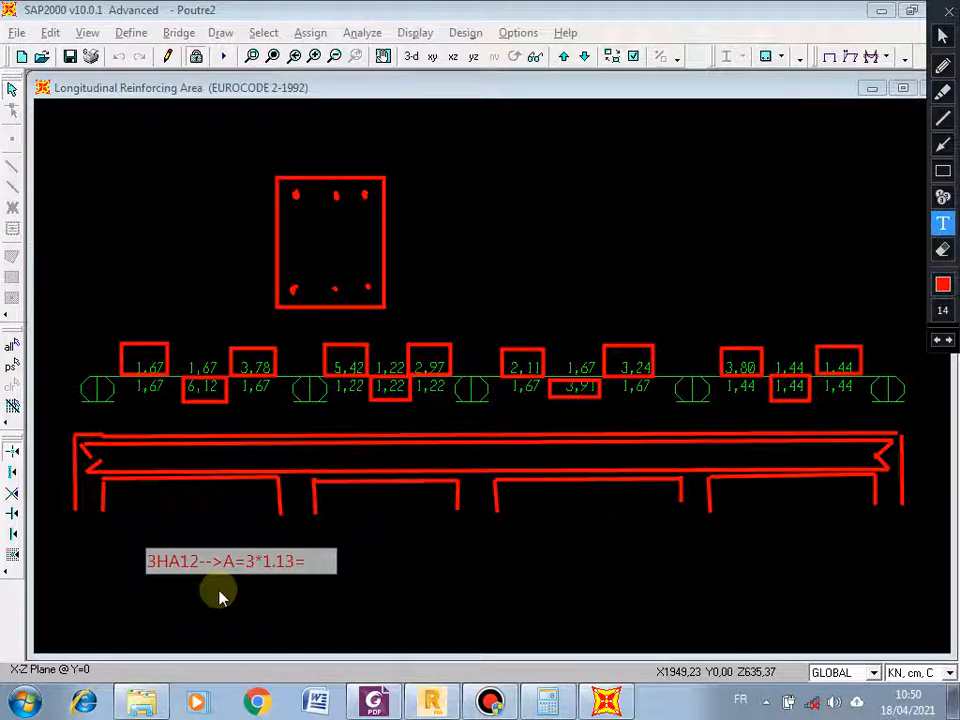
type("3.39cm")
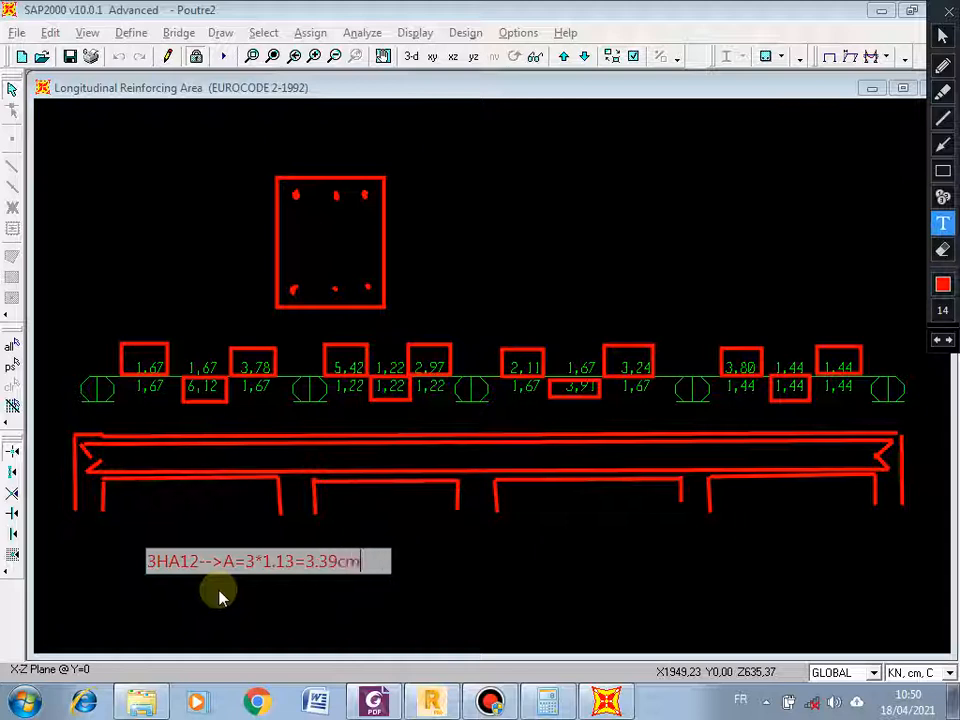
type("²")
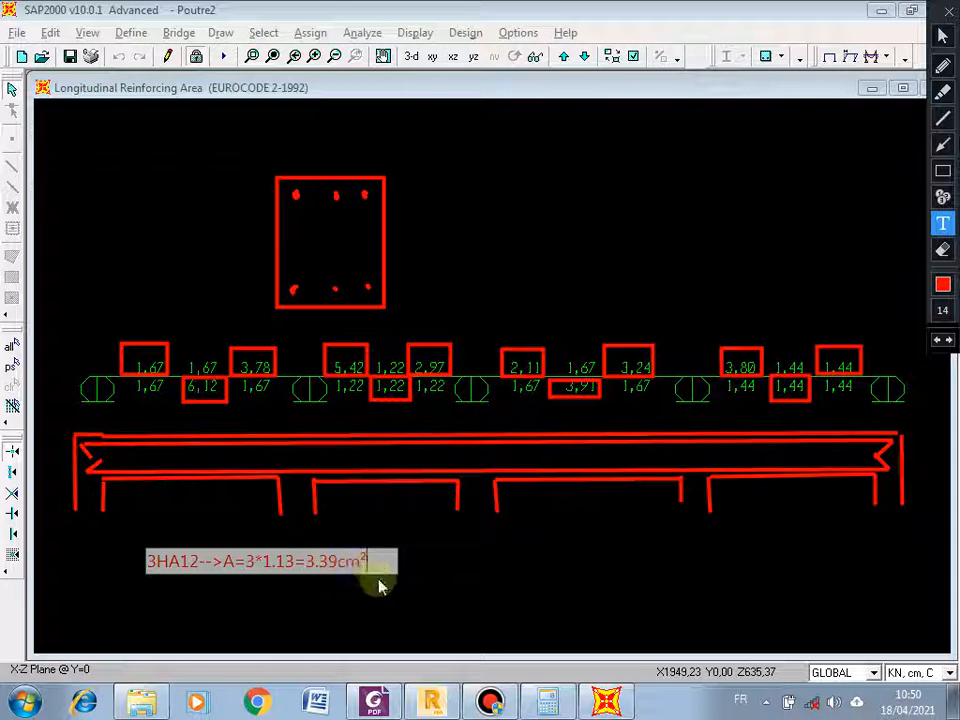
mouse_move(379, 561)
left_mouse_down()
mouse_move(311, 514)
mouse_move(312, 423)
mouse_move(300, 489)
mouse_move(371, 512)
mouse_move(598, 199)
mouse_move(632, 193)
mouse_move(621, 196)
left_mouse_up()
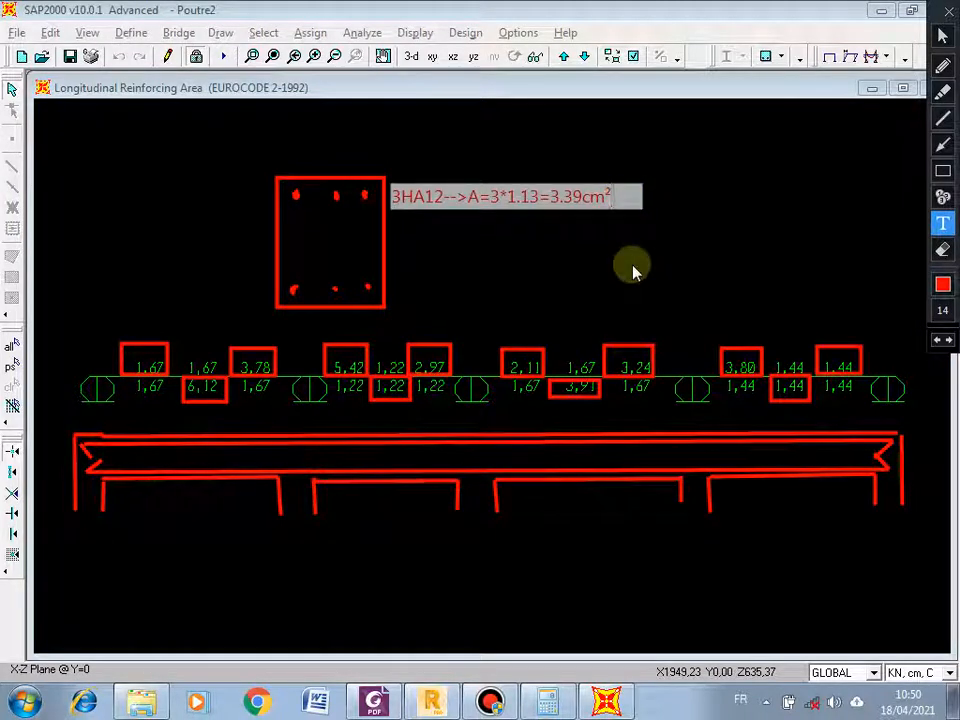
Copy the whole text of the 3HA12 annotation and deselect it
key("shift+Left")
key("shift+Left")
key("shift+Left")
key("shift+Left")
key("shift+Left")
key("shift+Left")
key("shift+Left")
key("shift+Left")
key("shift+Left")
key("shift+Left")
key("shift+Left")
key("shift+Left")
key("shift+Left")
key("shift+Left")
key("shift+Left")
key("shift+Left")
key("shift+Left")
key("shift+Left")
key("shift+Left")
key("shift+Left")
key("ctrl+c")
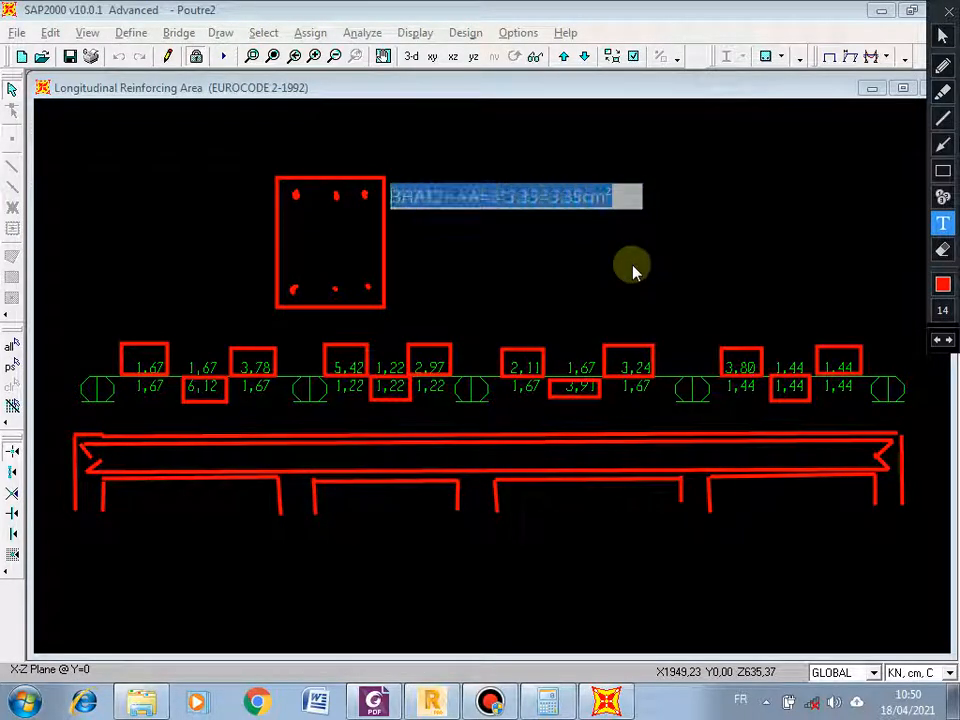
key("Right")
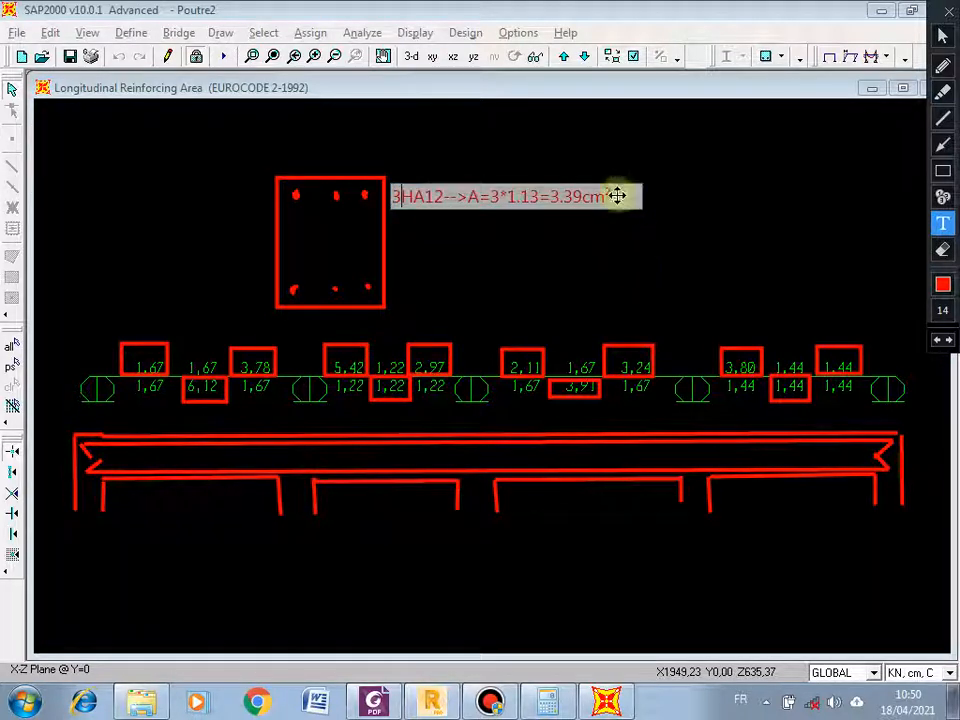
Repeat the annotation "3HA12-->A=3*1.13=3.39cm²" beside the lower bars of the cross-section sketch
key("Right")
key("Right")
key("Right")
key("Right")
key("Right")
key("Right")
key("Right")
key("Right")
key("Right")
key("Right")
key("Right")
key("Right")
key("Right")
key("Right")
key("Right")
key("Right")
key("Right")
key("Right")
key("Right")
key("Right")
key("Right")
key("Right")
key("Right")
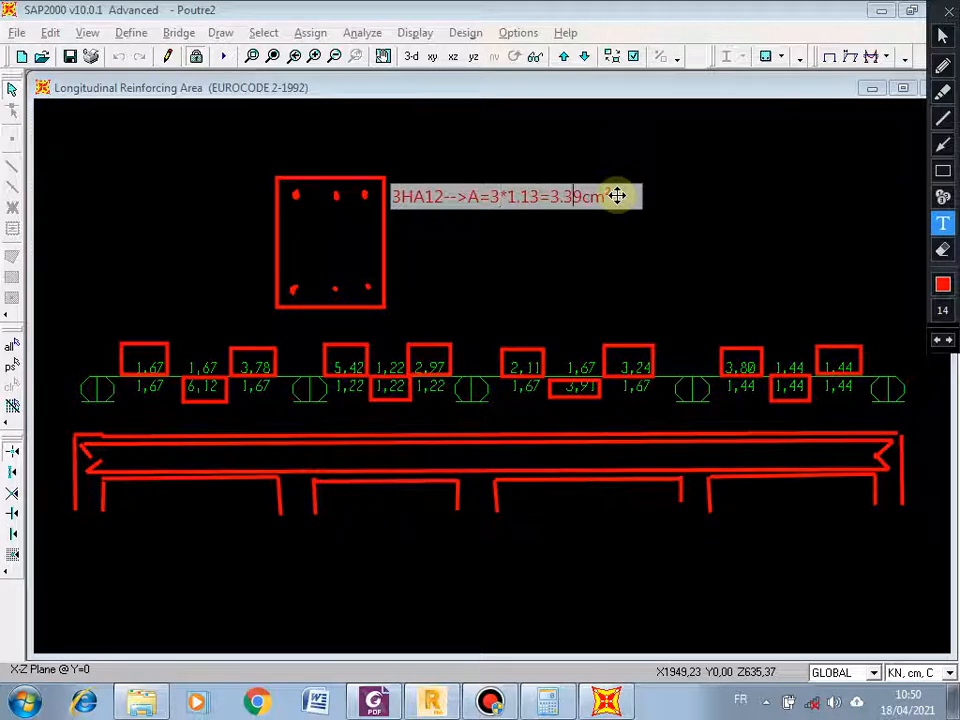
key("Return")
key("Return")
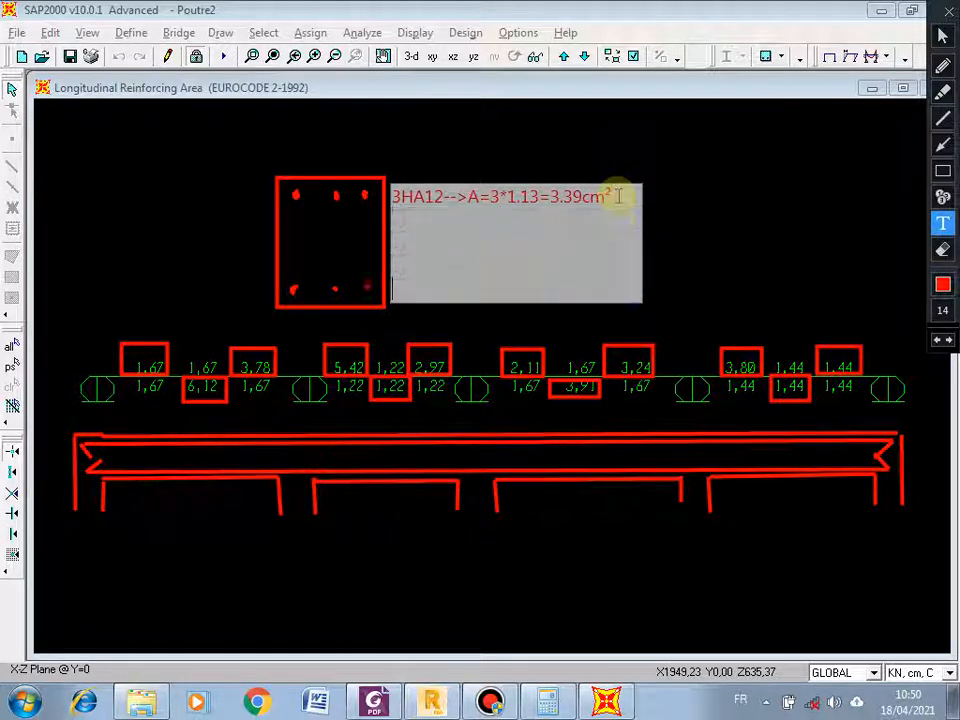
key("ctrl+v")
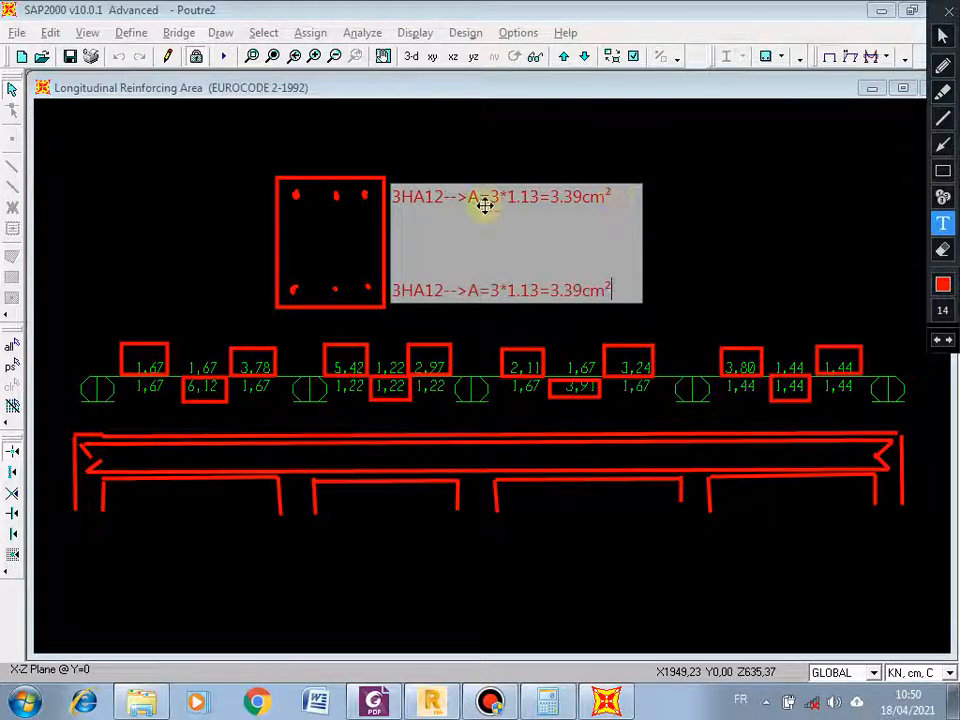
left_click(688, 210)
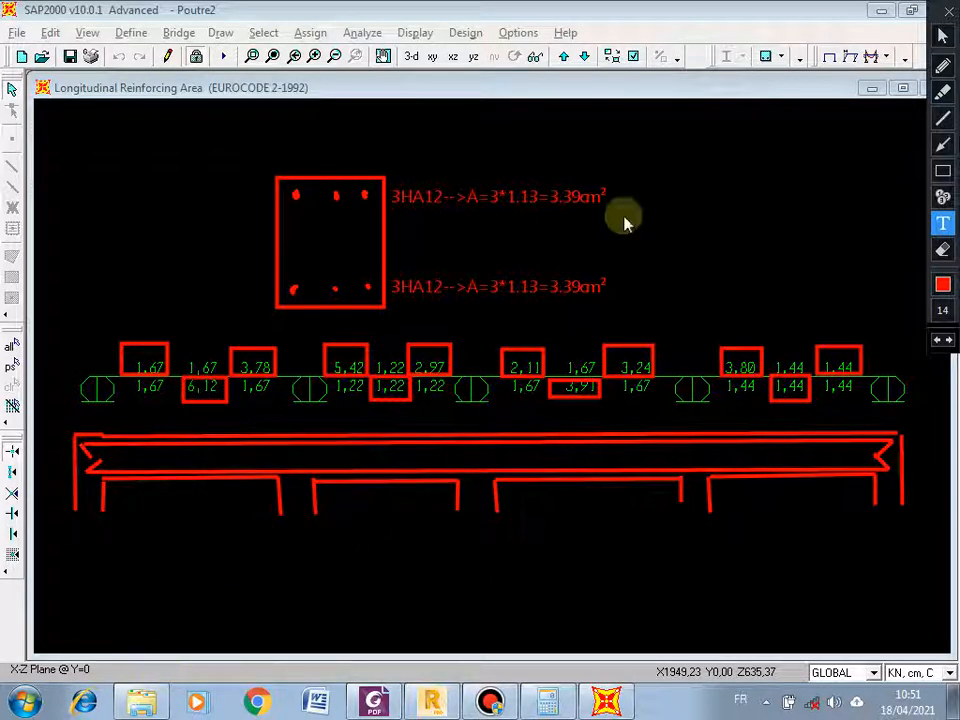
Add the text annotation "6.12-3.39=2.73cm²=" below the first span of the beam elevation
left_click(90, 553)
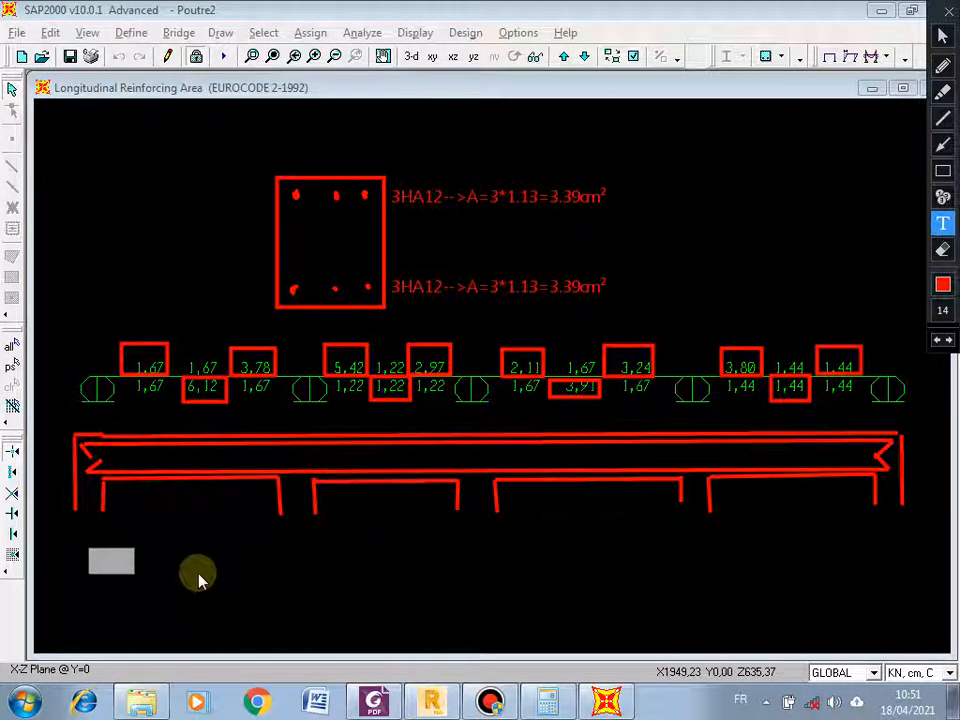
type("6,12")
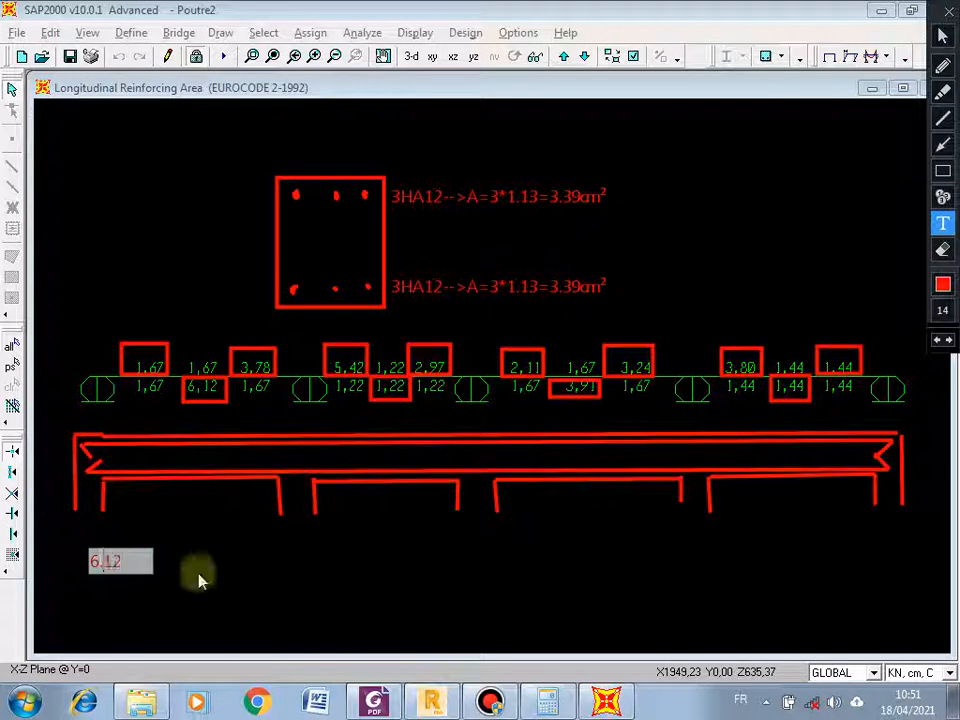
type("-3,3")
type("9=")
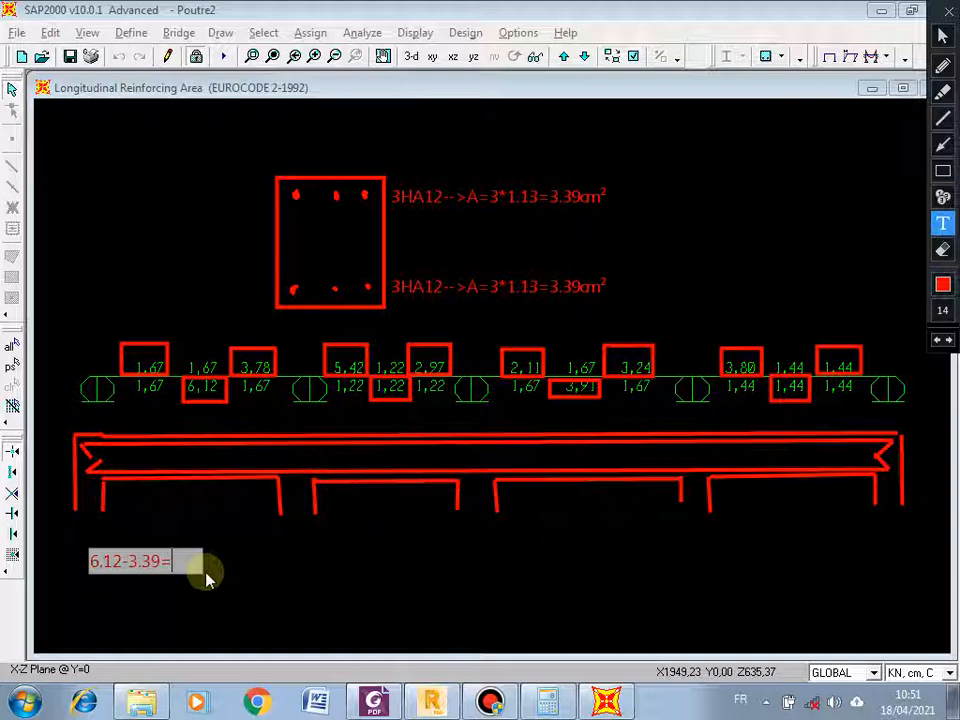
type("2.73cm²")
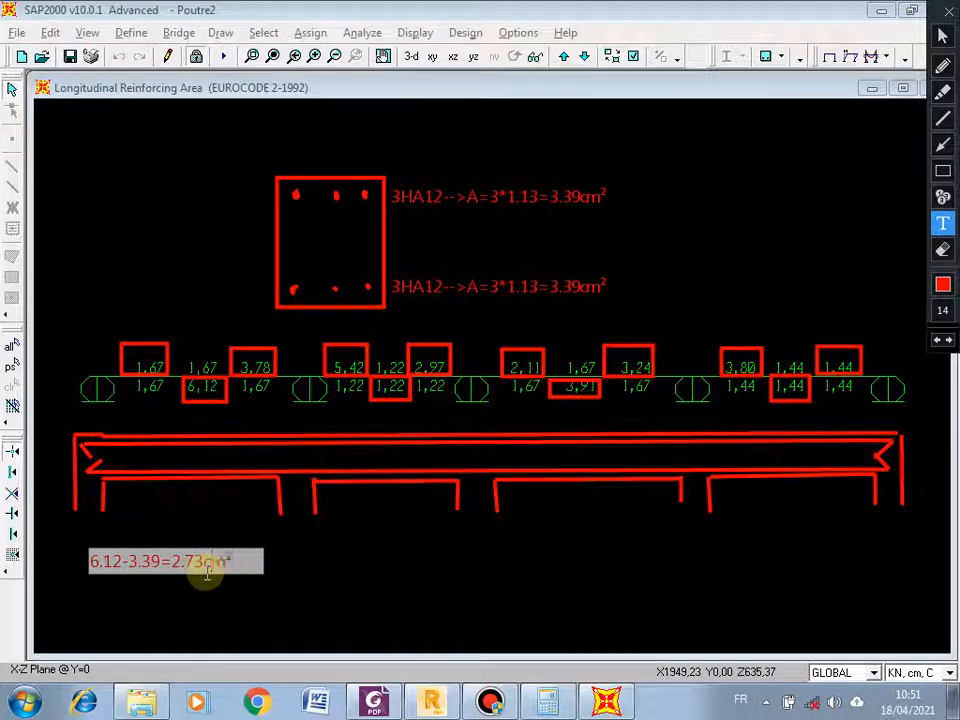
type("=")
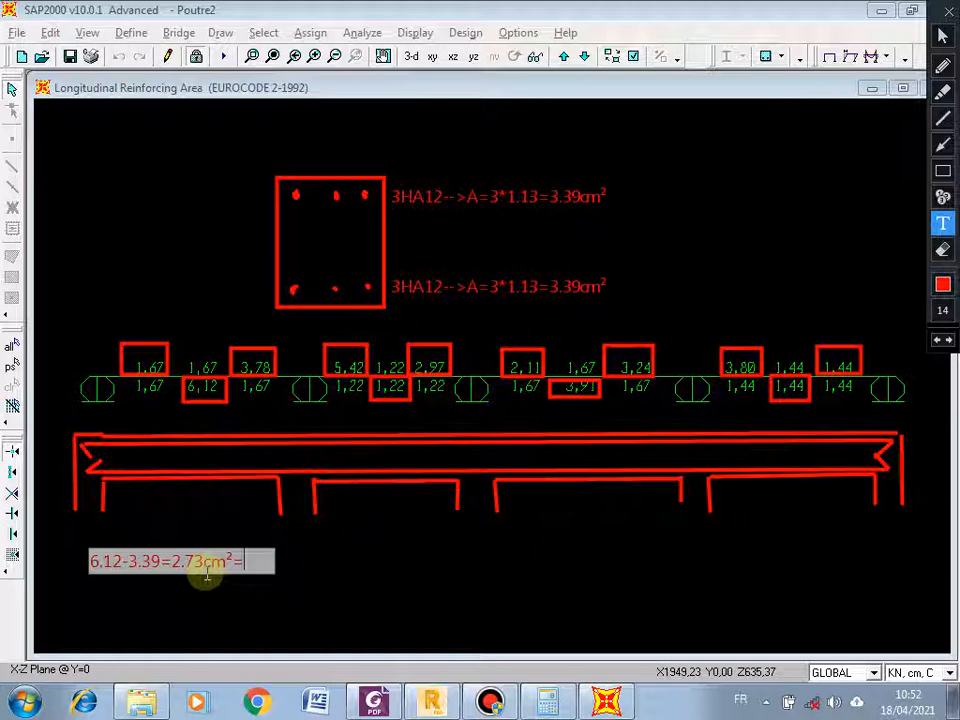
left_click(346, 590)
Draw an additional lower bar in the elevation's first span and three matching dots just above the cross-section's lower bars
left_click(941, 120)
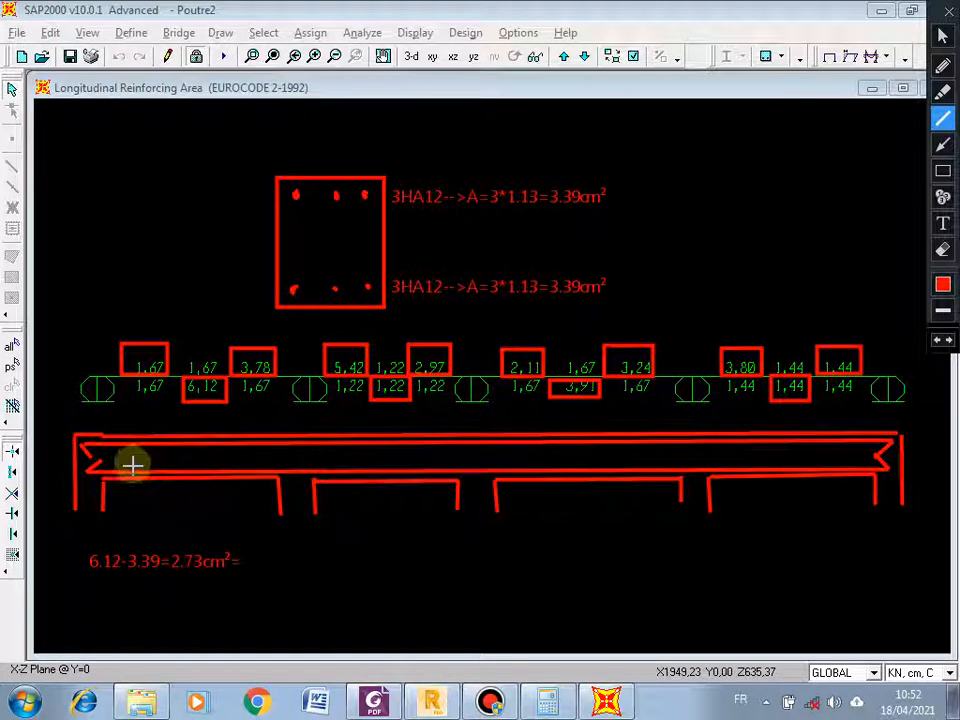
left_click_drag(133, 464, 249, 462)
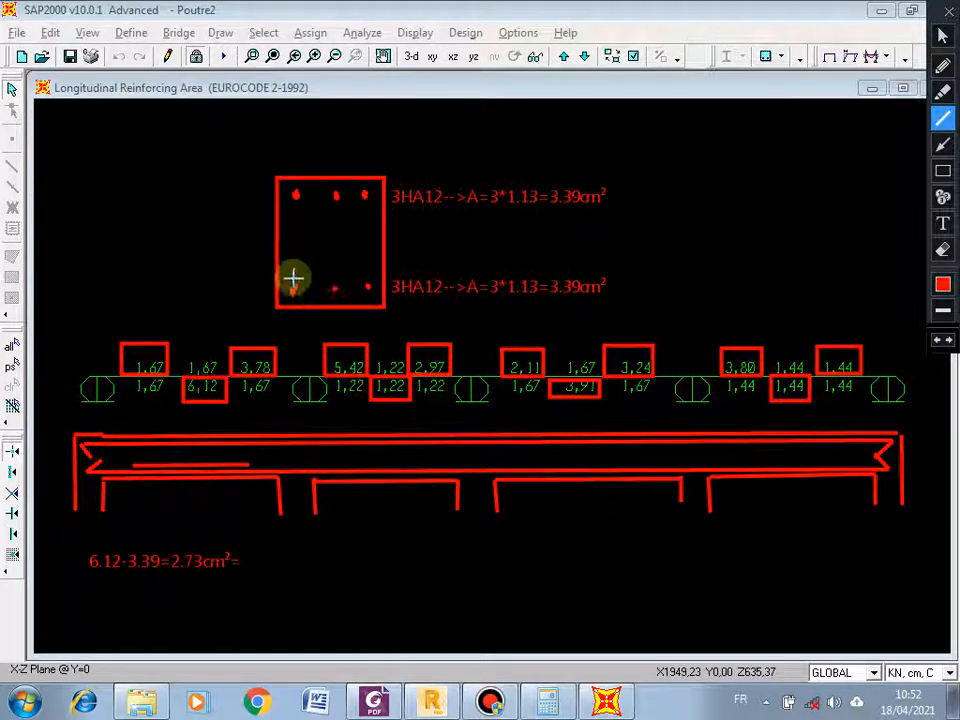
left_click(942, 65)
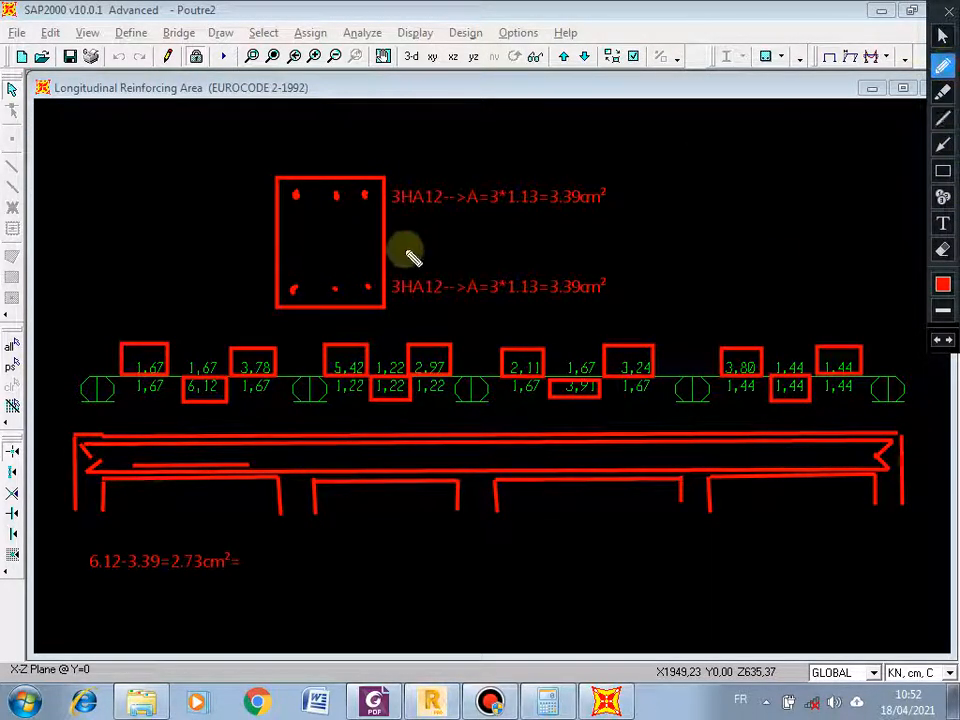
left_click_drag(293, 279, 295, 275)
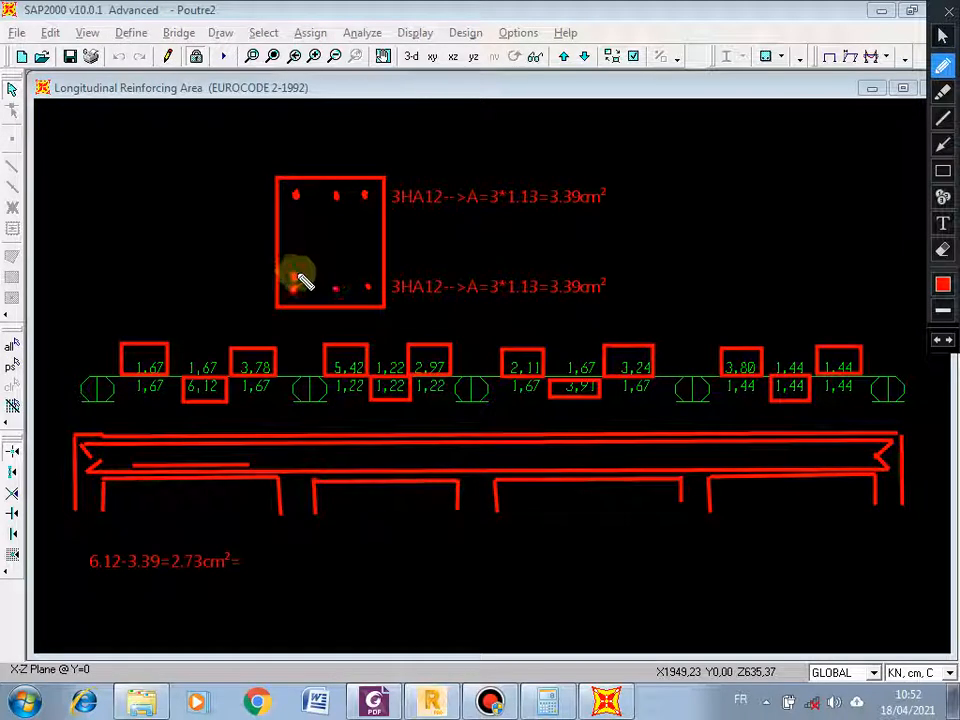
left_click(333, 276)
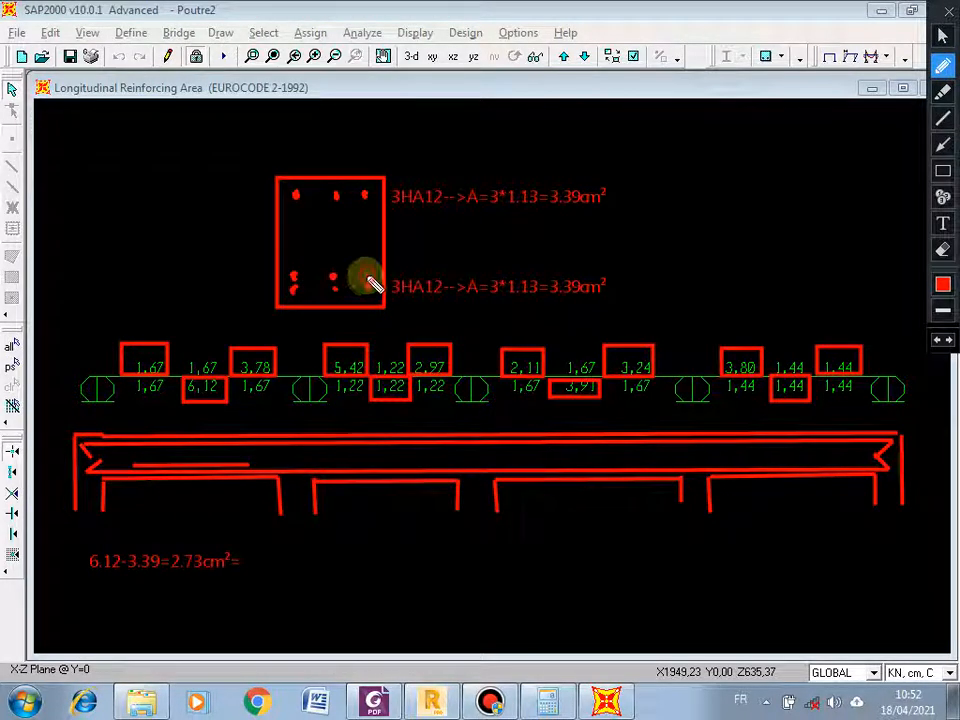
left_click(367, 277)
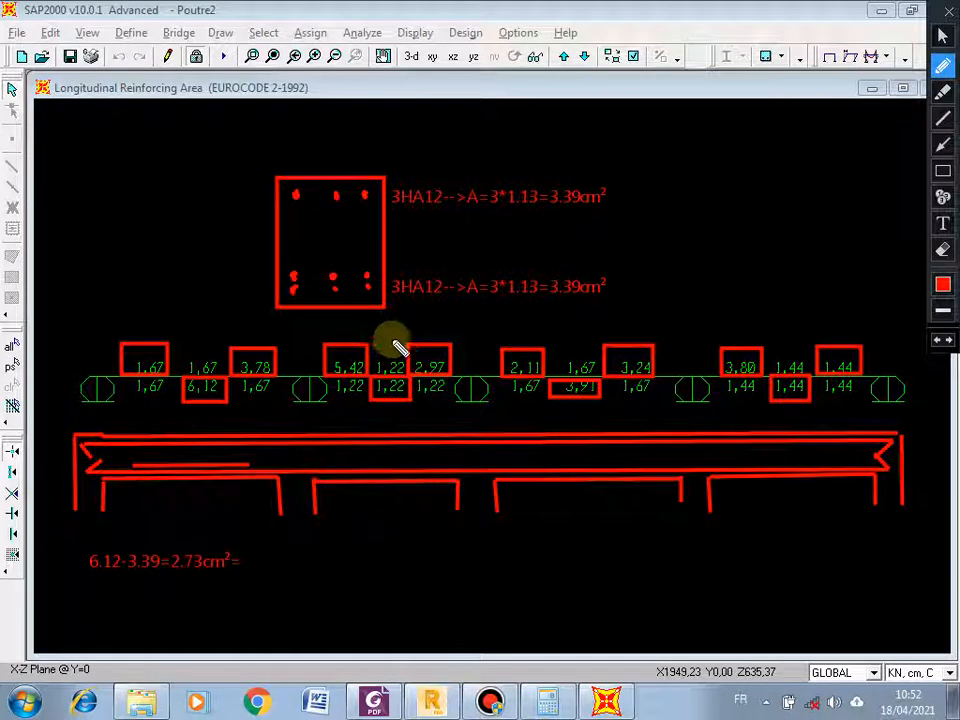
Draw an outer stirrup and a narrow middle stirrup in the cross-section, plus an additional upper bar over the elevation's second support
left_click(942, 170)
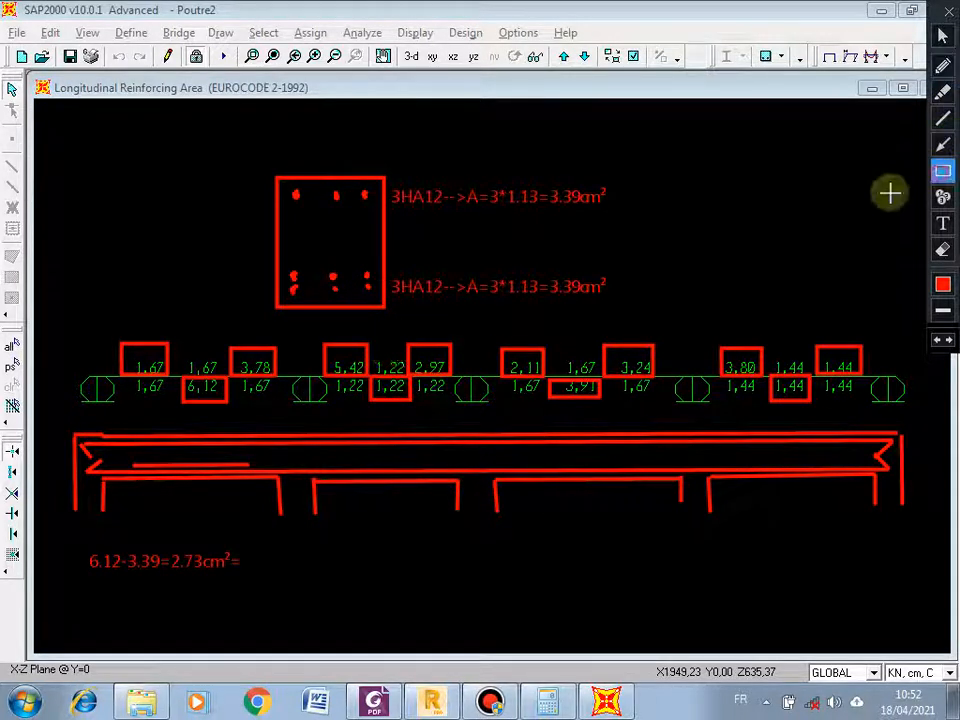
mouse_move(287, 187)
left_mouse_down()
mouse_move(322, 272)
mouse_move(375, 298)
left_mouse_up()
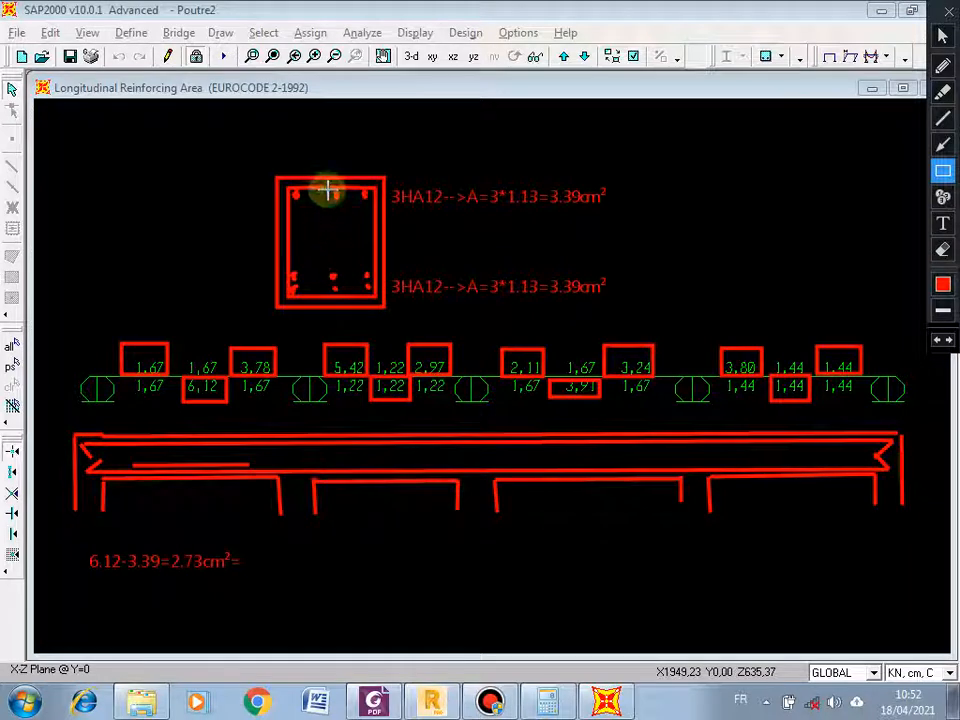
left_click_drag(323, 188, 343, 293)
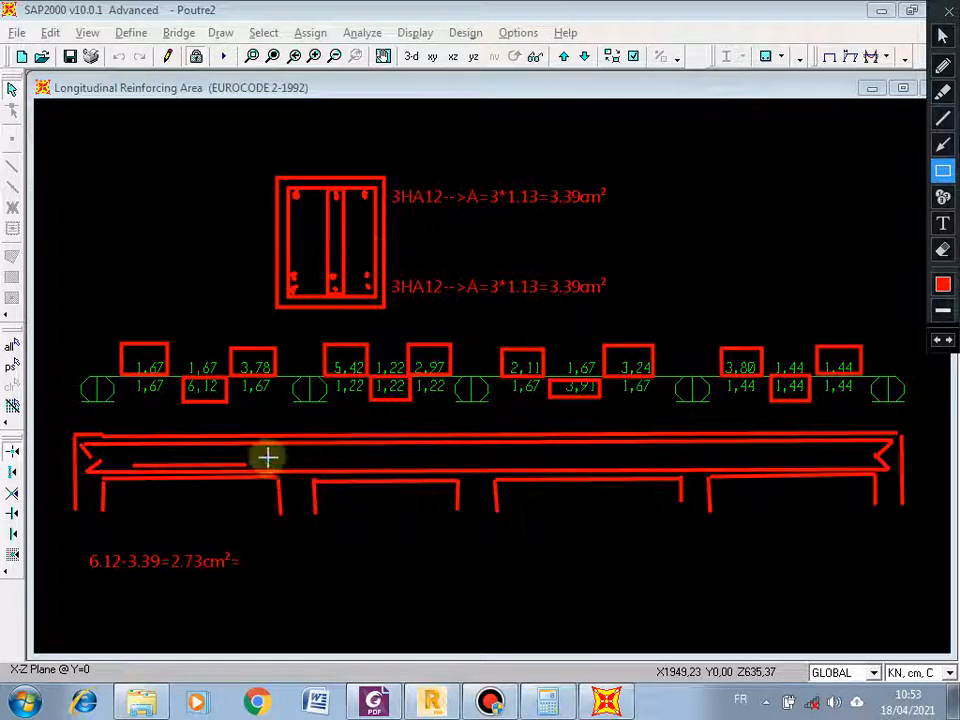
left_click(943, 118)
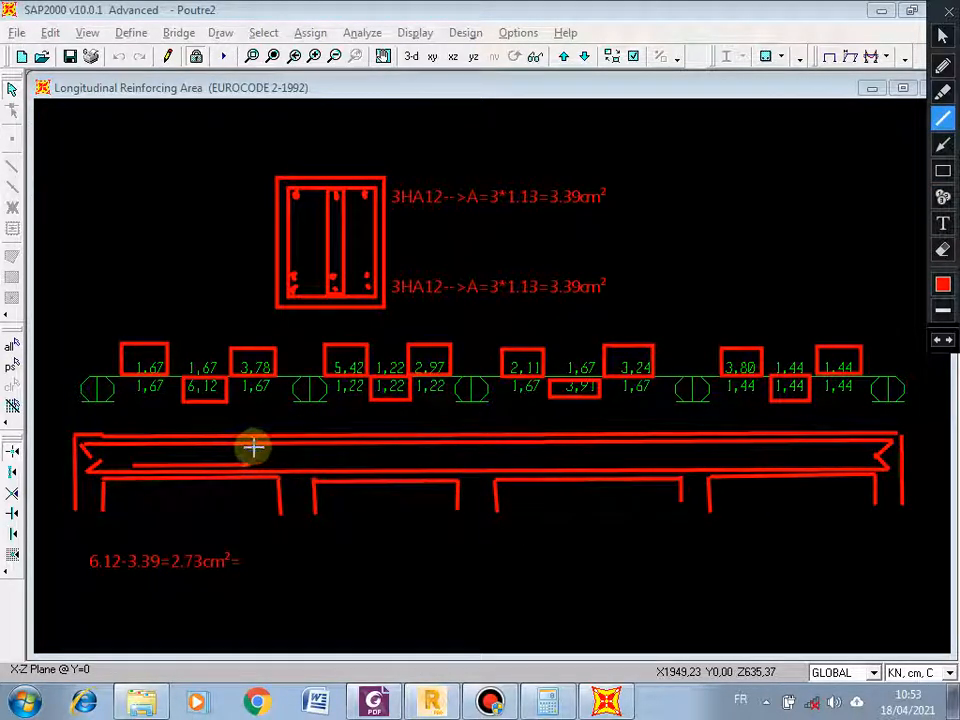
left_click_drag(250, 450, 345, 450)
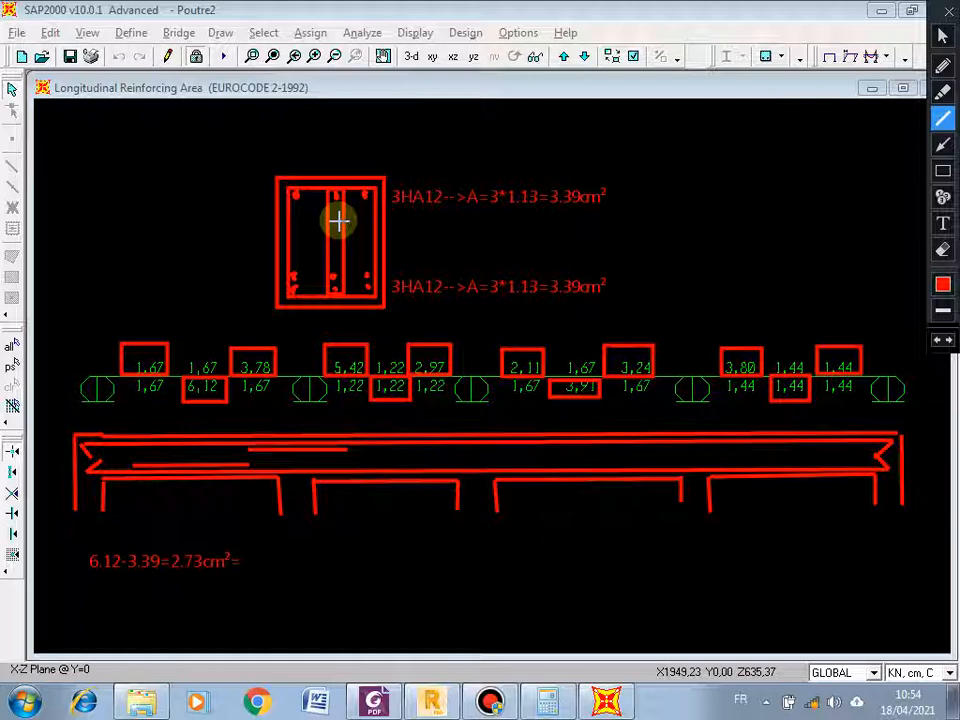
Handwrite a circled "L/16" note beside the cross-section sketch and close the annotation overlay, clearing all its drawings
left_click(944, 174)
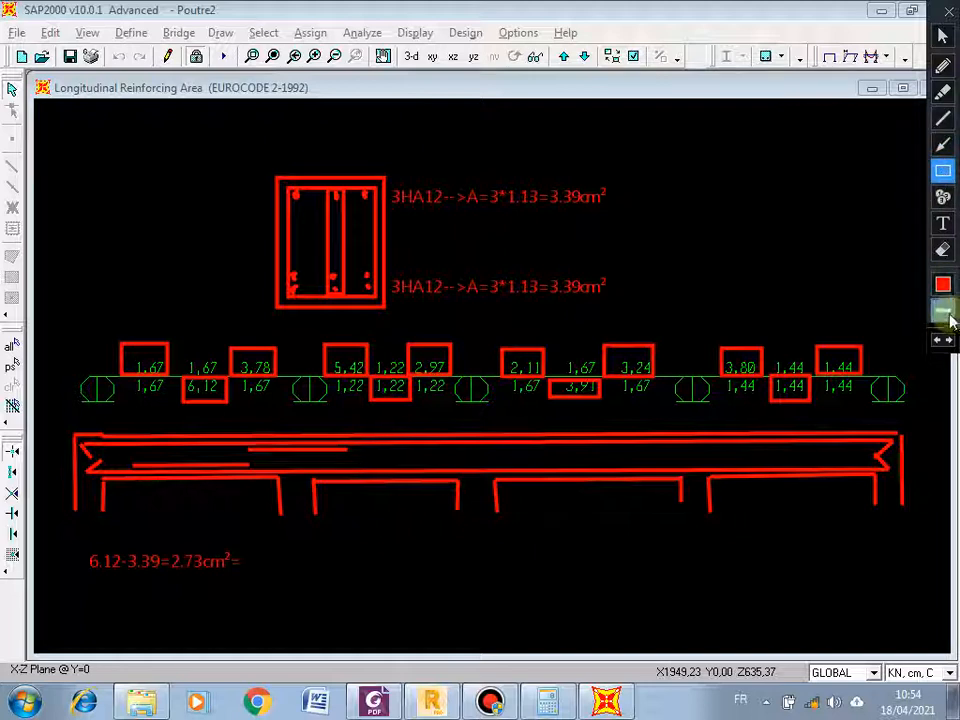
left_click(944, 118)
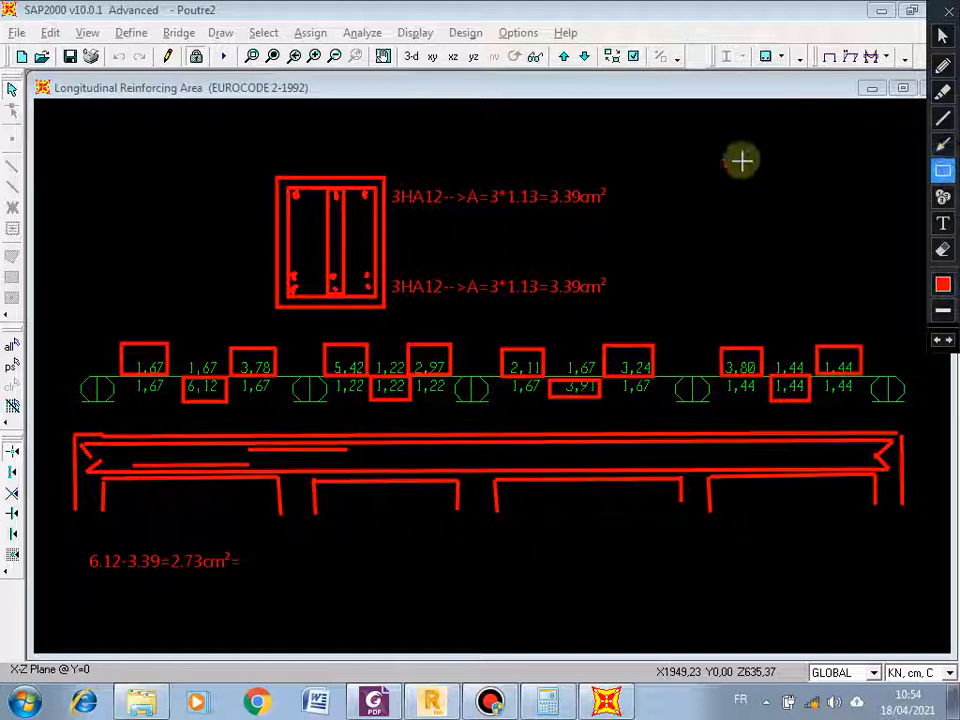
left_click(943, 65)
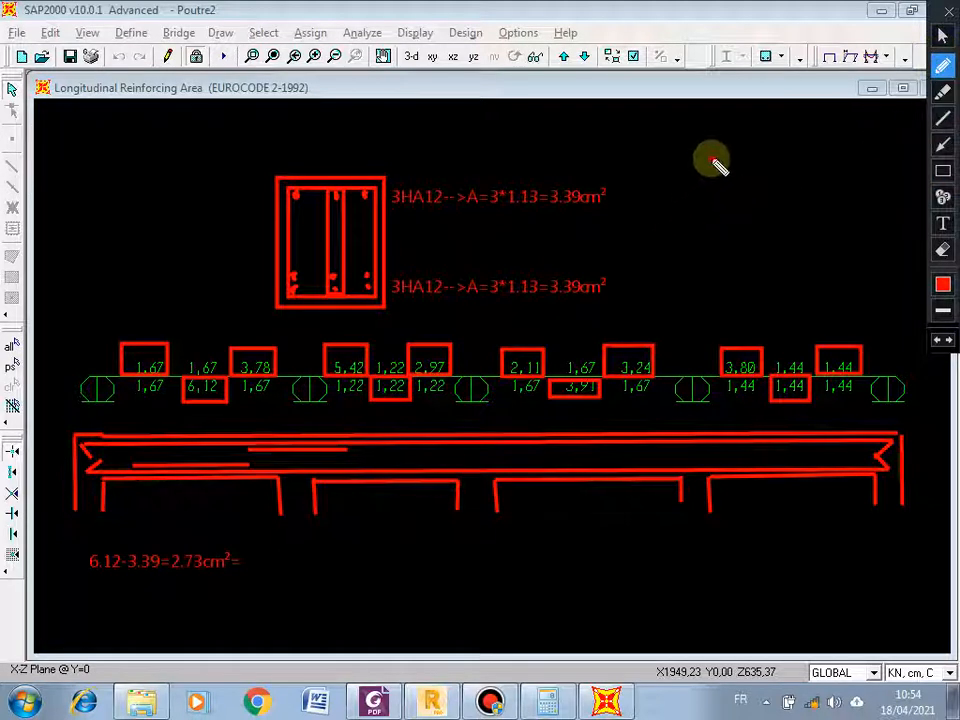
mouse_move(709, 159)
left_mouse_down()
mouse_move(692, 171)
mouse_move(733, 184)
mouse_move(714, 161)
left_mouse_up()
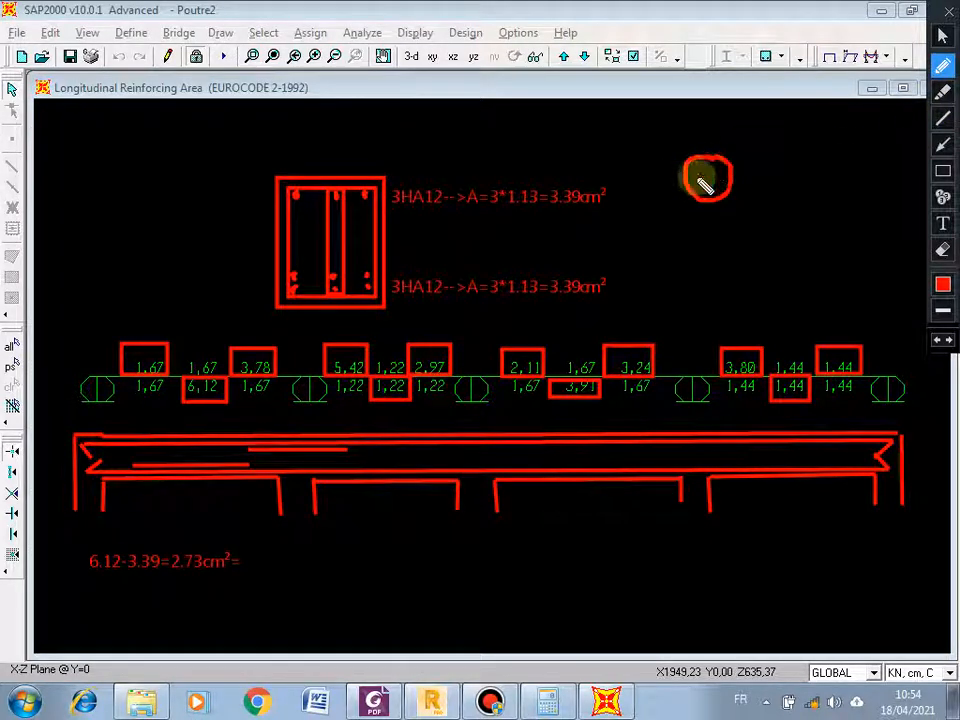
mouse_move(686, 182)
left_mouse_down()
mouse_move(727, 173)
mouse_move(724, 197)
left_mouse_up()
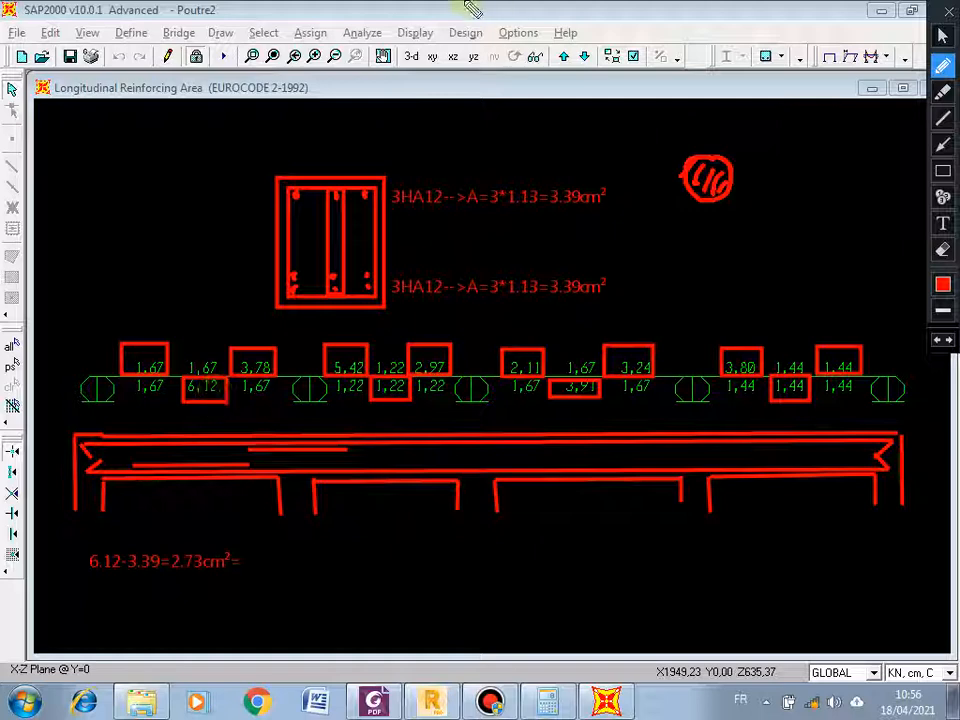
mouse_move(467, 6)
key("Escape")
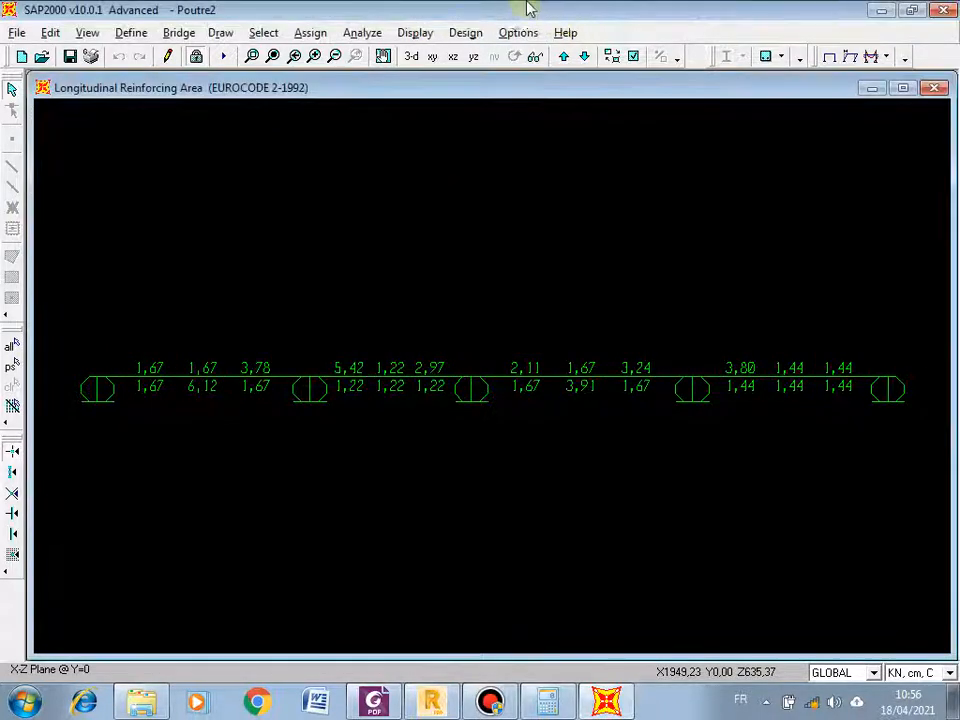